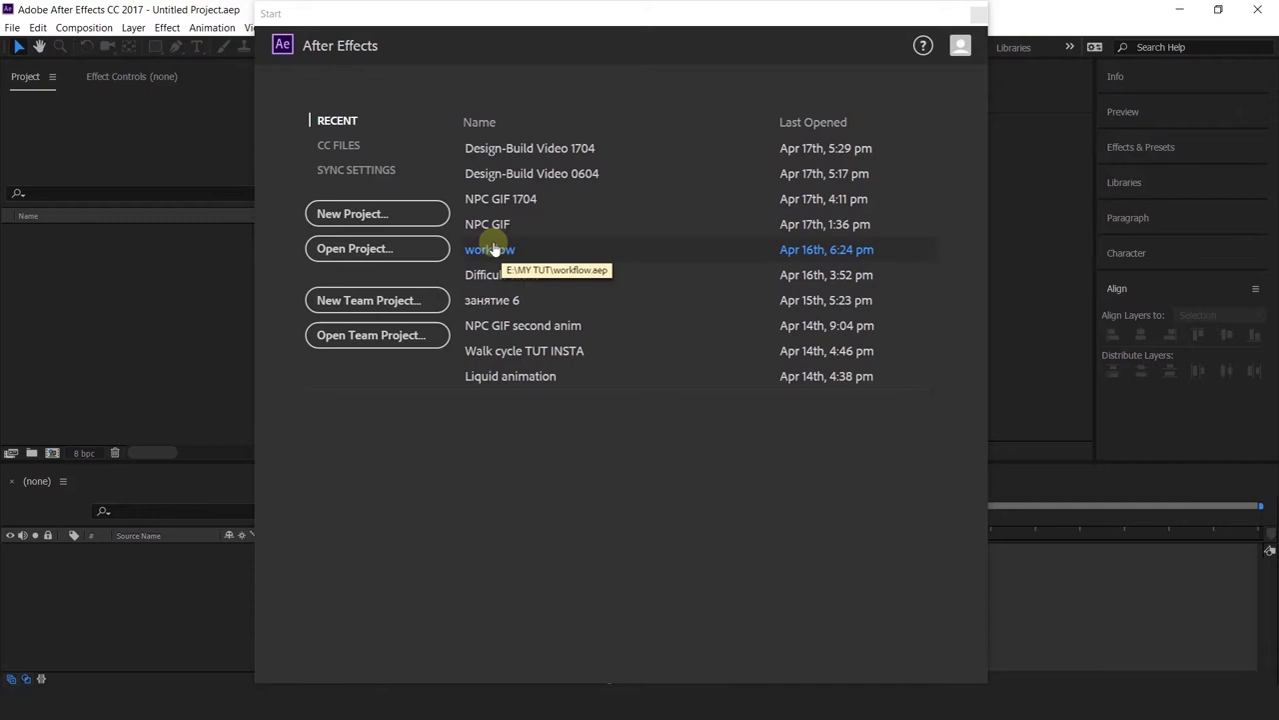
Step: Start a new empty project from the start screen
click(420, 228)
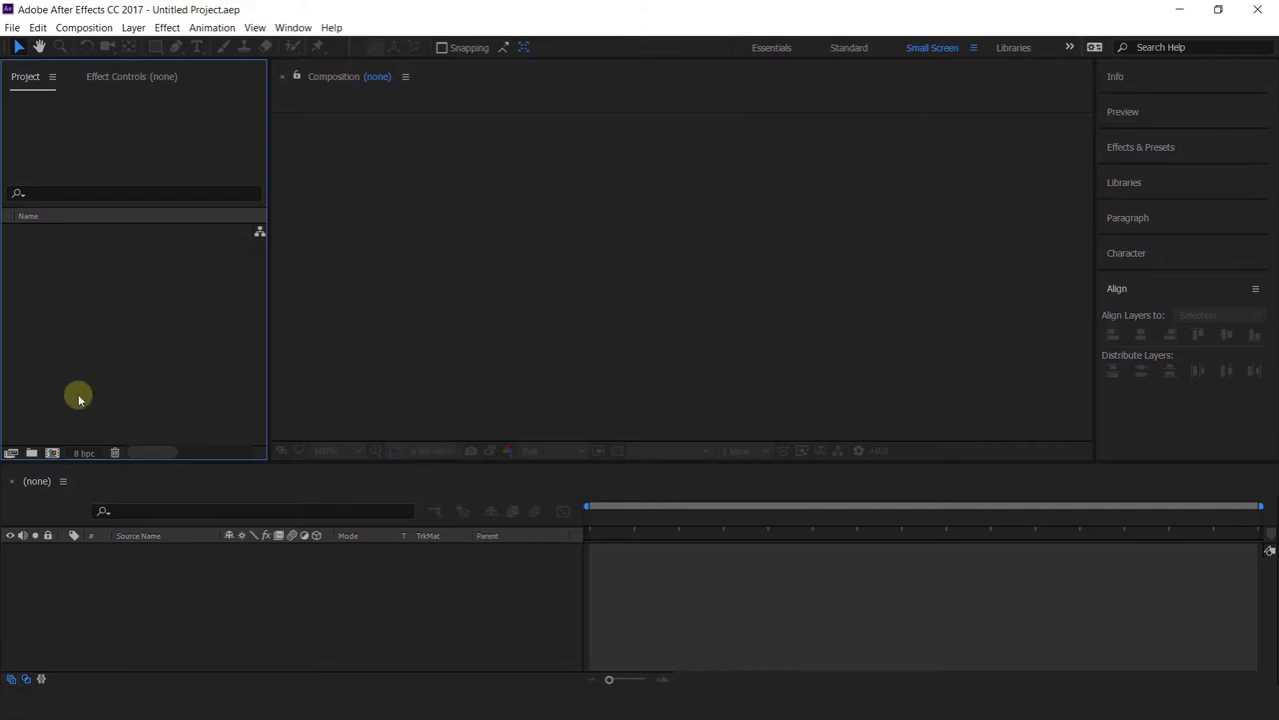
click(674, 166)
click(837, 607)
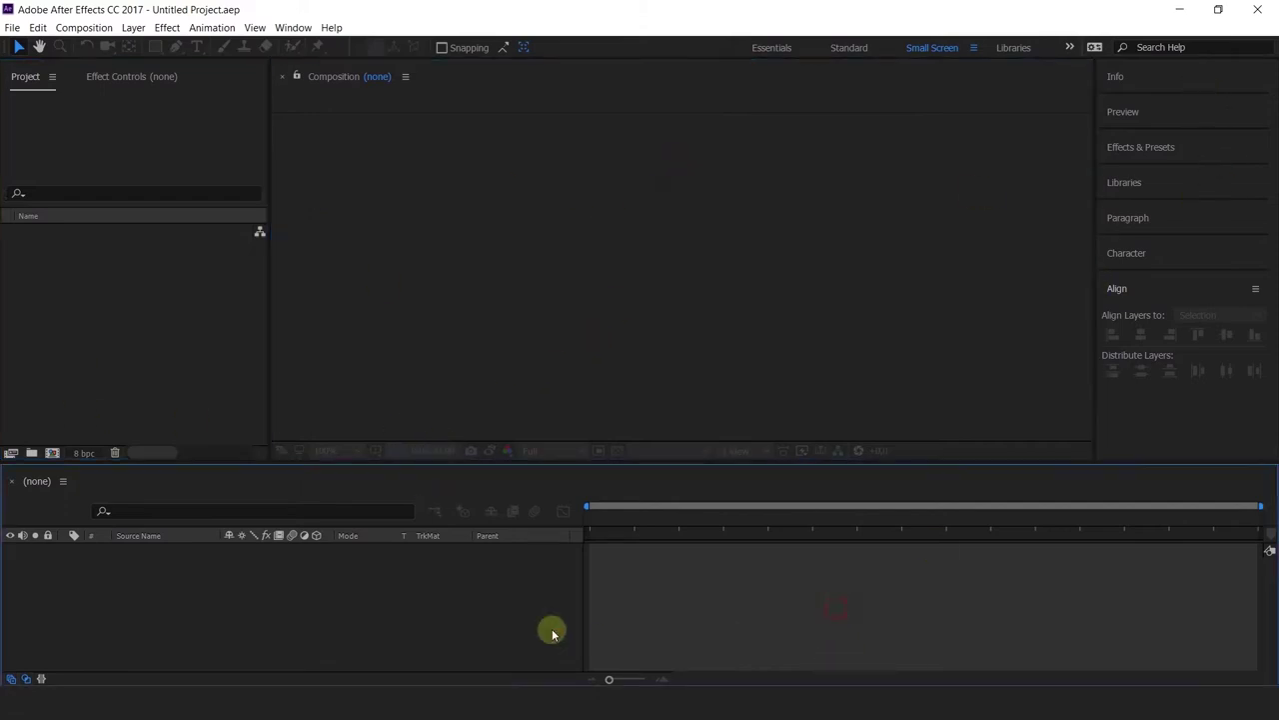
click(204, 354)
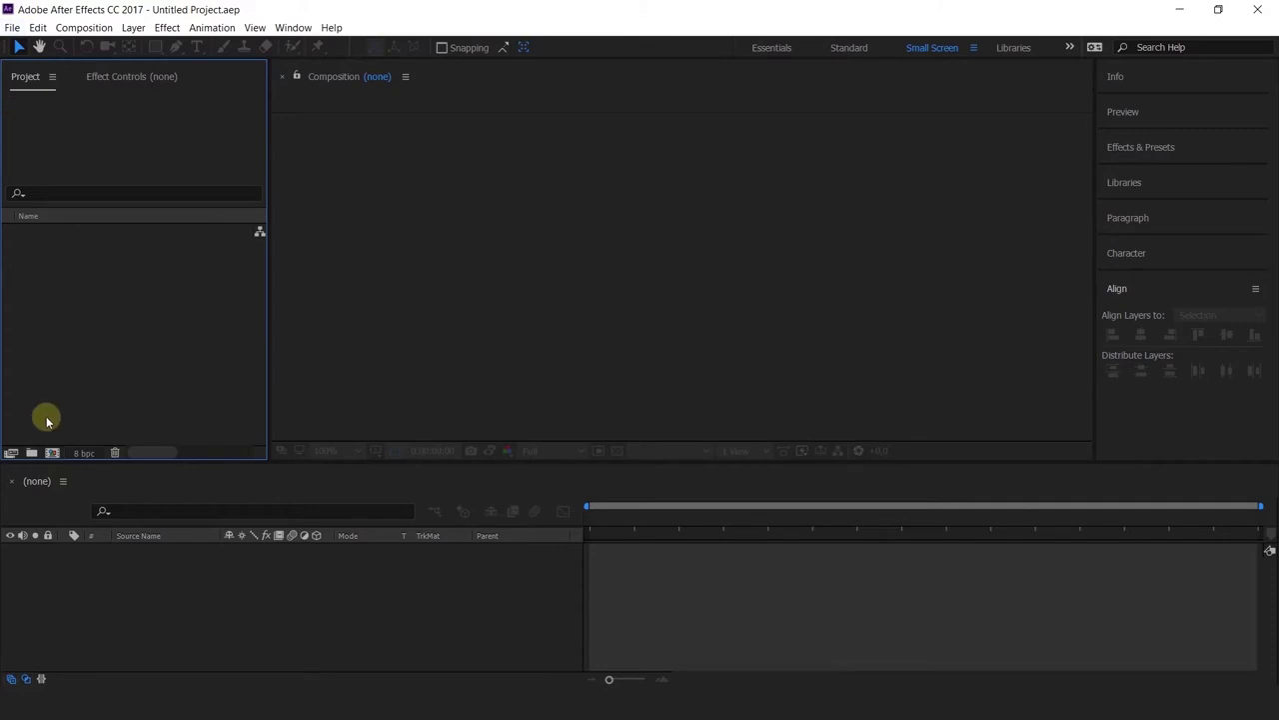
Step: Import the post.png image from the WORK folder on drive E into the project
double_click(96, 308)
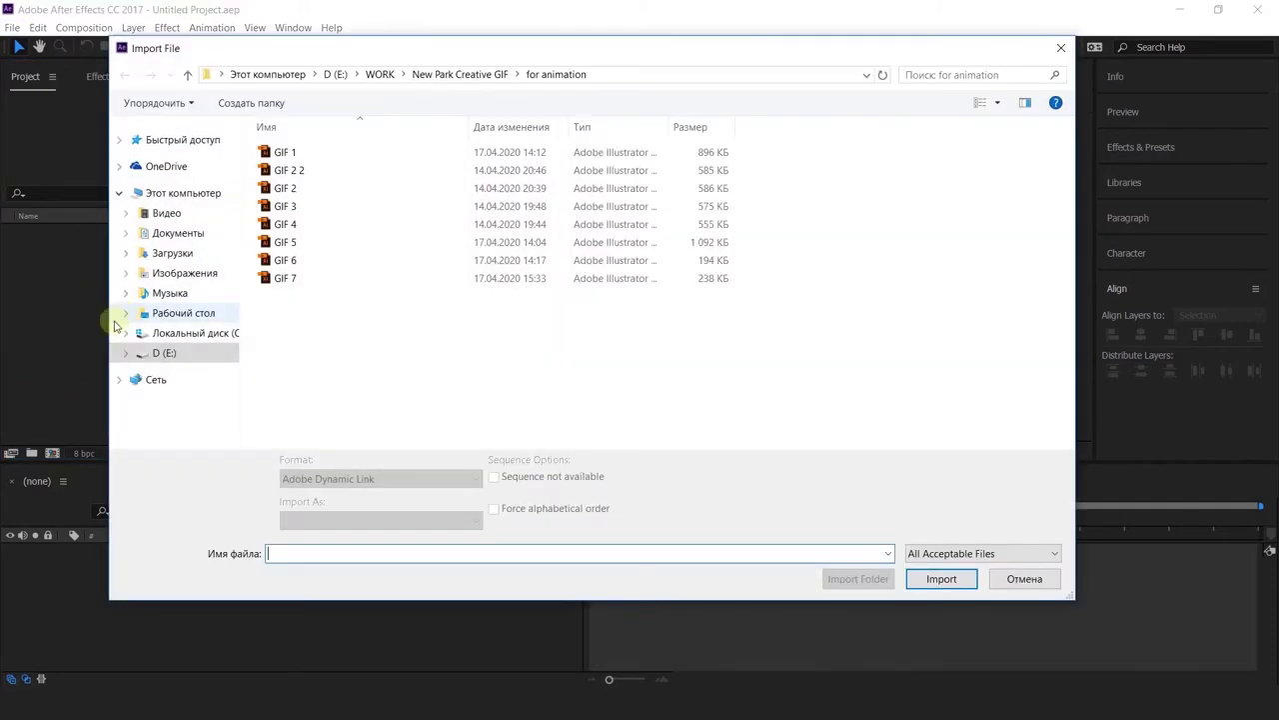
click(379, 75)
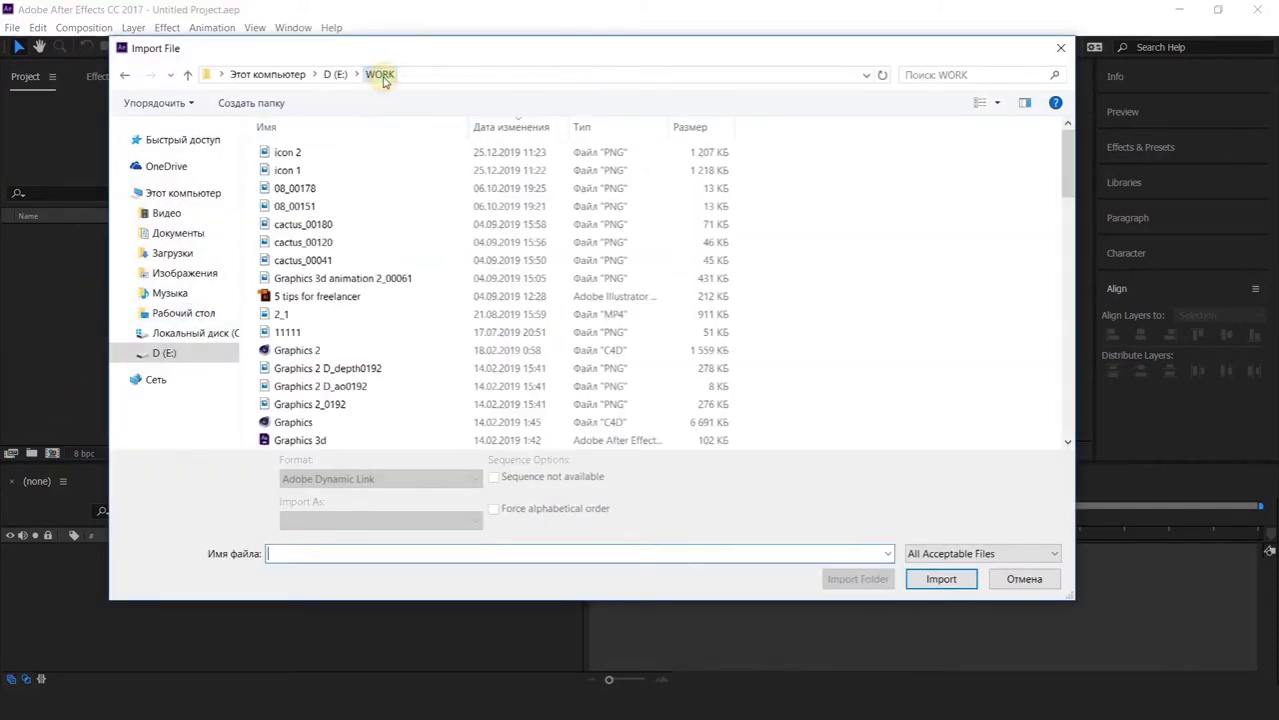
click(980, 102)
click(357, 143)
double_click(357, 143)
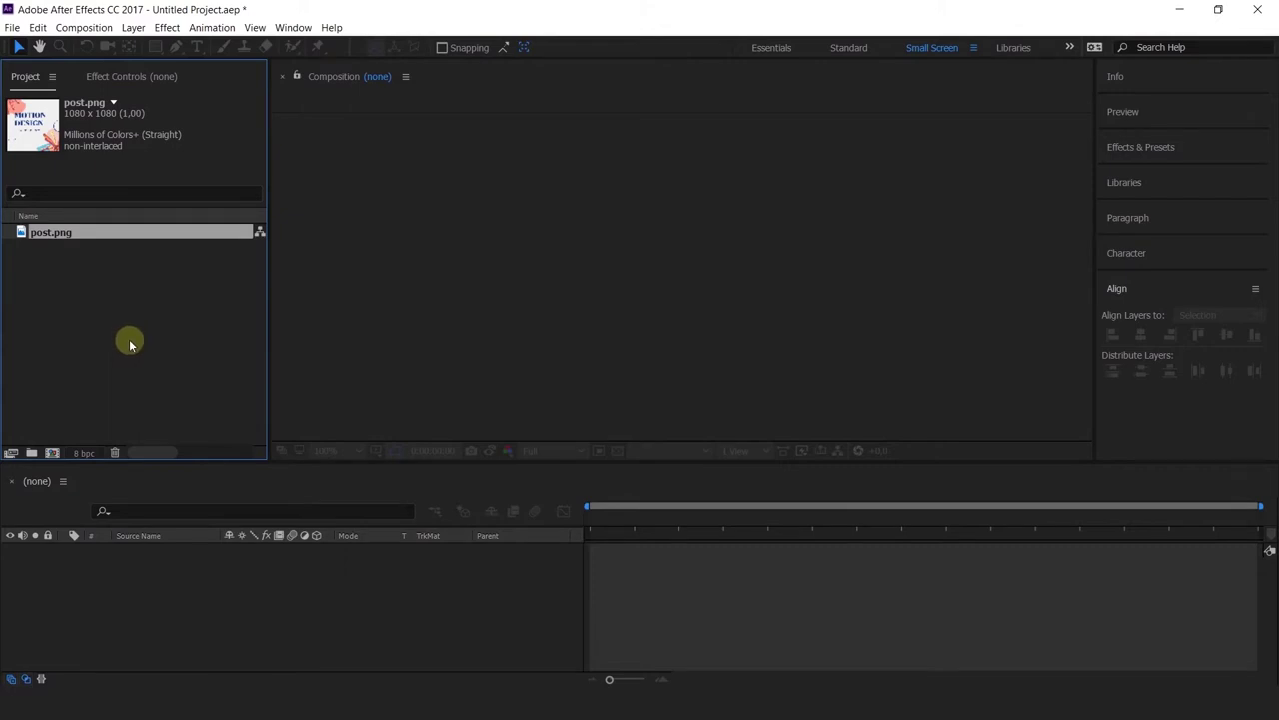
Step: Import character.ai from E:\Videomatica\06 as a Composition with footage dimensions set to Layer Size
click(89, 274)
double_click(89, 274)
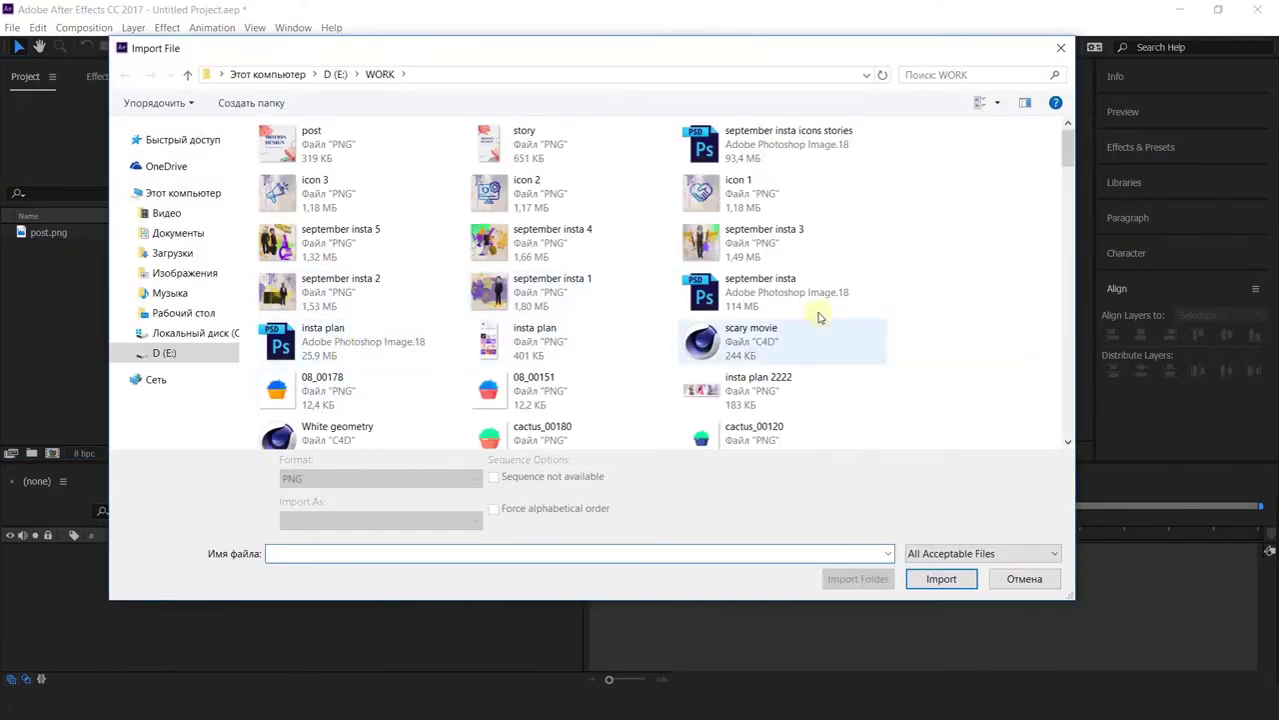
scroll(820, 314, down, 4)
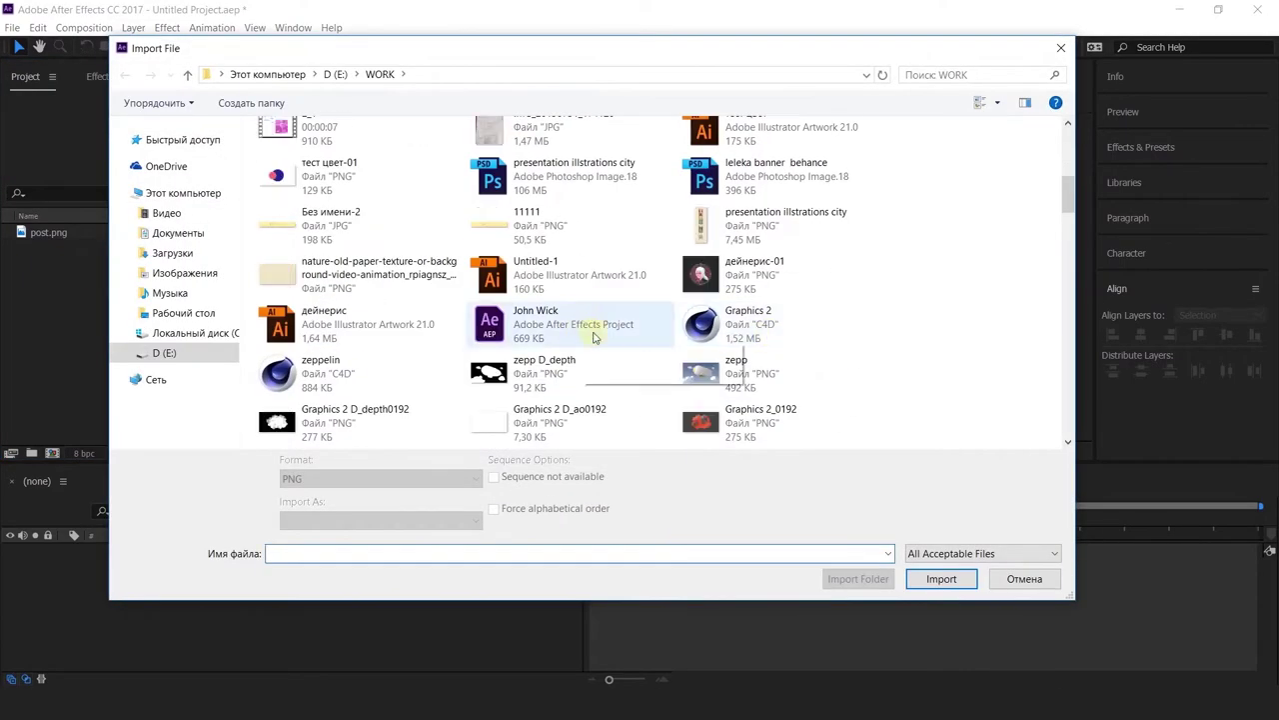
scroll(591, 330, up, 3)
scroll(530, 300, up, 3)
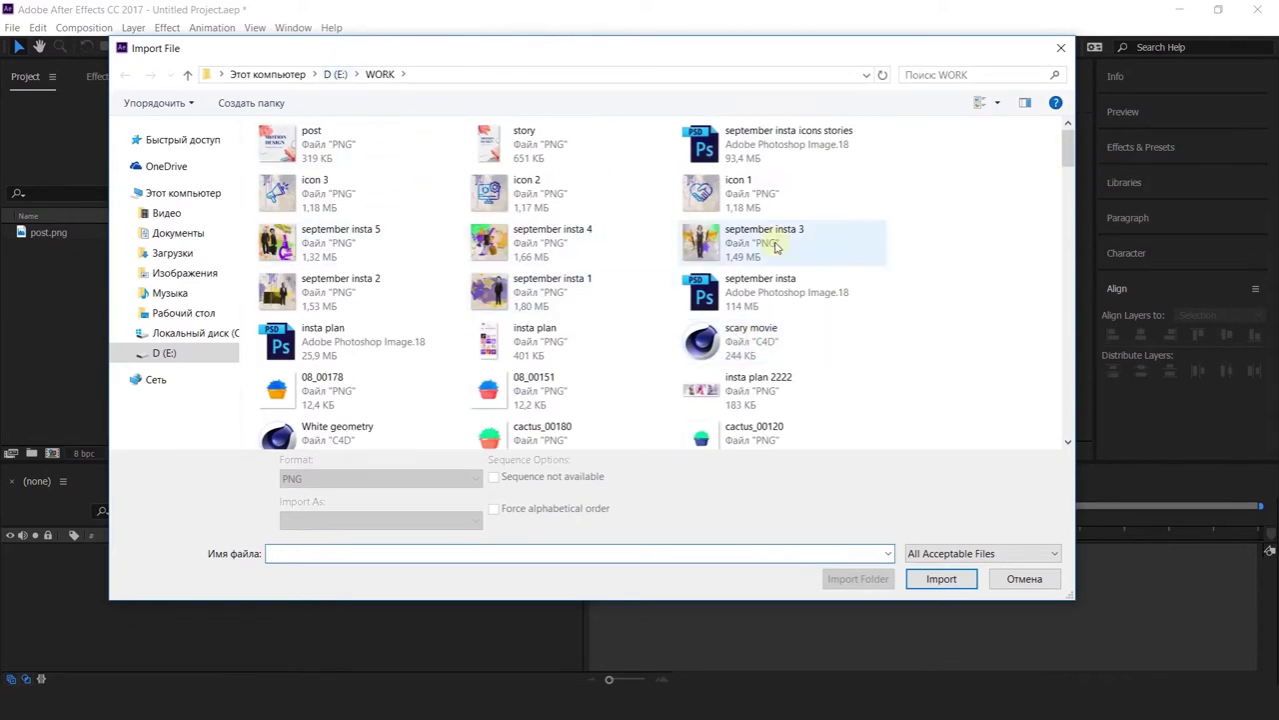
click(215, 350)
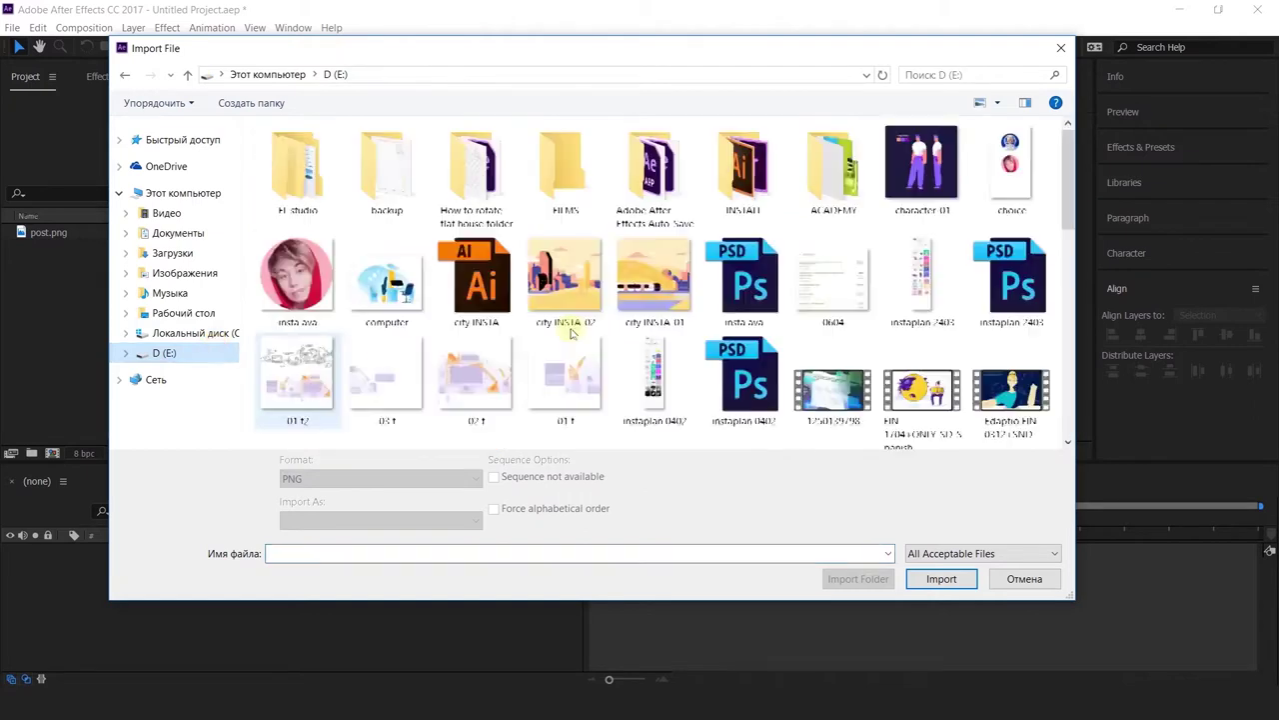
double_click(390, 170)
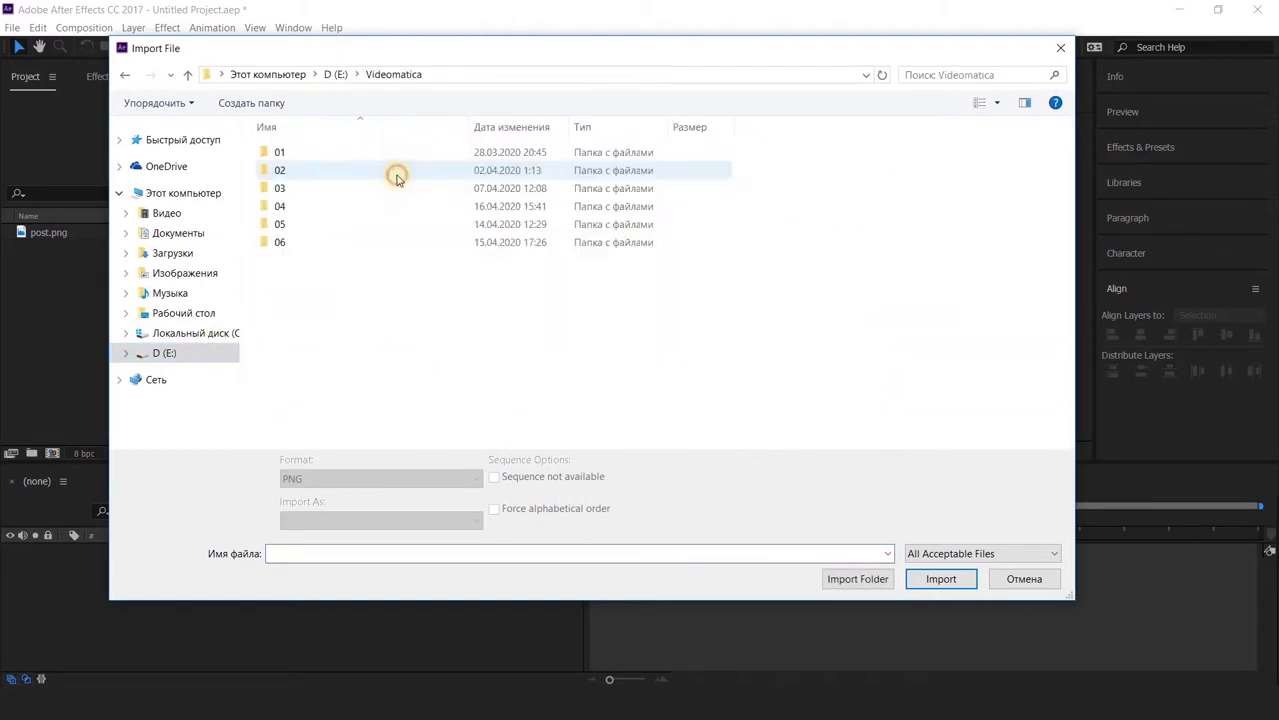
double_click(285, 242)
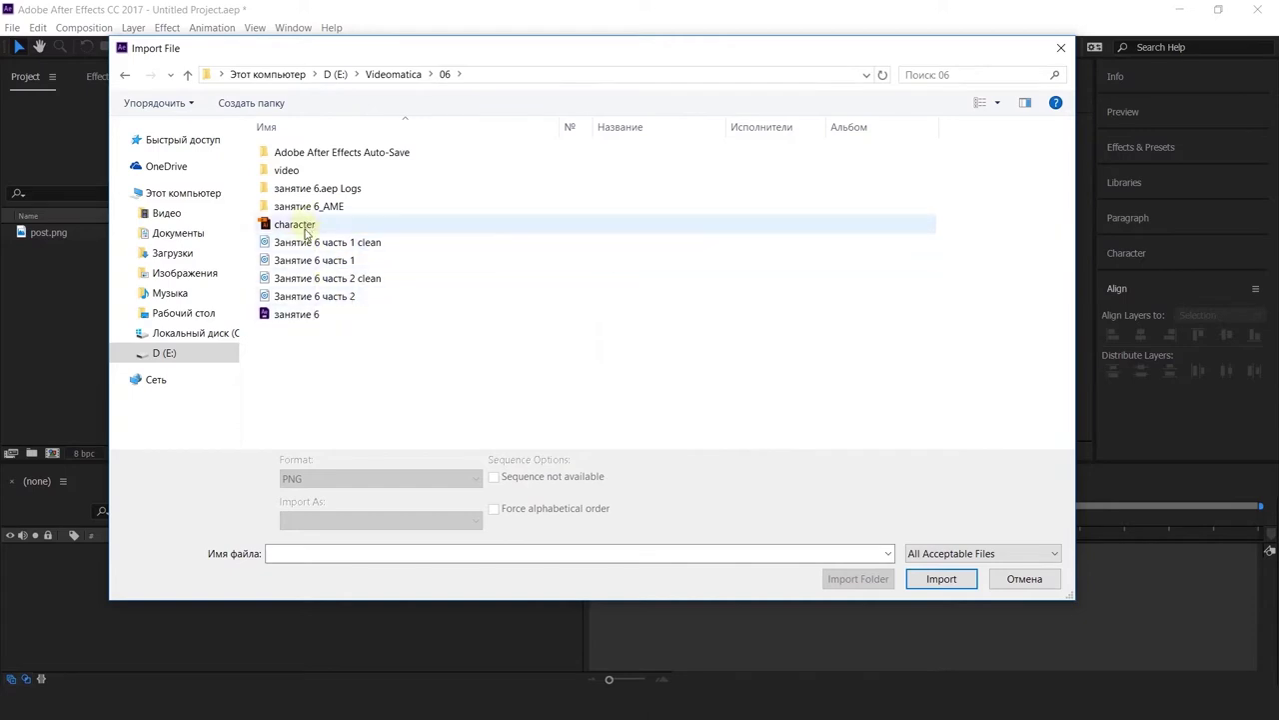
double_click(299, 225)
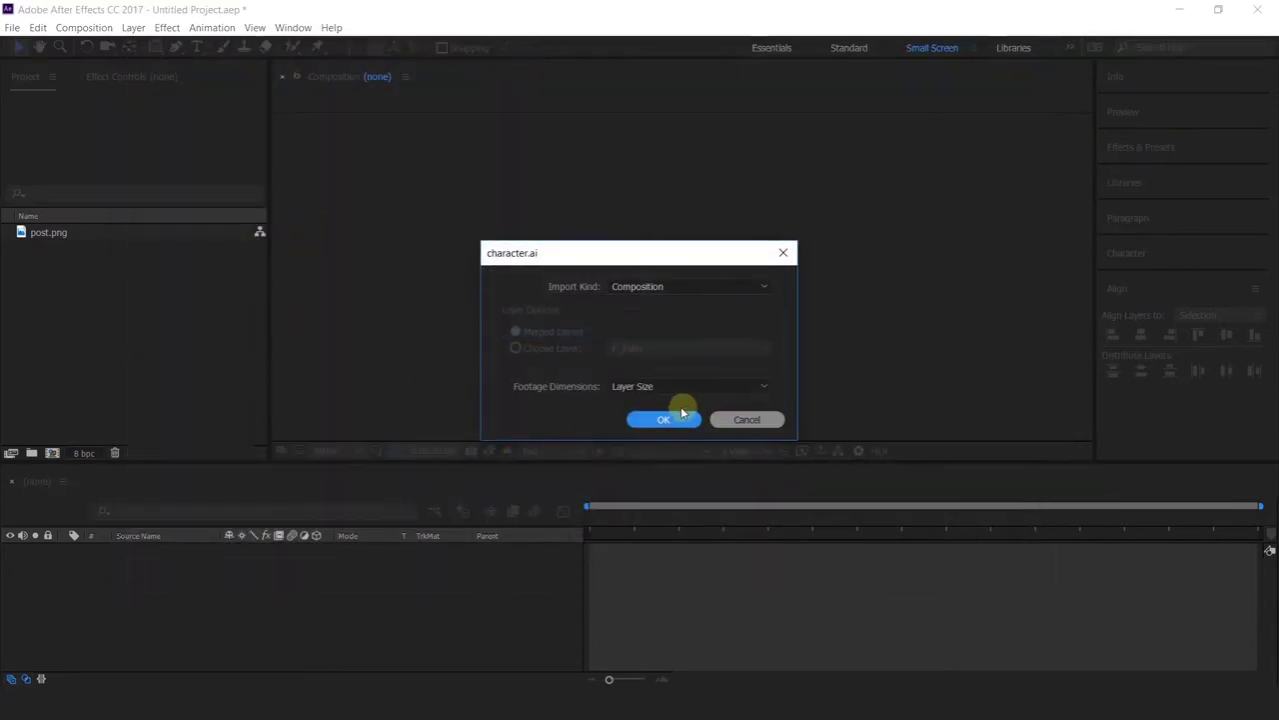
click(667, 420)
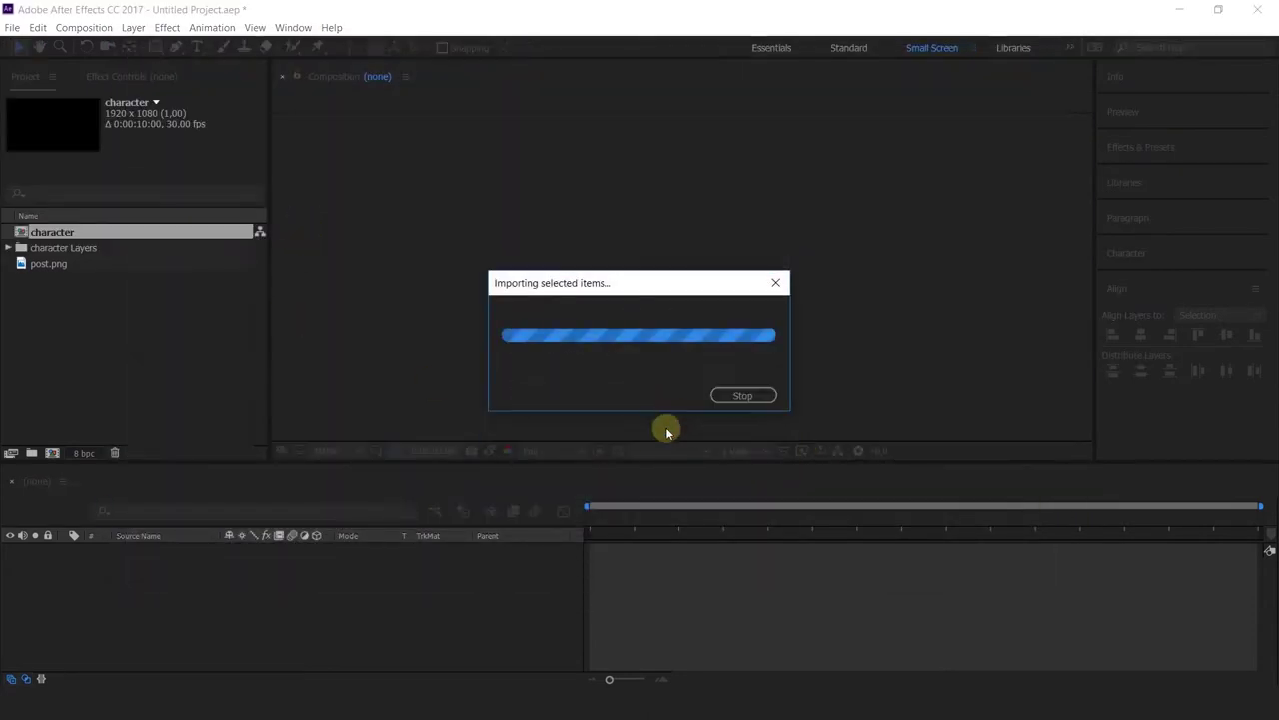
Step: Examine the imported character composition and the files inside the character Layers folder
click(86, 314)
click(69, 234)
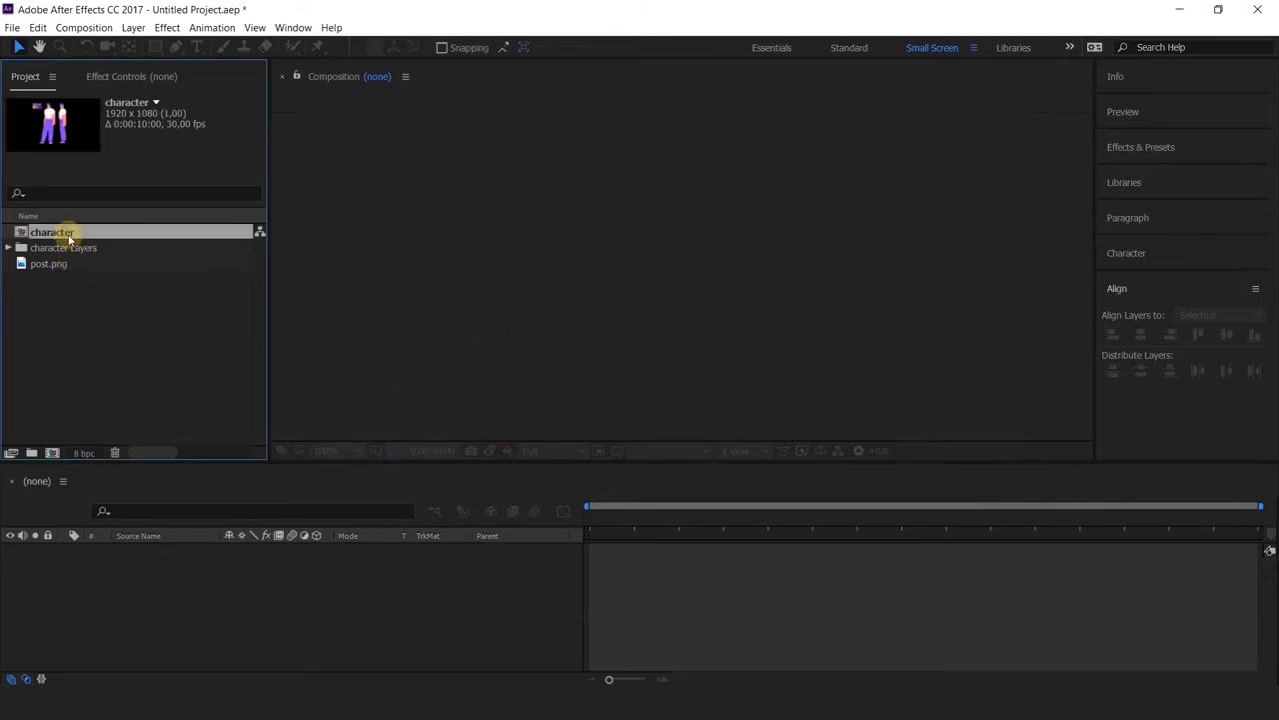
click(23, 248)
click(8, 248)
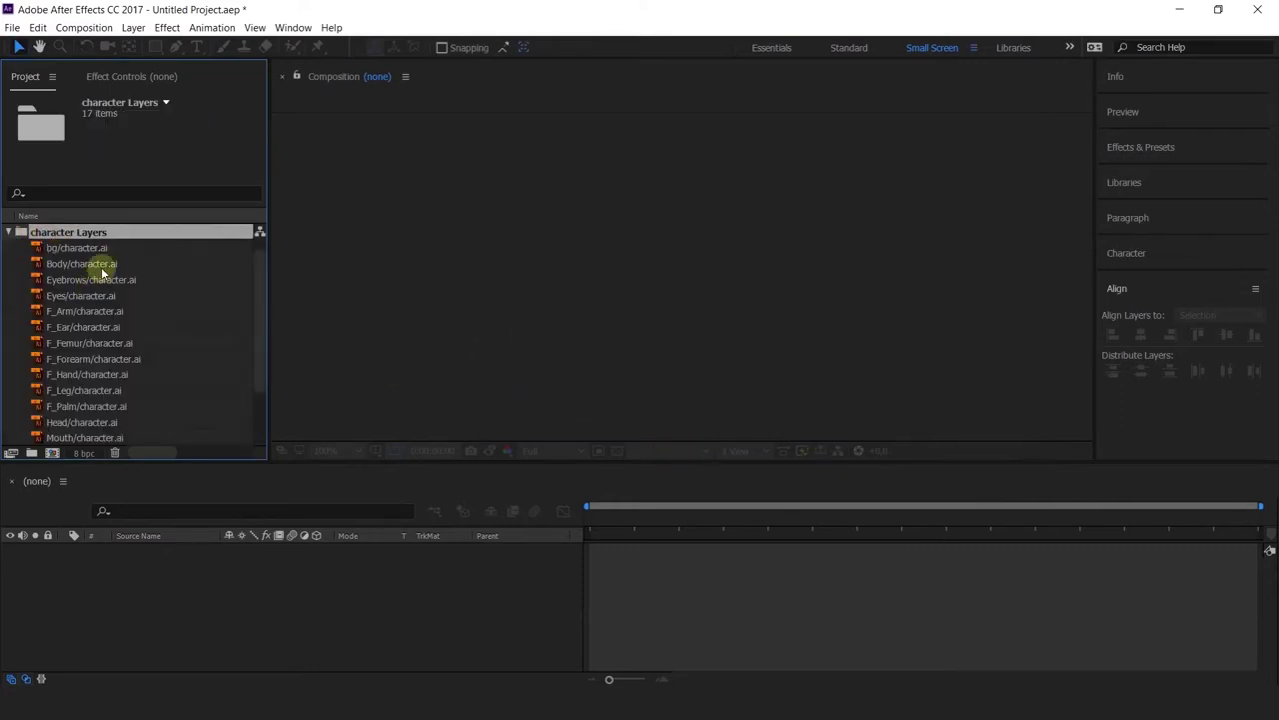
click(8, 234)
click(38, 316)
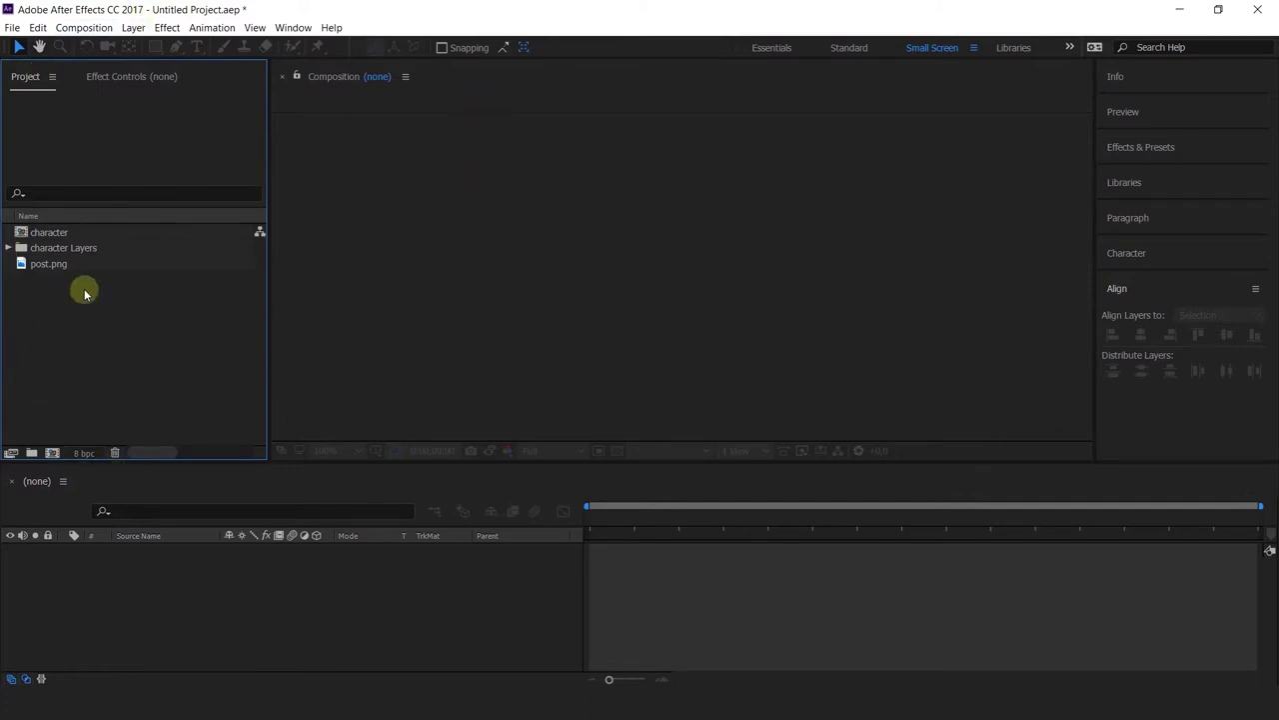
Step: Create a new project folder named source
drag(42, 264, 14, 324)
click(31, 452)
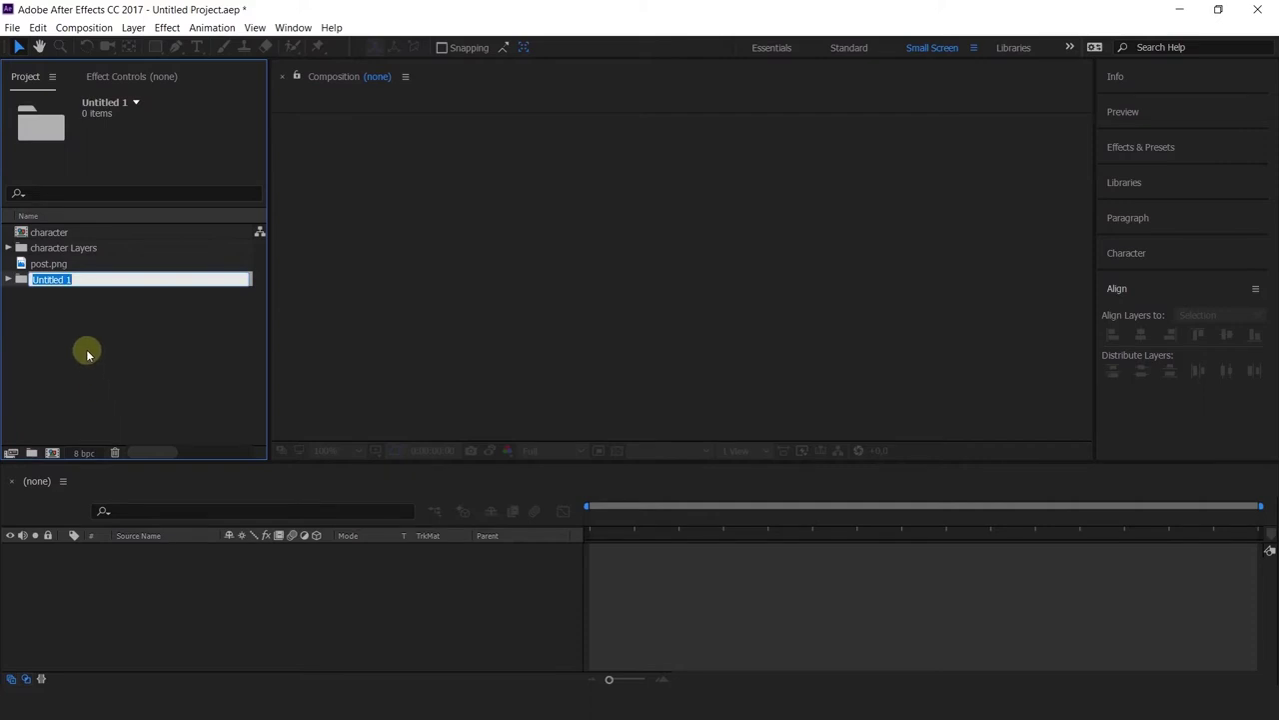
text(source)
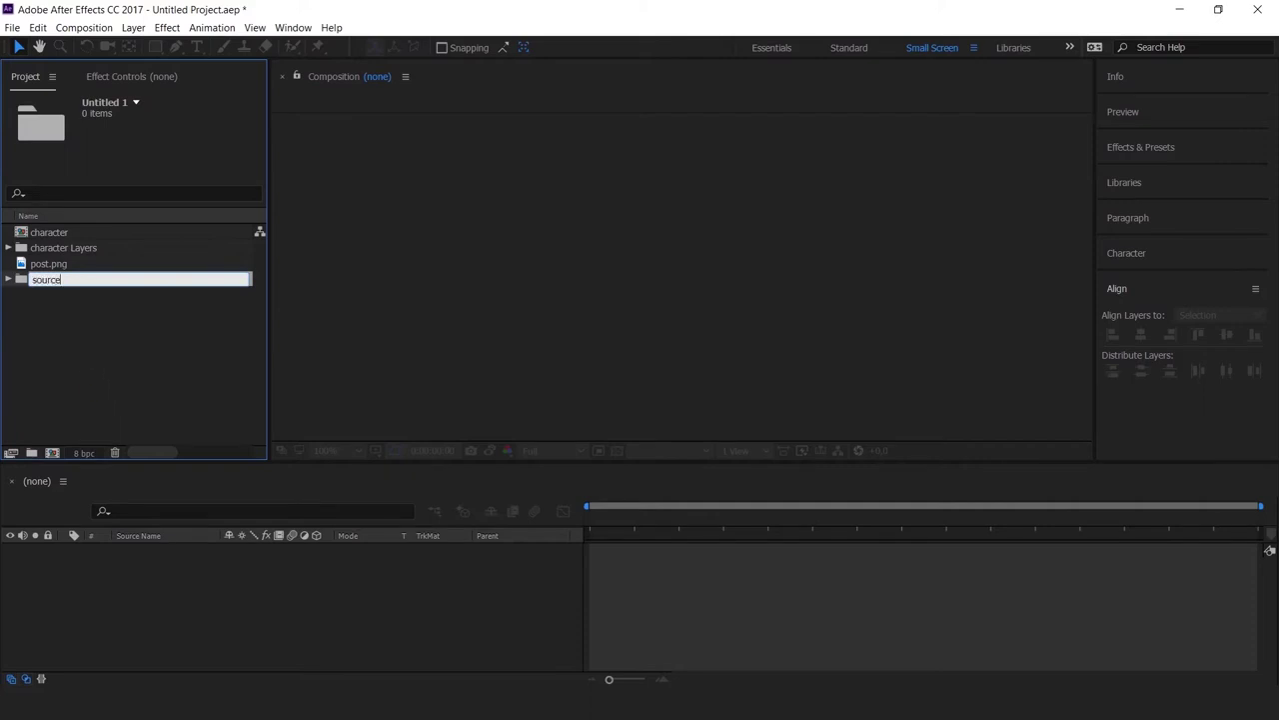
key(Return)
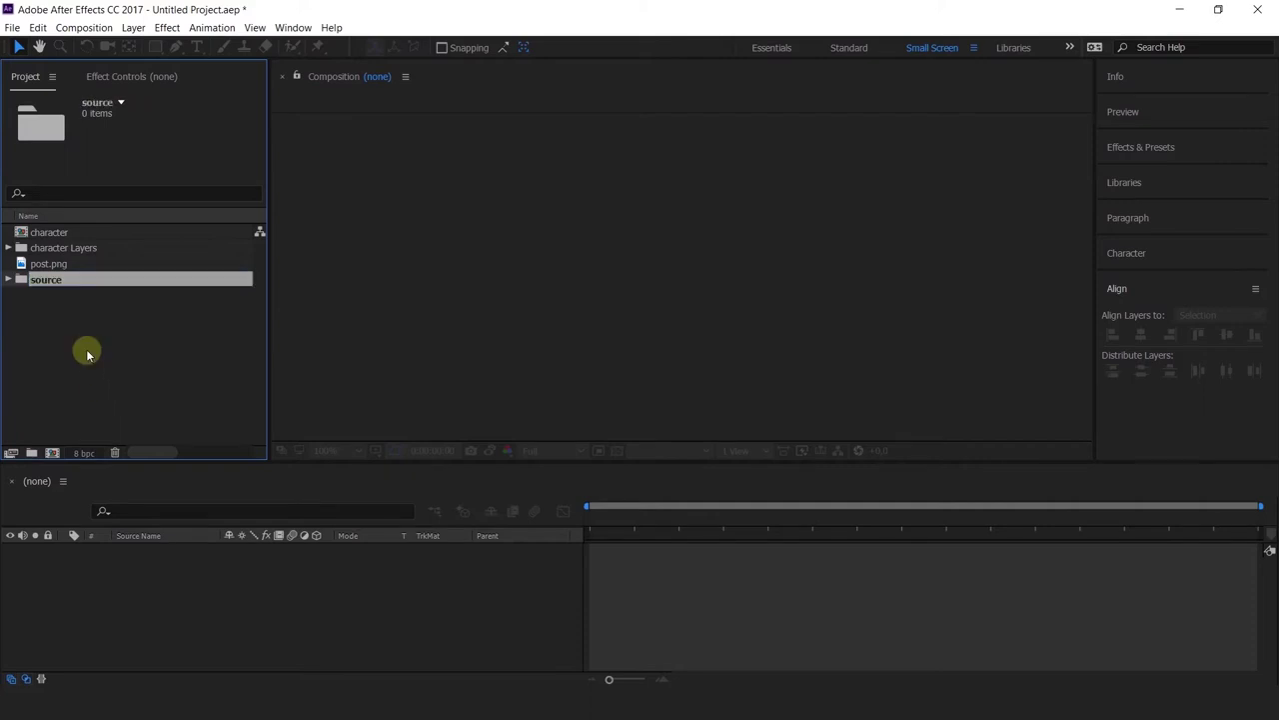
Step: Move the character composition, the character Layers folder and post.png into the source folder
click(48, 264)
shift+click(48, 232)
drag(50, 248, 46, 279)
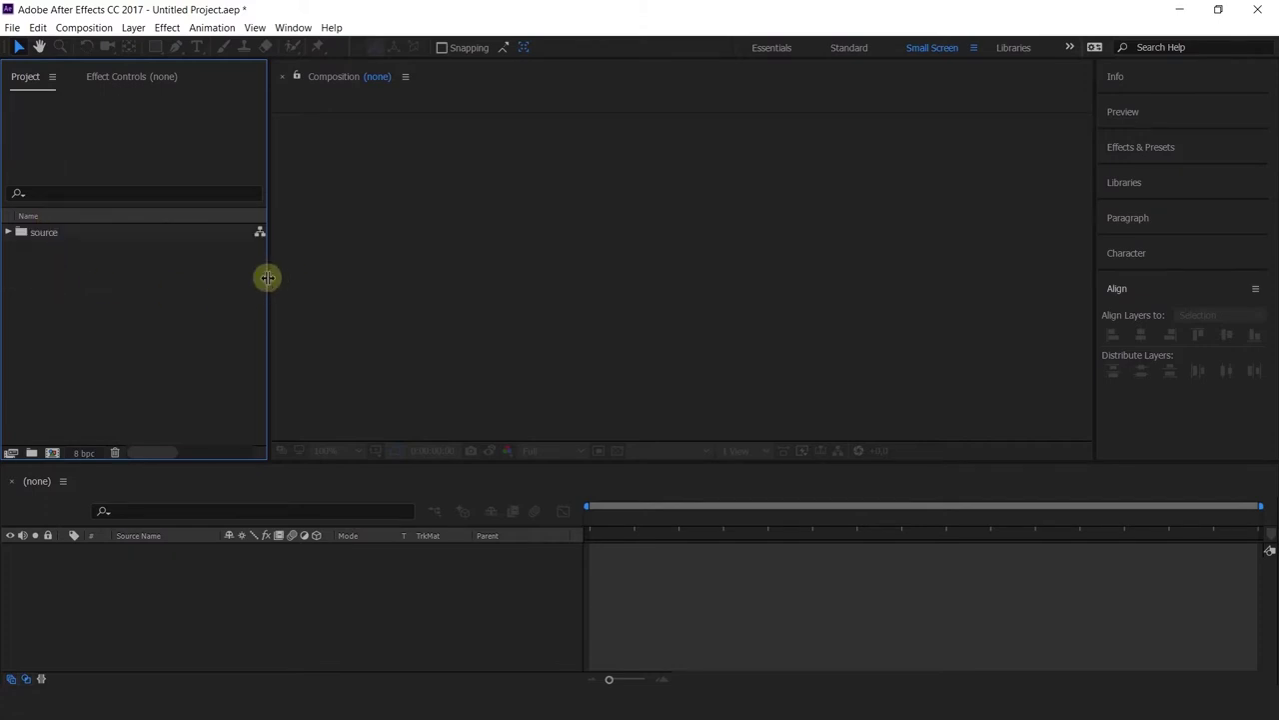
Step: Widen the Project panel and re-dock Effect Controls in front of it in the same group, leaving Project active
drag(268, 276, 328, 277)
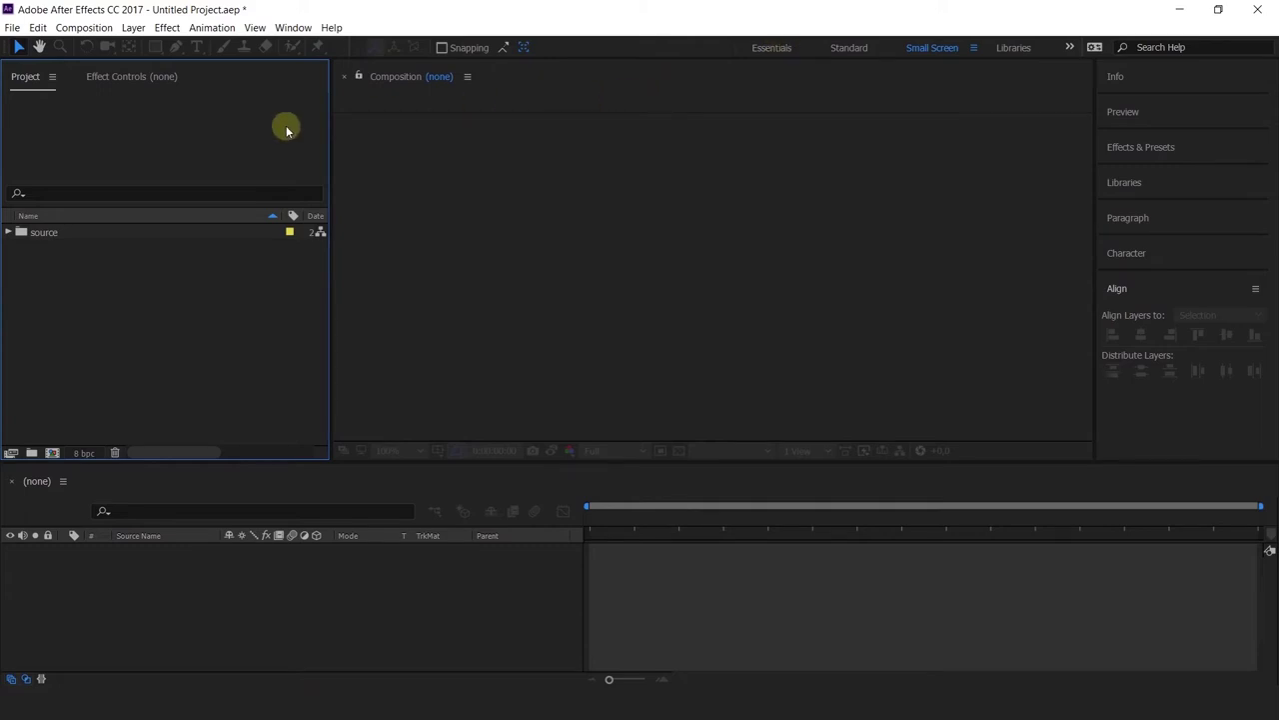
drag(118, 76, 544, 78)
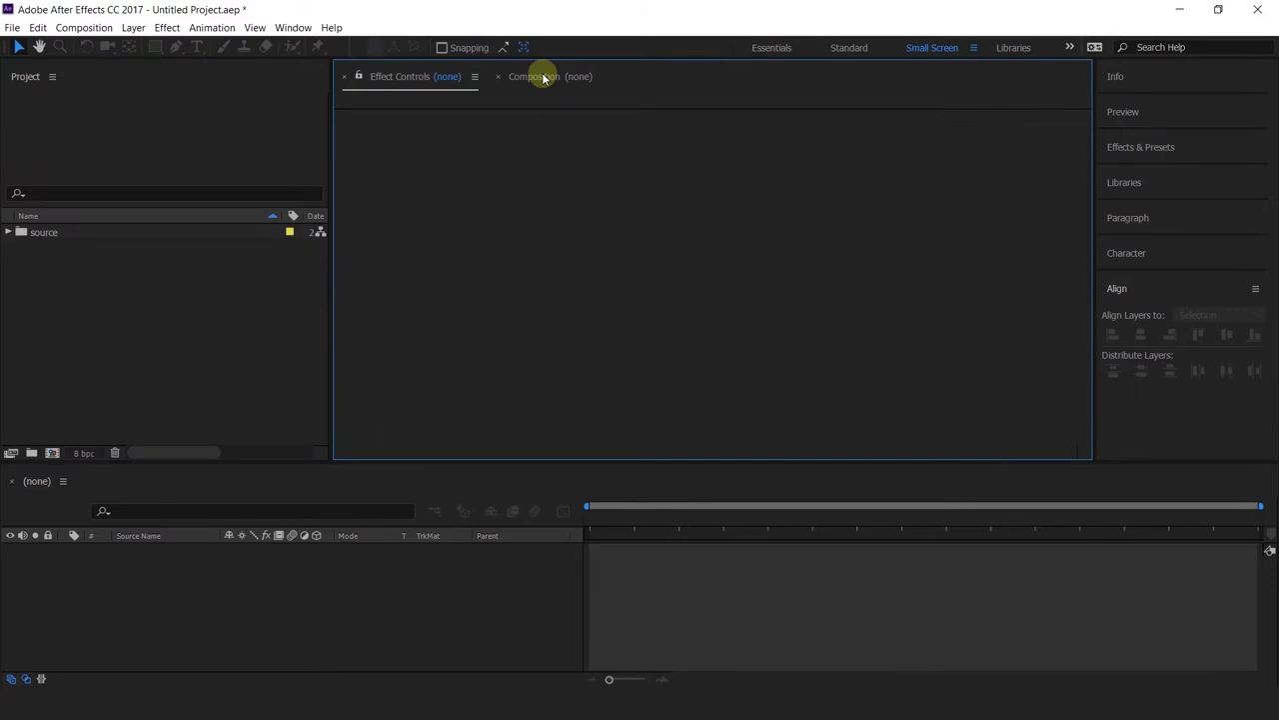
drag(410, 77, 113, 90)
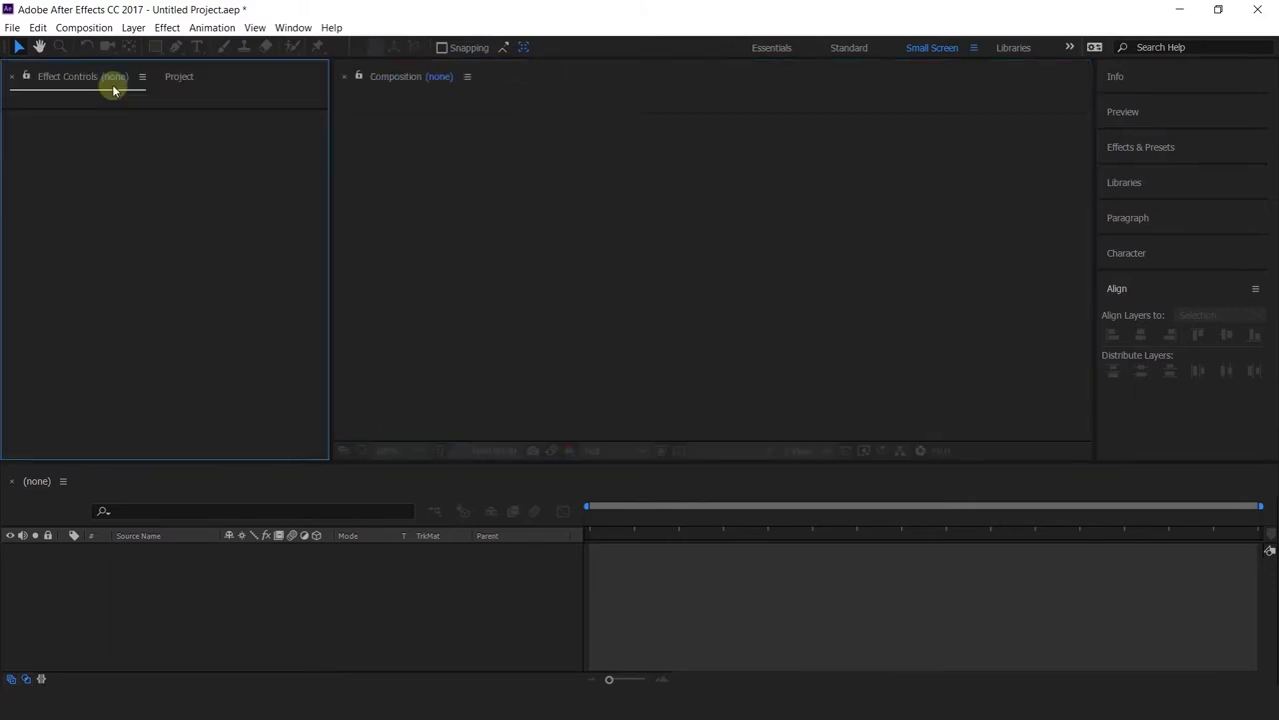
click(179, 77)
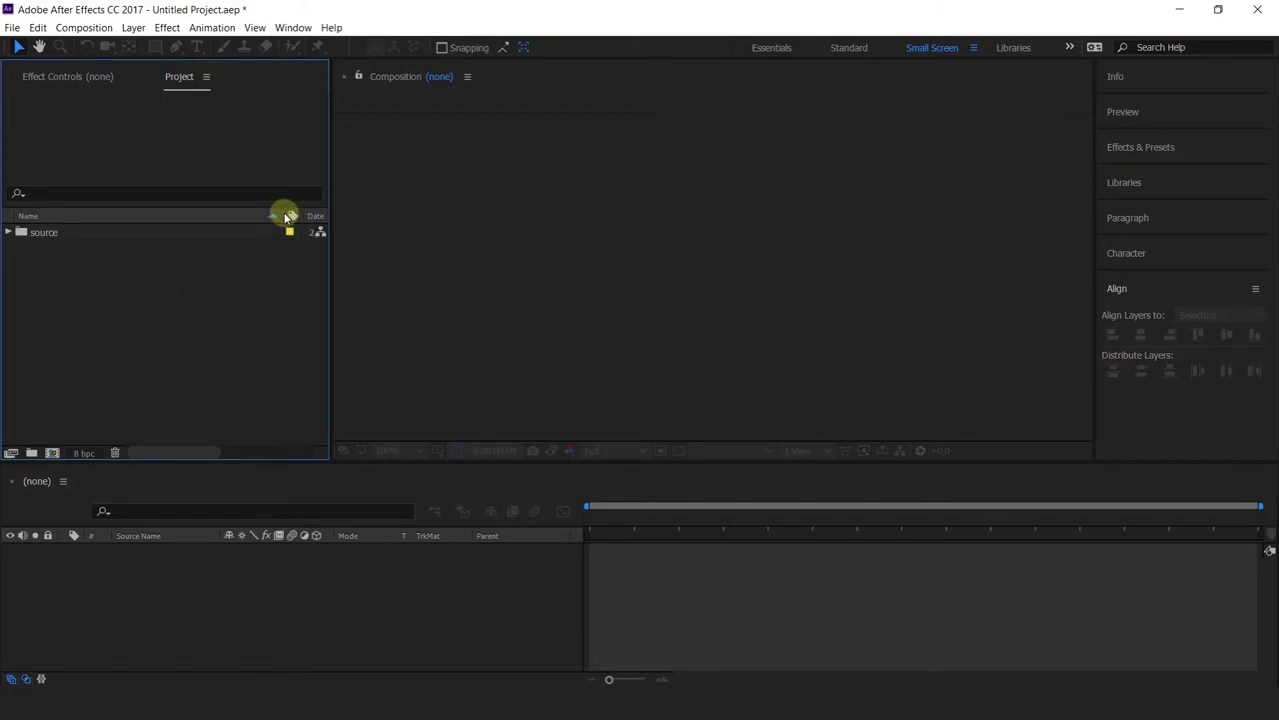
Step: Resize the Name column and the Project panel to fit the File Path column, and expand the source folder
drag(286, 215, 148, 231)
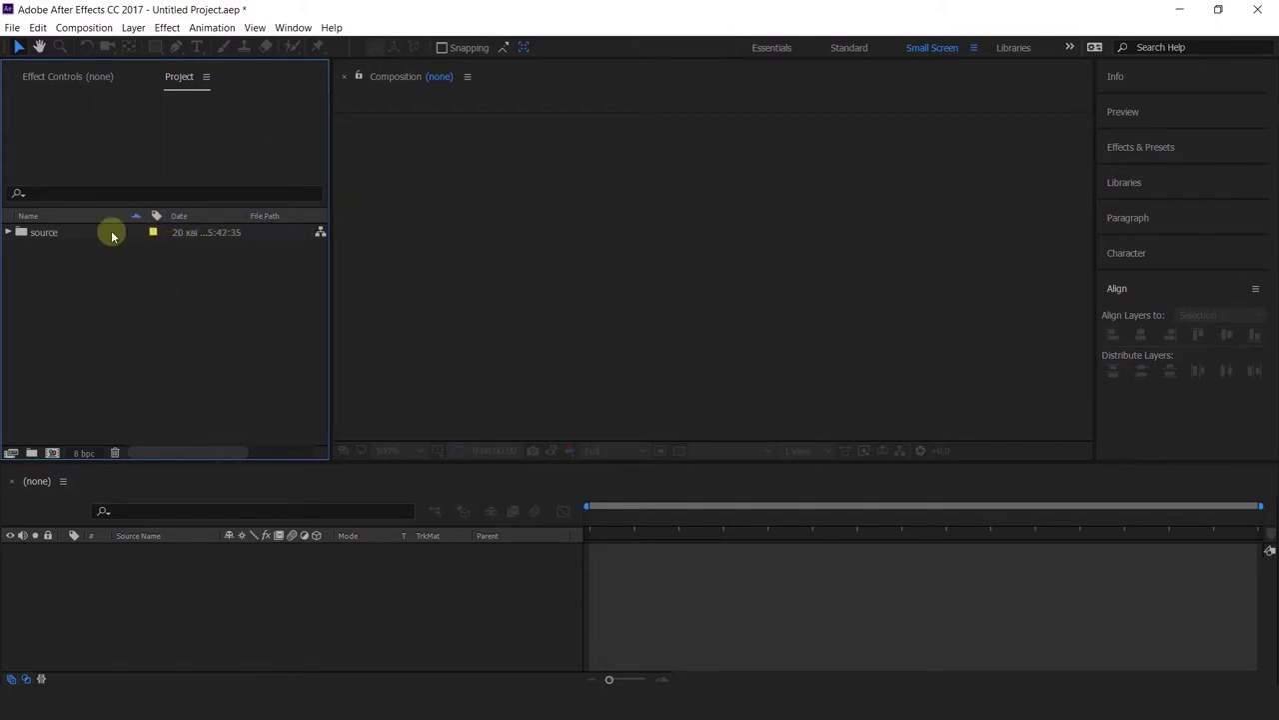
drag(331, 171, 389, 176)
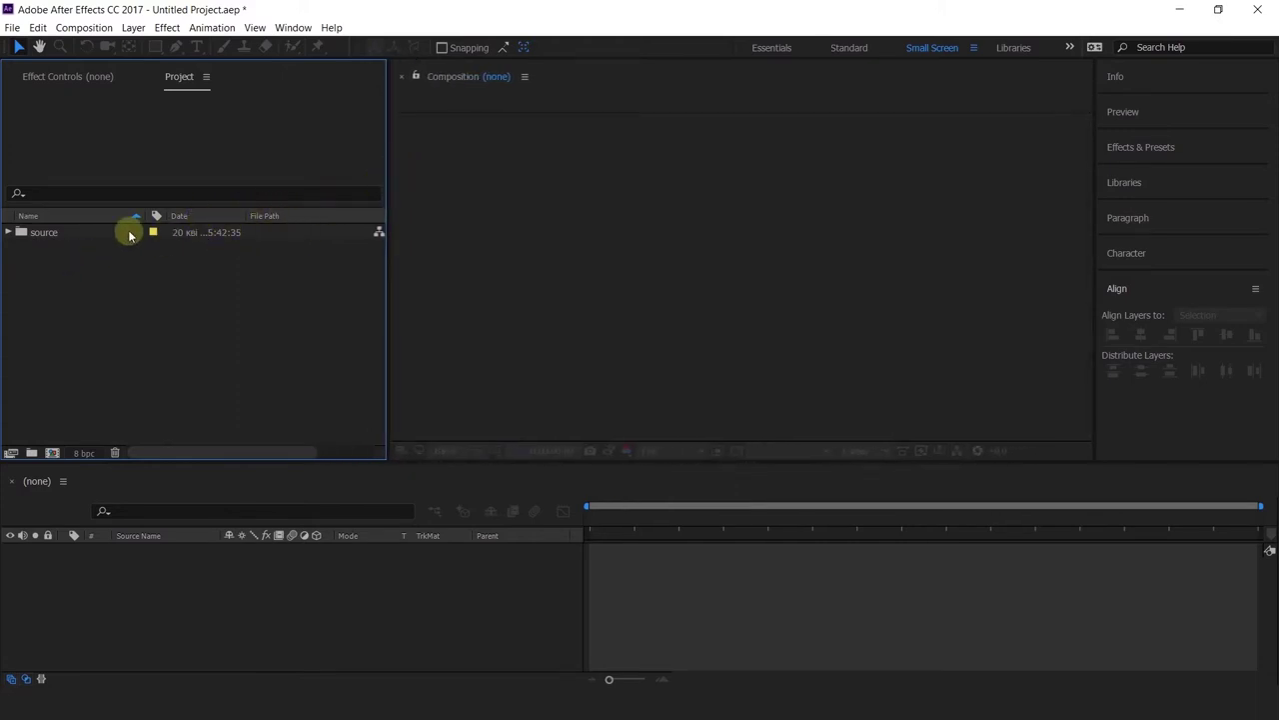
click(8, 232)
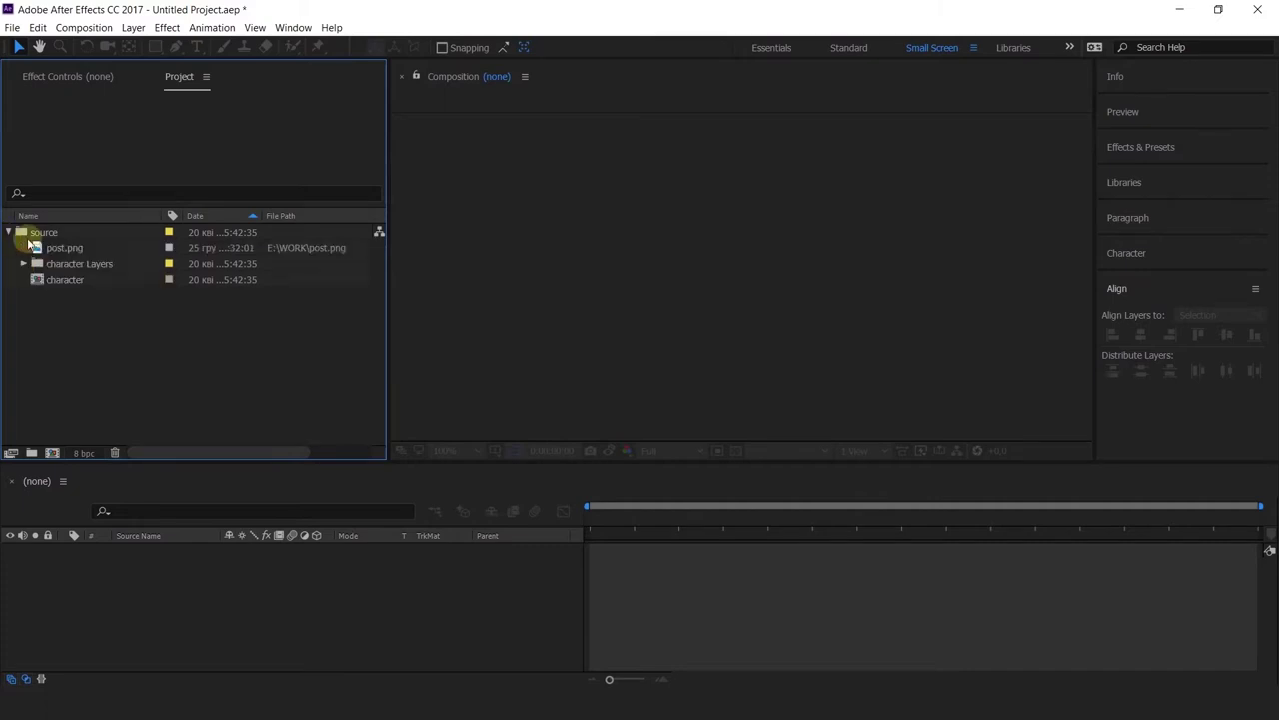
click(120, 247)
Step: Add the Type column to the project list and sort the items by type
right_click(281, 217)
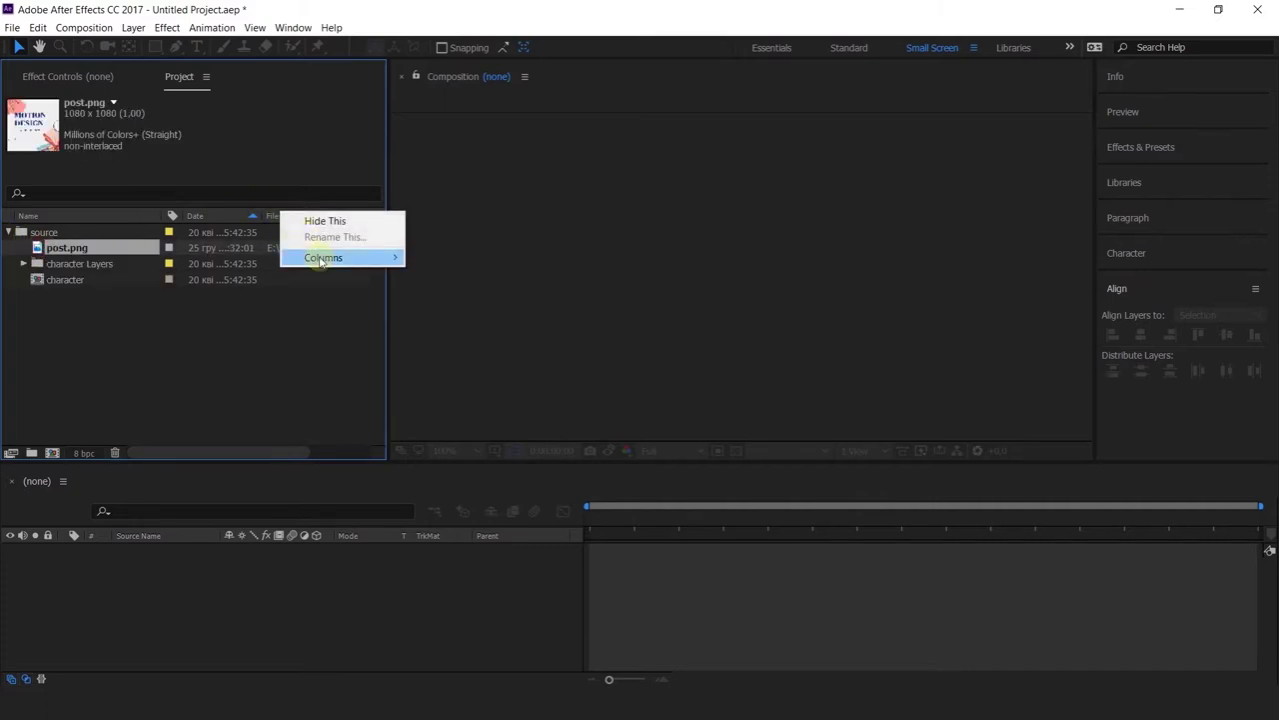
mouse_move(320, 257)
click(440, 305)
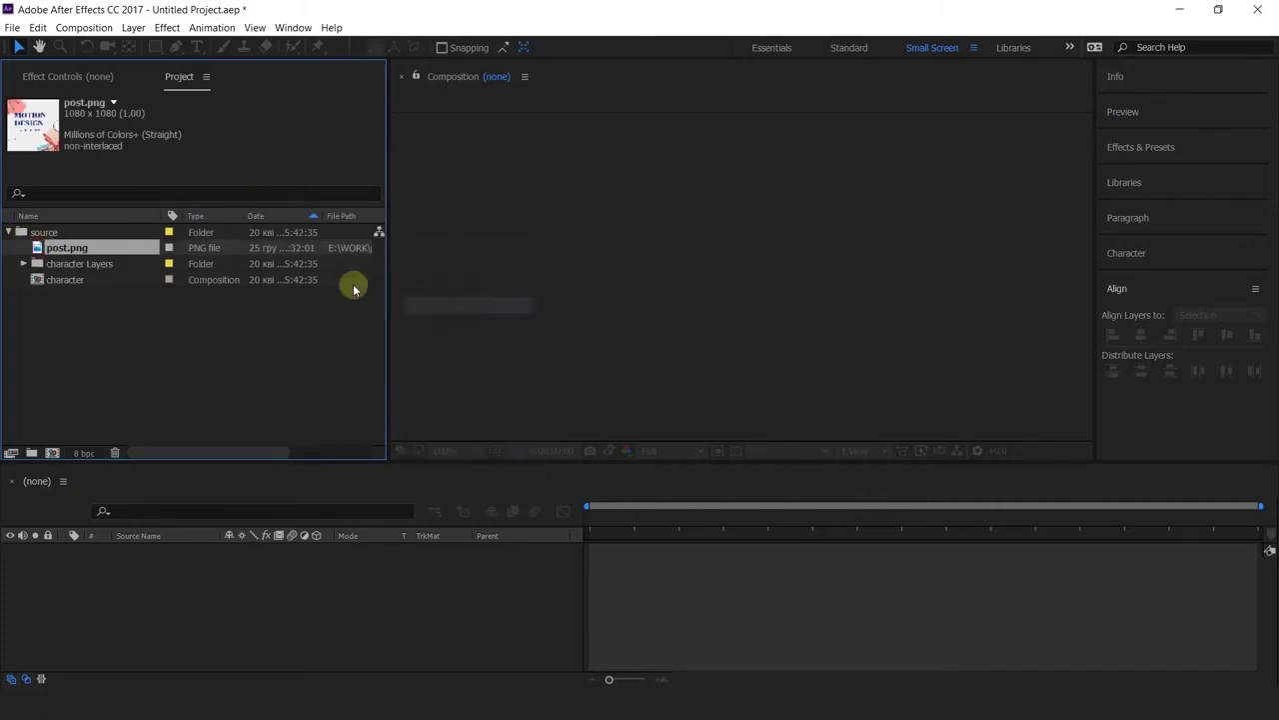
click(197, 216)
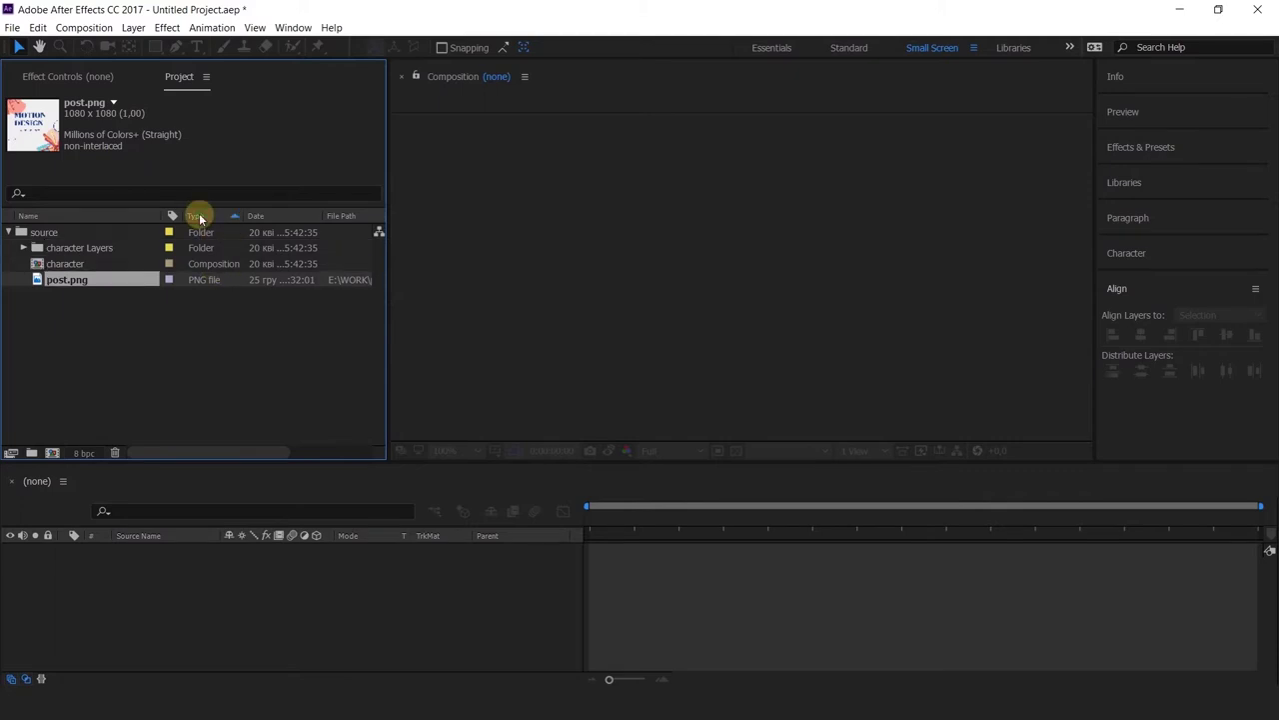
Step: Duplicate the character composition three times within the source folder
click(88, 252)
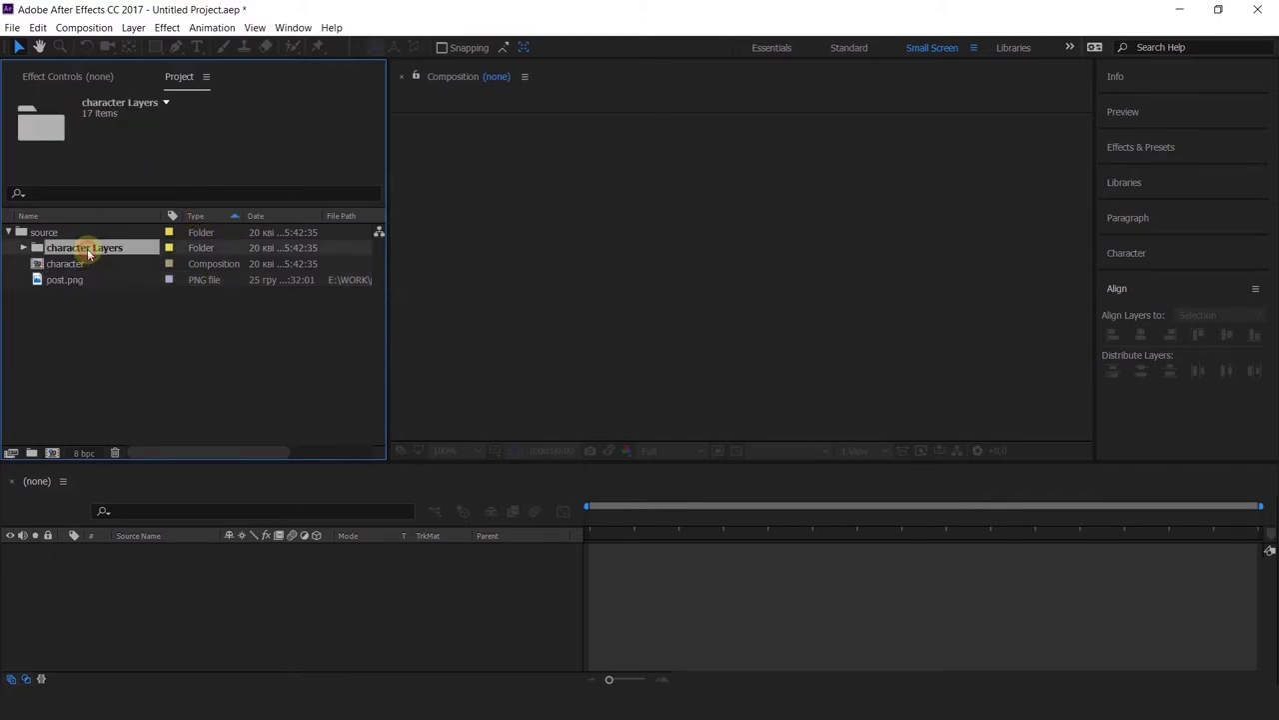
click(80, 265)
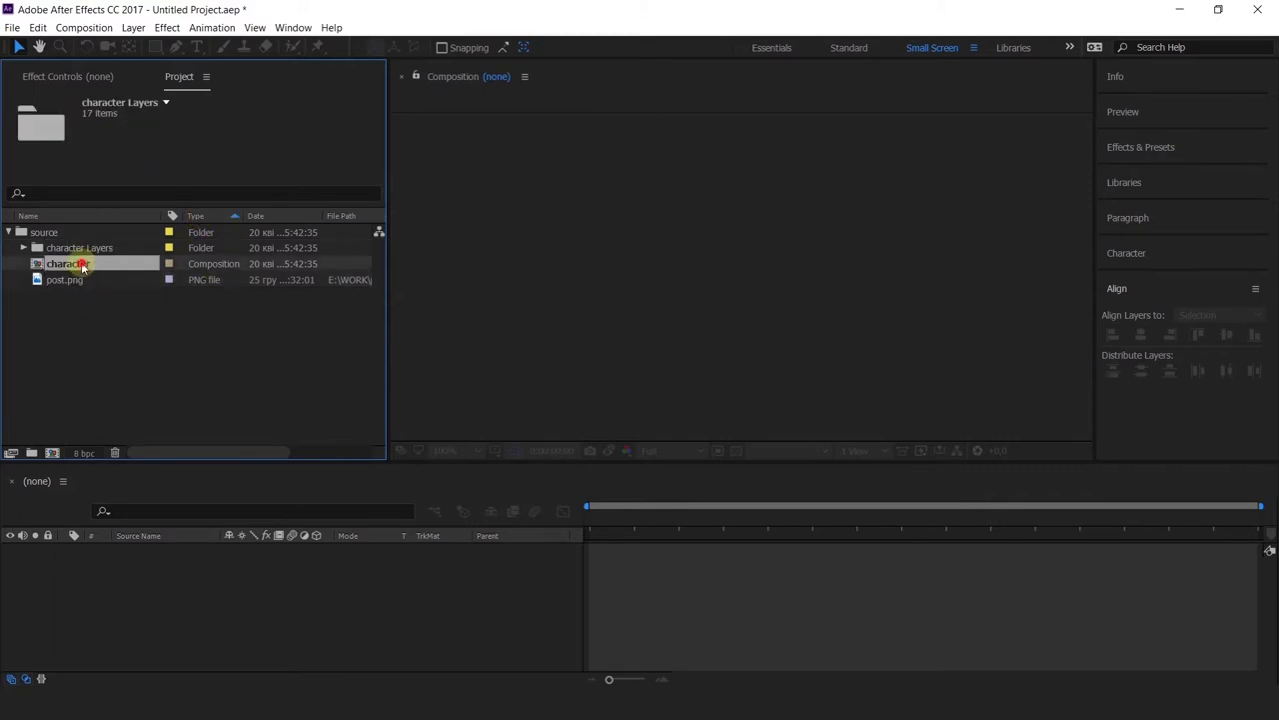
key(ctrl+d)
key(ctrl+d)
key(ctrl+d)
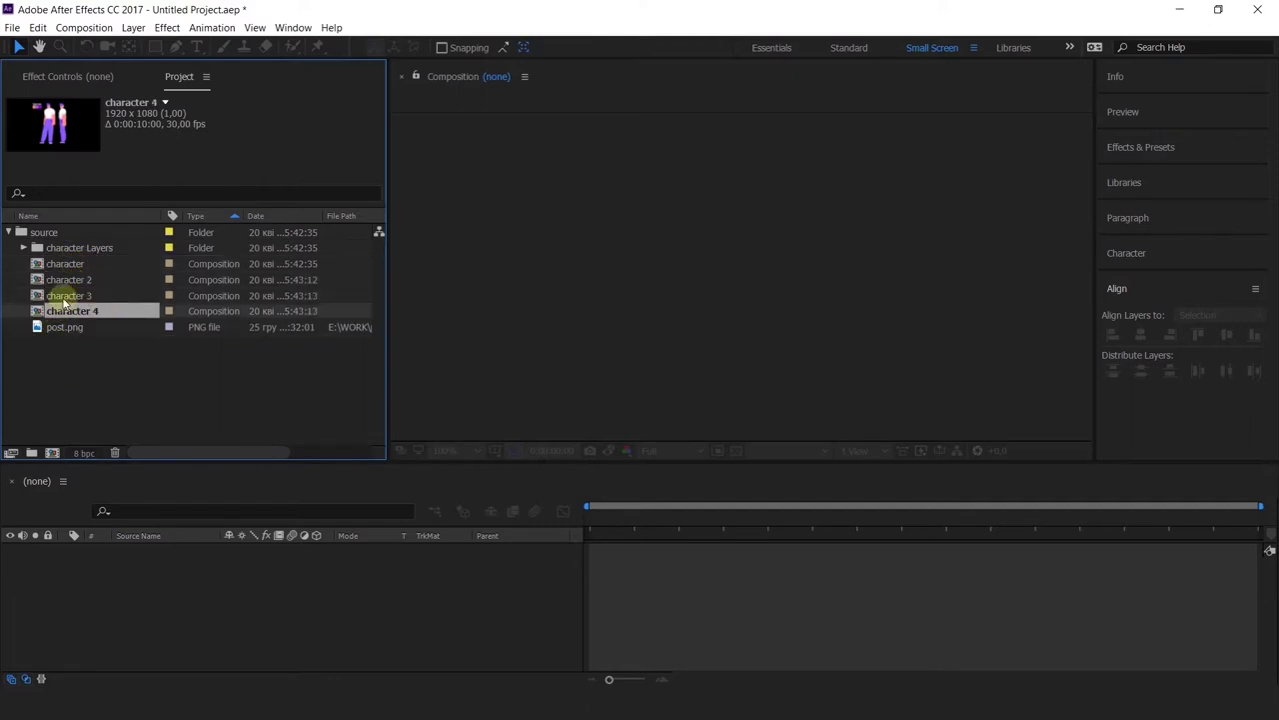
click(51, 330)
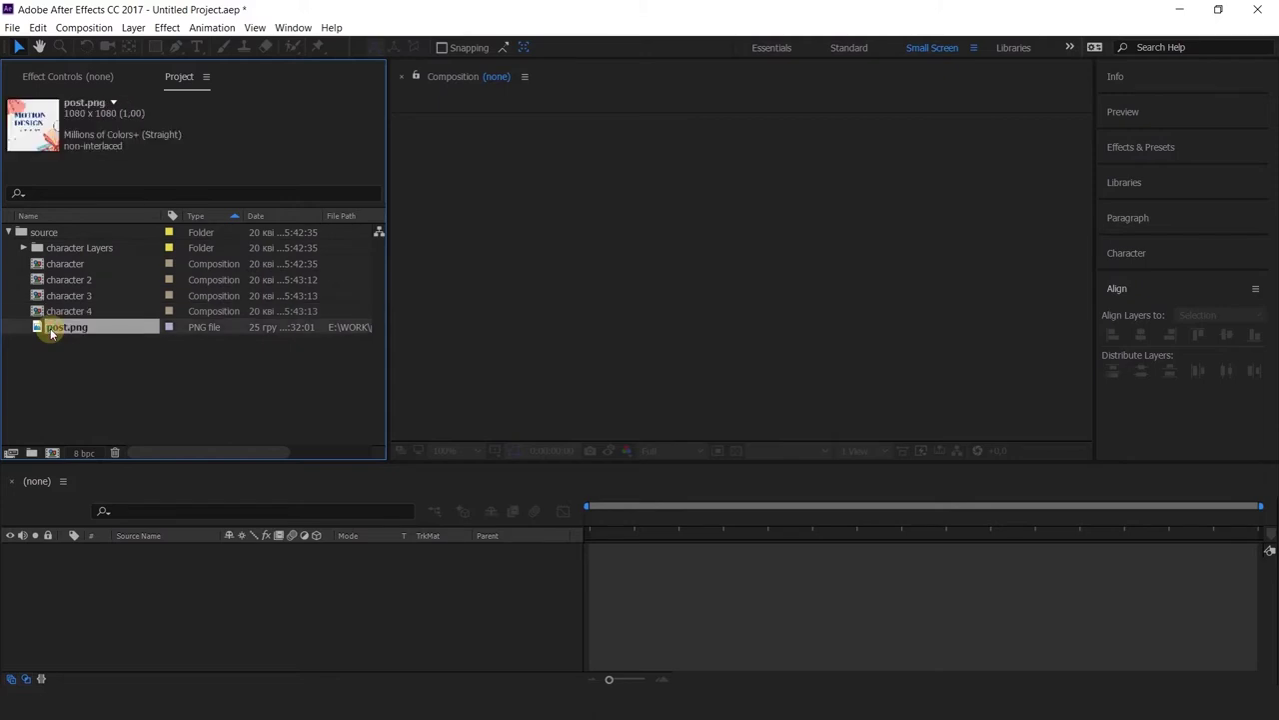
Step: Sort the project items by name and review the columns available for the project list
click(55, 215)
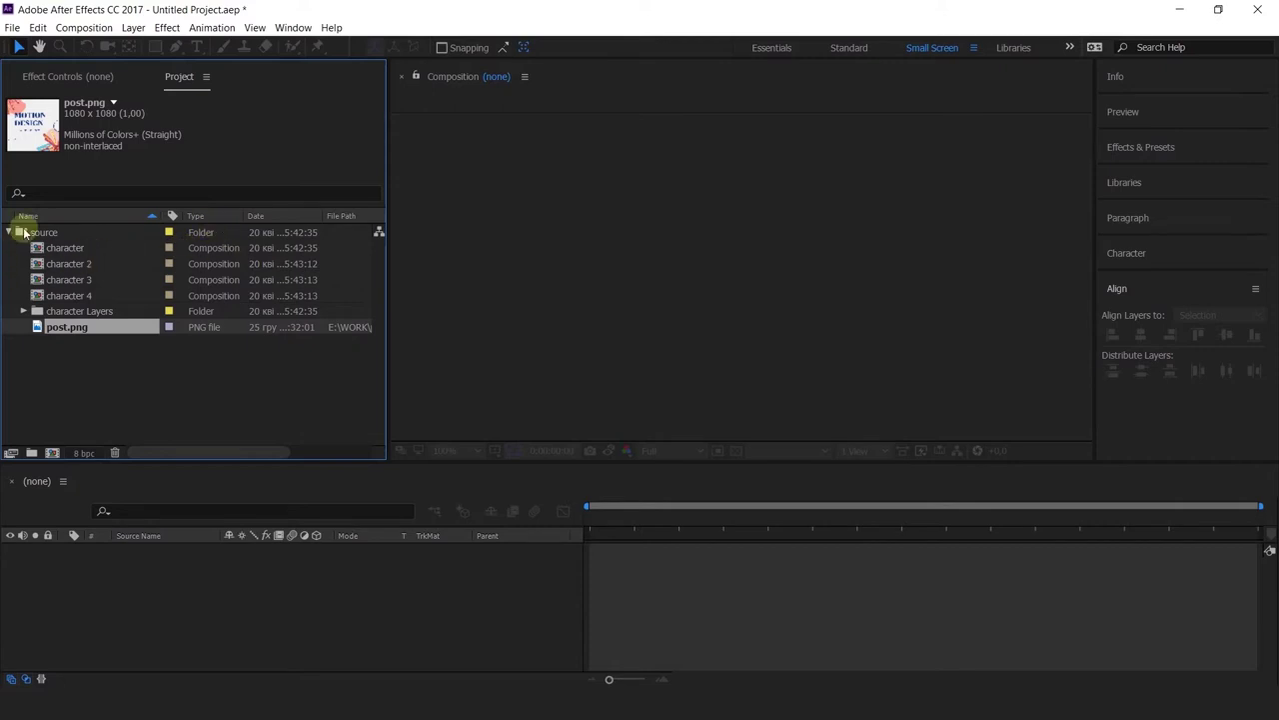
right_click(130, 213)
click(156, 262)
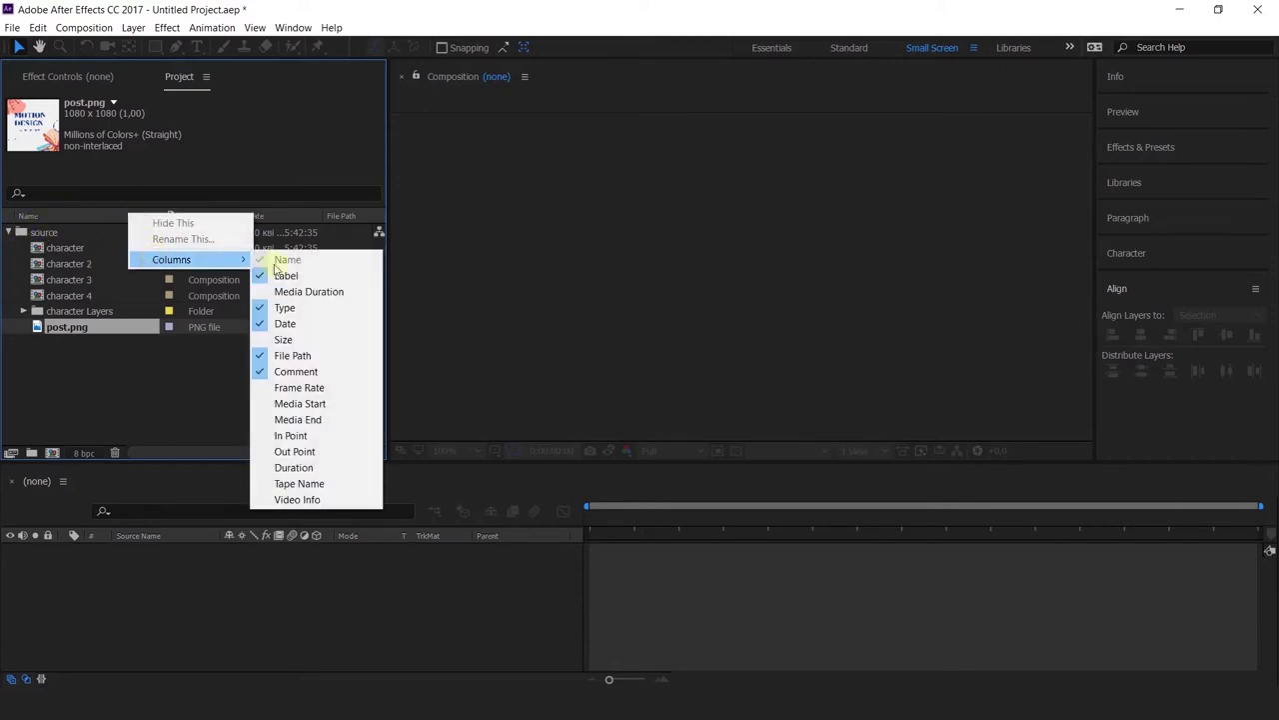
click(113, 410)
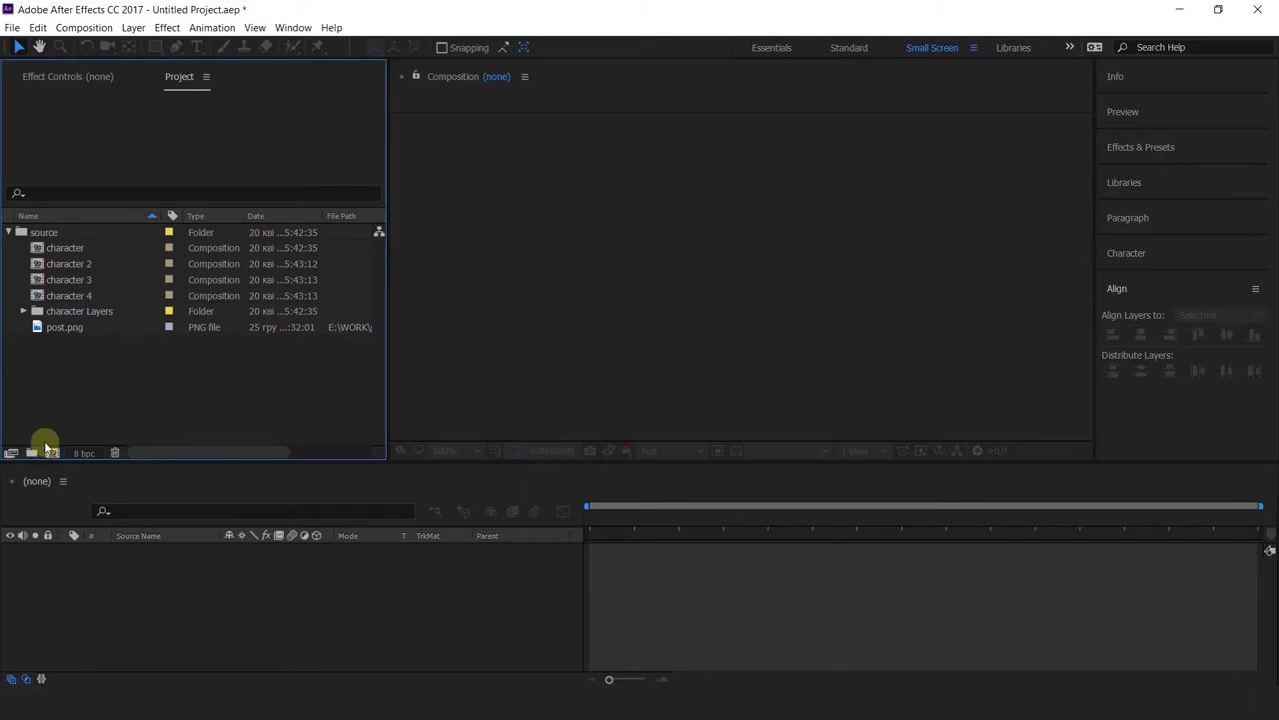
Step: Undo the recent project changes and redo them to bring the source folder back
click(749, 605)
key(ctrl+z)
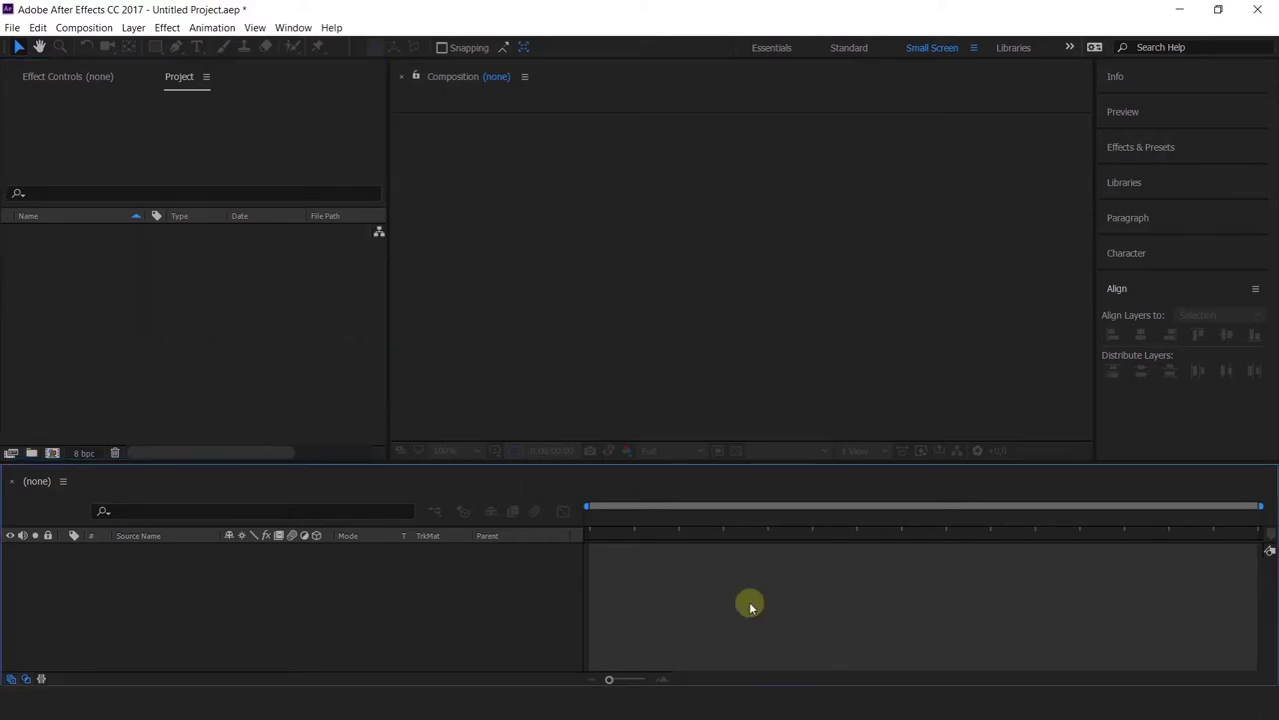
click(599, 315)
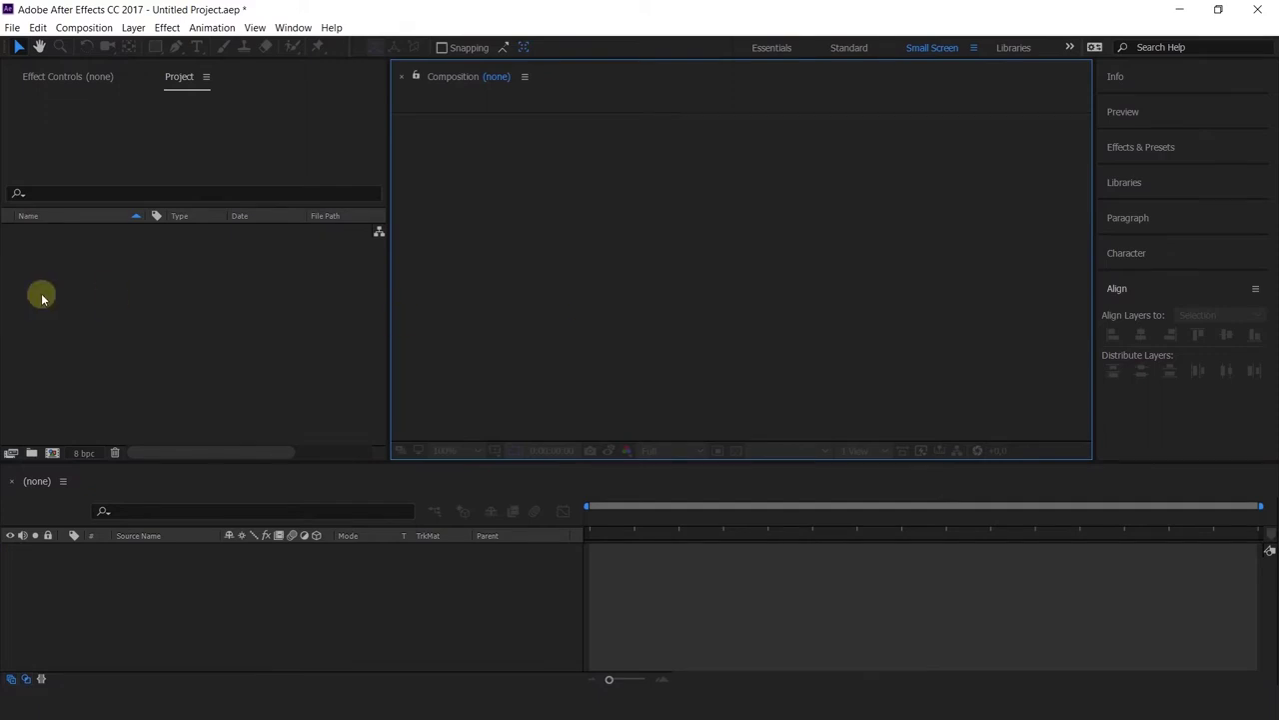
key(ctrl+shift+z)
click(63, 320)
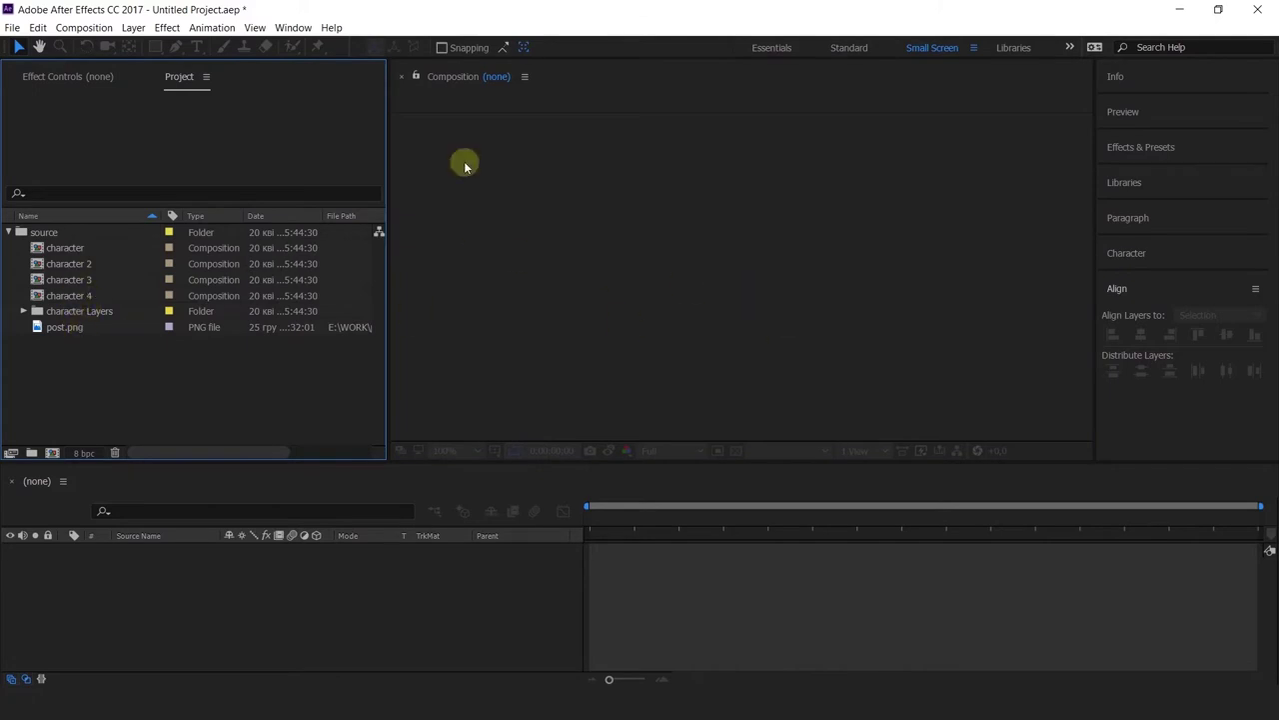
Step: Open post.png in the footage viewer and the character composition in the composition viewer and timeline
double_click(57, 327)
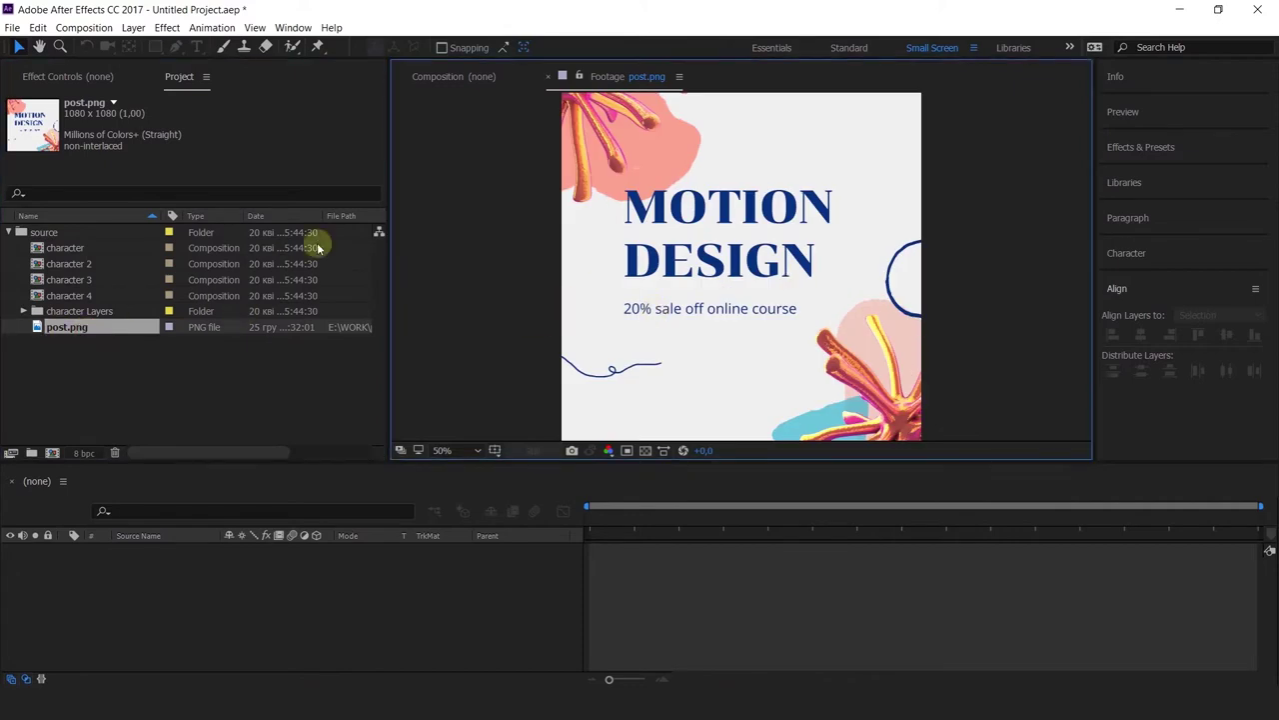
double_click(40, 248)
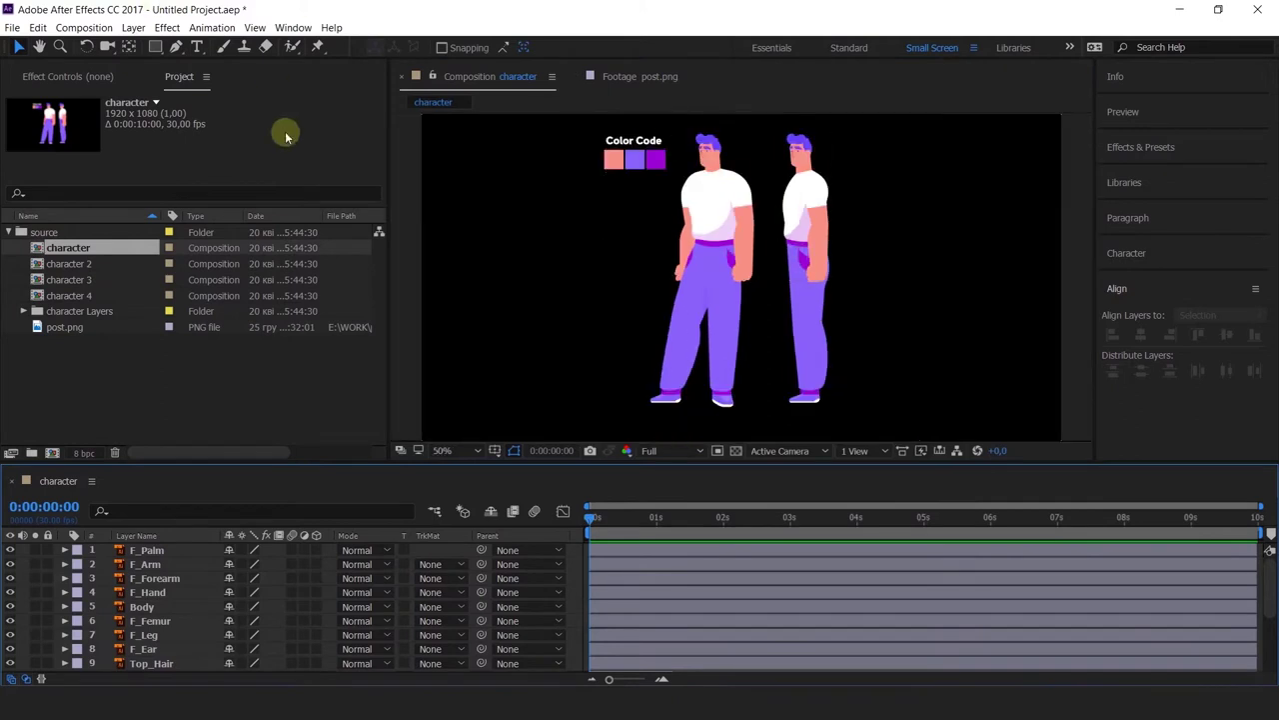
click(45, 233)
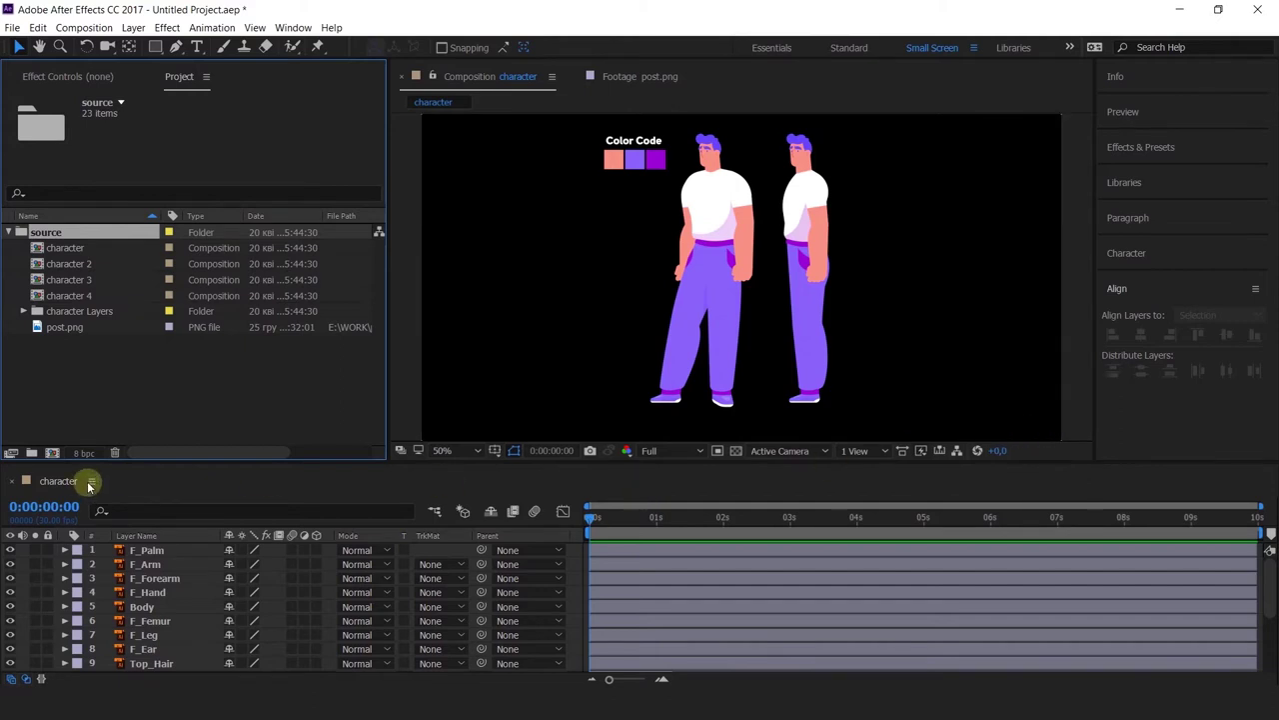
click(247, 481)
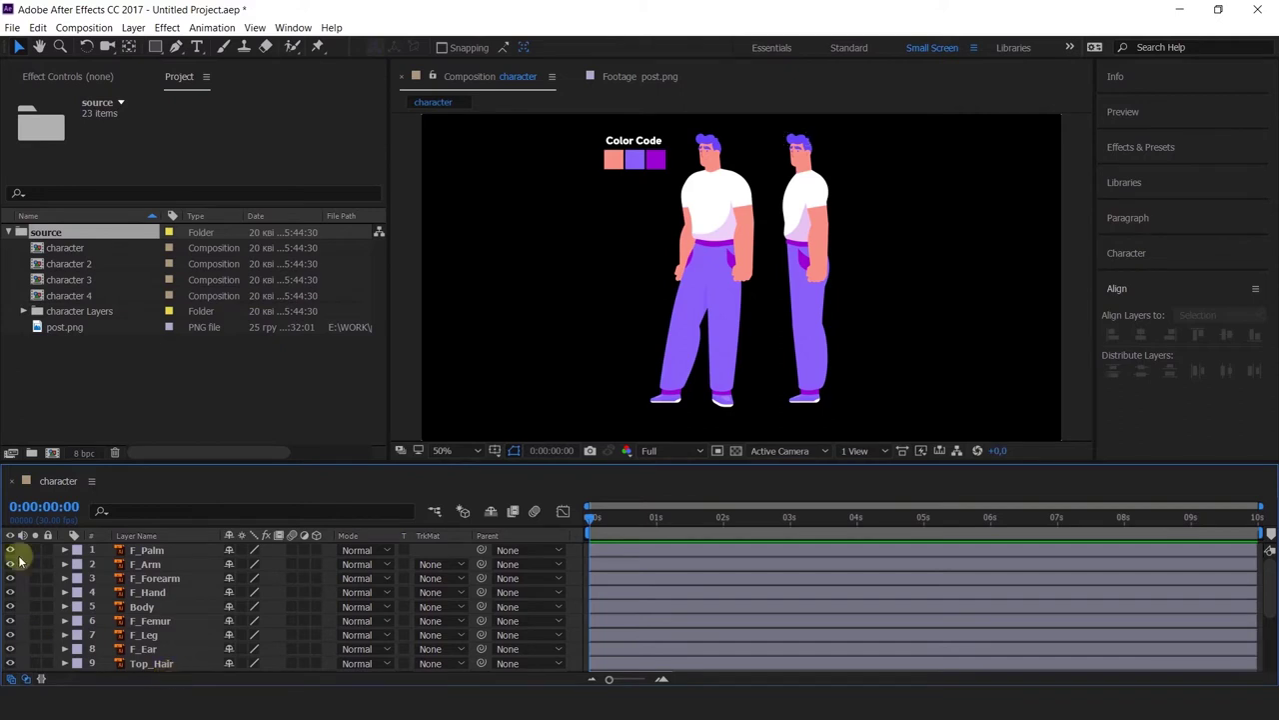
click(264, 488)
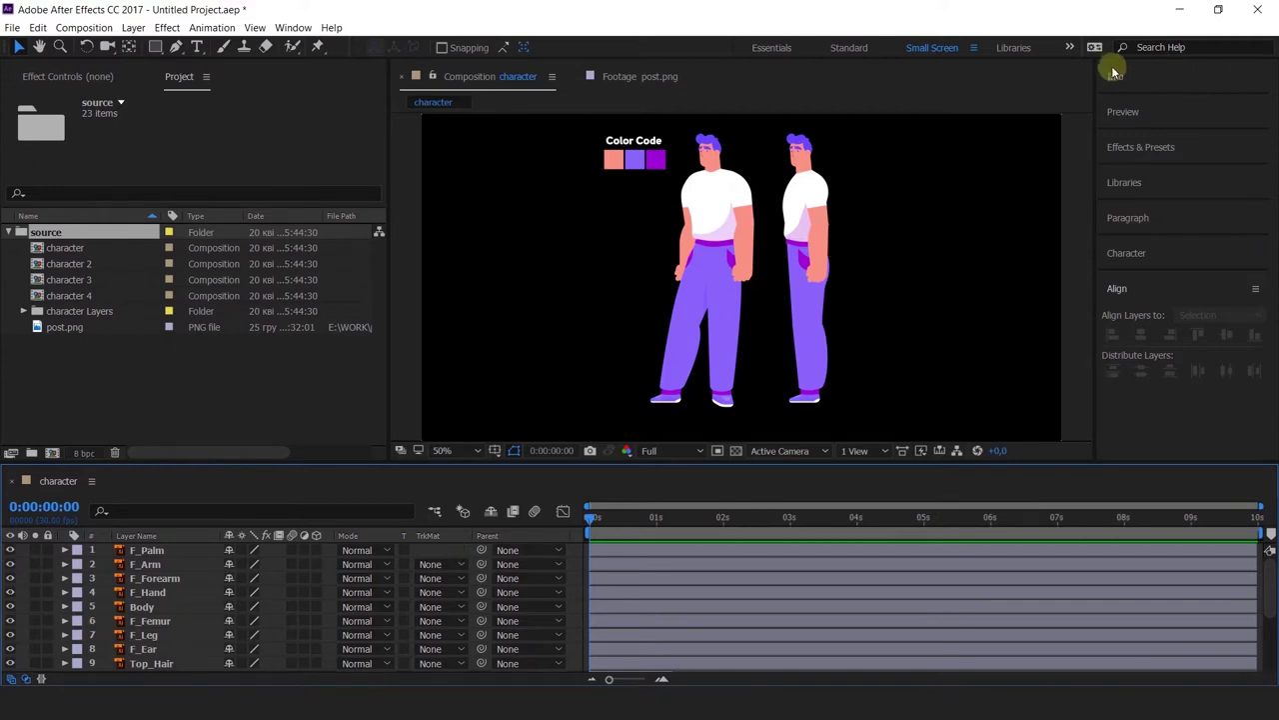
Step: Expand and collapse the Info, Preview, Effects & Presets and Libraries panels to examine their contents
click(1142, 90)
click(1133, 145)
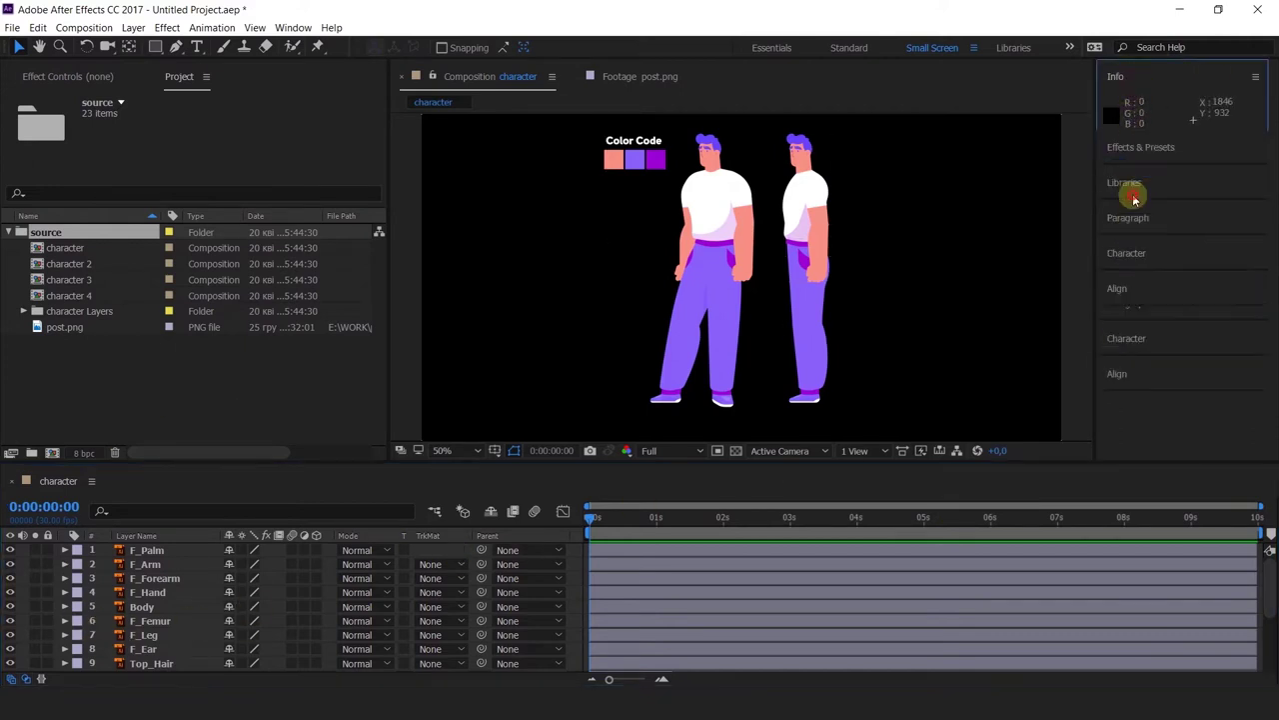
click(1124, 112)
click(1125, 113)
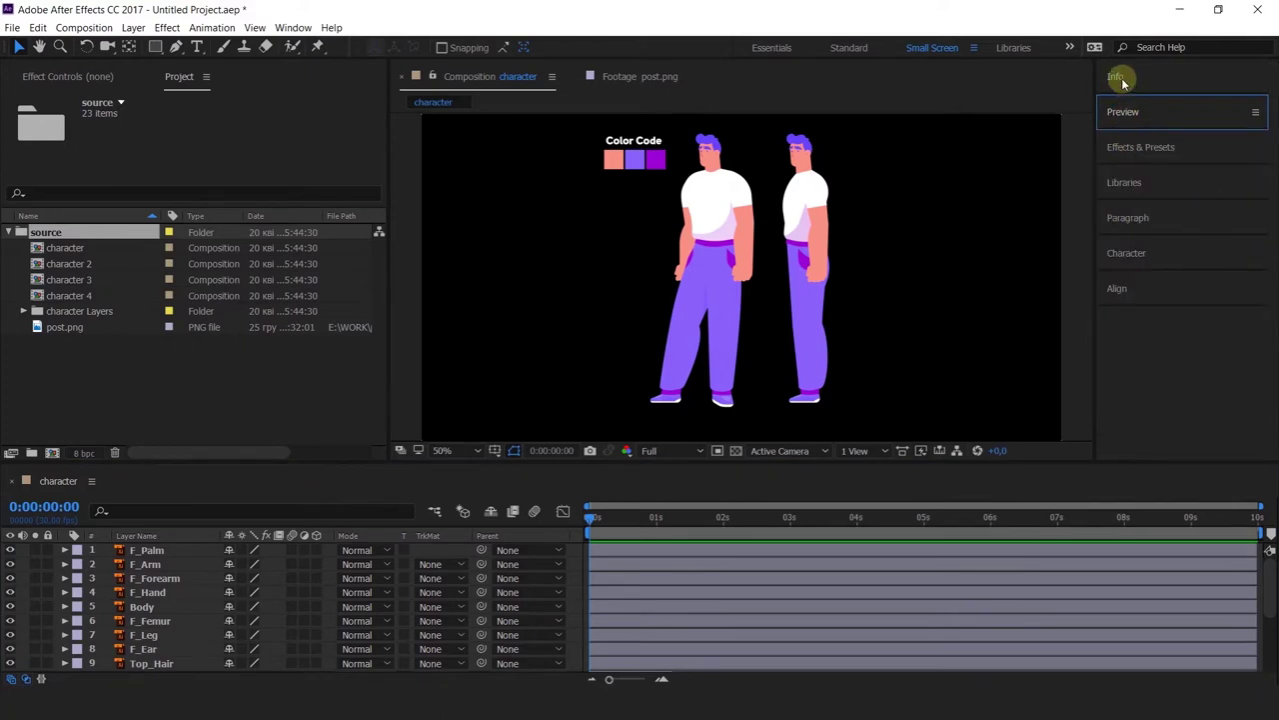
click(1131, 148)
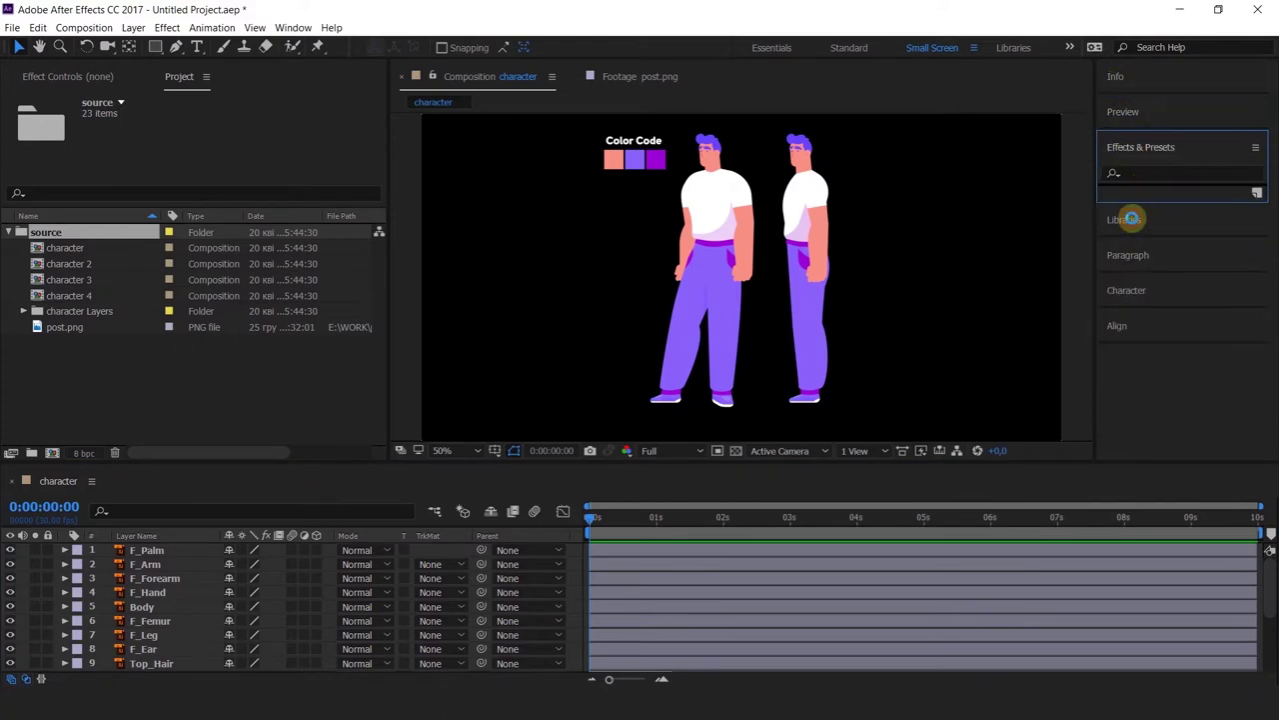
click(1150, 221)
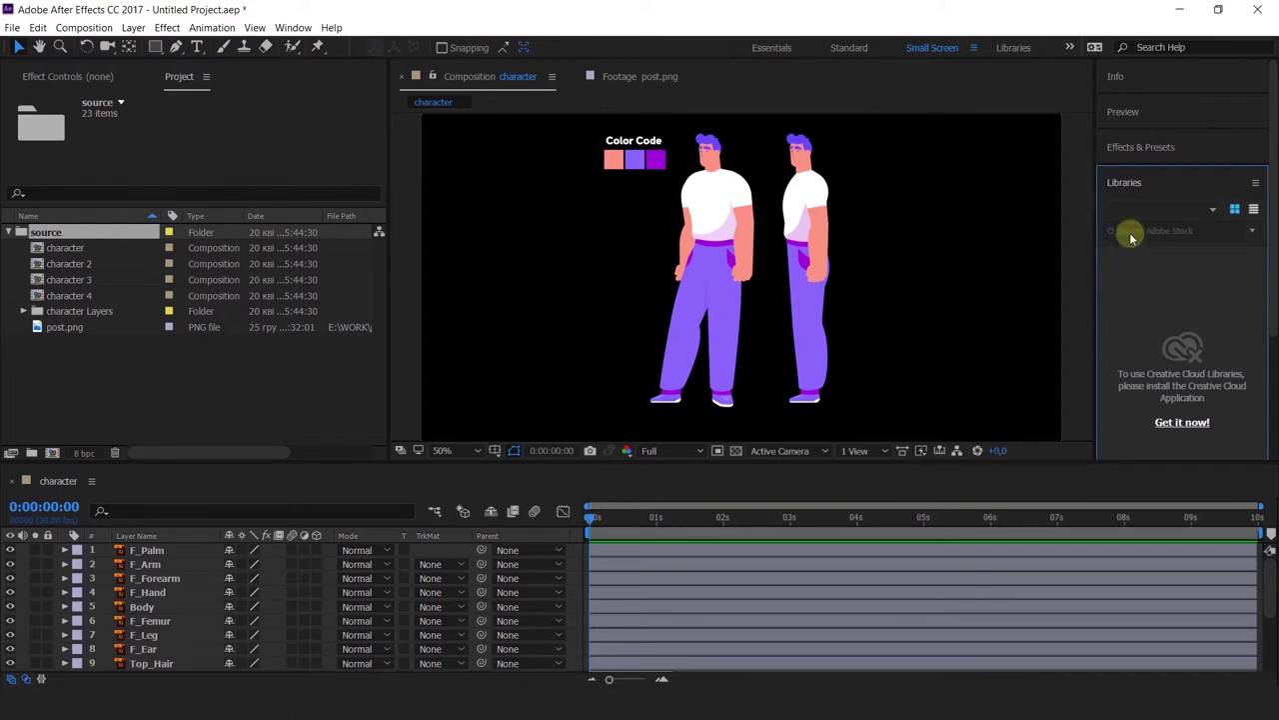
click(1116, 180)
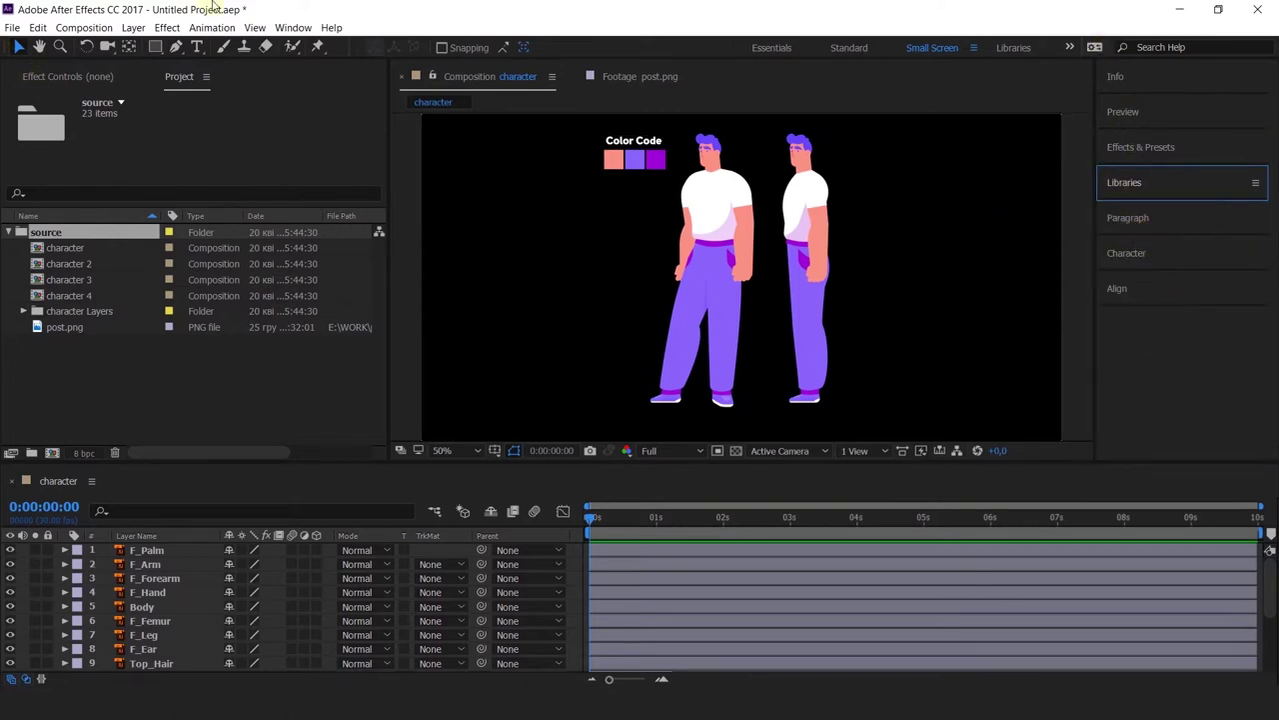
Step: Add the Audio and Brushes panels to the Small Screen workspace
click(294, 27)
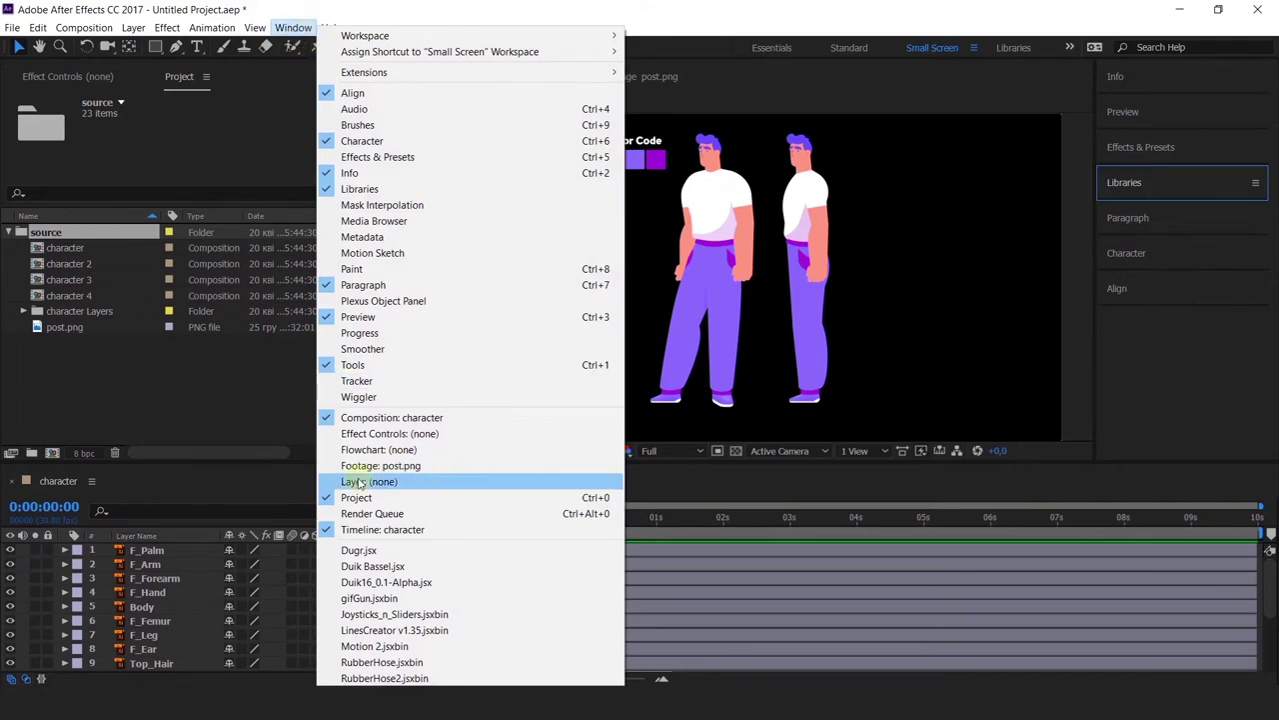
click(355, 109)
click(1157, 325)
click(1154, 322)
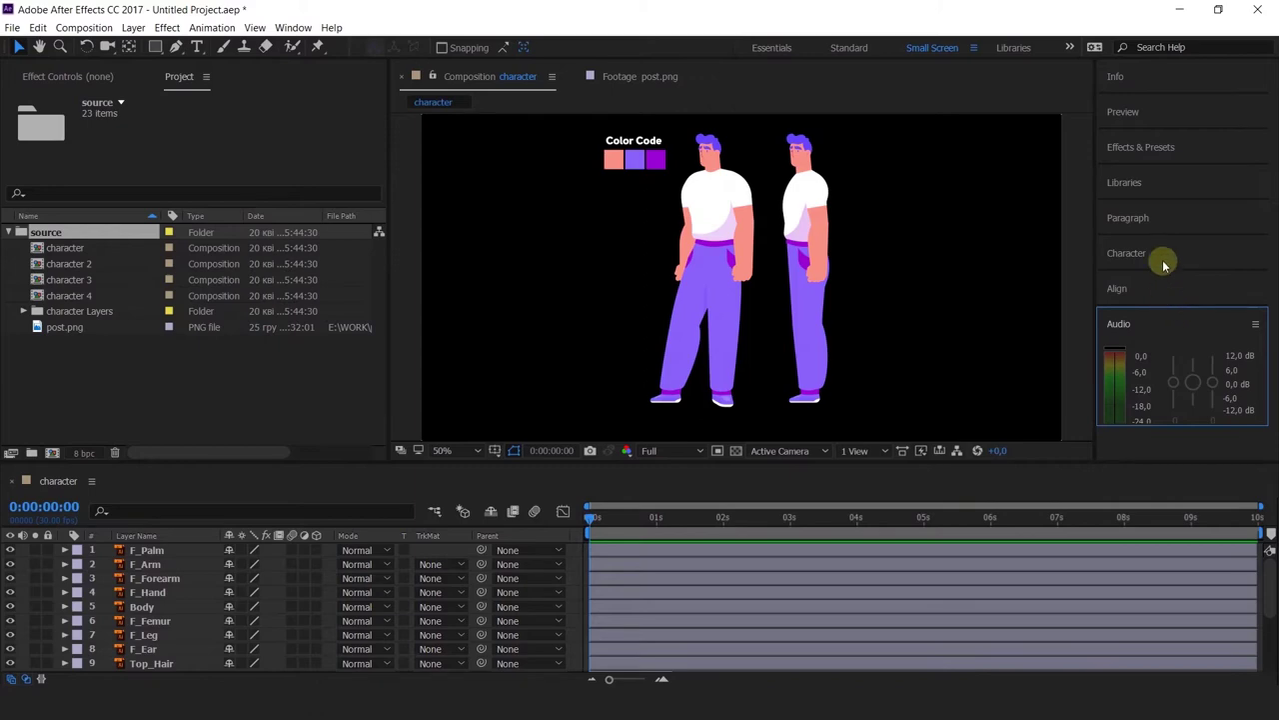
double_click(299, 20)
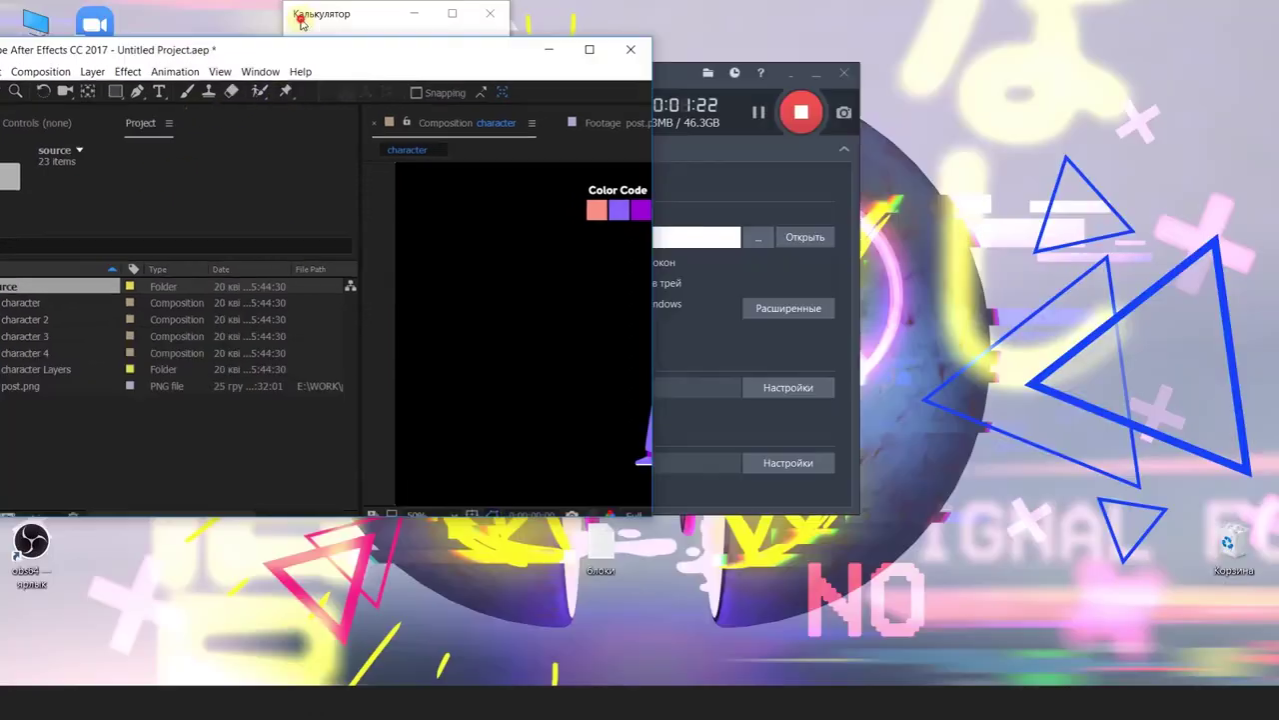
double_click(322, 71)
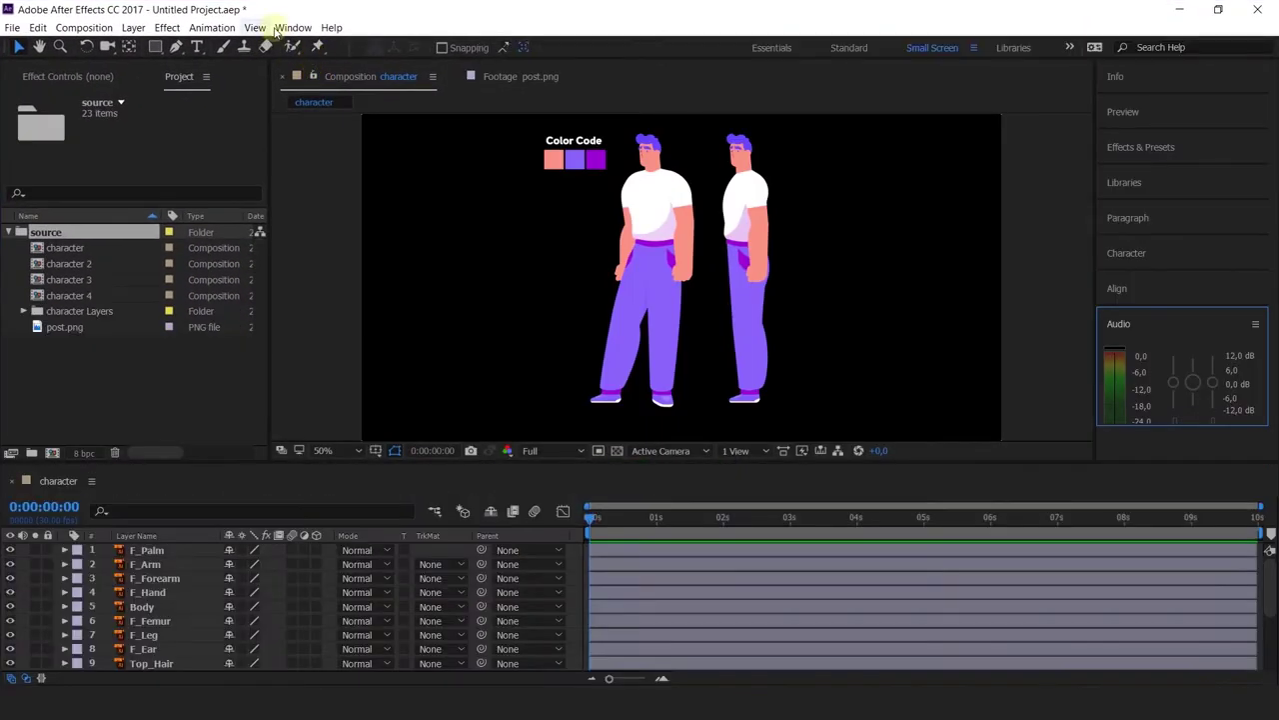
click(293, 27)
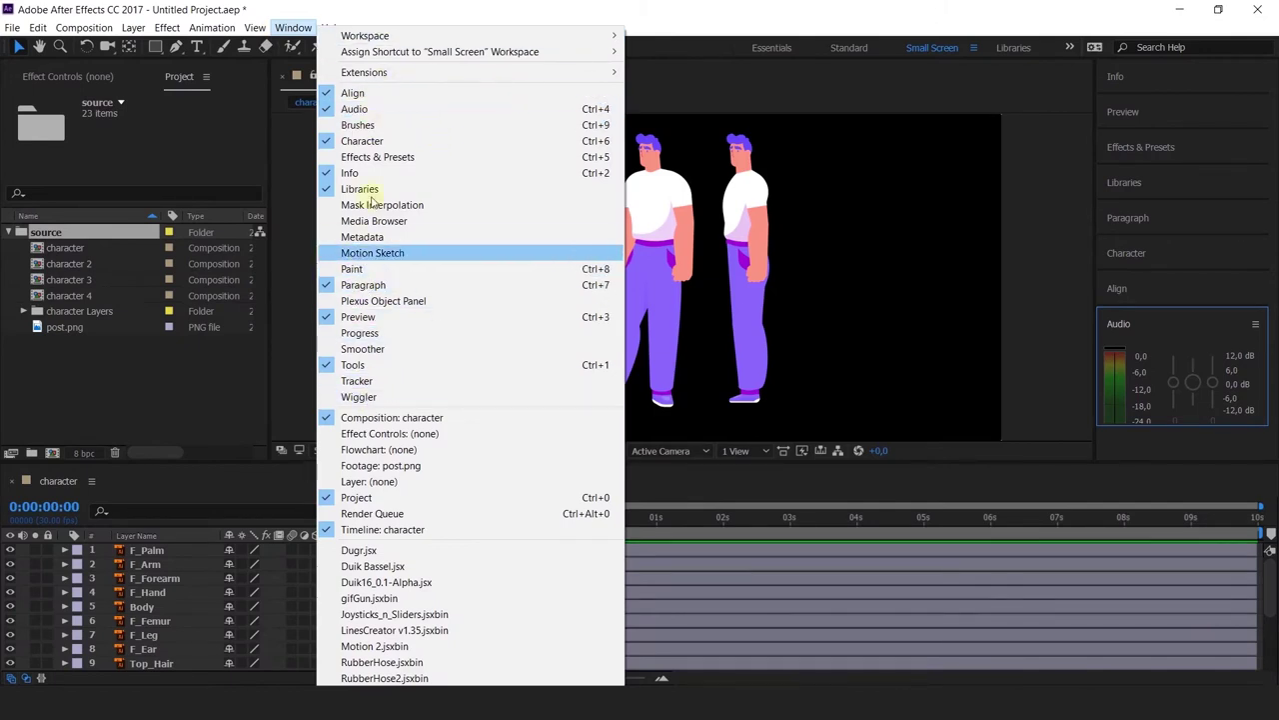
click(362, 128)
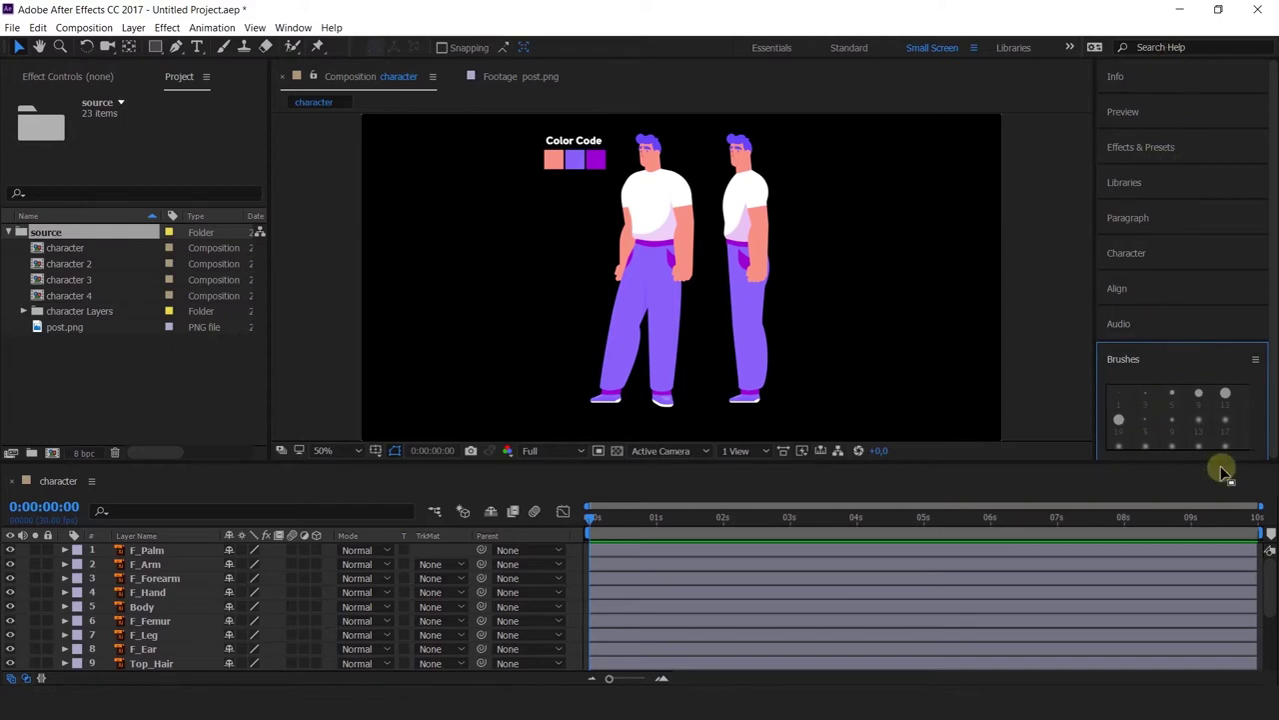
Step: Switch the panel layout to the All Panels workspace
click(296, 27)
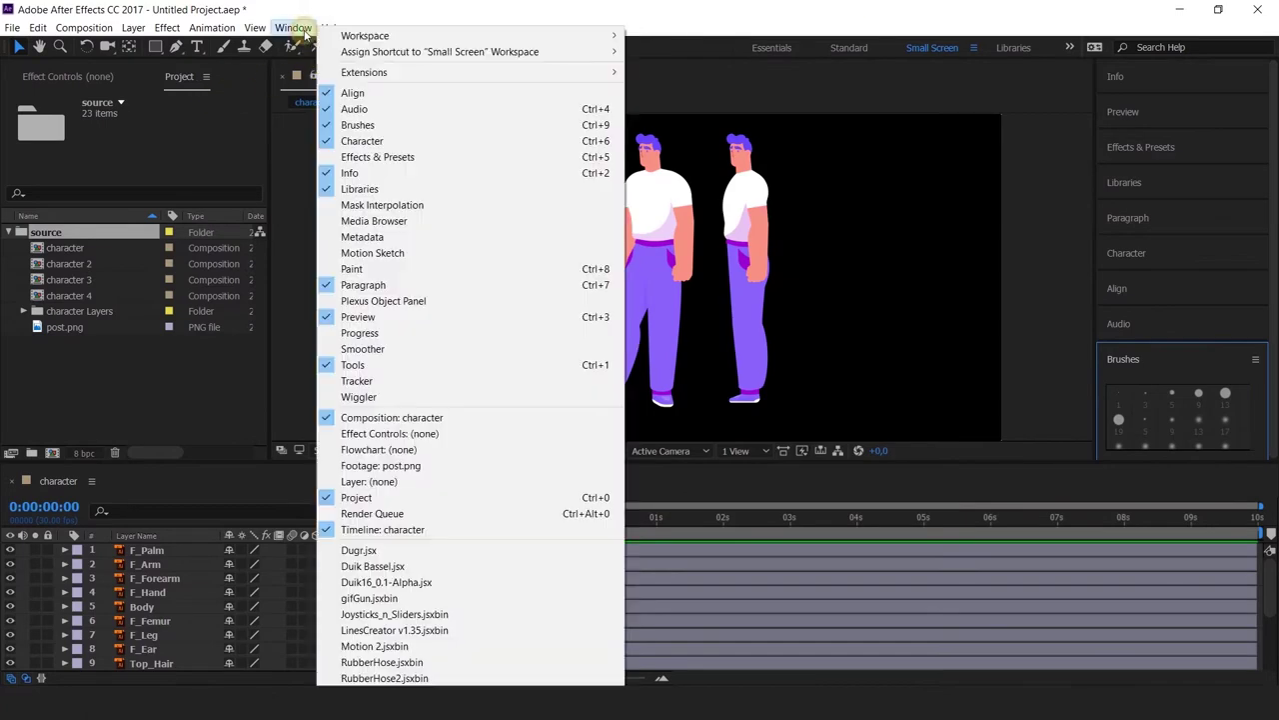
mouse_move(375, 36)
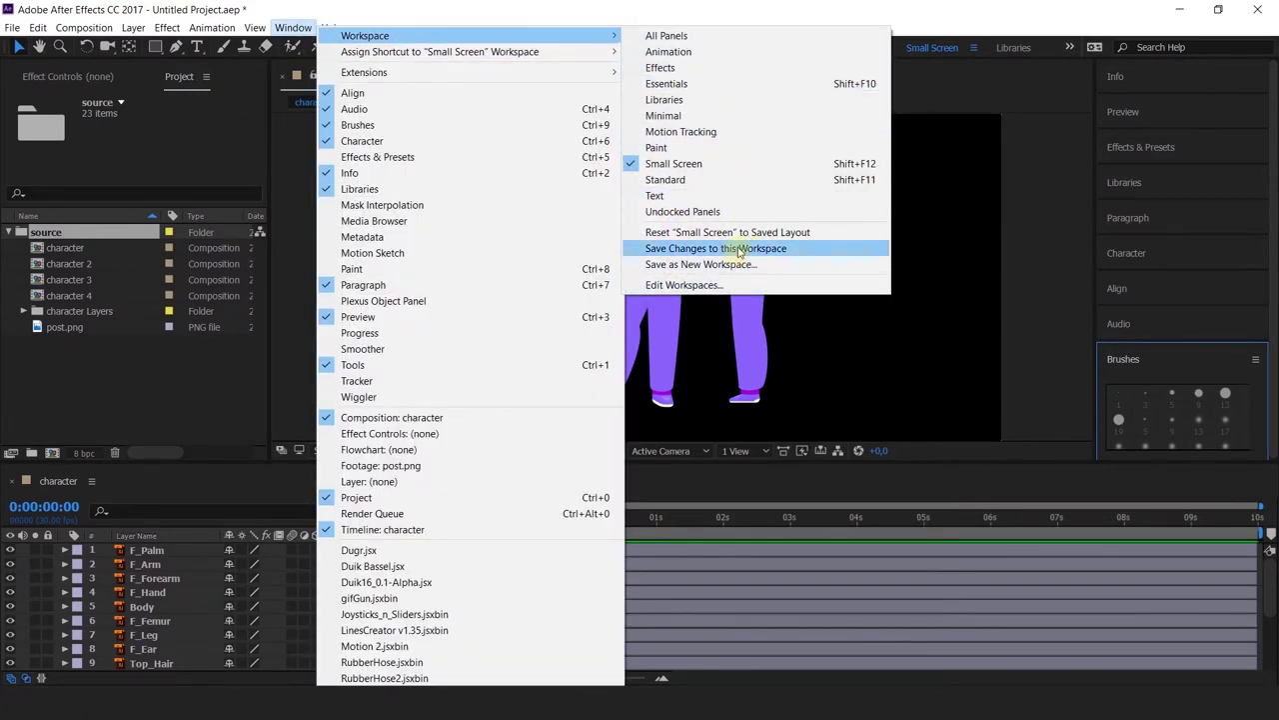
click(667, 36)
Step: In the Animation workspace, dock the Project panel with the timeline and move the timeline into the Composition panel's group
click(294, 27)
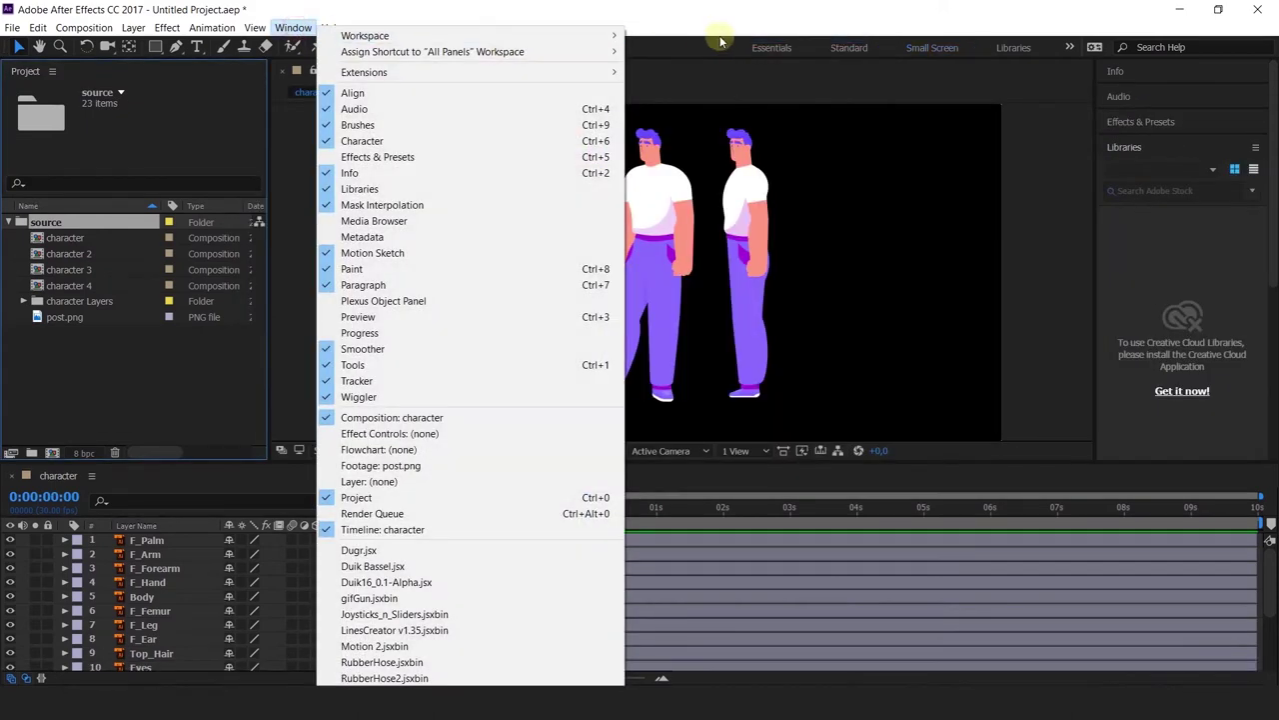
mouse_move(605, 36)
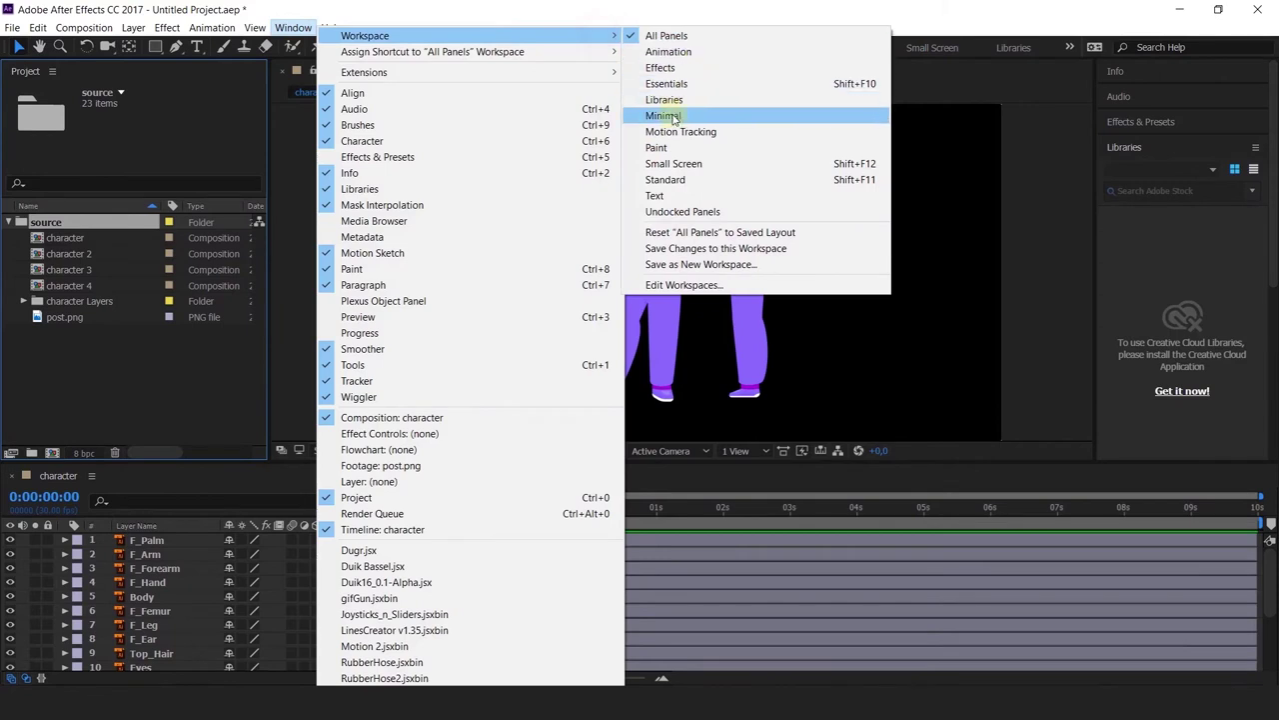
click(667, 52)
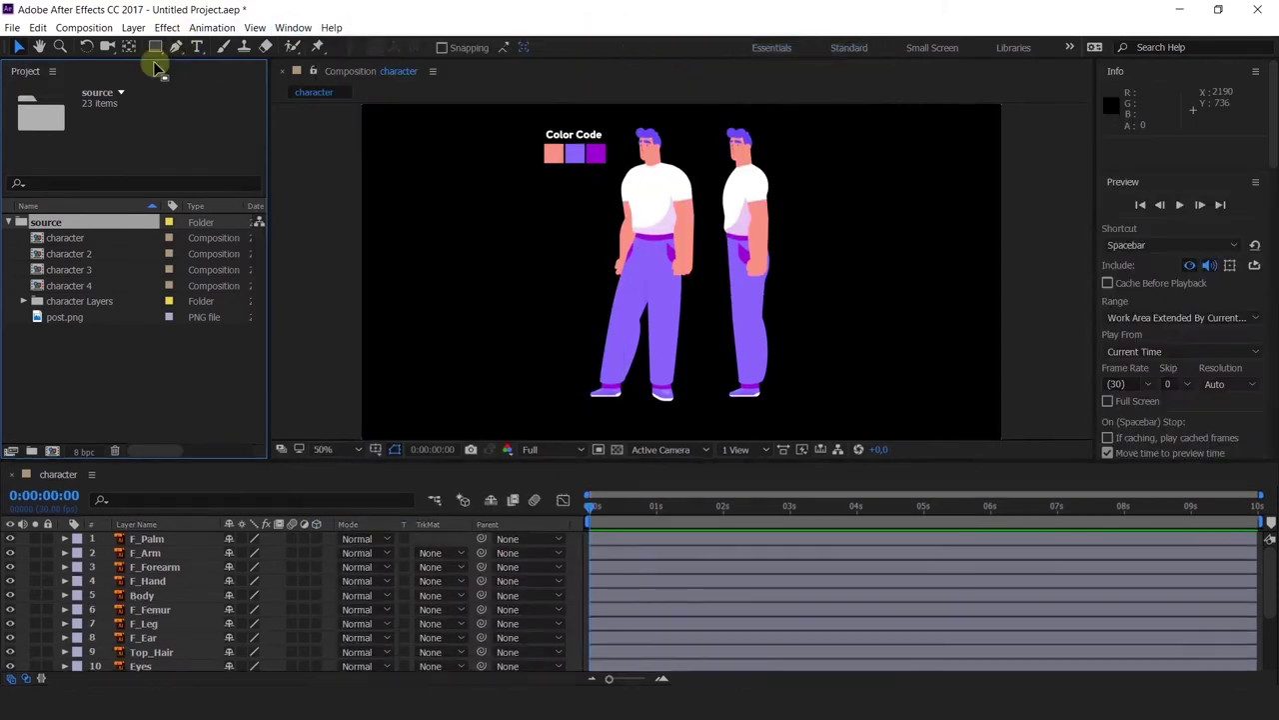
drag(30, 70, 225, 595)
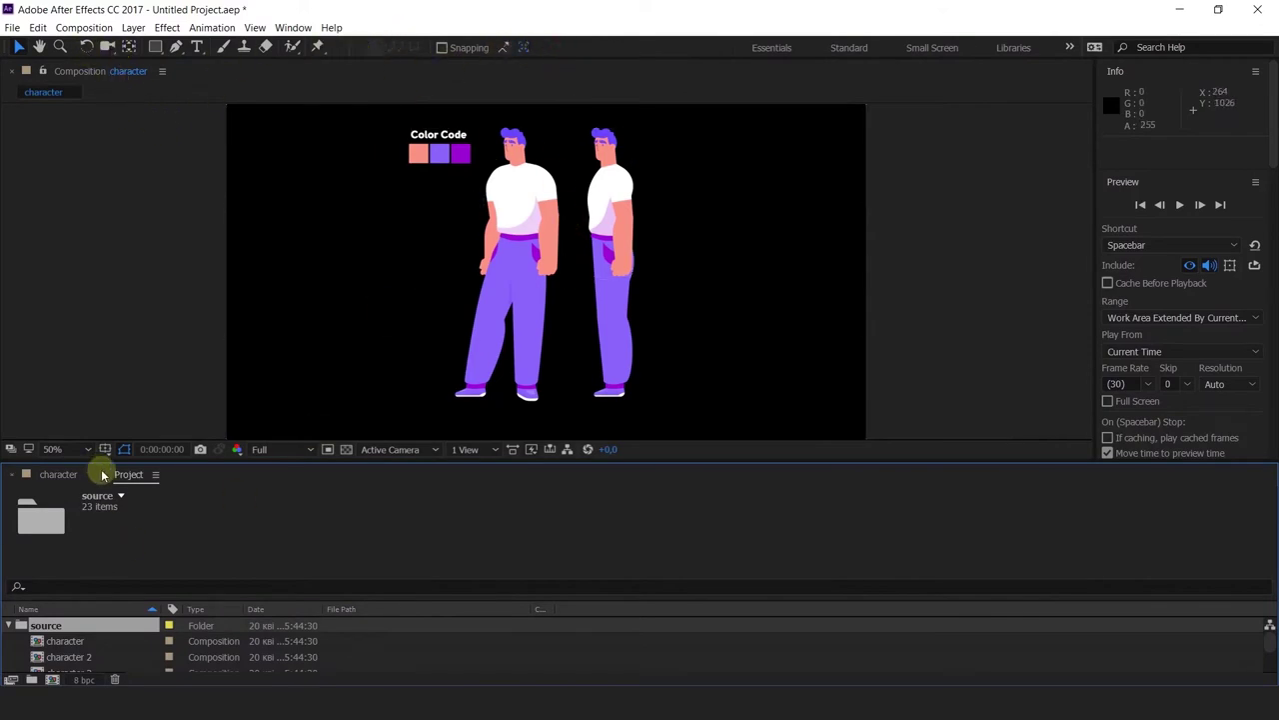
drag(53, 474, 819, 154)
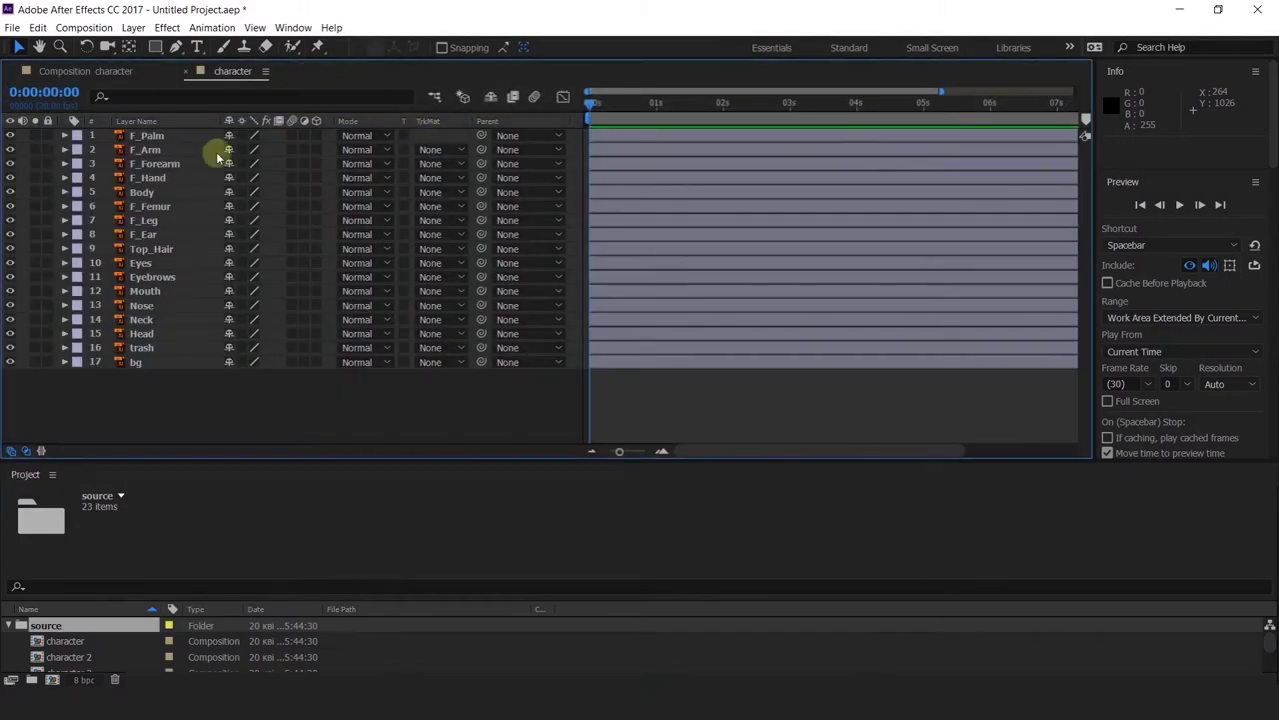
Step: Return from the rearranged Animation layout to the All Panels workspace
click(291, 27)
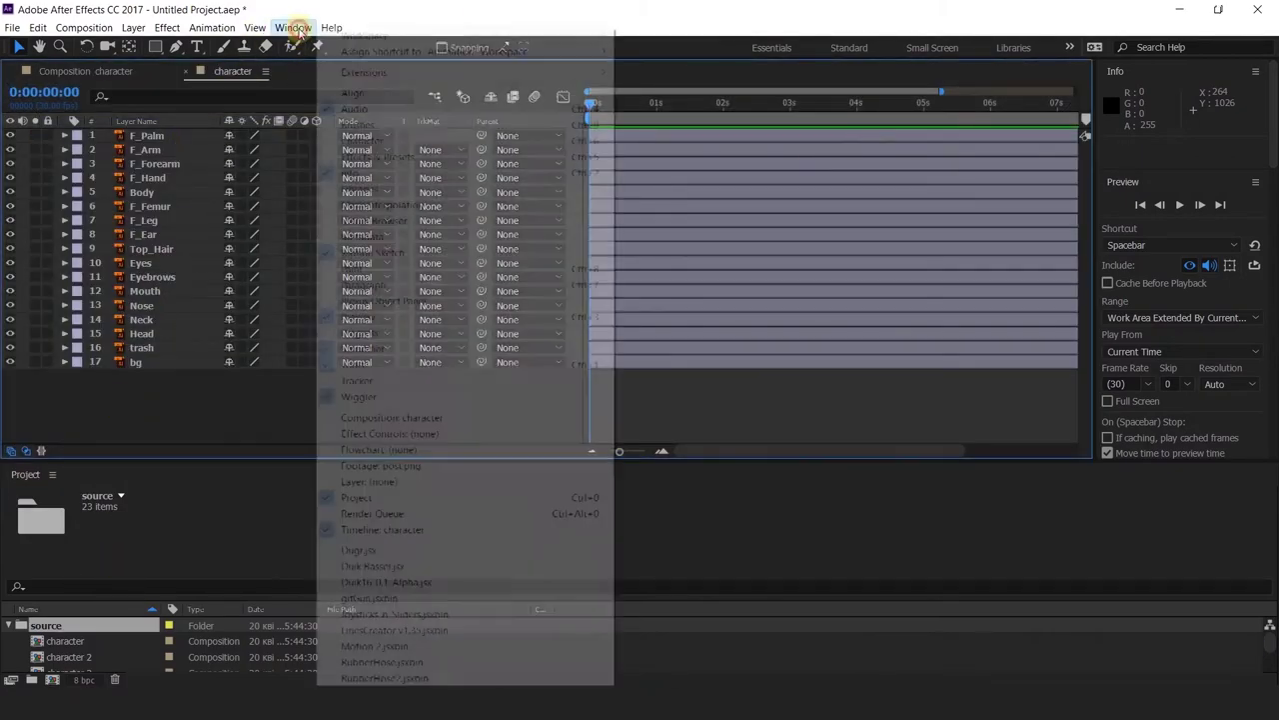
mouse_move(597, 36)
click(659, 37)
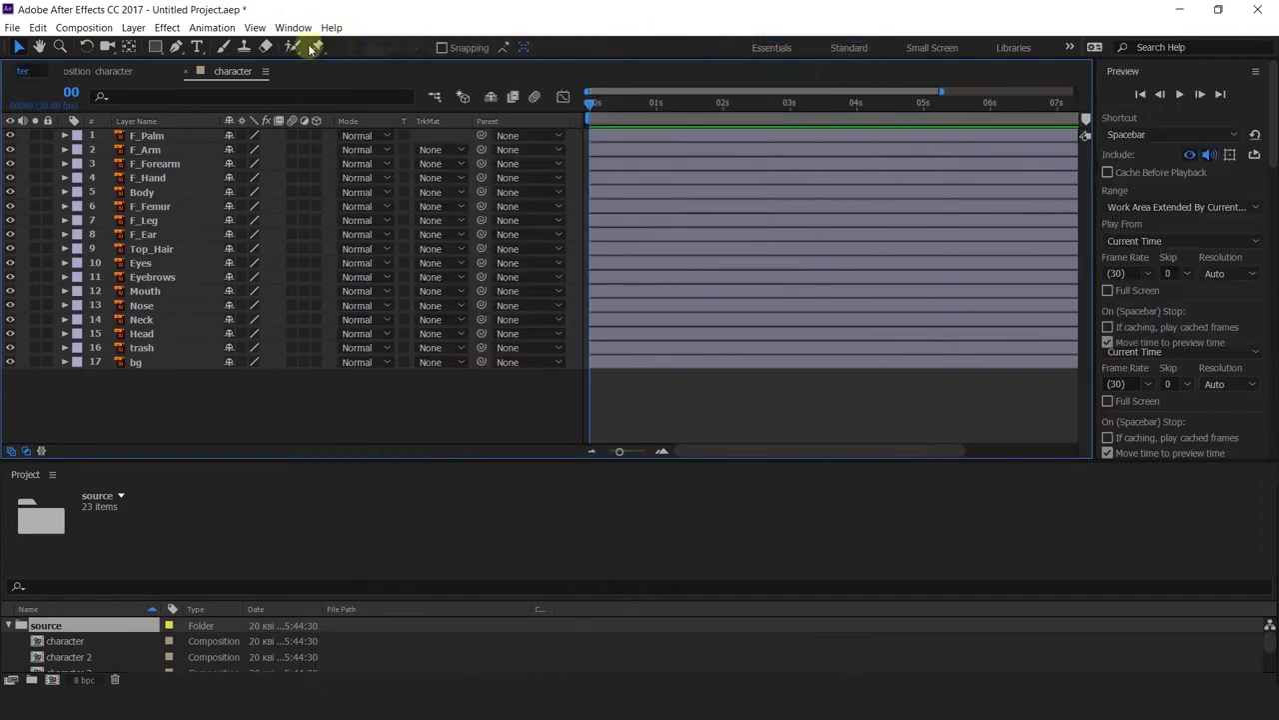
Step: Switch the panel layout to the Standard workspace
click(293, 28)
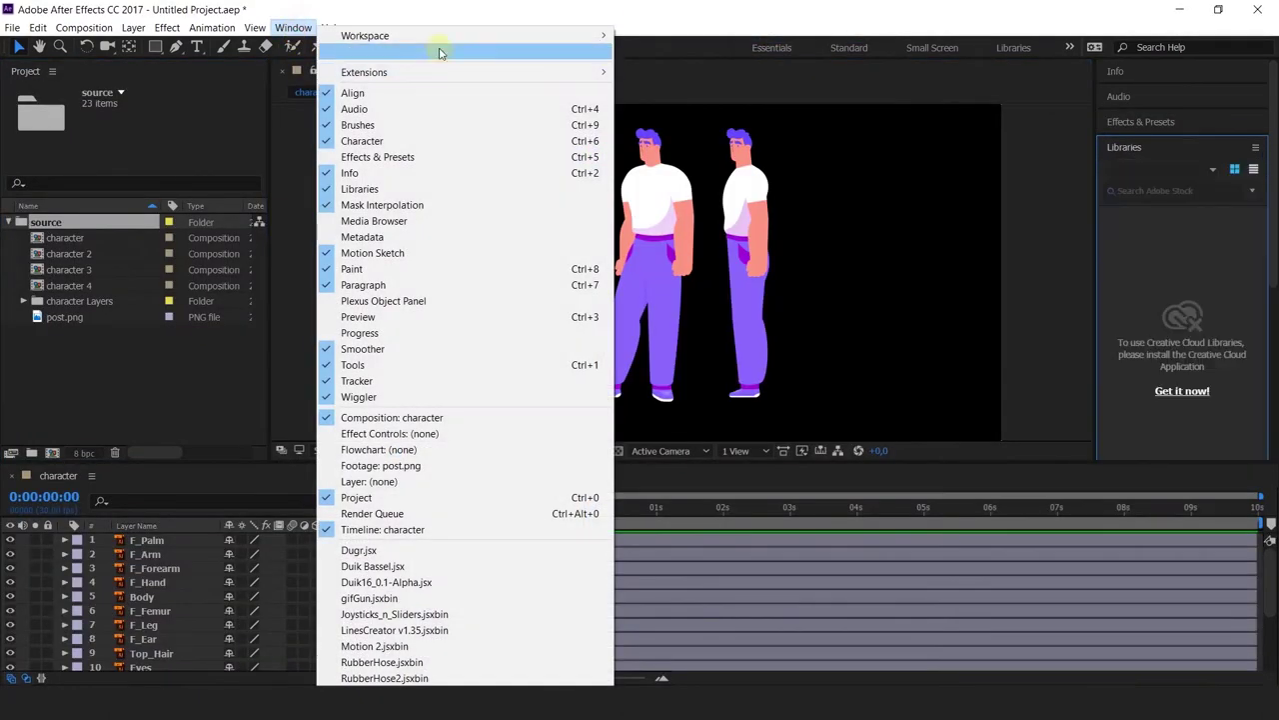
mouse_move(430, 34)
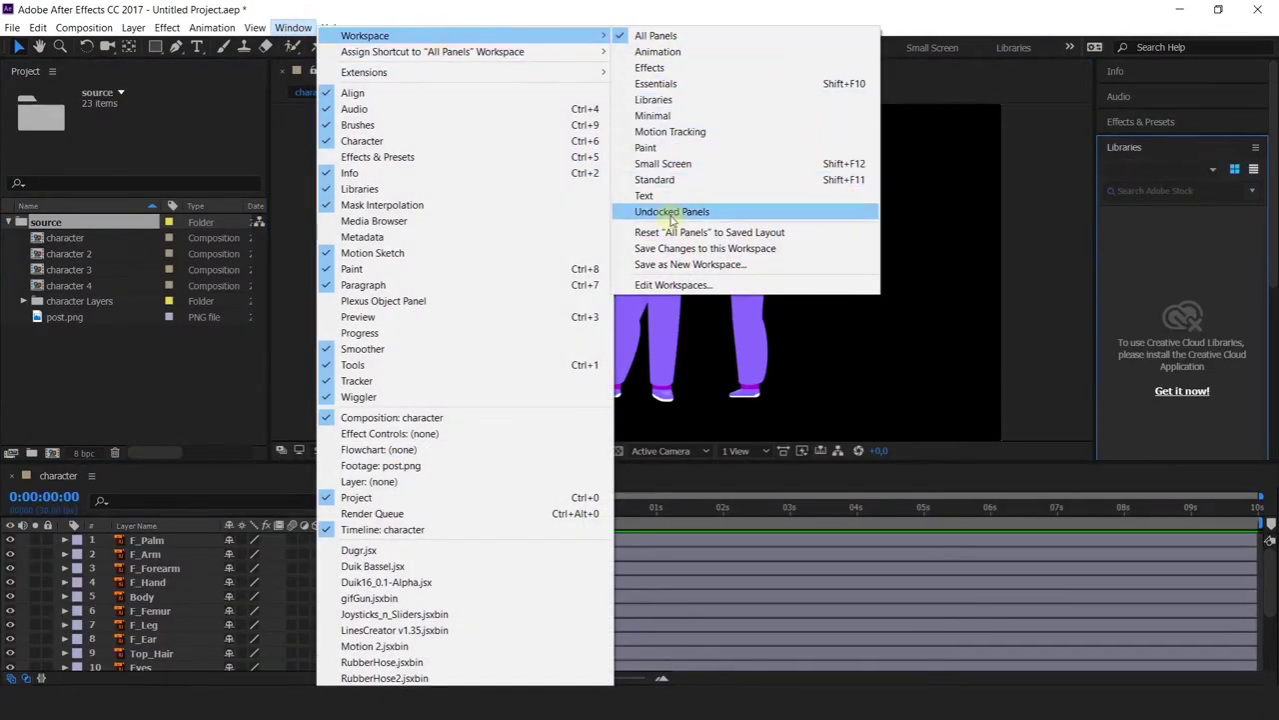
click(675, 179)
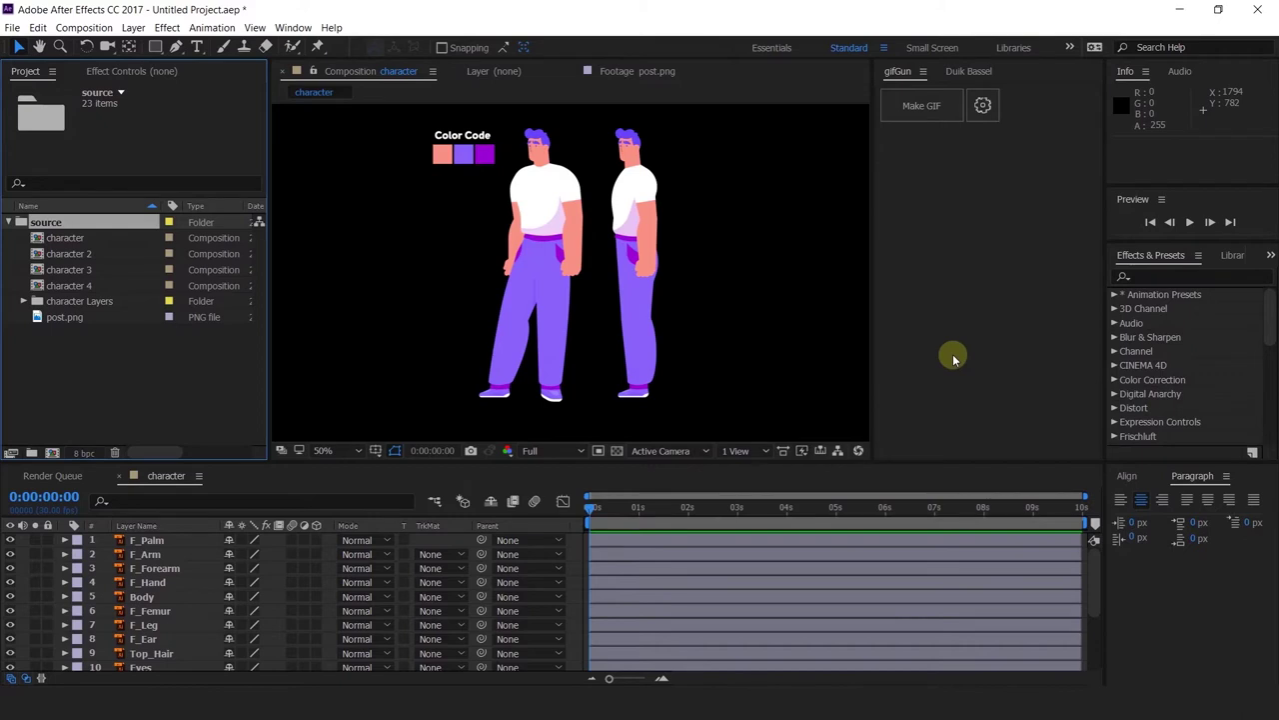
click(538, 345)
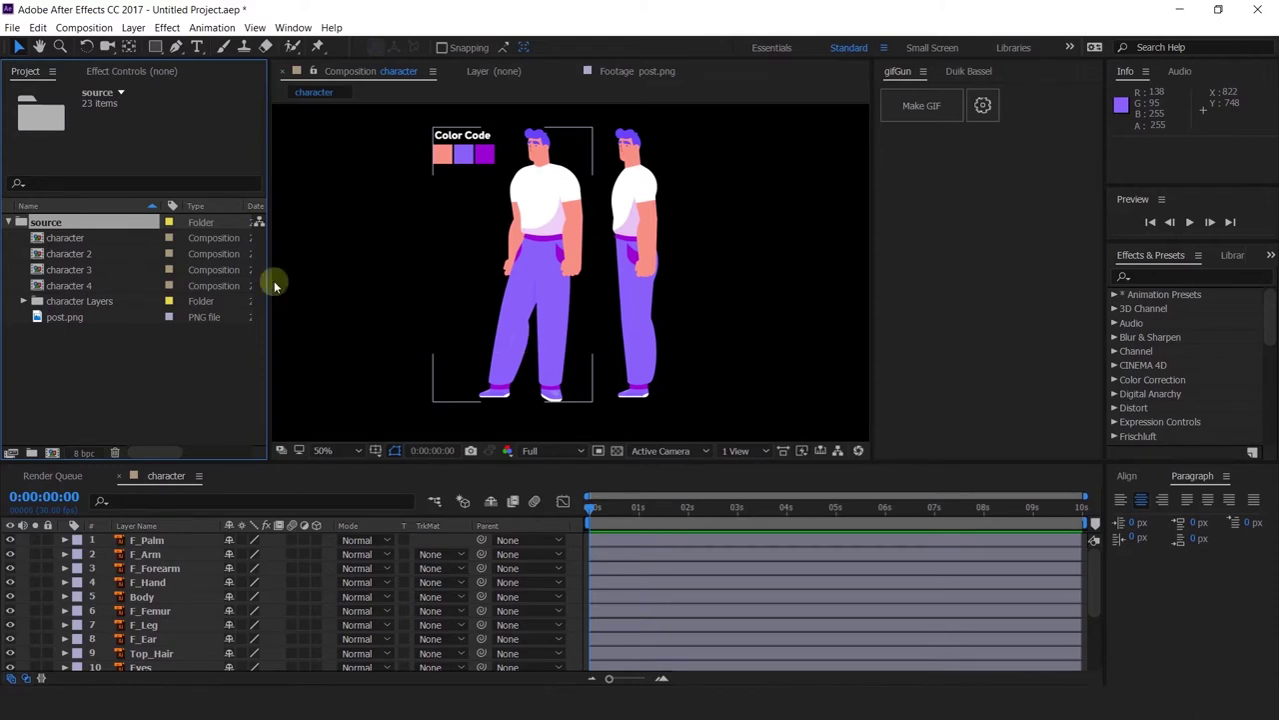
Step: View the Effect Controls panel and the list of available panels, and return to the Project panel
click(143, 71)
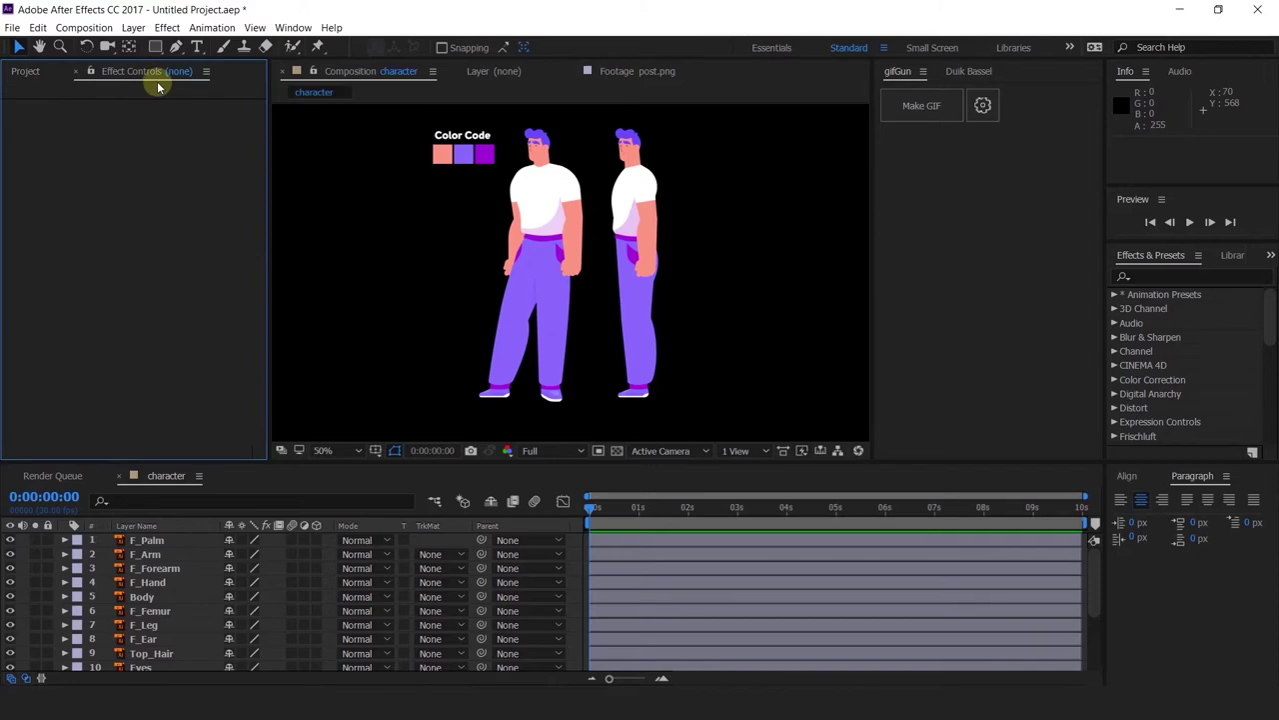
click(293, 27)
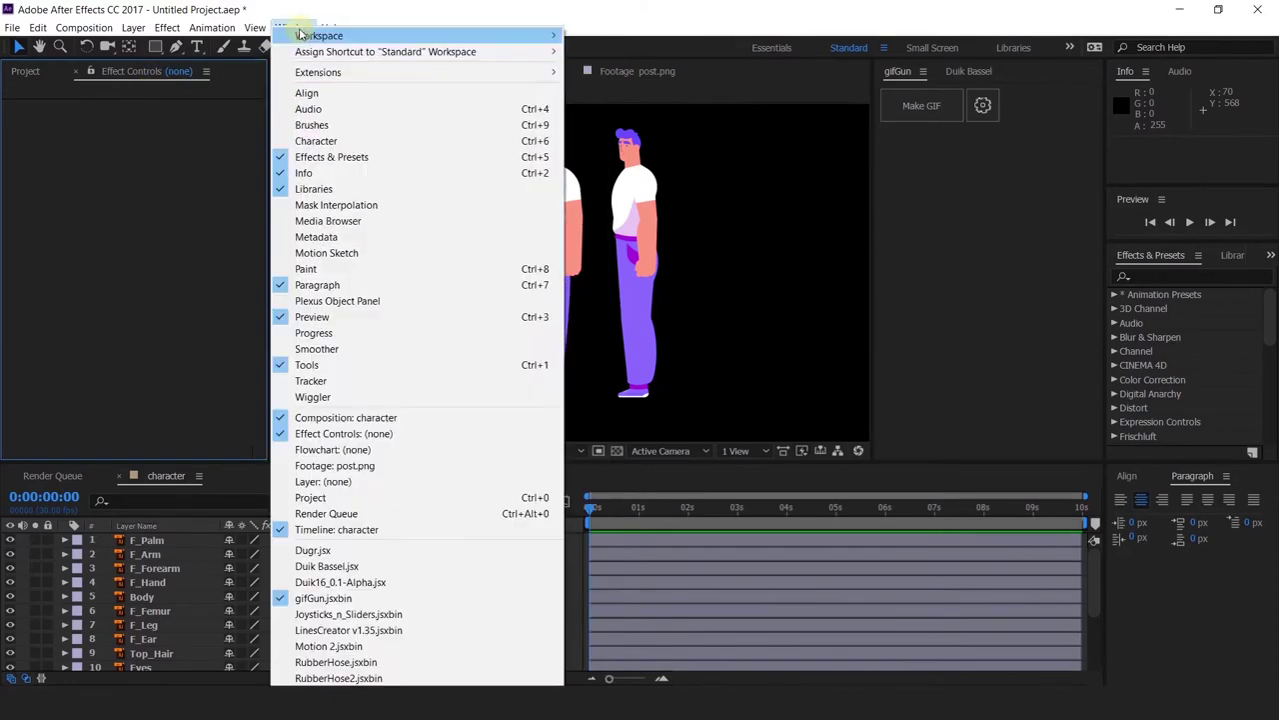
mouse_move(299, 35)
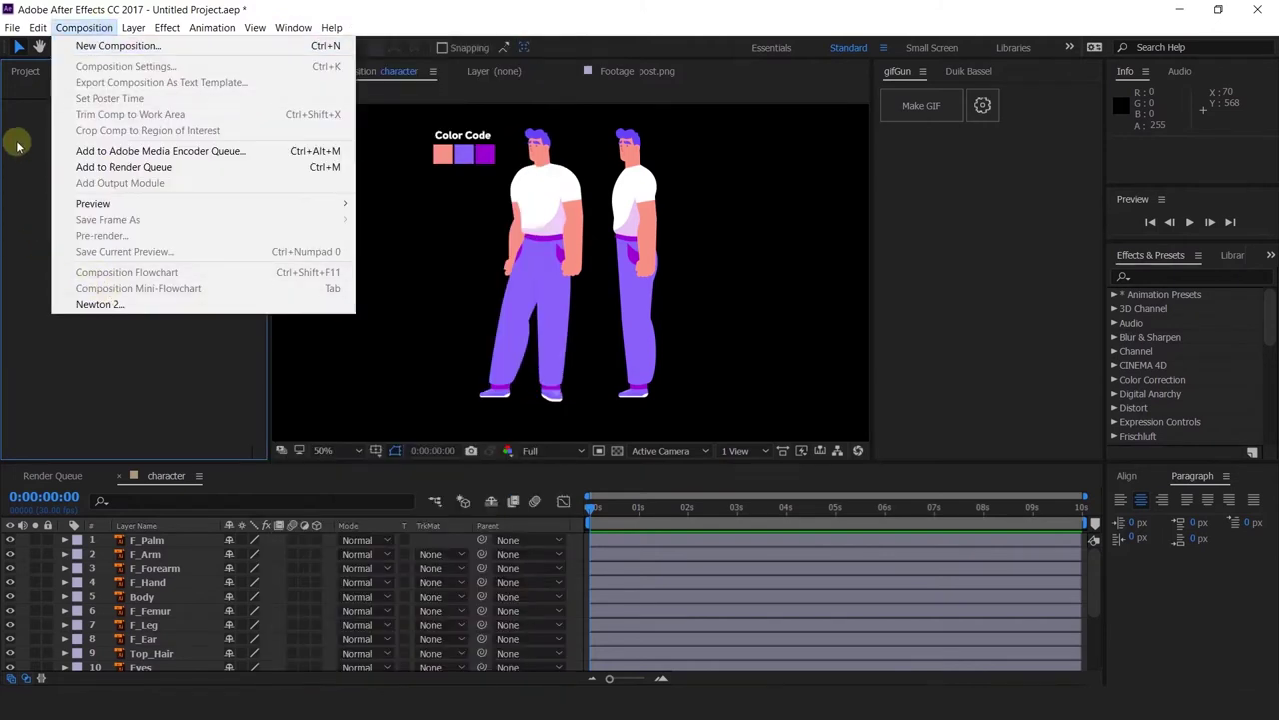
click(15, 199)
click(23, 71)
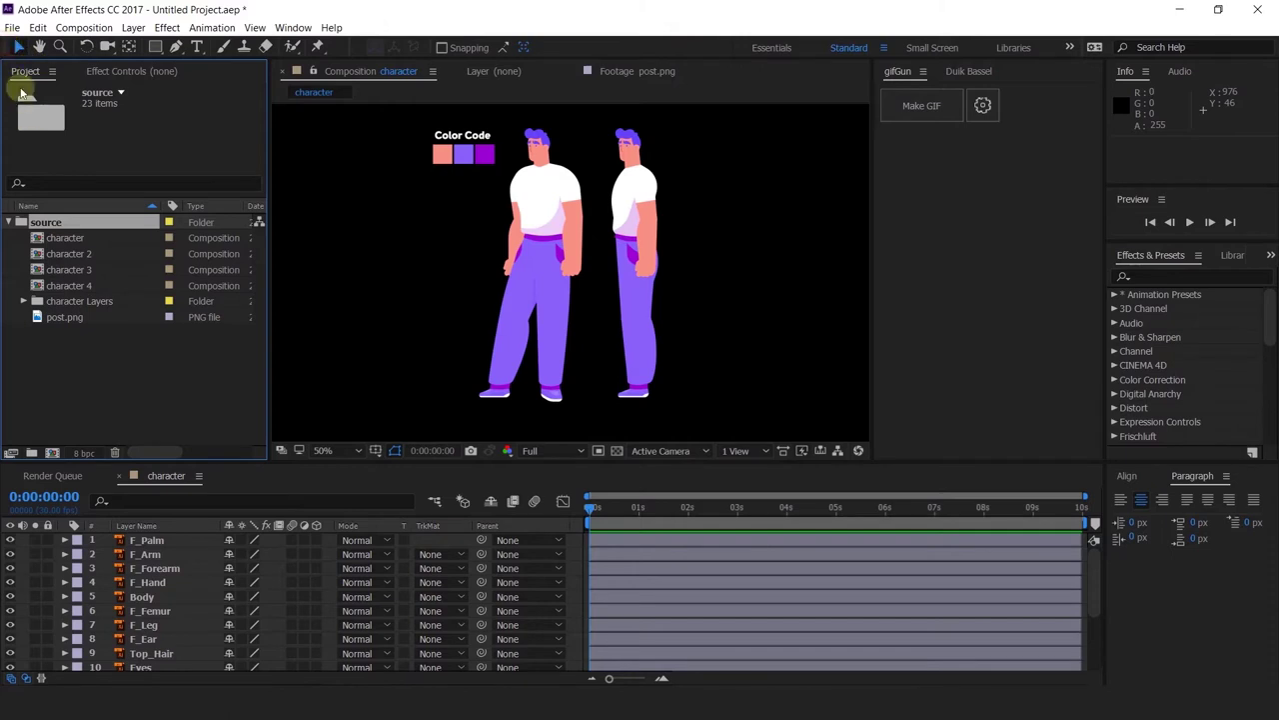
Step: Dock the Tools panel above the Project panel and restore it to a full-width strip across the workspace
drag(10, 47, 53, 86)
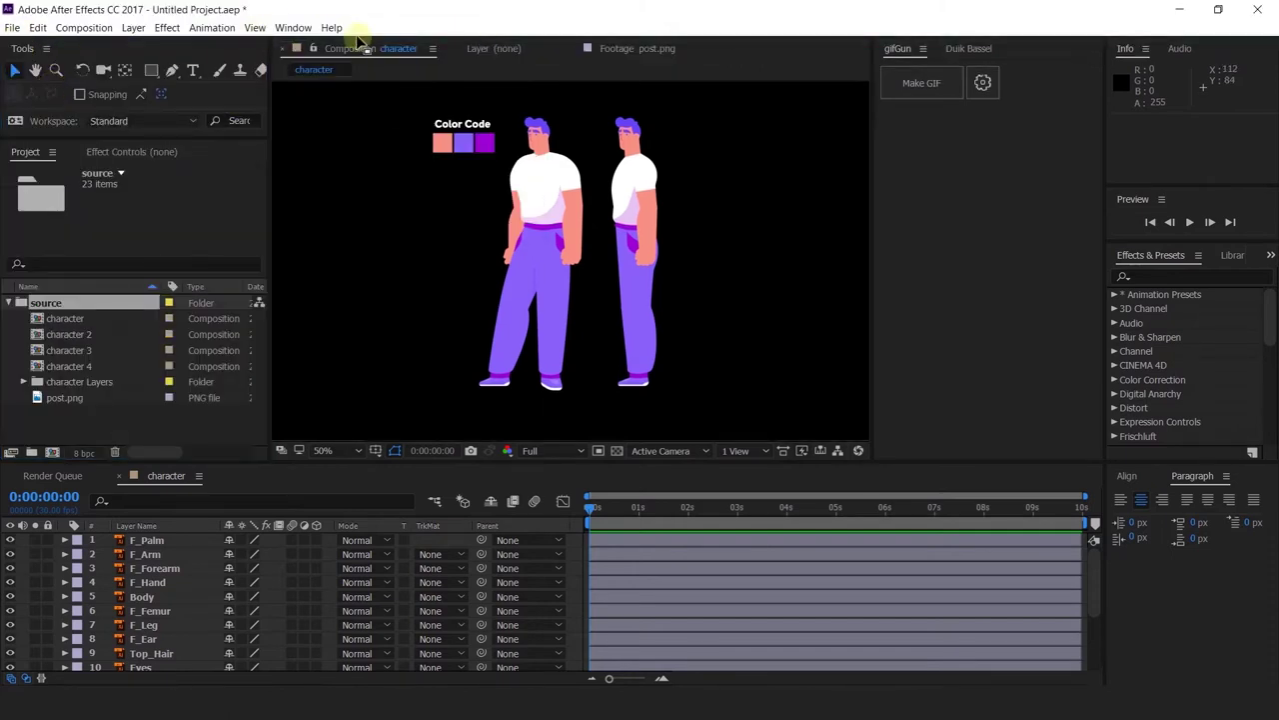
drag(357, 48, 352, 46)
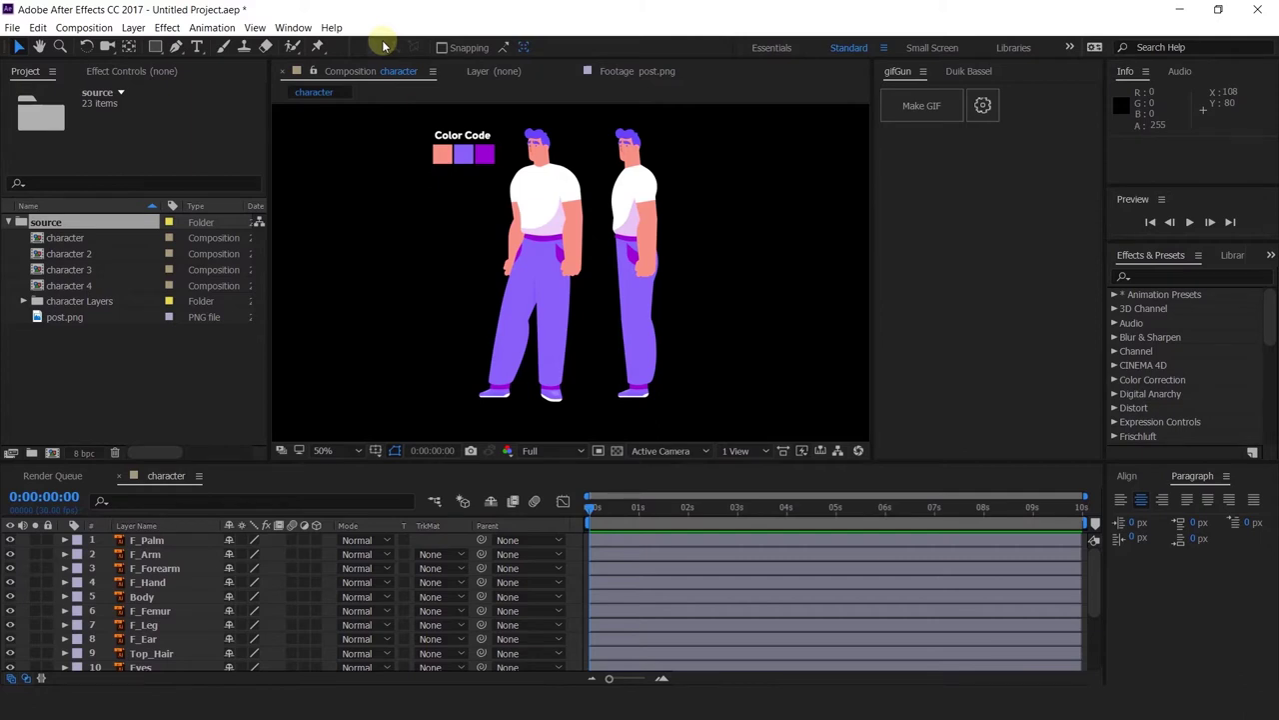
Step: Delete all items from the project
click(147, 320)
key(ctrl+a)
key(Delete)
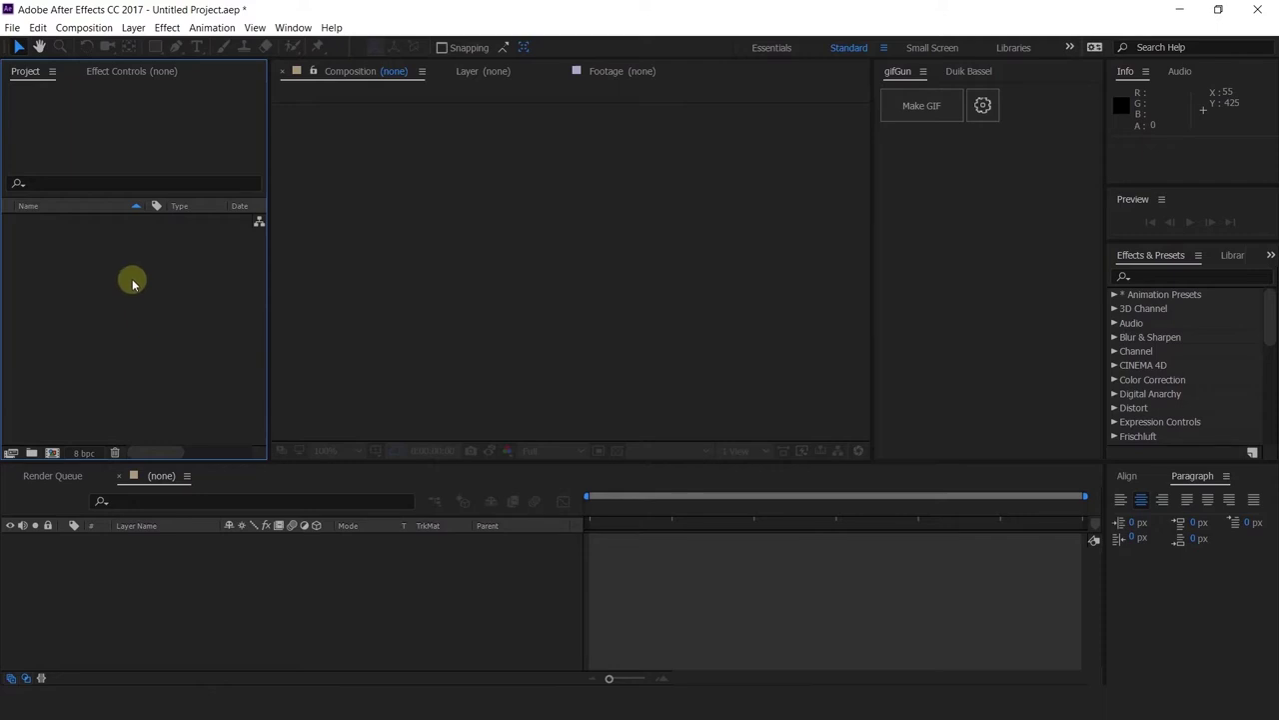
Step: Start a file import, browse to the Videomatica/04 folder, and make the import dialog smaller and centred
double_click(134, 279)
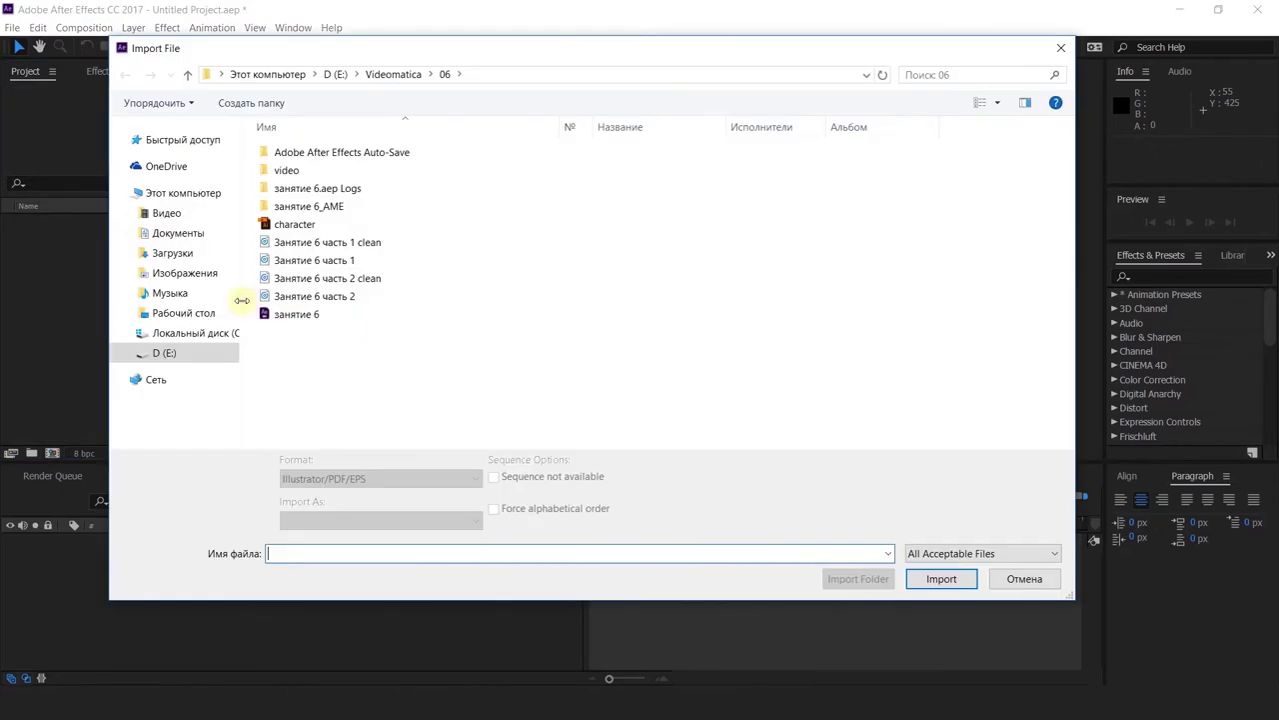
click(1061, 48)
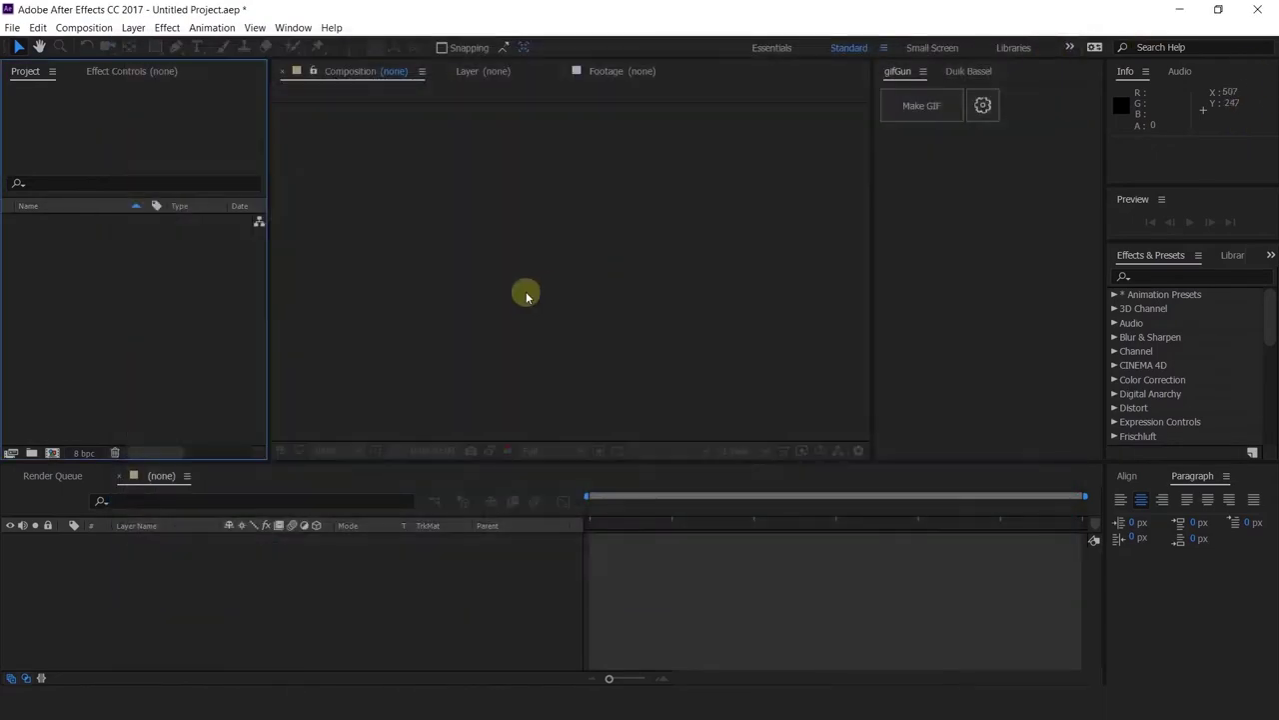
double_click(238, 308)
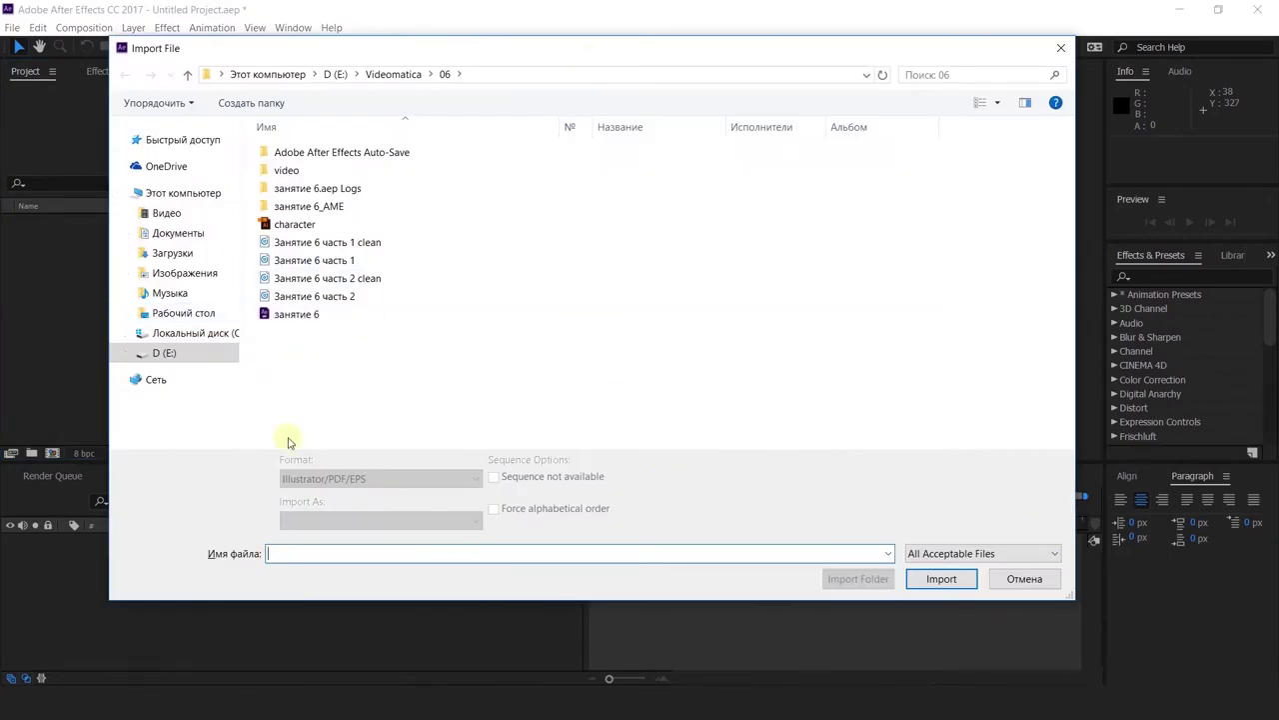
click(293, 228)
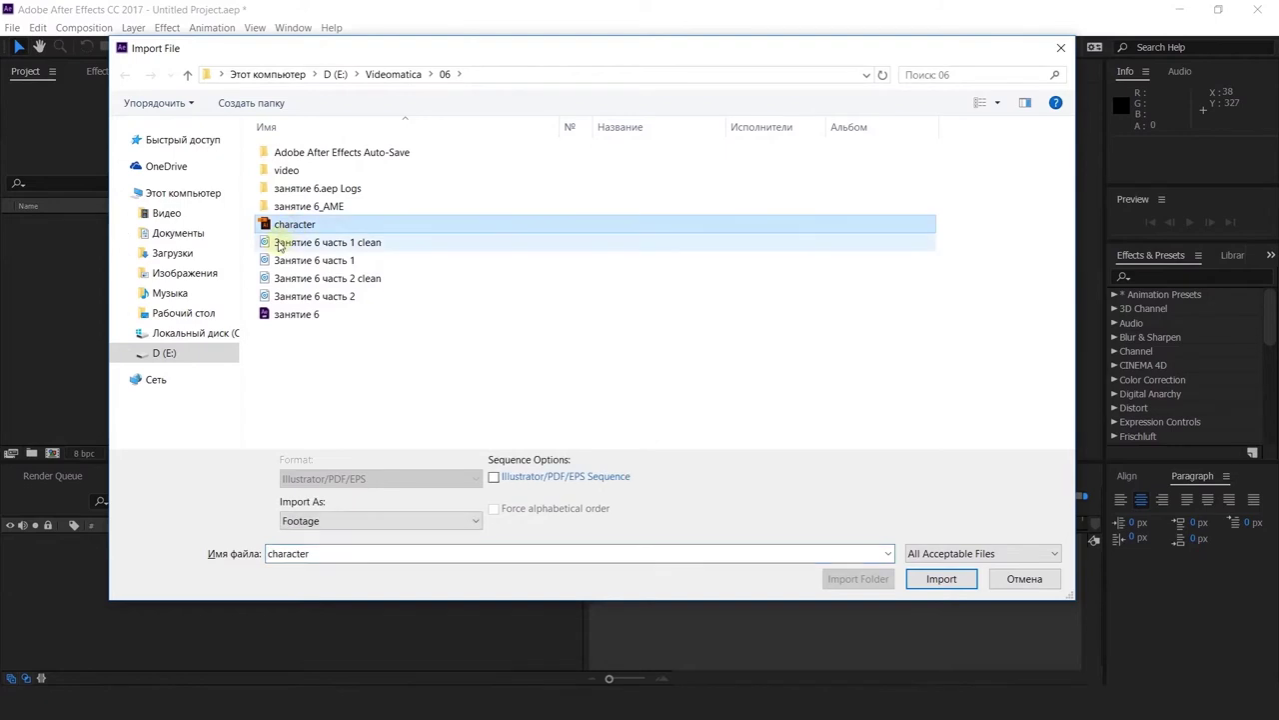
click(396, 75)
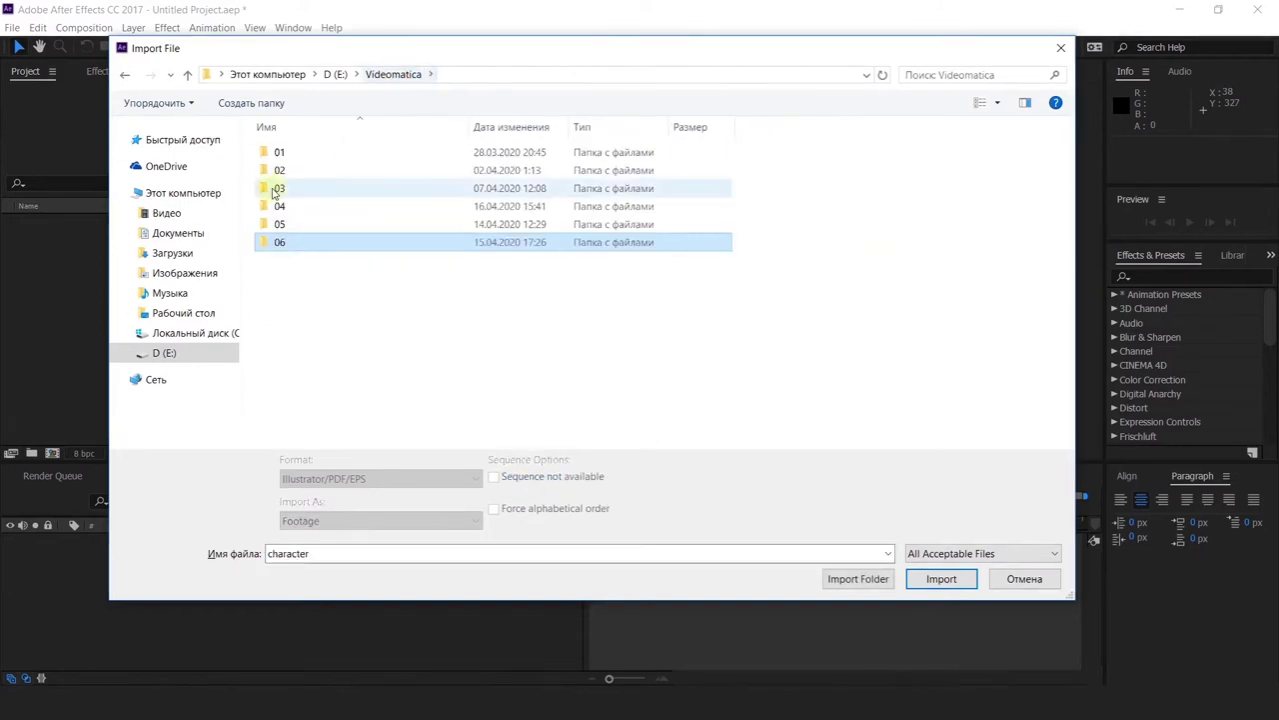
double_click(279, 190)
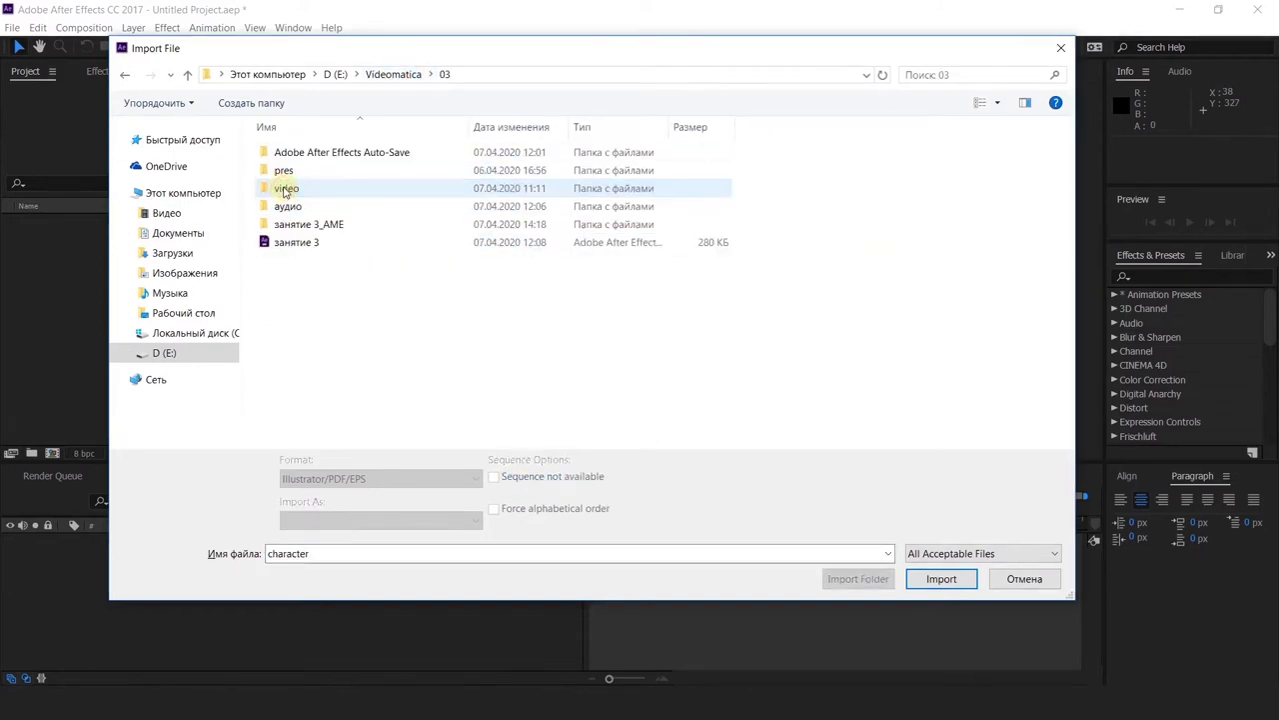
click(396, 74)
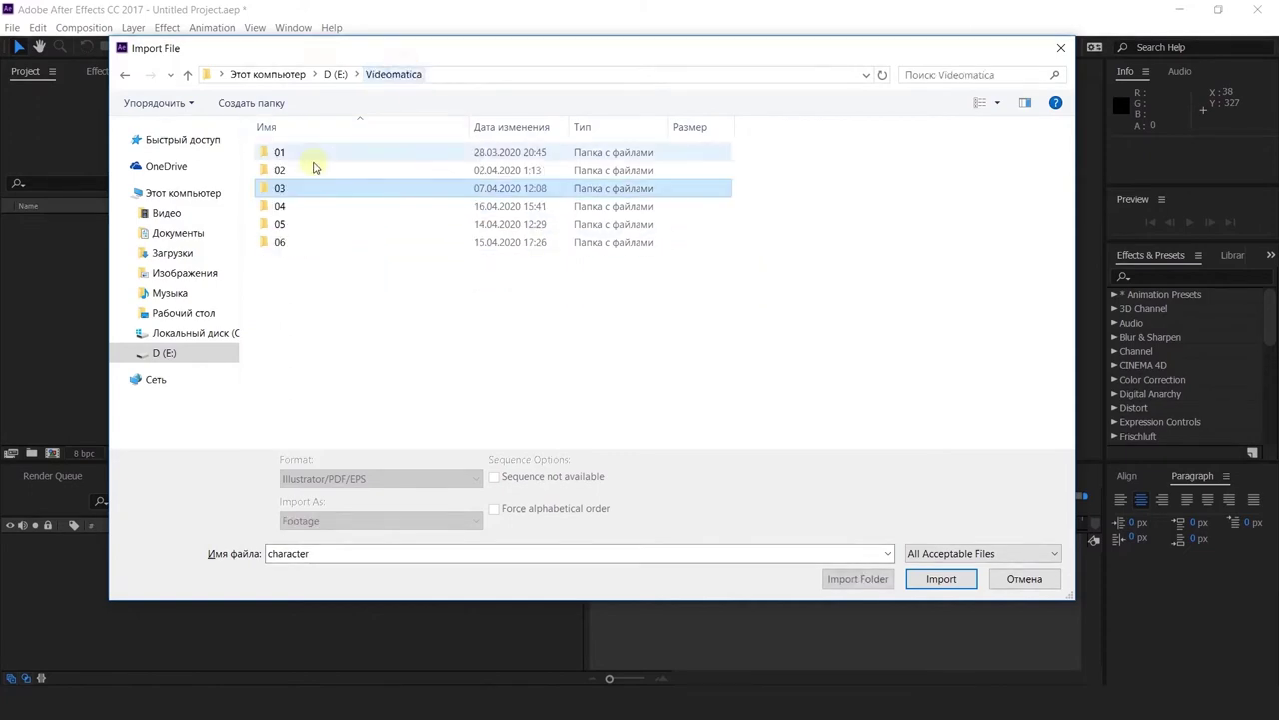
double_click(281, 206)
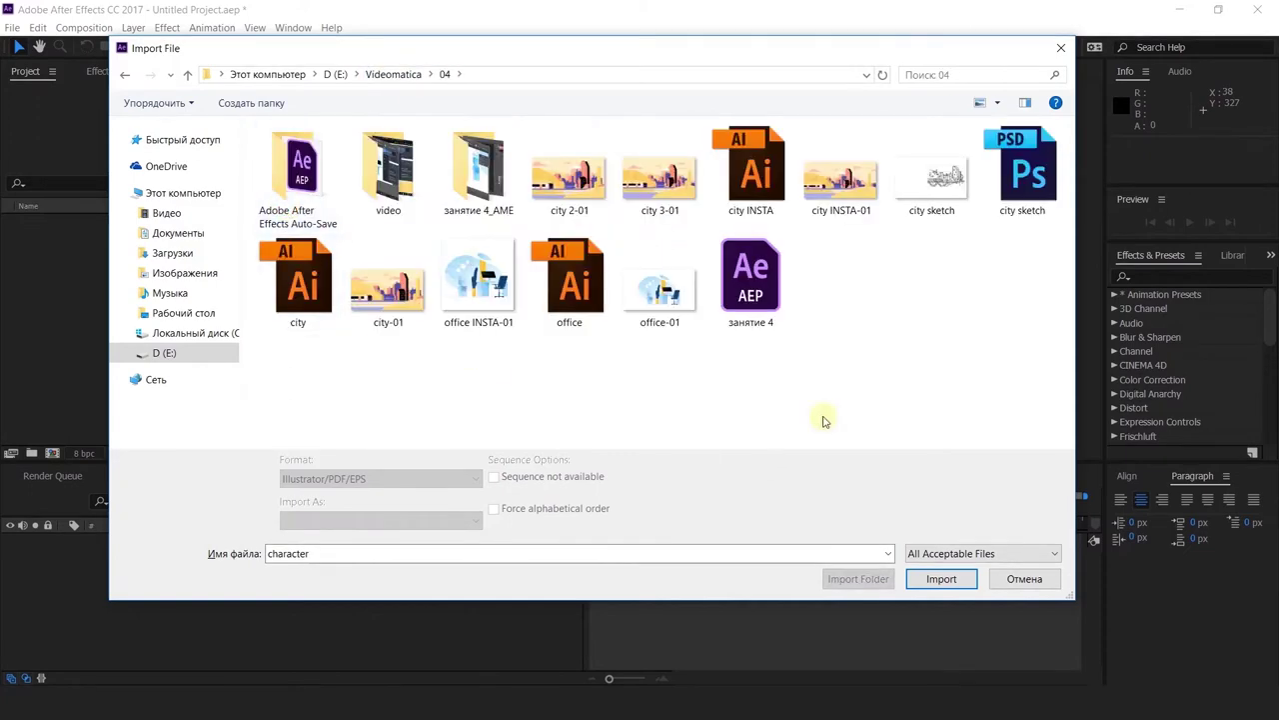
click(289, 288)
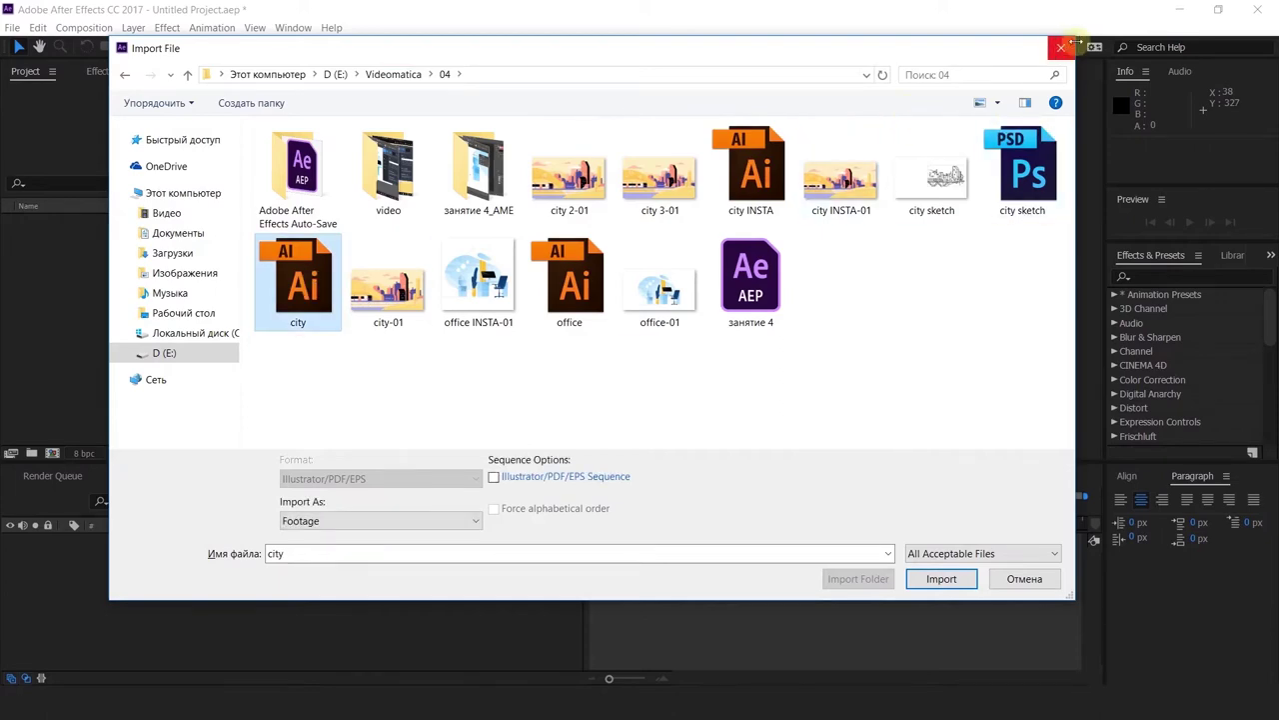
drag(1073, 42, 749, 79)
drag(632, 95, 787, 58)
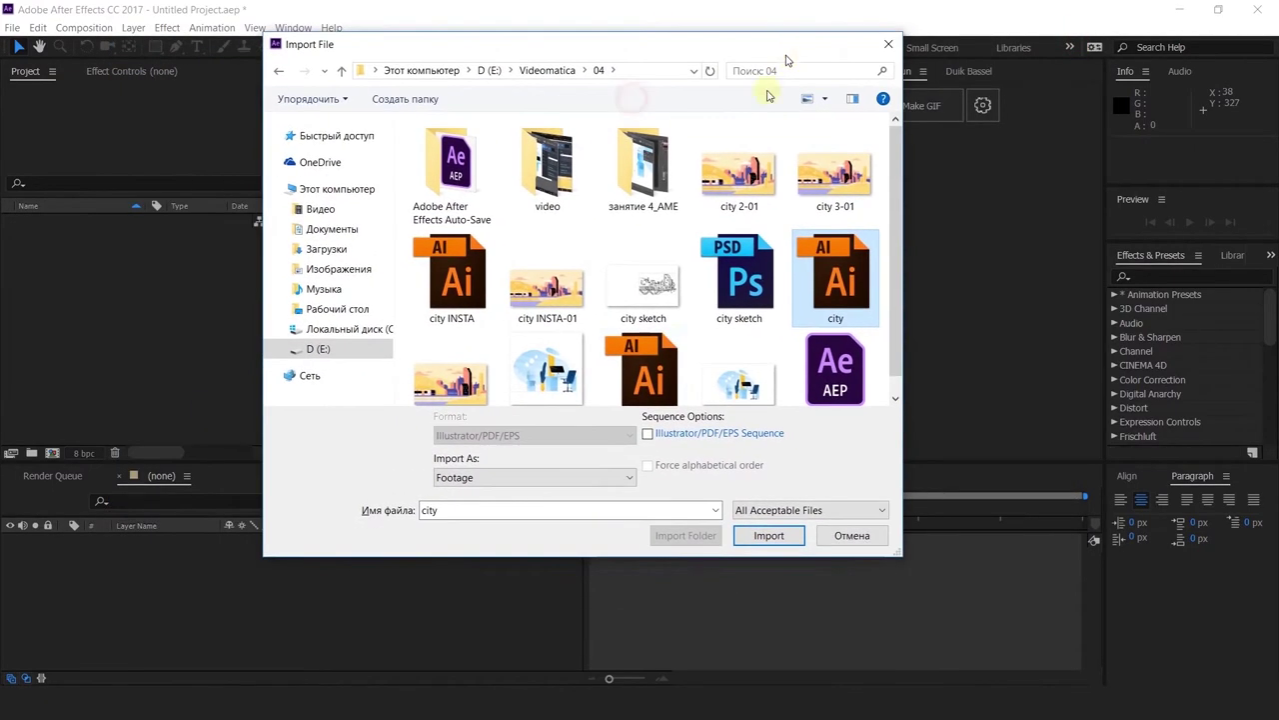
Step: Import the office Illustrator file as Composition - Retain Layer Sizes, without the sequence option
click(459, 262)
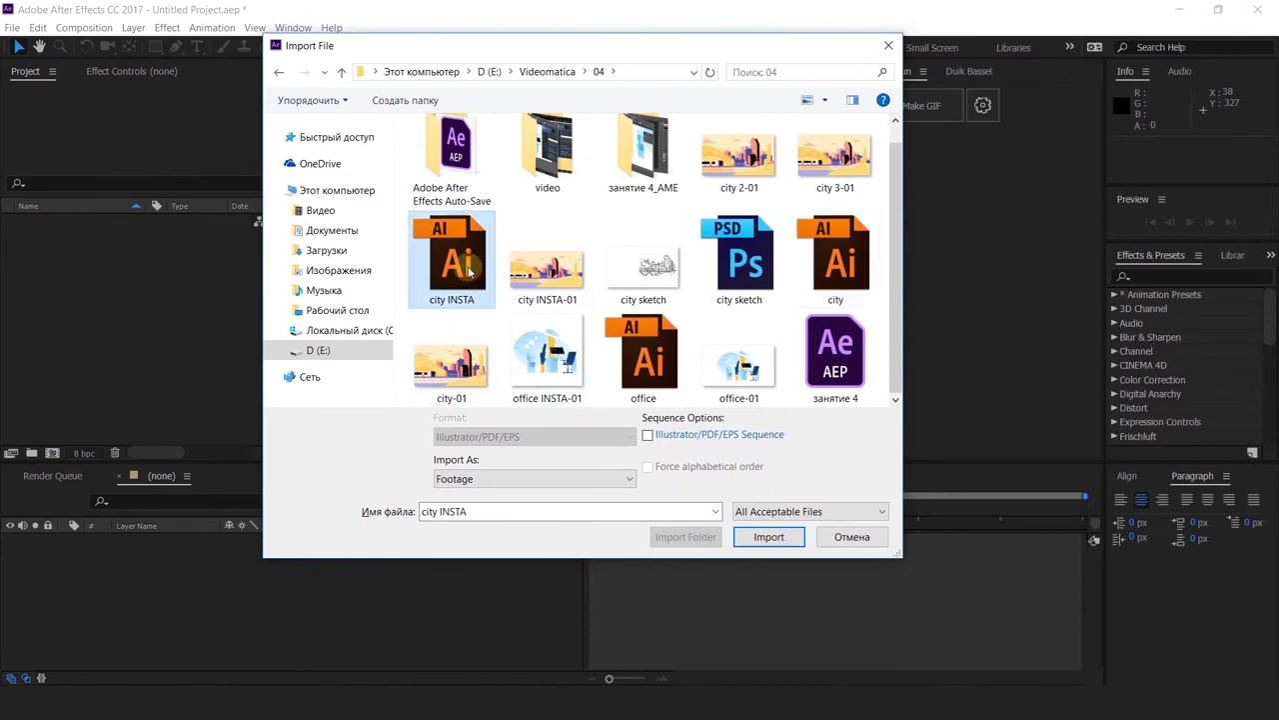
click(562, 257)
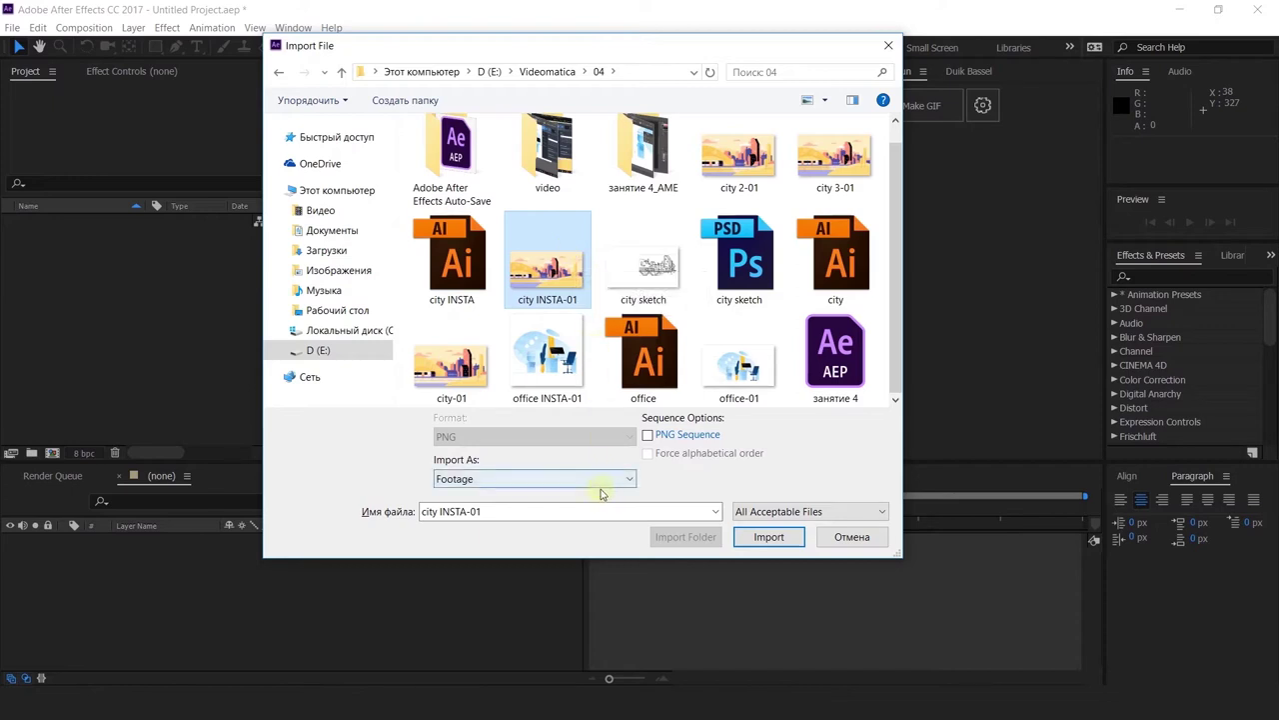
click(447, 232)
click(645, 355)
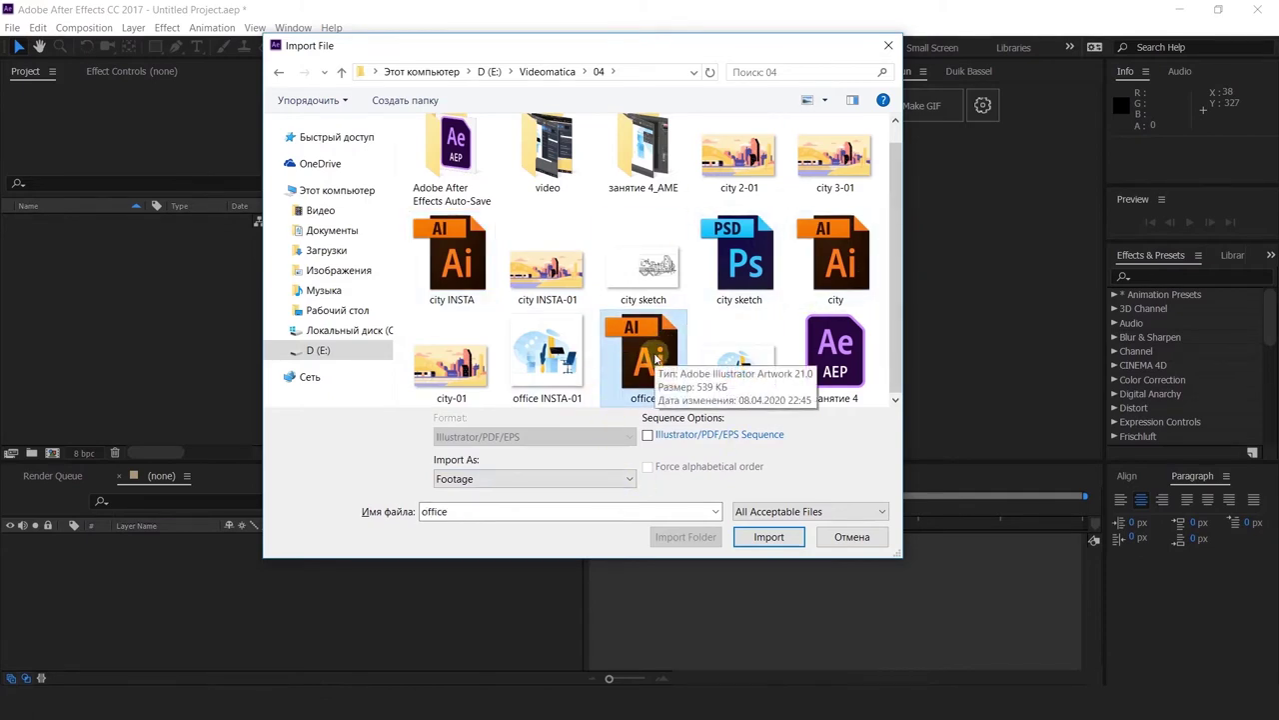
click(533, 479)
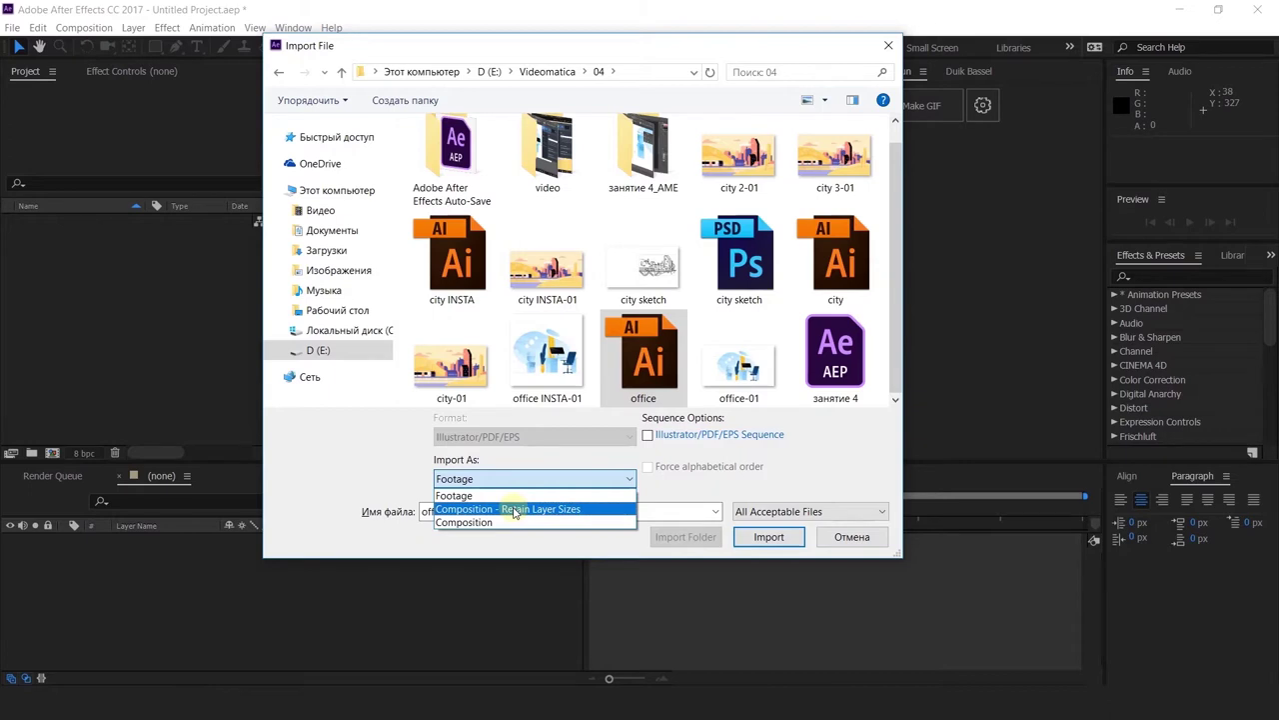
click(514, 510)
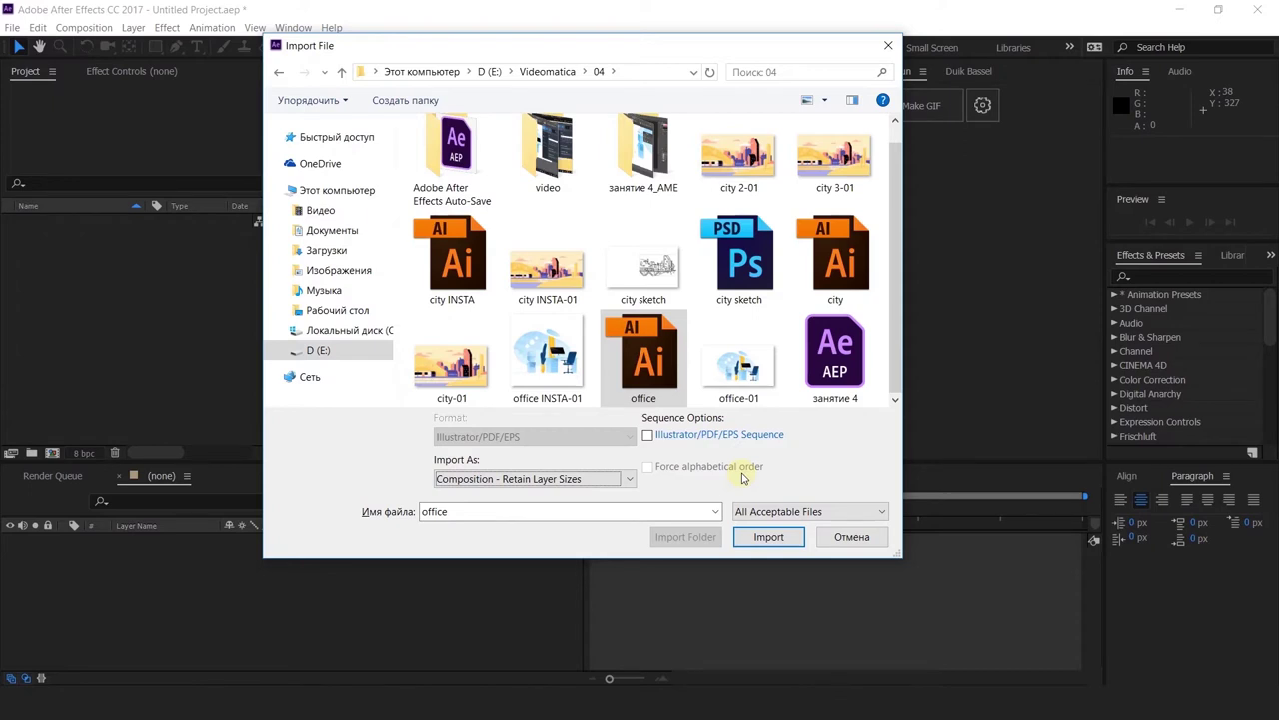
click(699, 435)
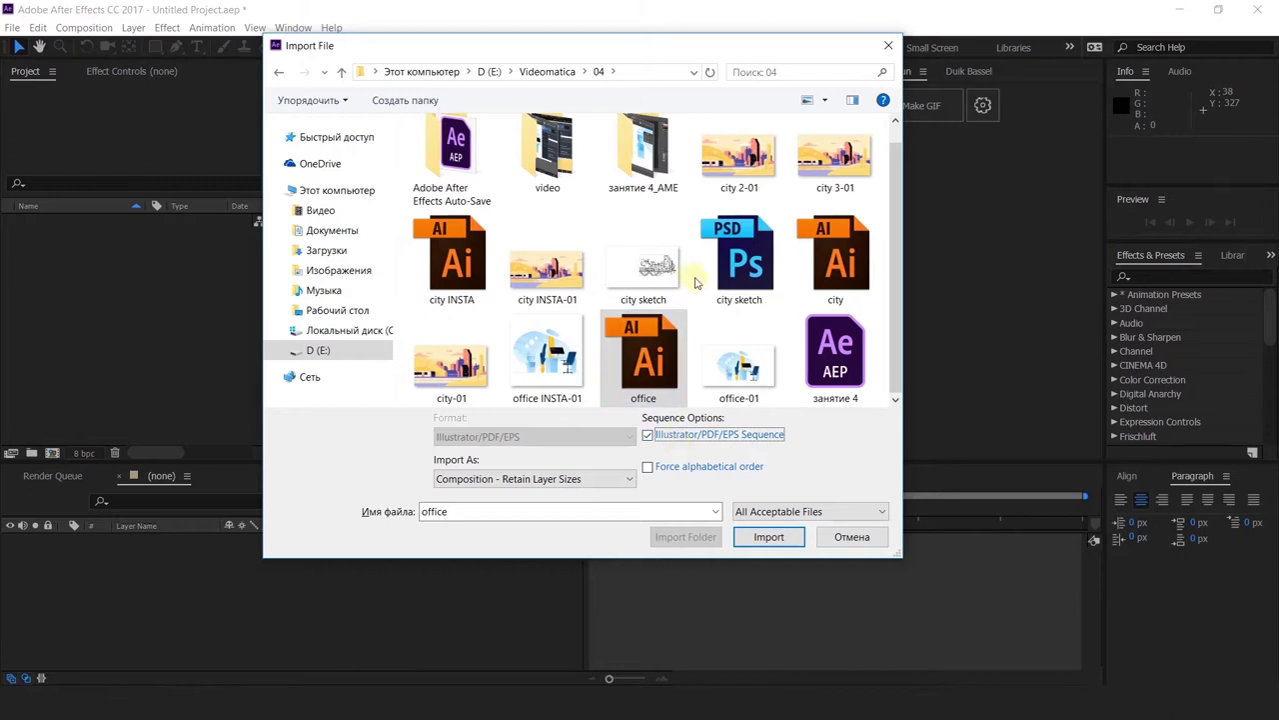
click(670, 438)
click(770, 536)
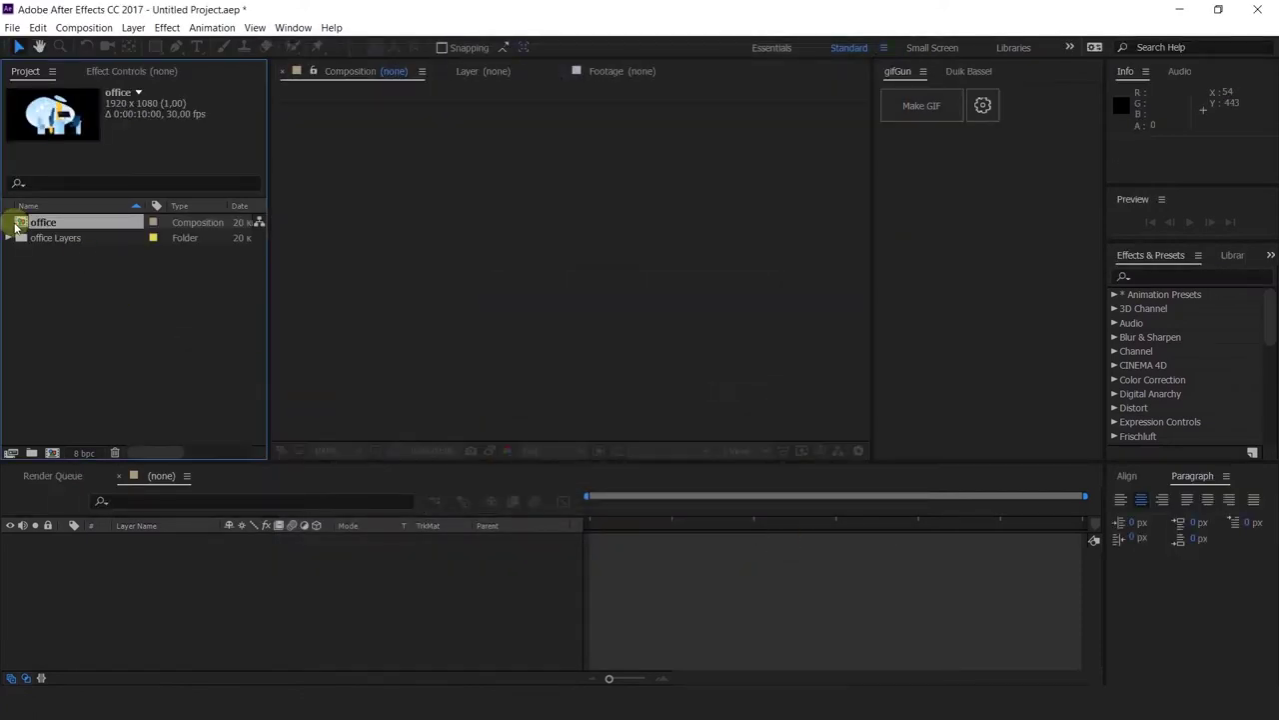
Step: Examine the imported layers inside the office Layers folder and collapse the folder again
click(9, 238)
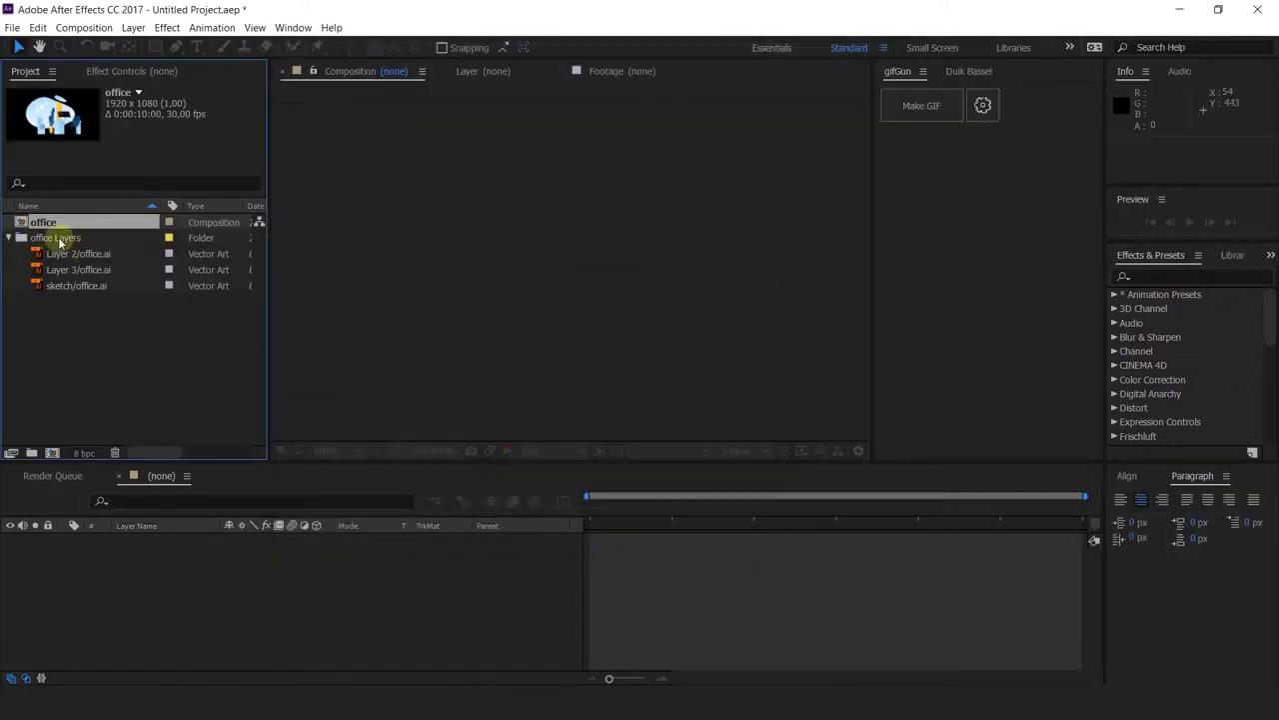
mouse_move(63, 309)
mouse_down()
mouse_move(120, 272)
mouse_move(117, 254)
mouse_up()
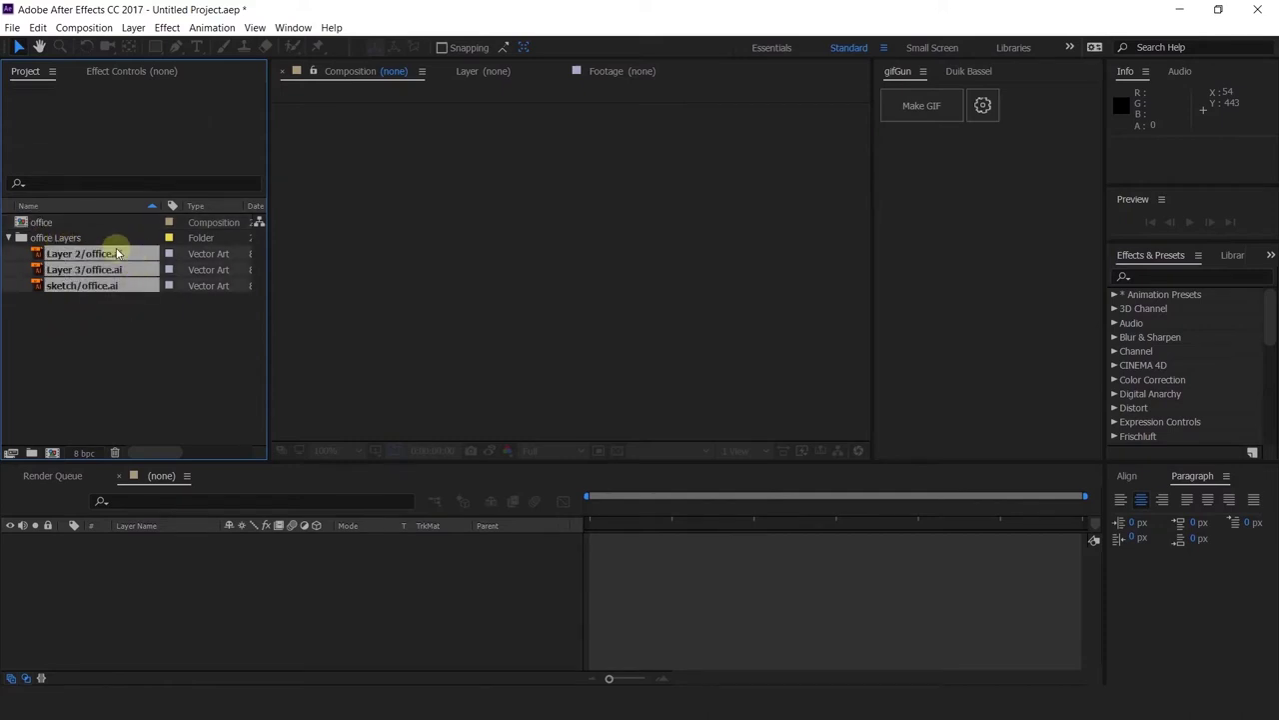
click(9, 238)
Step: Open the office composition and widen the Composition panel to give its artwork more room
click(40, 221)
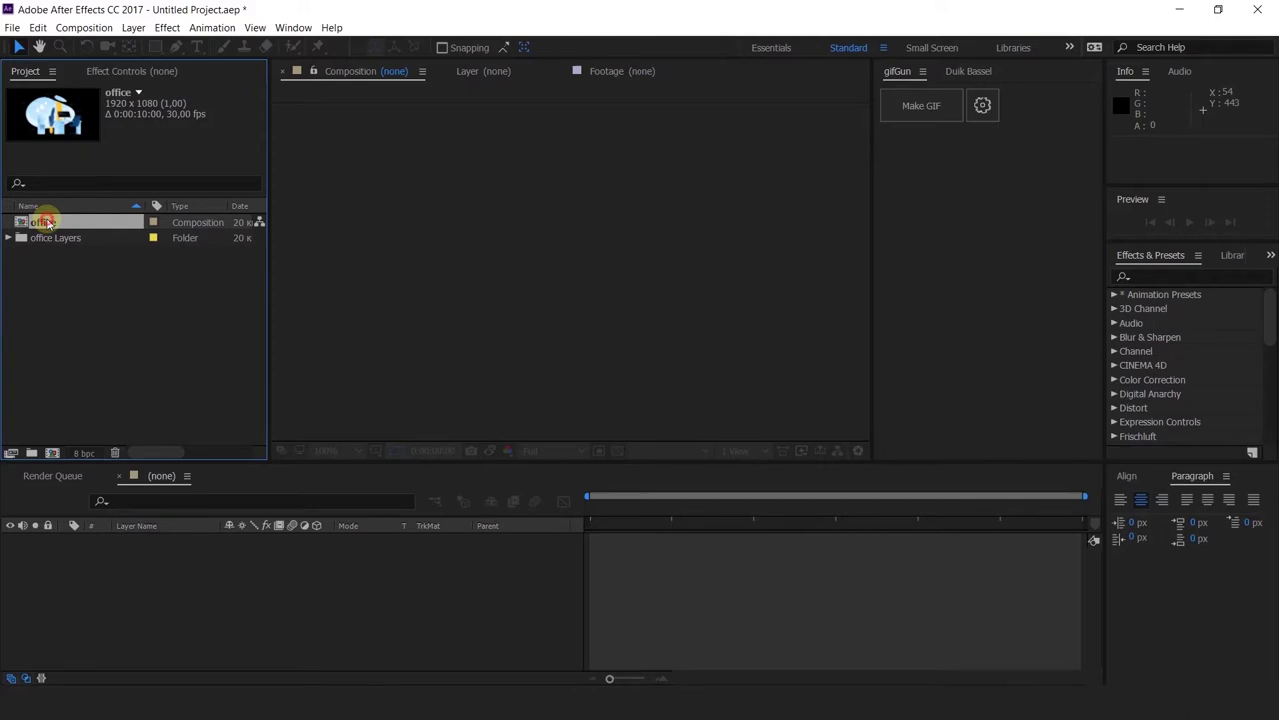
double_click(45, 222)
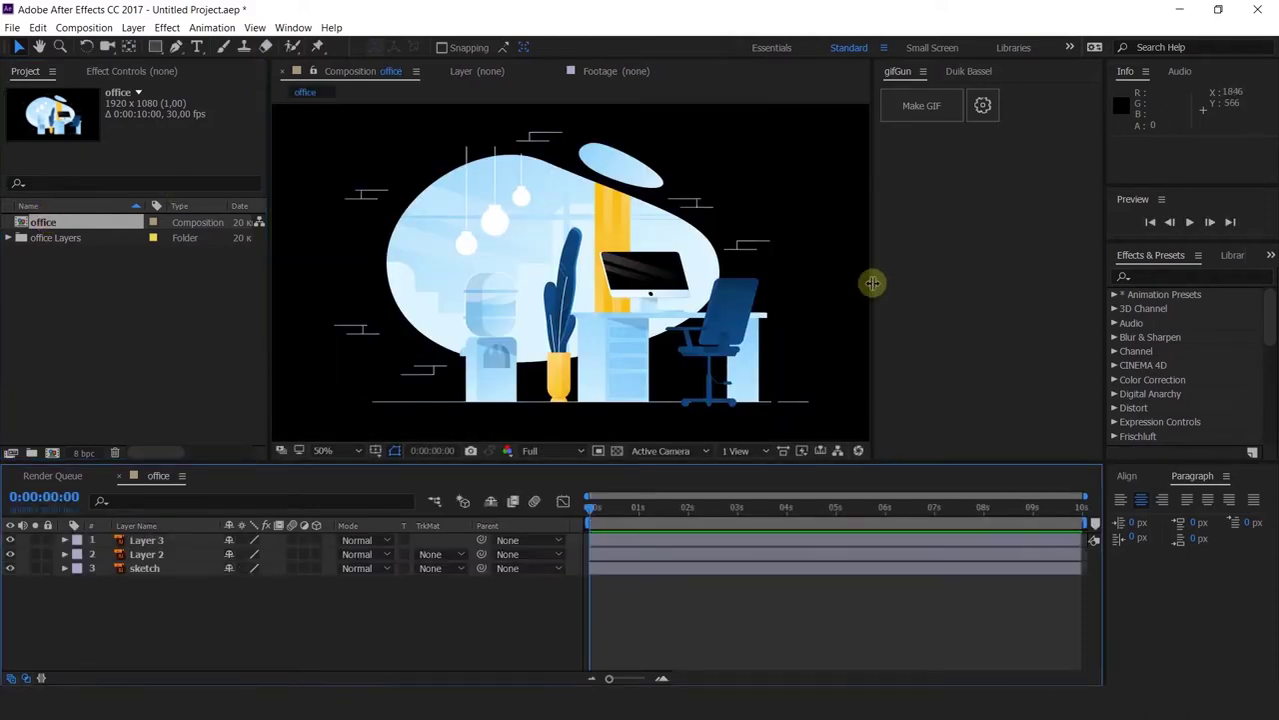
drag(873, 288, 990, 271)
key(h)
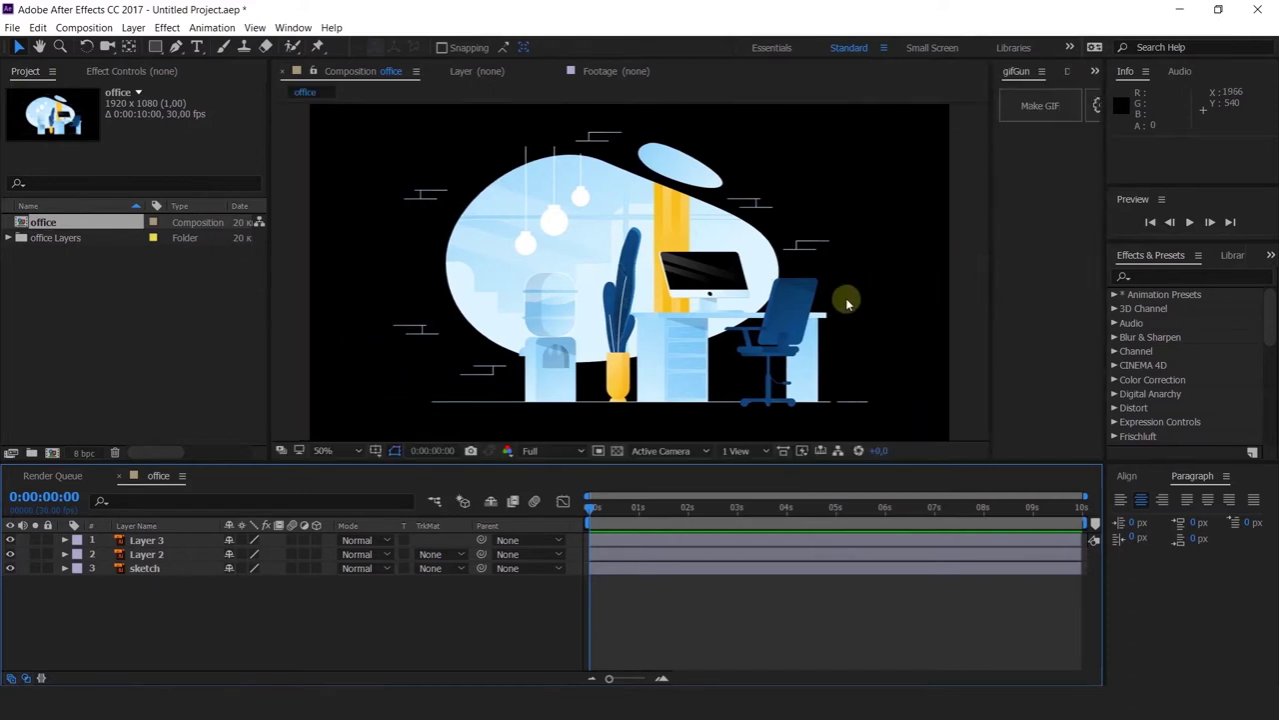
key(v)
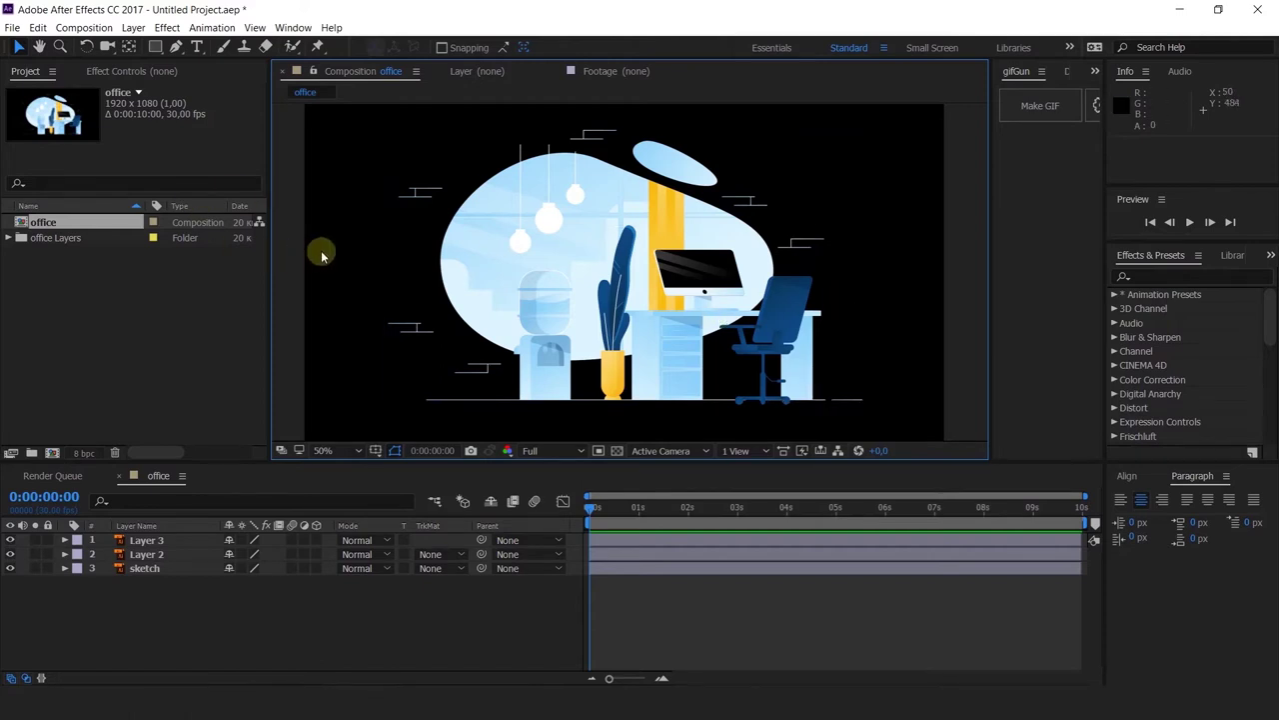
Step: Open the office composition's settings and move the dialog aside so the artwork stays in view
right_click(320, 255)
click(390, 282)
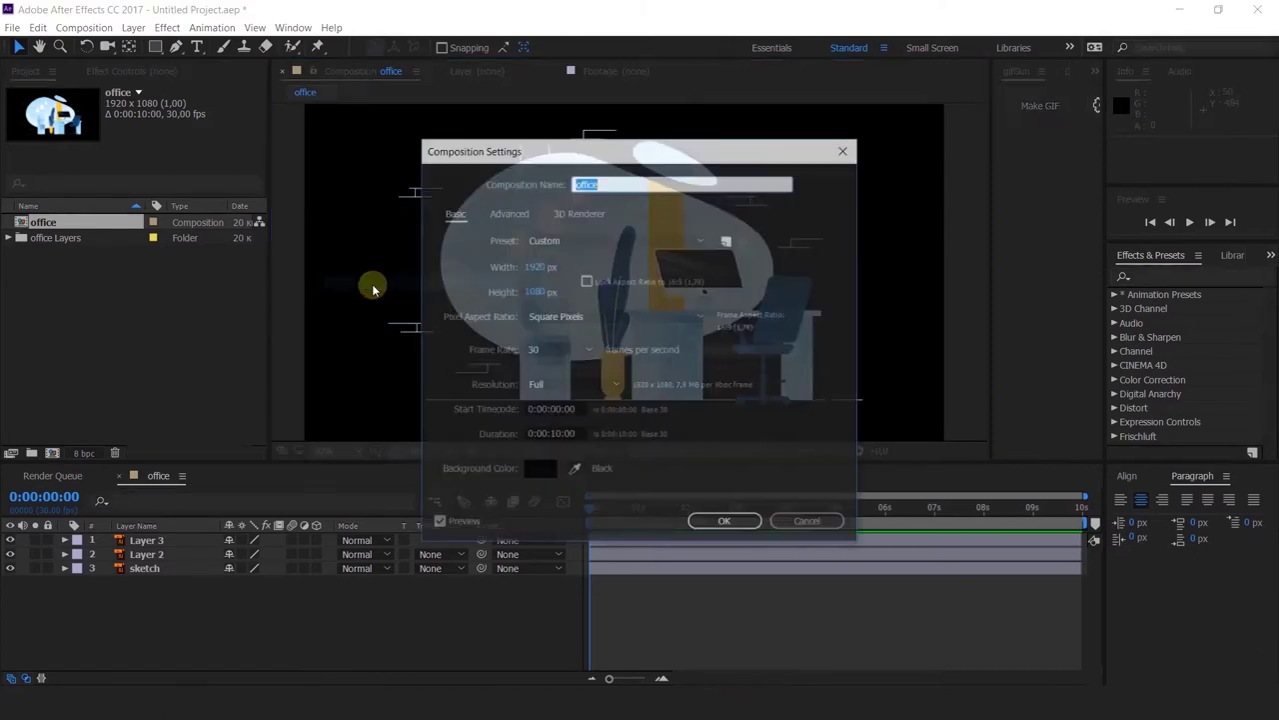
drag(662, 154, 947, 72)
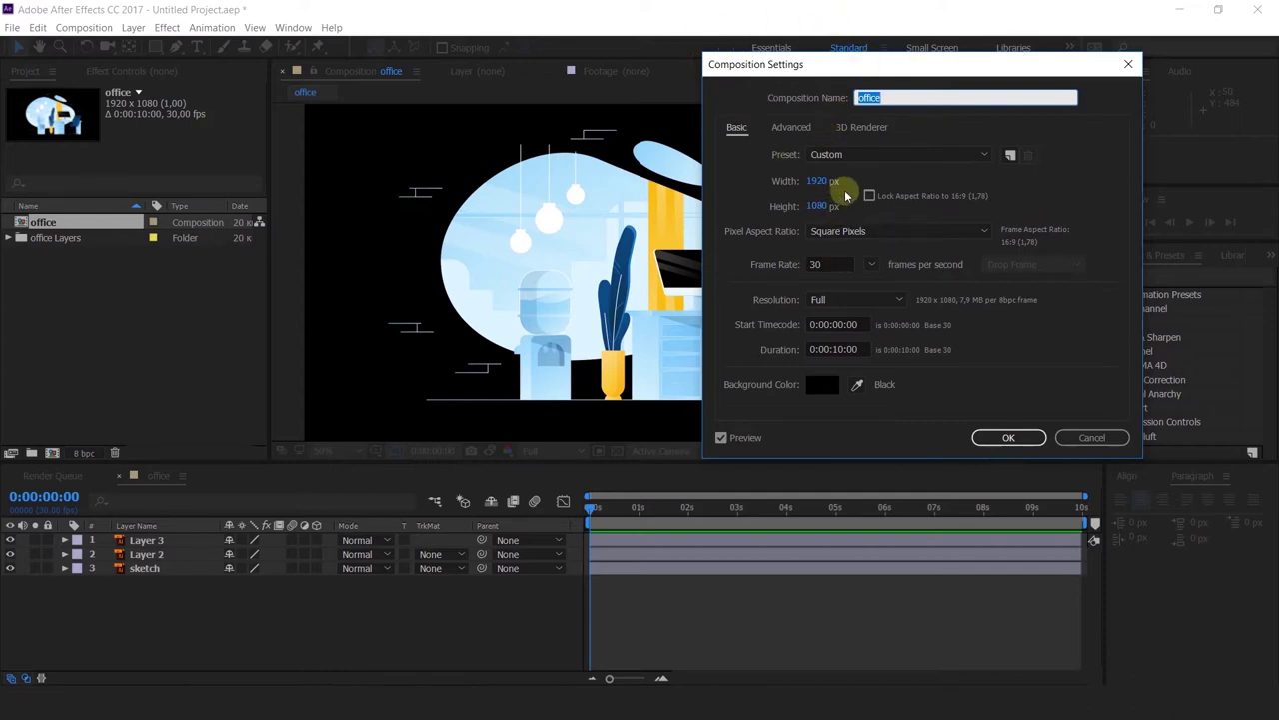
click(819, 181)
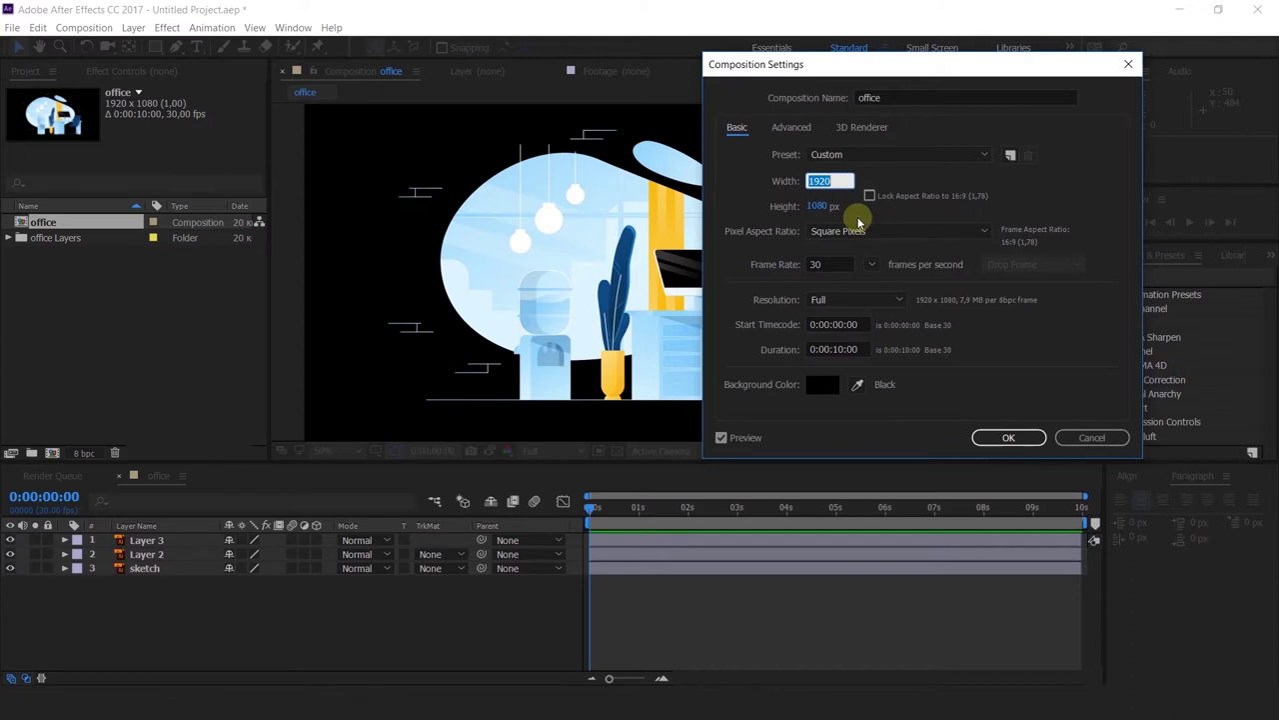
click(905, 172)
Step: Try the NTSC DV and HDV 1080 25 presets on the office composition
click(848, 157)
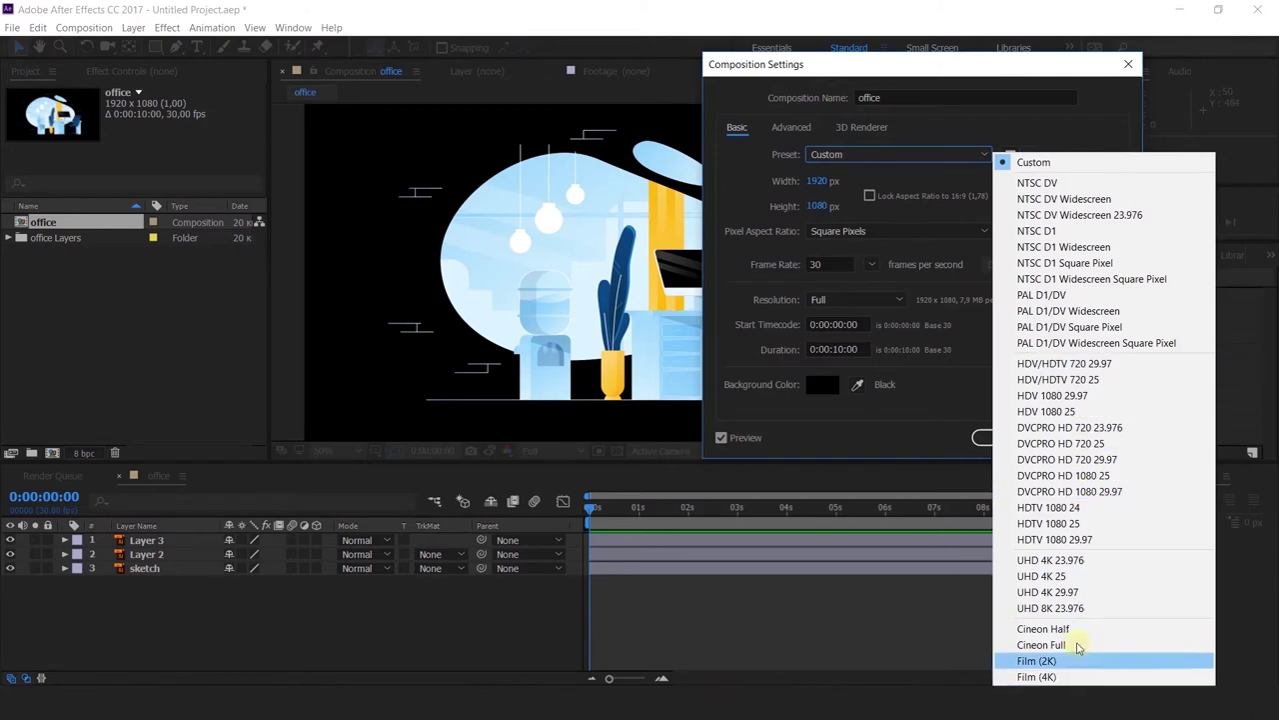
click(1037, 184)
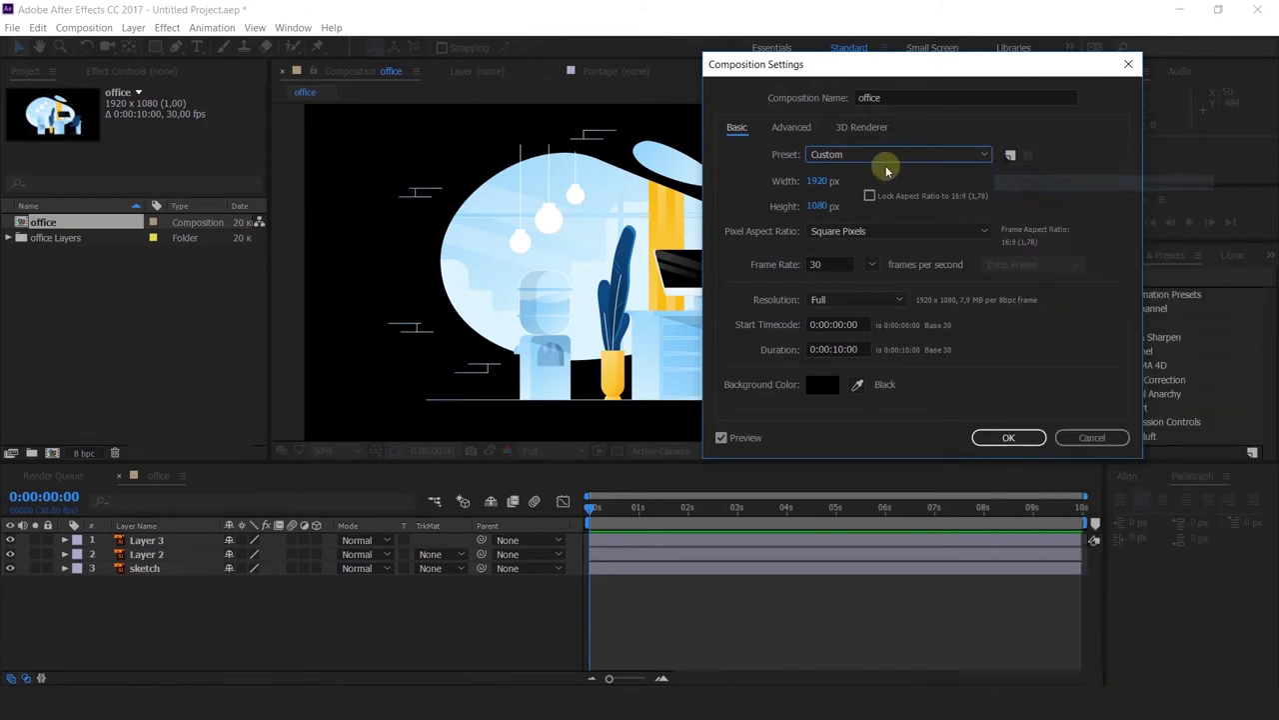
click(828, 154)
click(1088, 412)
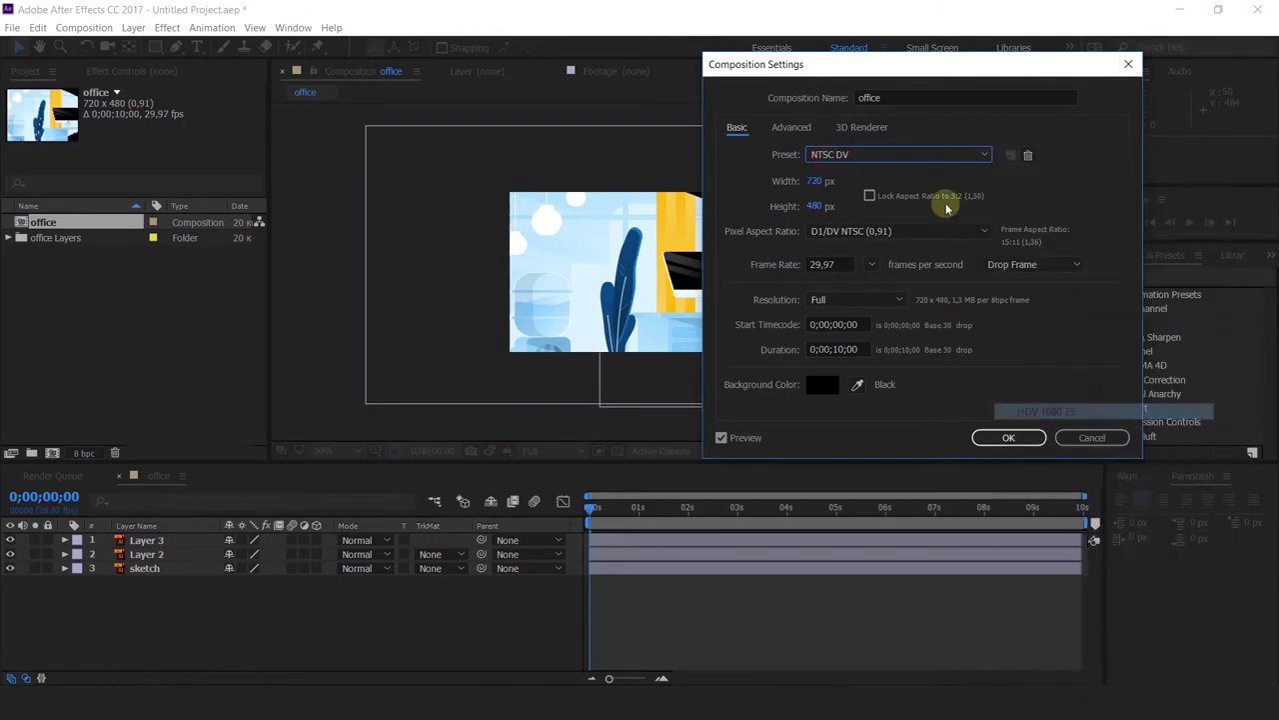
Step: Apply the UHD 4K 25 preset to the office composition
click(913, 158)
click(1079, 577)
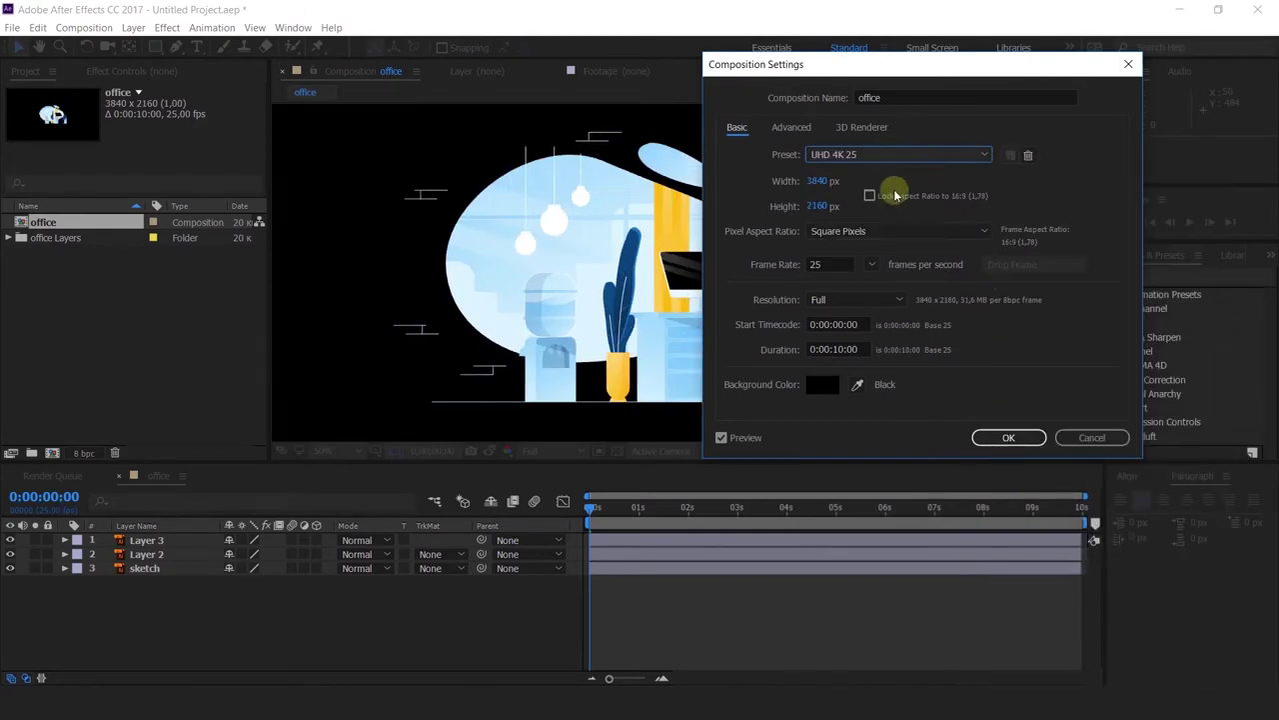
click(831, 158)
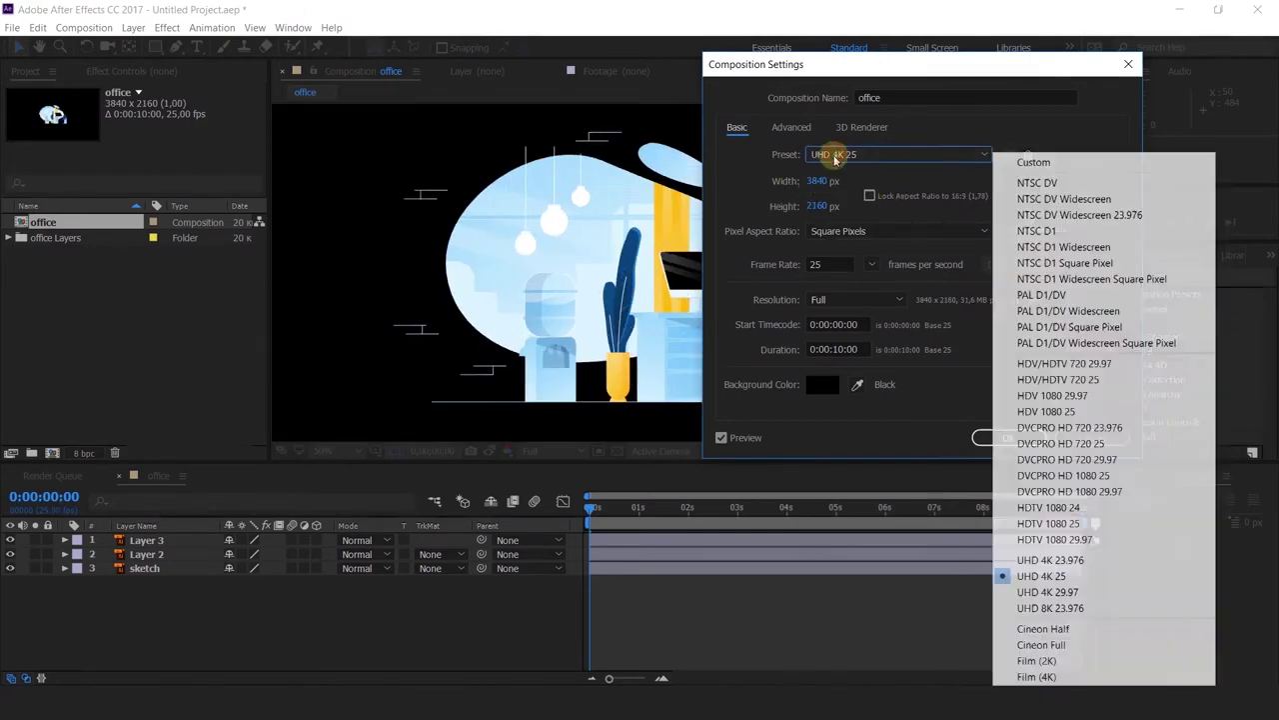
click(1033, 162)
Step: Set the office composition's width to 1920 px and its height to 1080 px
click(829, 181)
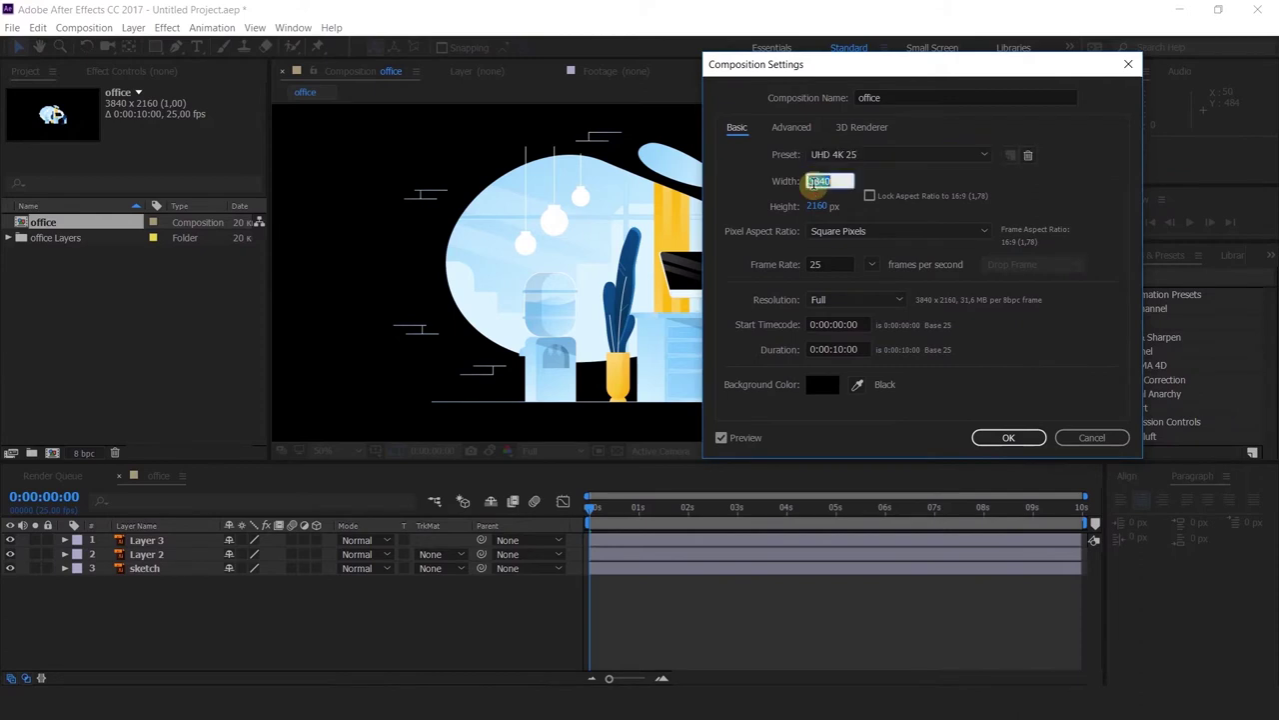
text(1920)
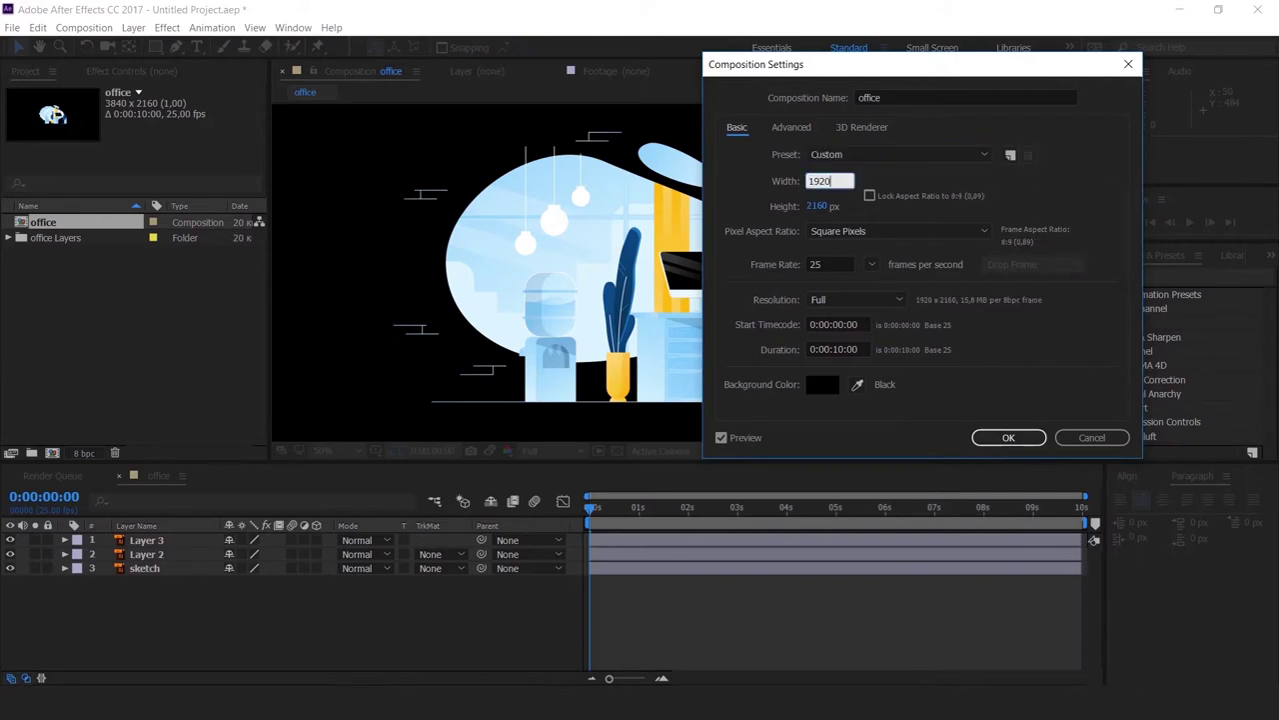
click(813, 206)
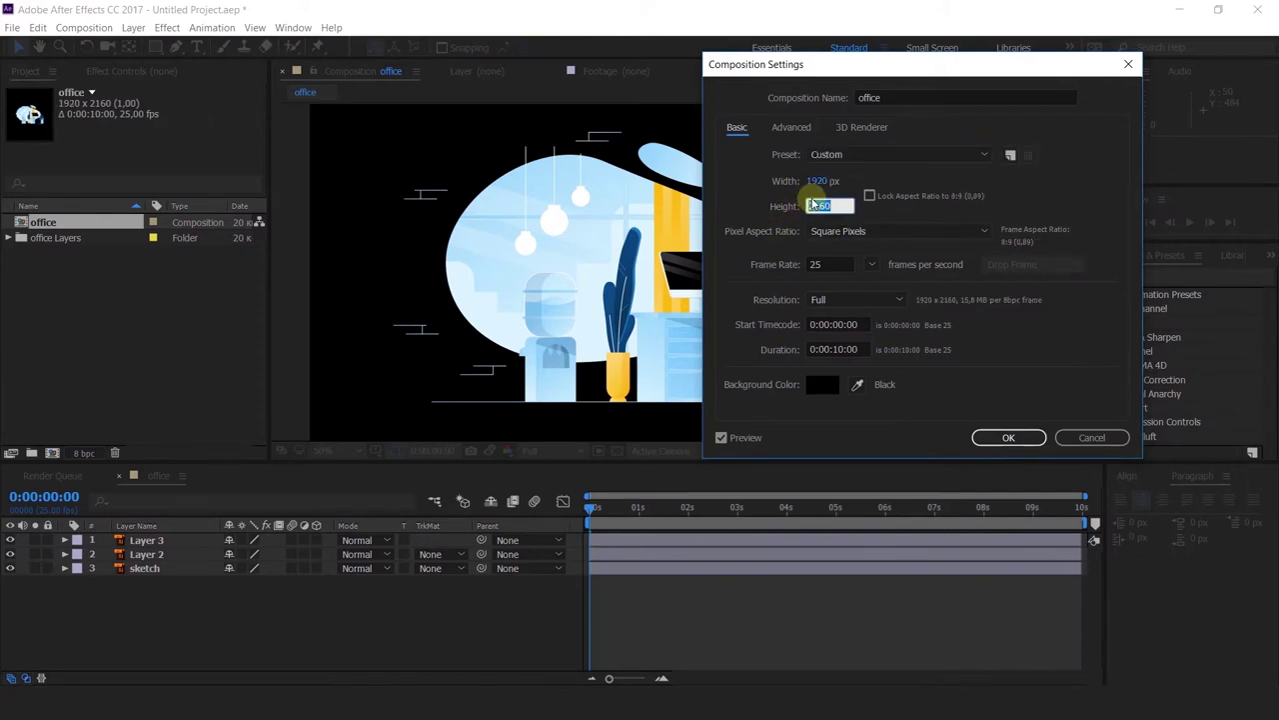
text(1080)
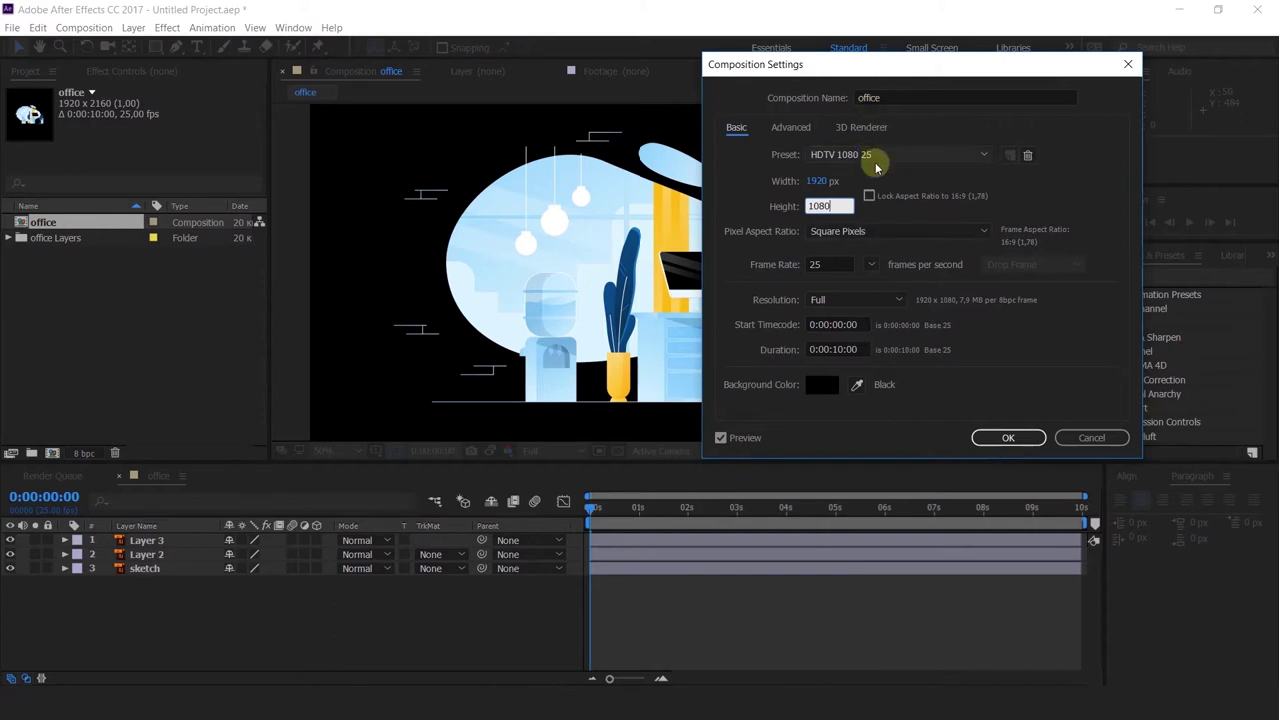
click(755, 238)
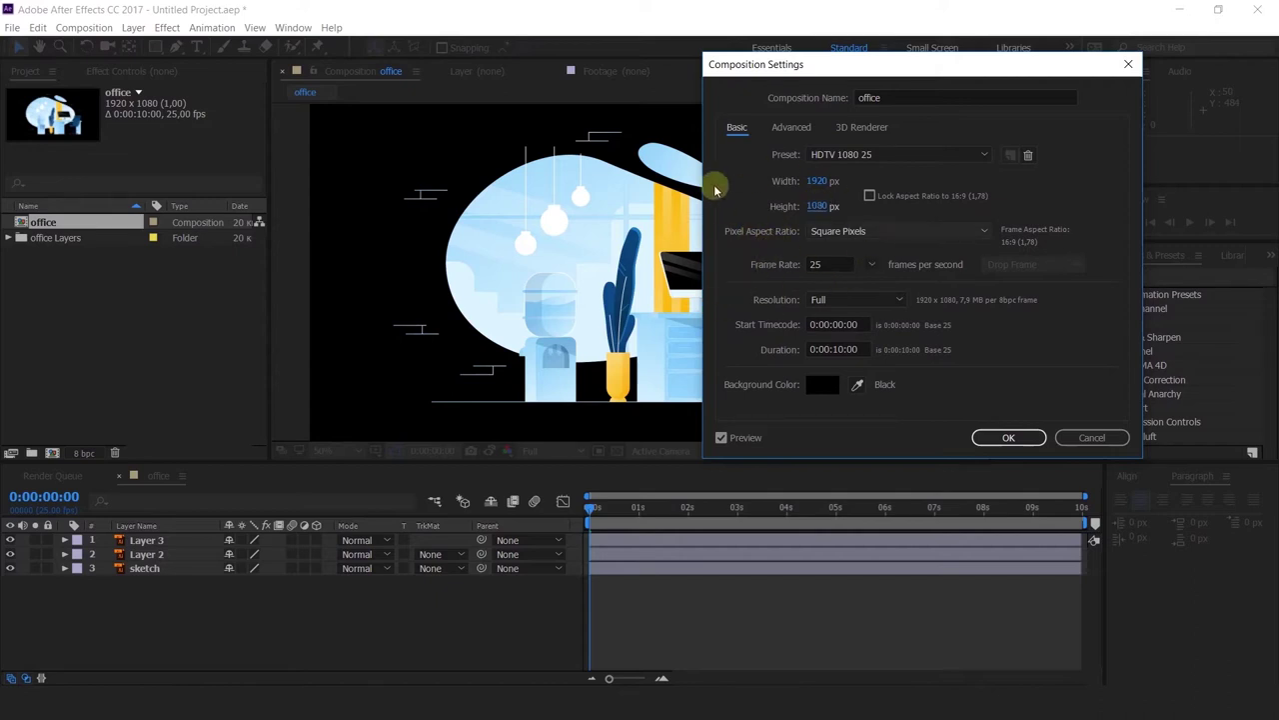
Step: Examine the pixel aspect ratio, frame rate, resolution and duration settings, keeping Square Pixels and Full resolution
click(890, 233)
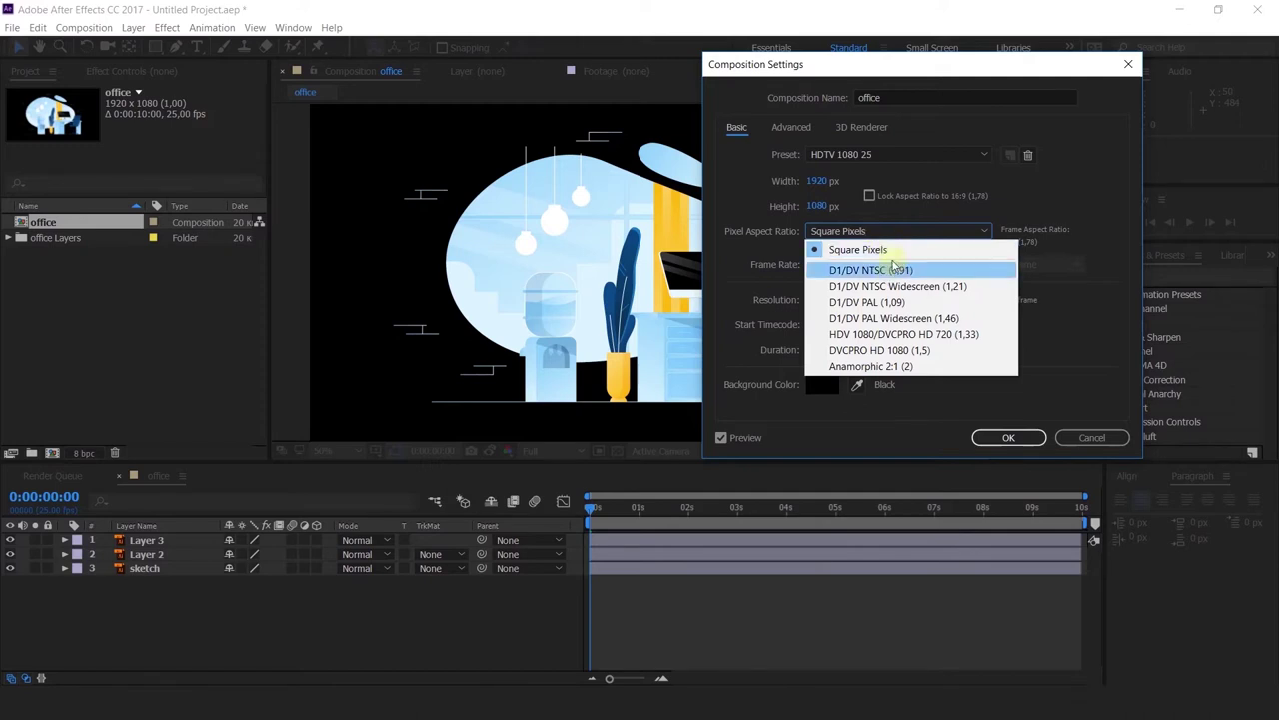
click(893, 252)
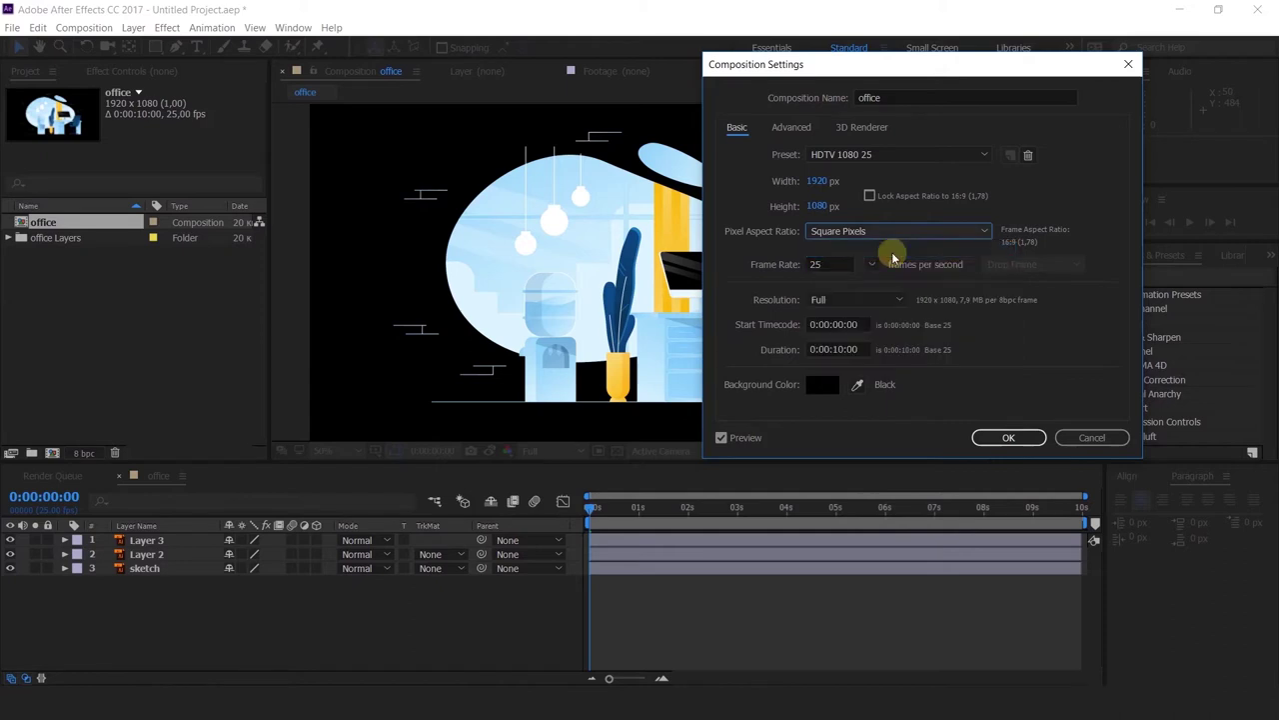
click(893, 231)
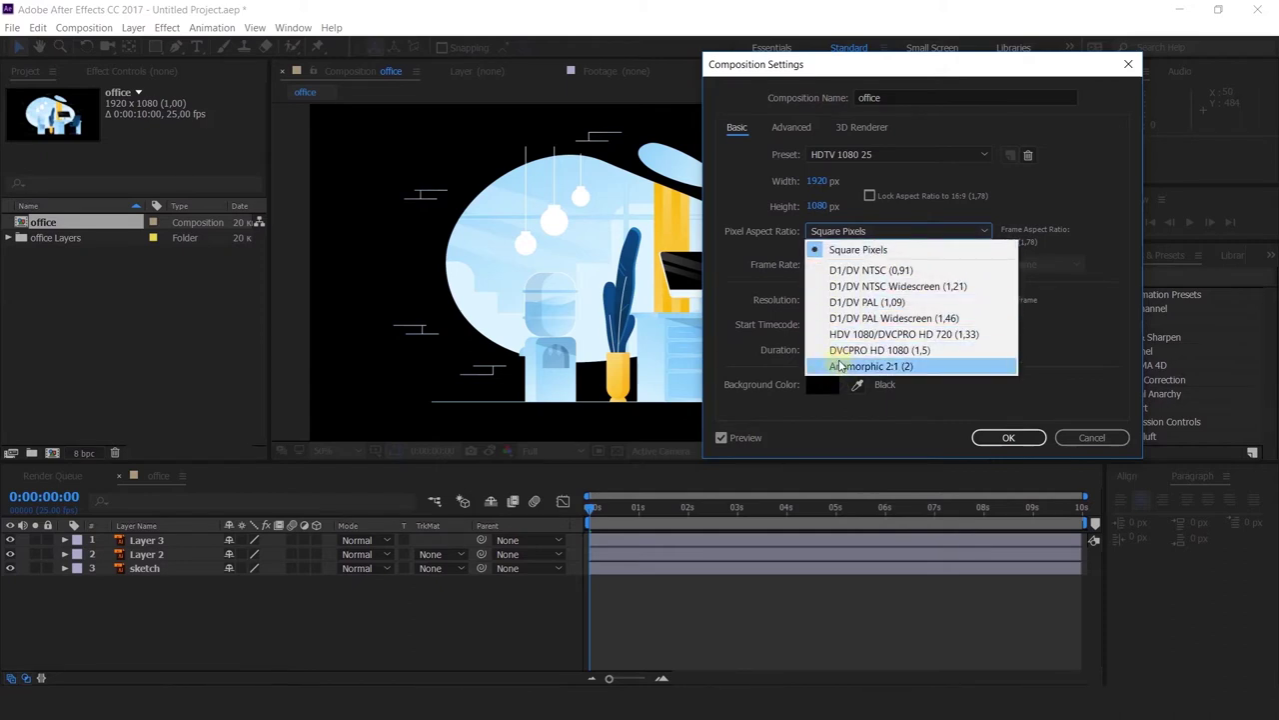
click(840, 250)
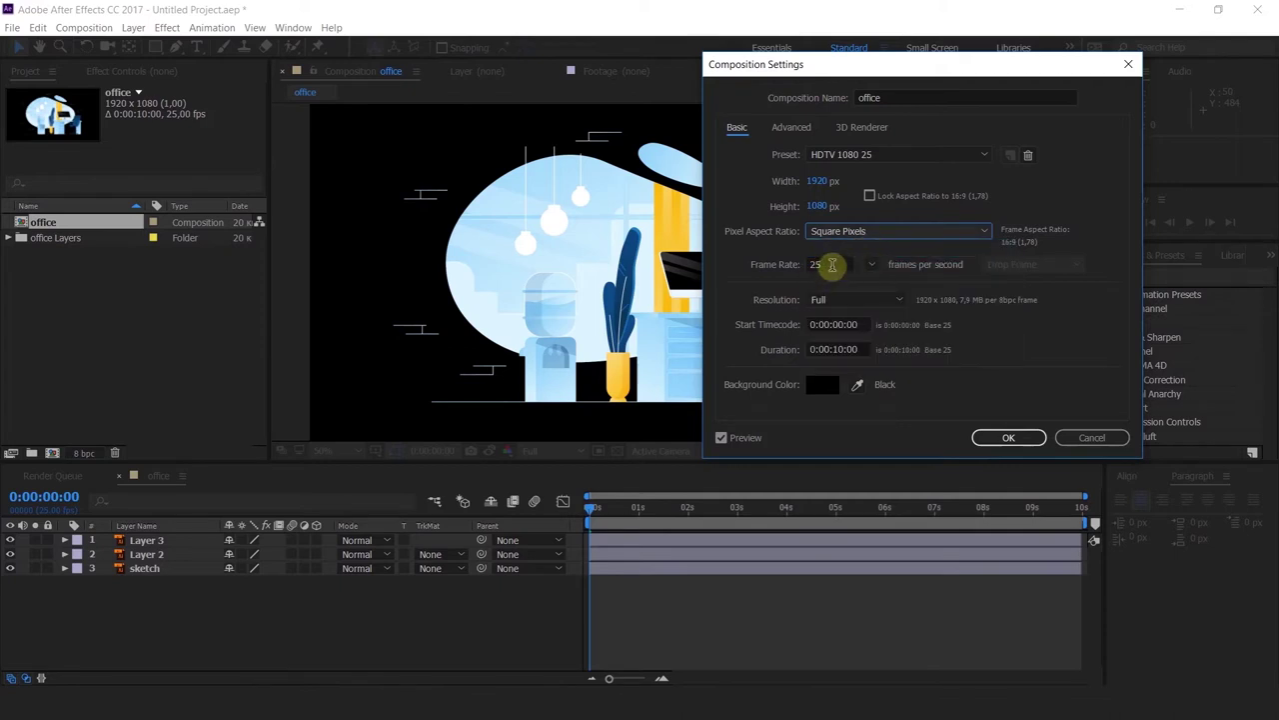
click(840, 265)
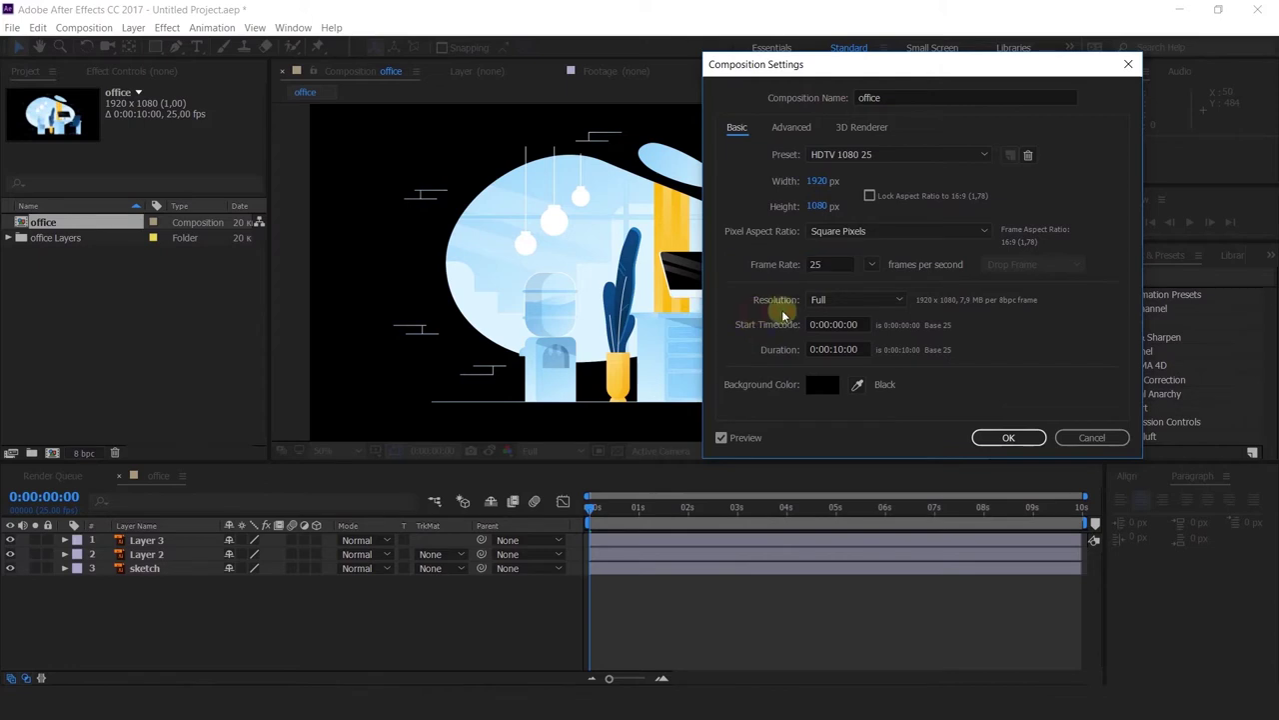
click(836, 301)
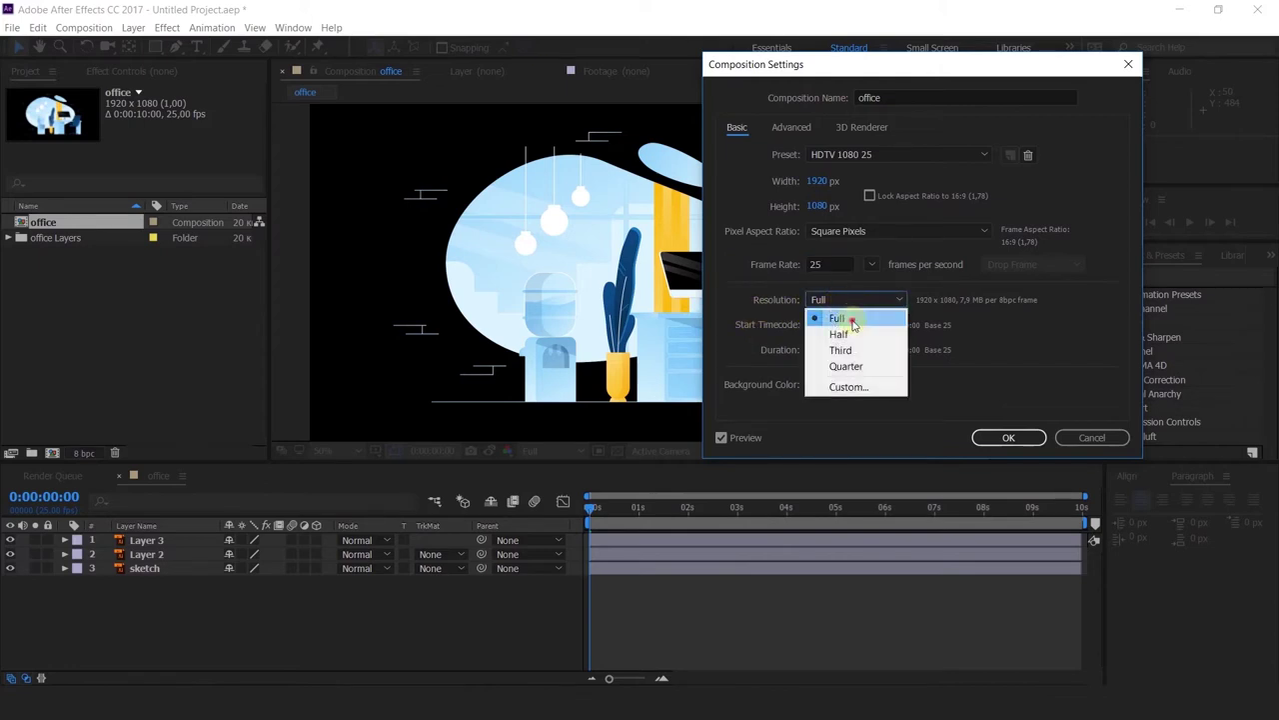
click(752, 317)
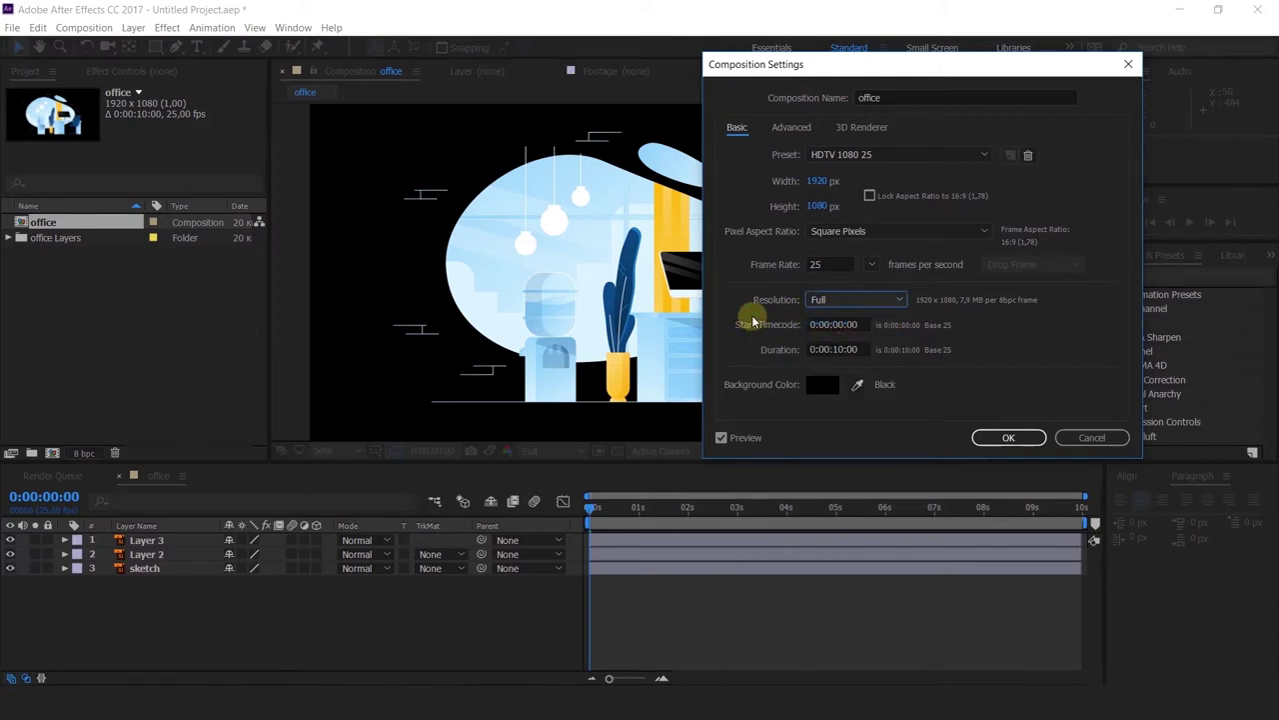
click(835, 350)
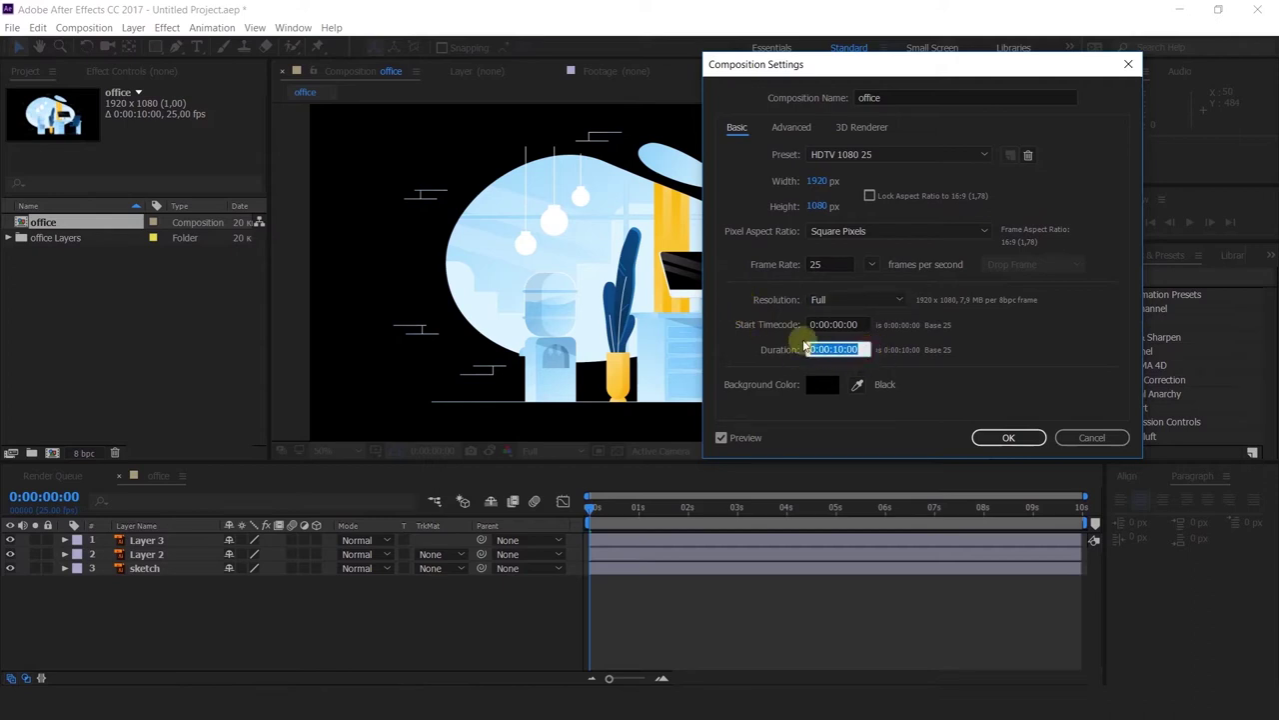
click(857, 353)
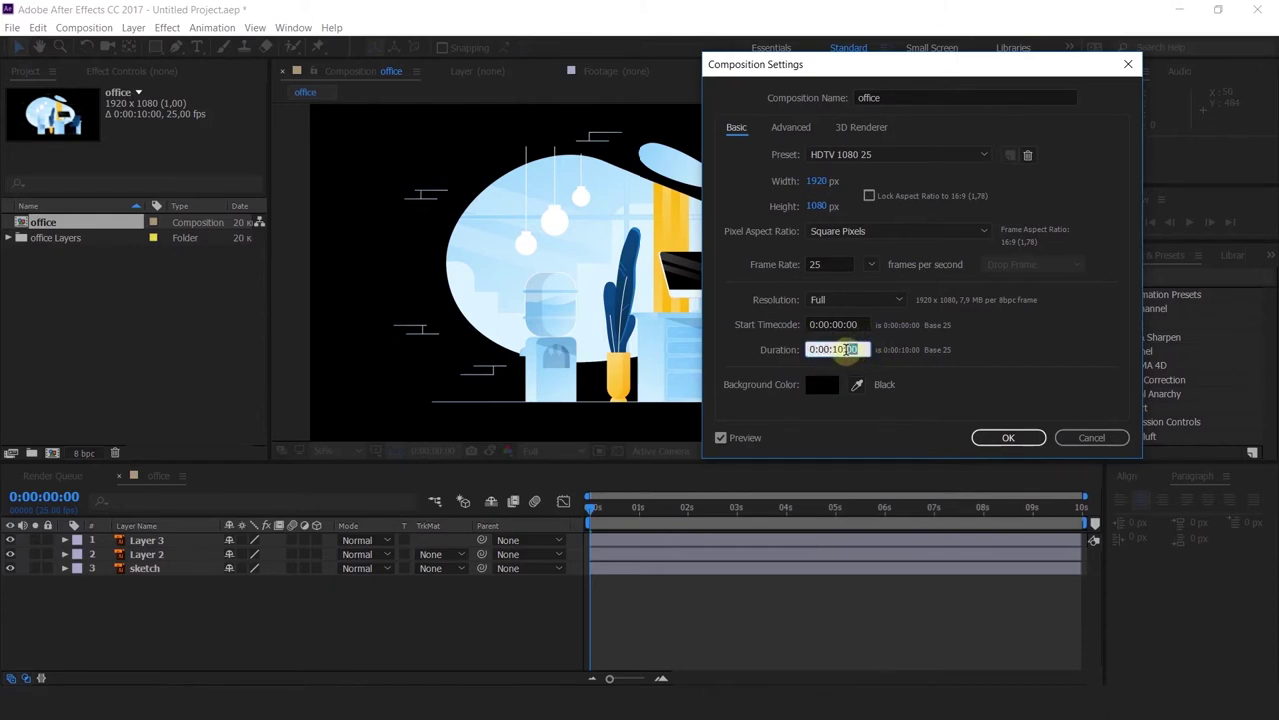
mouse_move(852, 351)
mouse_down()
mouse_move(851, 389)
mouse_move(832, 346)
mouse_up()
mouse_move(832, 346)
mouse_down()
mouse_move(803, 340)
mouse_move(874, 350)
mouse_move(836, 350)
mouse_move(847, 360)
mouse_up()
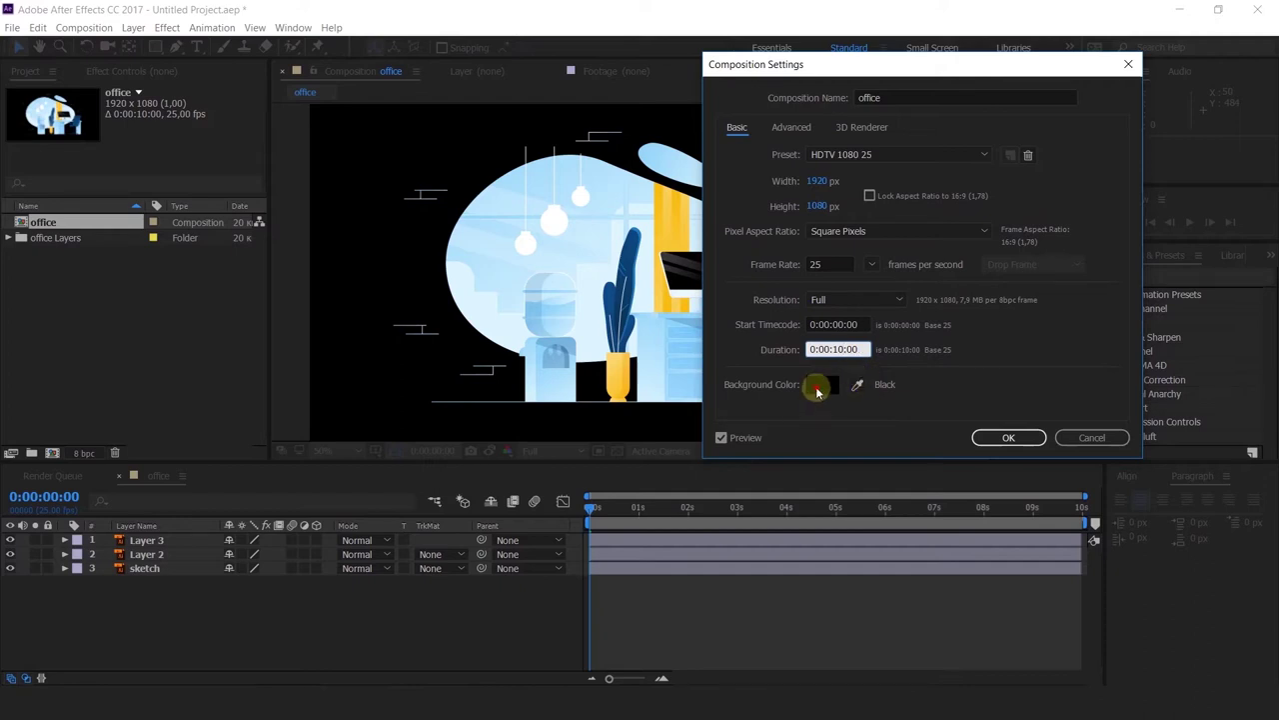
Step: Set the office composition's background colour to white (FFFFFF) and apply the composition settings
click(816, 386)
drag(798, 336, 748, 194)
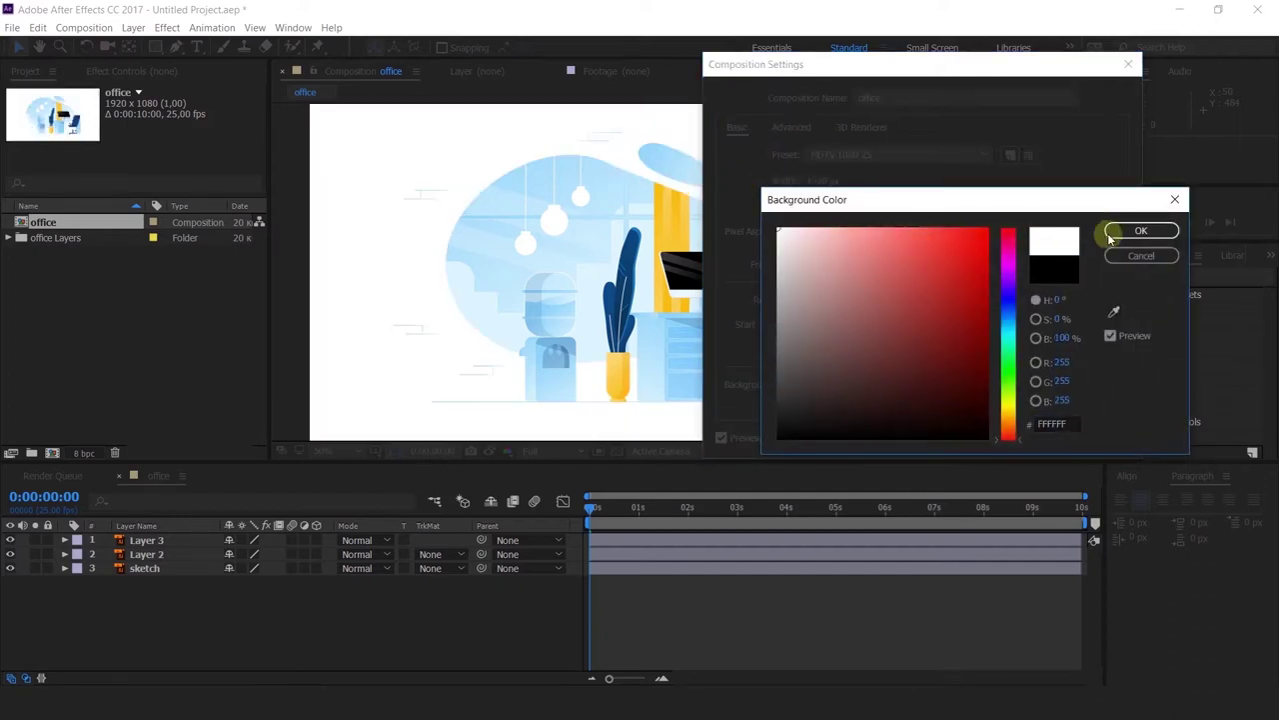
click(1109, 233)
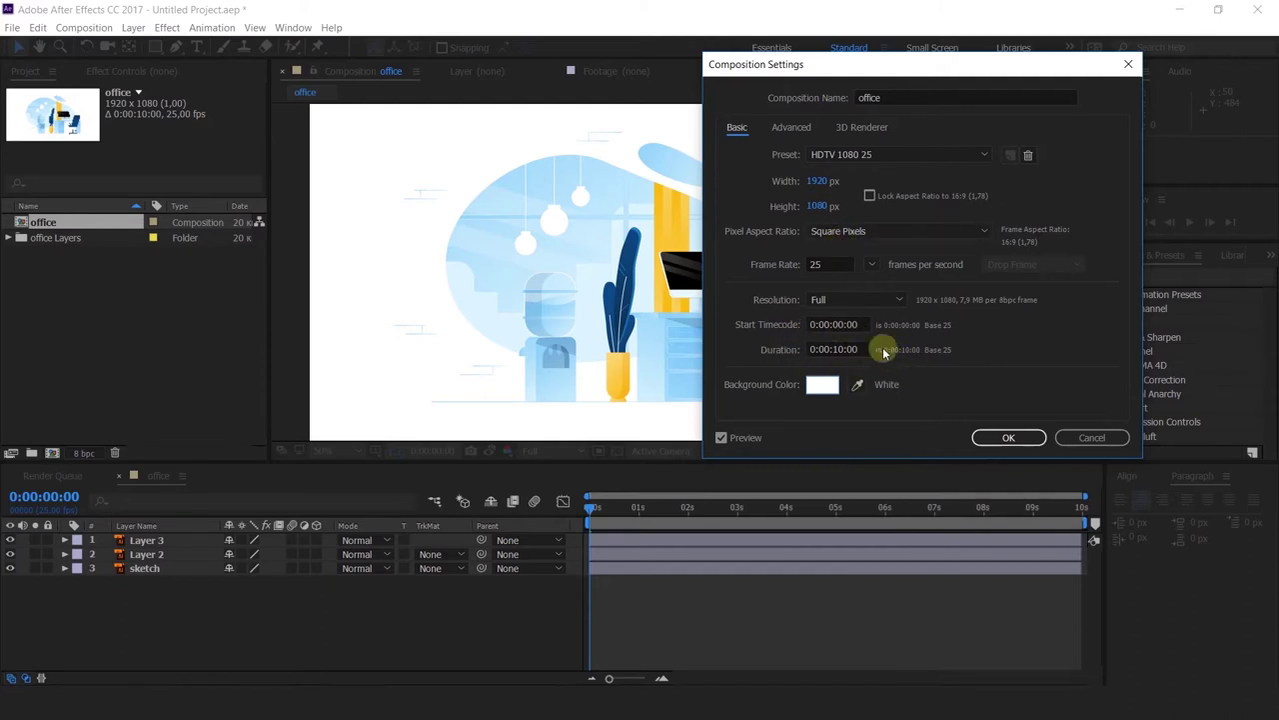
click(861, 324)
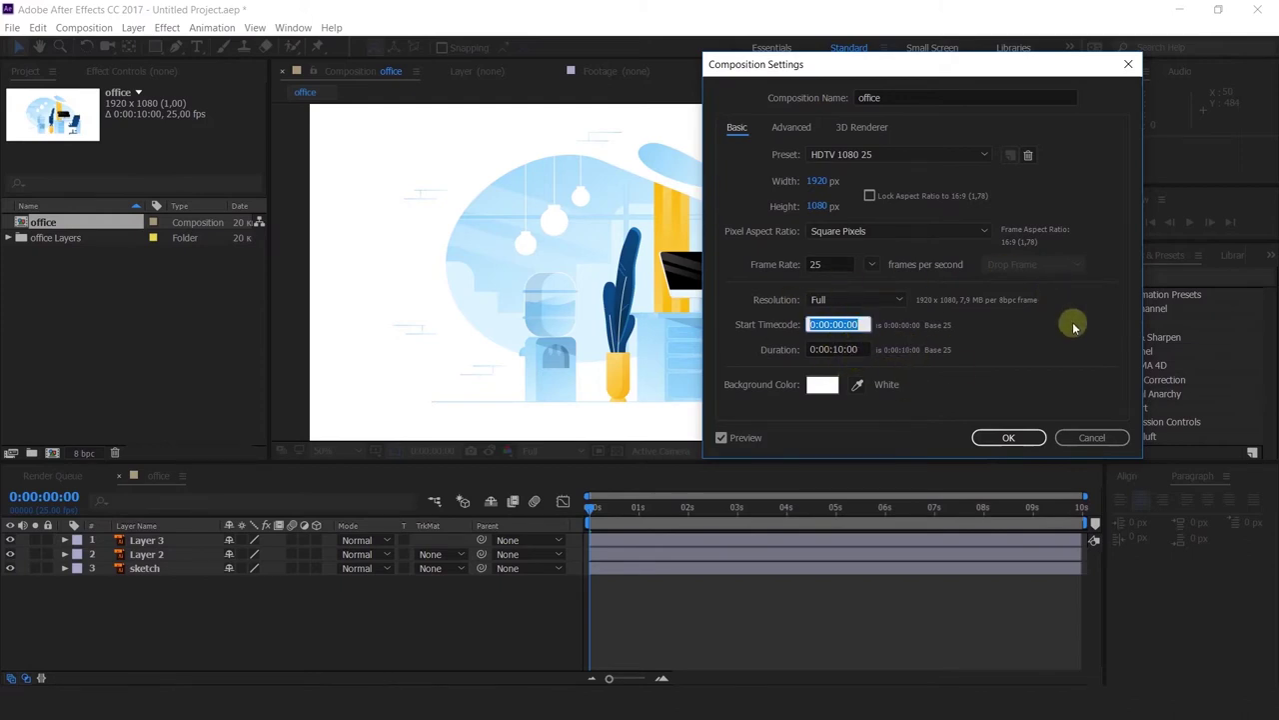
click(1009, 438)
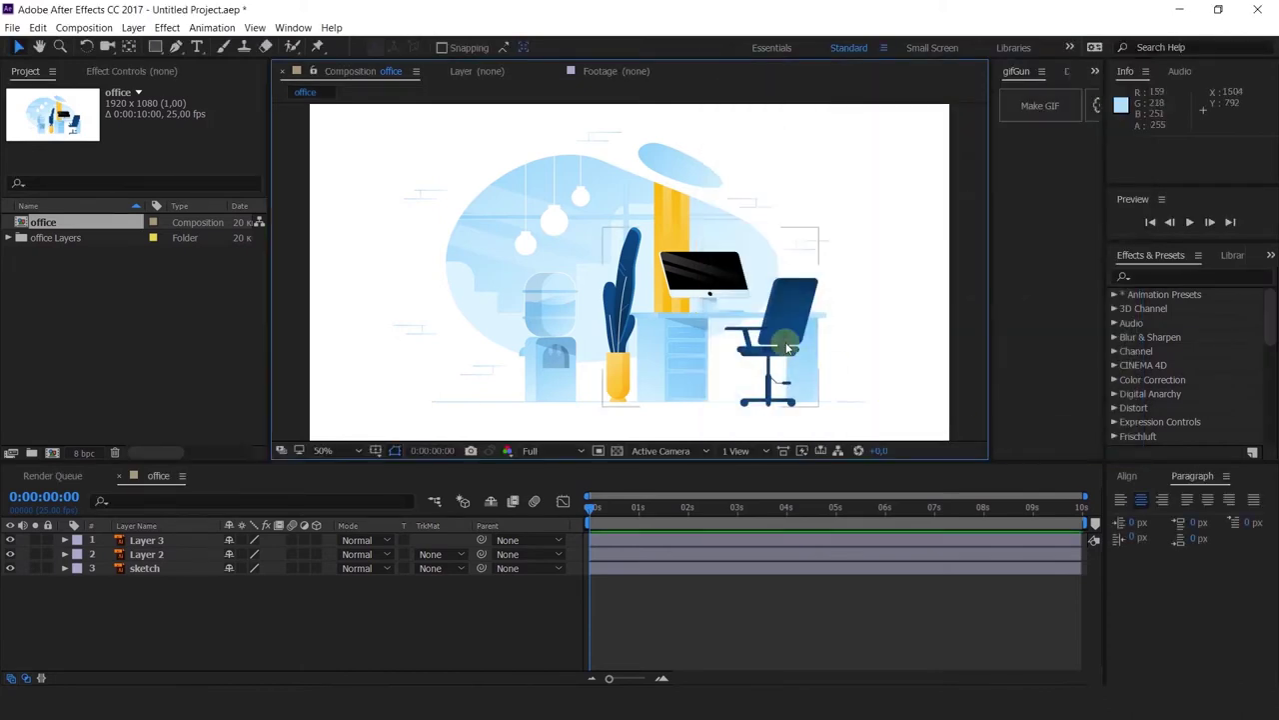
Step: Create a new composition with the HDTV 1080 25 preset, a 10-second duration and a white background
key(comma)
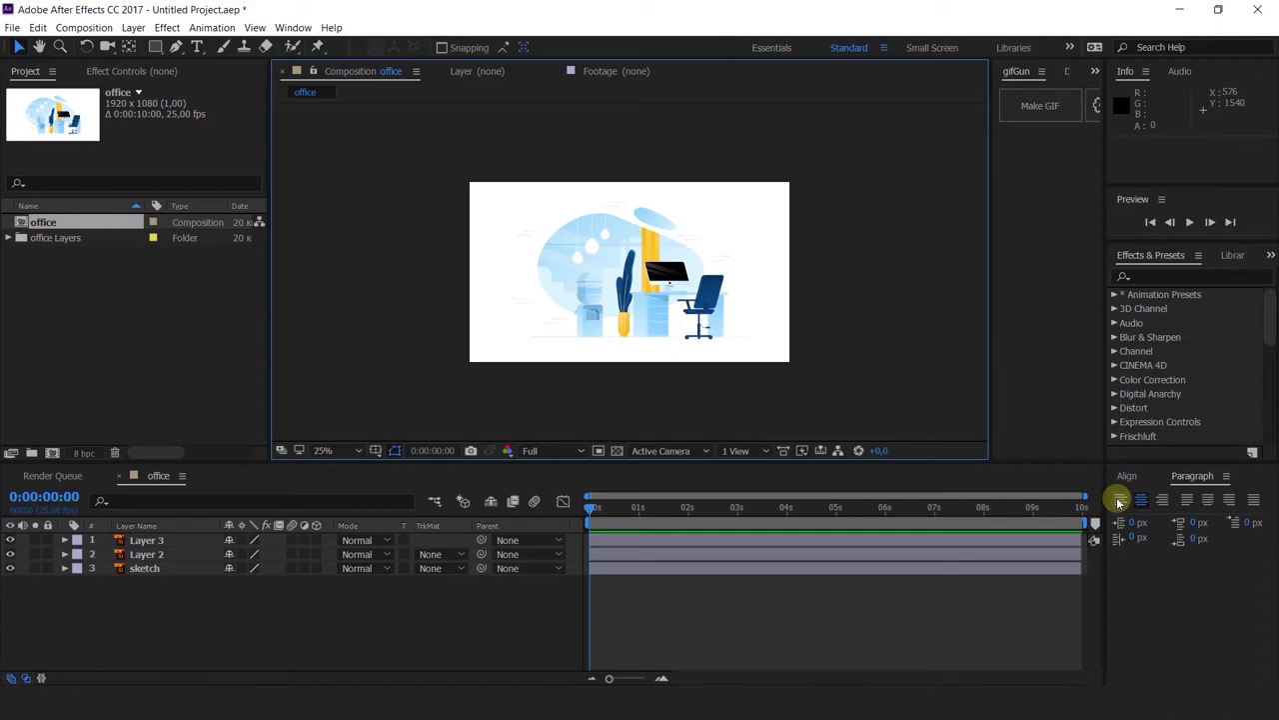
click(304, 631)
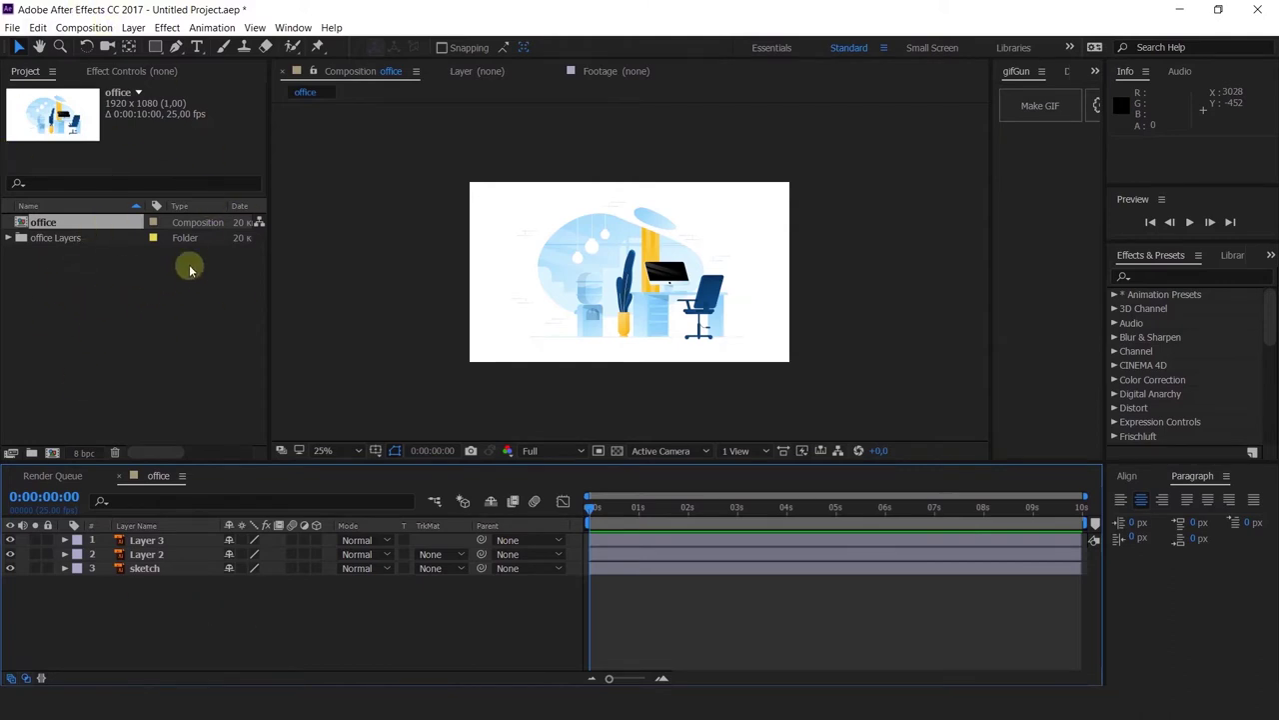
click(52, 453)
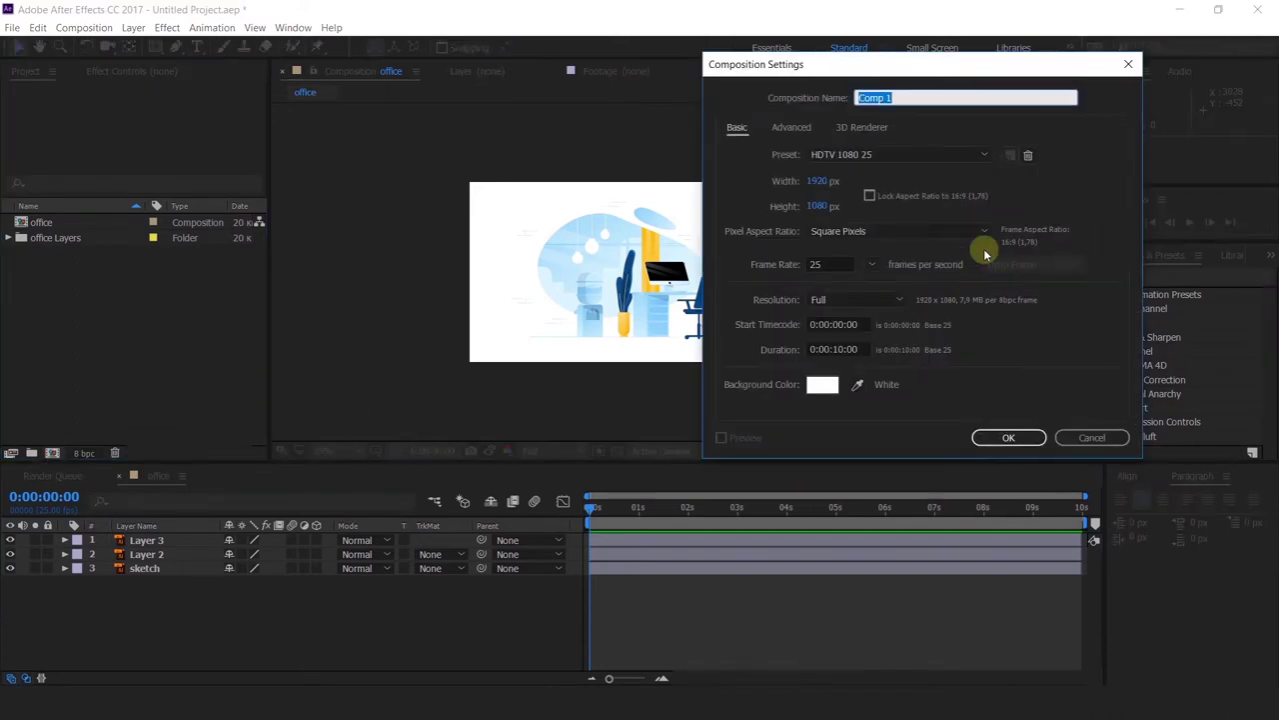
click(1129, 65)
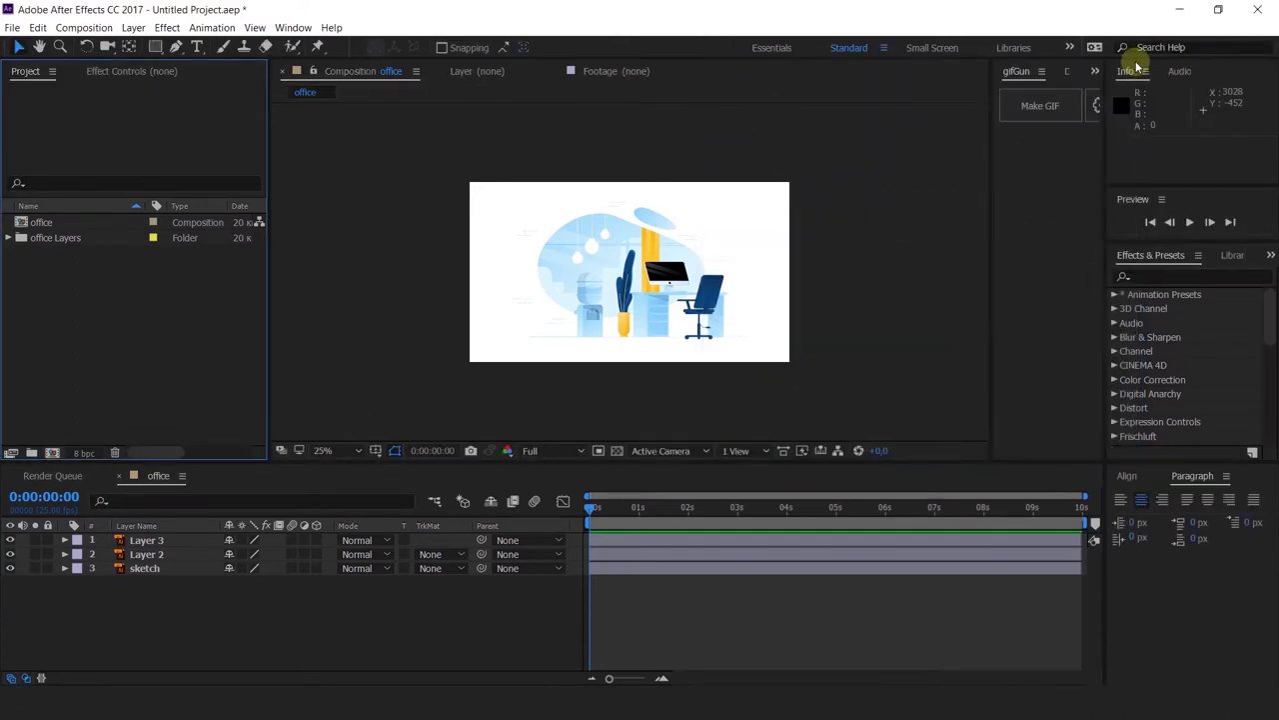
key(ctrl+n)
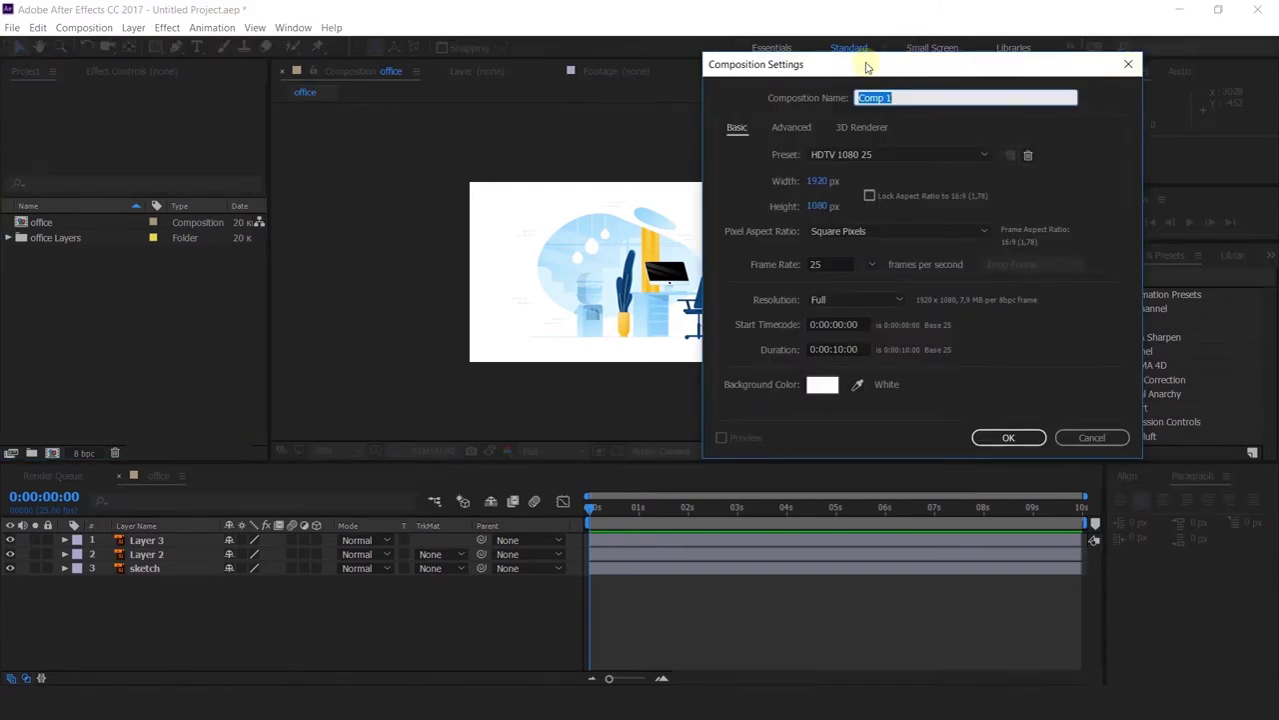
drag(867, 67, 567, 67)
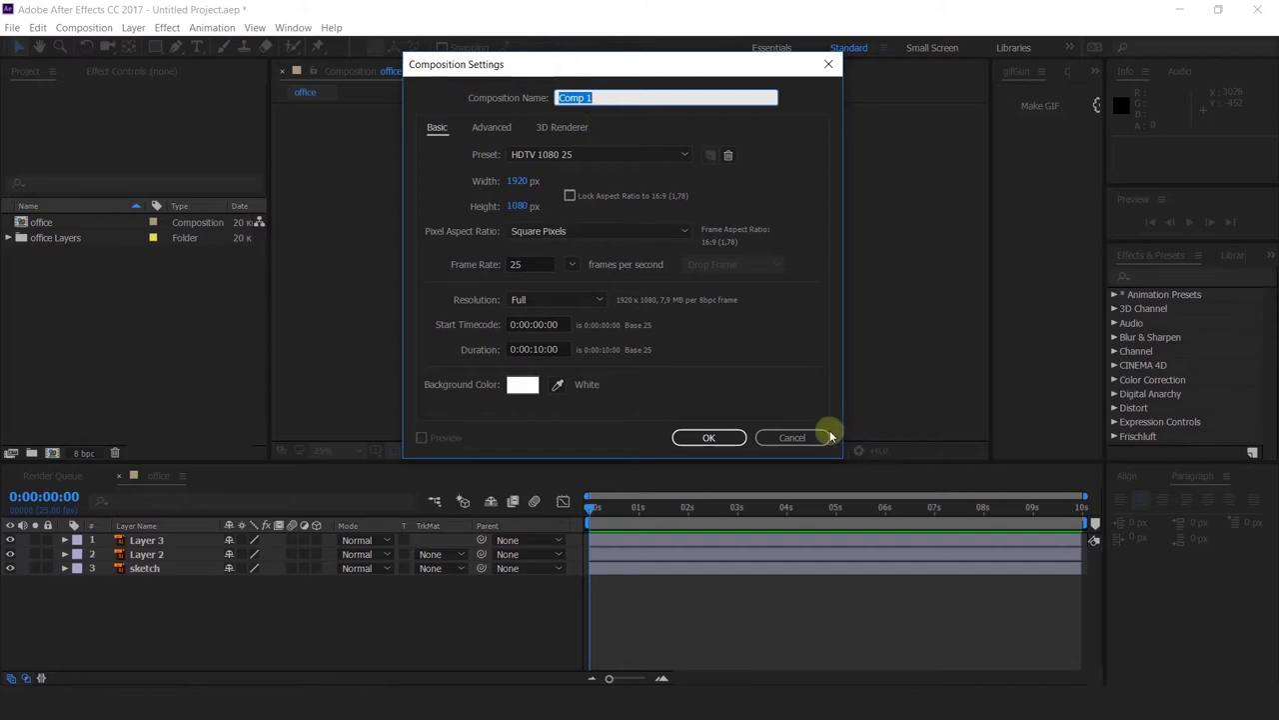
click(722, 437)
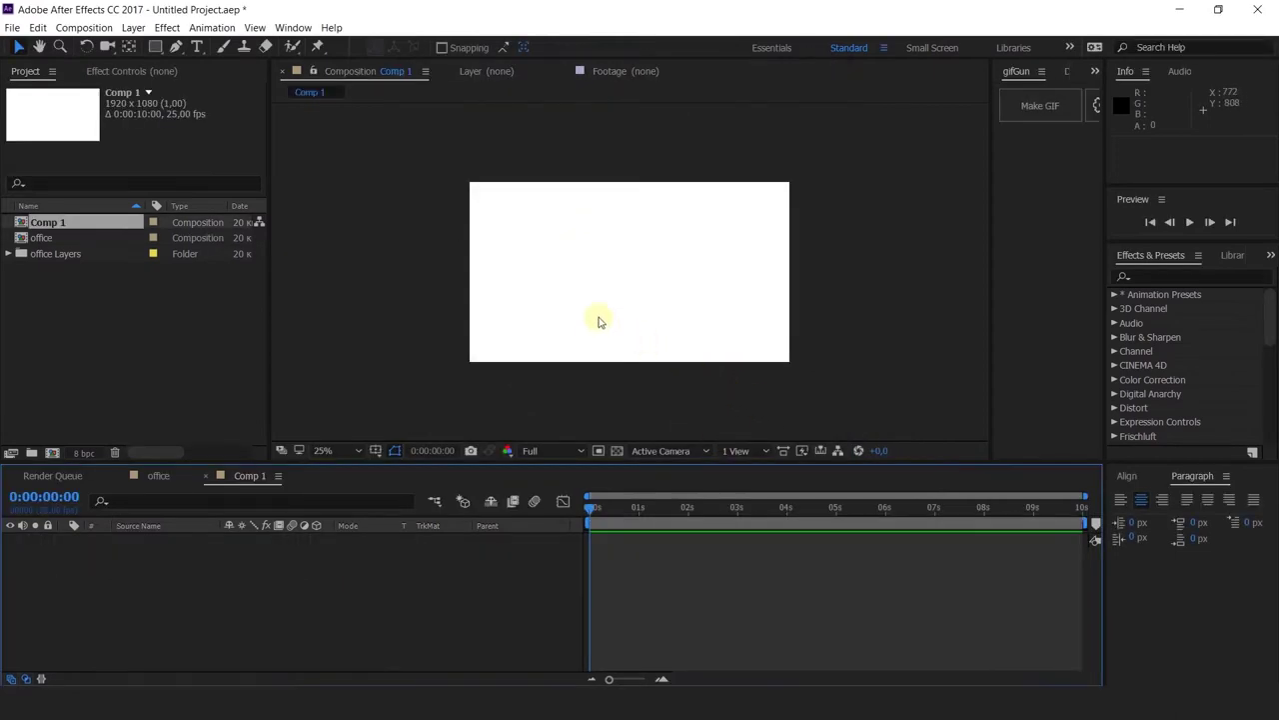
scroll(600, 322, up, 1)
drag(603, 331, 611, 291)
scroll(597, 340, down, 1)
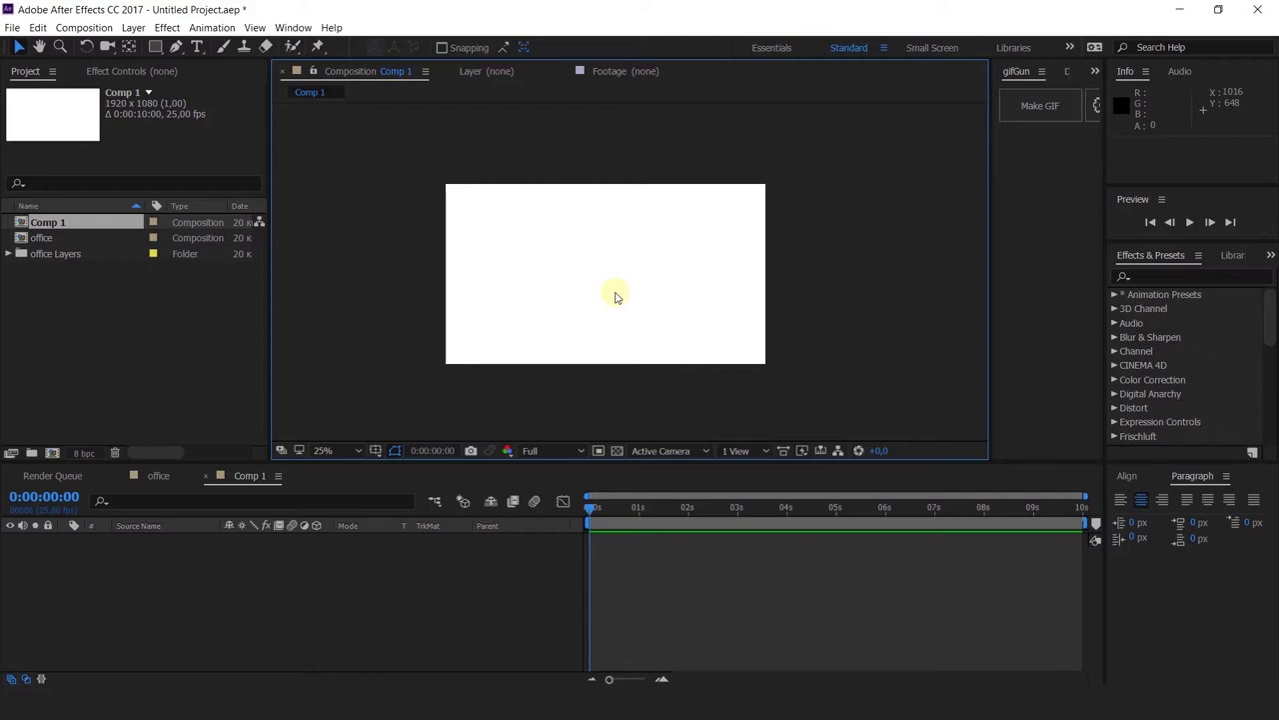
Step: Examine the types of new layer that can be added to the composition, such as Text, Solid, Camera and Adjustment Layer
right_click(580, 257)
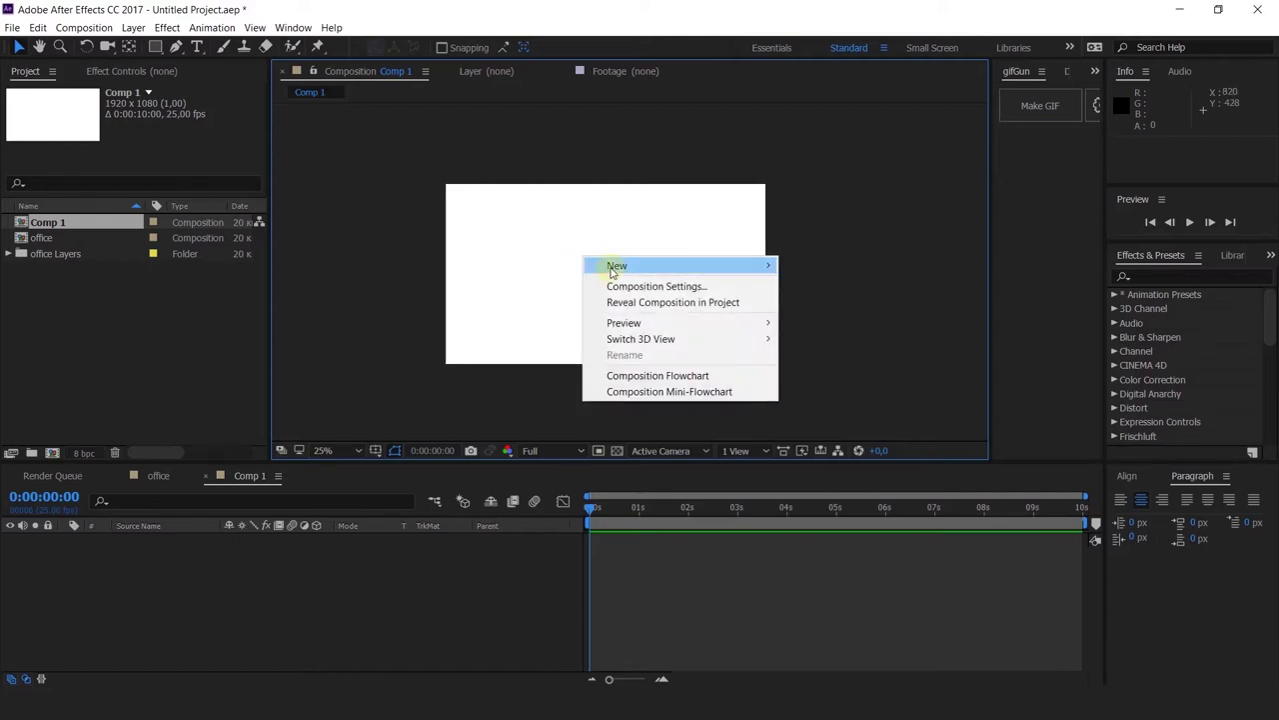
mouse_move(613, 272)
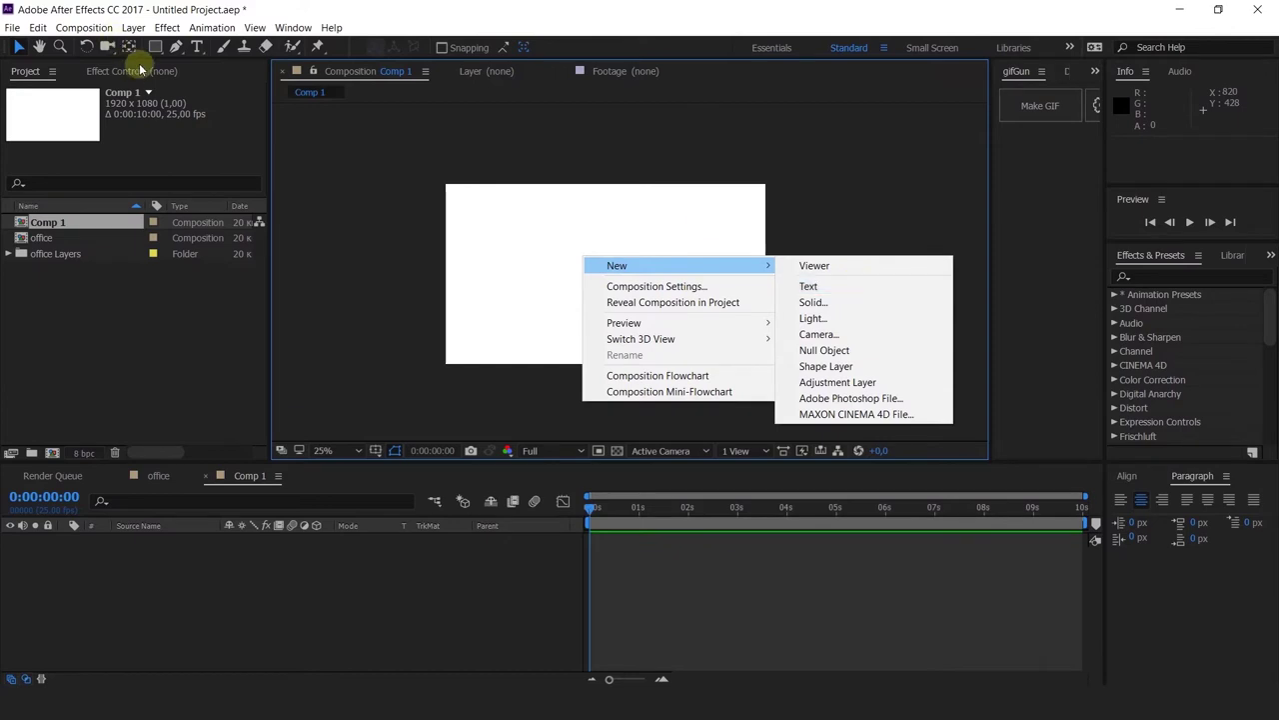
click(133, 27)
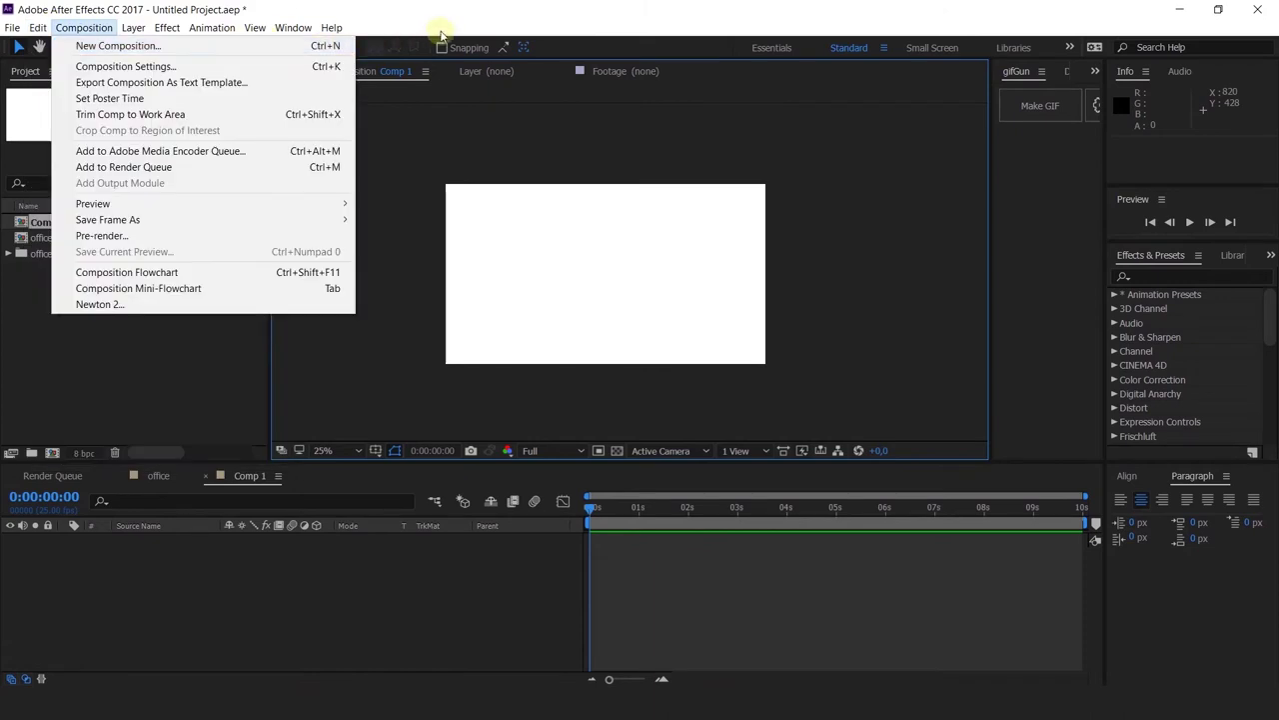
mouse_move(133, 28)
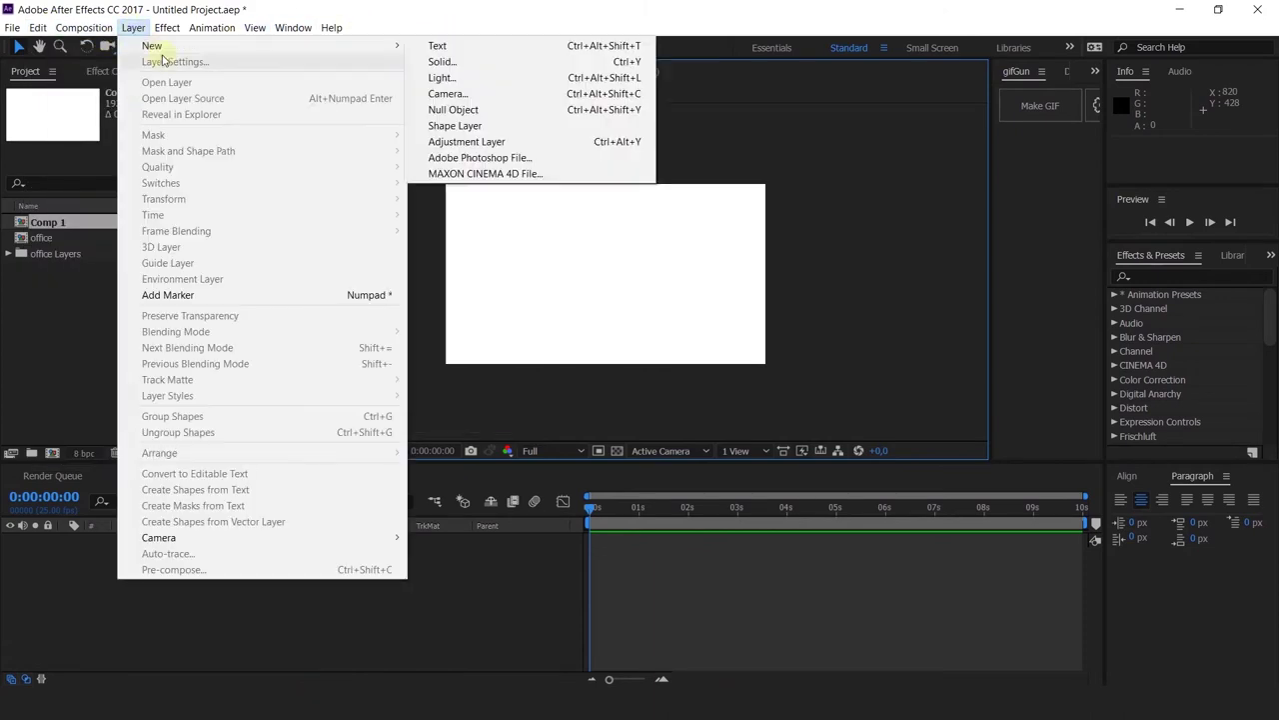
mouse_move(372, 47)
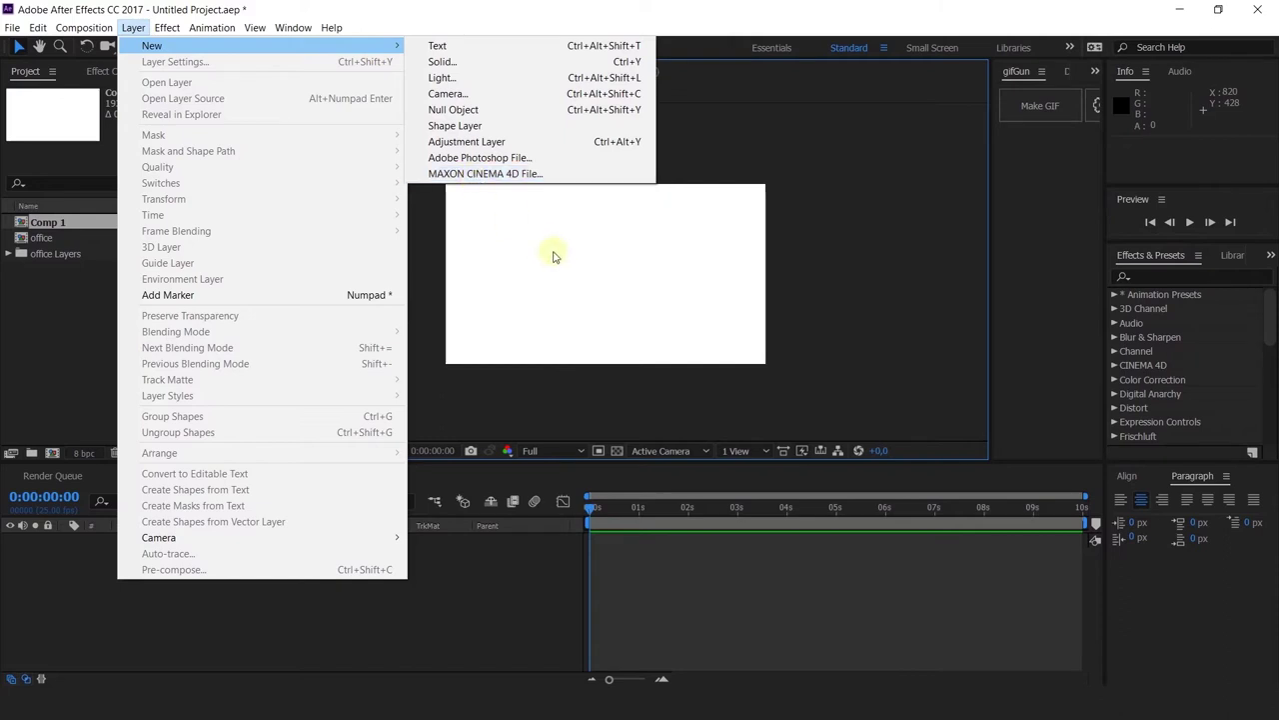
right_click(634, 228)
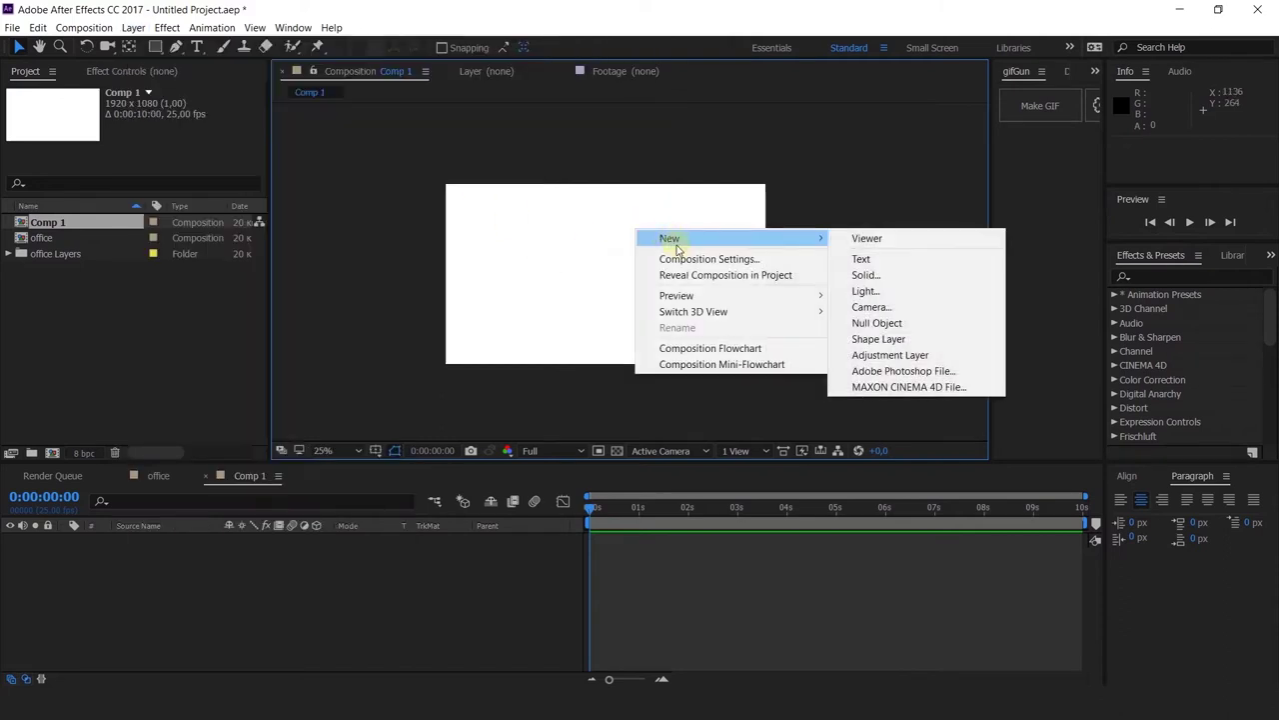
mouse_move(804, 240)
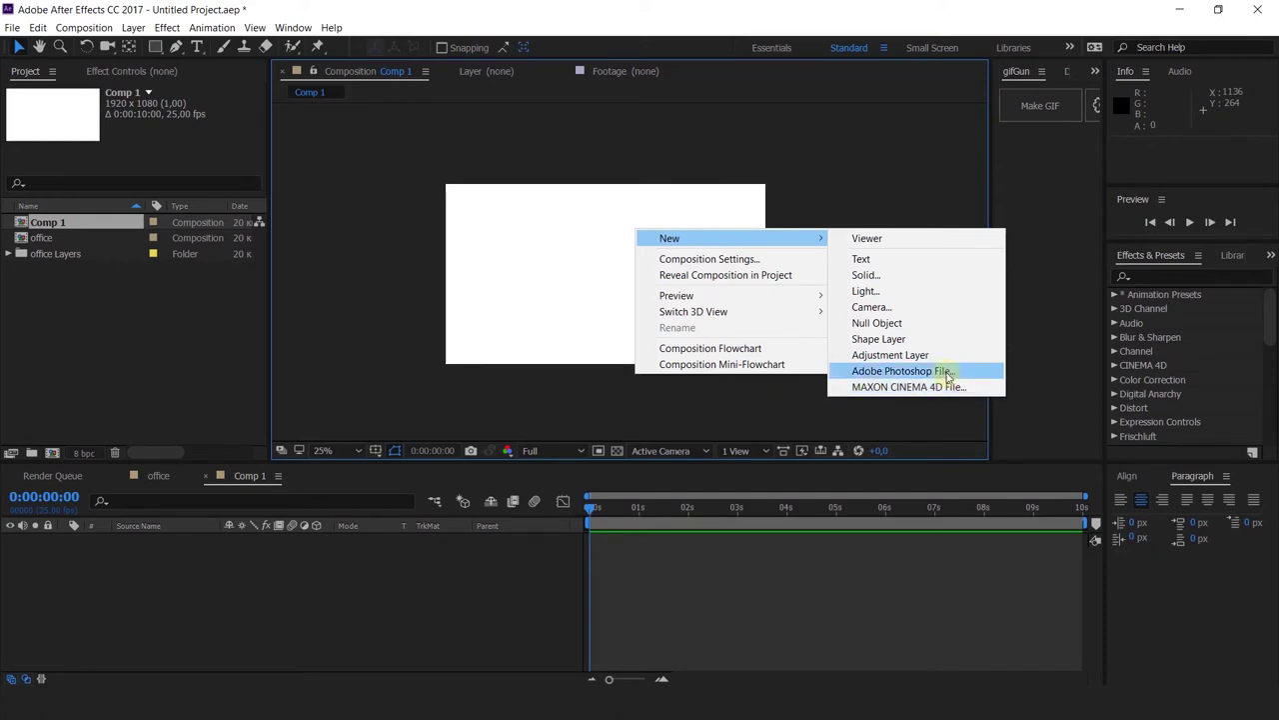
click(745, 405)
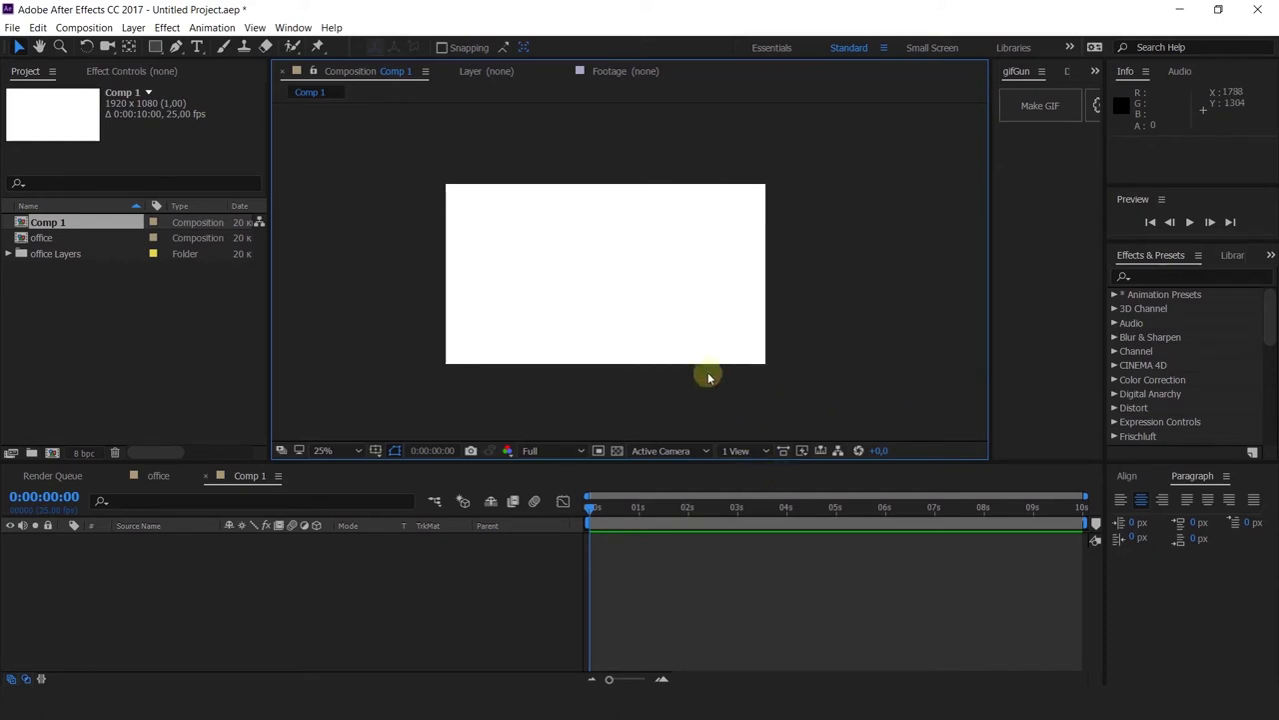
Step: Add a text layer with a black fill in Montserrat Medium, reading "коко"
right_click(509, 270)
mouse_move(563, 287)
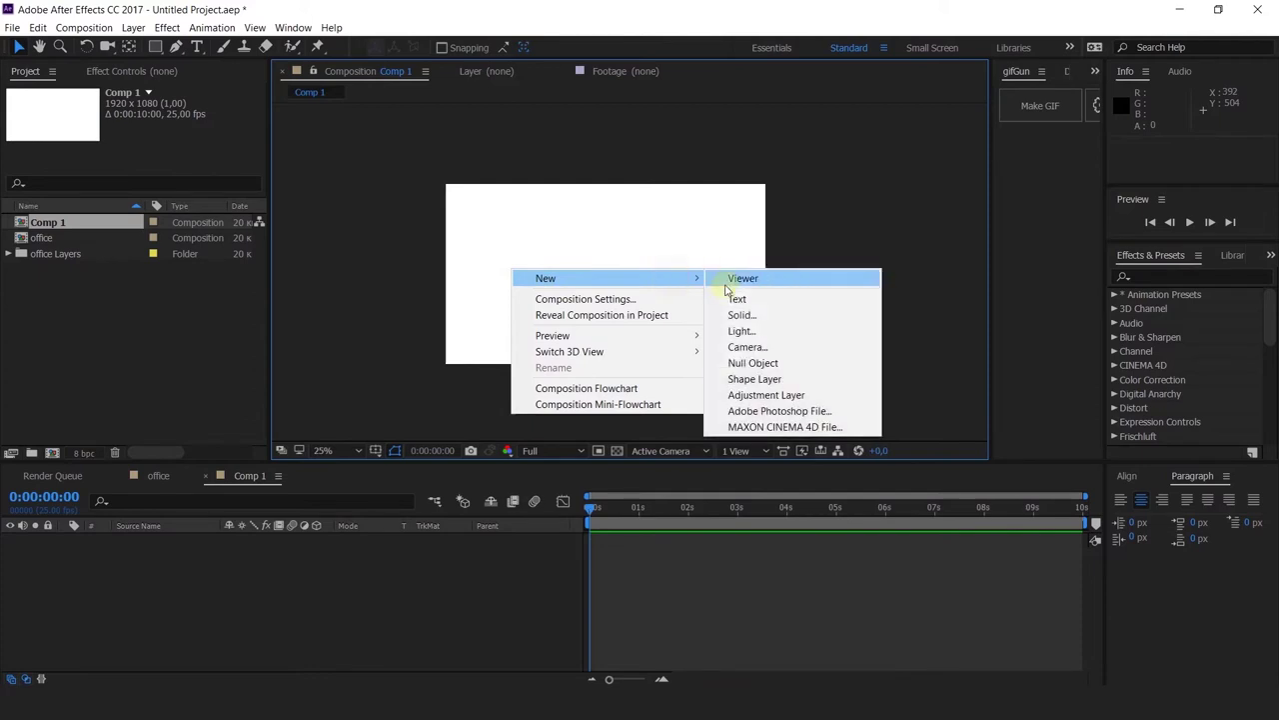
click(765, 298)
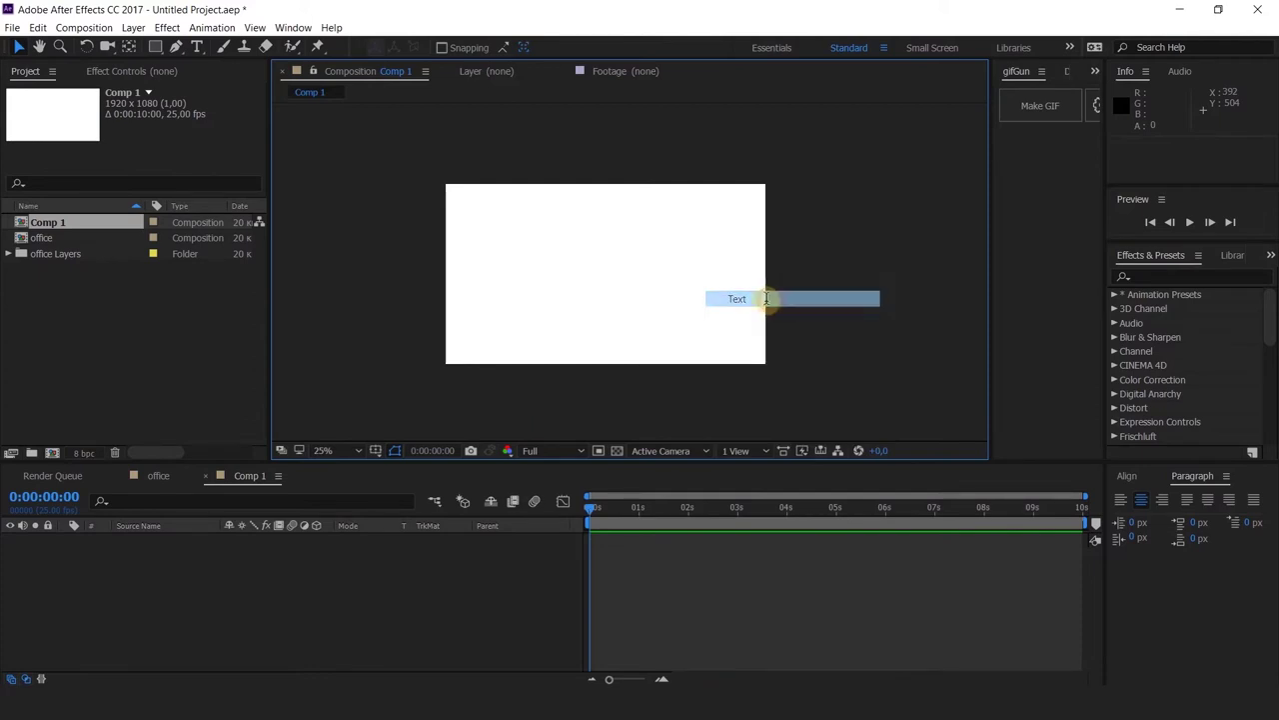
text(eyue)
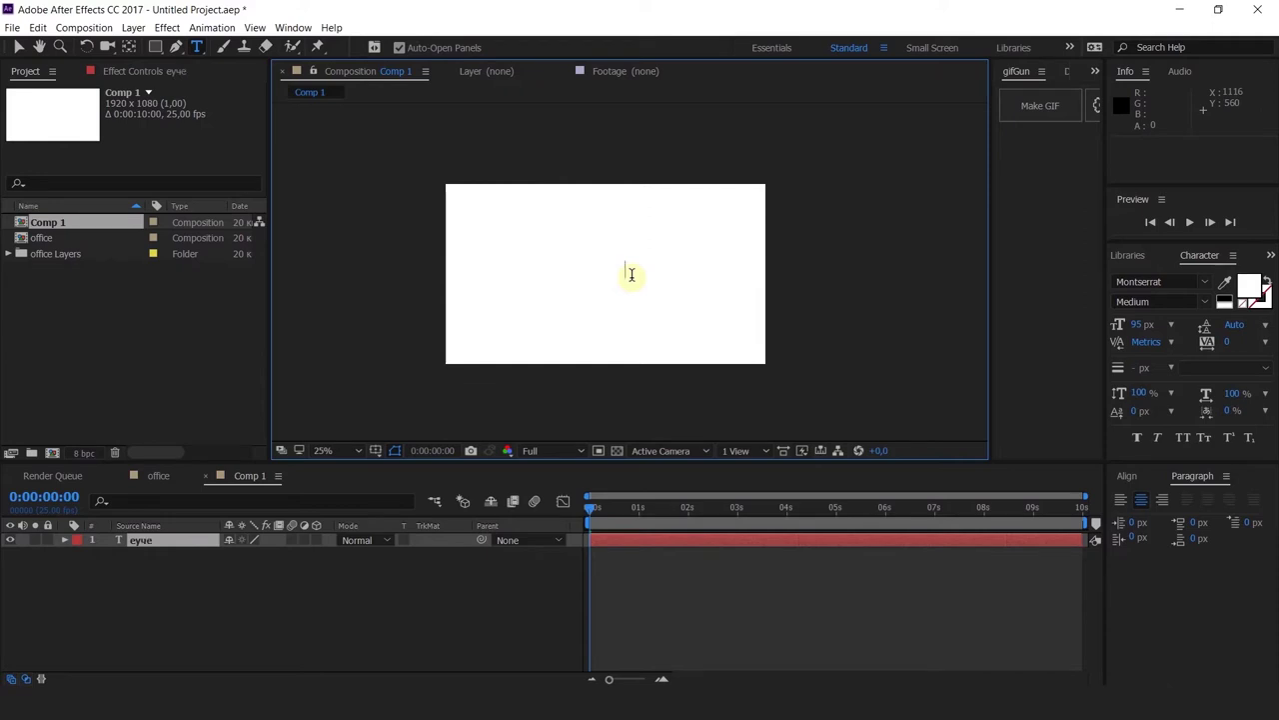
key(ctrl+a)
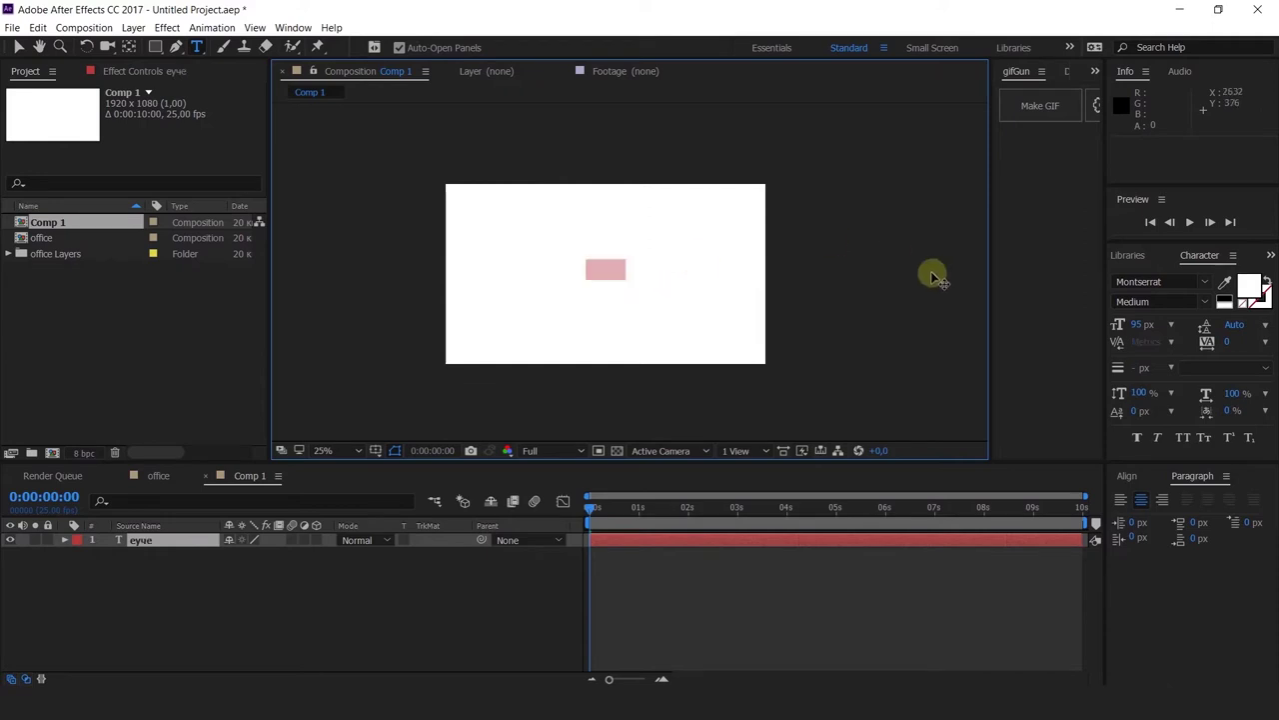
click(1221, 292)
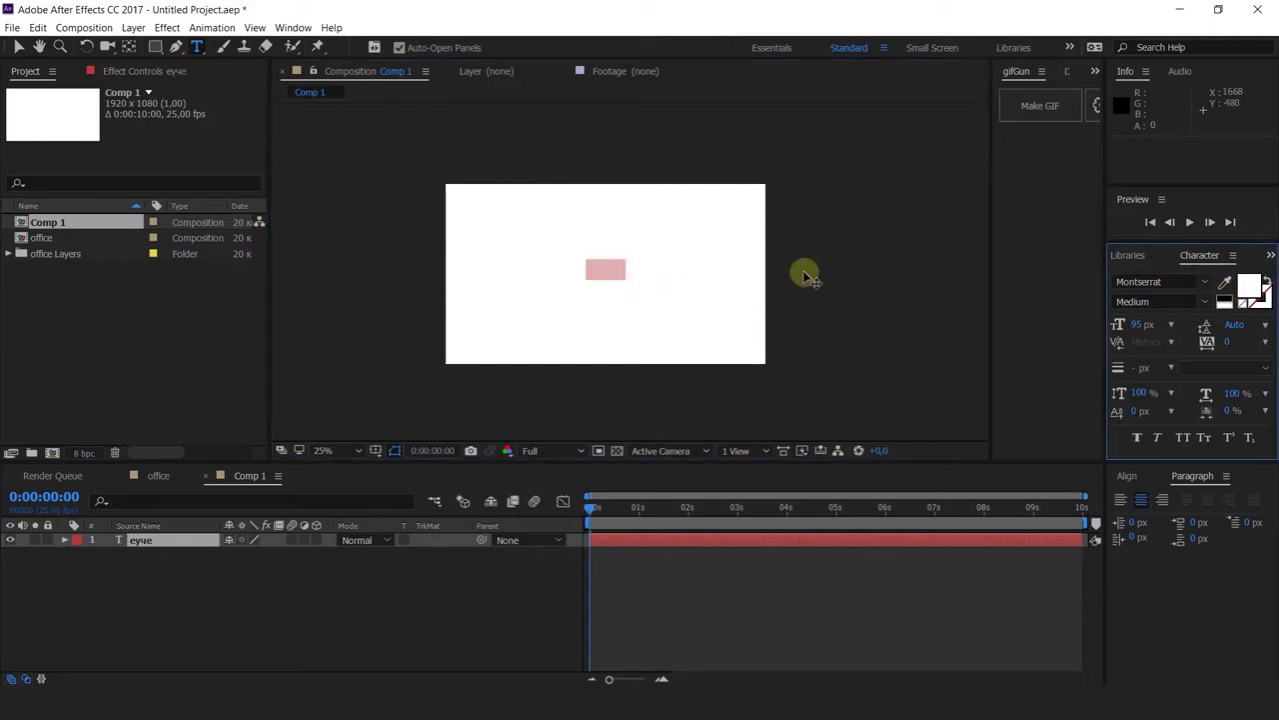
click(1226, 301)
drag(626, 270, 505, 257)
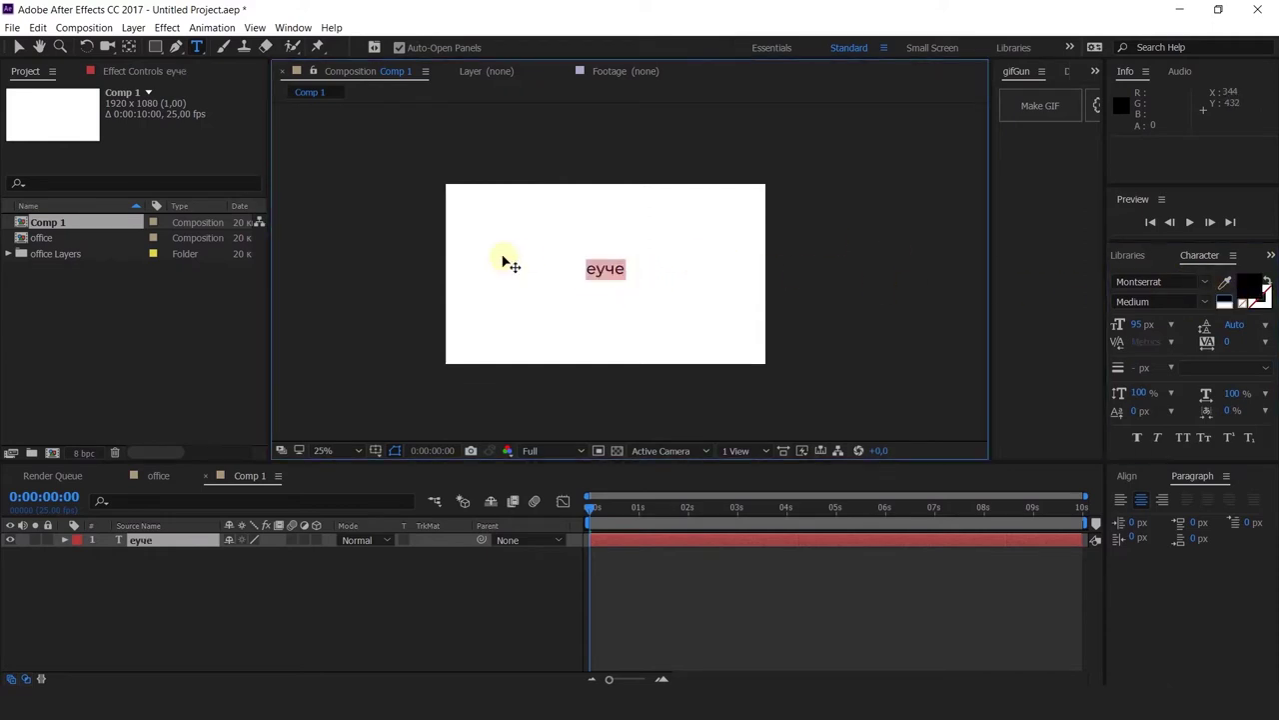
text(коко)
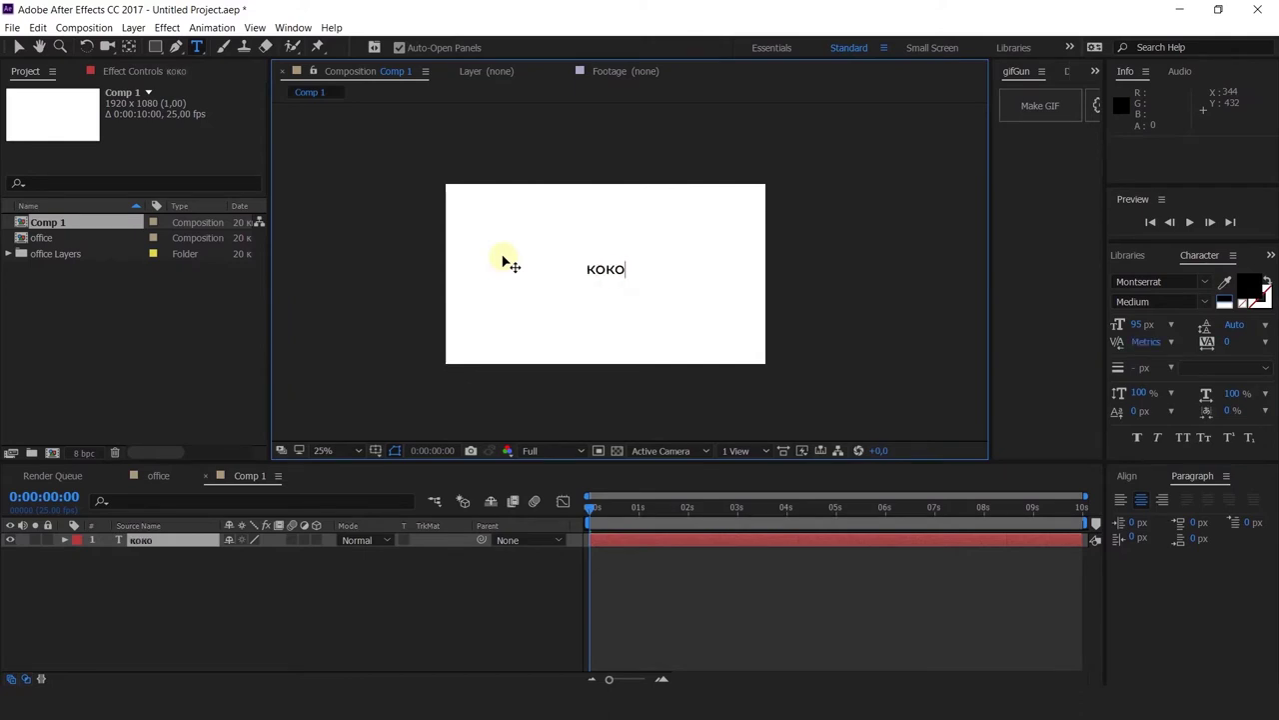
Step: Move the коко text layer to about position 940, 600 in the composition
click(139, 540)
scroll(637, 292, up, 1)
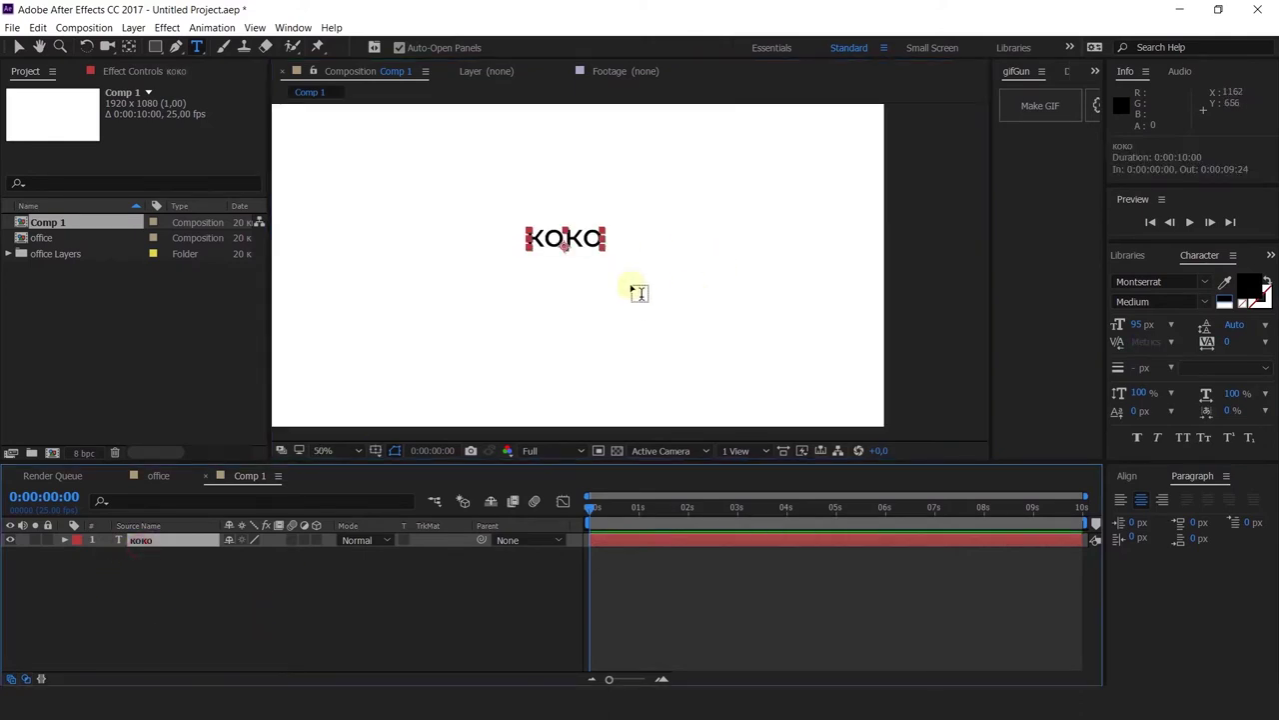
drag(694, 294, 726, 297)
click(697, 262)
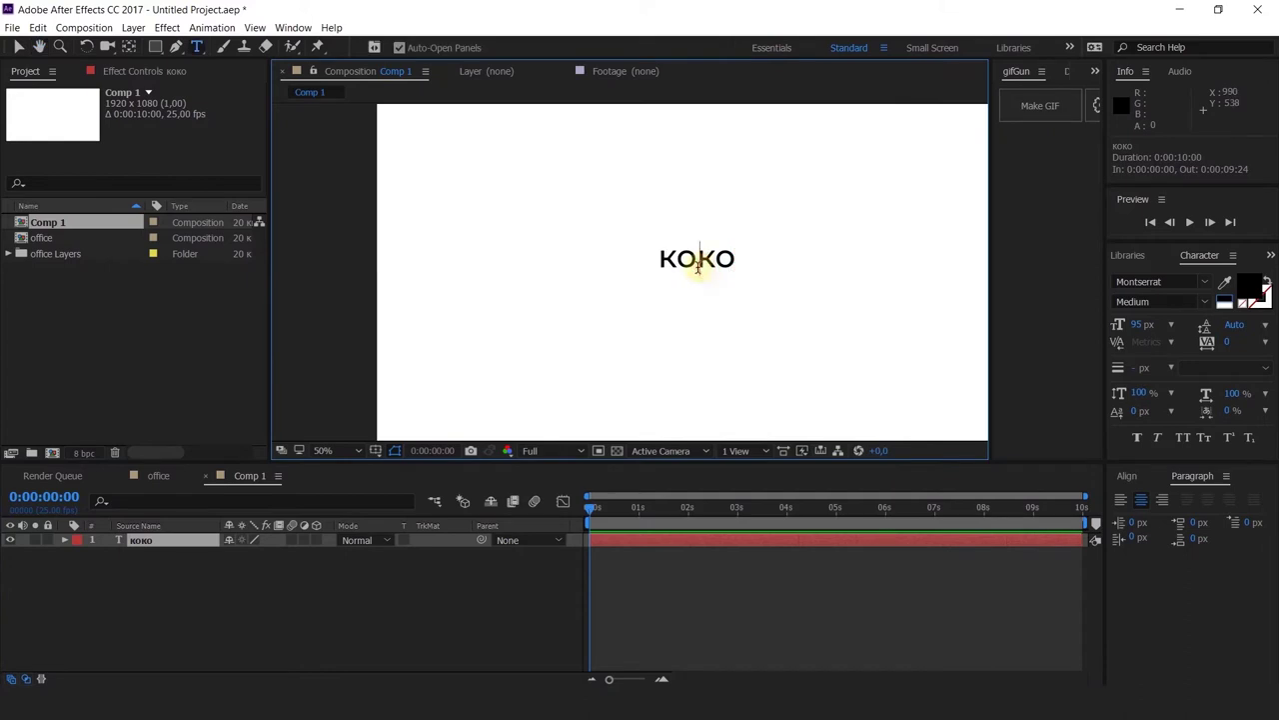
click(128, 544)
key(v)
mouse_move(707, 257)
mouse_down()
mouse_move(719, 276)
mouse_move(622, 255)
mouse_move(677, 306)
mouse_move(626, 320)
mouse_move(700, 249)
mouse_up()
scroll(634, 263, up, 2)
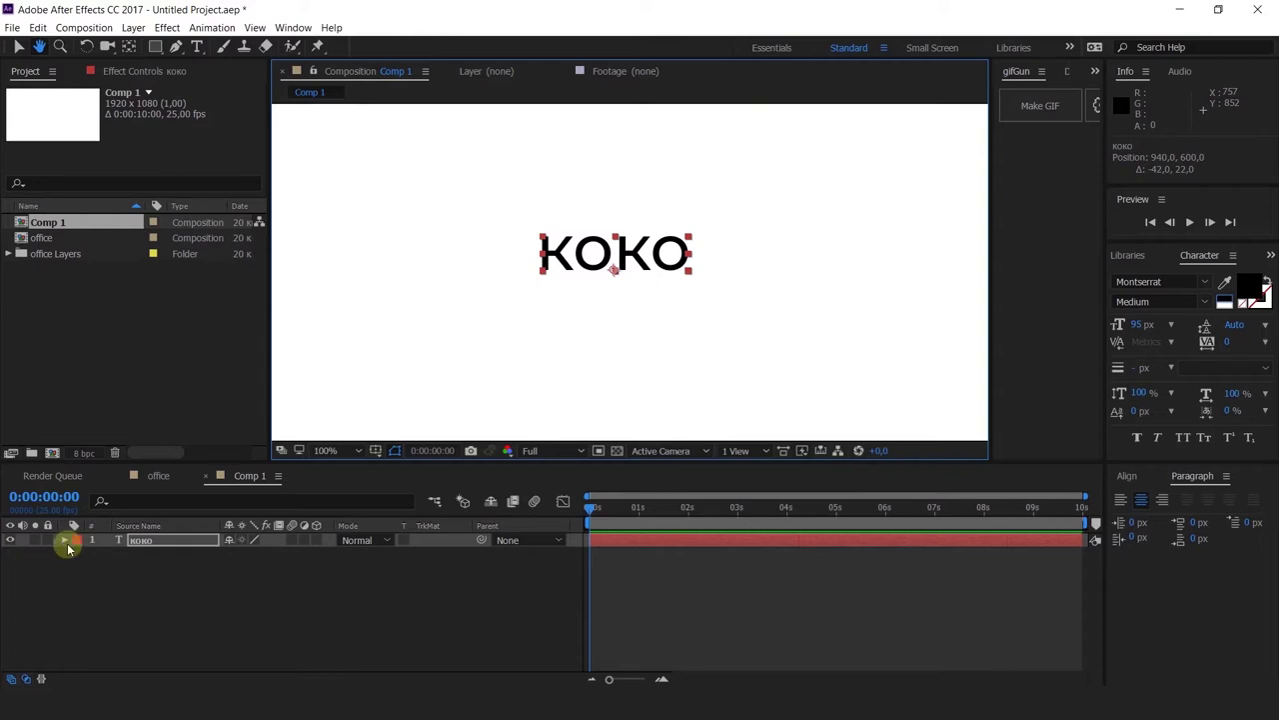
key(v)
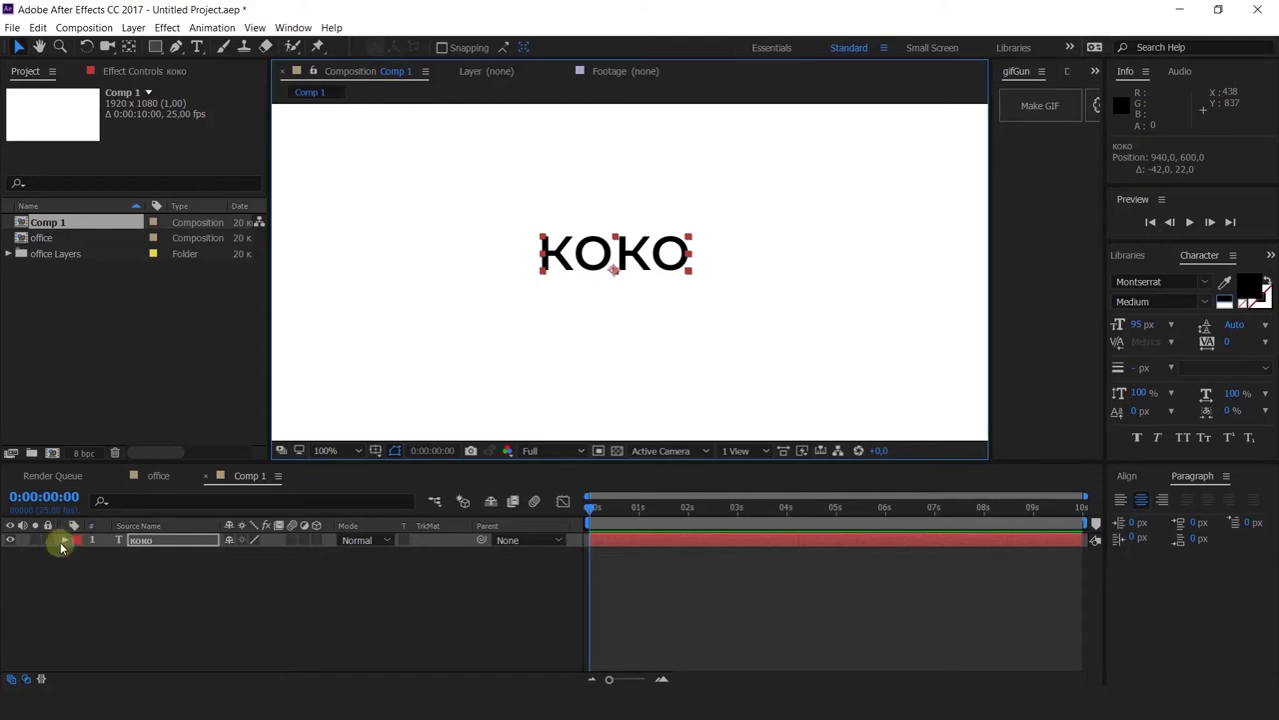
Step: Expand the text layer's Transform properties and examine its anchor point up close in the composition
click(63, 541)
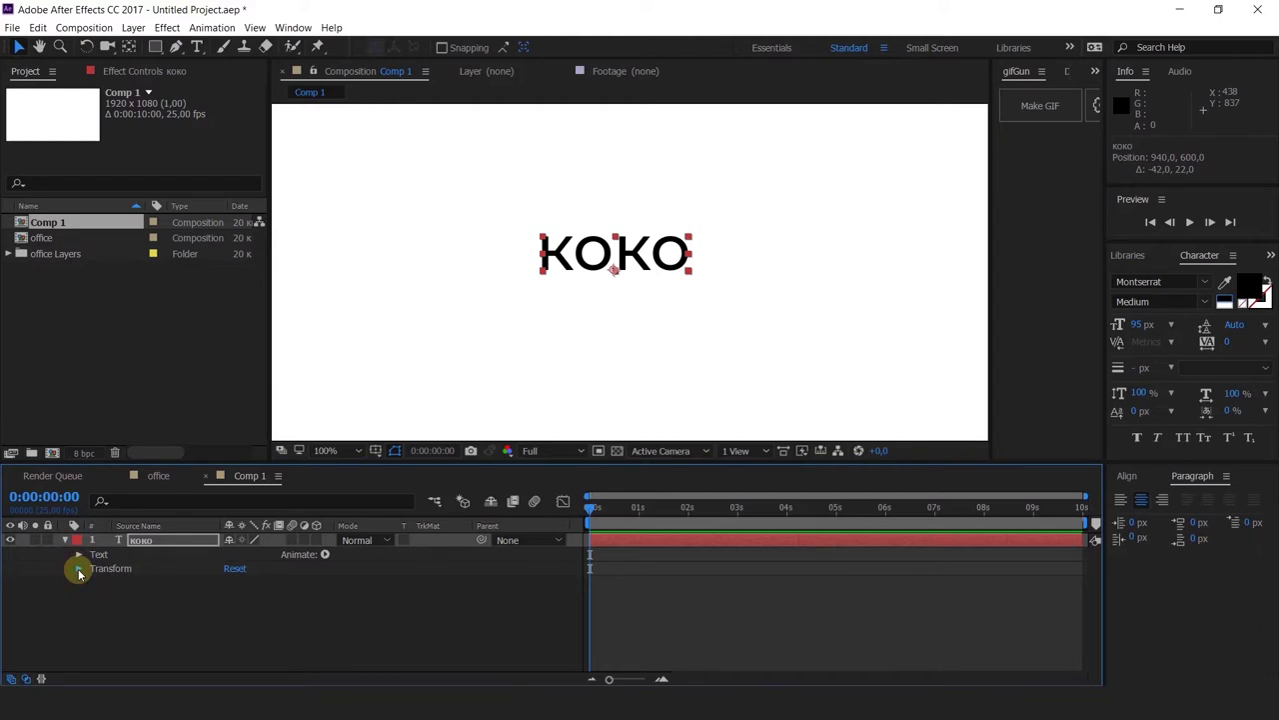
click(79, 568)
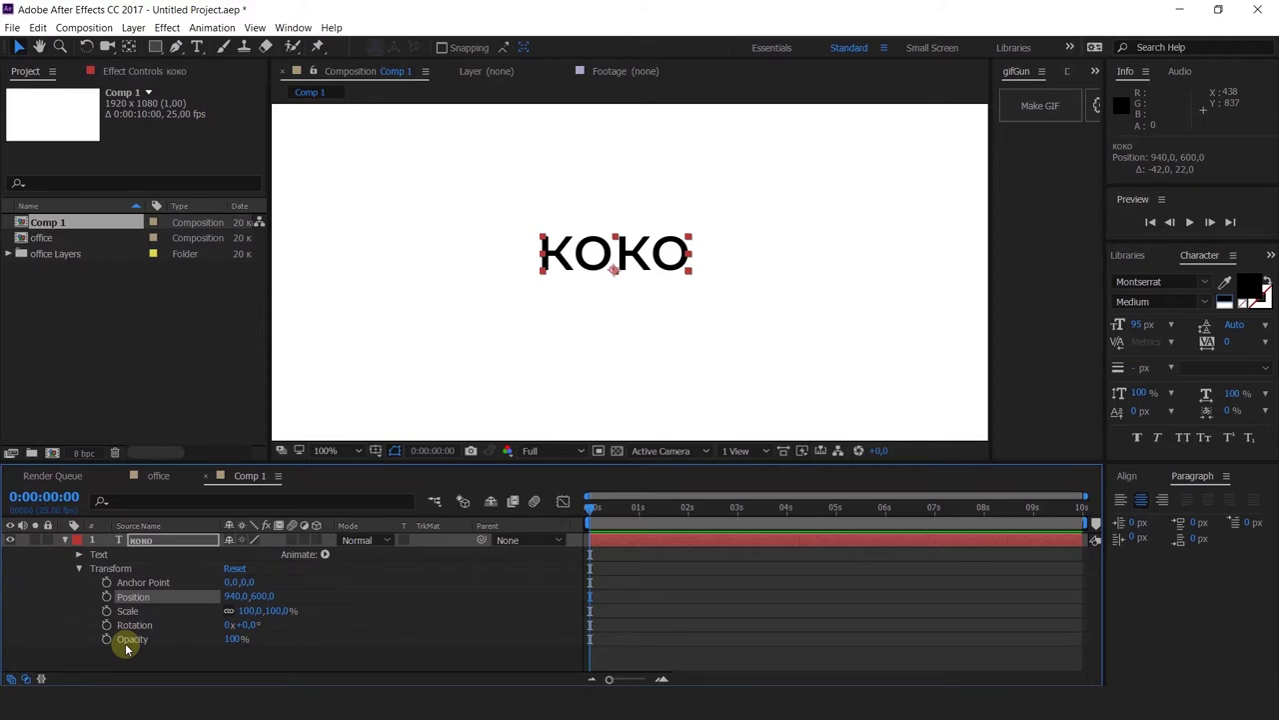
click(160, 586)
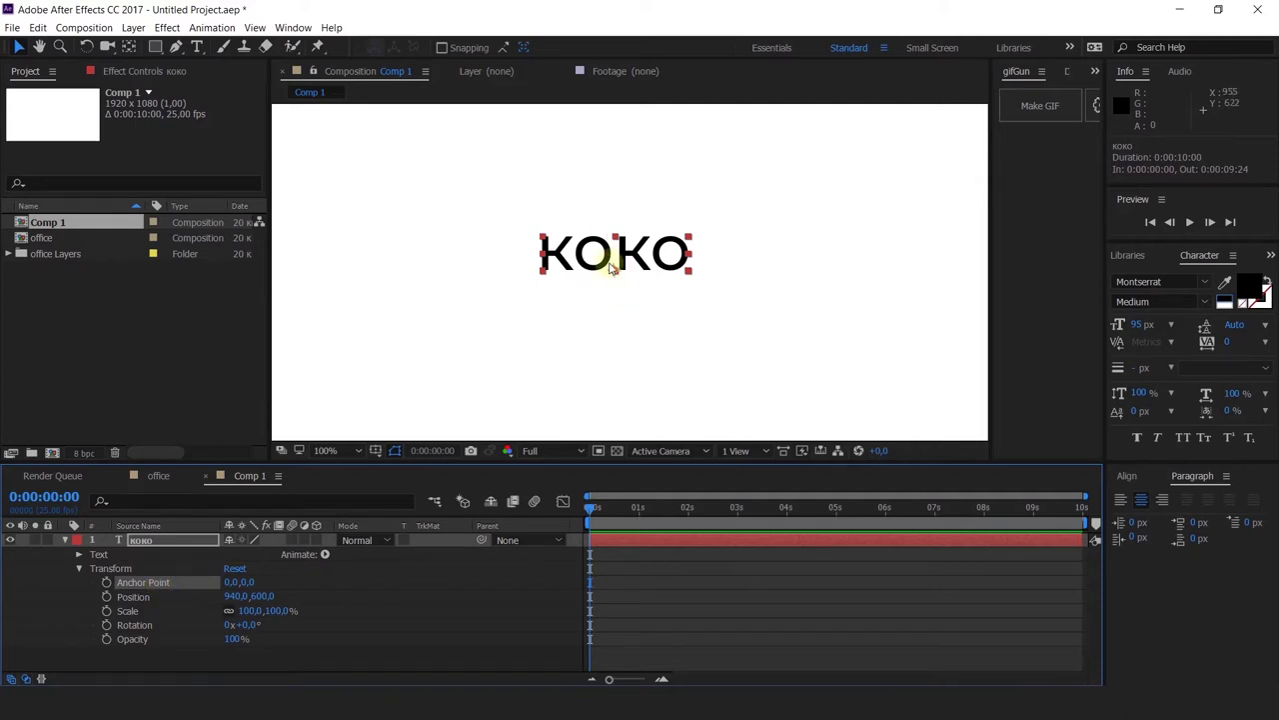
key(period)
key(period)
key(period)
key(period)
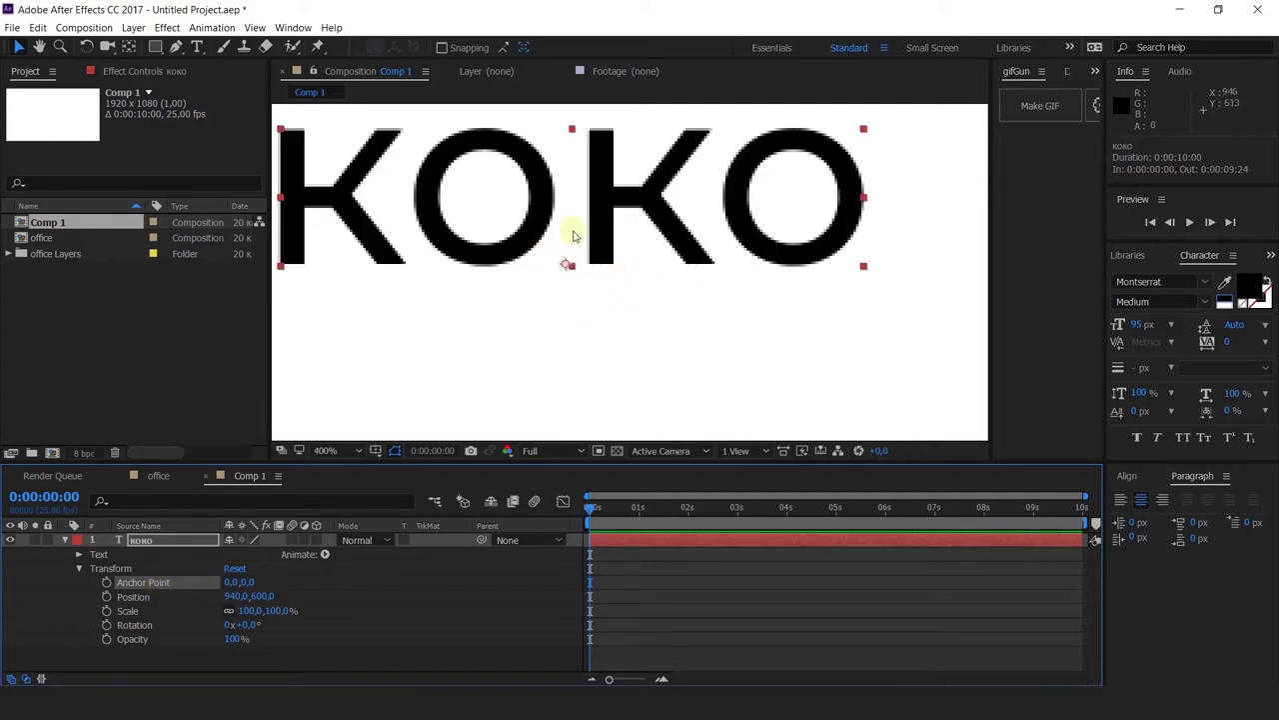
key(comma)
key(comma)
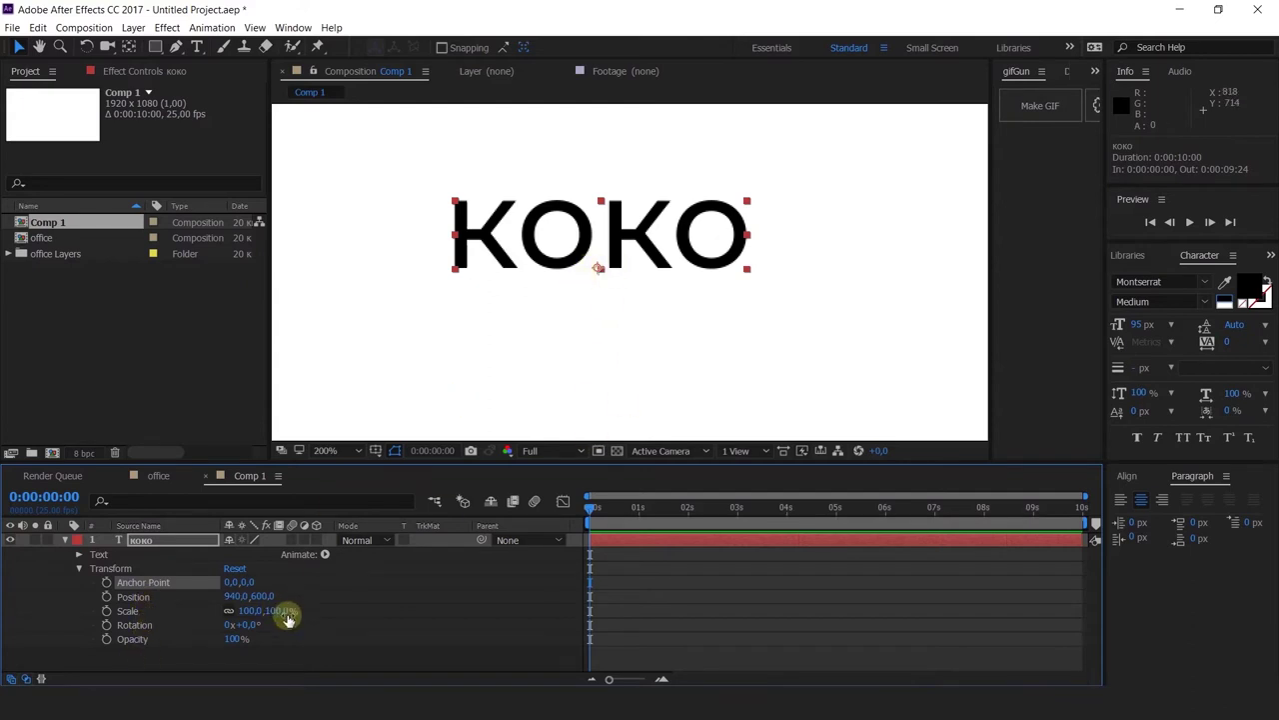
Step: Try rotating the text layer about its default anchor point and undo the rotation
click(249, 624)
mouse_move(250, 624)
mouse_down()
mouse_move(397, 626)
mouse_move(260, 582)
mouse_move(126, 620)
mouse_move(313, 593)
mouse_move(214, 620)
mouse_move(413, 571)
mouse_move(229, 623)
mouse_move(293, 608)
mouse_move(229, 585)
mouse_move(237, 605)
mouse_up()
key(ctrl+z)
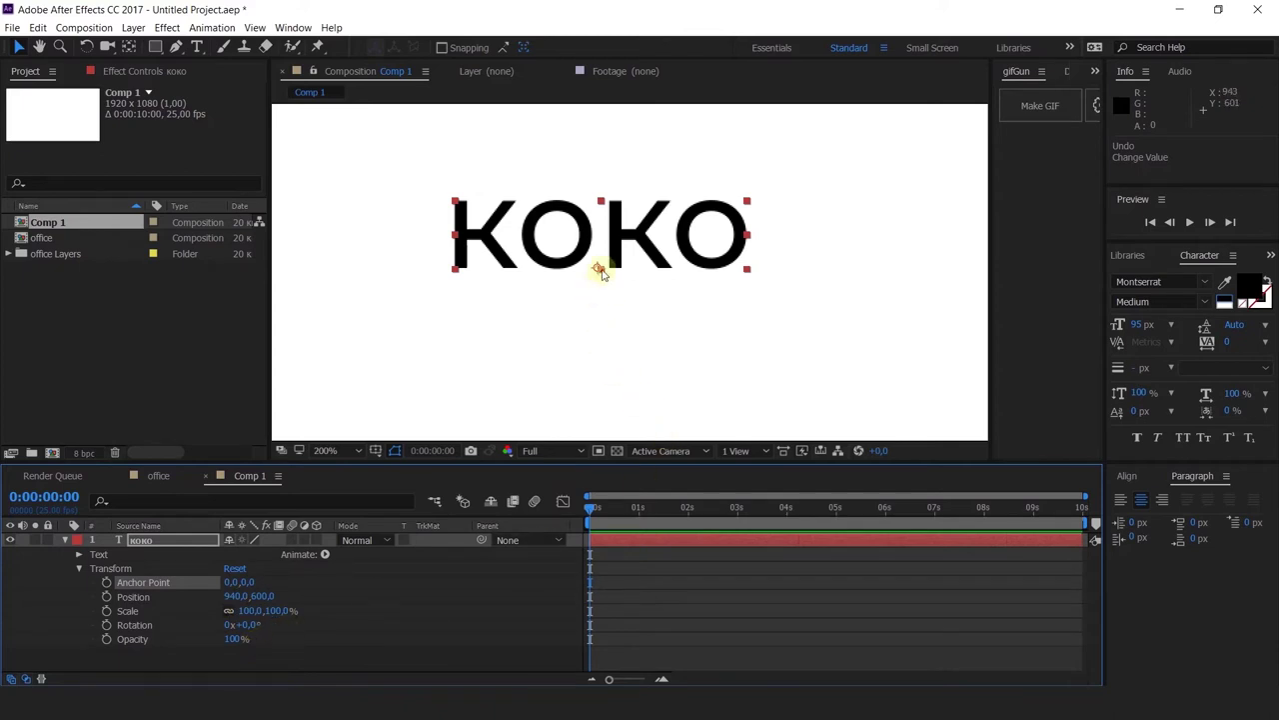
Step: Move the text layer's anchor point to the lower-left corner of the word with the Pan Behind tool
click(129, 47)
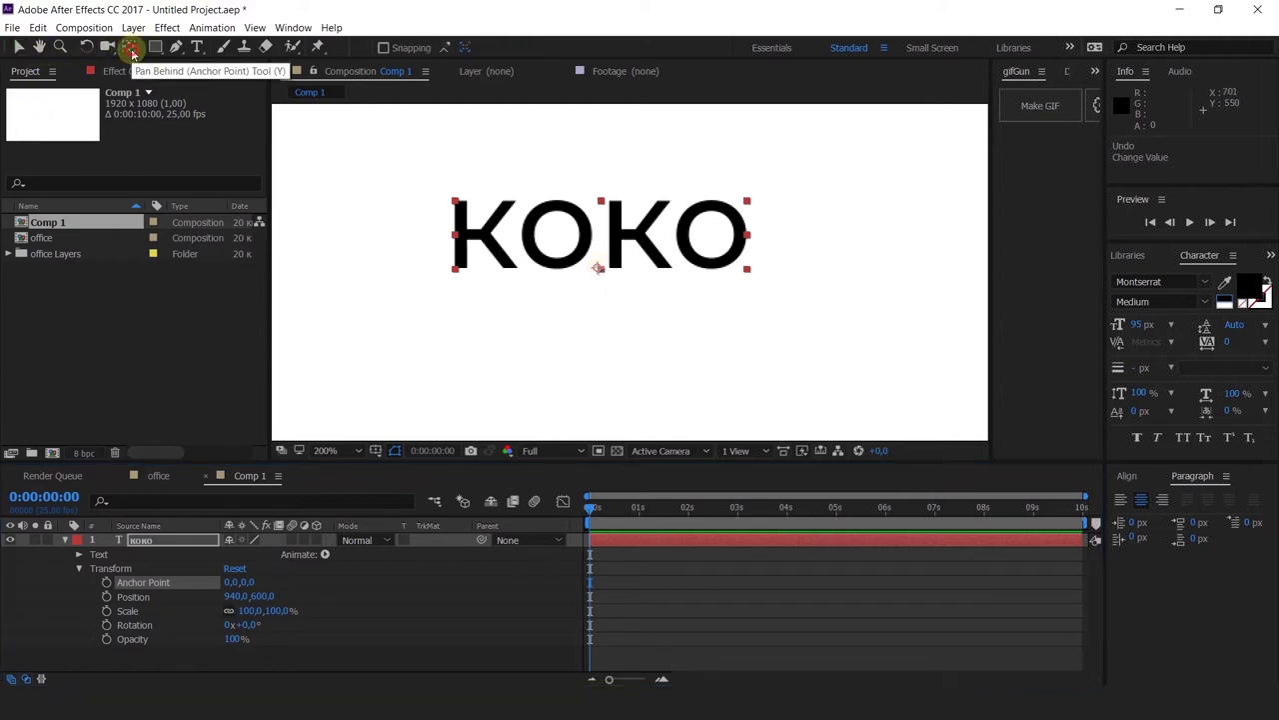
click(600, 270)
drag(513, 243, 740, 213)
drag(740, 264, 450, 266)
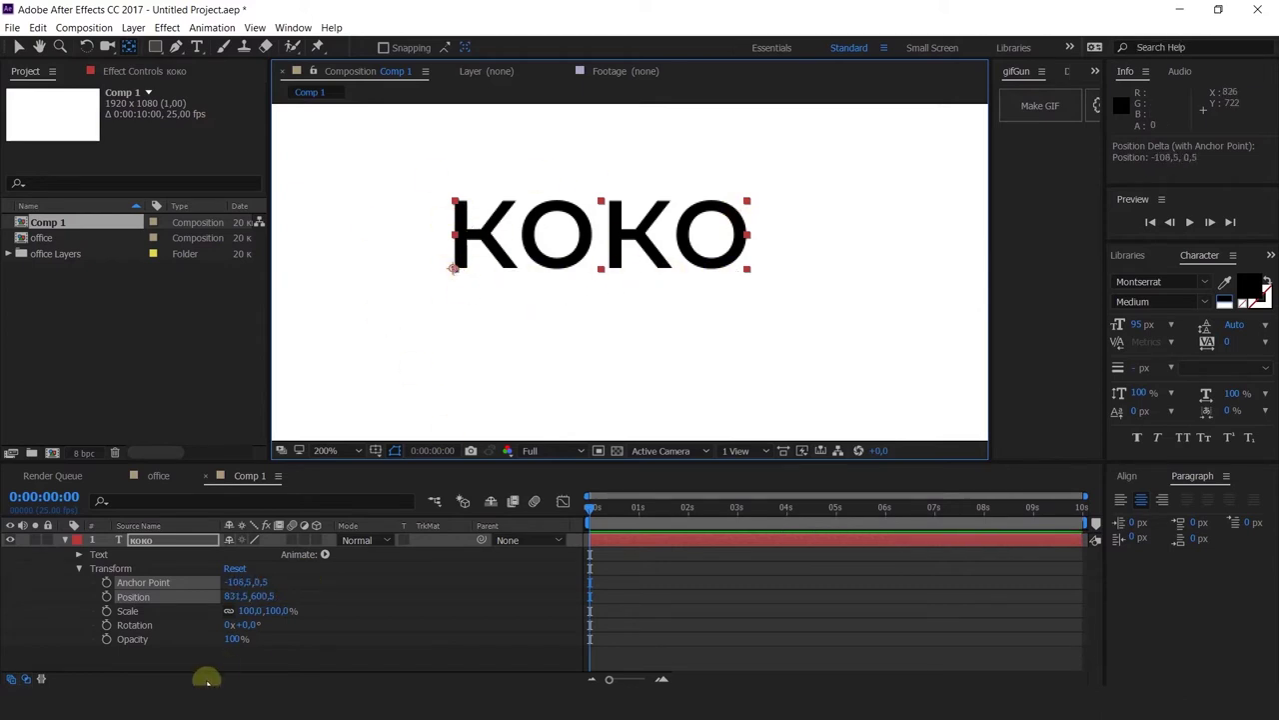
Step: Try rotating the text layer to 342° about its corner anchor point, and undo both the rotation and the anchor point moves
click(337, 622)
drag(241, 622, 405, 482)
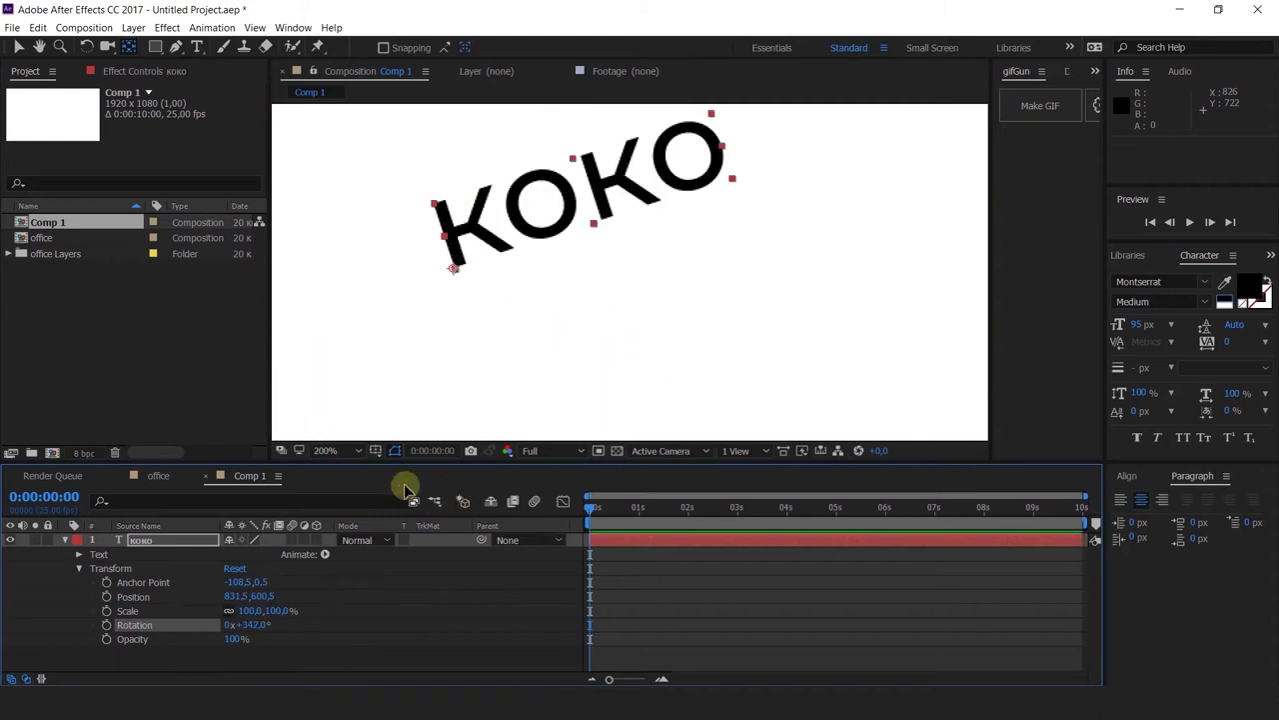
key(ctrl+z)
key(ctrl+z)
key(ctrl+z)
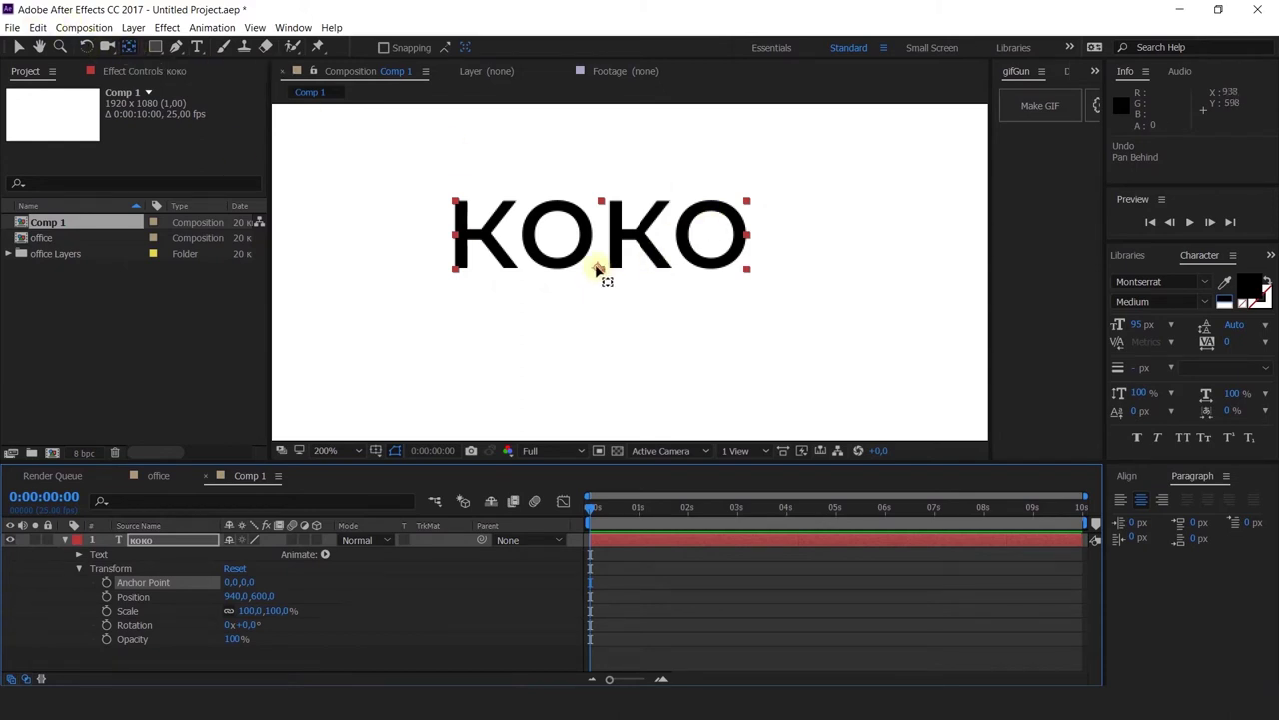
Step: Move the text layer's anchor point around the word's corners, ending at the lower-left corner at about -107, 0.6
drag(598, 270, 461, 200)
drag(458, 200, 749, 203)
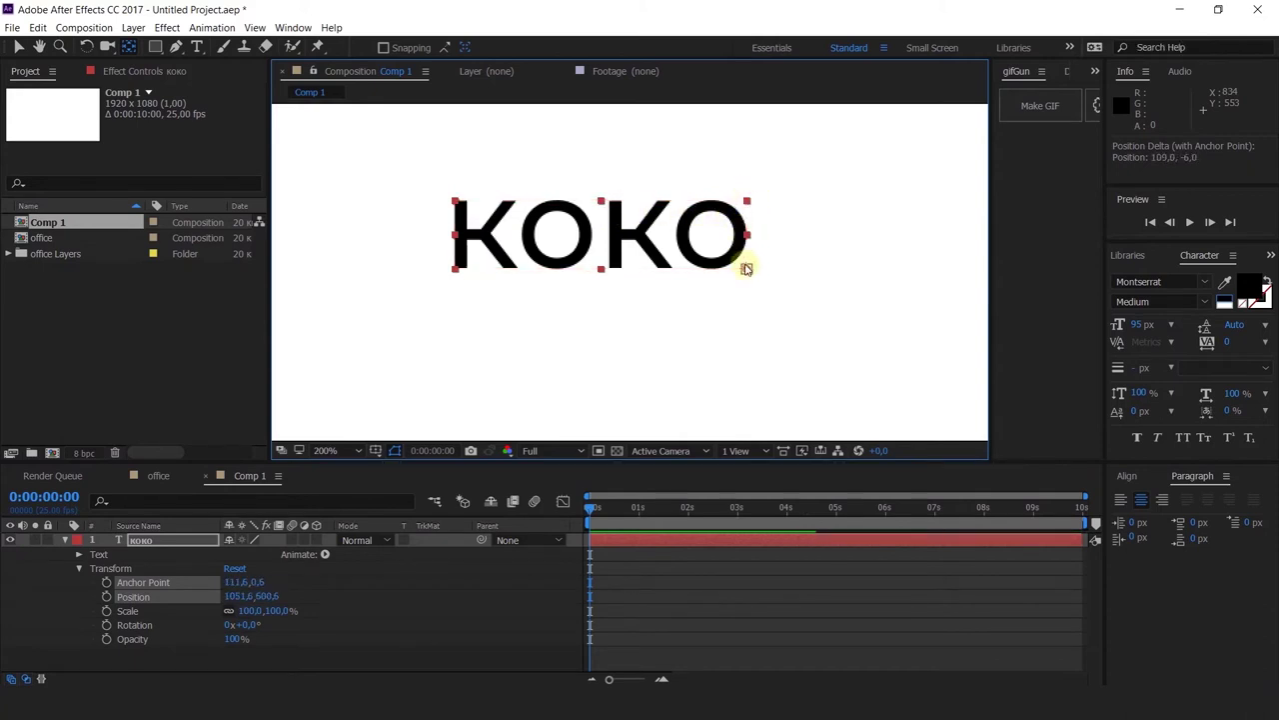
drag(714, 271, 454, 266)
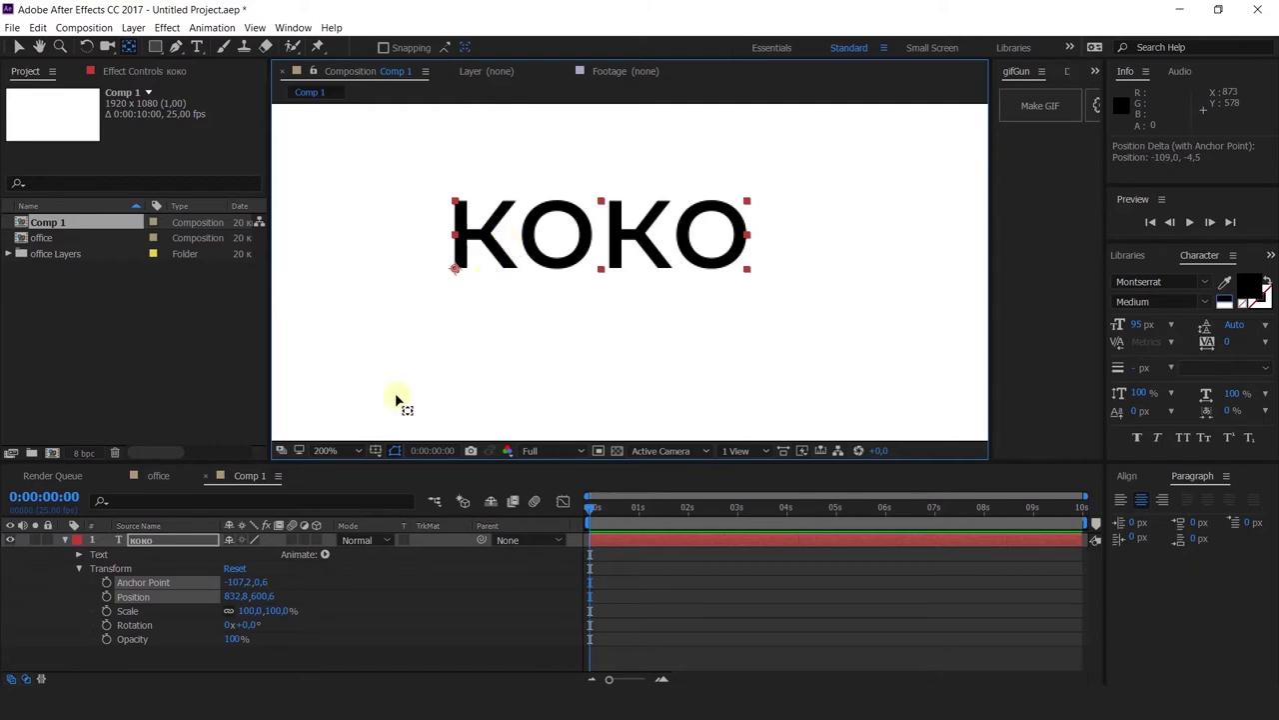
Step: Try changing the text layer's Position values and undo the changes
click(320, 622)
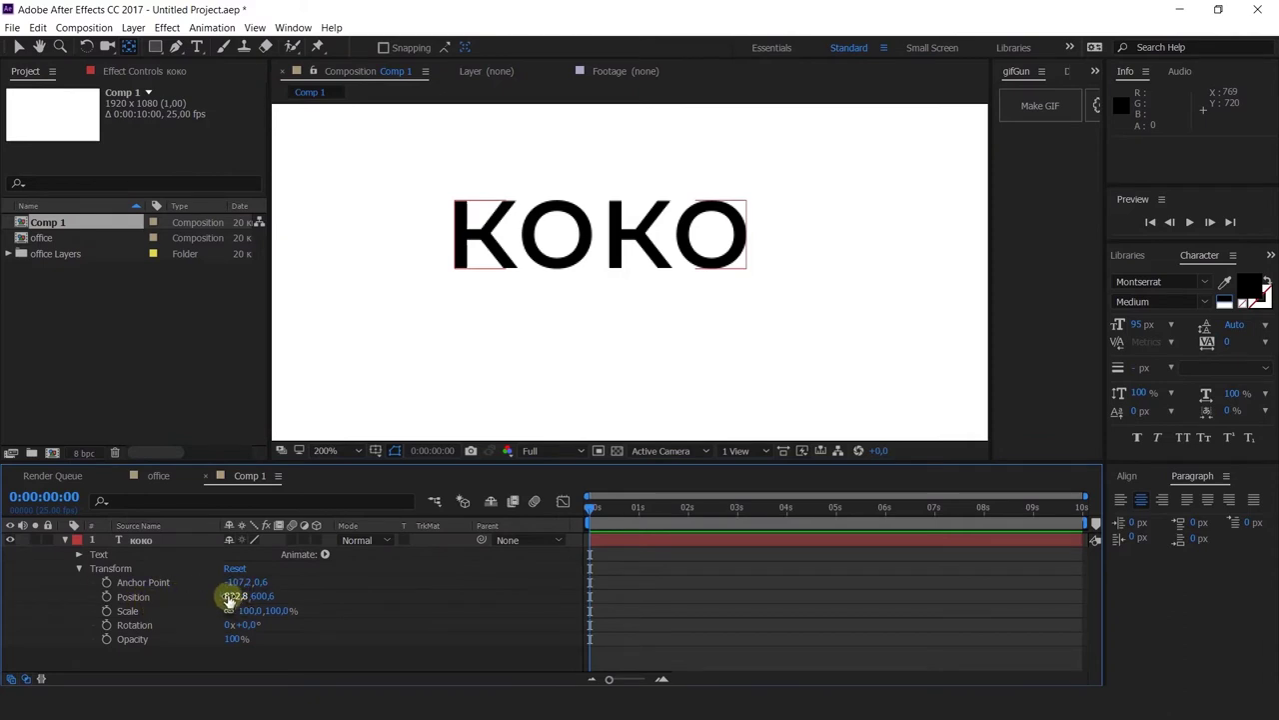
drag(235, 596, 229, 646)
key(ctrl+z)
key(ctrl+z)
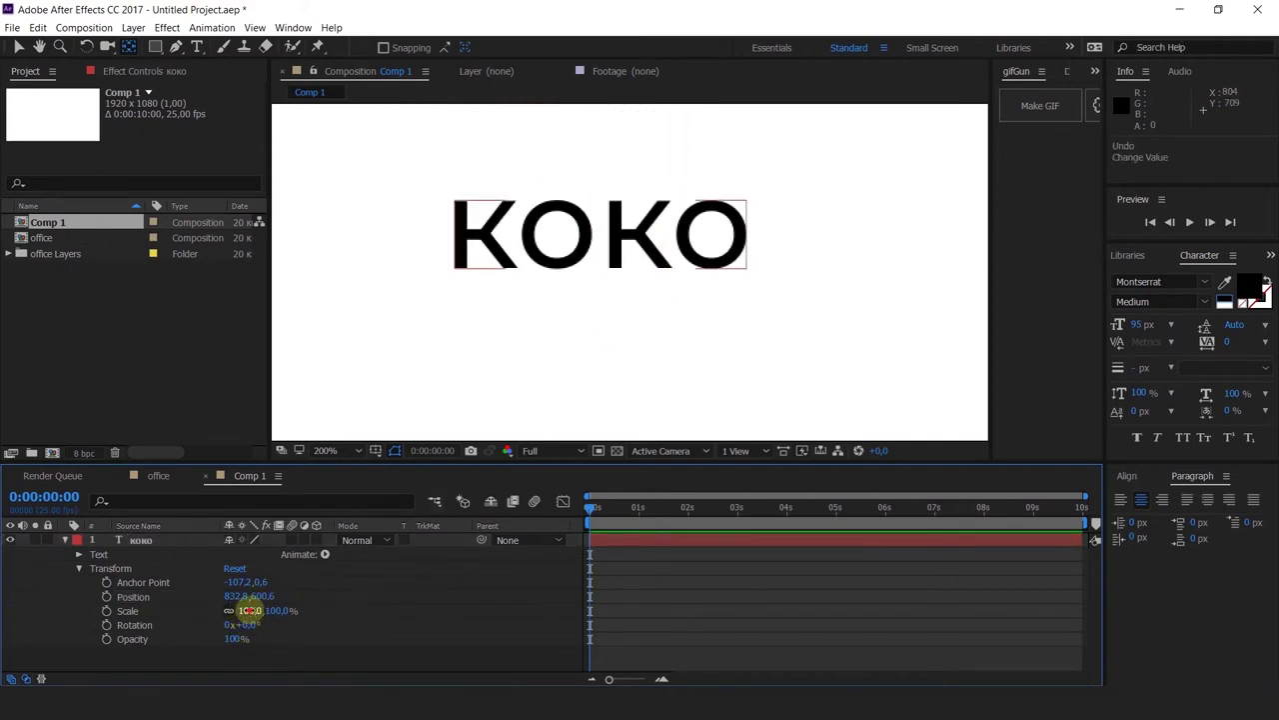
Step: Try scaling the text layer, including a vertical-only stretch to 223% with unlinked proportions, and undo the scaling
mouse_move(249, 611)
mouse_down()
mouse_move(272, 595)
mouse_move(208, 615)
mouse_move(286, 614)
mouse_move(255, 627)
mouse_up()
drag(240, 612, 221, 636)
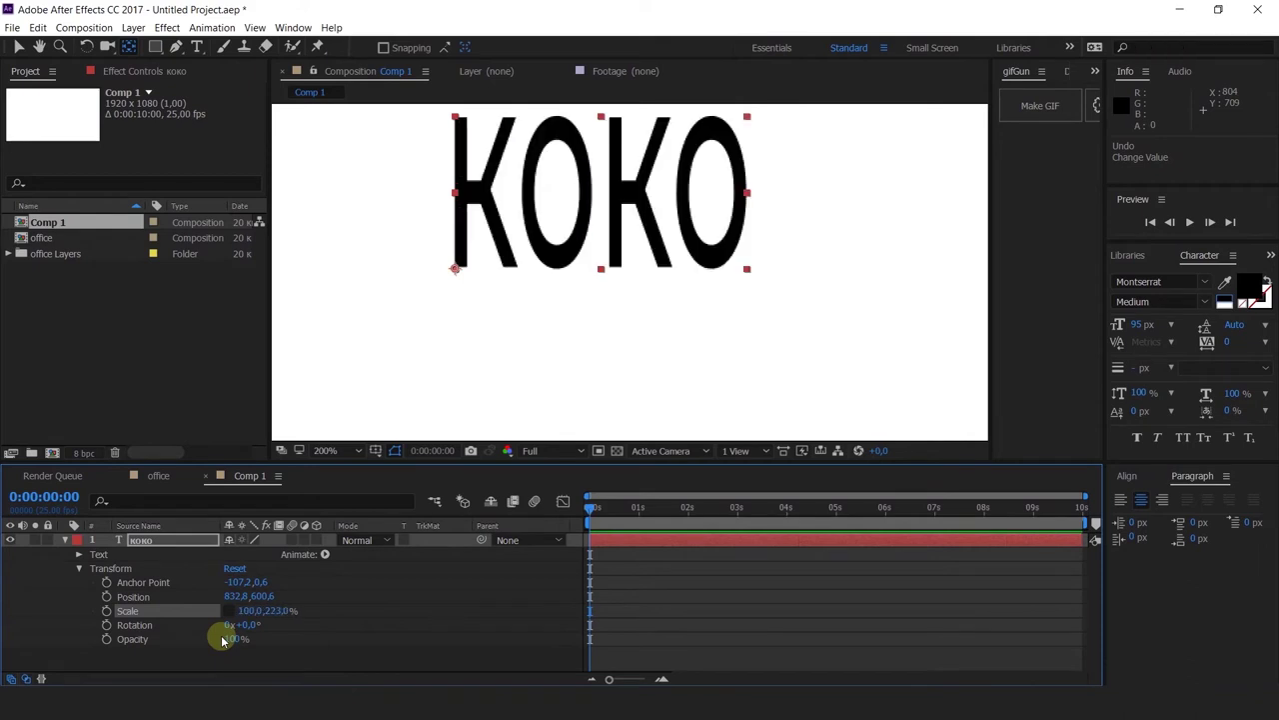
key(ctrl+z)
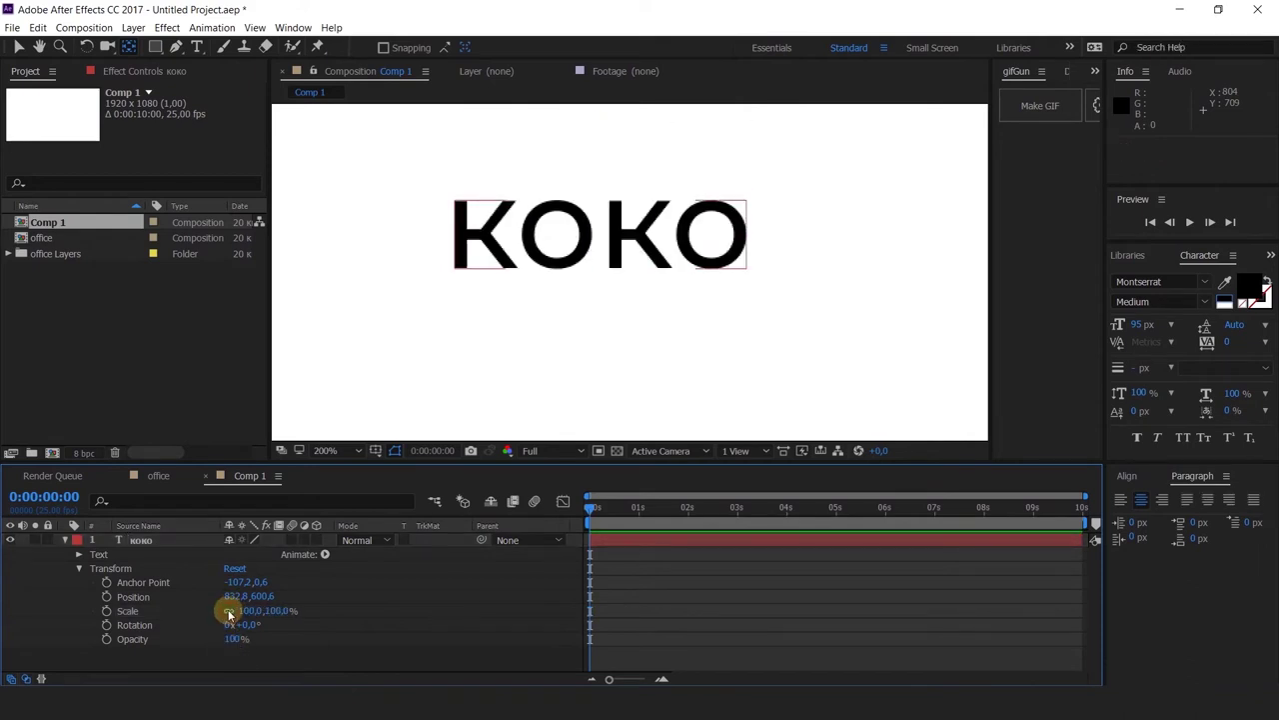
Step: Try rotating the text layer to about -44° around its lower-left anchor point, and undo the rotation
click(228, 610)
click(250, 616)
drag(246, 624, 260, 674)
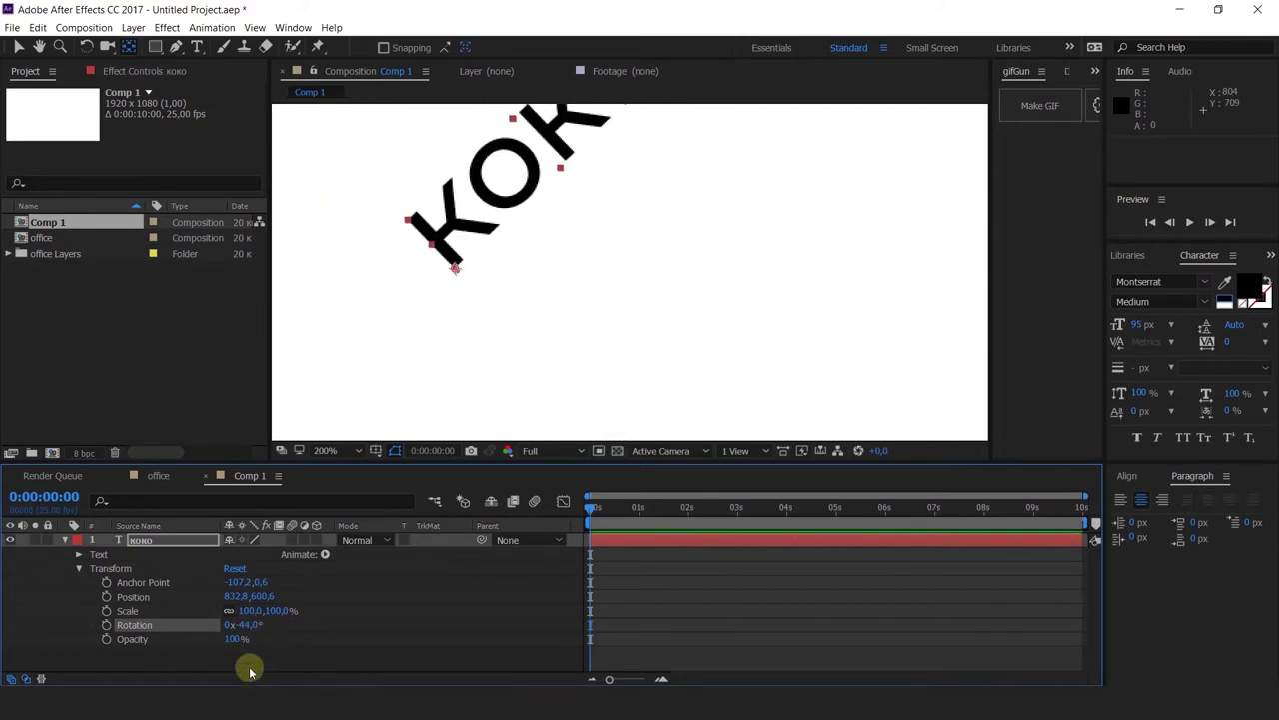
key(ctrl+z)
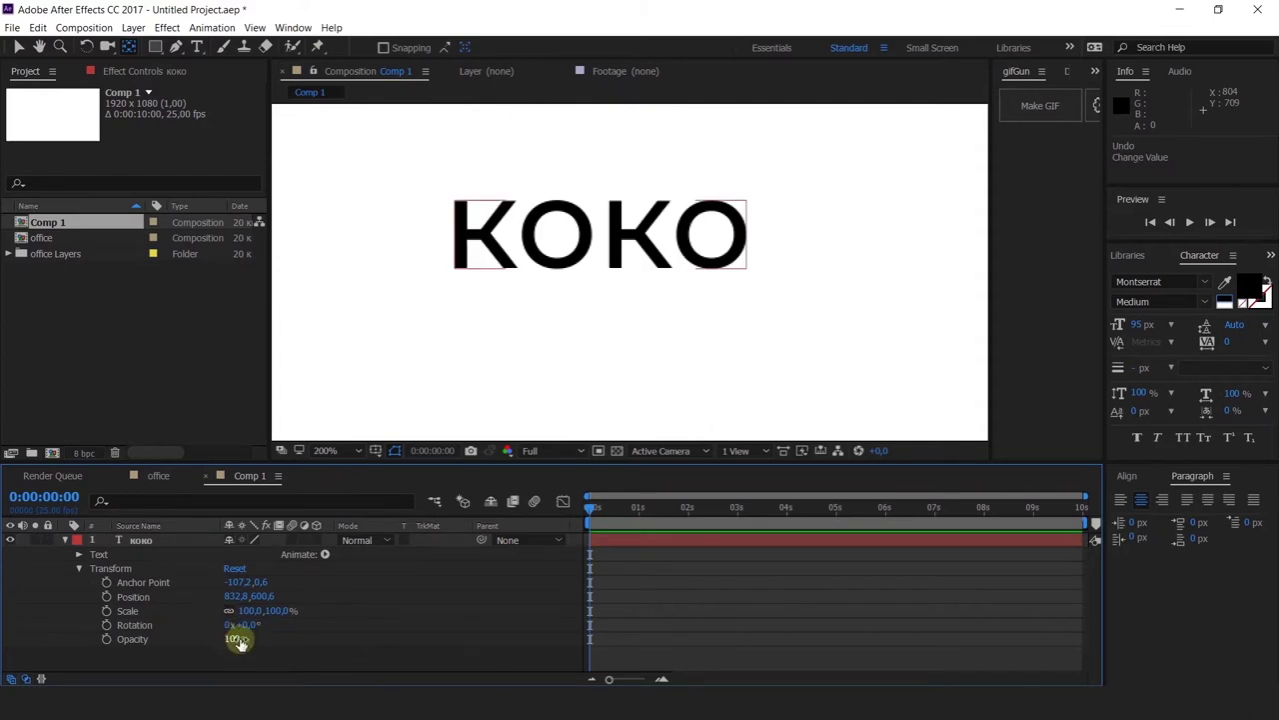
click(245, 663)
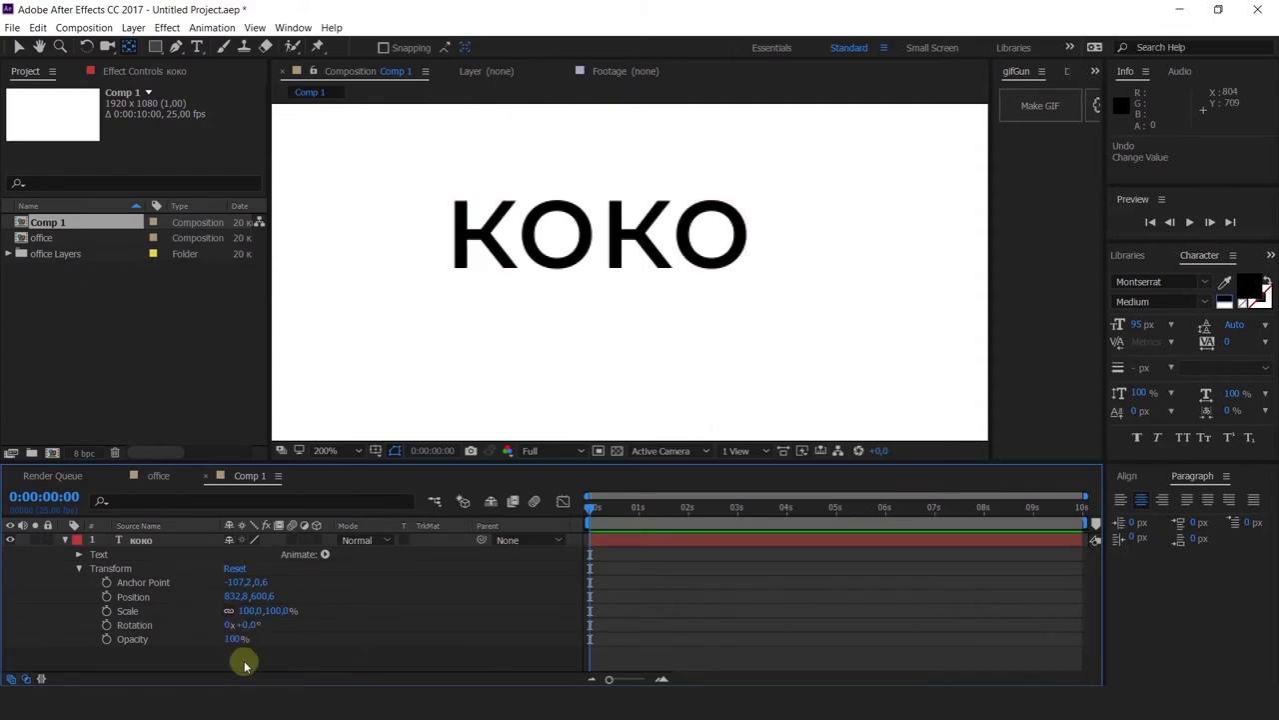
Step: Try giving the text layer's Rotation two full revolutions, and set the revolutions back to 0
click(229, 623)
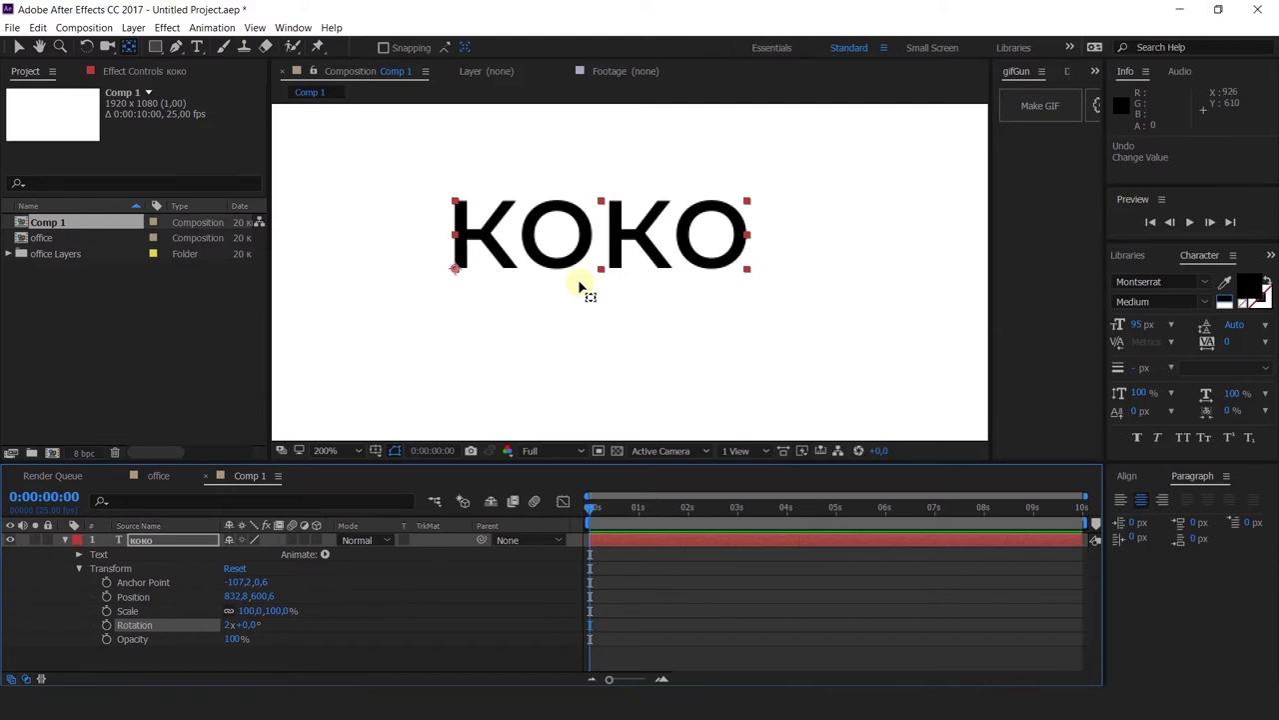
click(230, 625)
text(0)
click(240, 651)
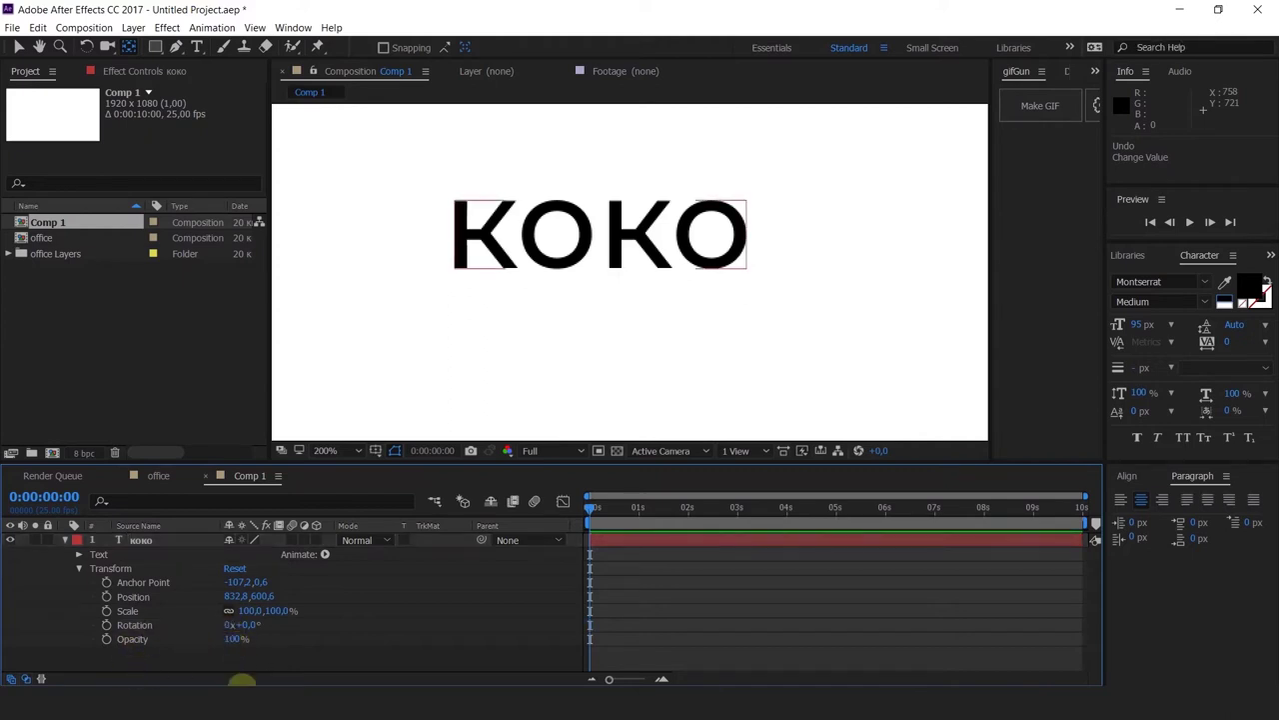
Step: Collapse the text layer's properties and show Anchor Point, Position, Rotation, Scale and Opacity one at a time
click(132, 638)
drag(322, 627, 420, 606)
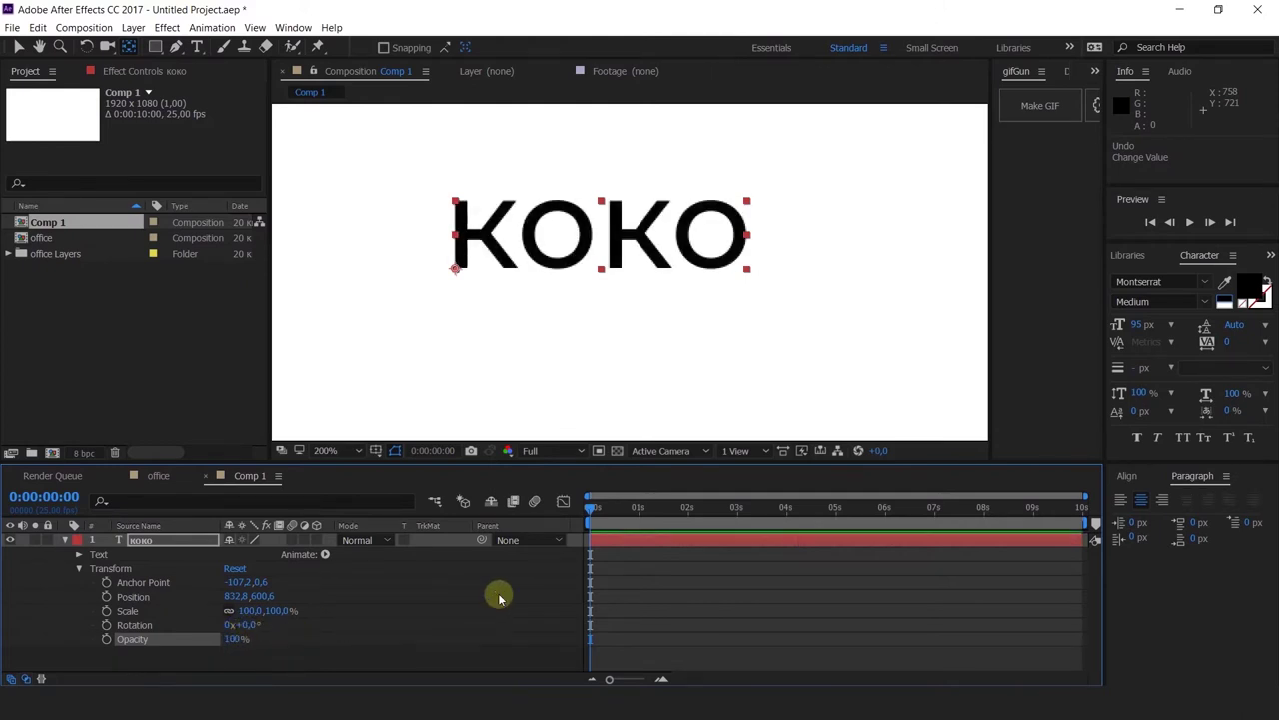
click(164, 540)
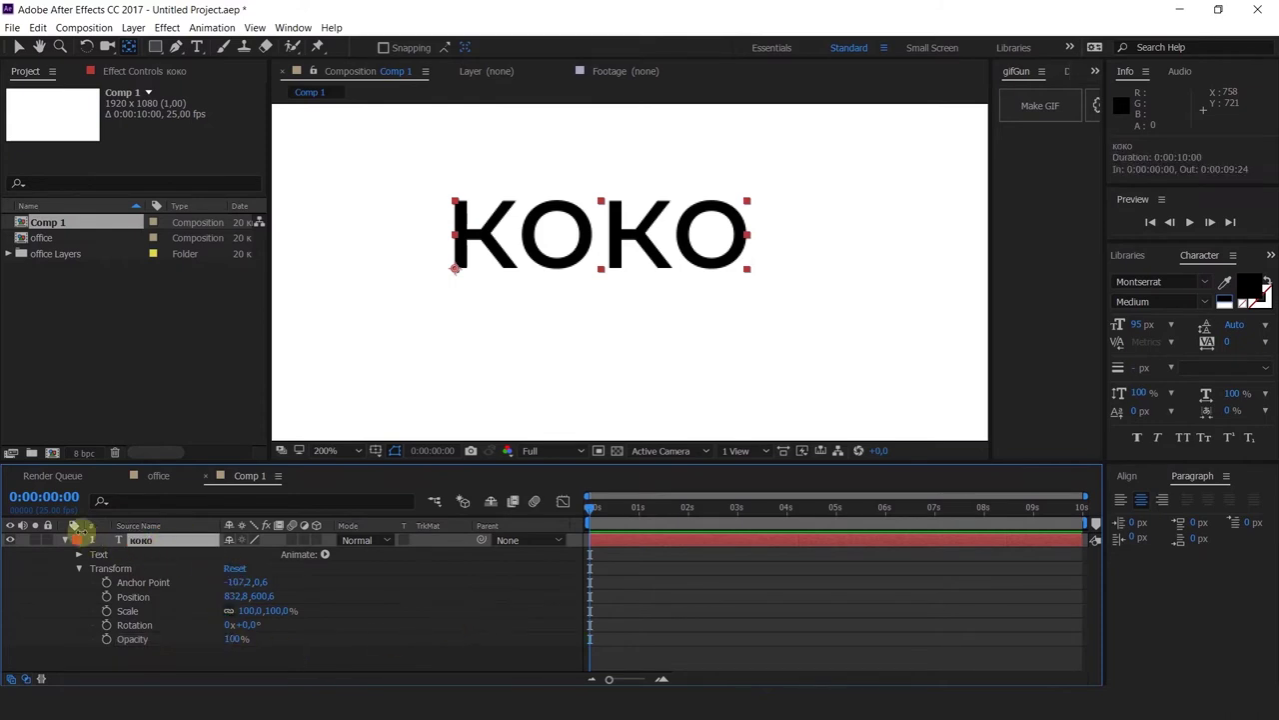
click(65, 540)
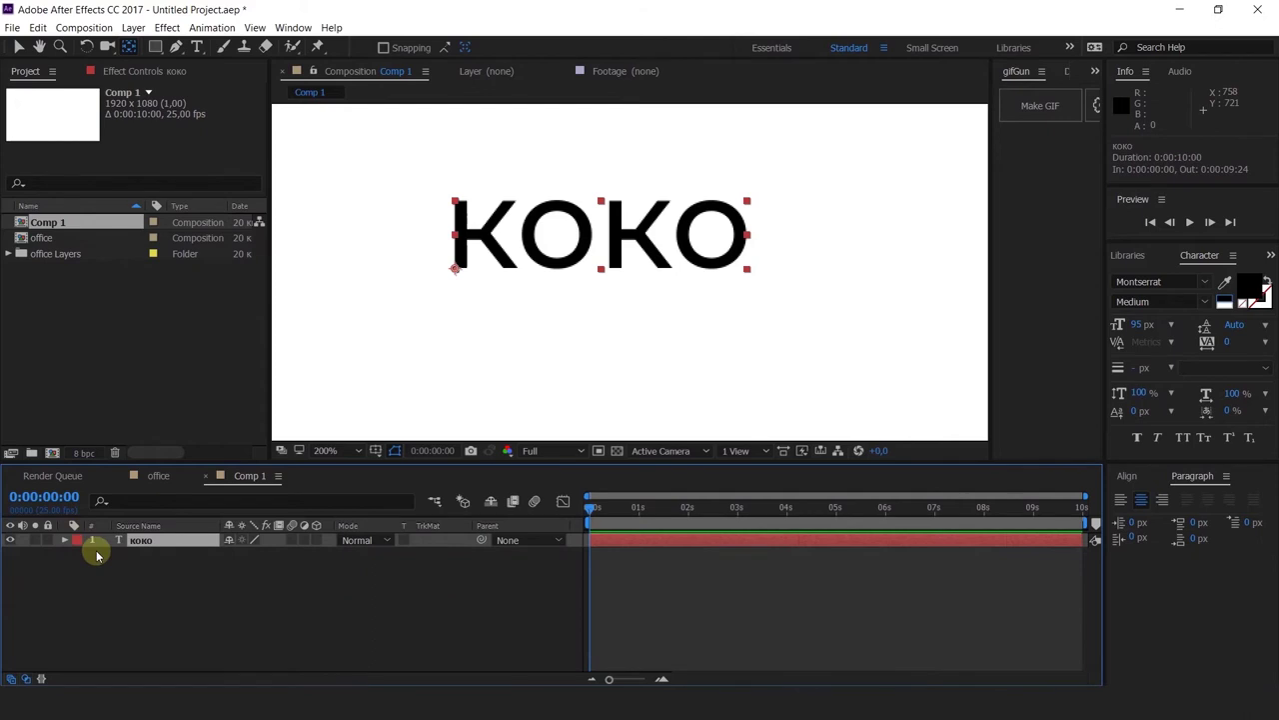
key(a)
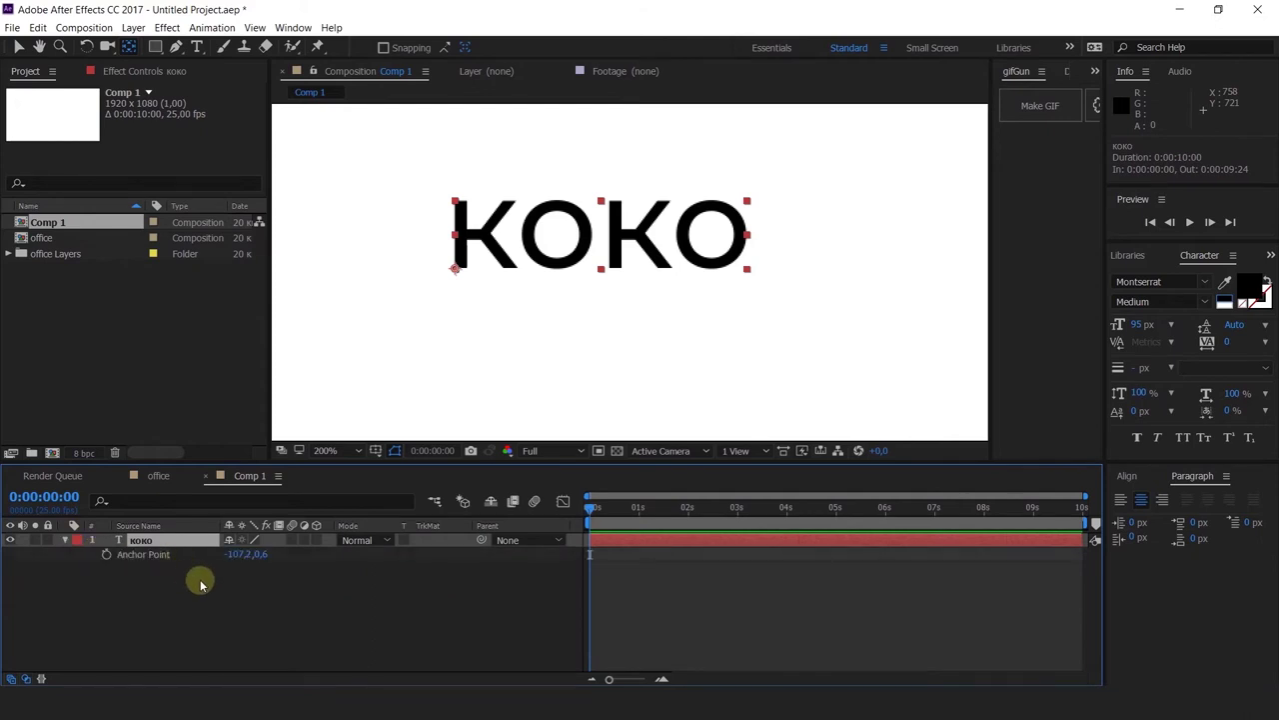
key(p)
key(r)
key(s)
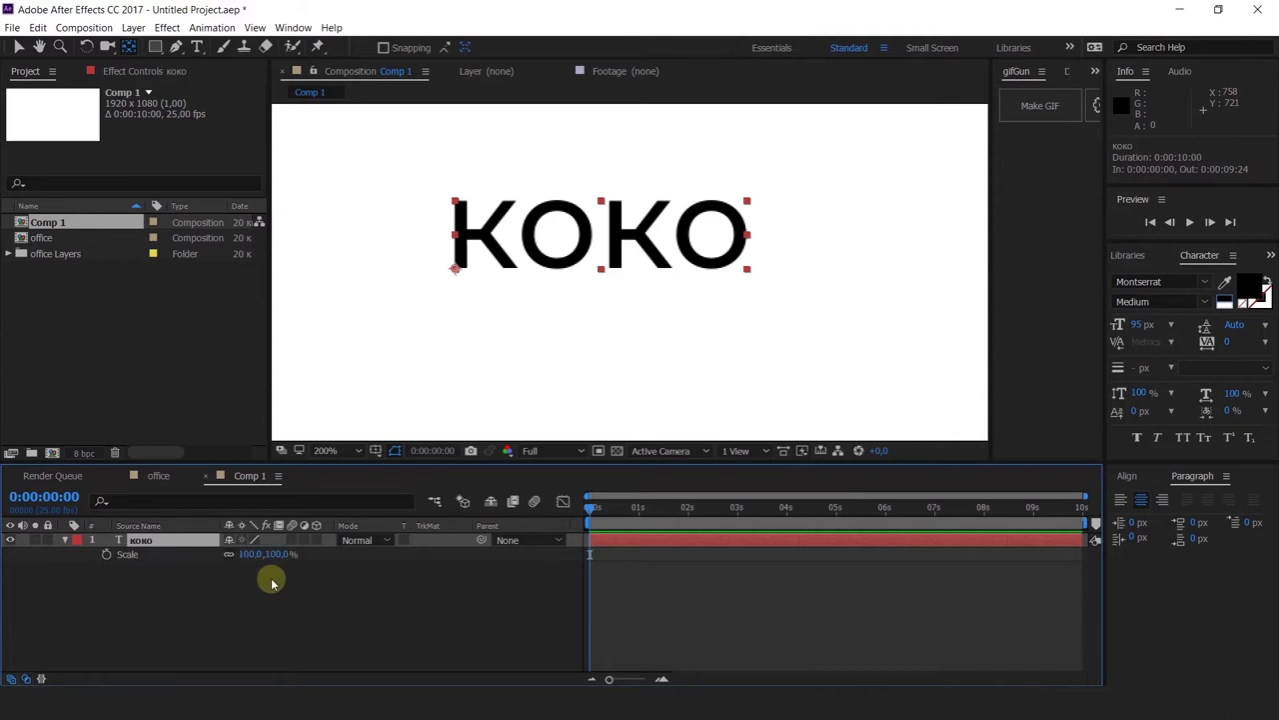
key(t)
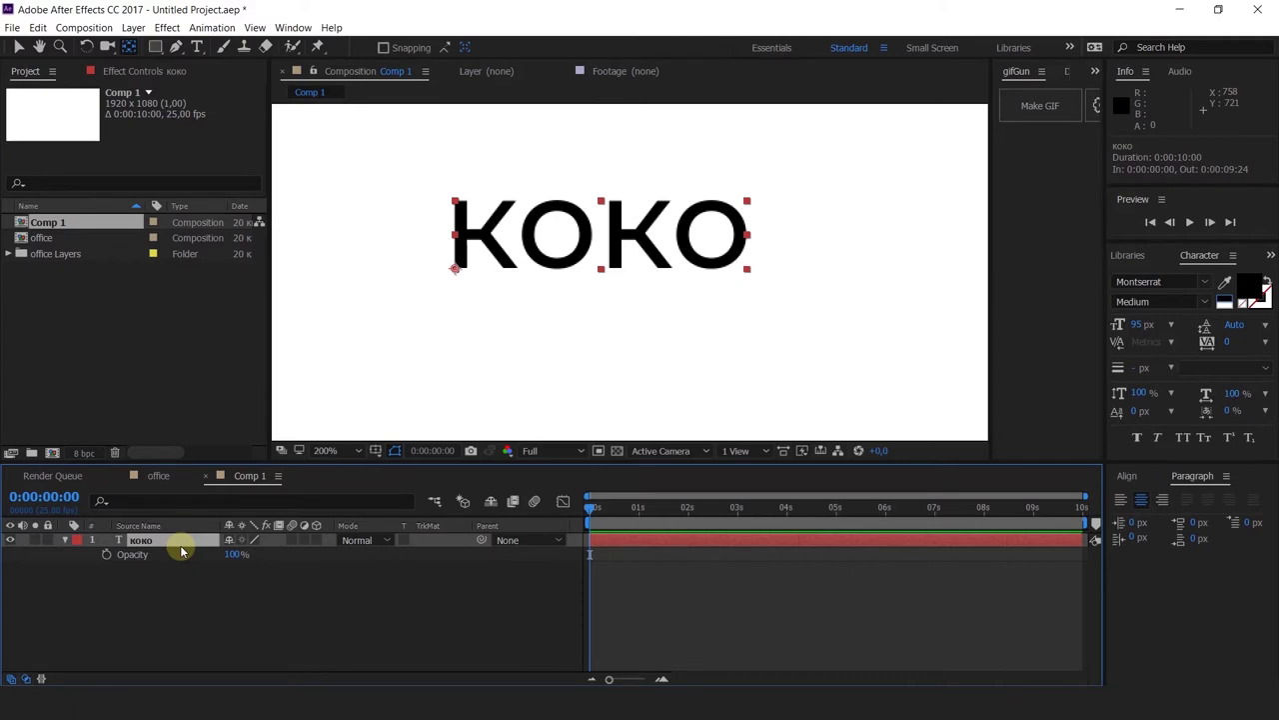
Step: Keyframe the text layer's Position at the start, and move the text diagonally to about 957.8, 651.6 at 0:00:00:12
key(p)
click(108, 555)
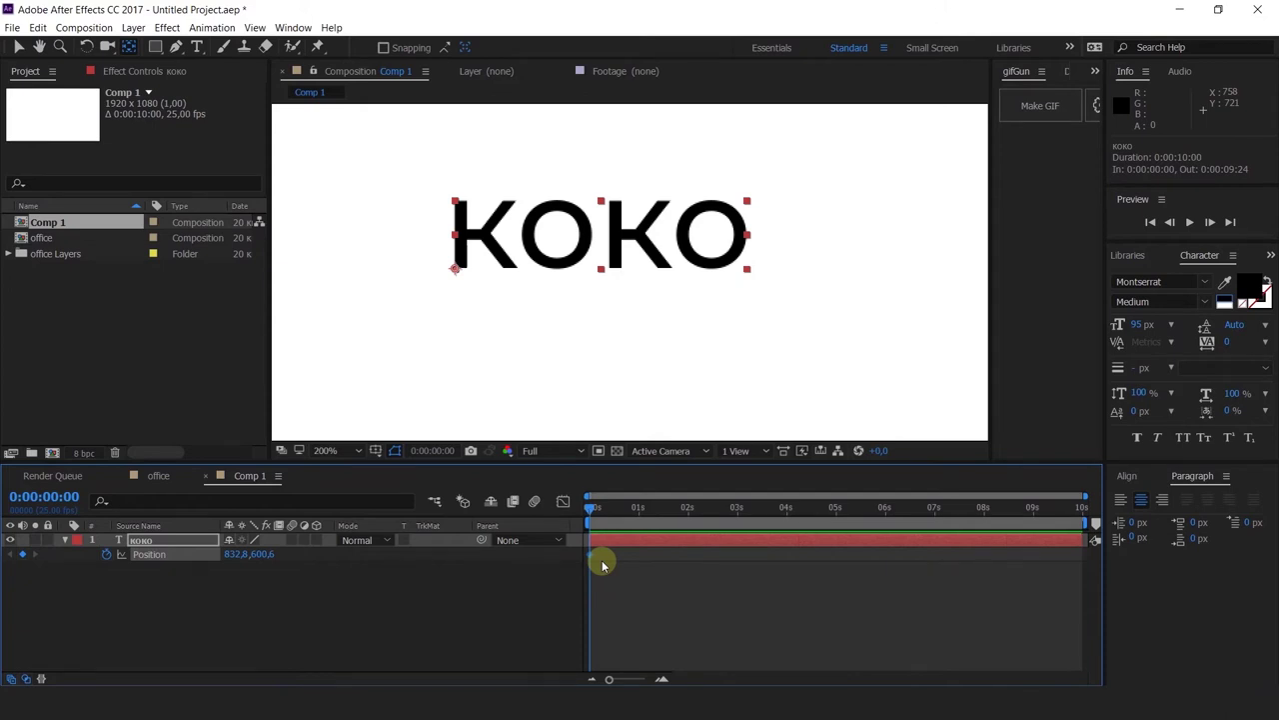
drag(591, 510, 615, 520)
key(v)
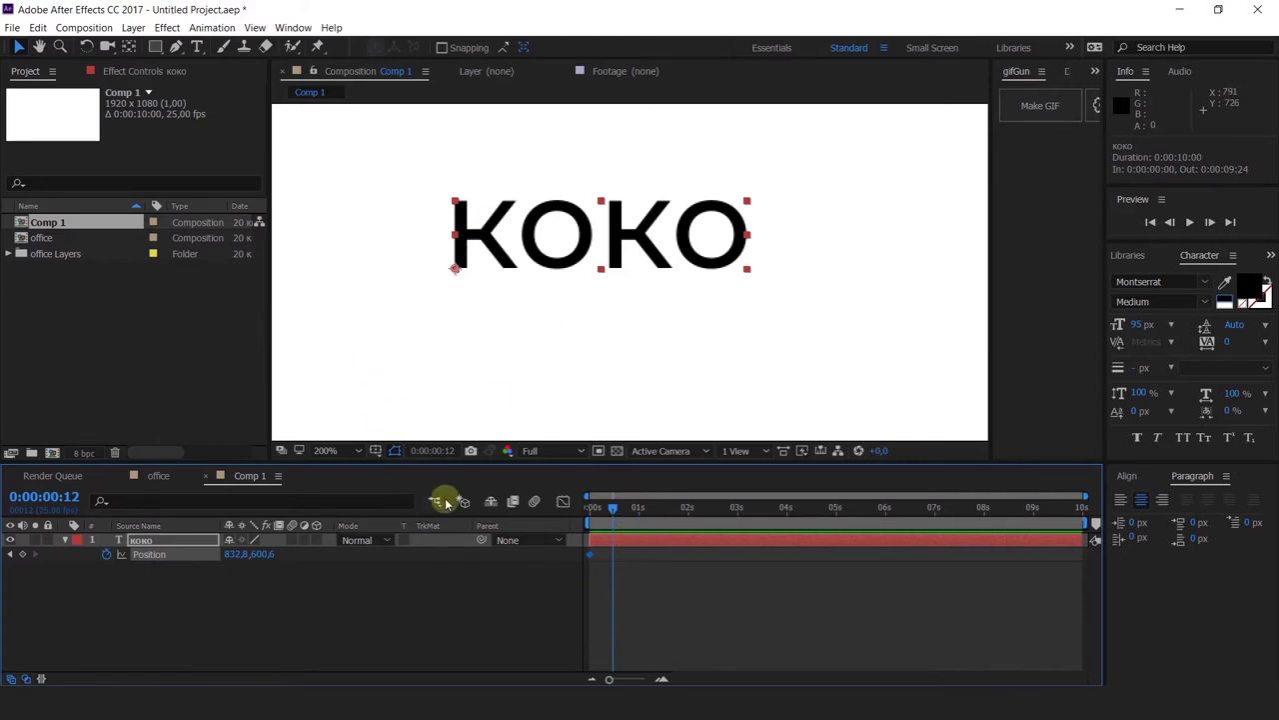
click(26, 561)
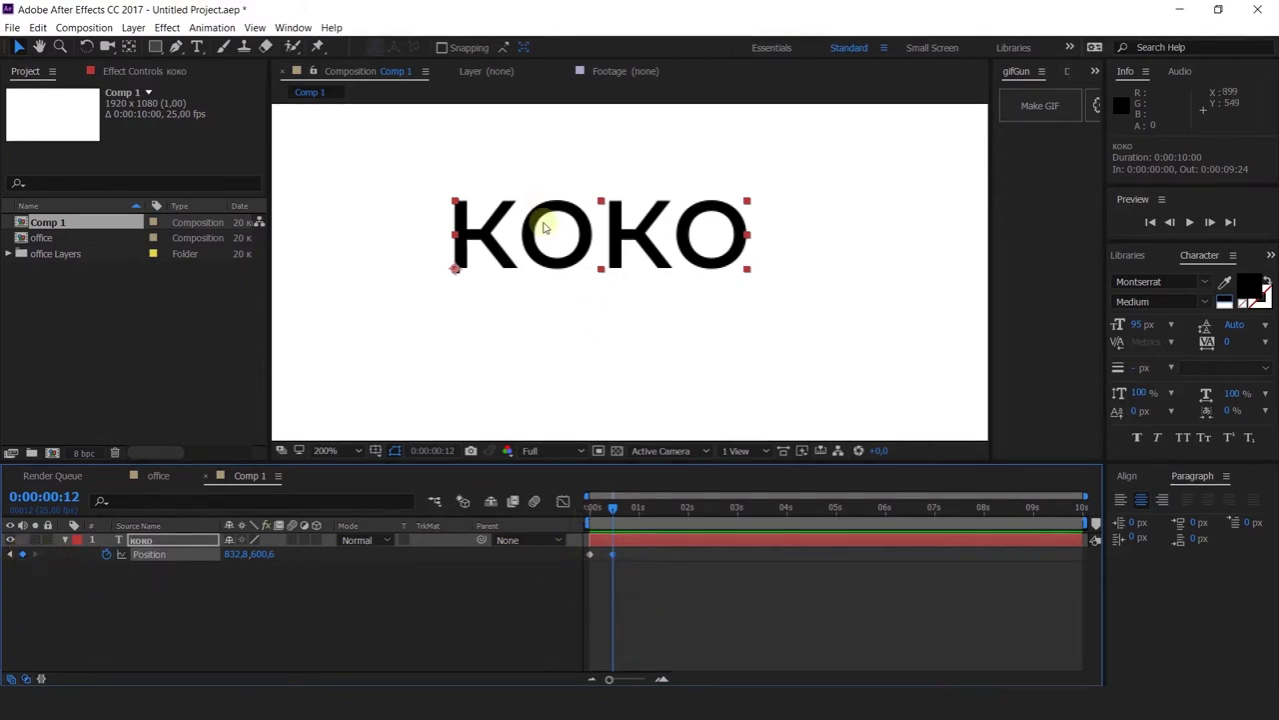
key(ctrl+z)
drag(555, 239, 747, 297)
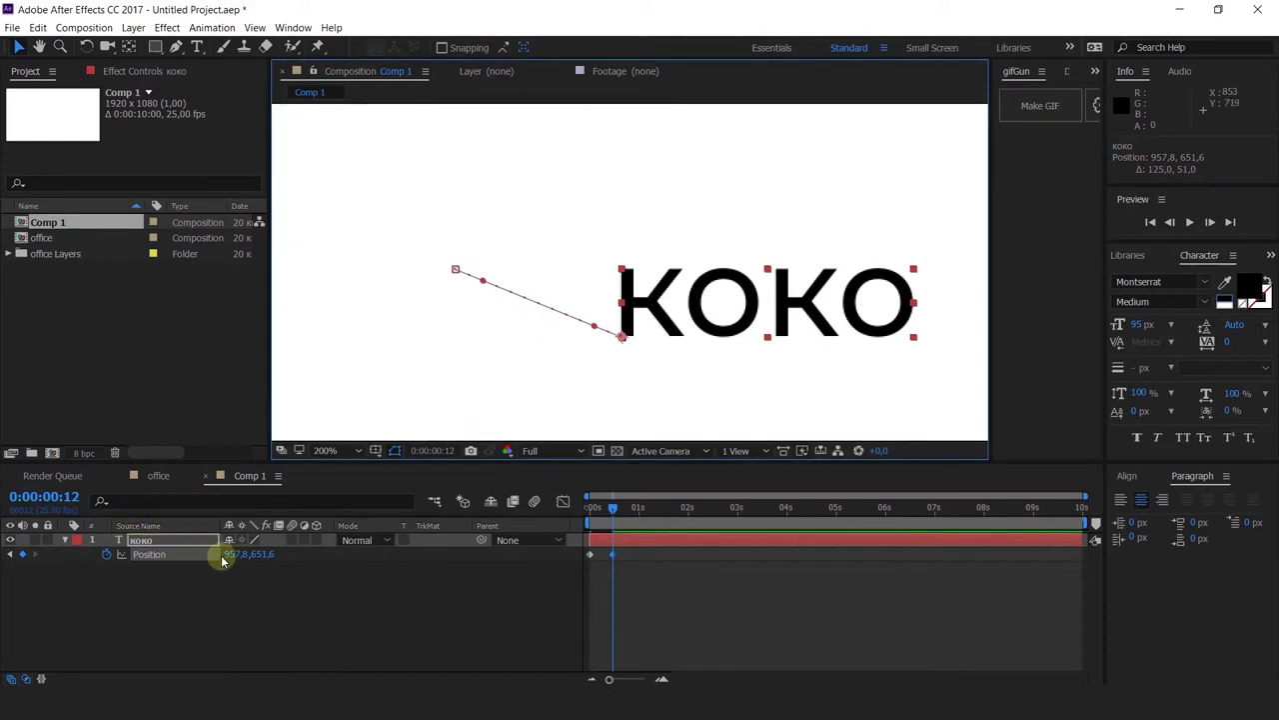
Step: Preview the Position animation from the start and return the playhead to the first frame
drag(614, 510, 528, 503)
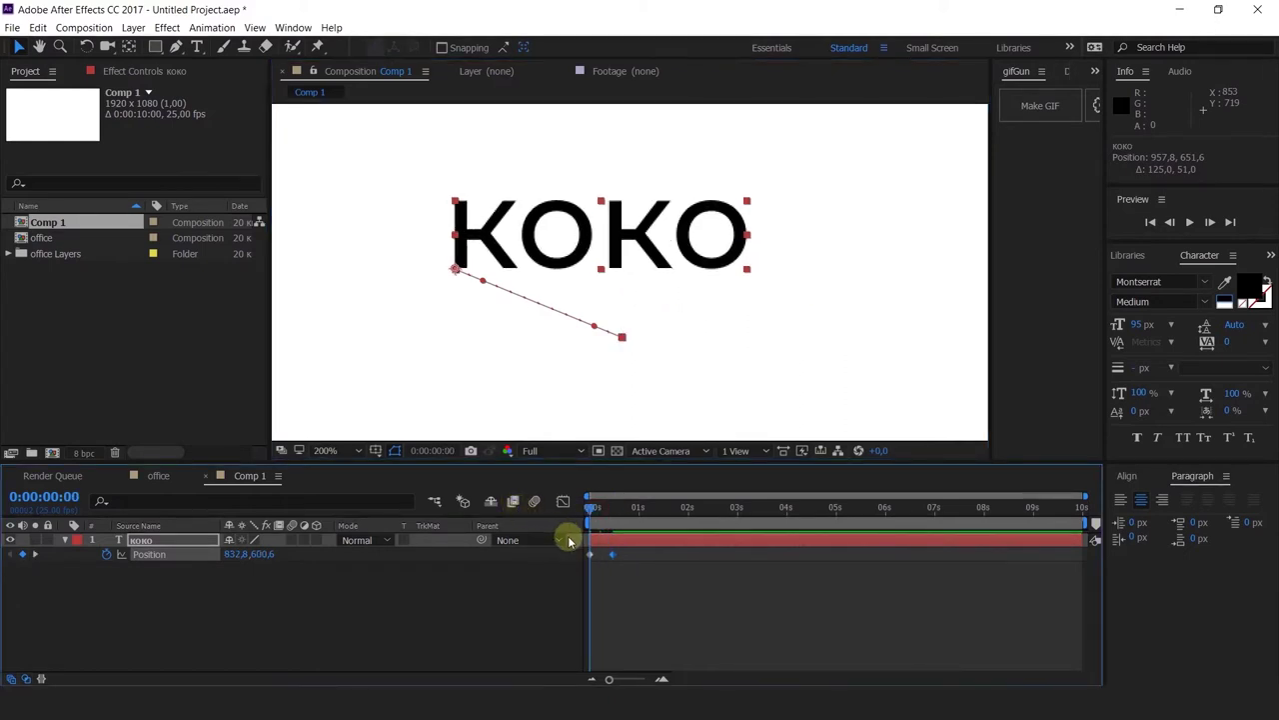
key(space)
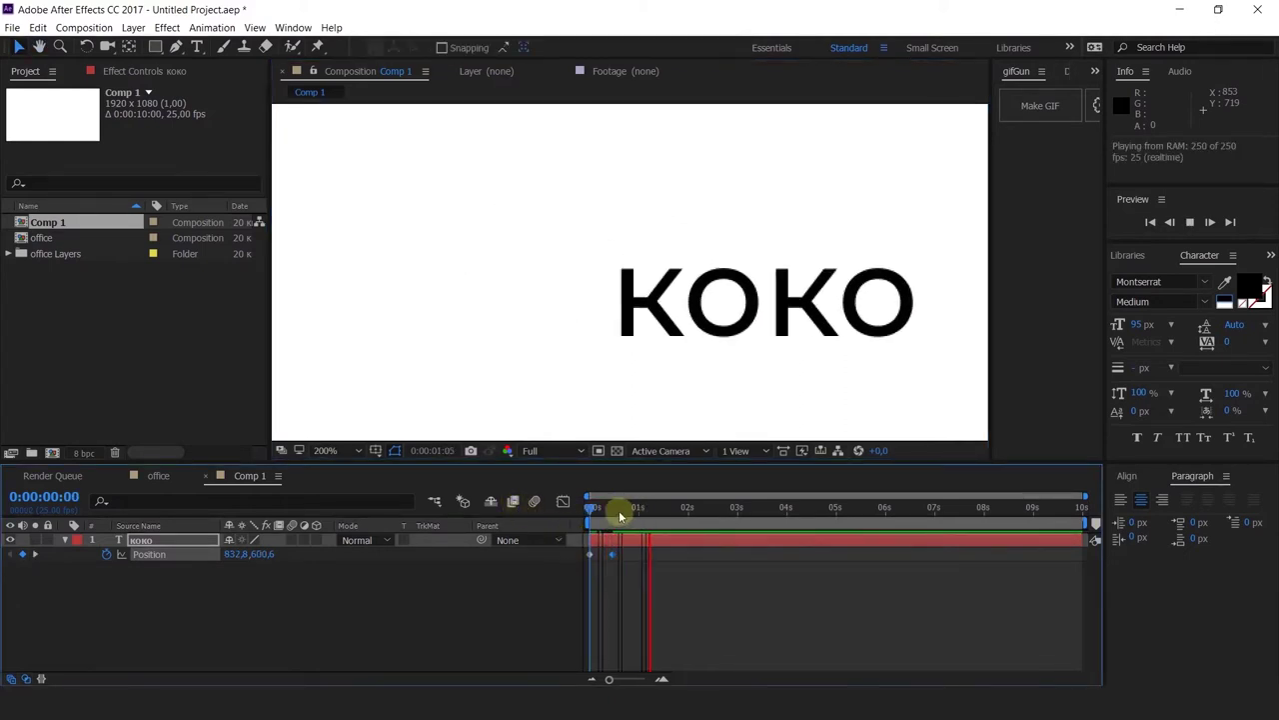
key(space)
key(space)
key(space)
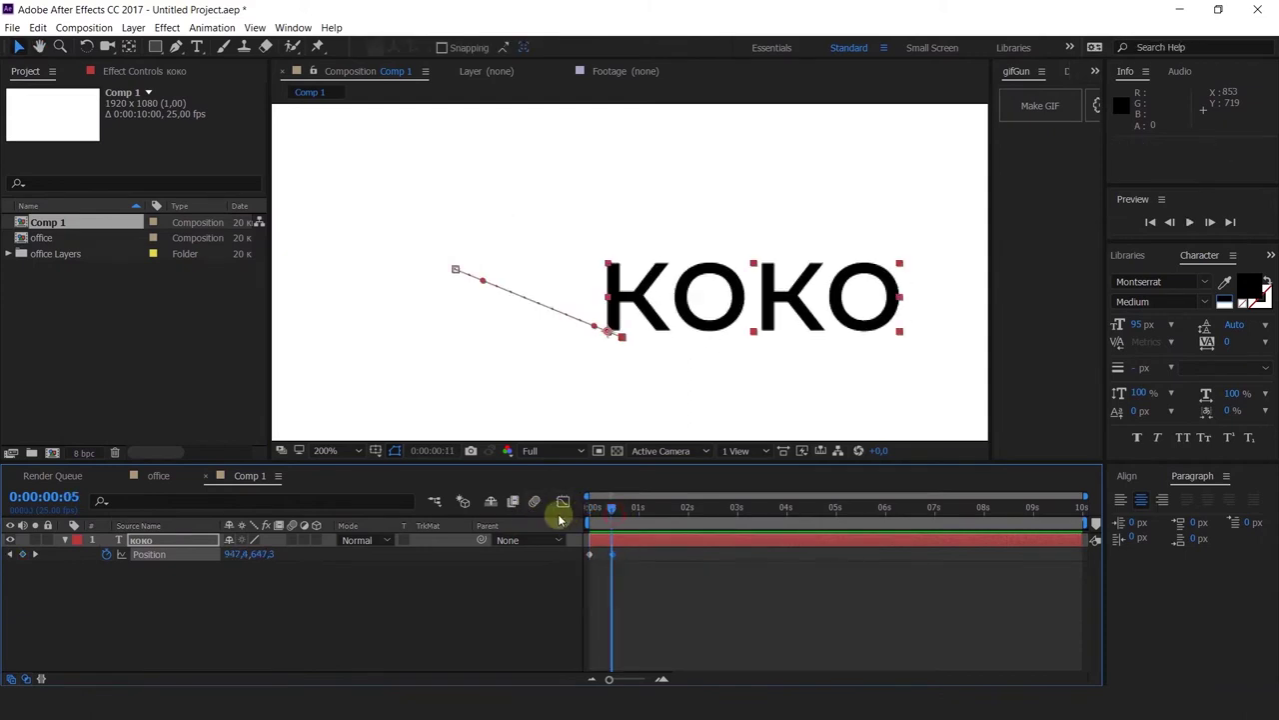
key(Home)
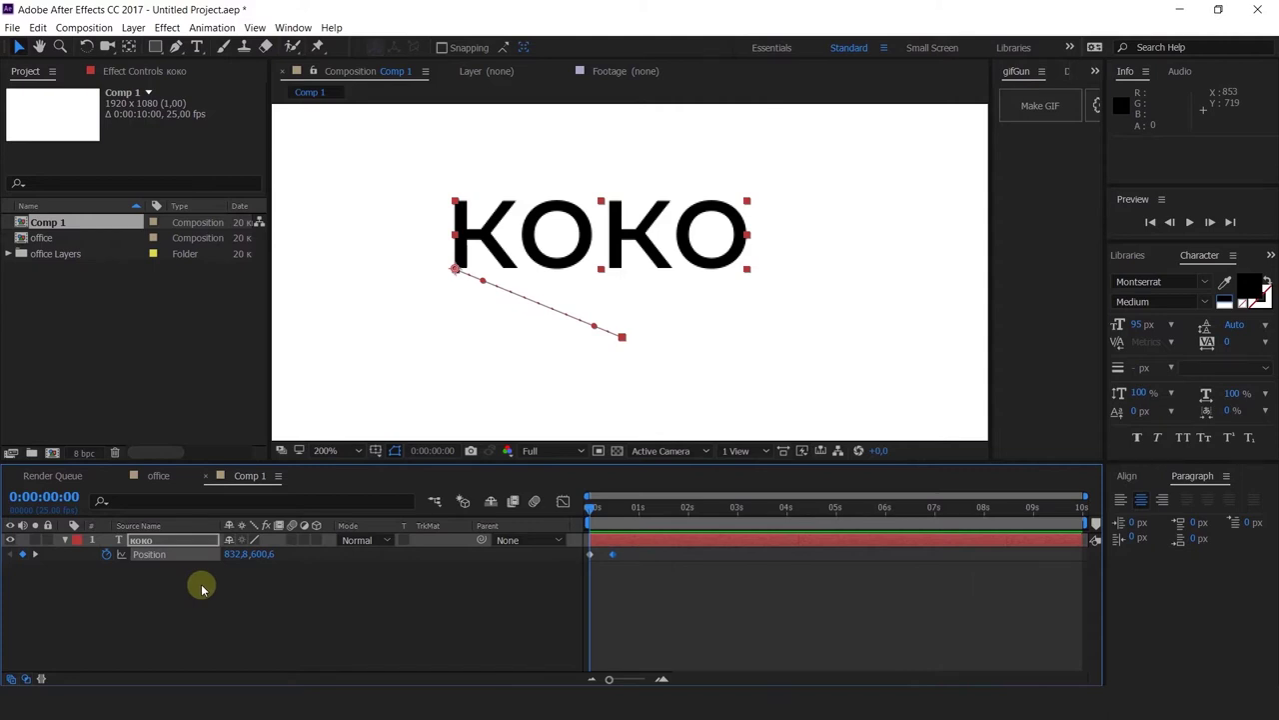
Step: Try deleting both Position keyframes and undo it, and remove them by disabling keyframing for Position
drag(634, 589, 556, 530)
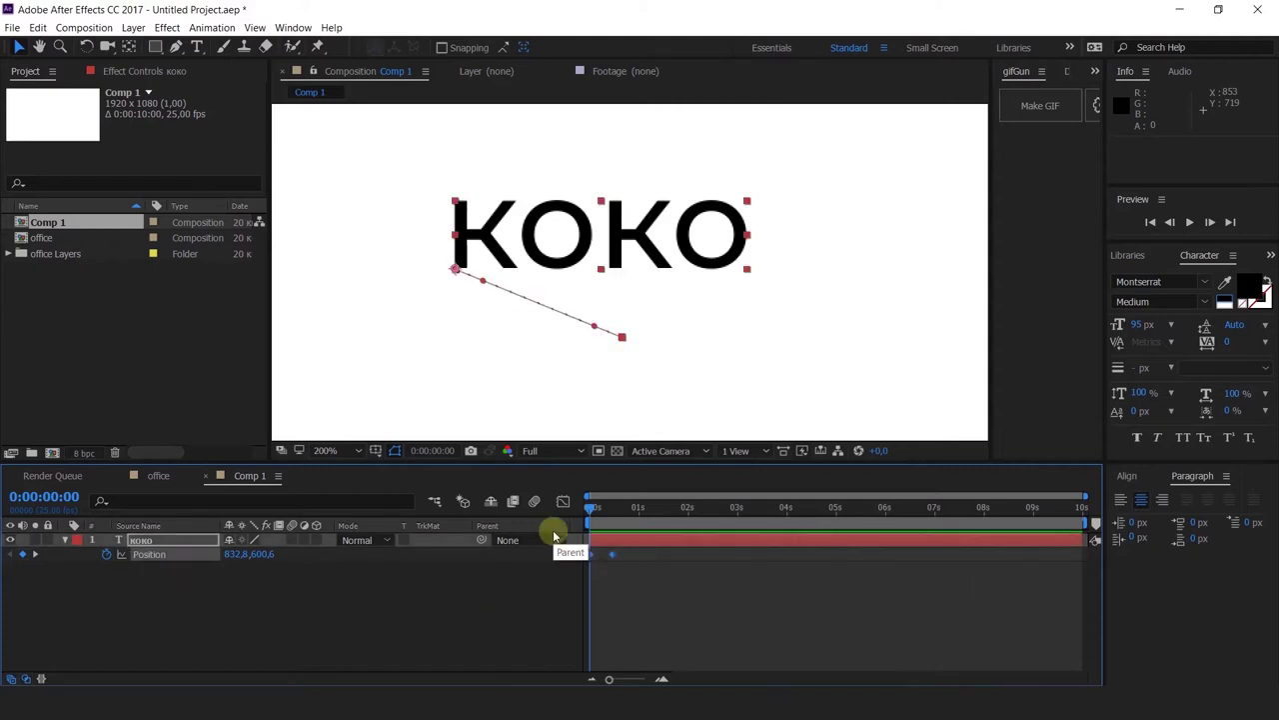
key(Delete)
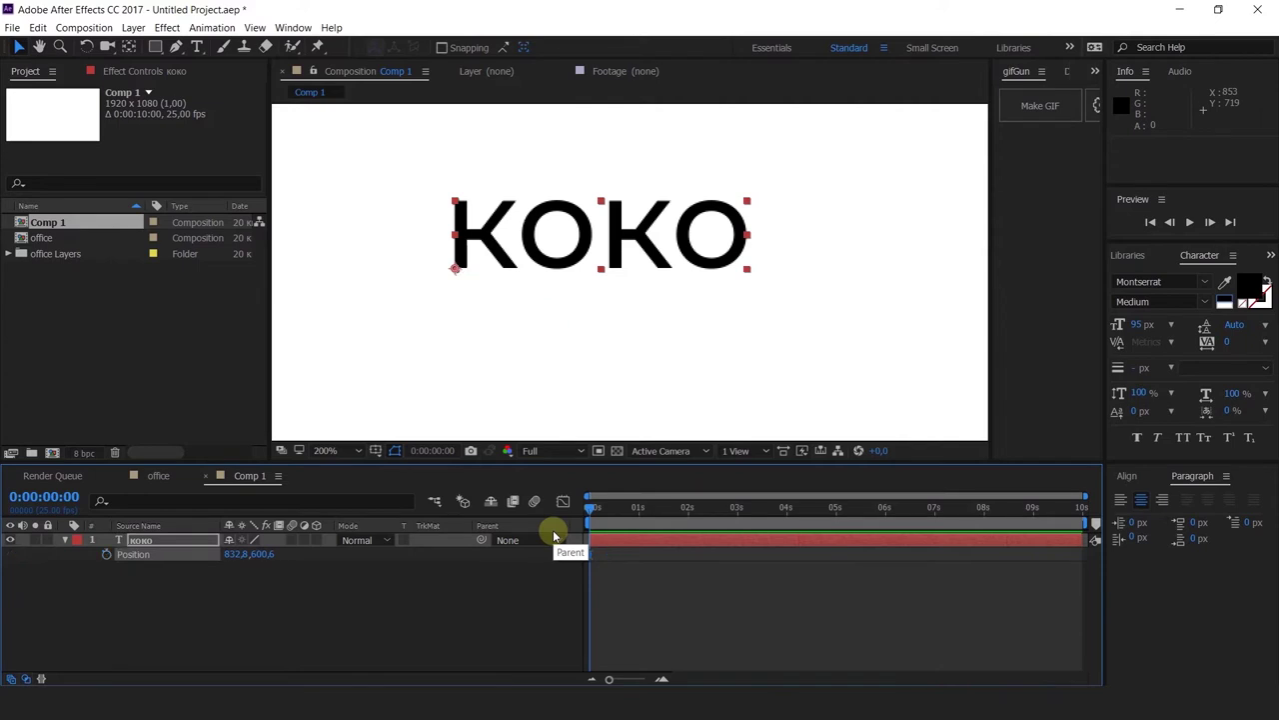
key(ctrl+z)
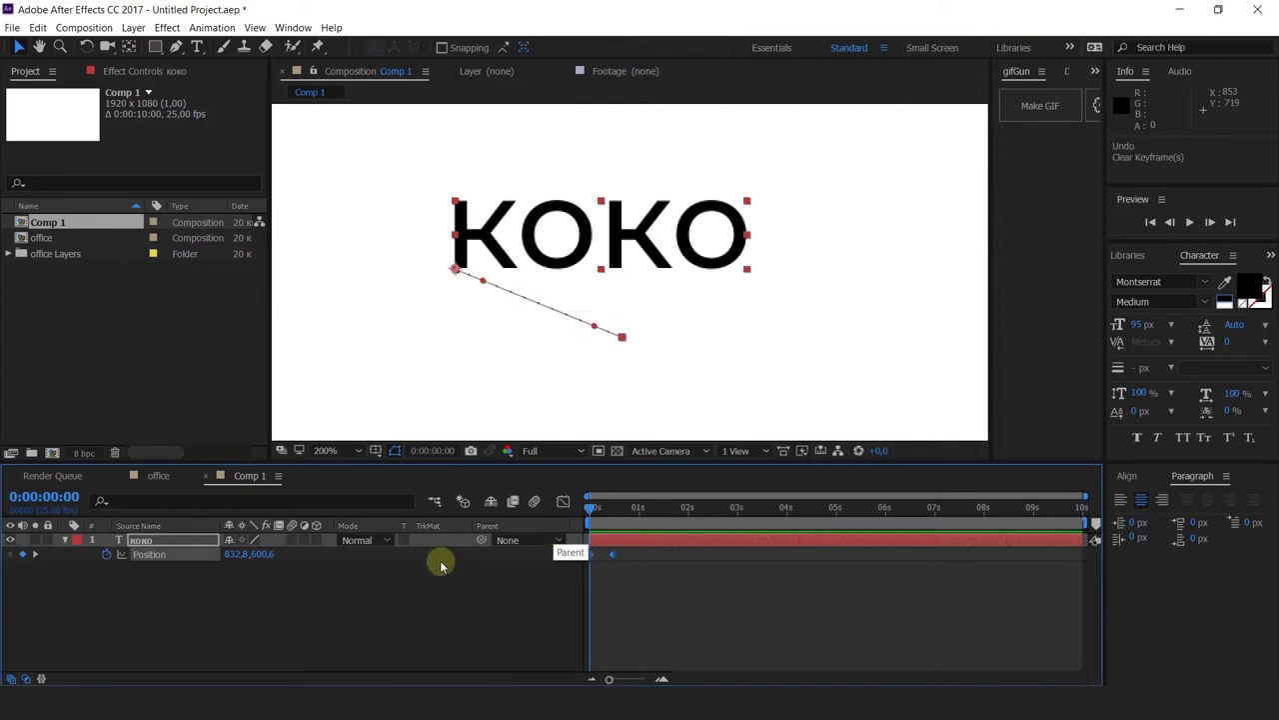
click(107, 555)
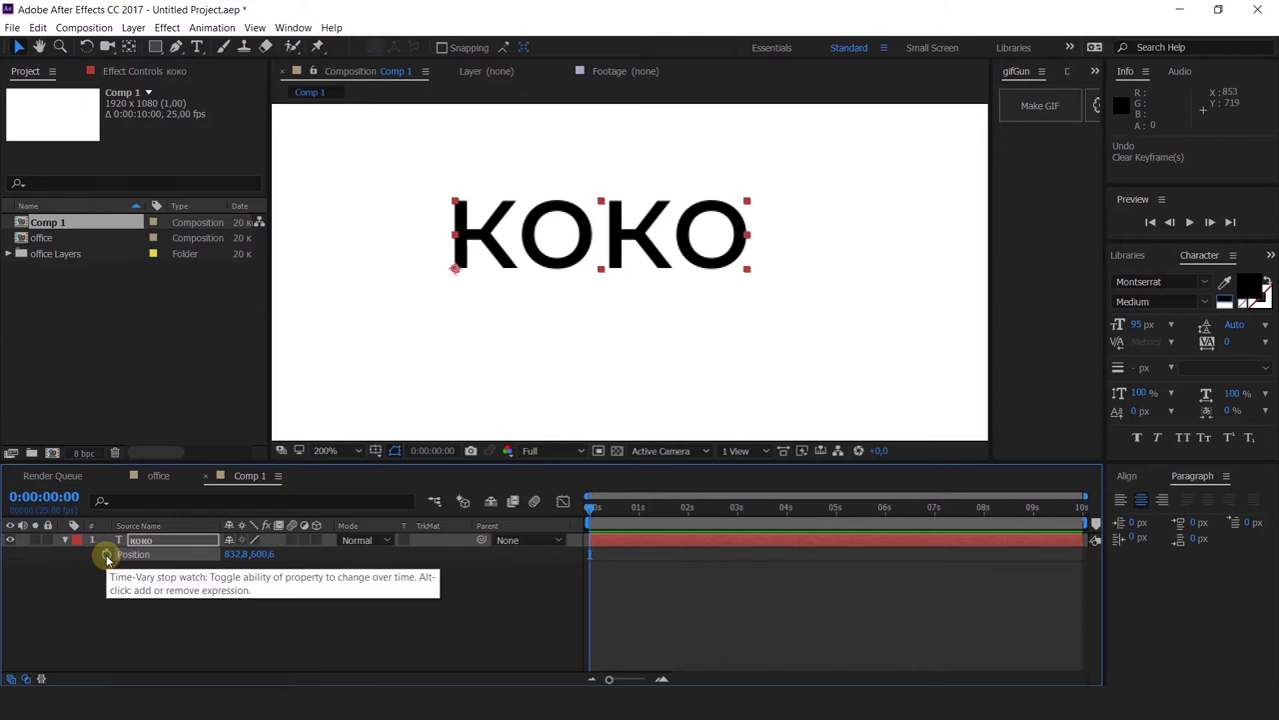
Step: Keyframe the text layer's Position at the start, and move the text horizontally to about 952.3, 600.6 at 0:00:00:14
click(107, 555)
drag(617, 507, 616, 508)
click(145, 540)
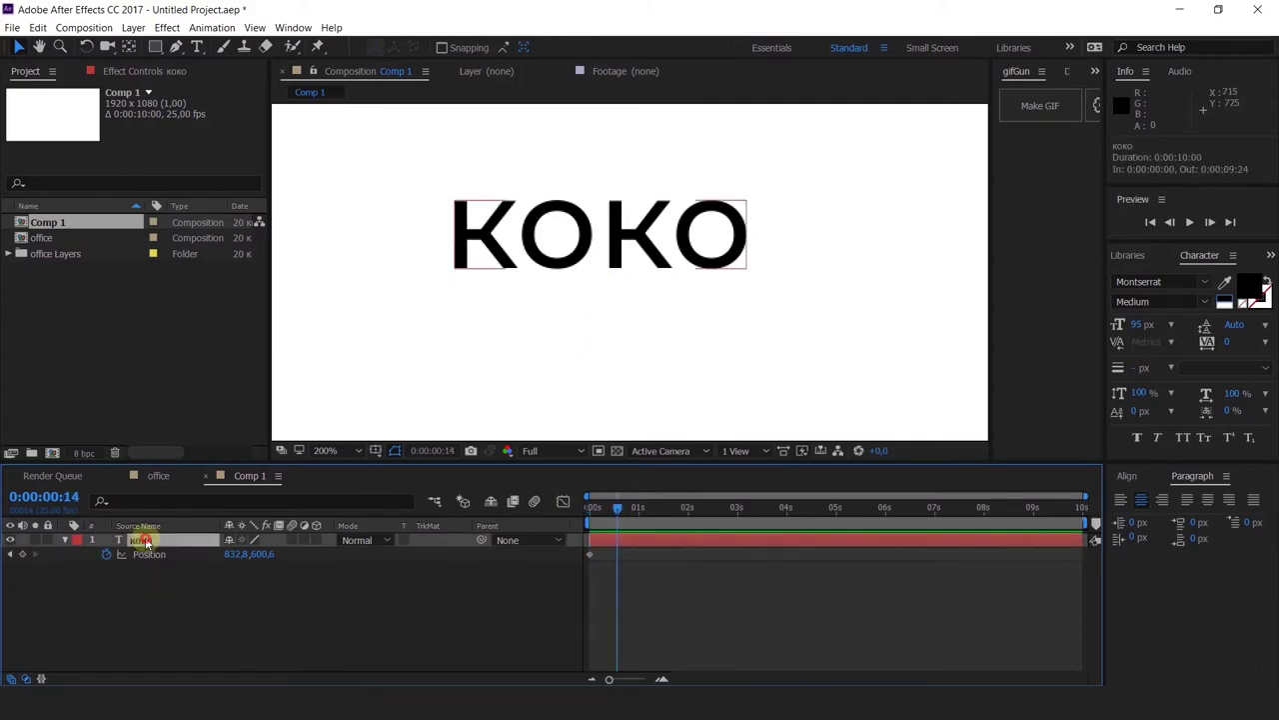
drag(586, 234, 734, 230)
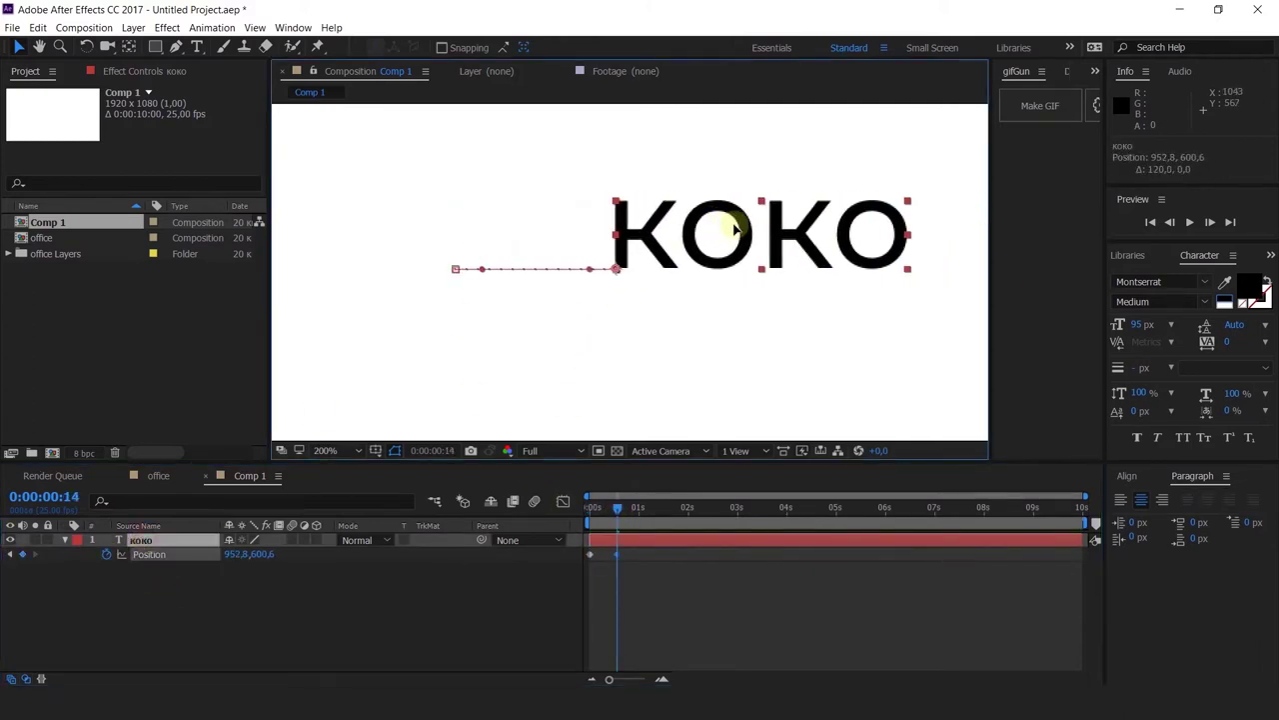
Step: Keyframe the text layer's Rotation from 0° at the start to about -21° at 0:00:00:24, and preview the animation
drag(617, 508, 494, 507)
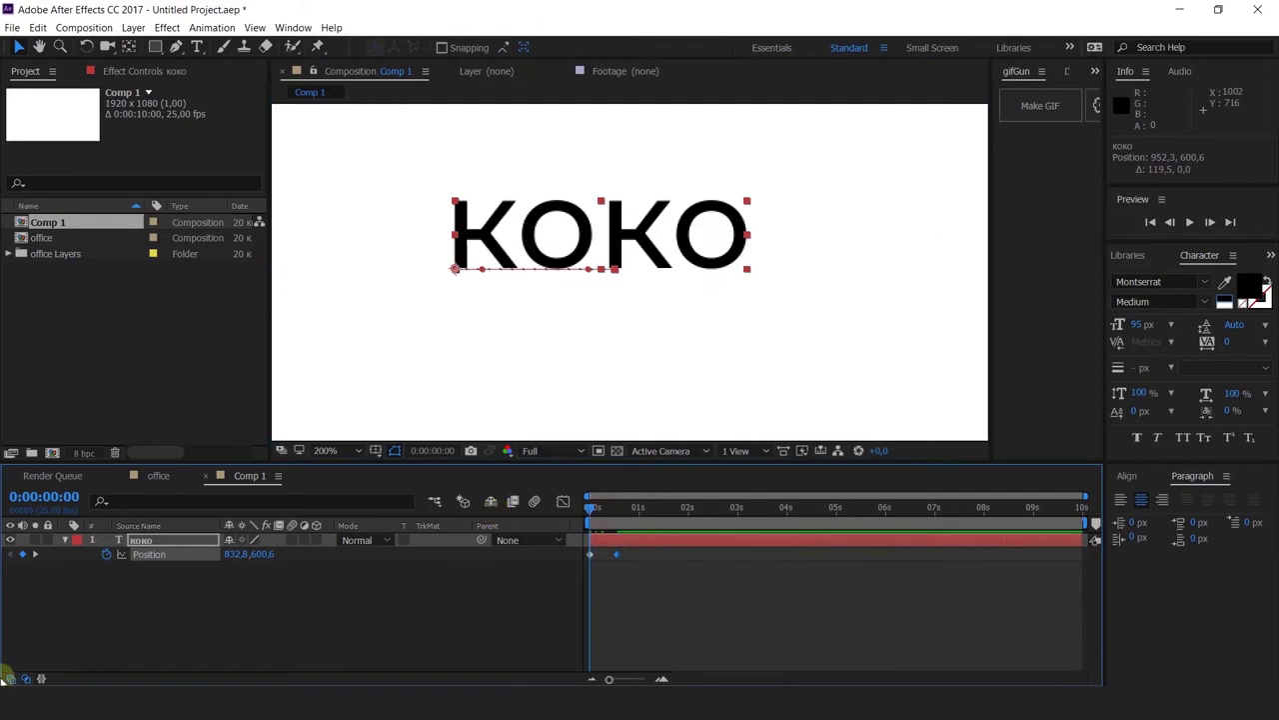
key(r)
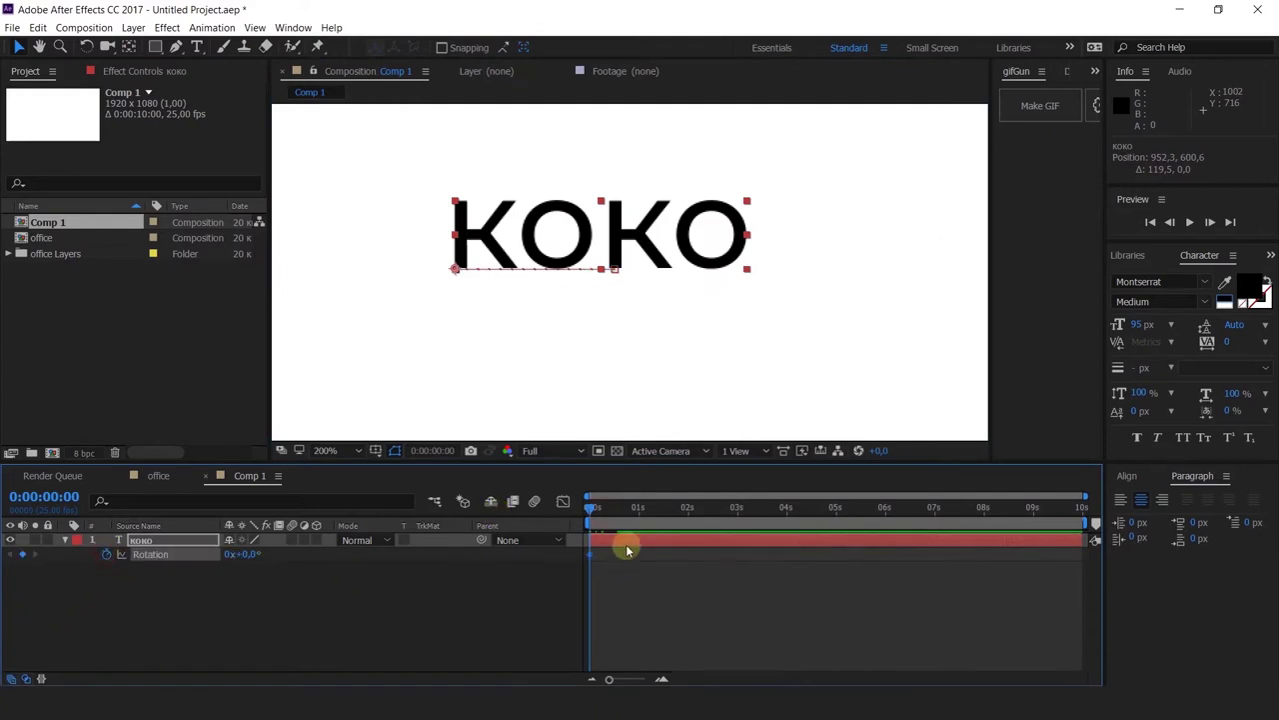
click(638, 508)
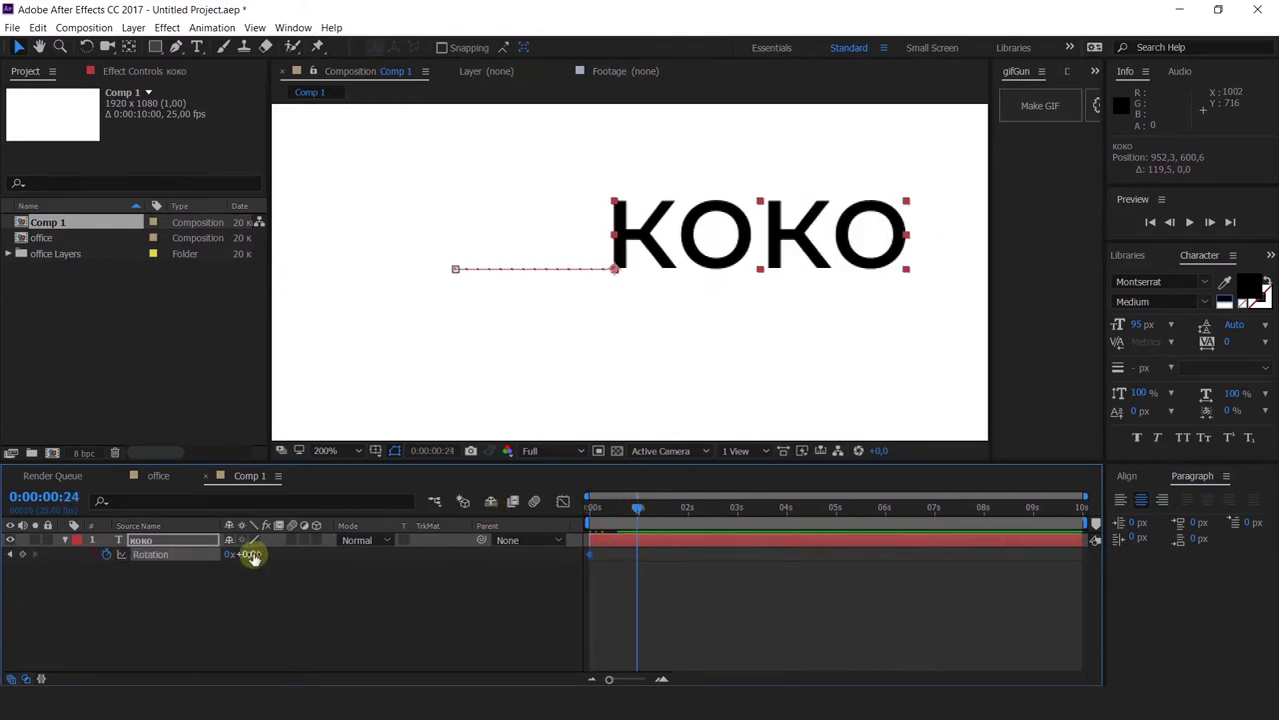
mouse_move(253, 558)
mouse_down()
mouse_move(337, 580)
mouse_move(210, 542)
mouse_move(254, 554)
mouse_move(236, 551)
mouse_up()
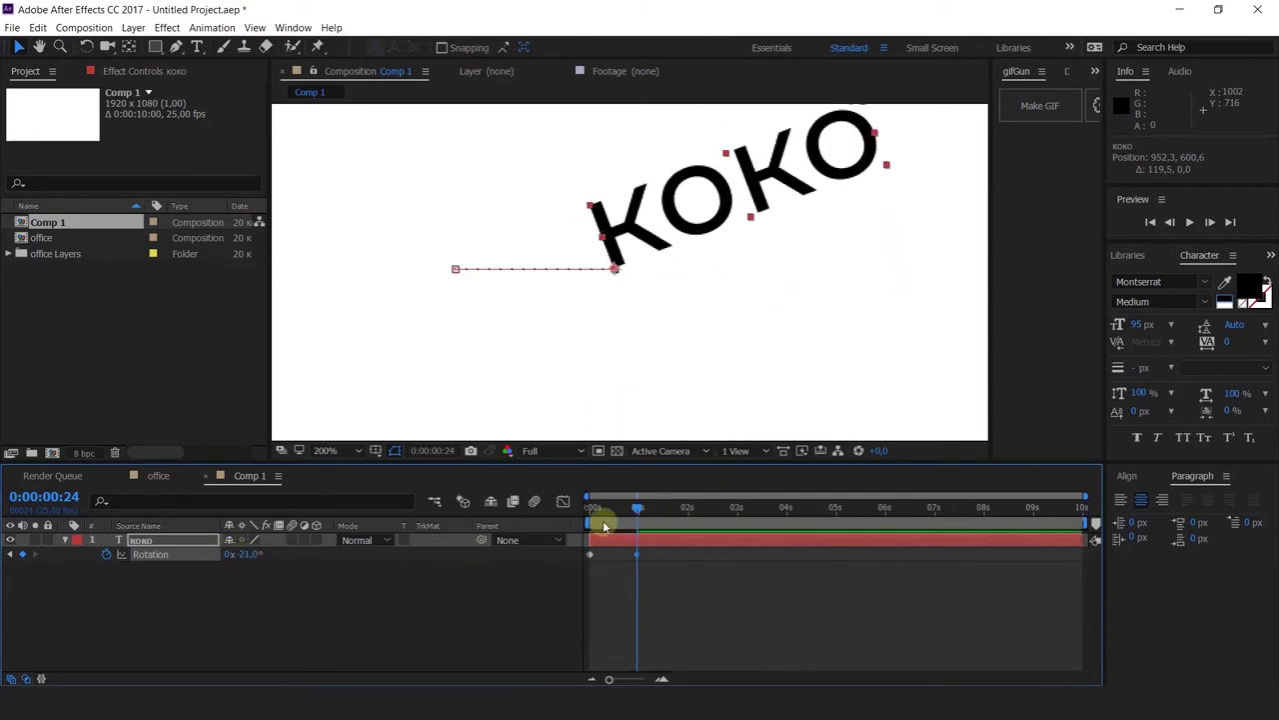
key(space)
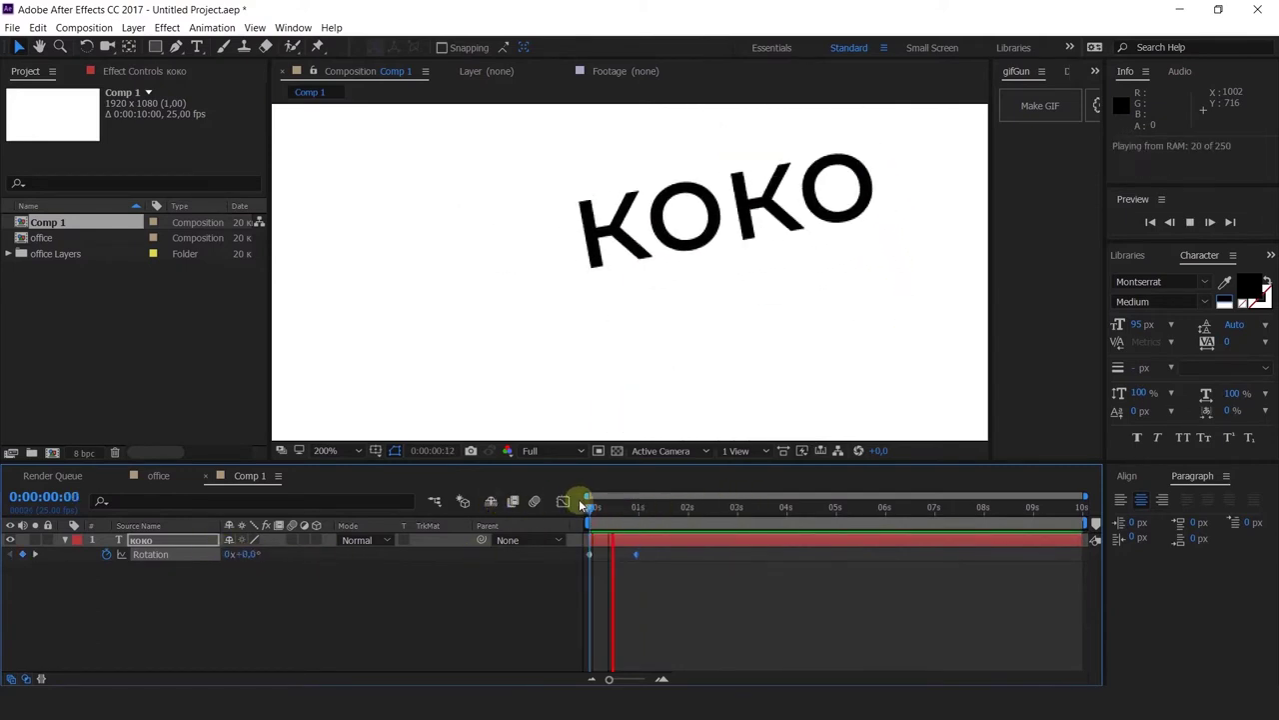
key(space)
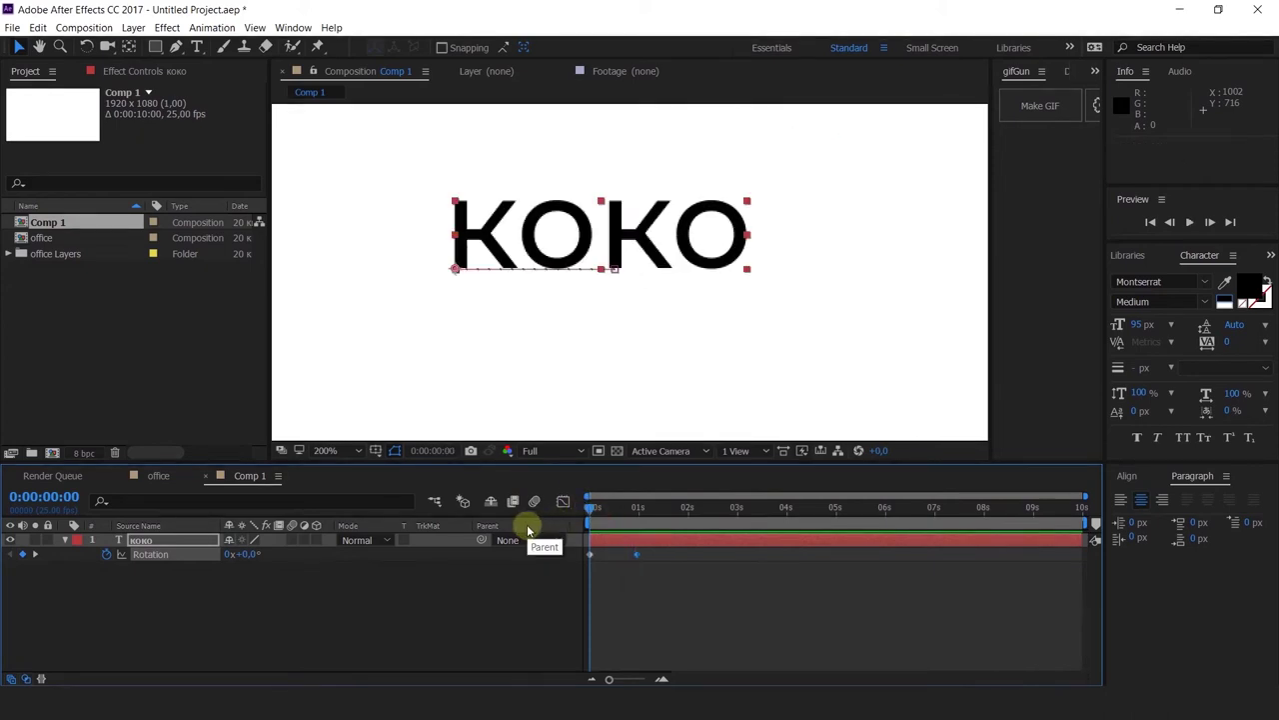
Step: Expand the text layer's Transform properties and examine its Position and Rotation keyframes
click(66, 540)
click(66, 540)
click(79, 569)
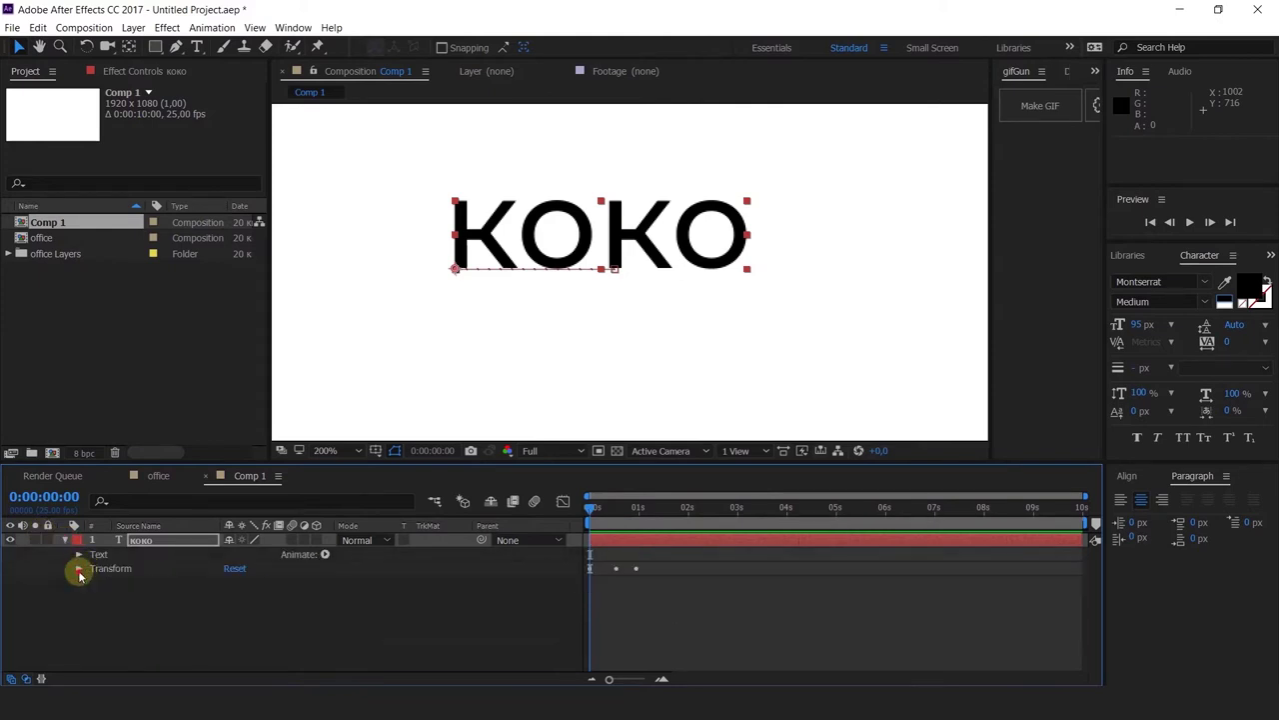
click(79, 570)
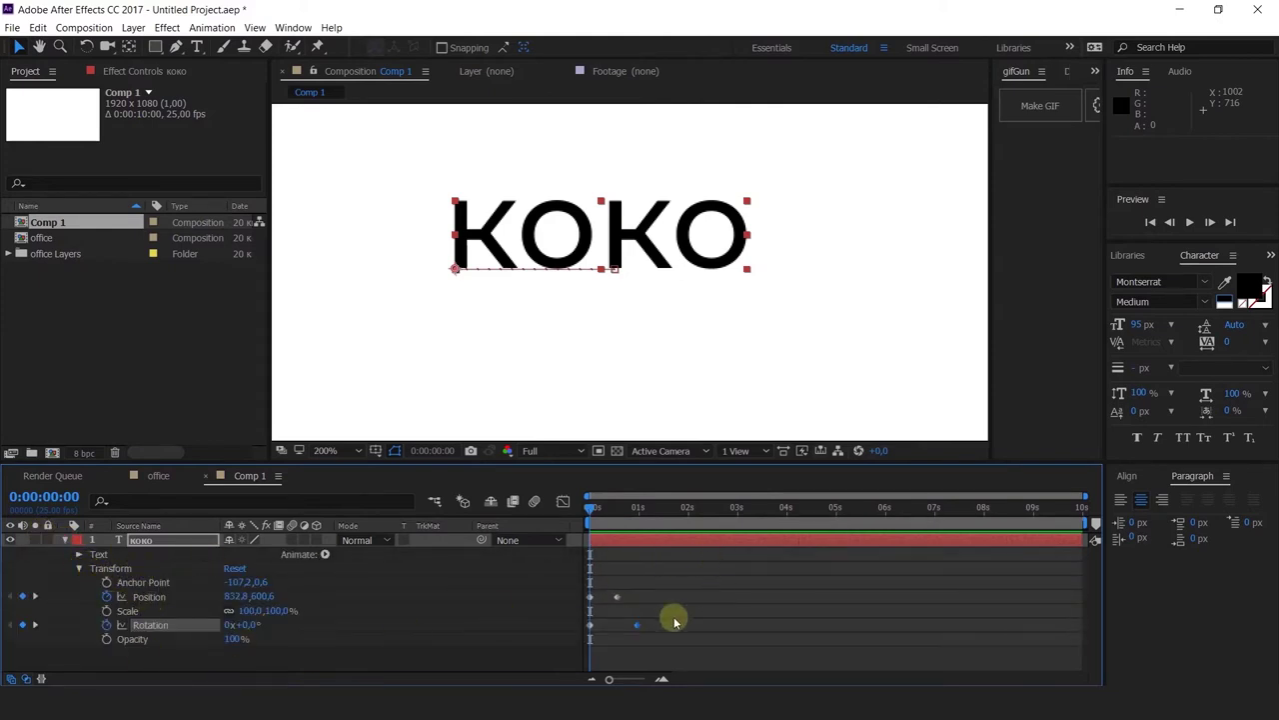
mouse_move(618, 602)
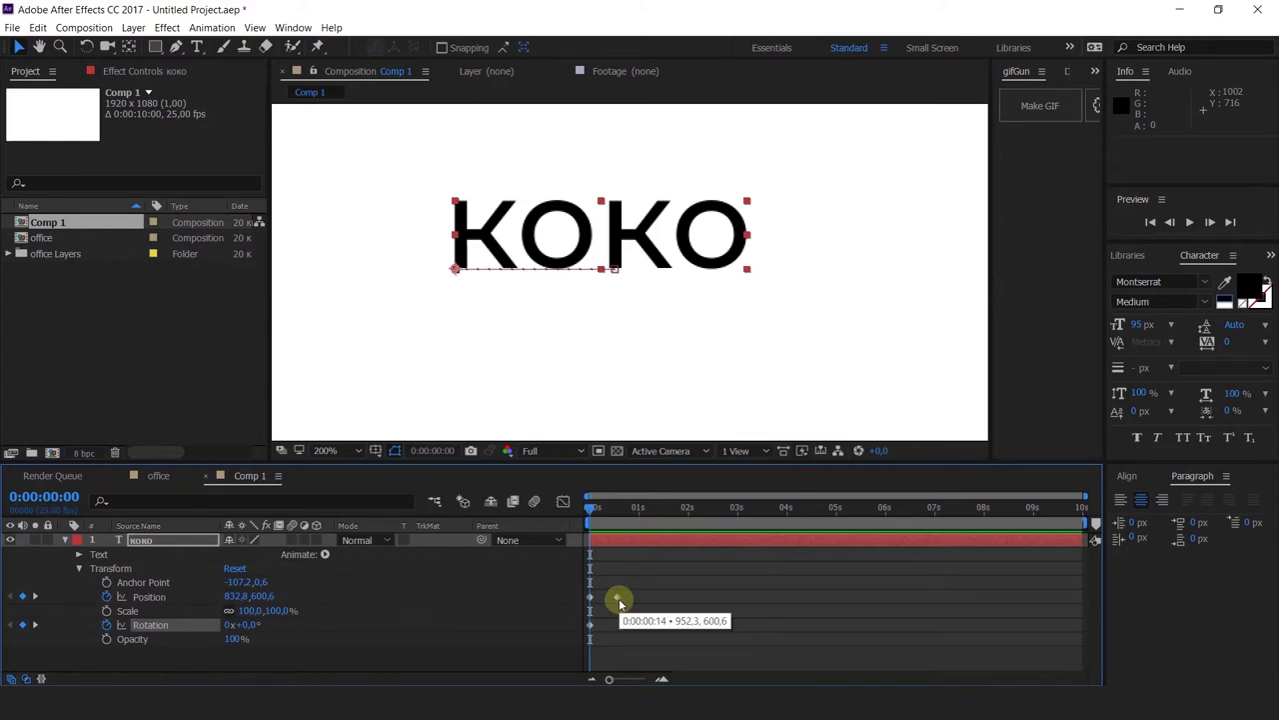
click(163, 549)
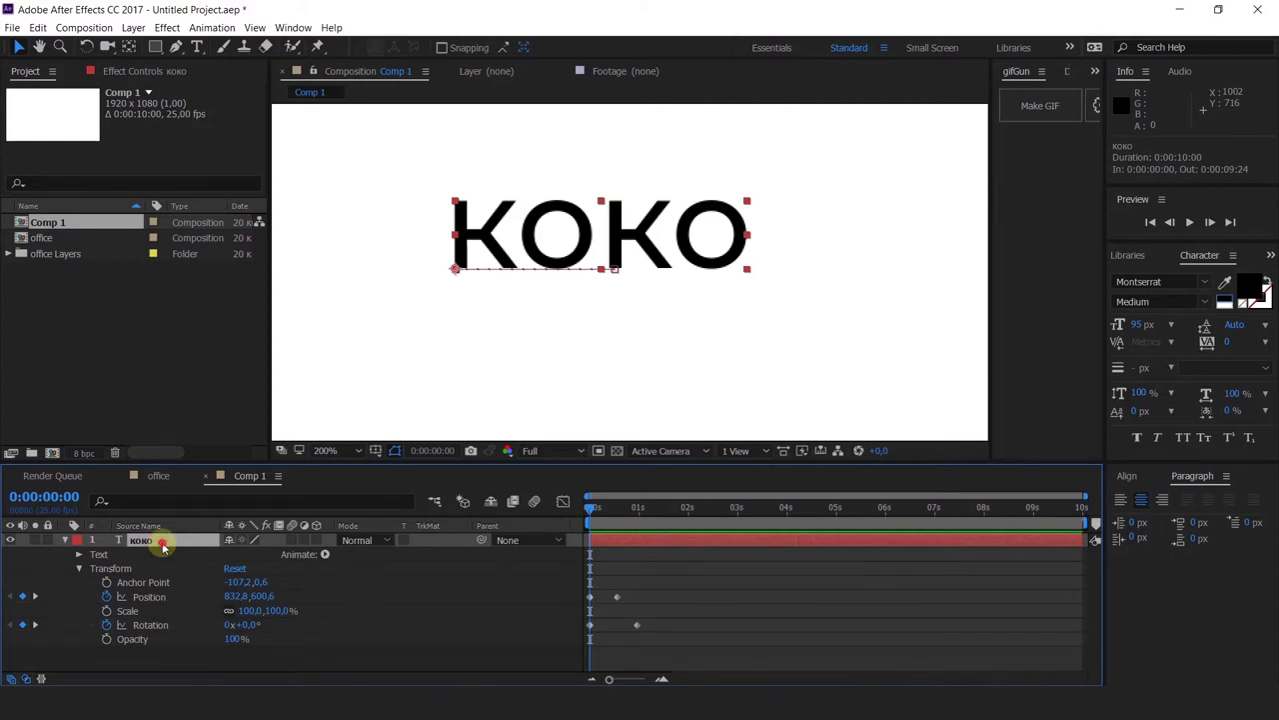
Step: Collapse the text layer, reveal only its keyframed properties, and try selecting all of their keyframes together
click(65, 539)
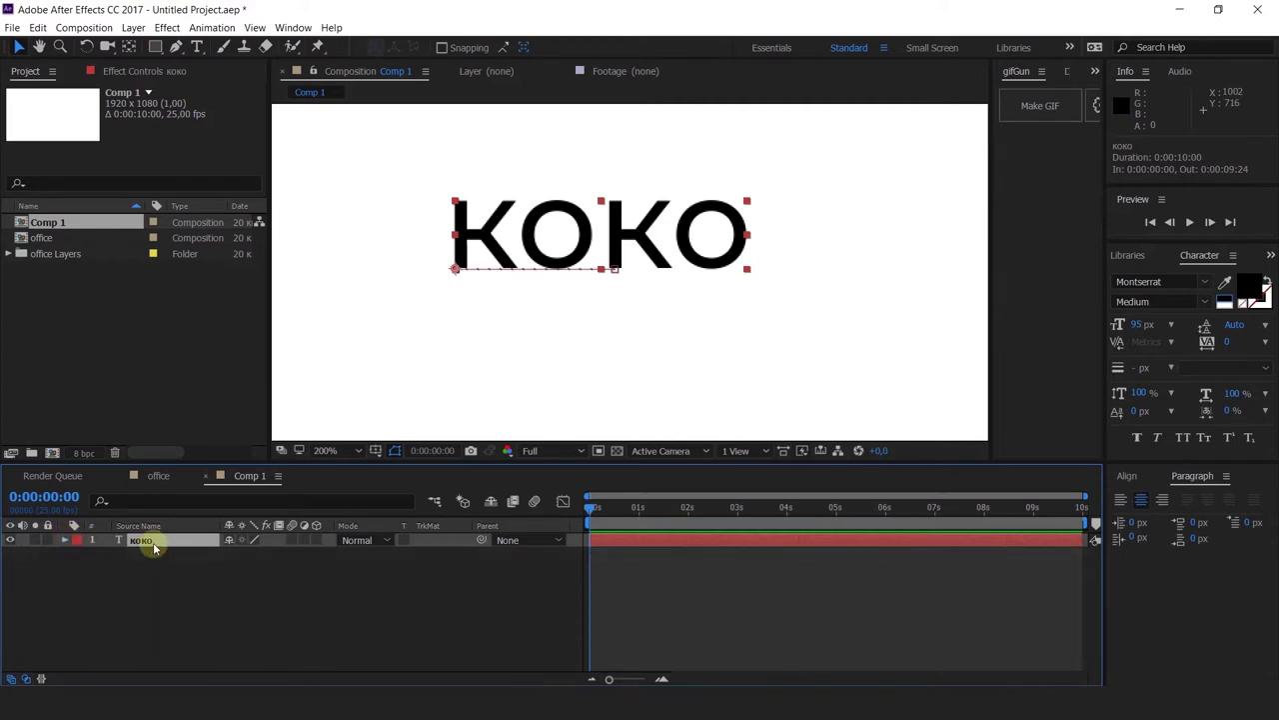
key(u)
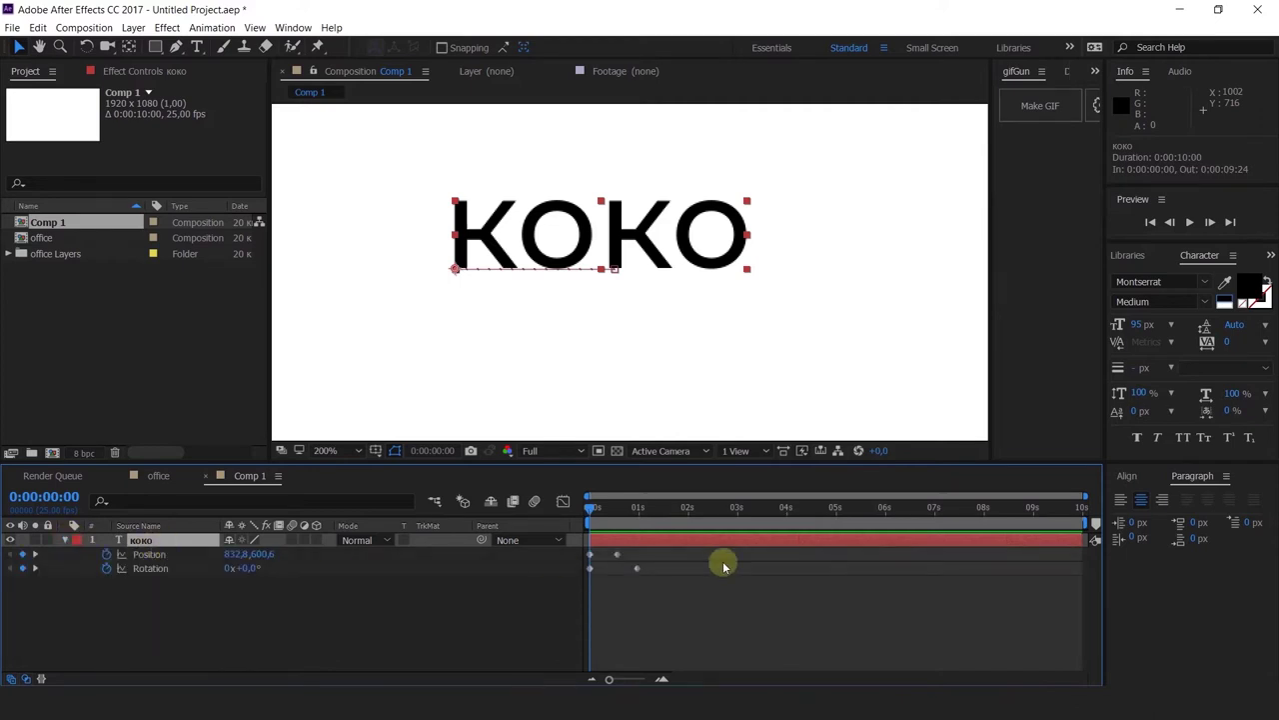
drag(683, 605, 533, 548)
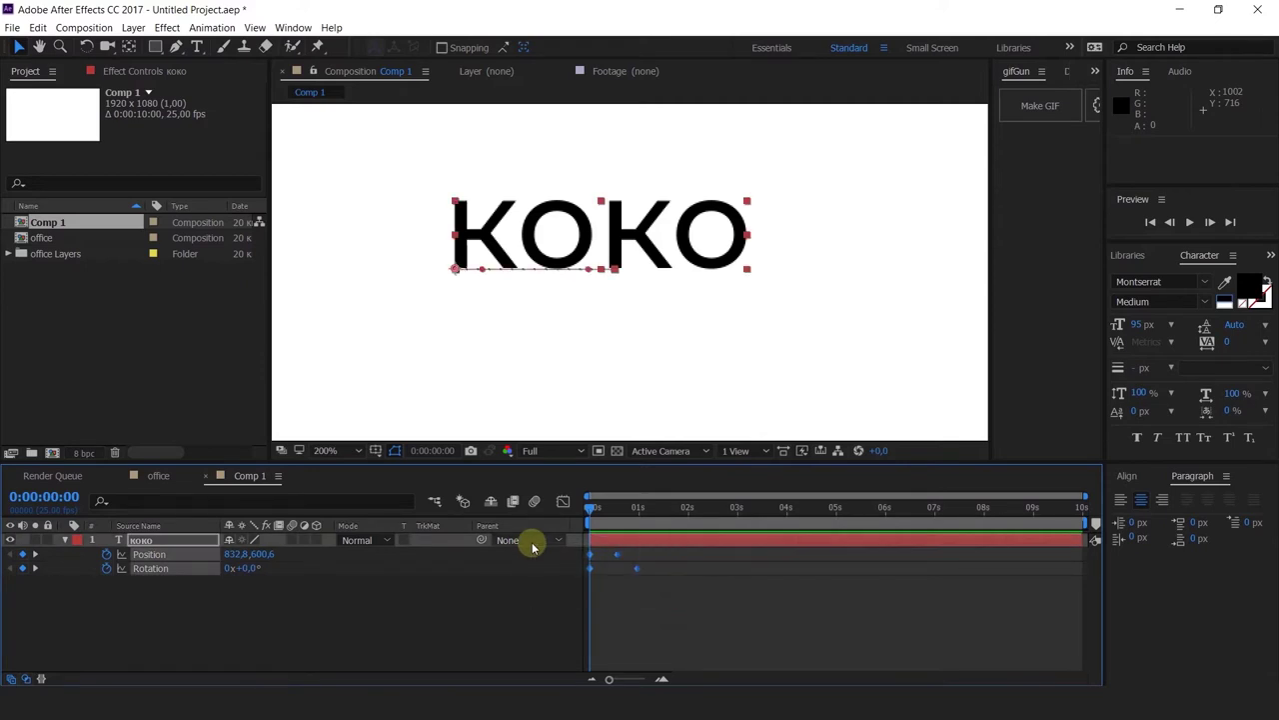
click(600, 562)
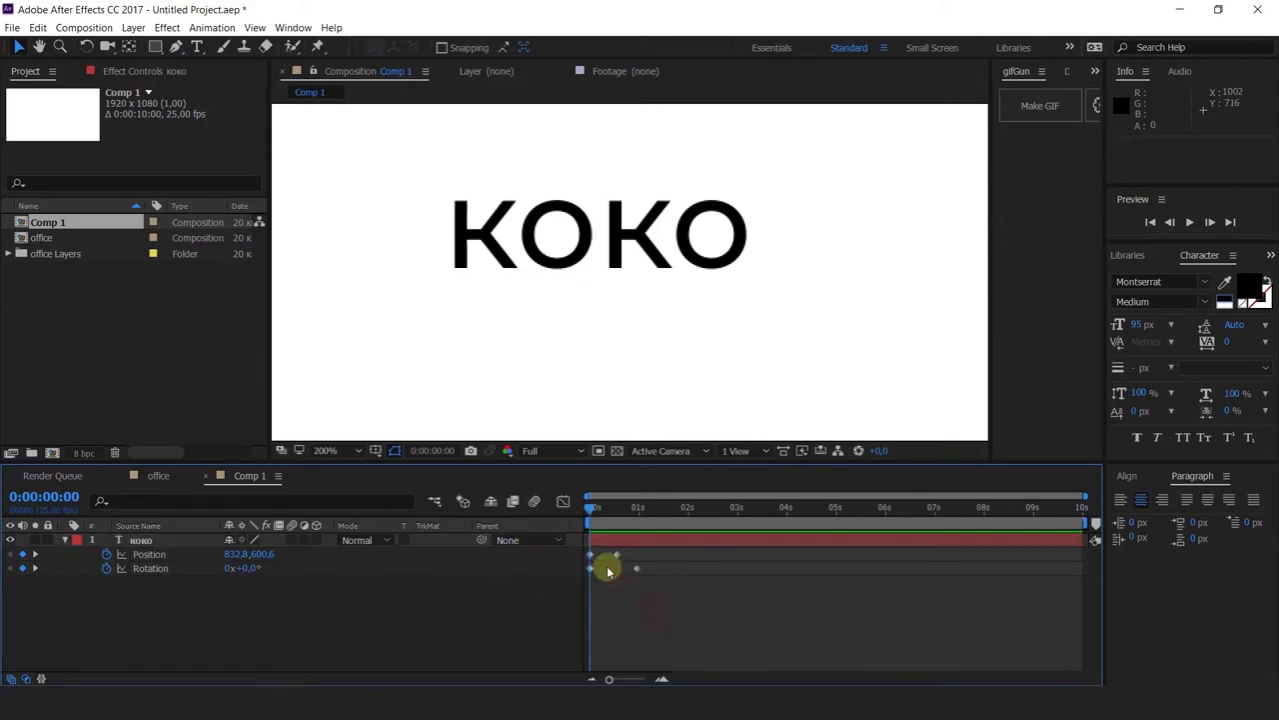
Step: Move the second Position keyframe to 0:00:00:24, in line with the Rotation keyframe, and scrub the current time around it
click(636, 566)
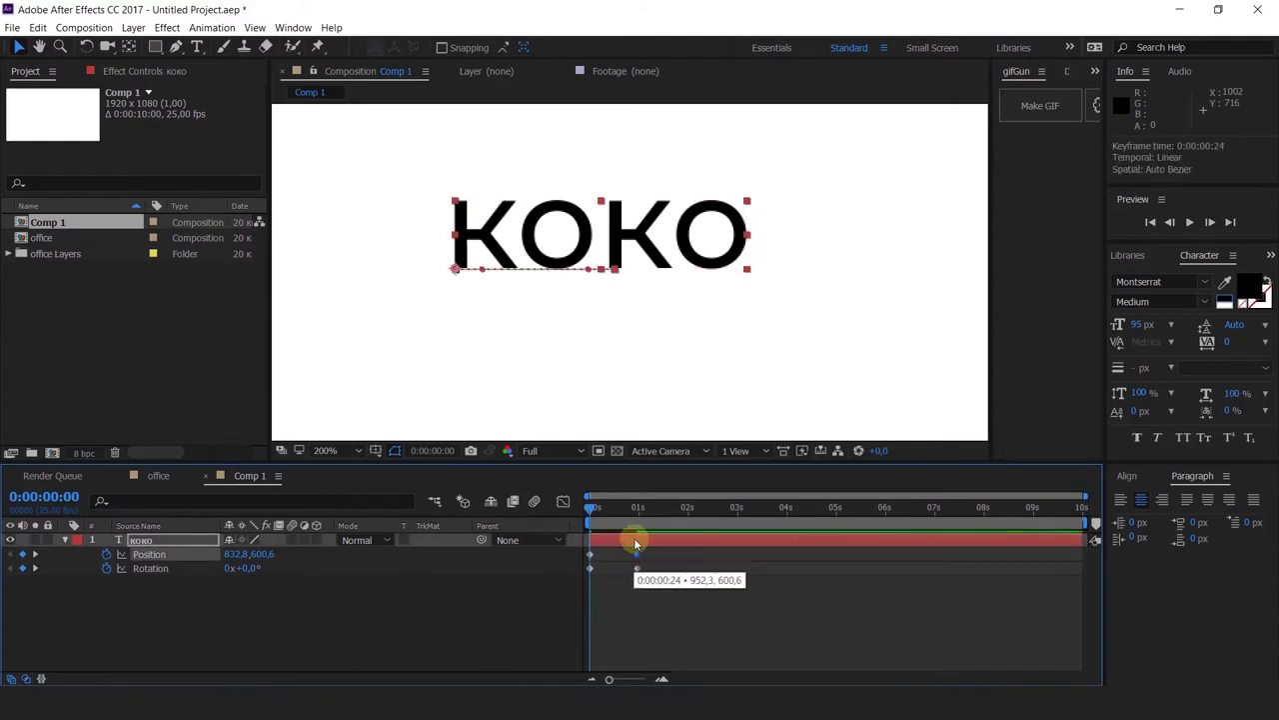
click(635, 522)
click(637, 527)
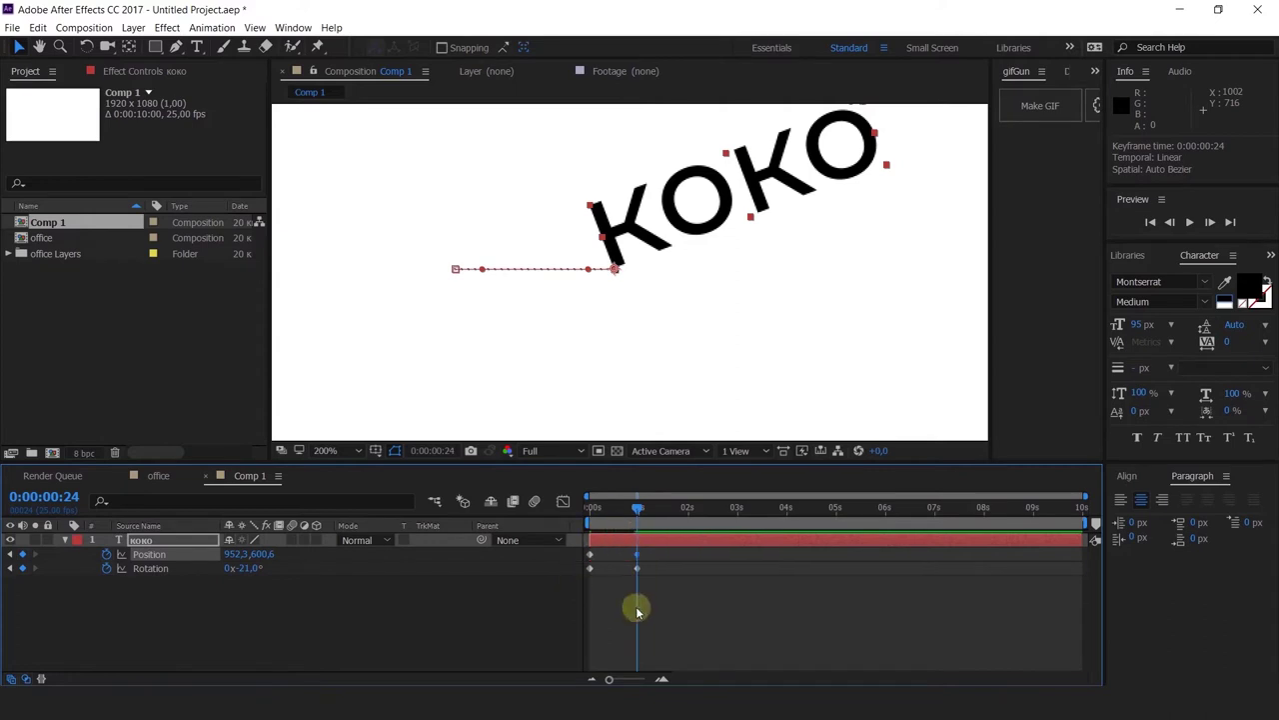
drag(636, 510, 637, 514)
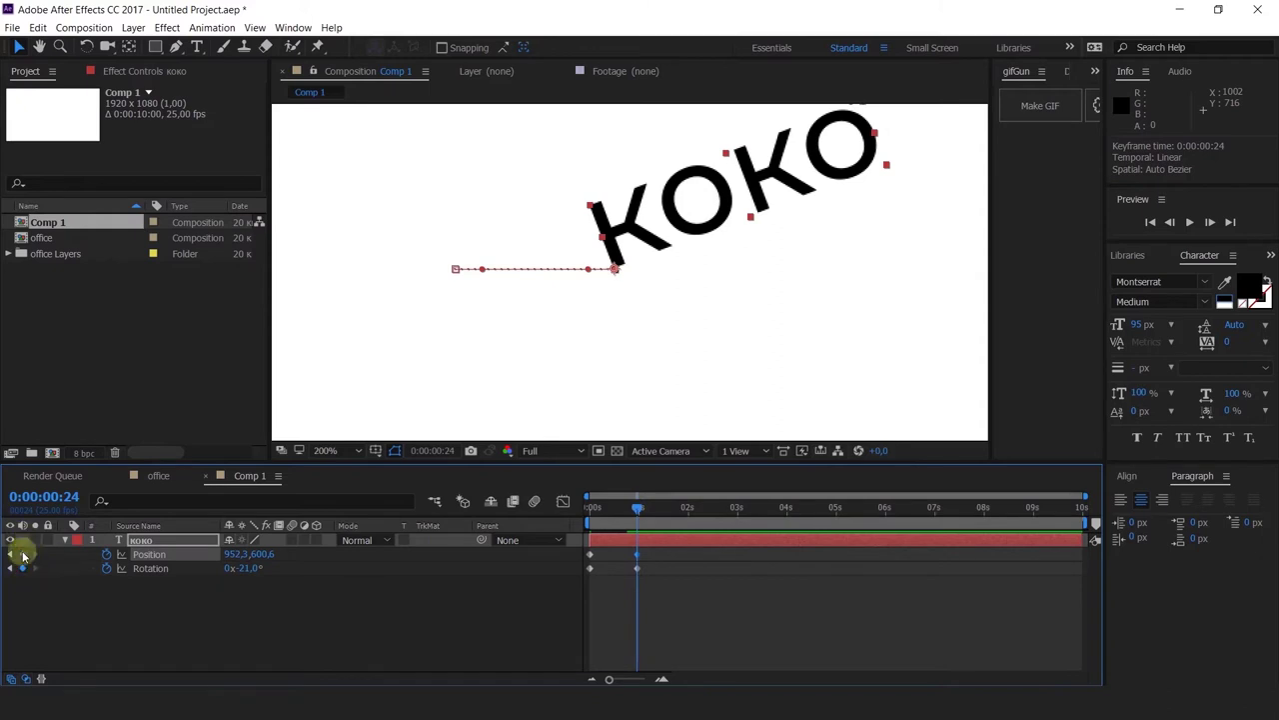
drag(633, 513, 636, 519)
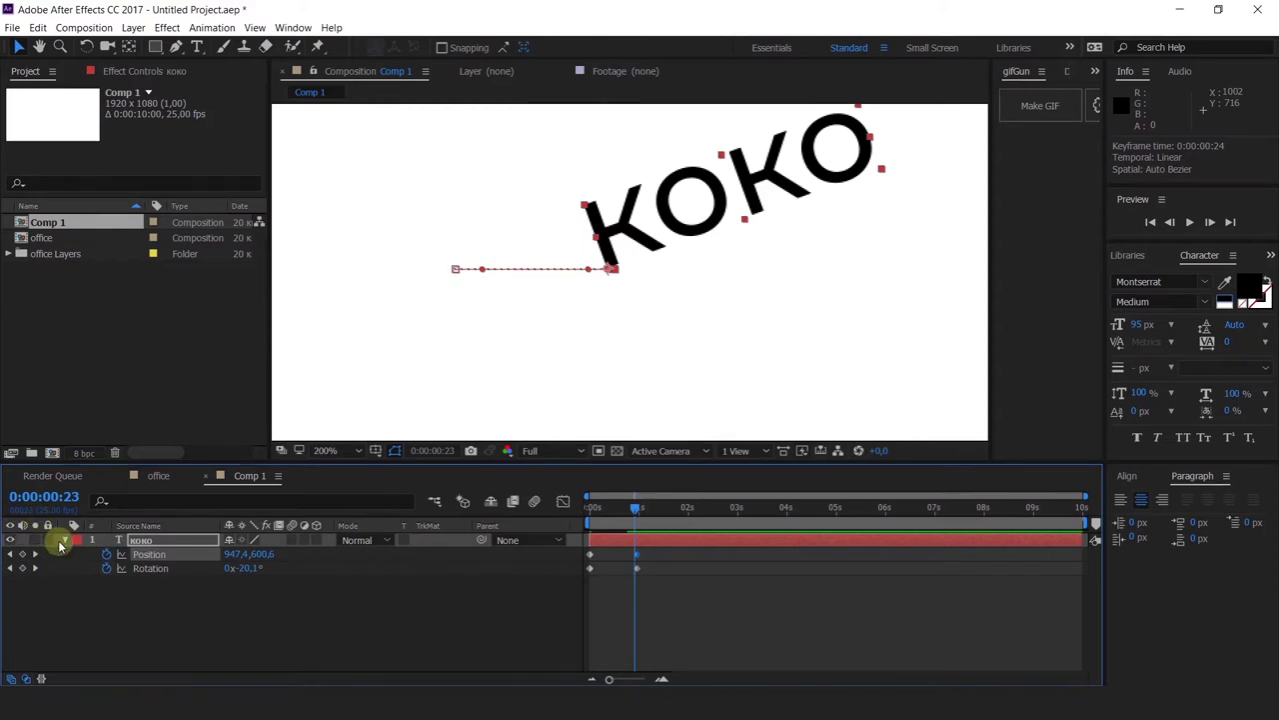
drag(632, 515, 603, 522)
drag(646, 561, 636, 562)
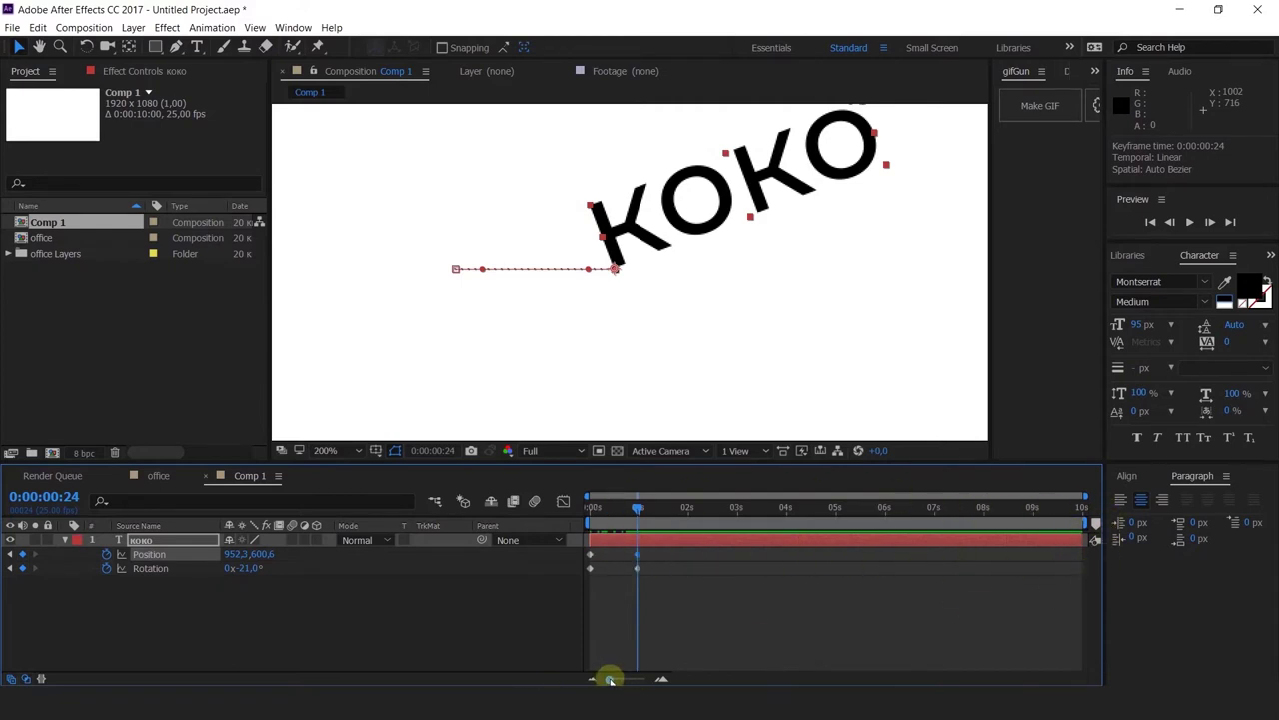
Step: Magnify the timeline to about its first three seconds and preview the text layer's combined movement and rotation
mouse_move(609, 679)
mouse_down()
mouse_move(634, 678)
mouse_move(611, 679)
mouse_up()
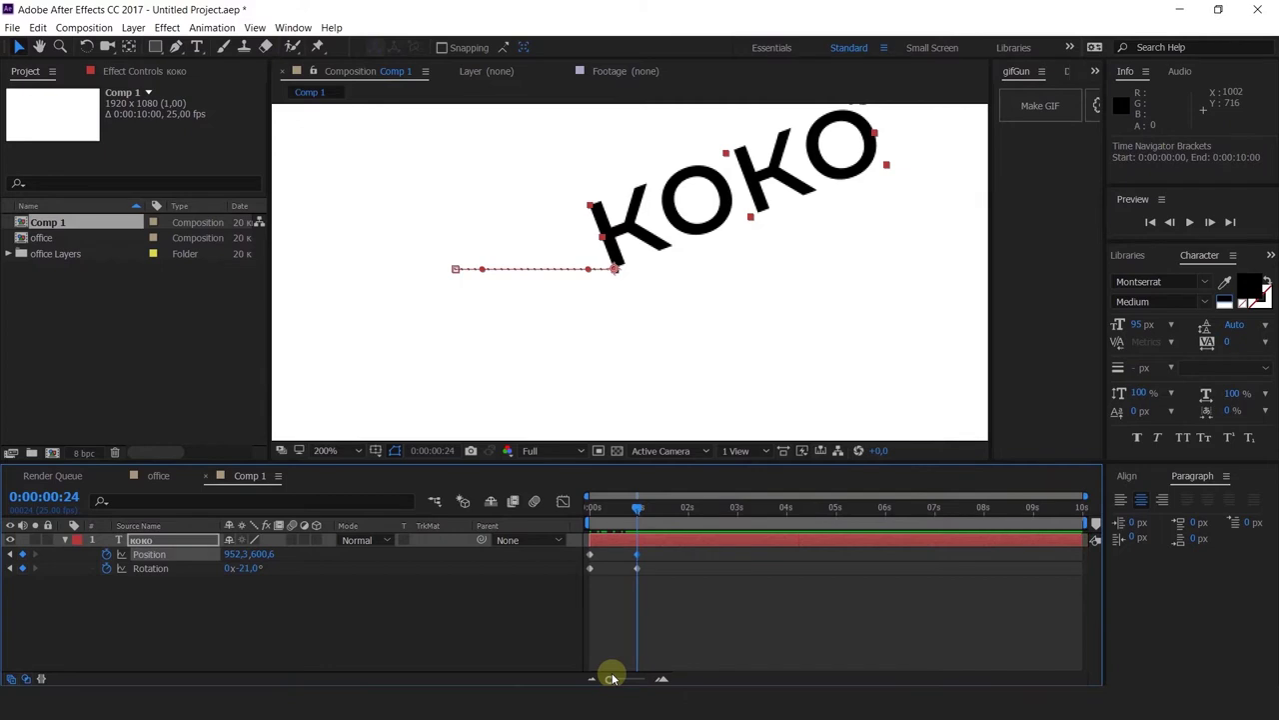
scroll(612, 679, up, 5)
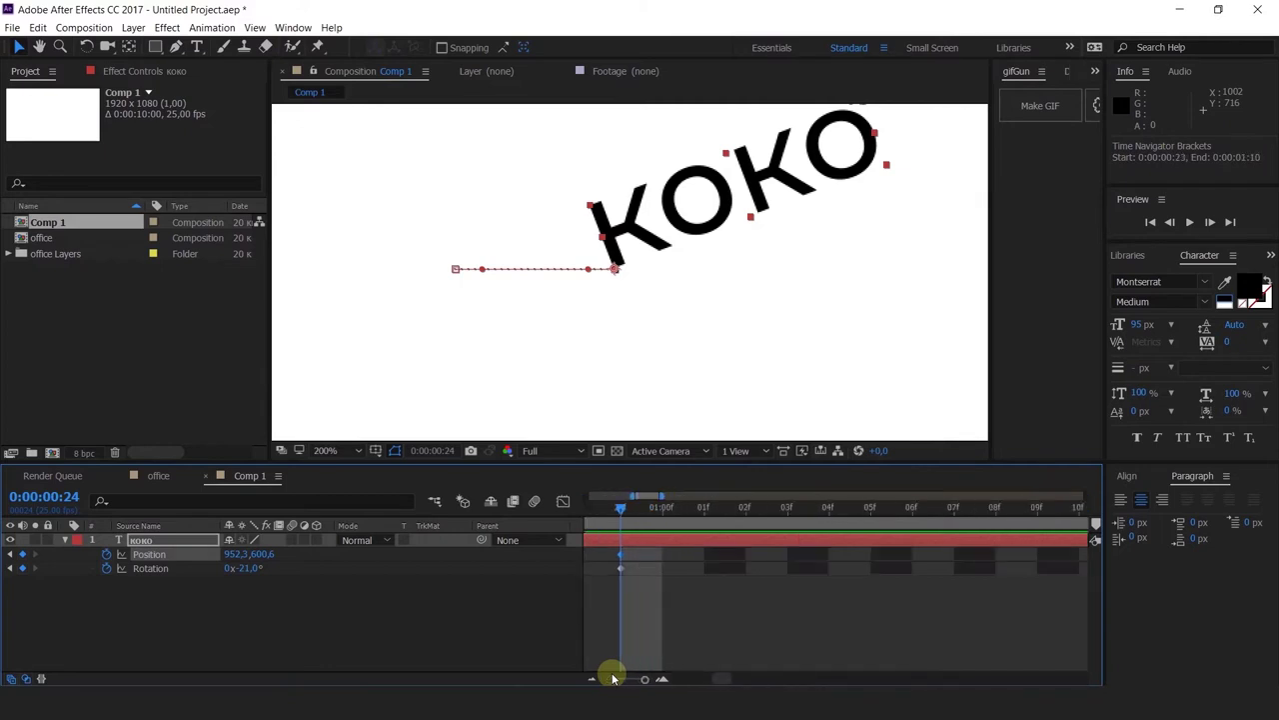
drag(657, 509, 127, 517)
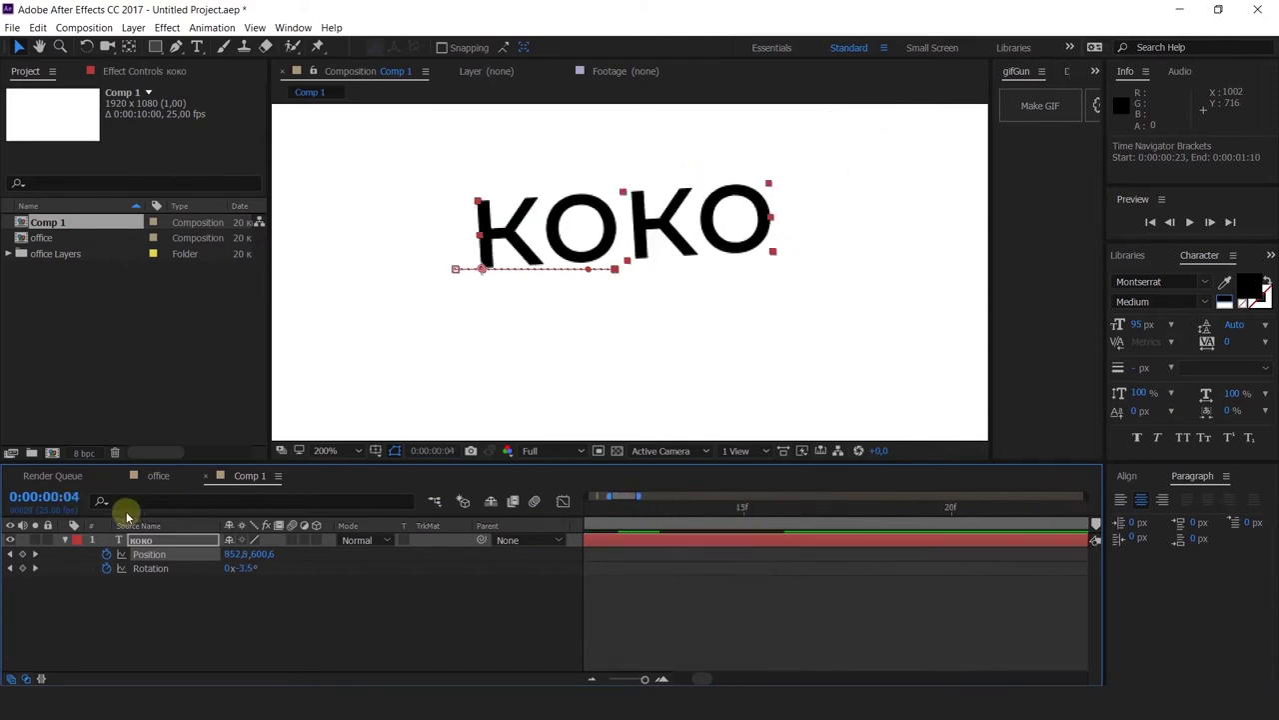
drag(644, 679, 634, 677)
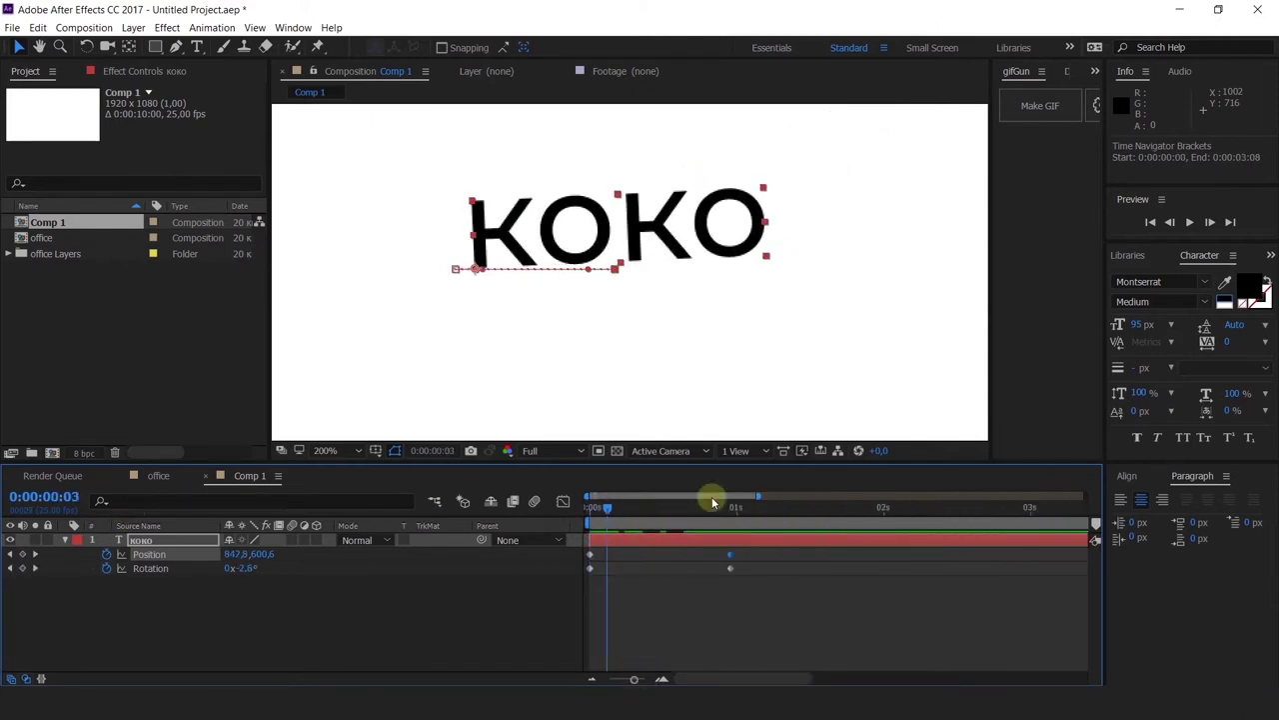
key(space)
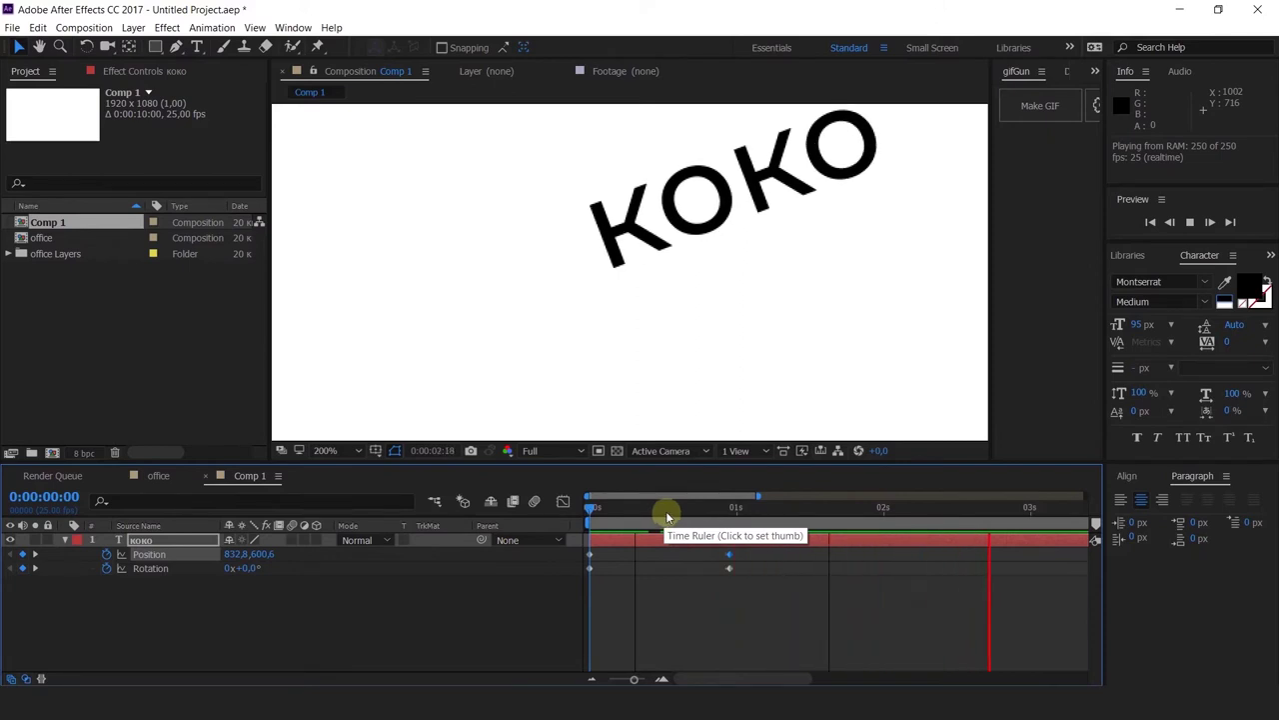
key(space)
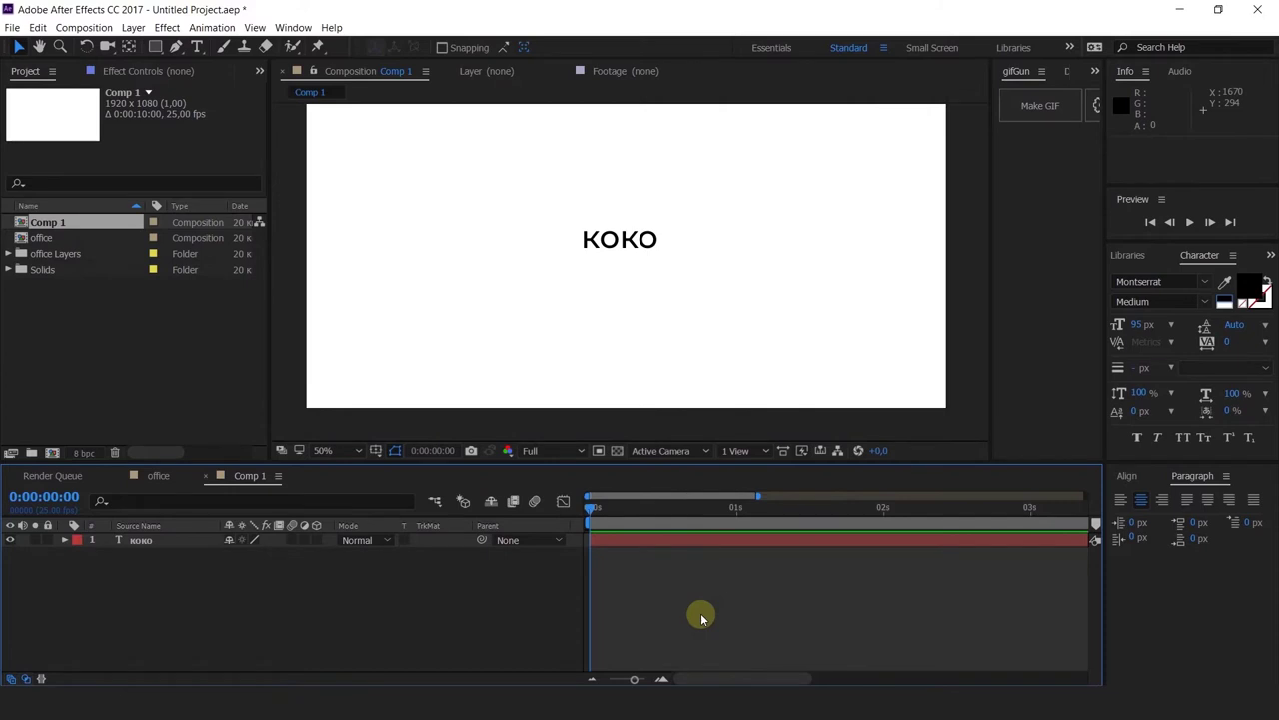
right_click(426, 207)
mouse_move(470, 216)
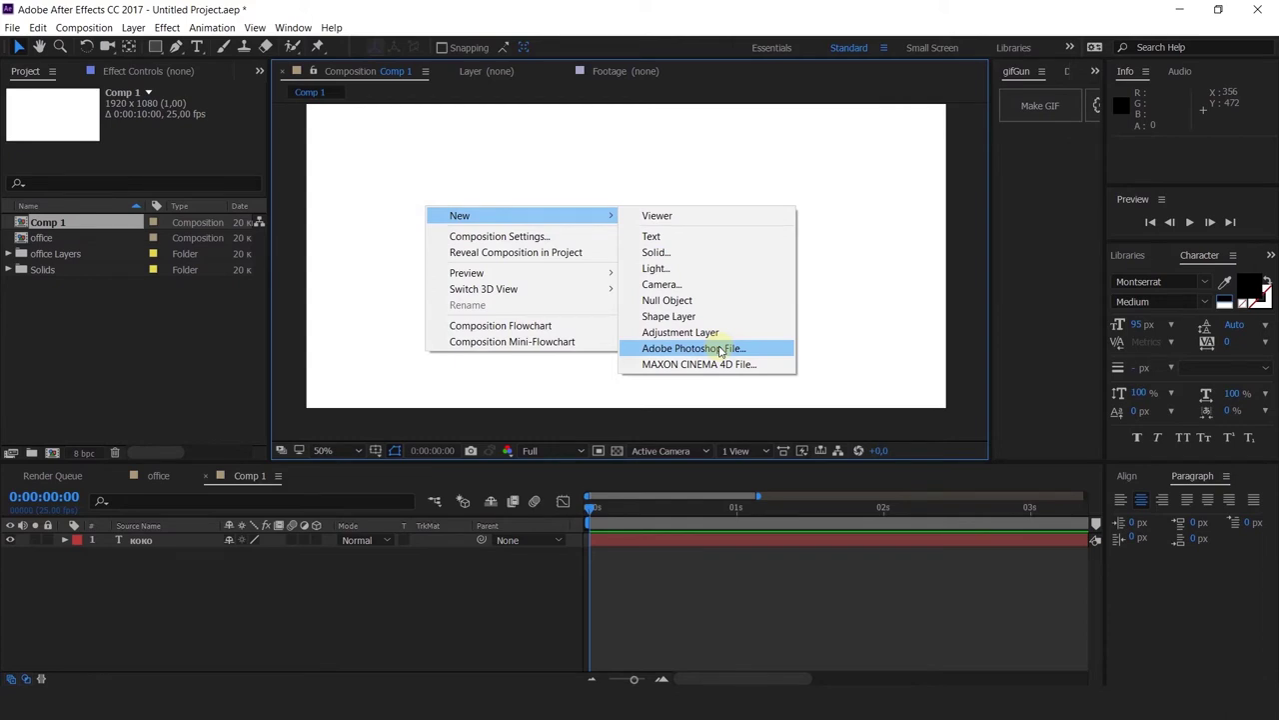
click(462, 592)
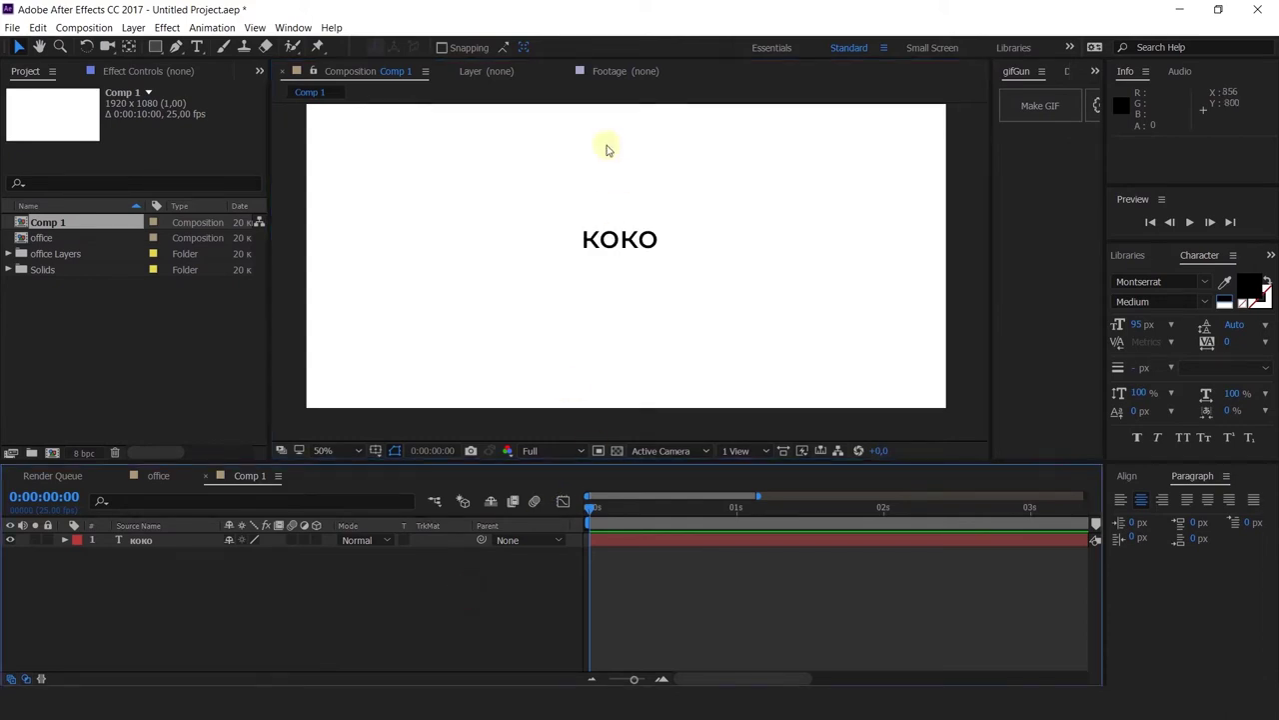
Step: Undo the trial move of the text, and remove its Position and Rotation keyframes by disabling keyframing for both properties
click(630, 240)
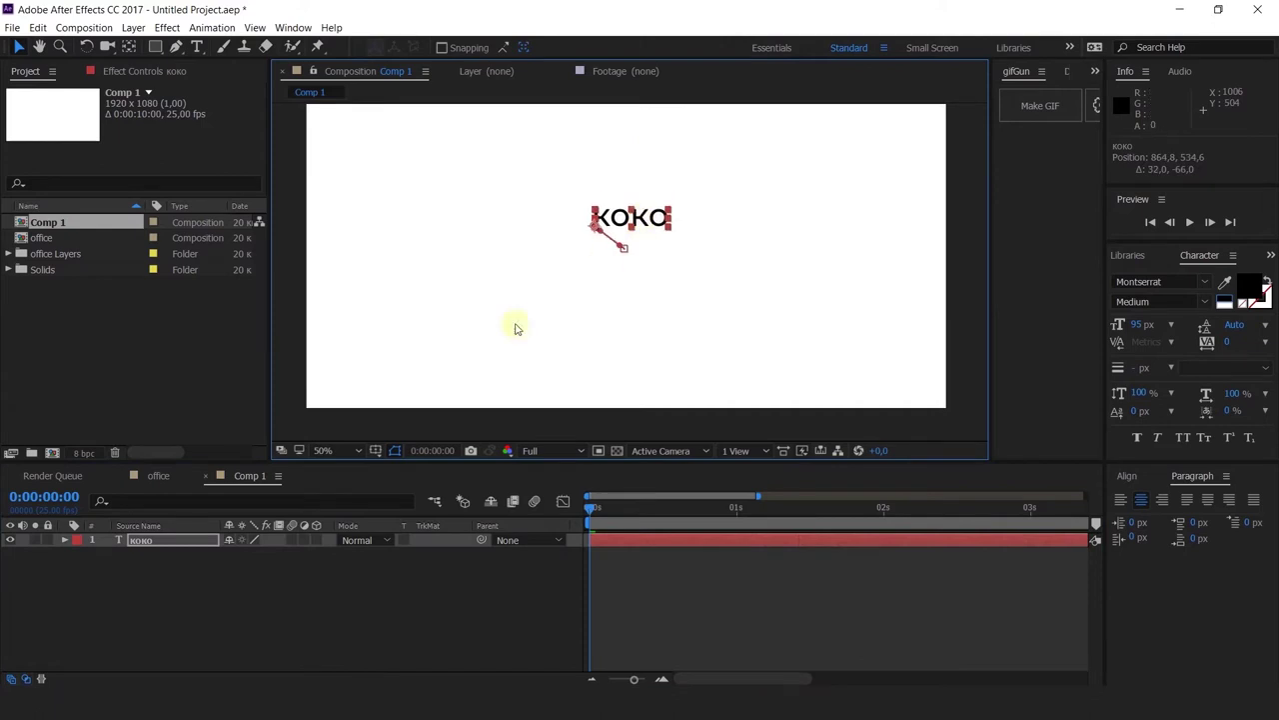
key(ctrl+z)
key(u)
click(106, 553)
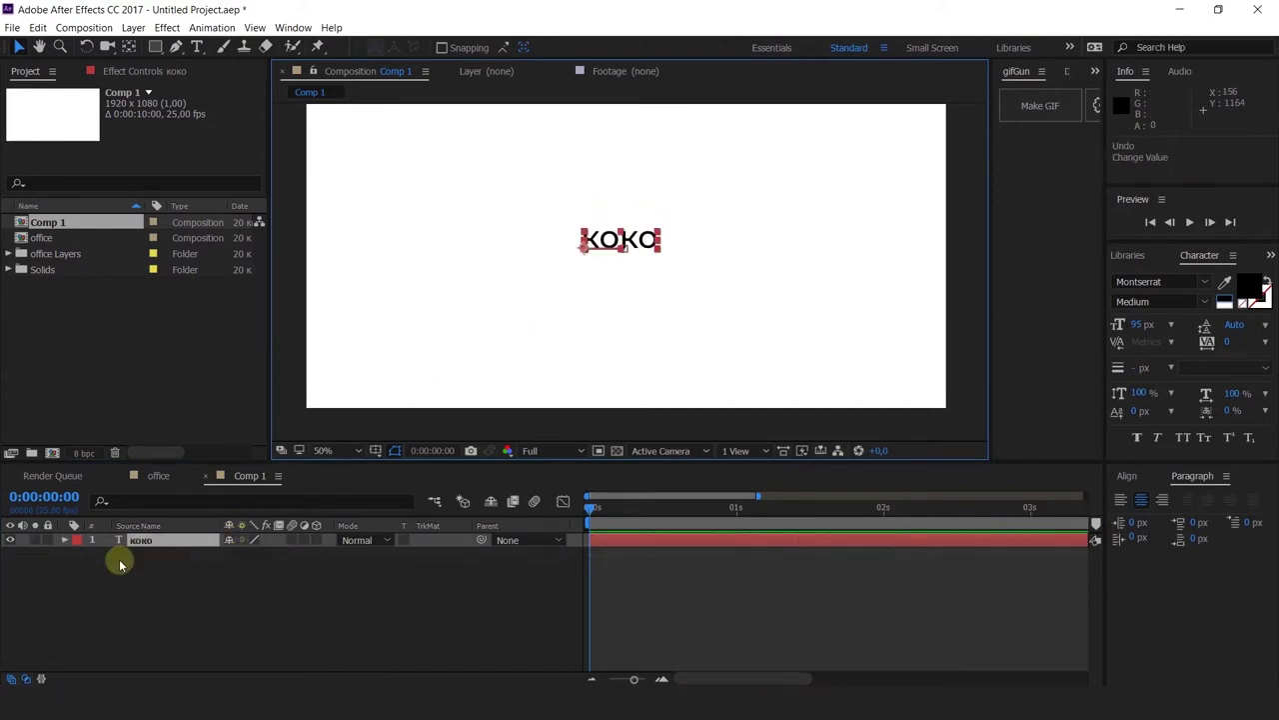
key(p)
key(shift+r)
click(112, 594)
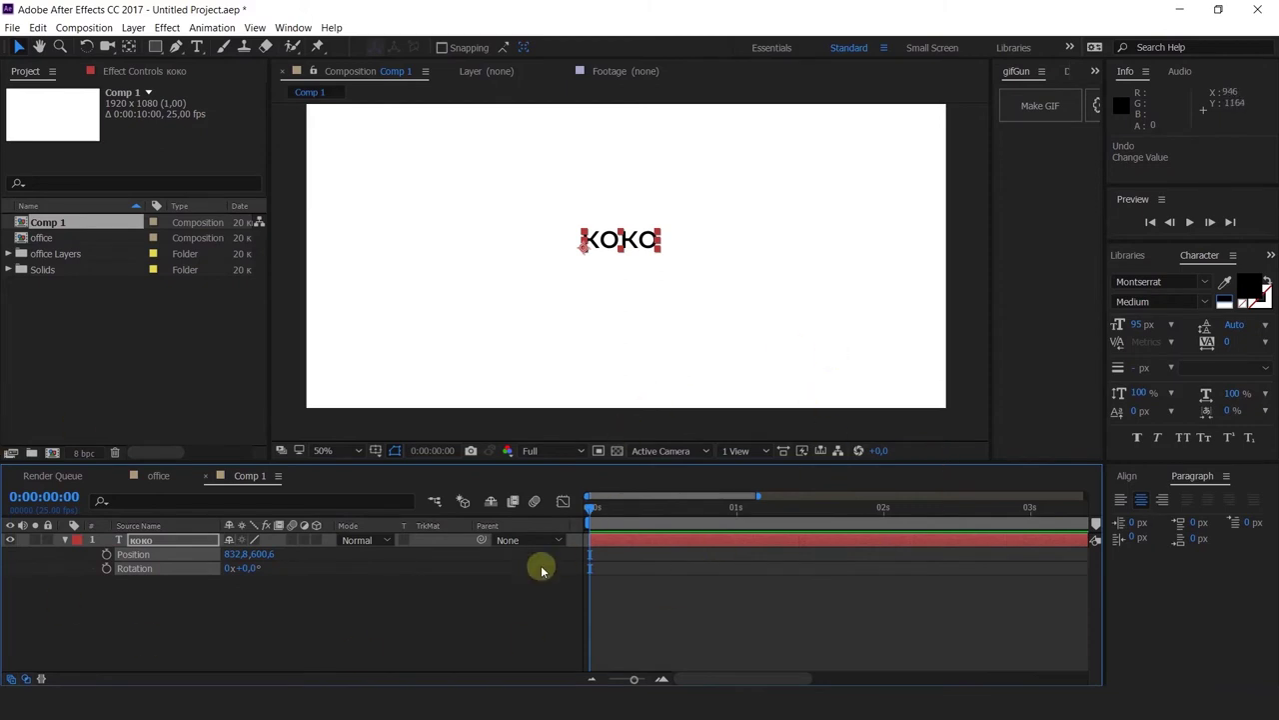
Step: Select the KOKO text in the composition and collapse its layer's properties
click(494, 608)
click(613, 229)
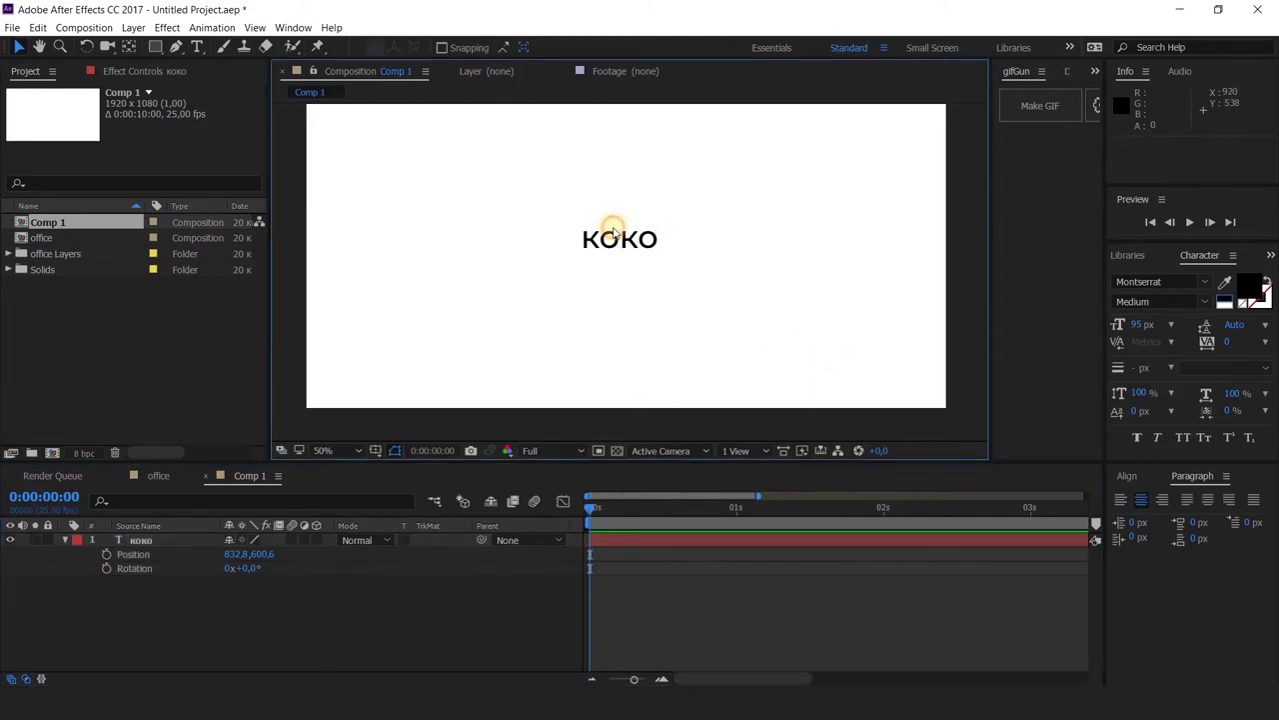
click(614, 254)
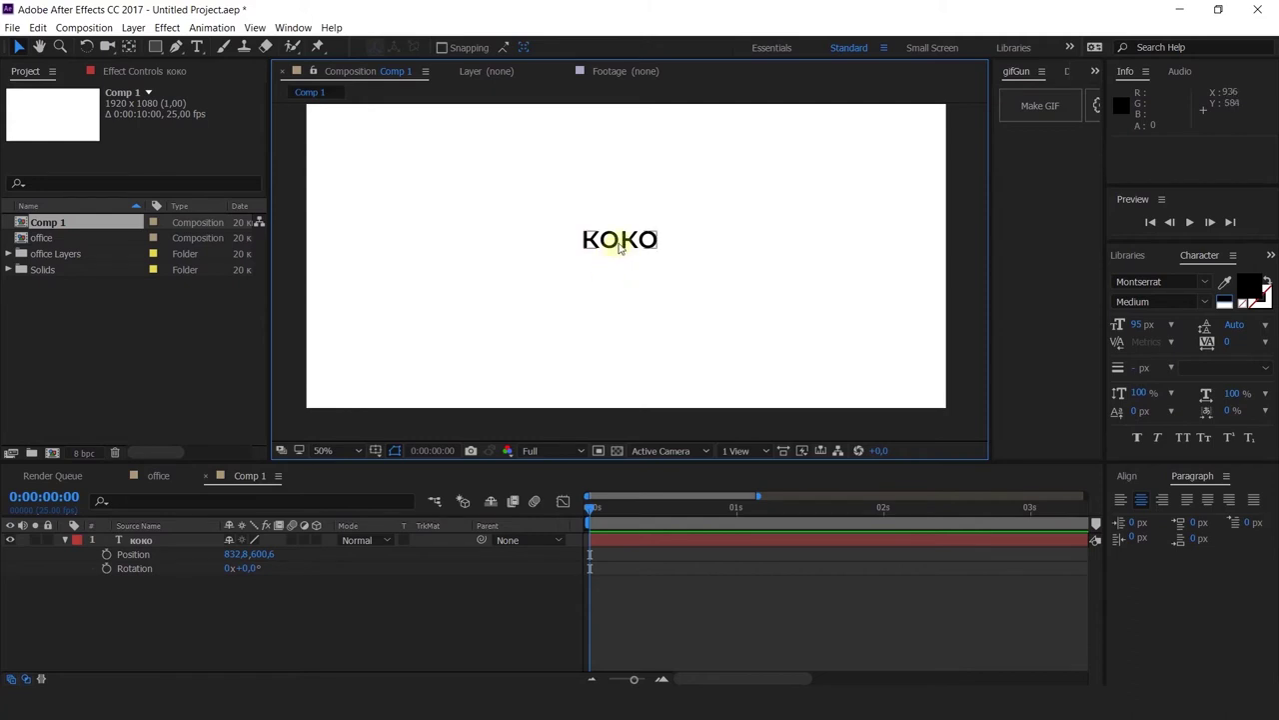
click(619, 247)
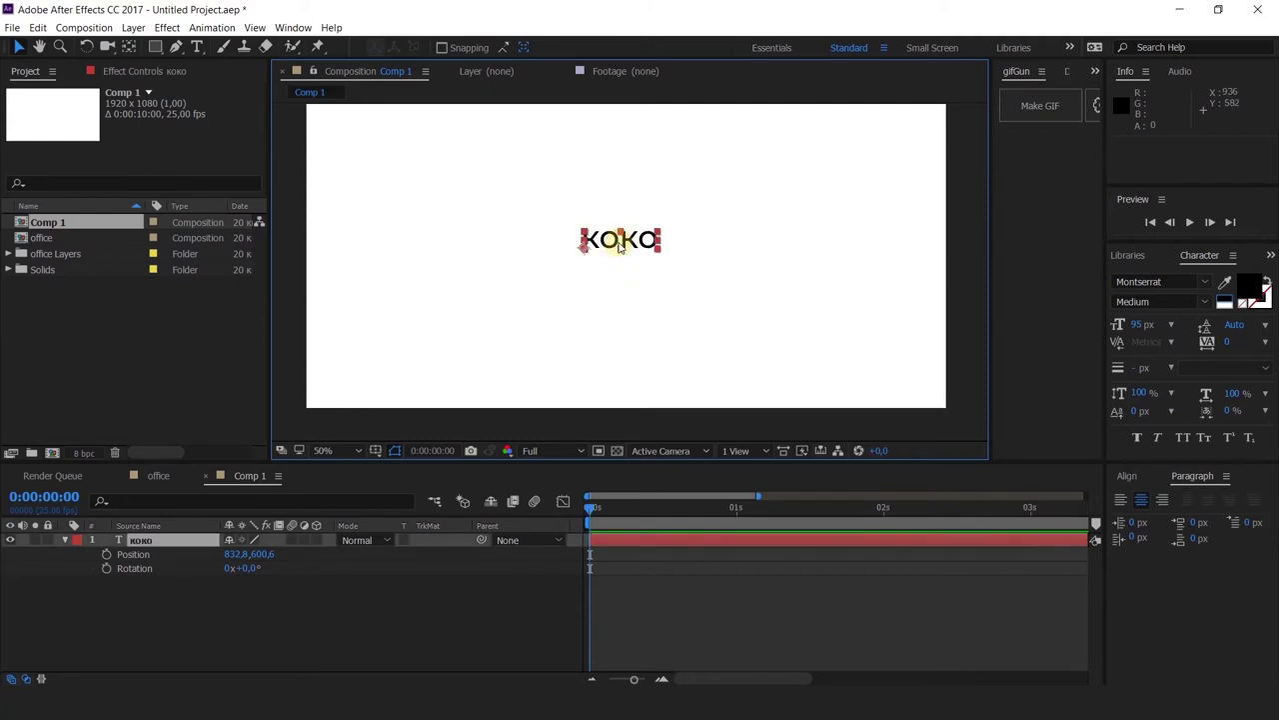
click(65, 541)
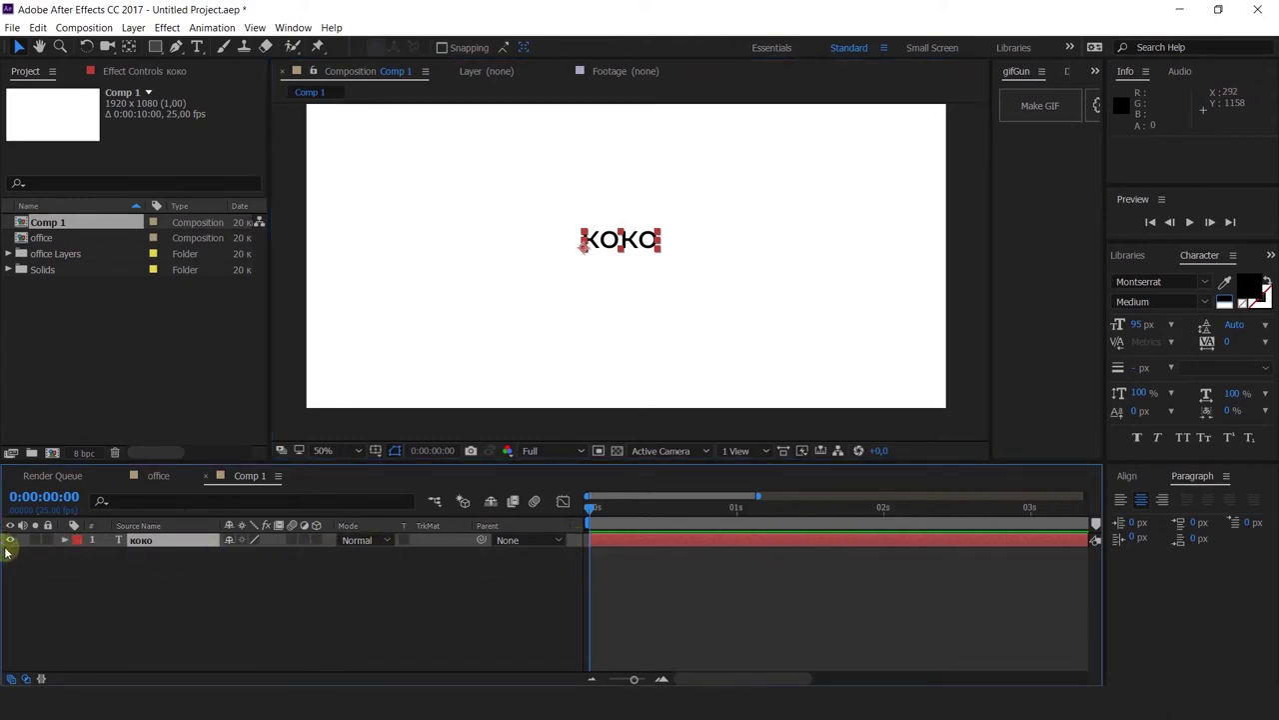
Step: Switch the KOKO text layer's visibility off and on again
scroll(639, 257, up, 1)
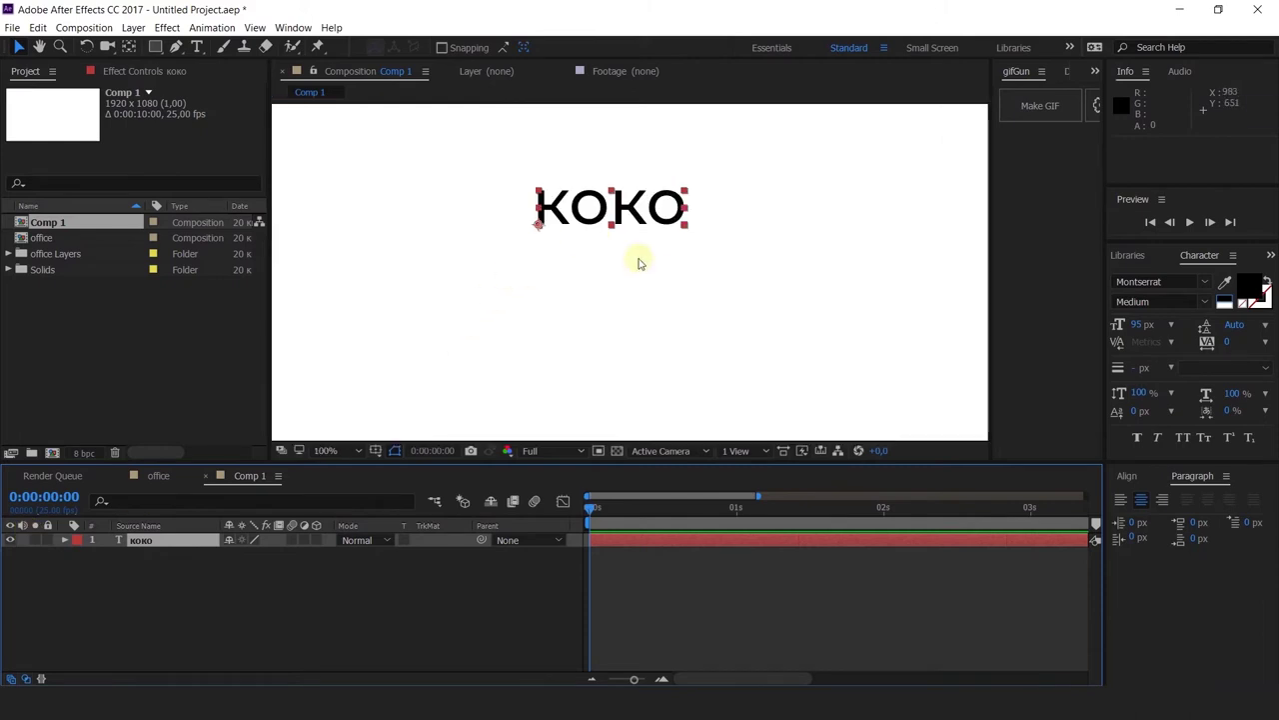
scroll(637, 257, down, 1)
scroll(633, 256, up, 1)
drag(632, 302, 628, 319)
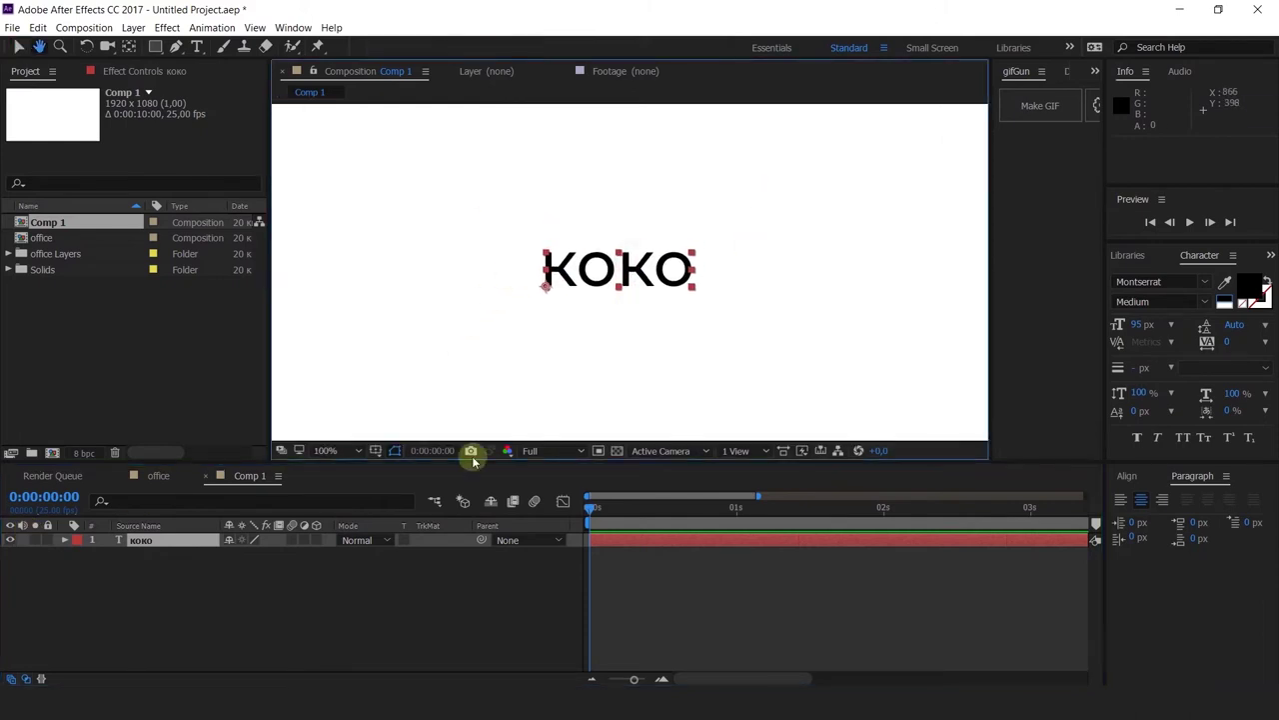
click(10, 541)
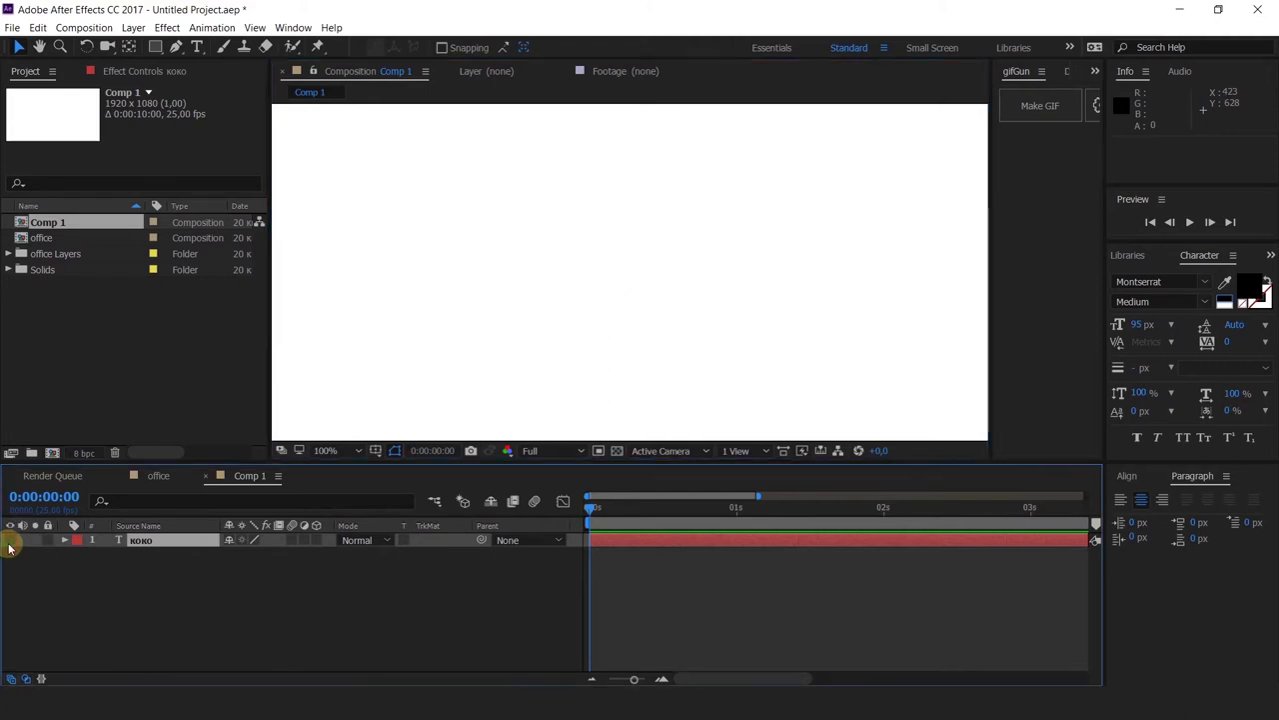
click(10, 540)
click(10, 540)
click(10, 541)
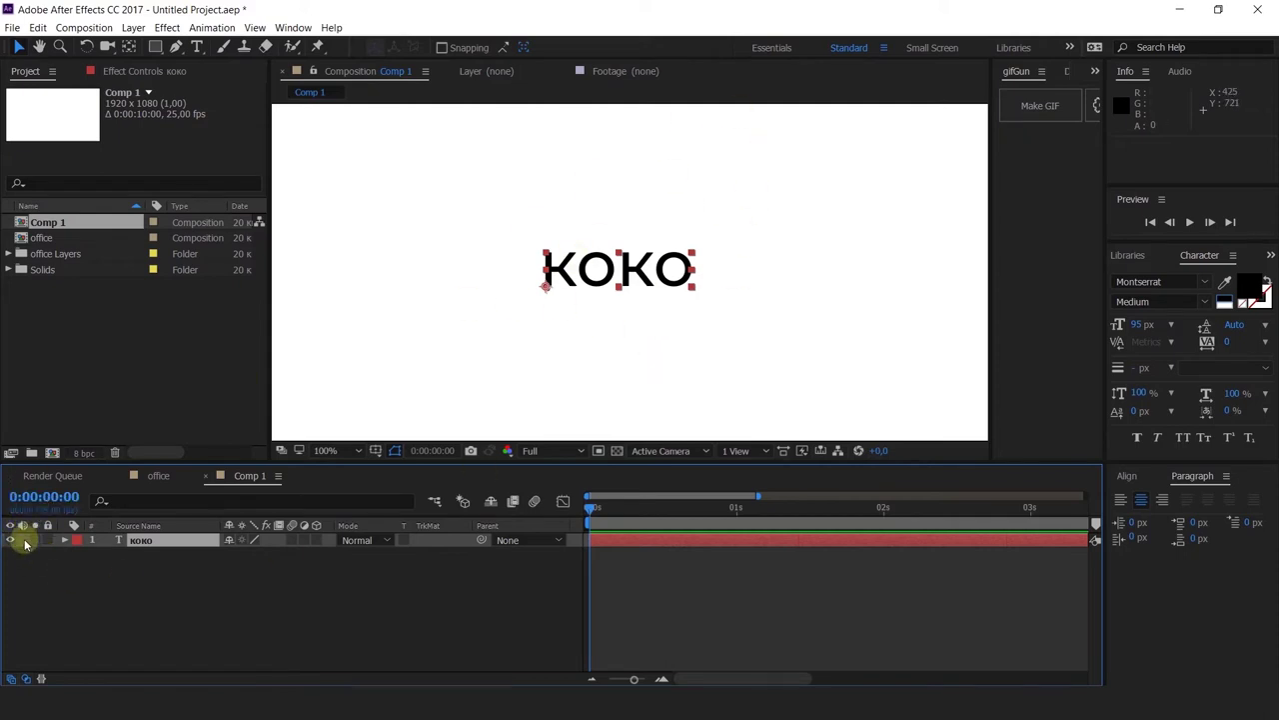
key(F2)
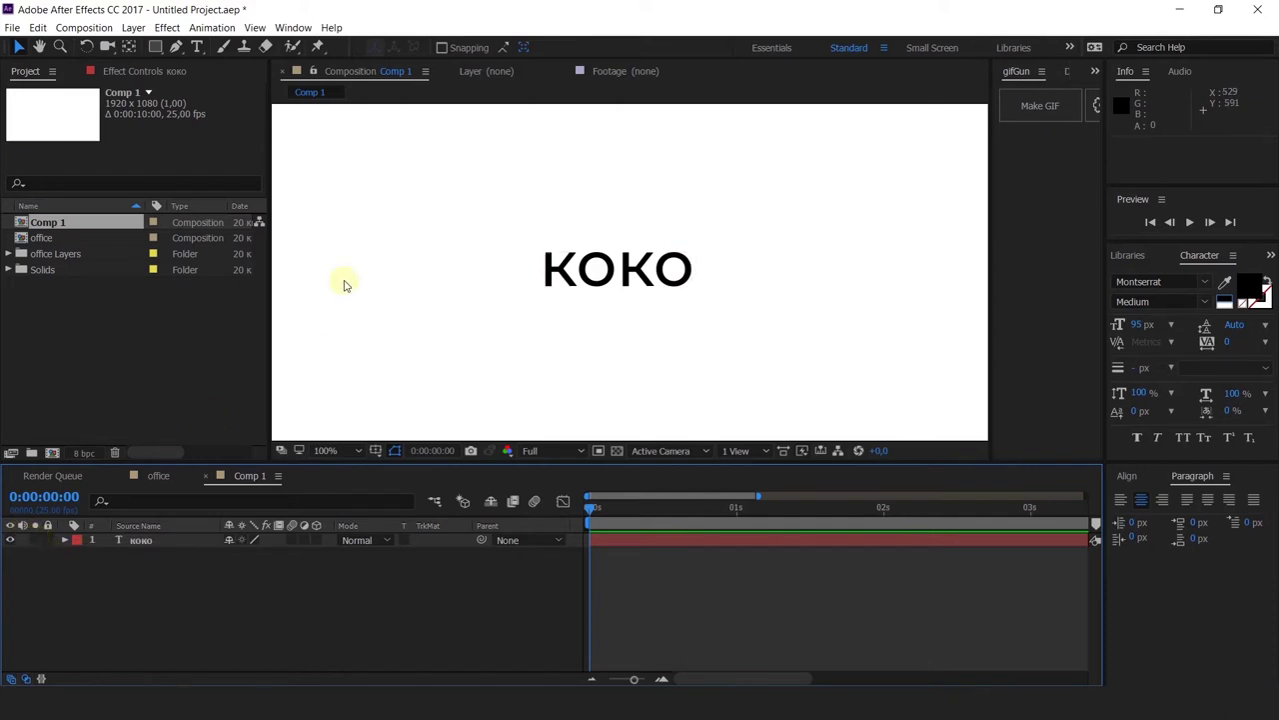
right_click(403, 195)
mouse_move(539, 213)
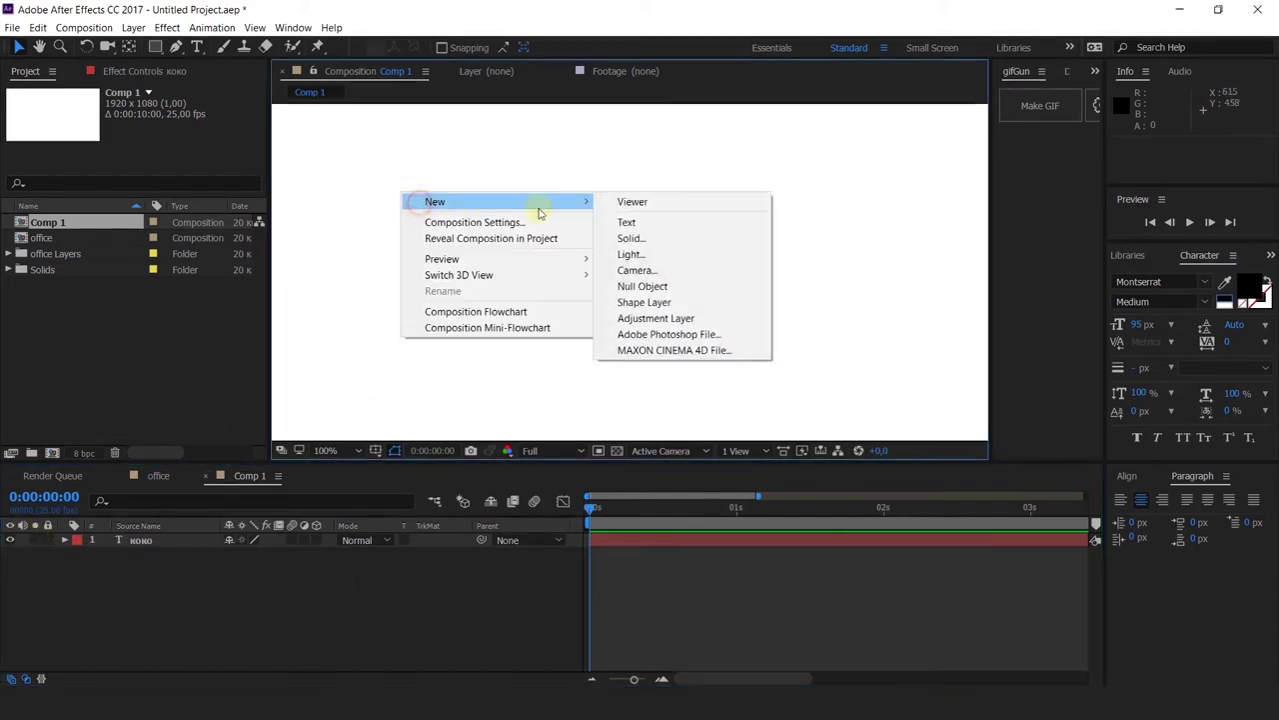
click(626, 222)
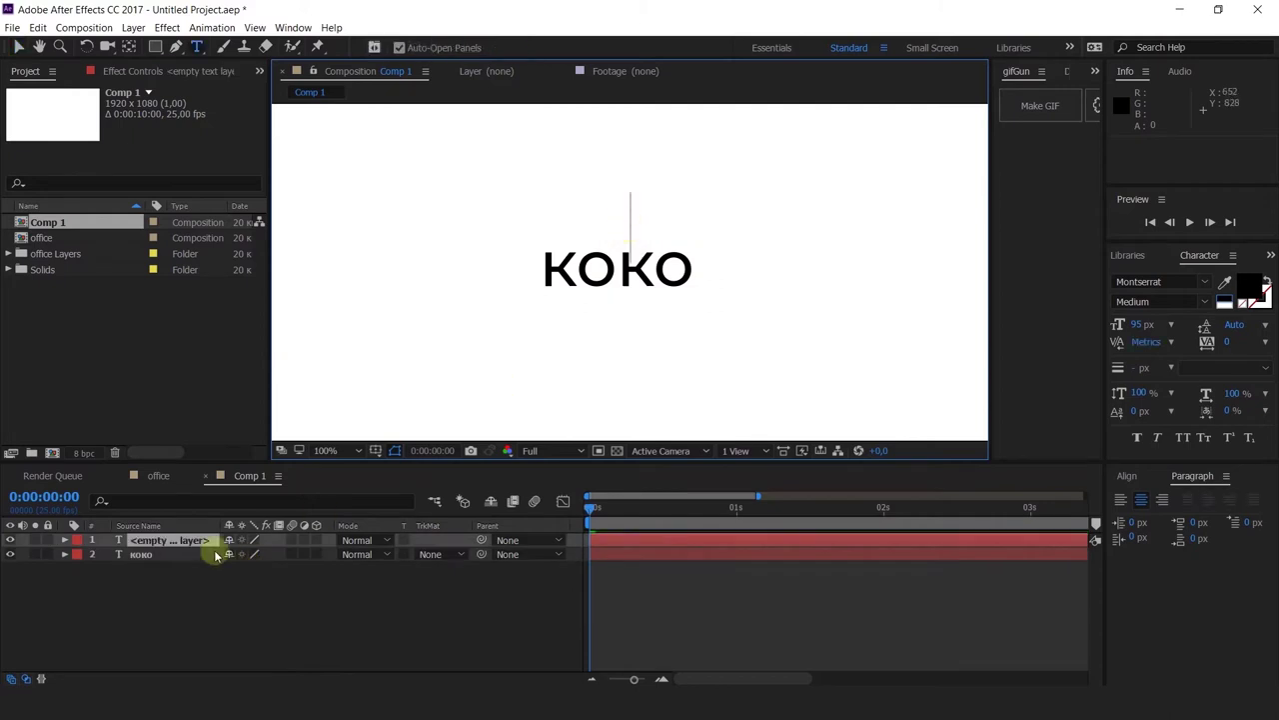
Step: Duplicate the KOKO text layer twice, placing one copy above and left of the original and the other at about 1055.8, 705.6
click(192, 554)
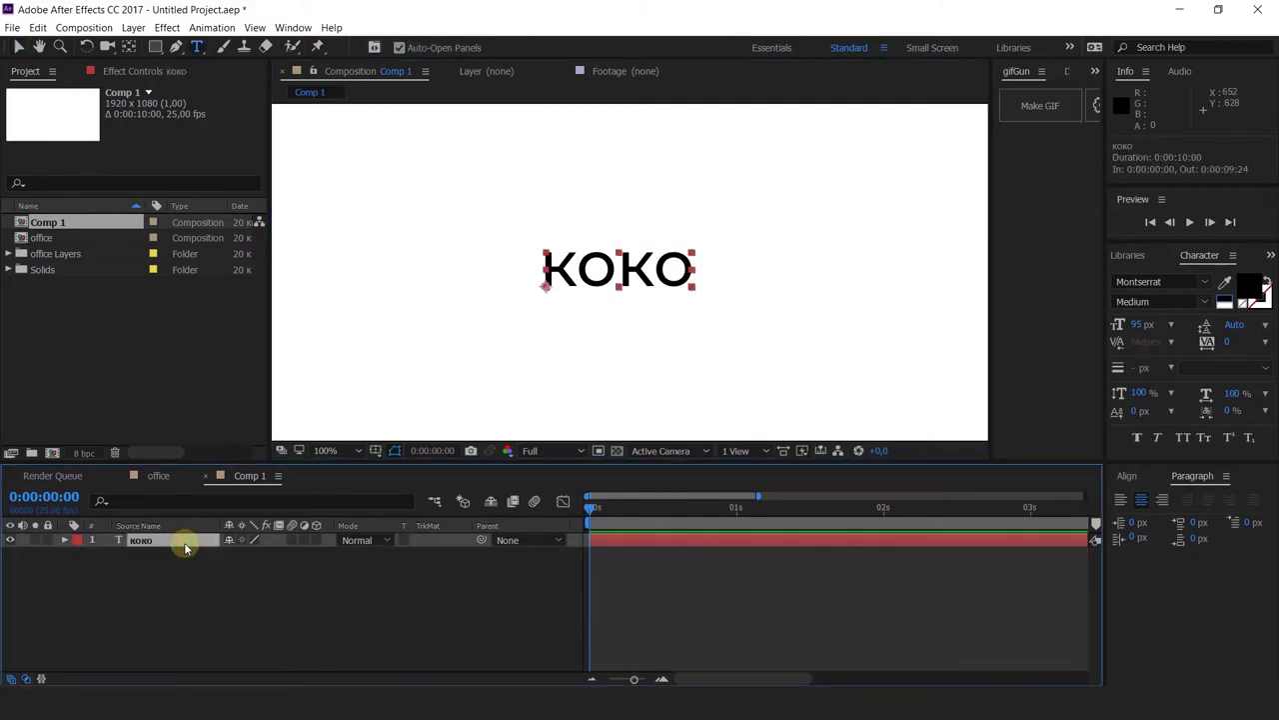
key(ctrl+d)
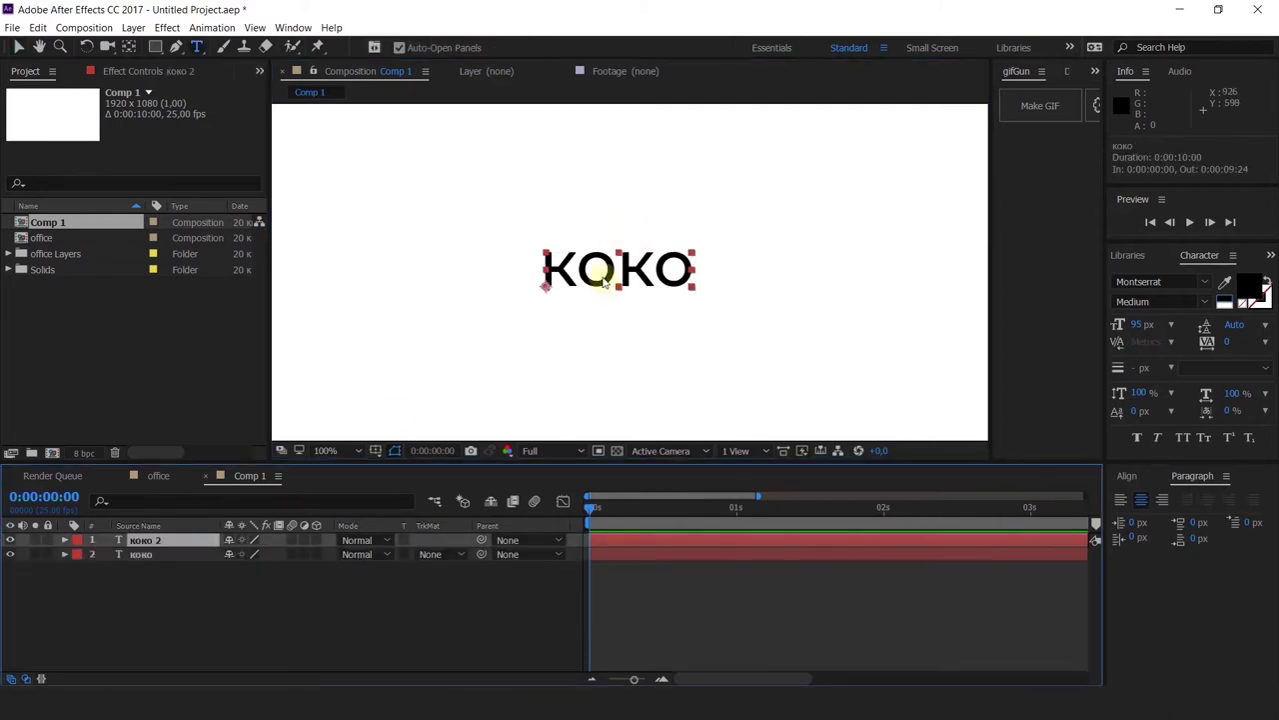
key(v)
drag(604, 283, 745, 345)
key(ctrl+d)
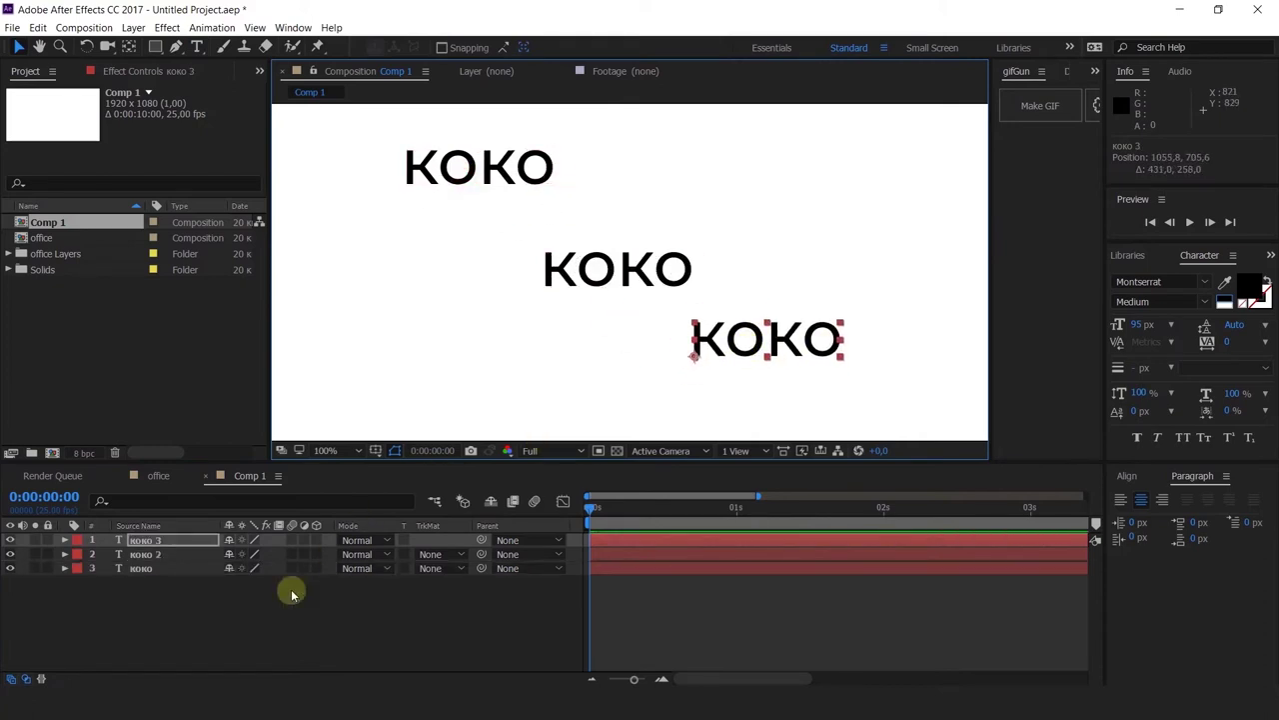
click(77, 632)
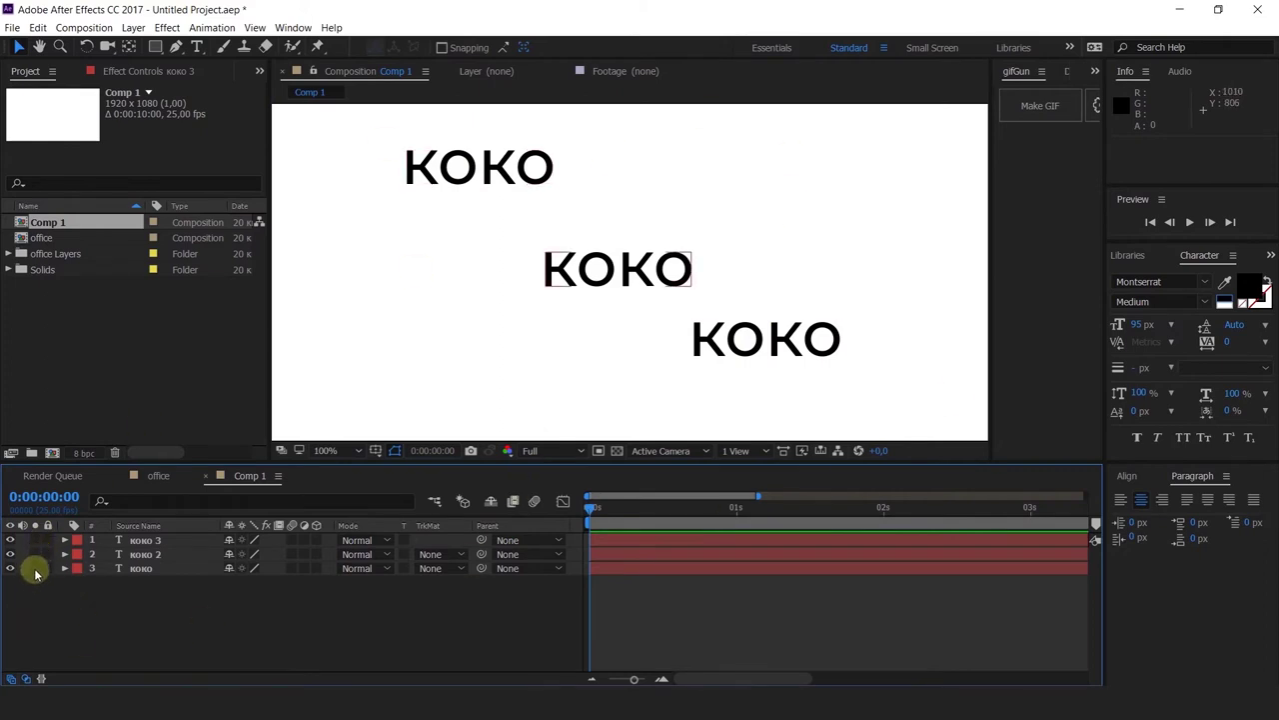
Step: Solo the original коко text layer, add коко 2 to the soloed layers, and turn soloing off again
click(35, 568)
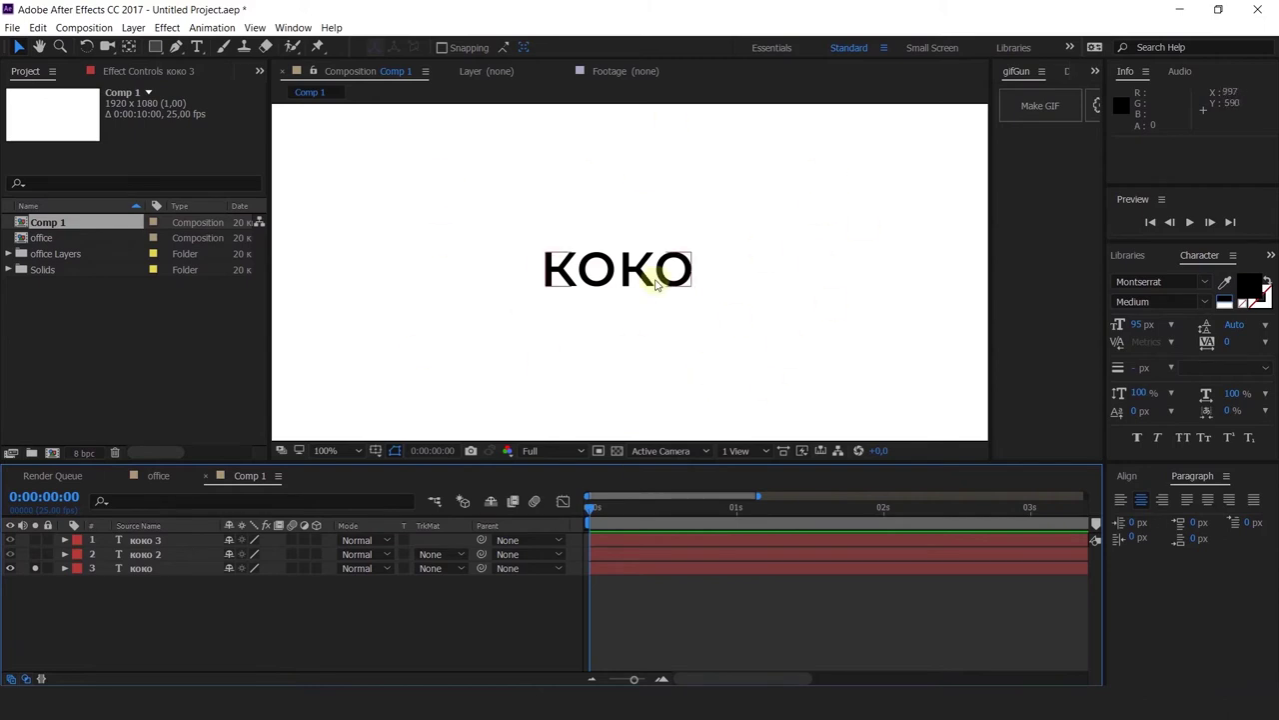
click(35, 567)
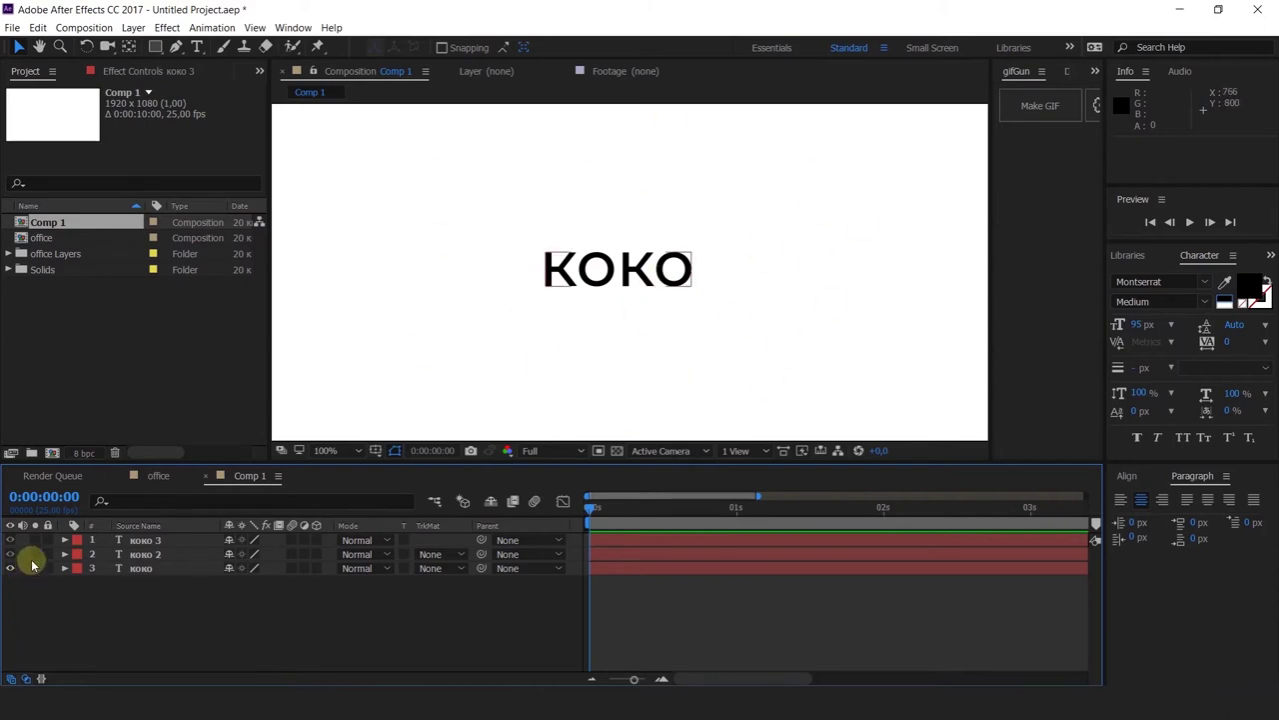
click(35, 555)
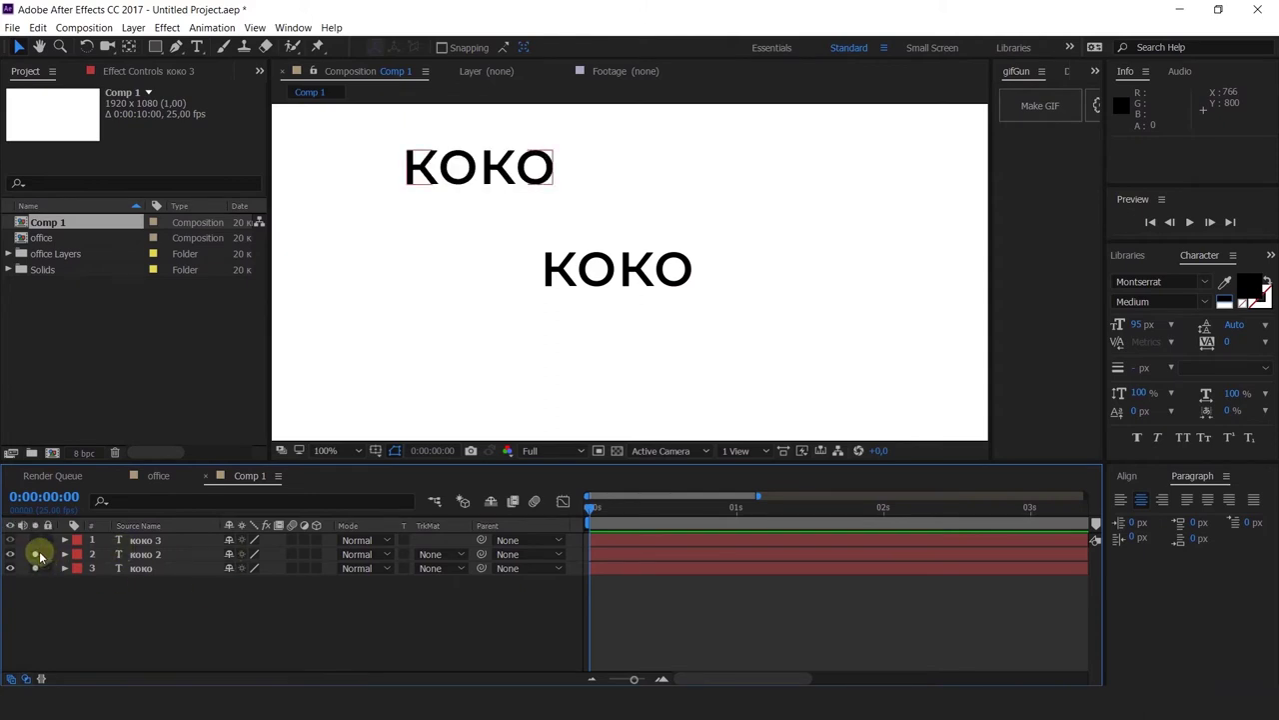
click(37, 556)
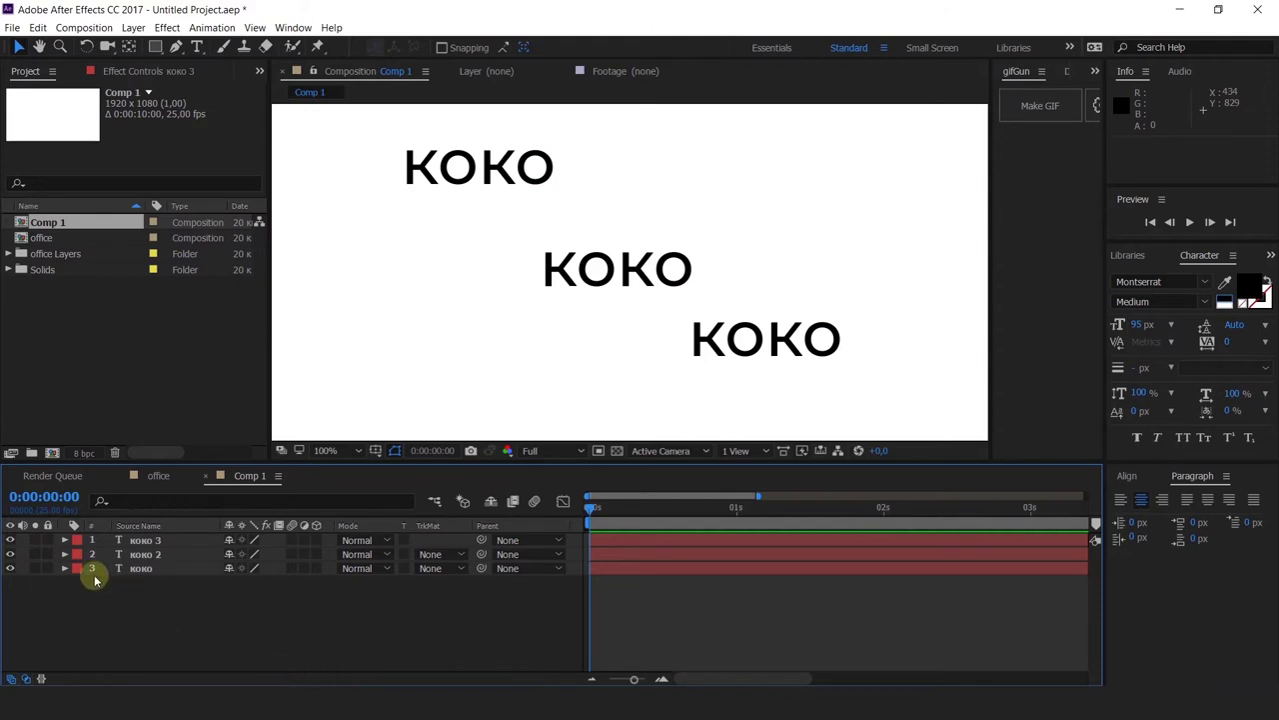
Step: Lock the коко and коко 3 layers, and try transforming the unlocked коко 2 text in the composition
click(67, 542)
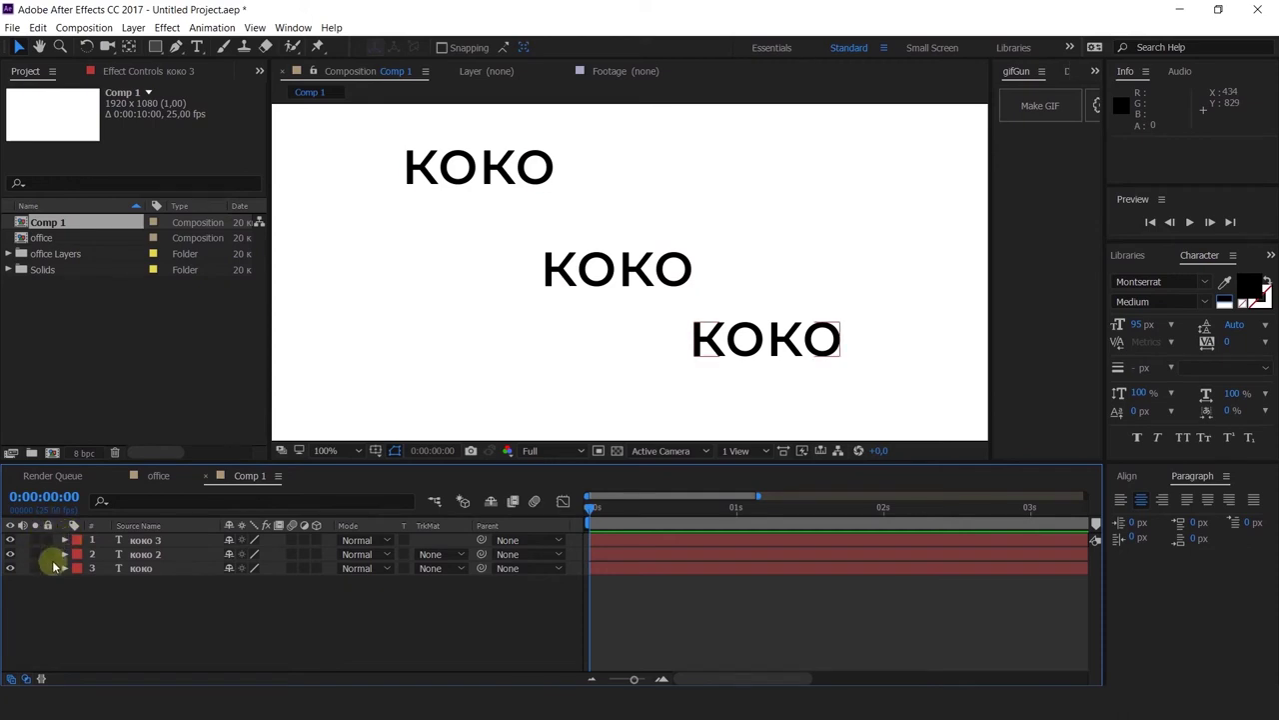
click(47, 567)
click(47, 540)
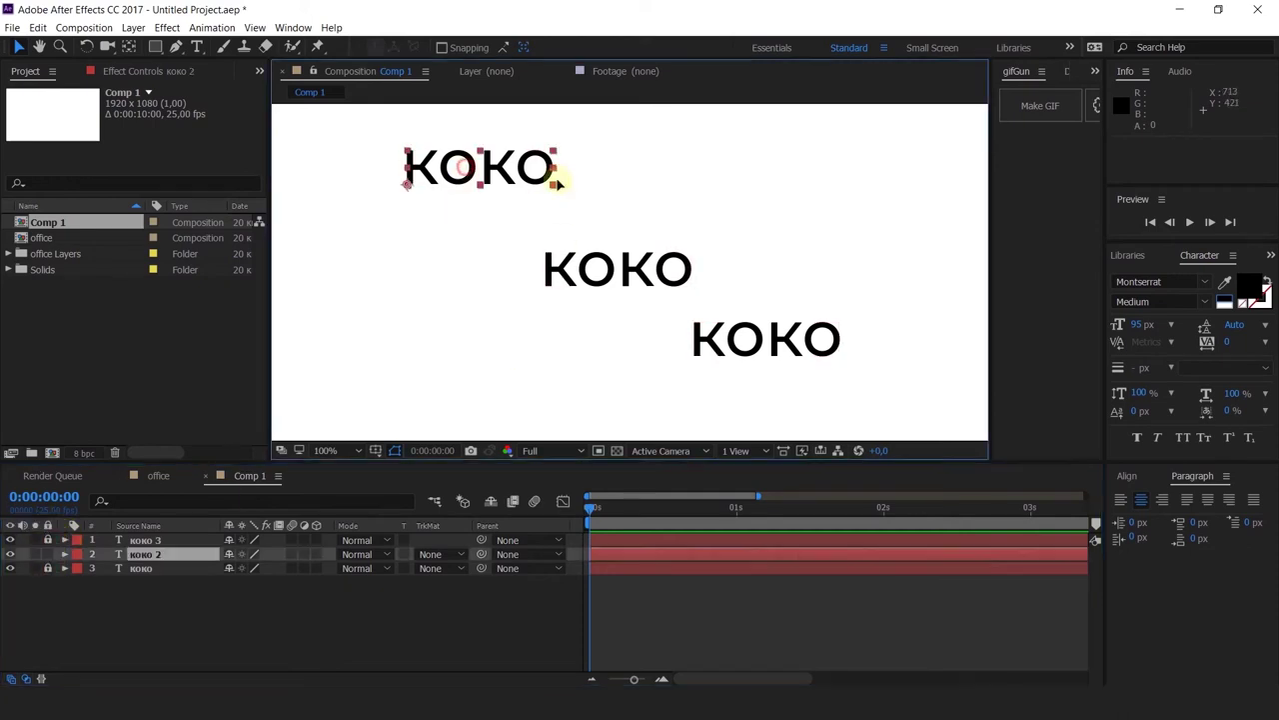
drag(557, 176, 644, 177)
key(ctrl+z)
click(706, 285)
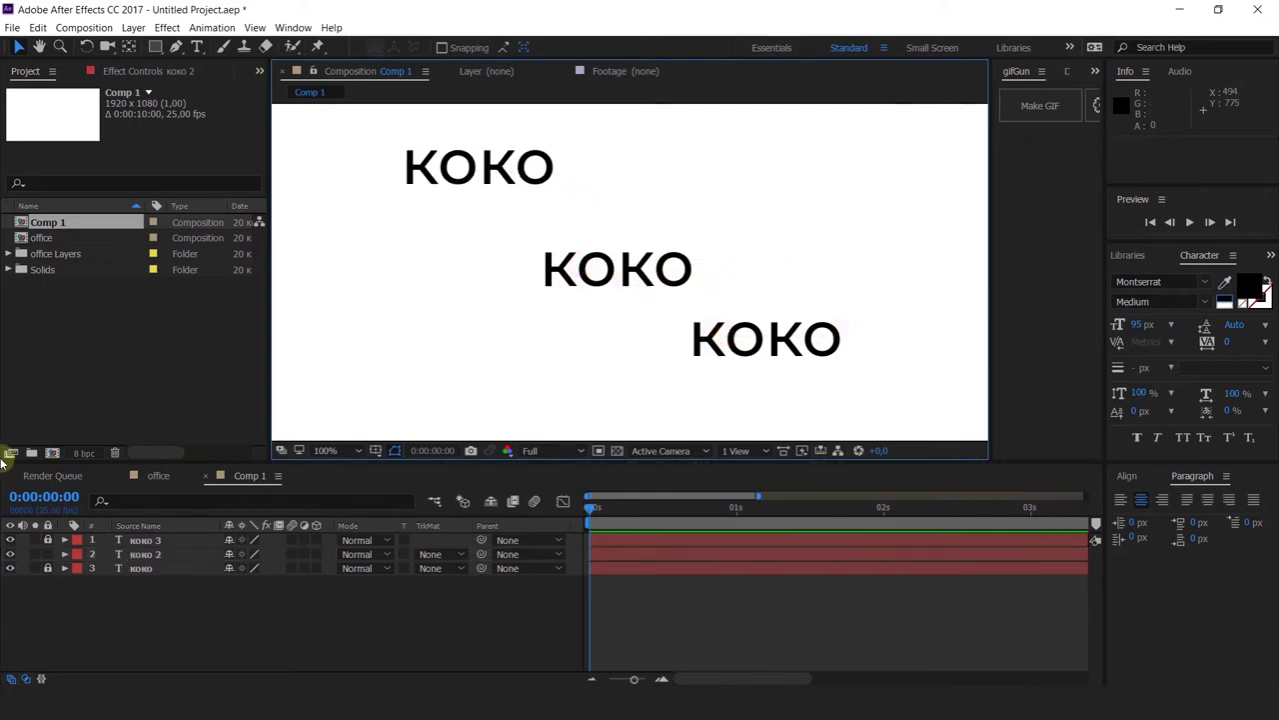
Step: Unlock the коко 3 and коко layers, and expand and collapse the properties of коко 3
click(47, 540)
click(47, 568)
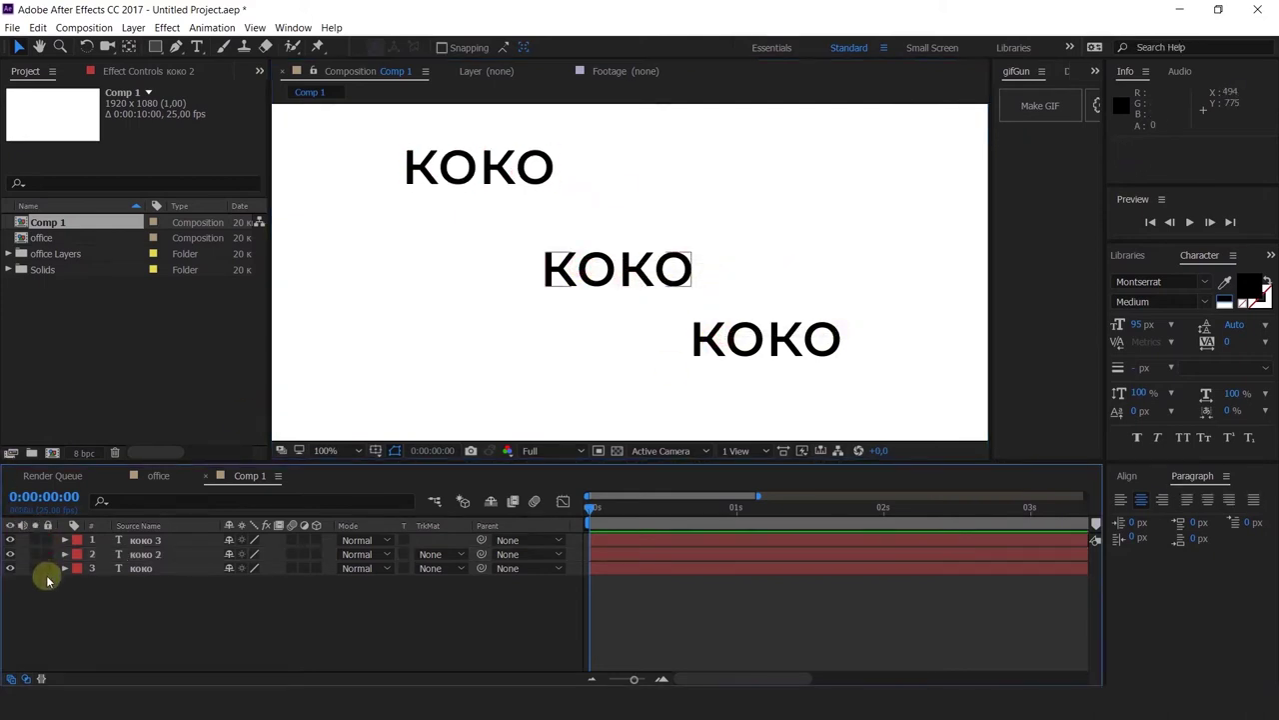
click(145, 541)
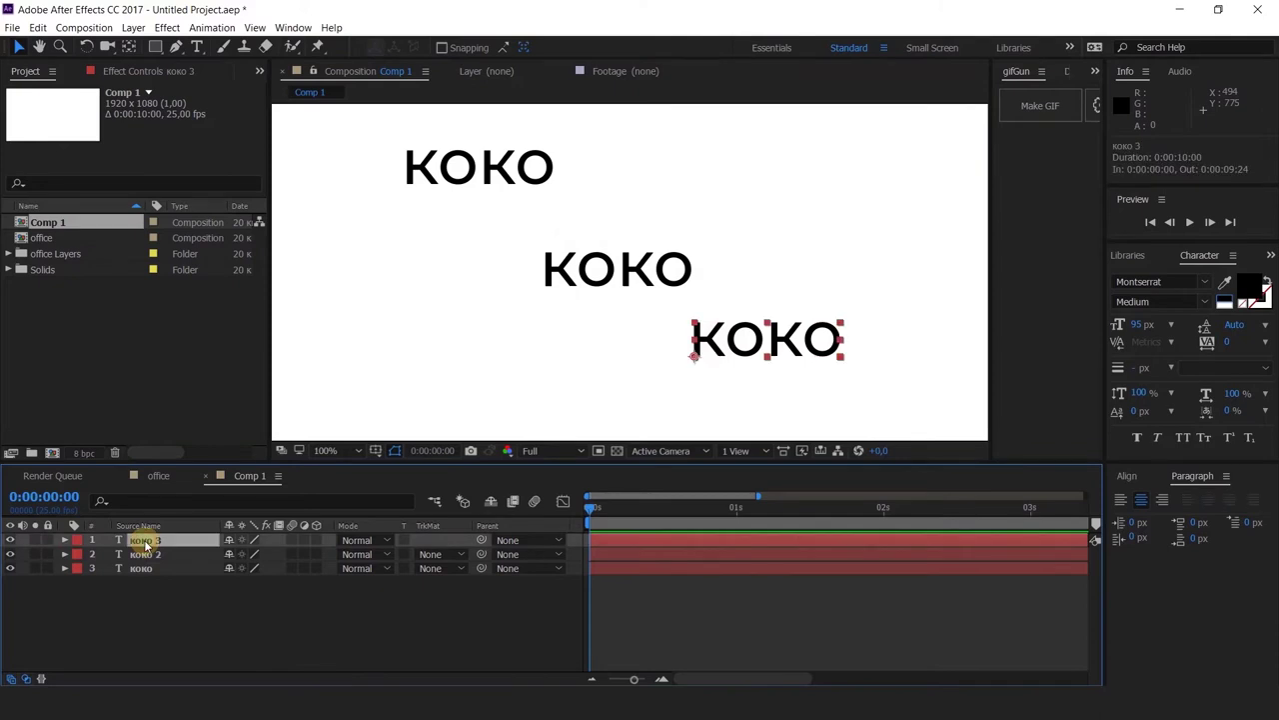
click(65, 541)
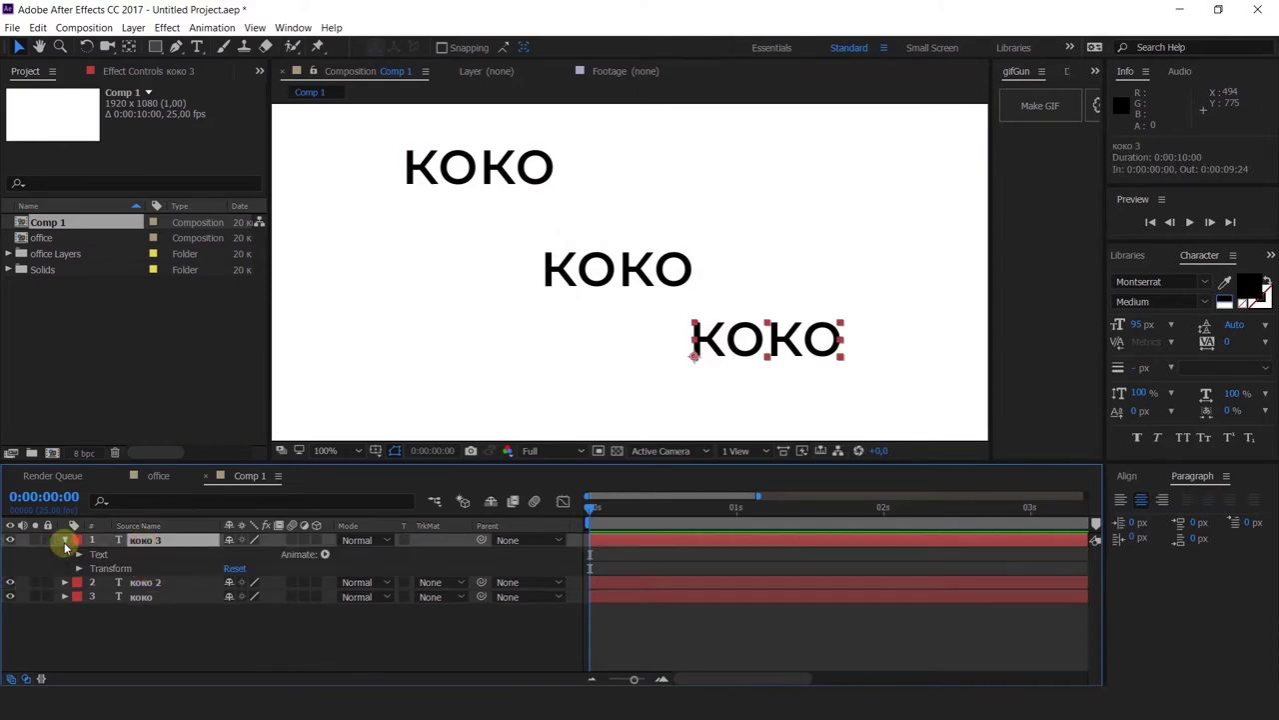
click(65, 541)
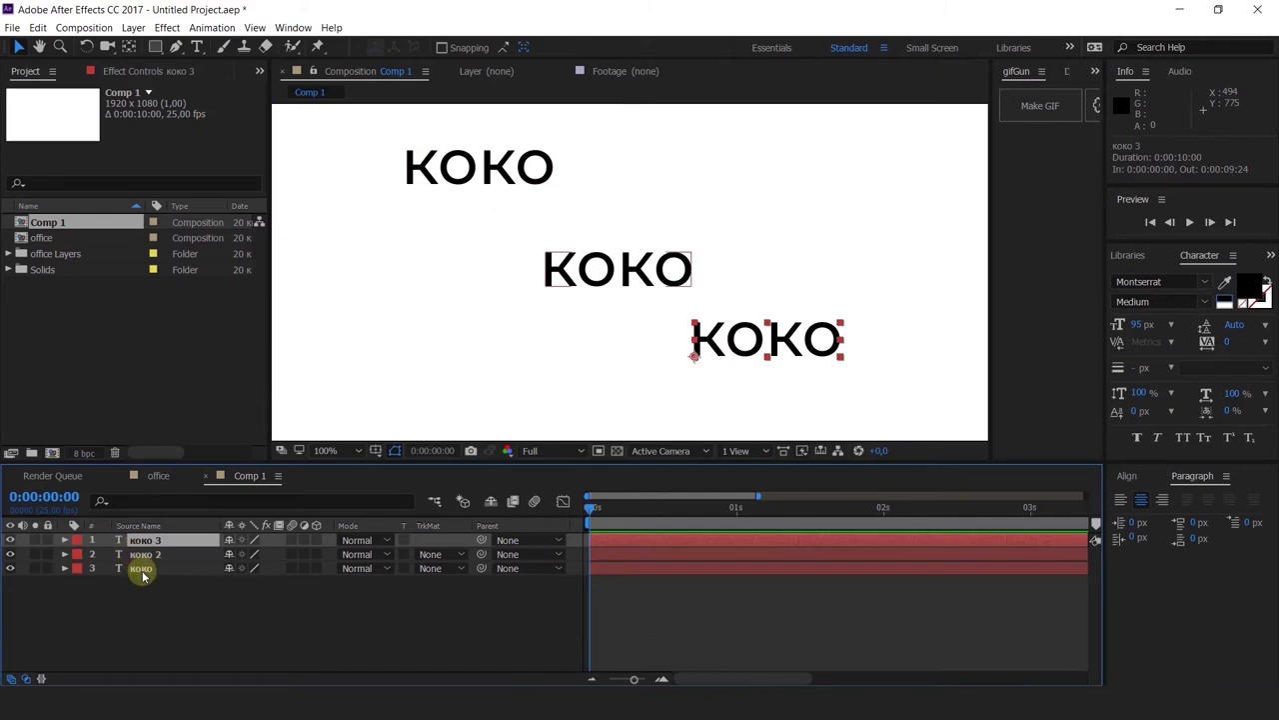
Step: Extend the selection to all three text layers, remove and re-add single layers, and clear the selection
shift+click(140, 568)
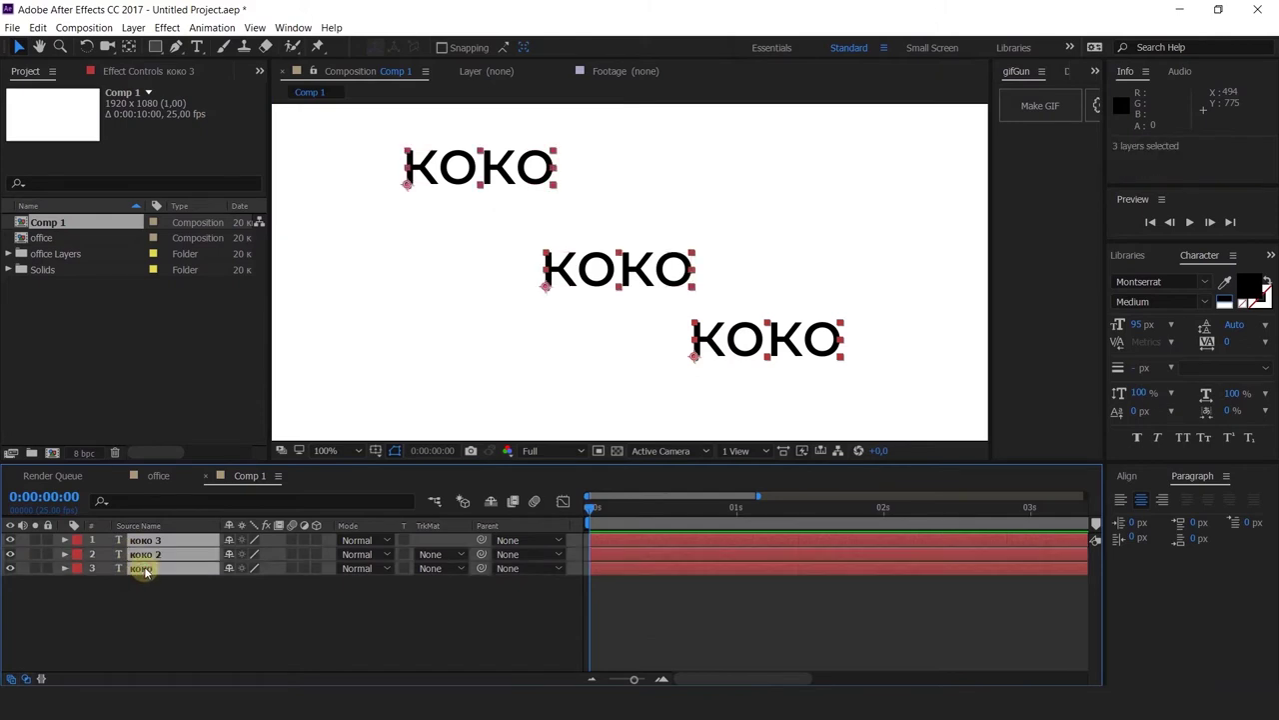
ctrl+click(146, 554)
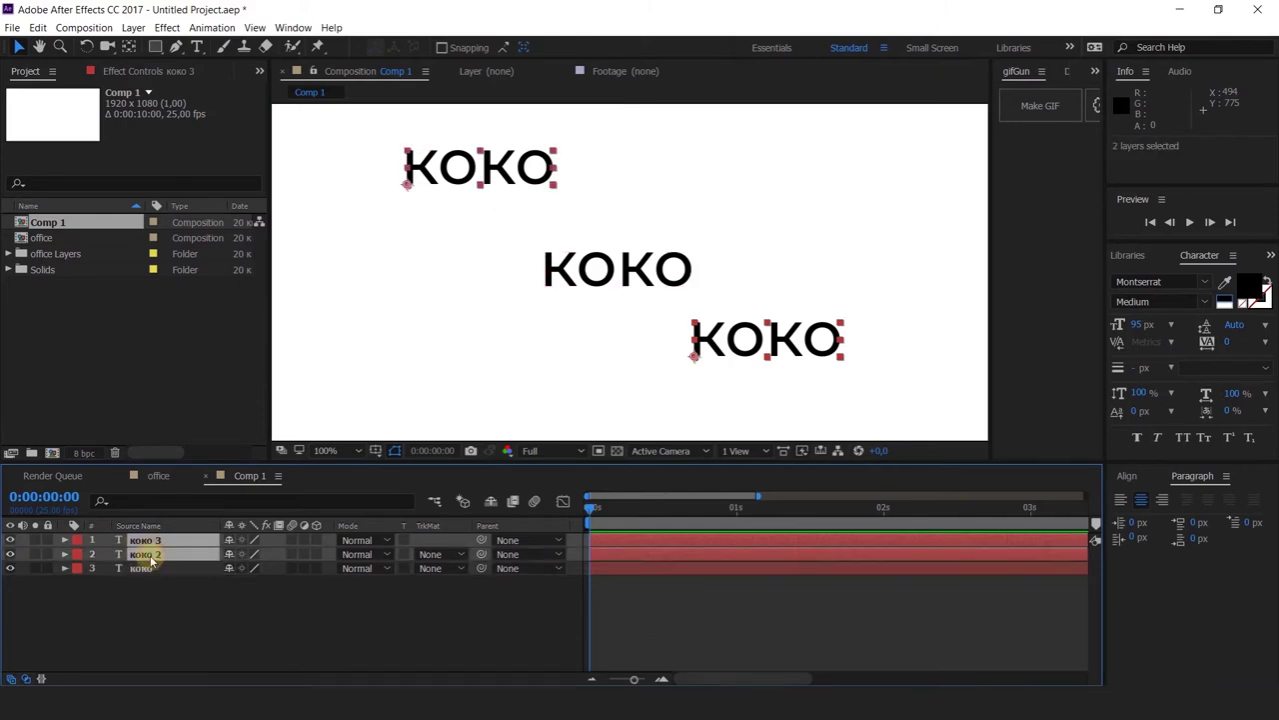
ctrl+click(148, 556)
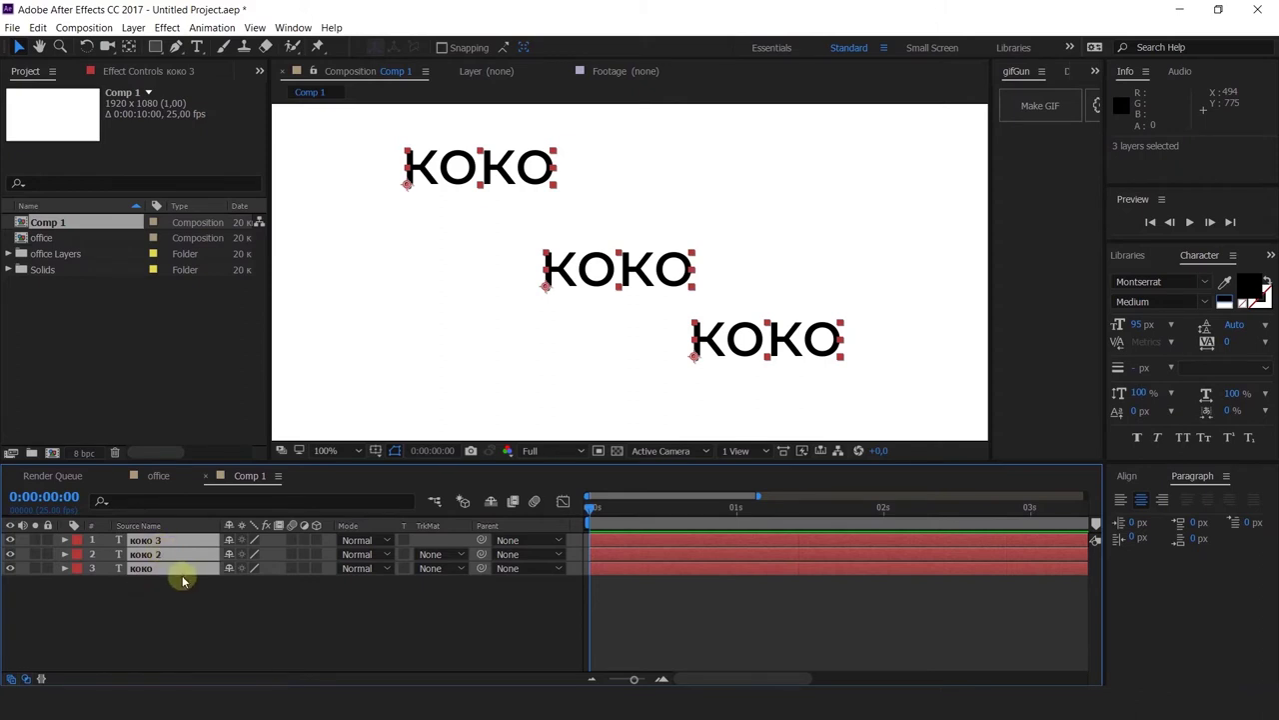
click(157, 590)
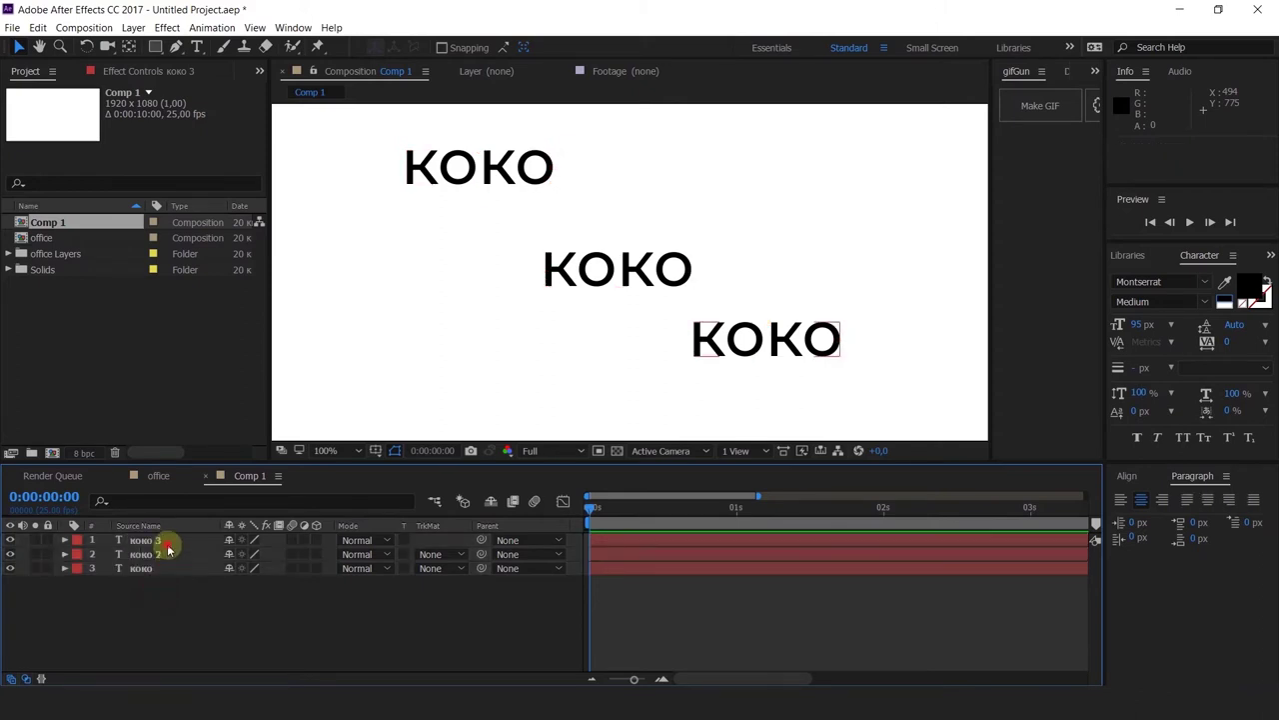
Step: Select the three text layers as a range, reselect only the non-adjacent коко and коко 3, and deselect them
click(160, 540)
shift+click(146, 568)
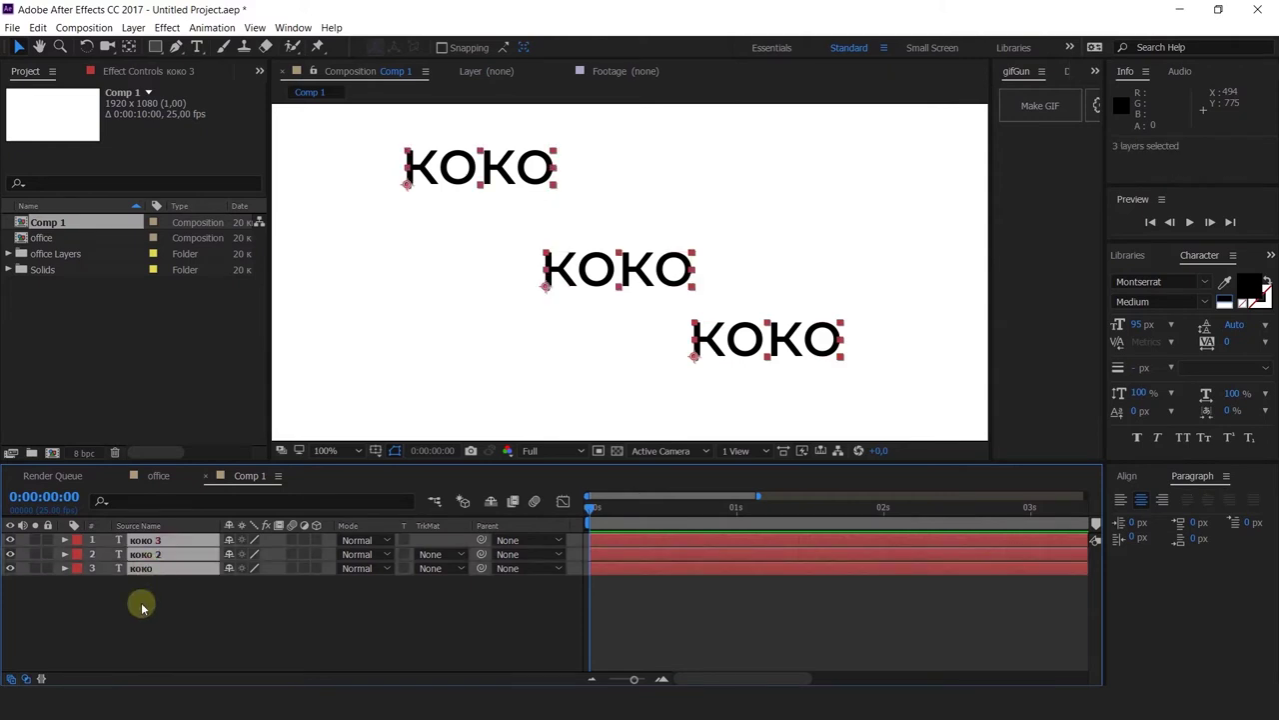
click(140, 600)
click(143, 566)
ctrl+click(156, 541)
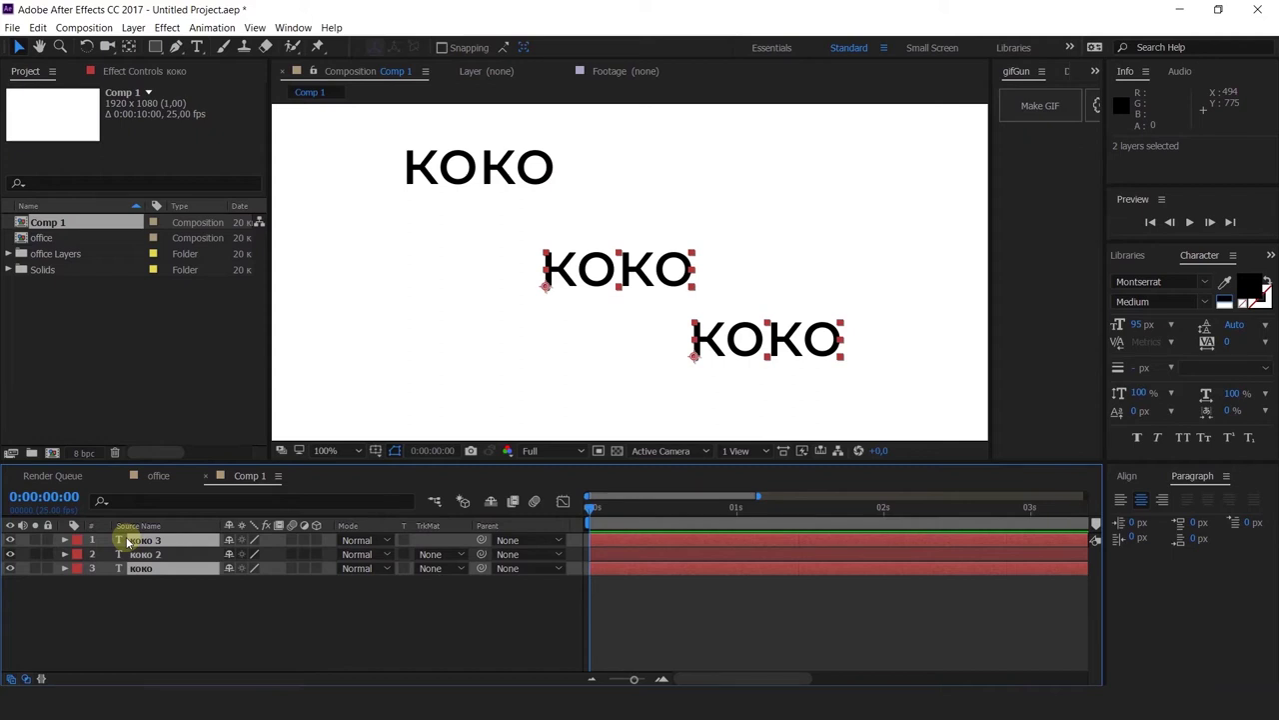
click(112, 605)
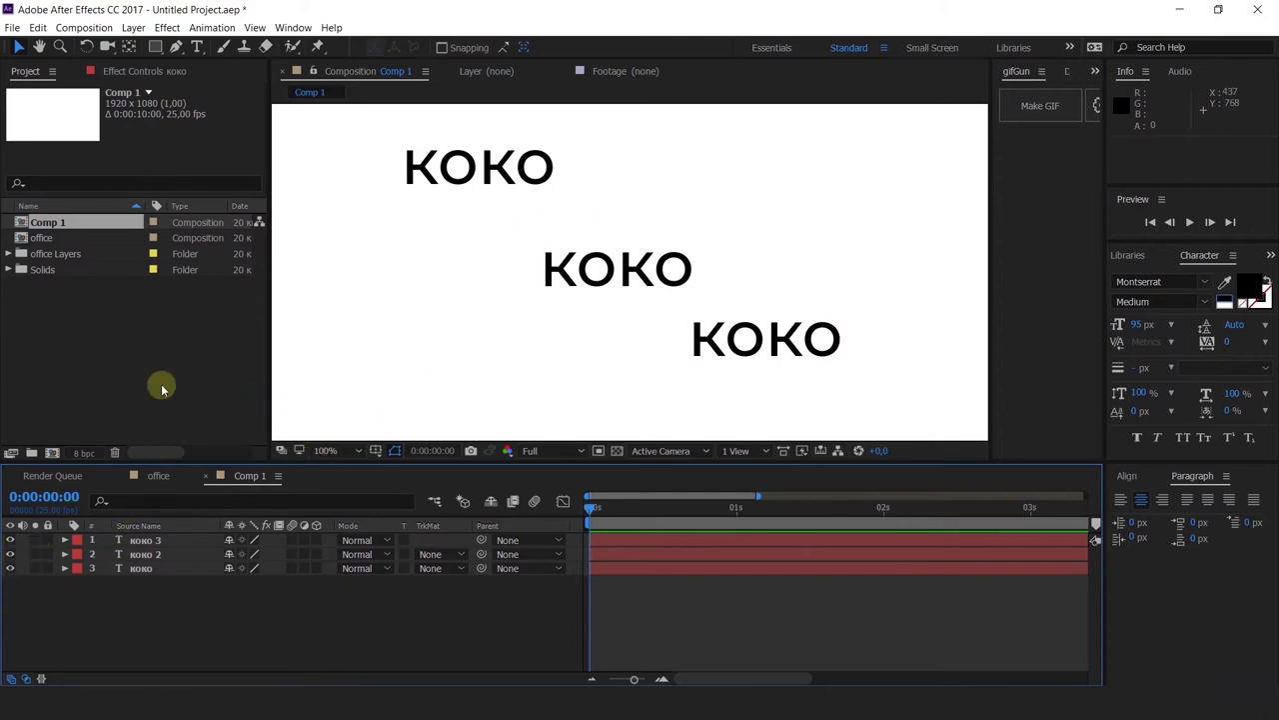
Step: Add the office composition to Comp 1 above the text layers, and undo the addition
right_click(423, 317)
click(180, 344)
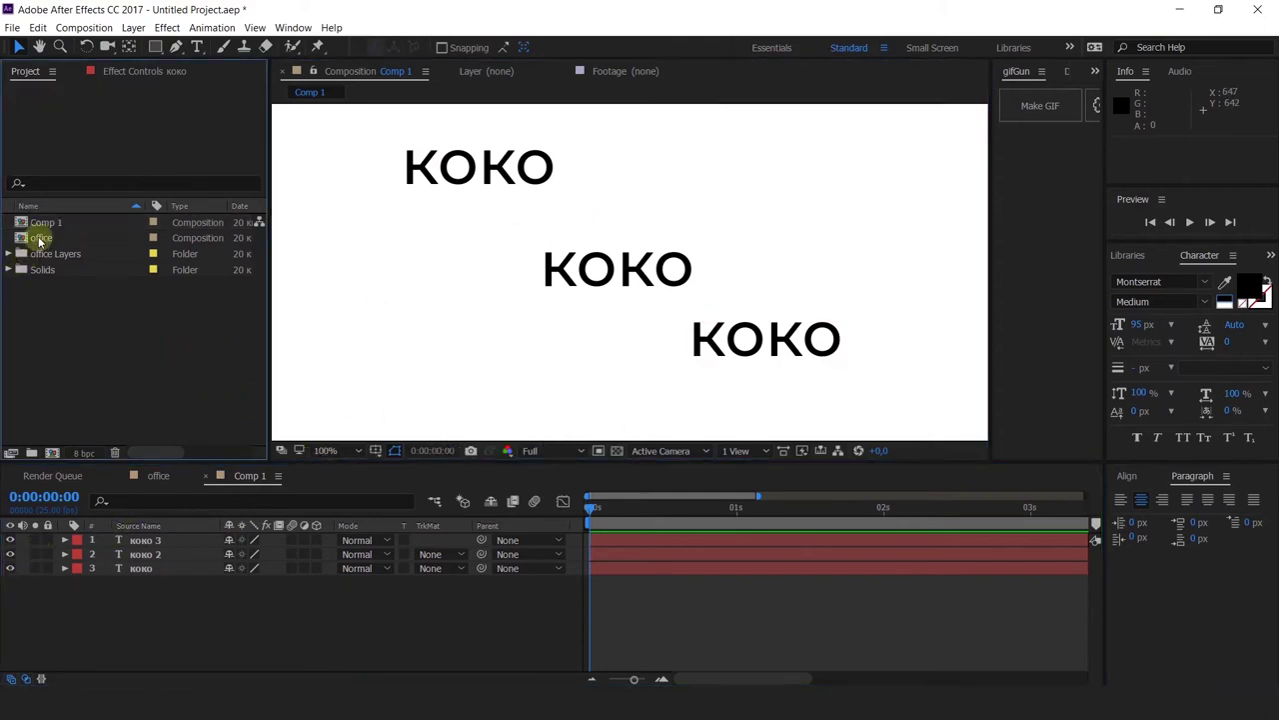
drag(40, 238, 157, 540)
key(comma)
key(comma)
key(comma)
key(comma)
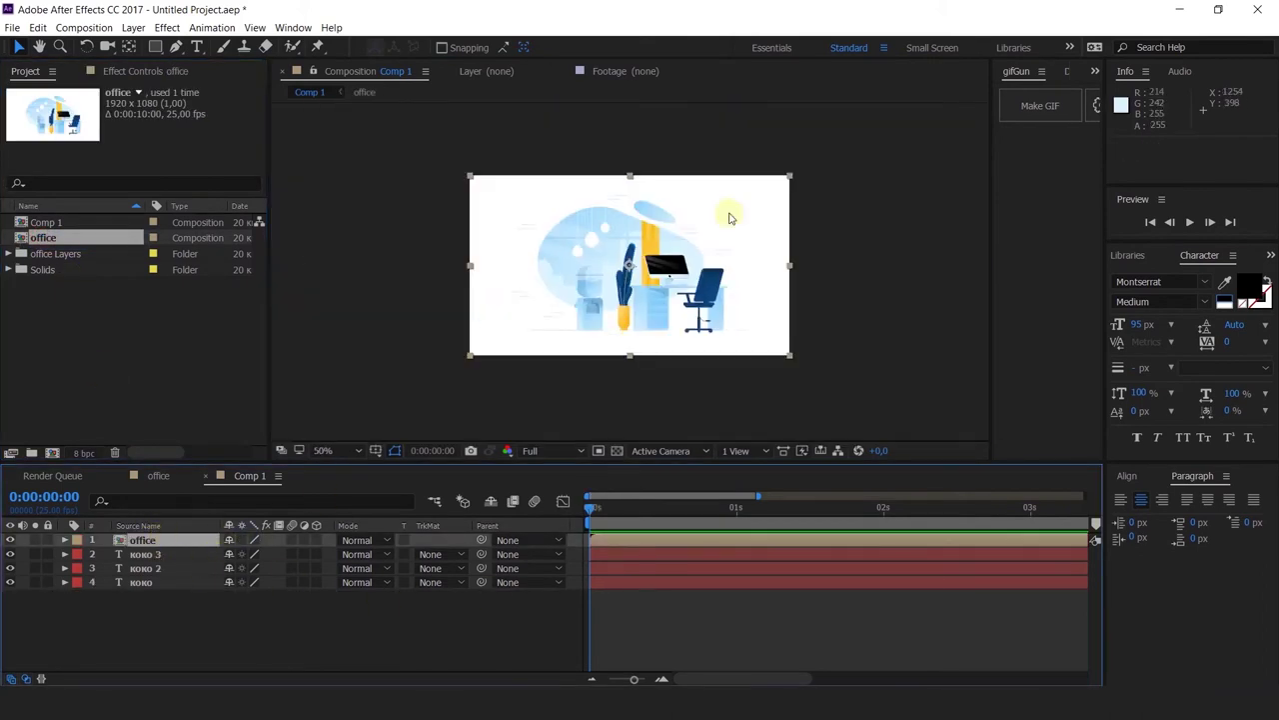
key(period)
key(period)
key(period)
key(period)
key(ctrl+z)
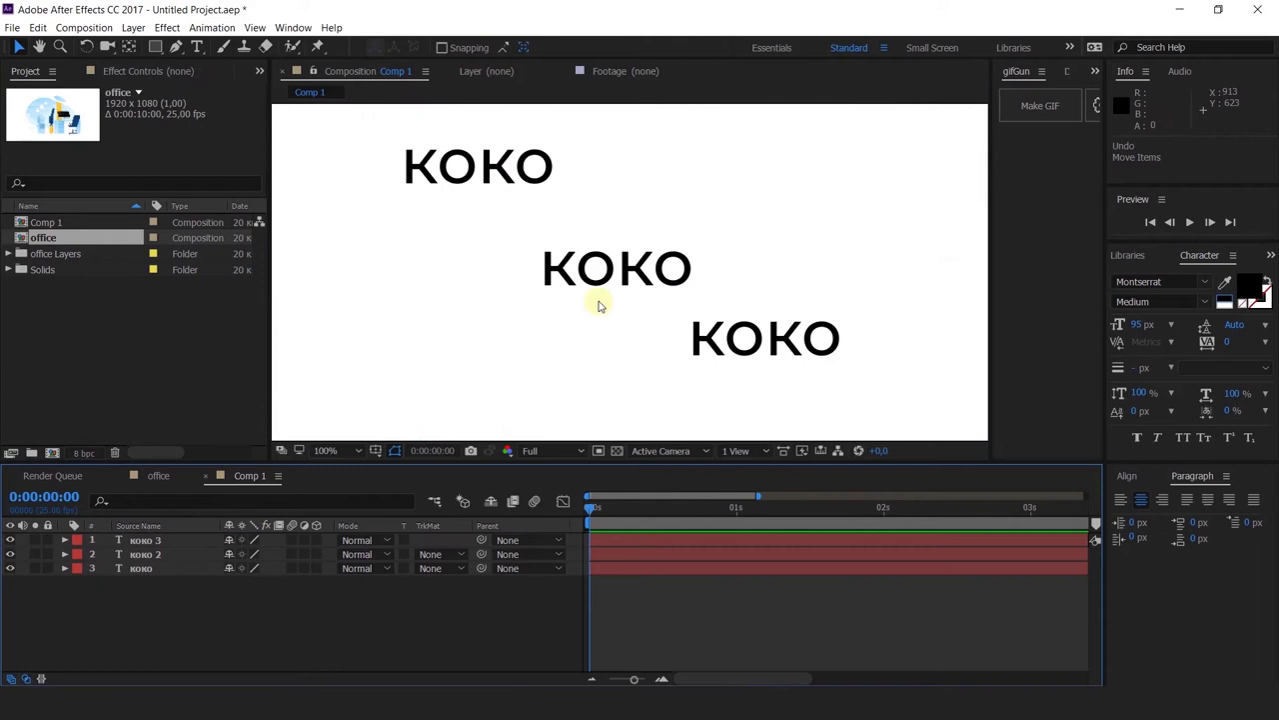
Step: Set the label color of the коко 3 layer to Green and of the коко layer to Yellow
click(77, 540)
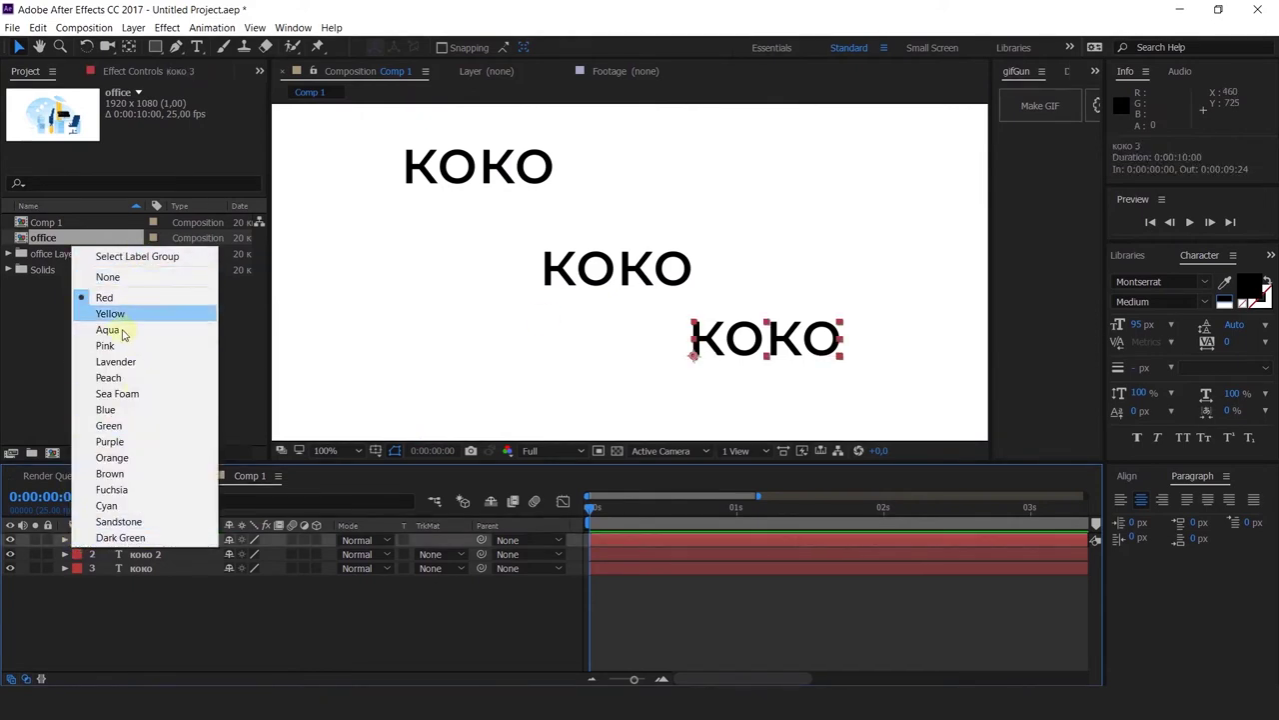
click(112, 426)
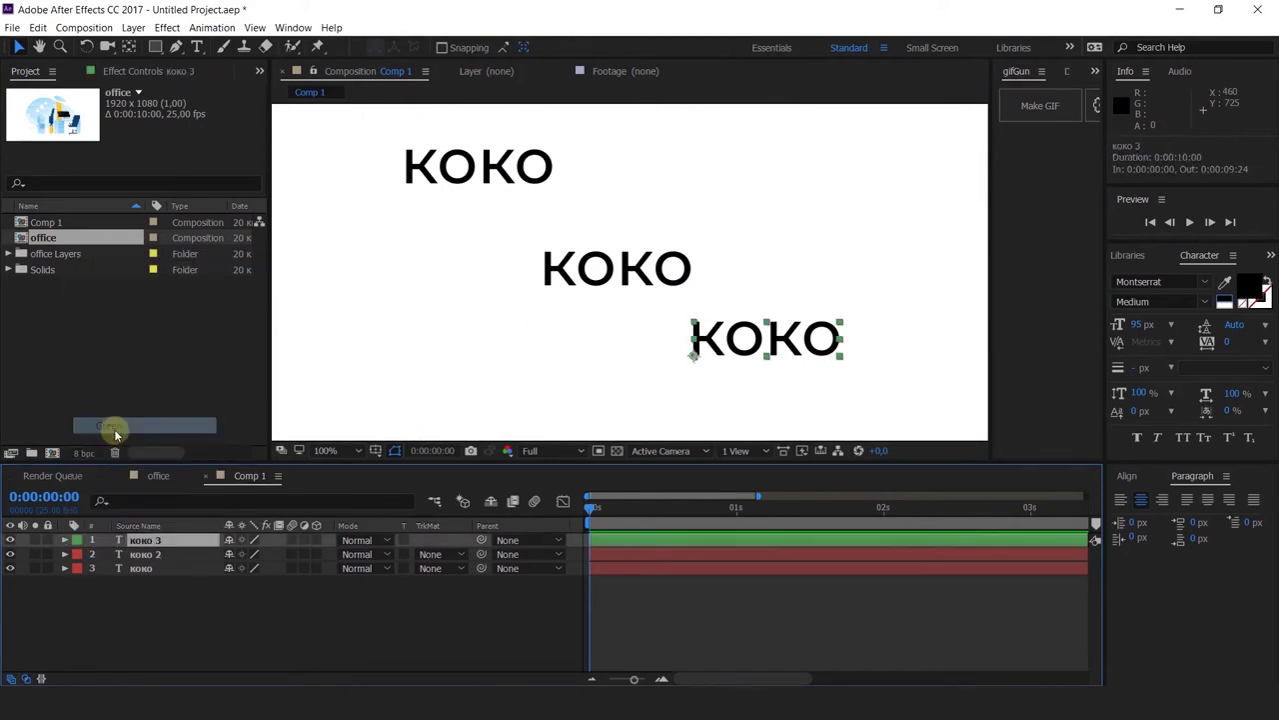
click(77, 568)
click(135, 341)
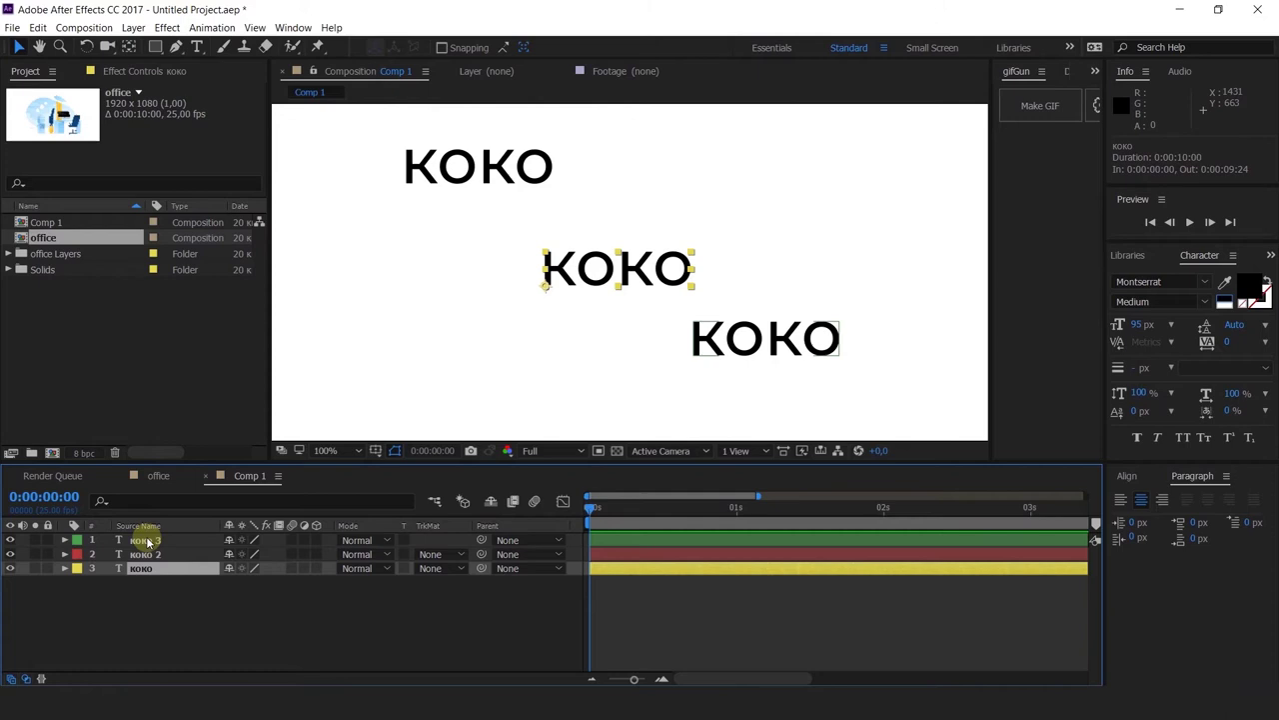
key(F2)
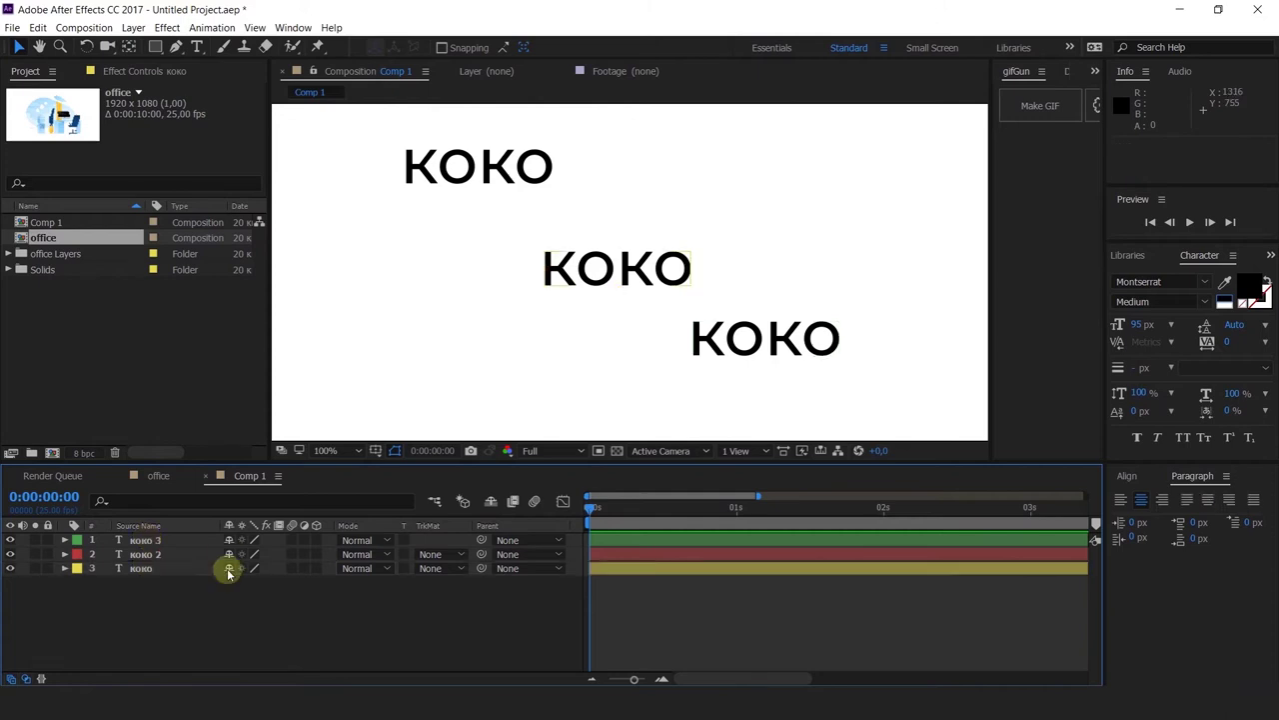
Step: Rename the коко 3 text layer as кокооаоаоа
click(139, 541)
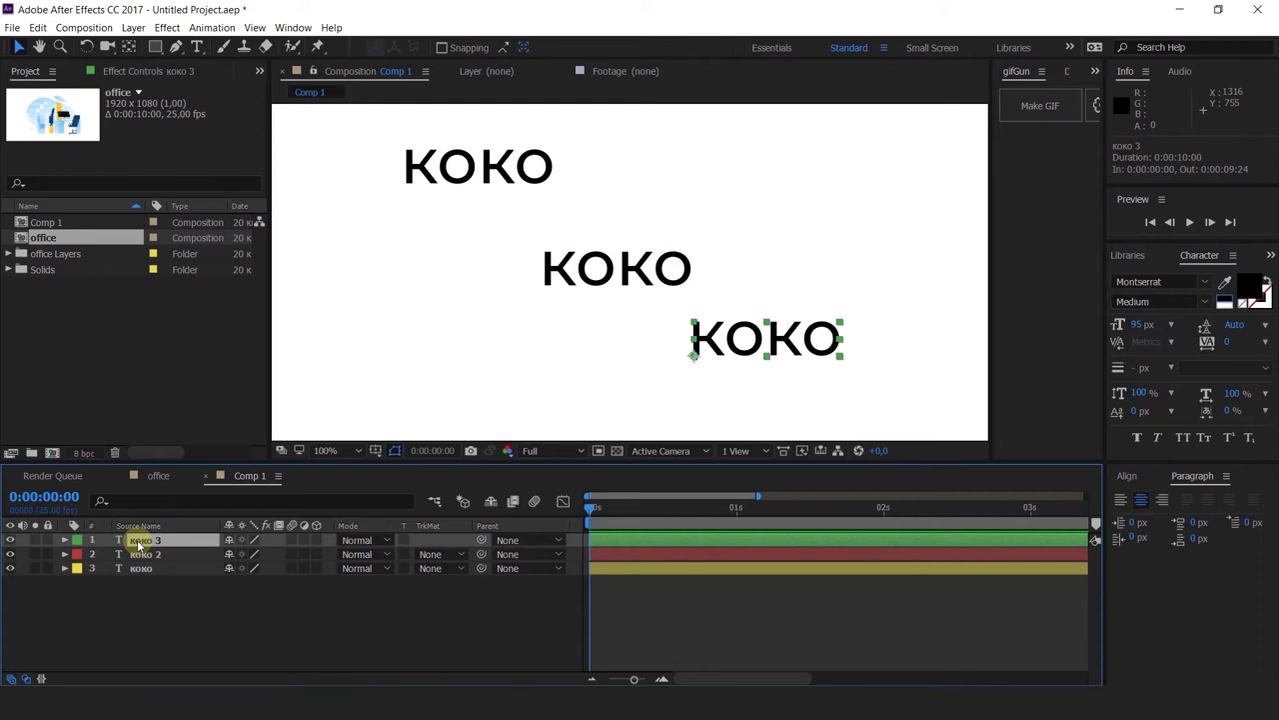
key(Return)
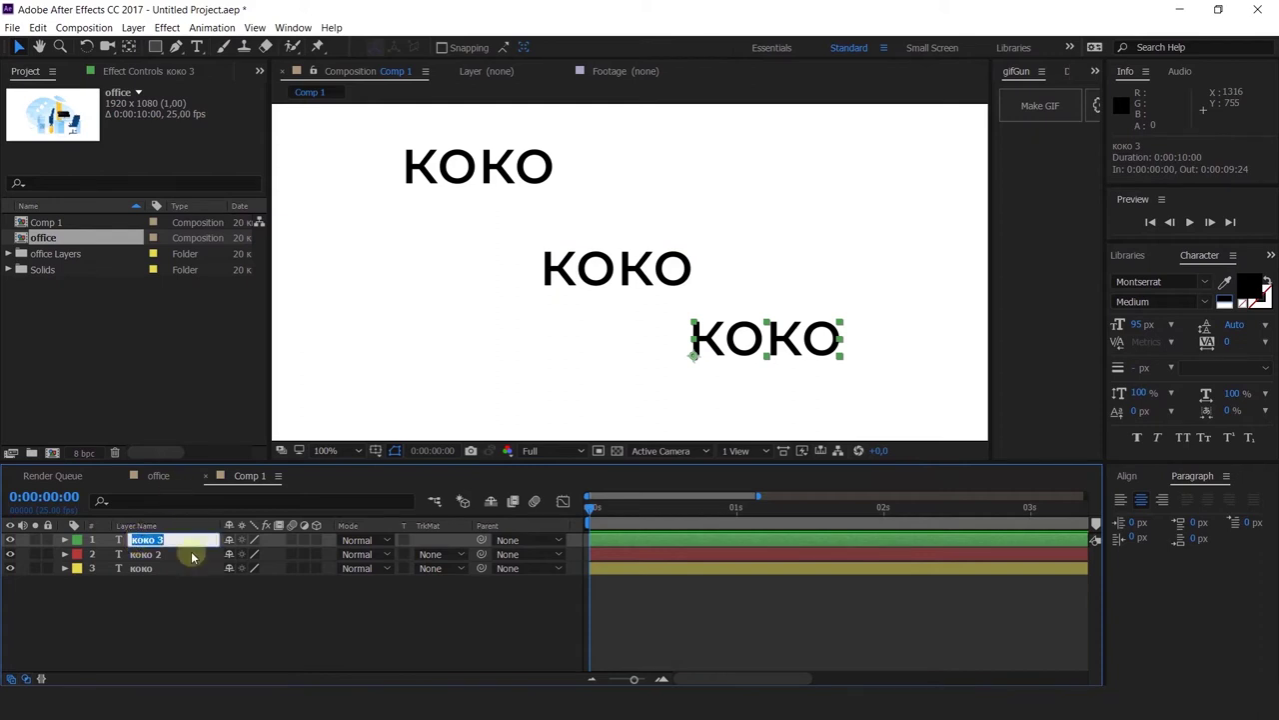
text(к)
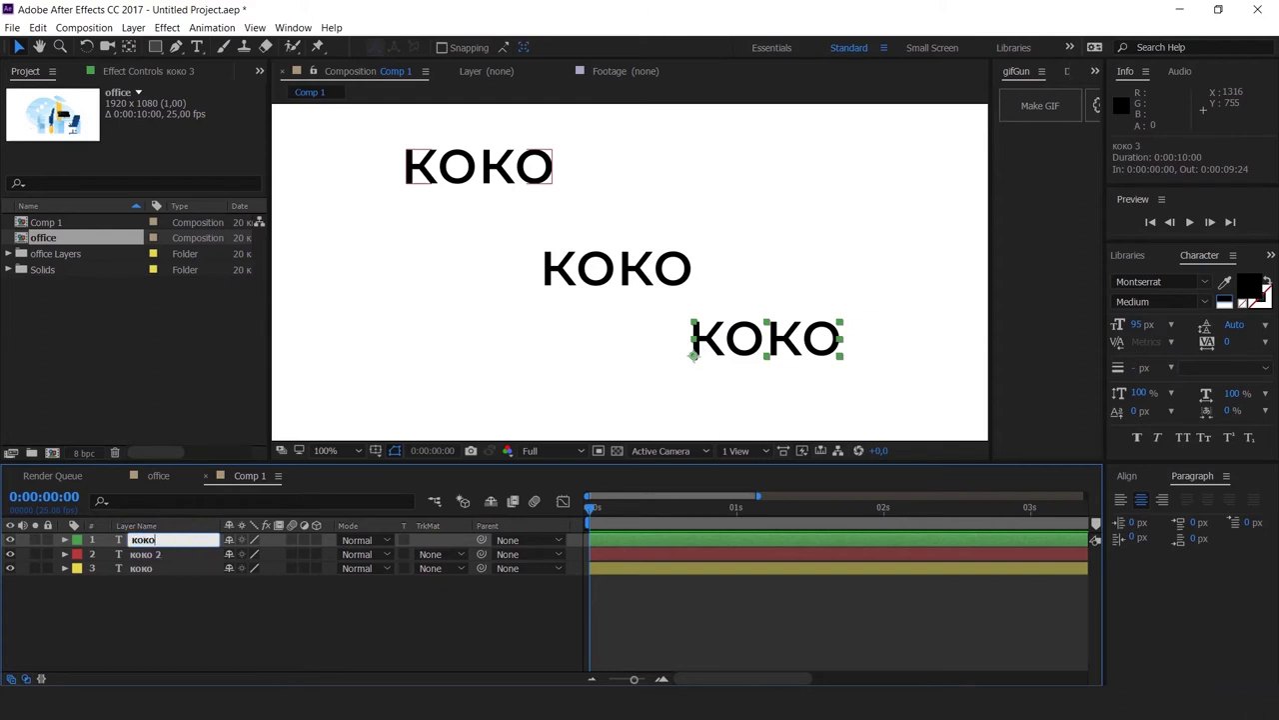
key(Return)
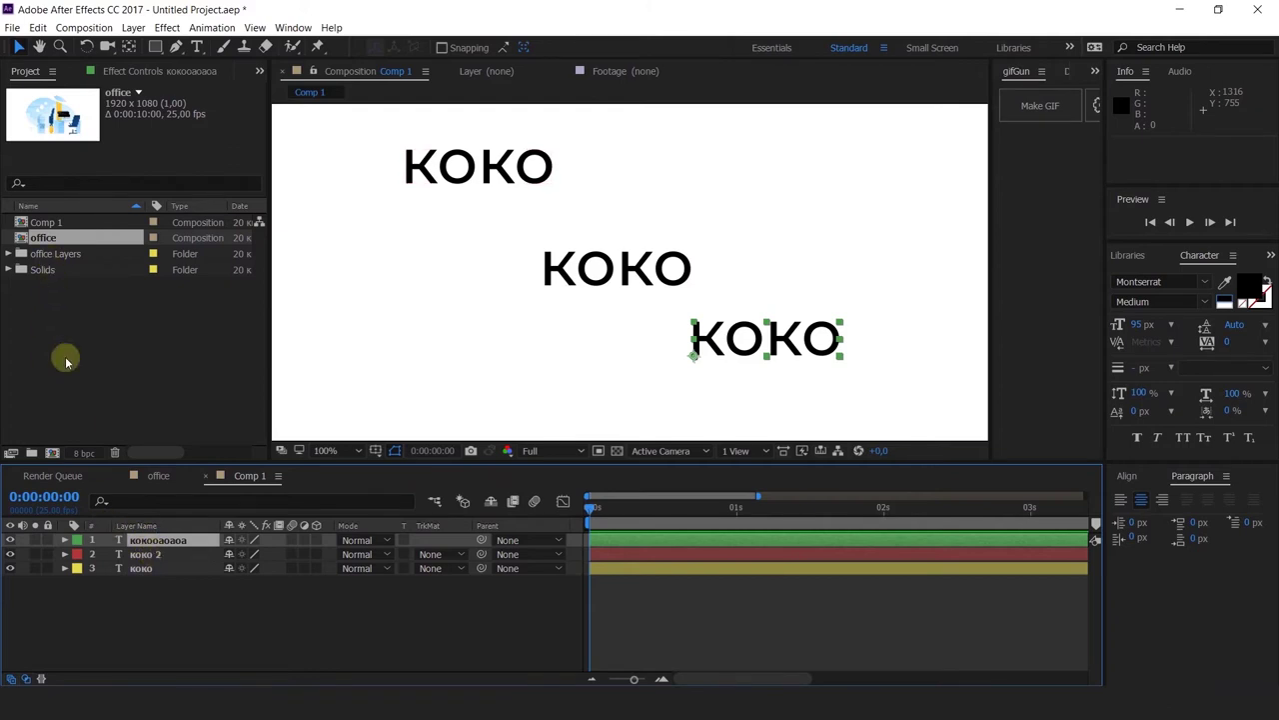
Step: Rename the Comp 1 composition in the project as алалалтм
click(40, 222)
click(40, 237)
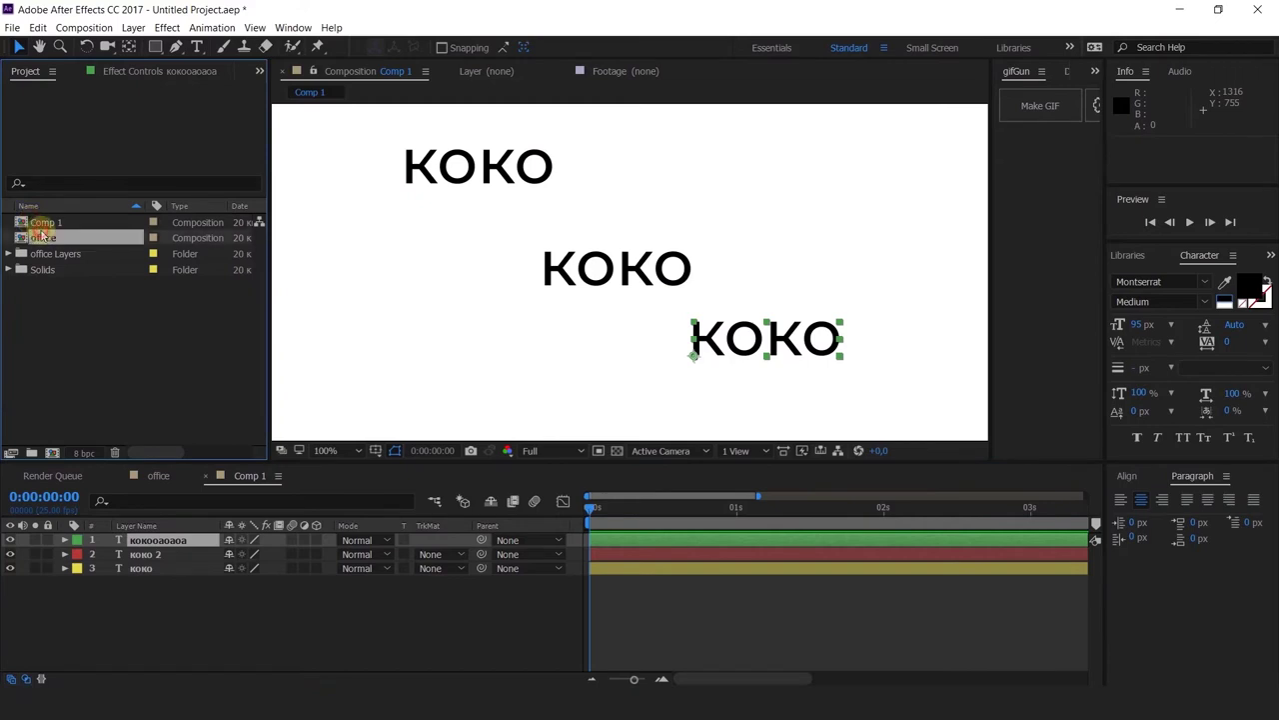
drag(42, 236, 43, 228)
click(43, 229)
key(Return)
text(ana)
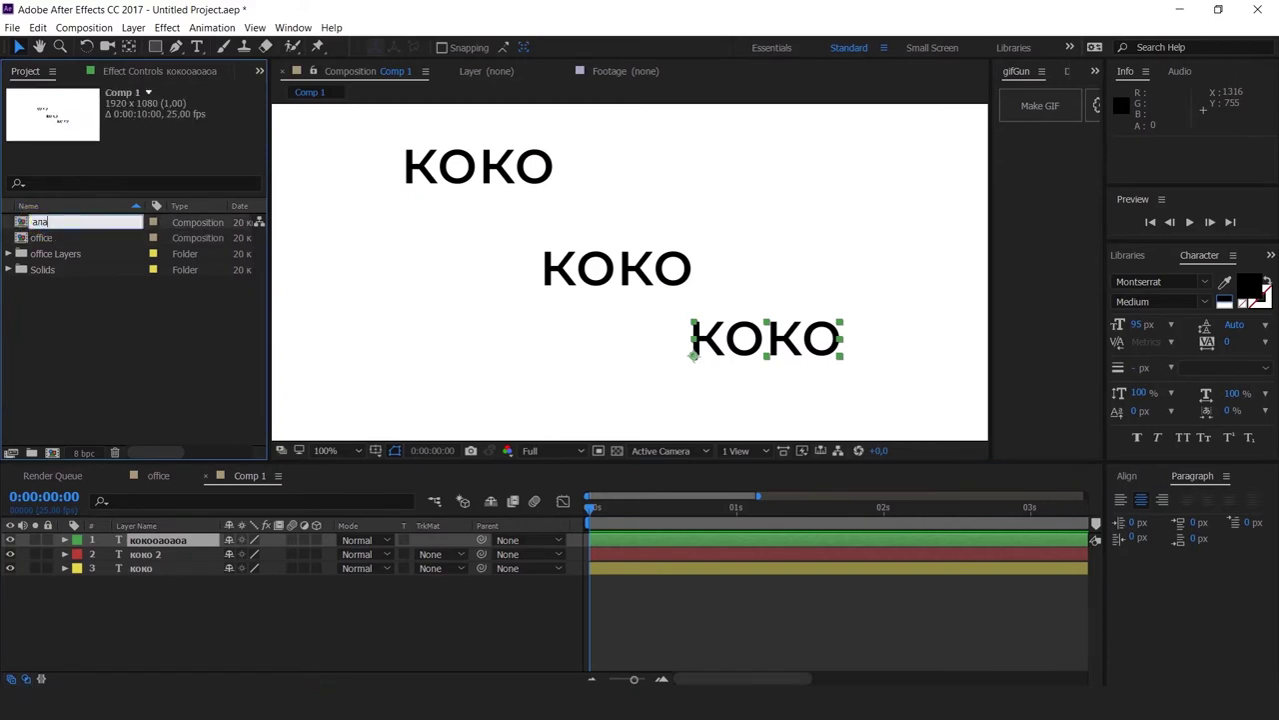
text(лалтм)
key(Return)
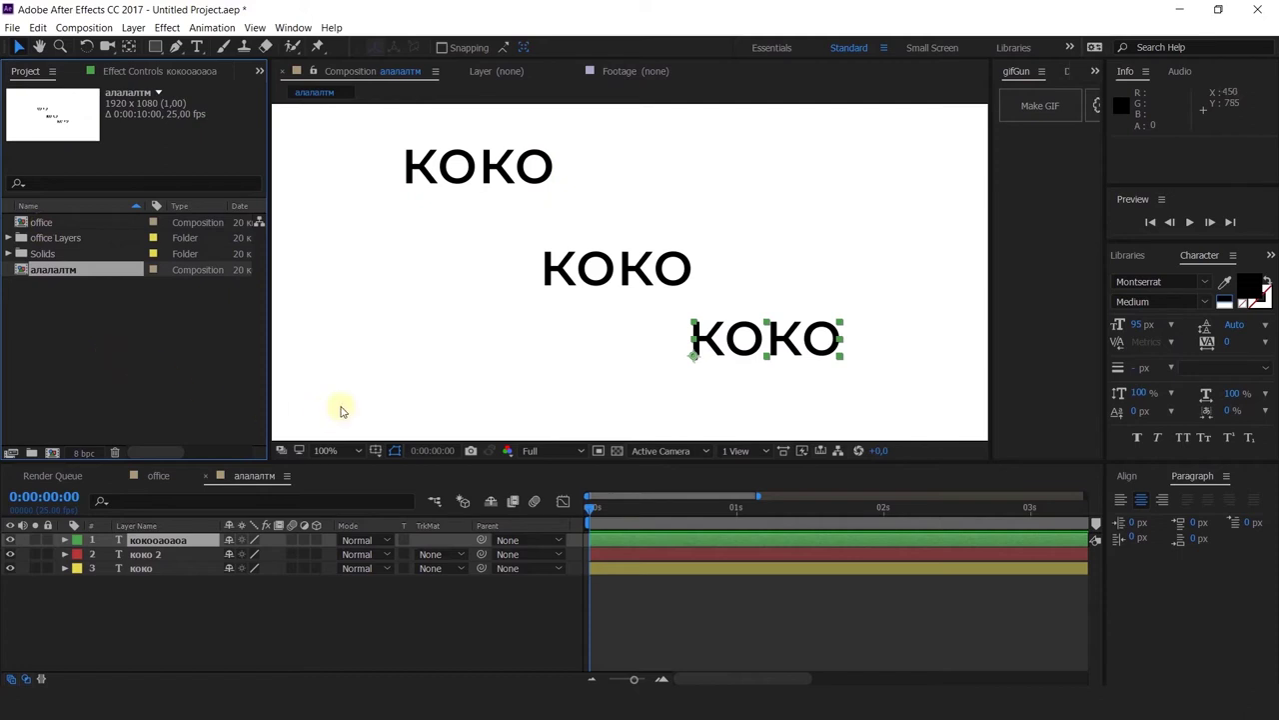
Step: Expand and collapse the коко layer's Transform properties, and select the кокооаоаоа layer
click(322, 629)
key(ctrl+grave)
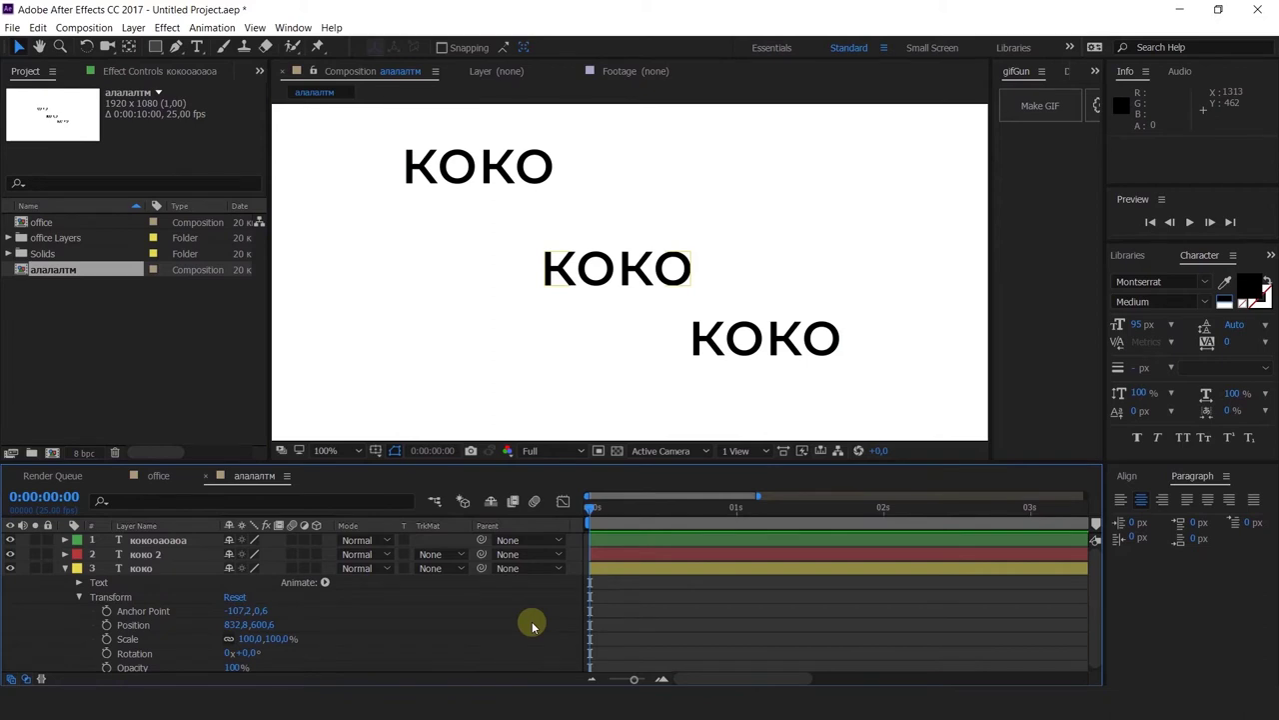
click(64, 570)
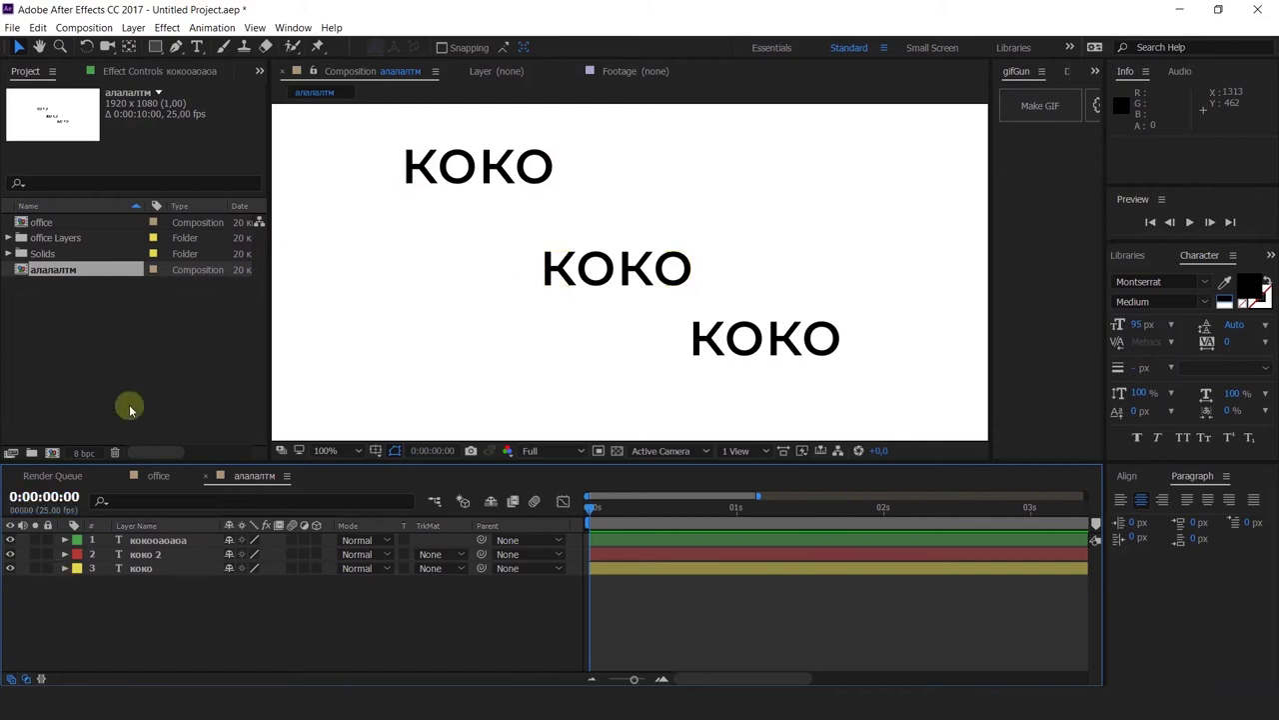
click(180, 541)
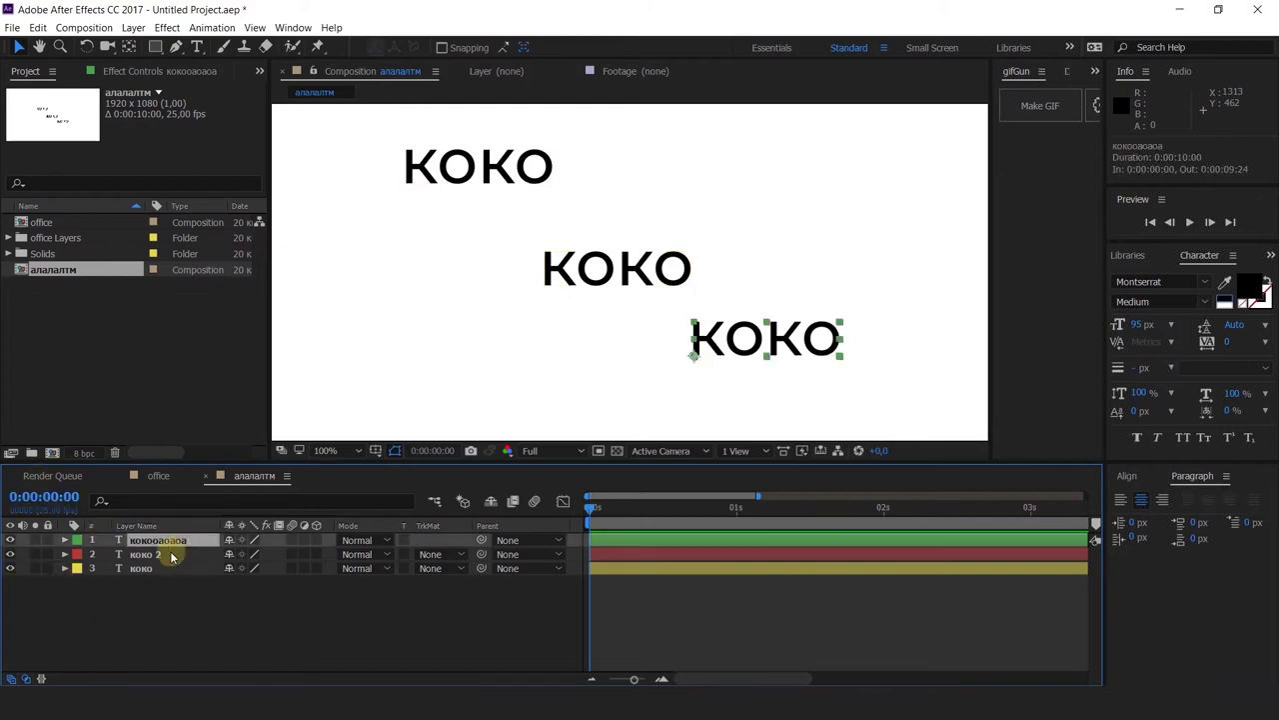
Step: Mark the кокооаоаоа and коко 2 layers as shy, and switch shy-layer hiding on and back off
ctrl+click(170, 555)
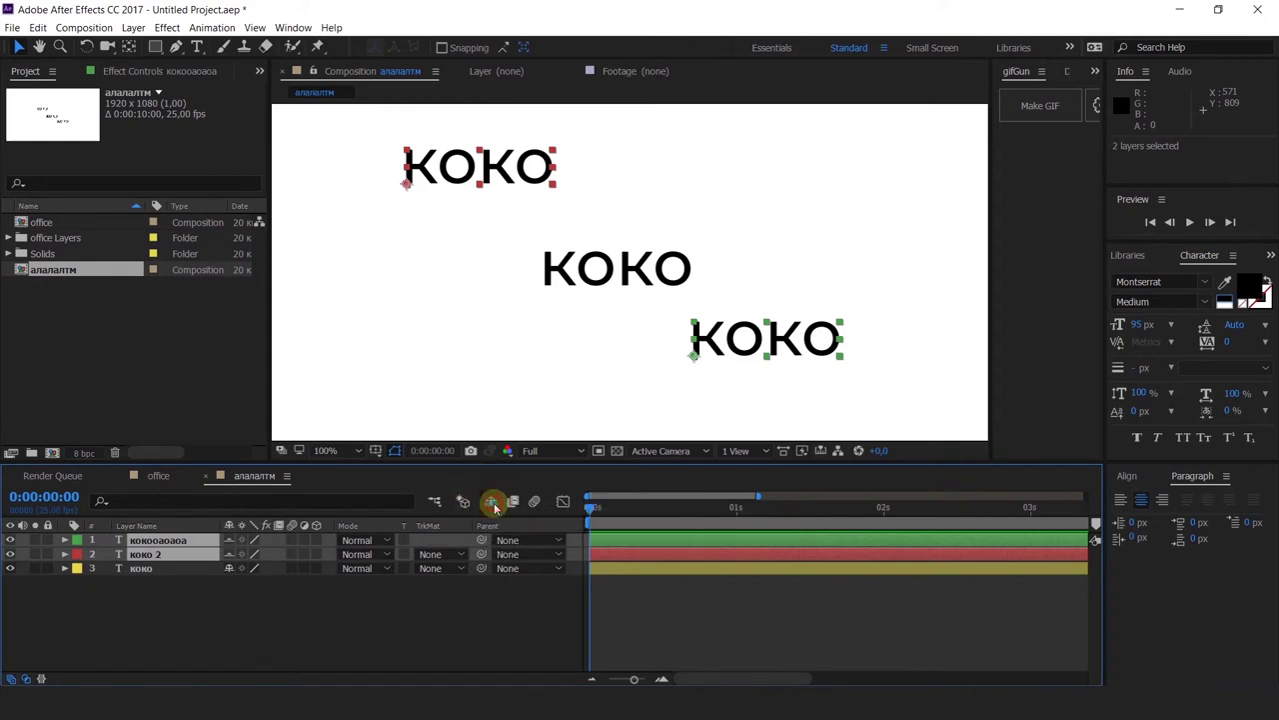
click(493, 503)
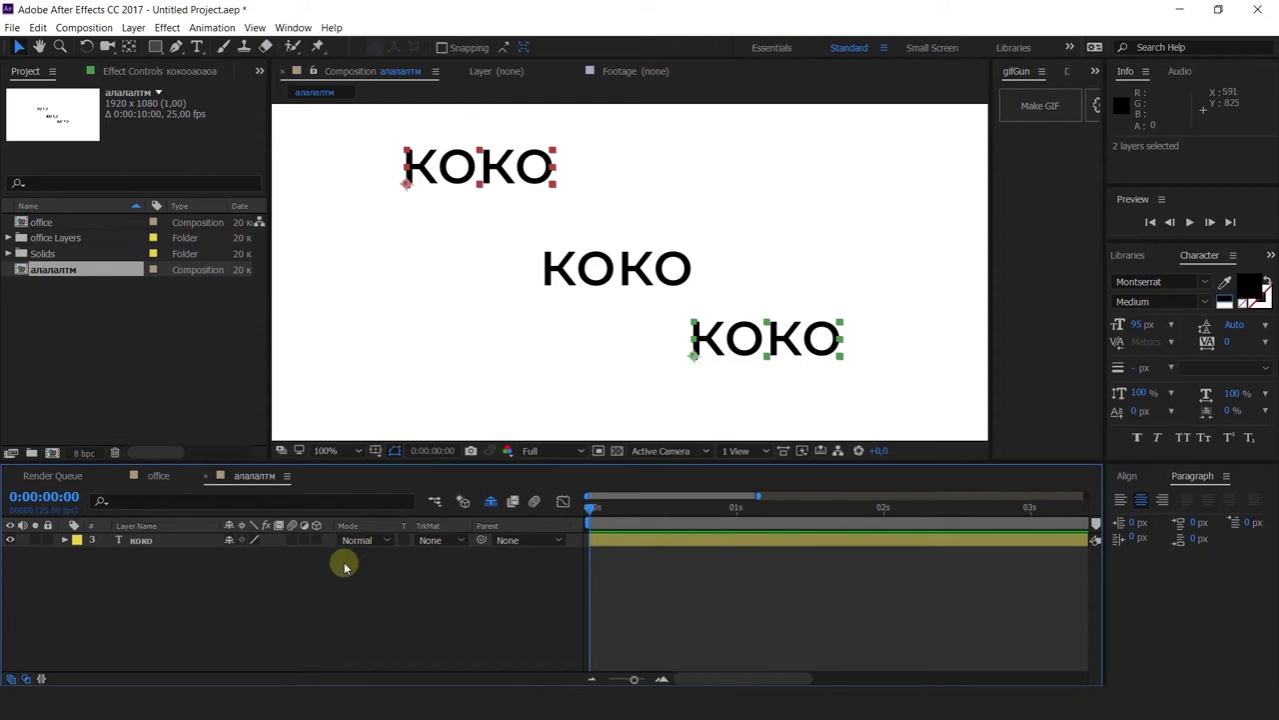
click(490, 501)
Step: Lock the кокооаоаоа and коко 2 layers and hide the shy layers in the timeline
click(138, 560)
ctrl+click(140, 541)
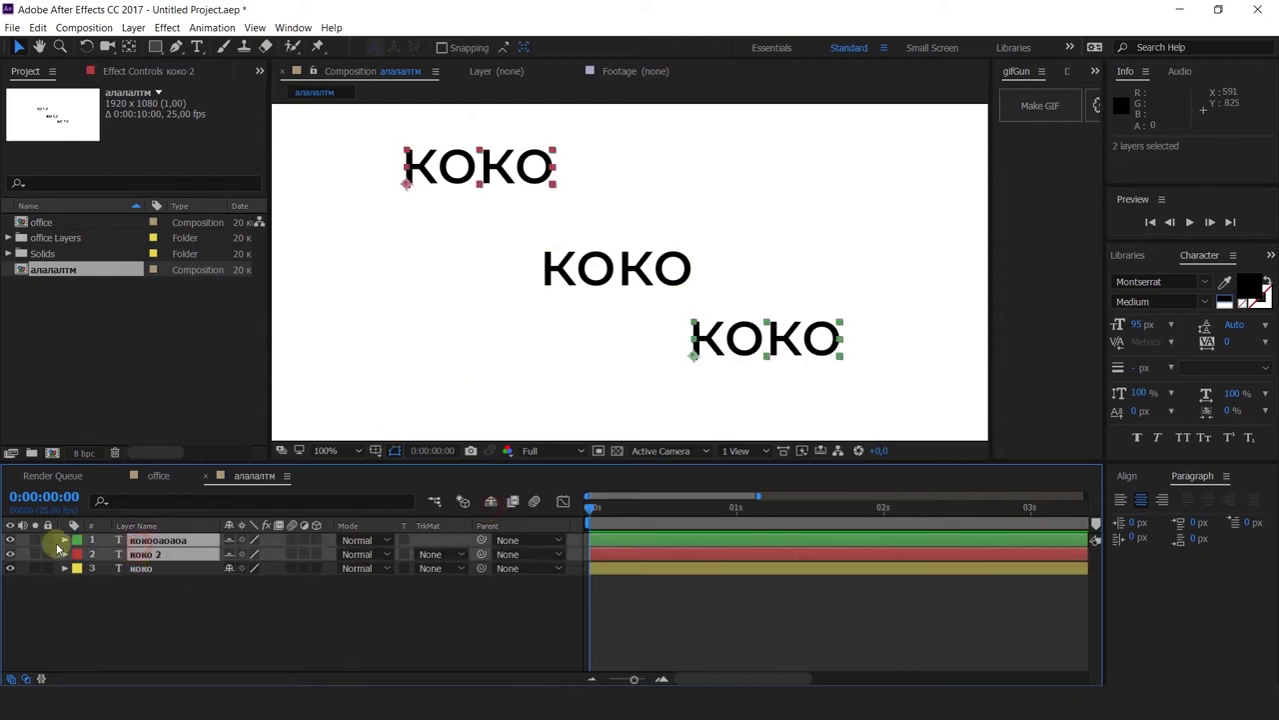
drag(47, 540, 47, 554)
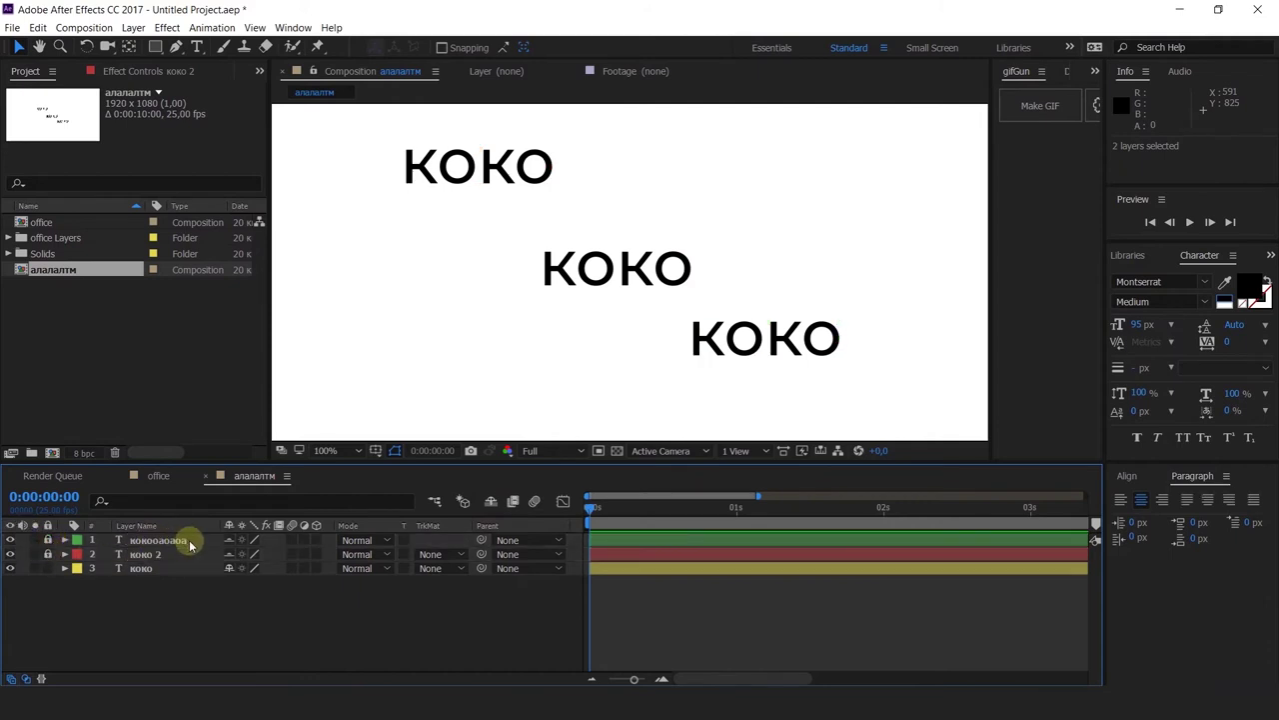
click(491, 502)
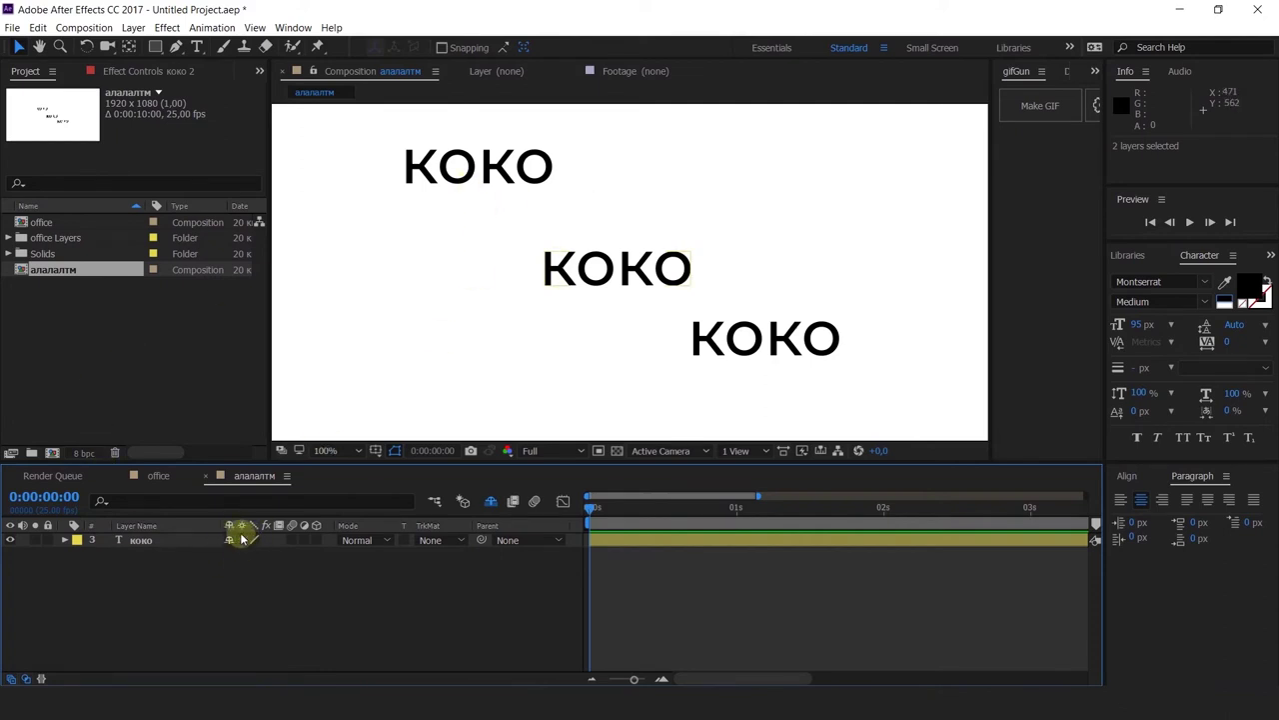
Step: Delete Layer 3 from the office composition
click(160, 475)
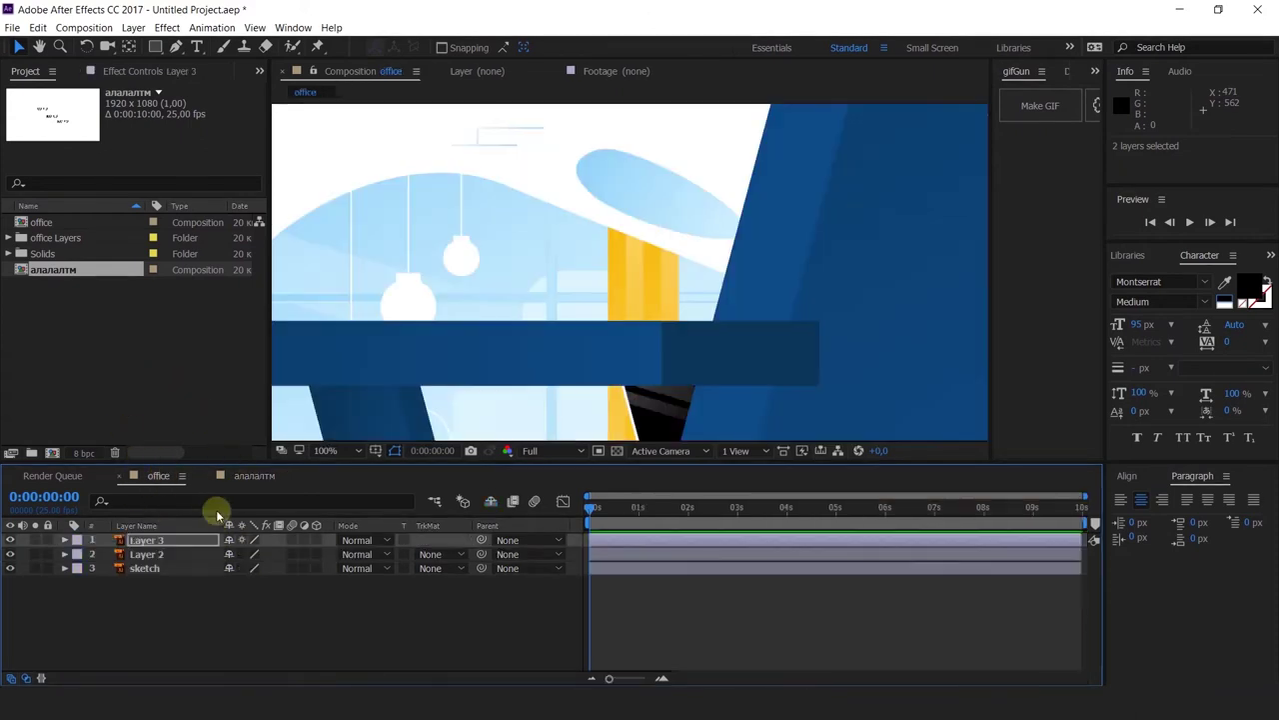
click(172, 540)
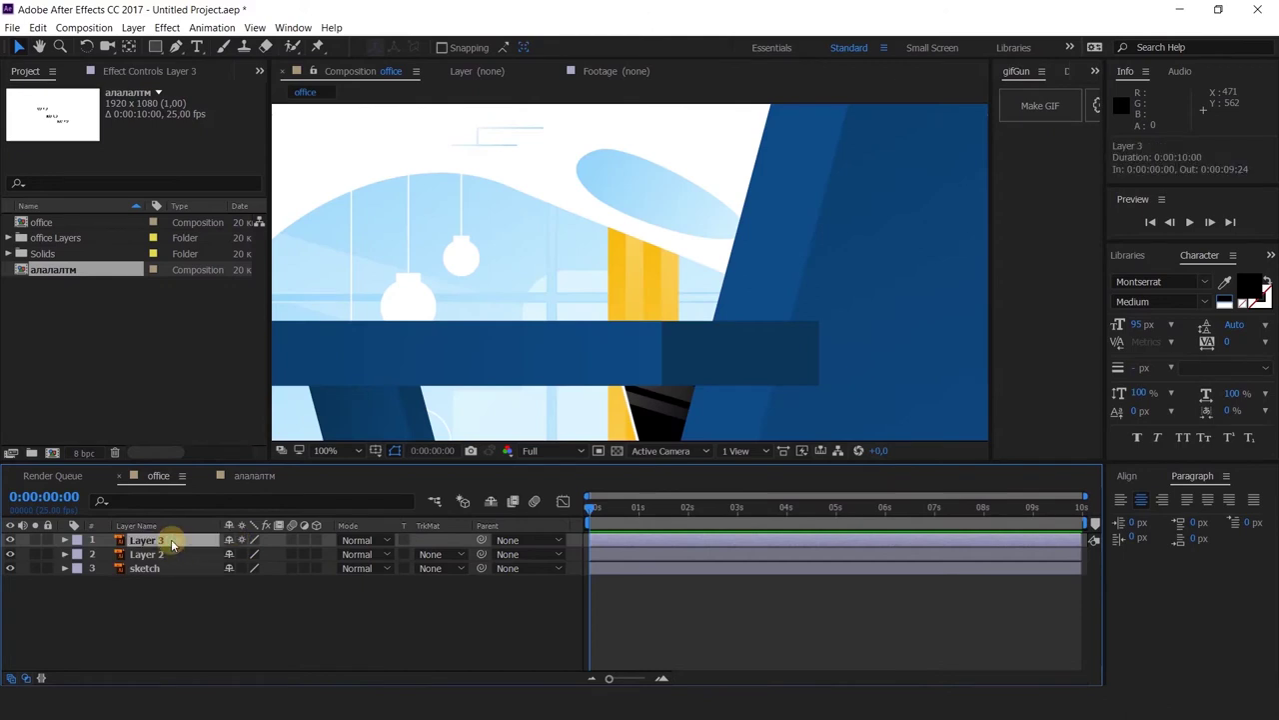
key(Delete)
Step: Scale Layer 2 up to about 558% and inspect the monitor's edges close up
click(189, 539)
scroll(583, 202, down, 5)
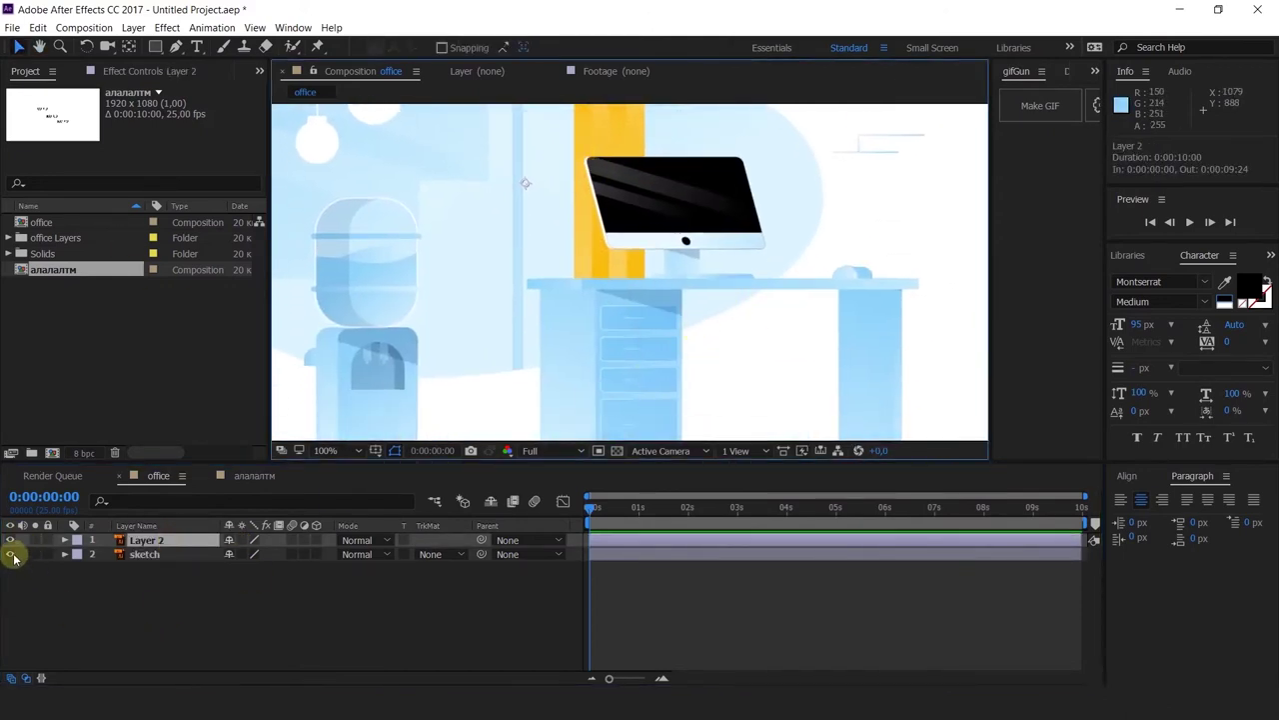
scroll(647, 270, down, 2)
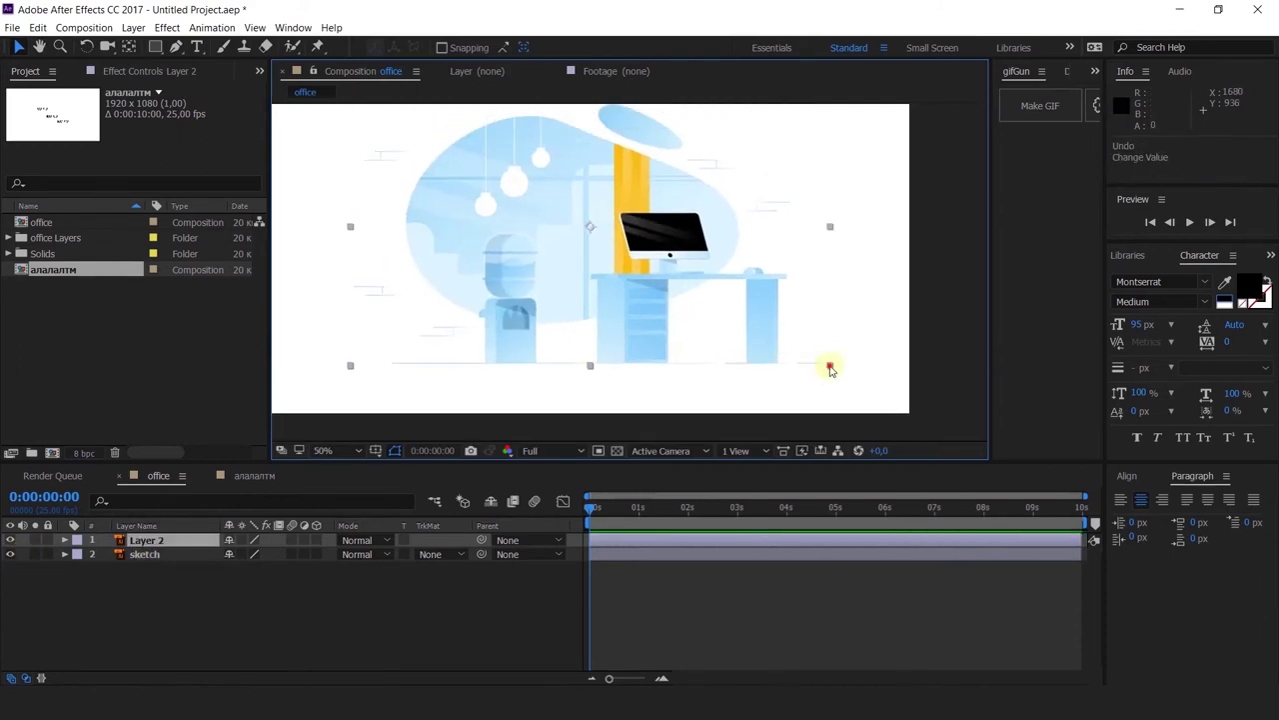
drag(829, 365, 1149, 559)
scroll(643, 288, down, 4)
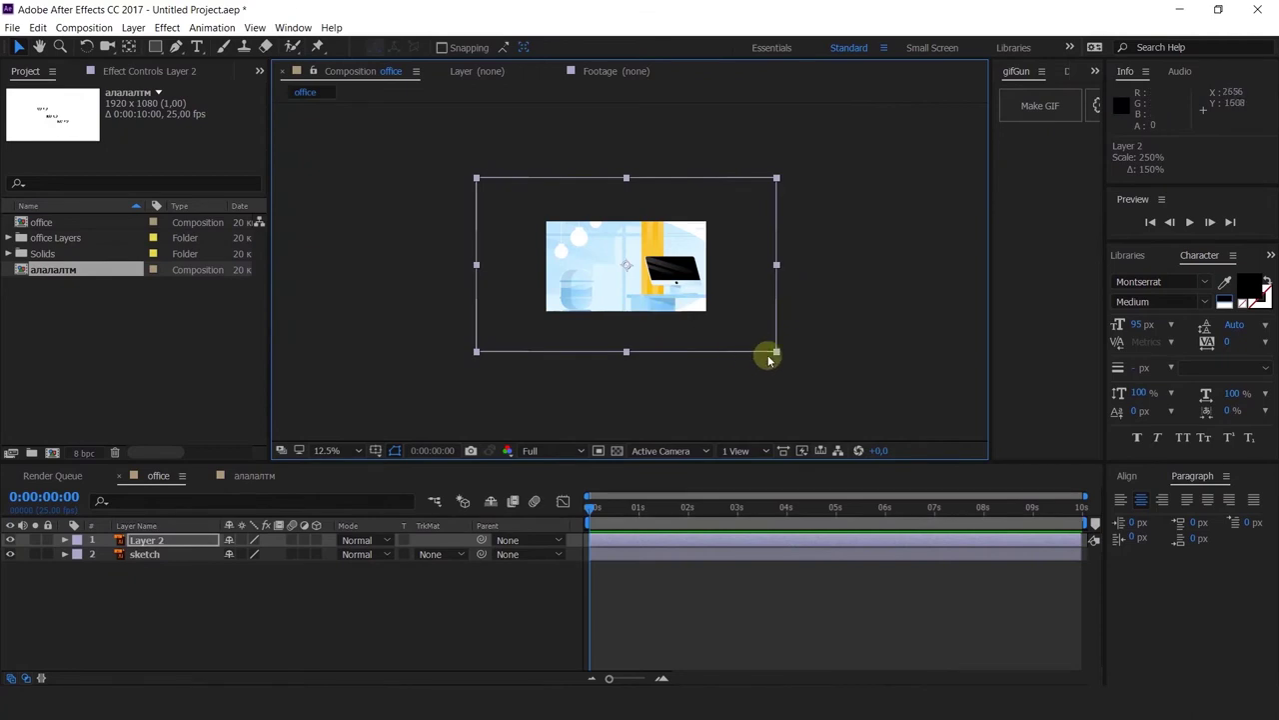
drag(774, 354, 1010, 497)
scroll(700, 280, up, 5)
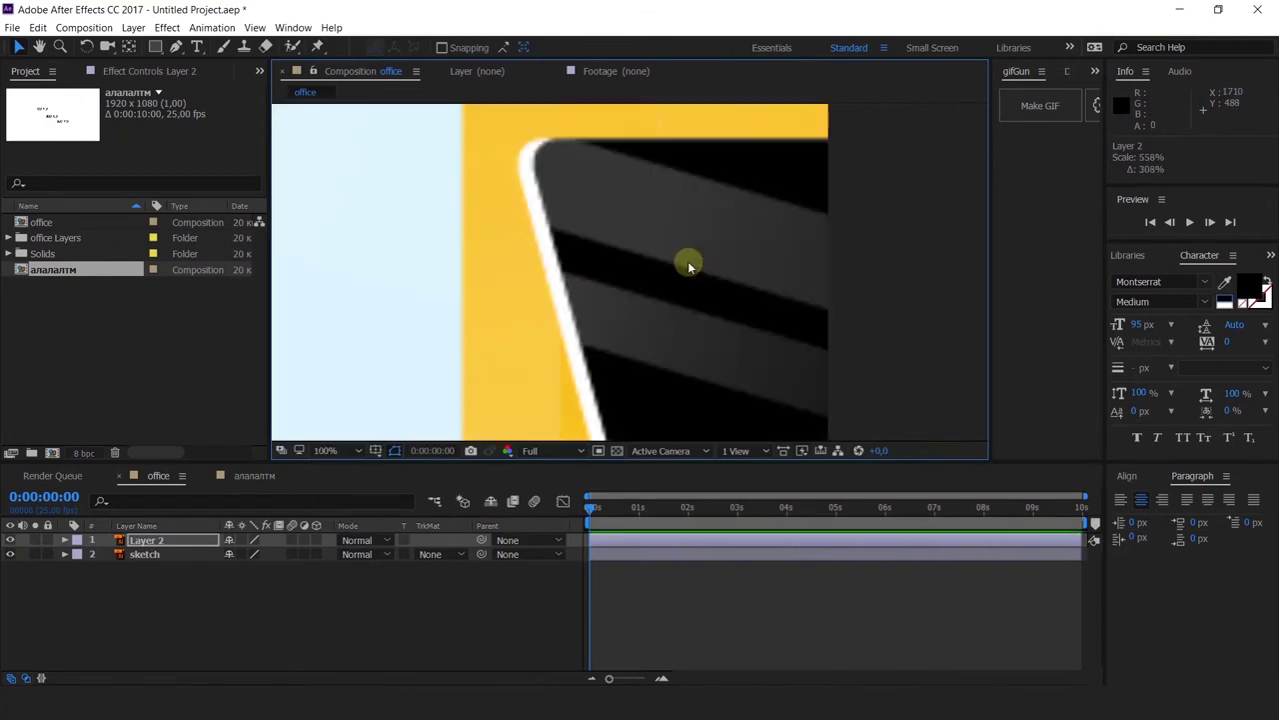
drag(526, 217, 679, 251)
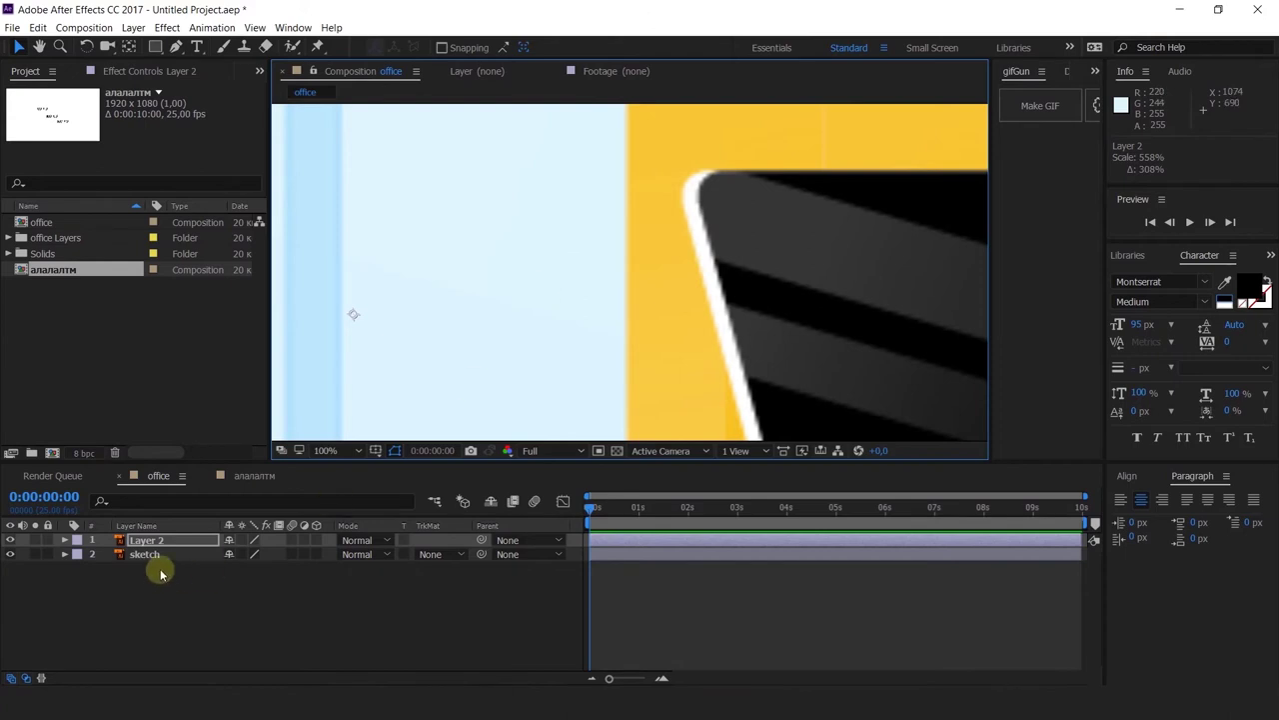
Step: Turn on continuous rasterization for Layer 2 and inspect its edges at different magnifications
click(159, 478)
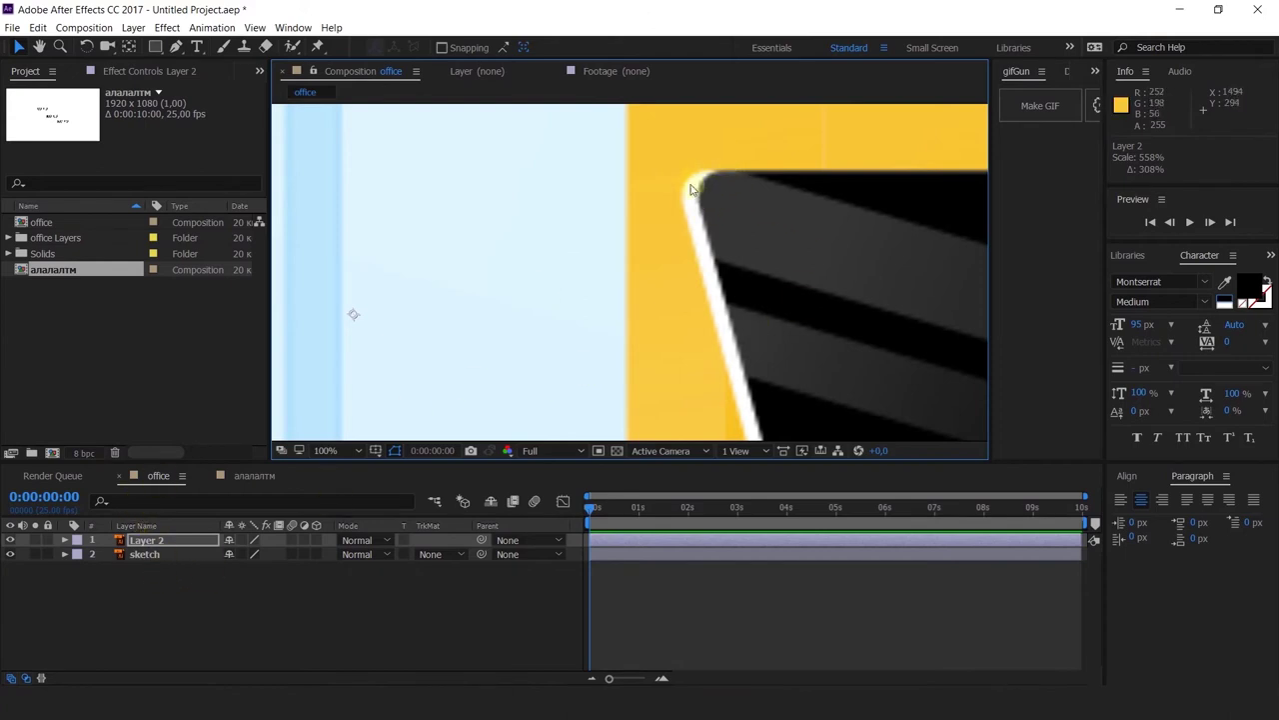
click(242, 540)
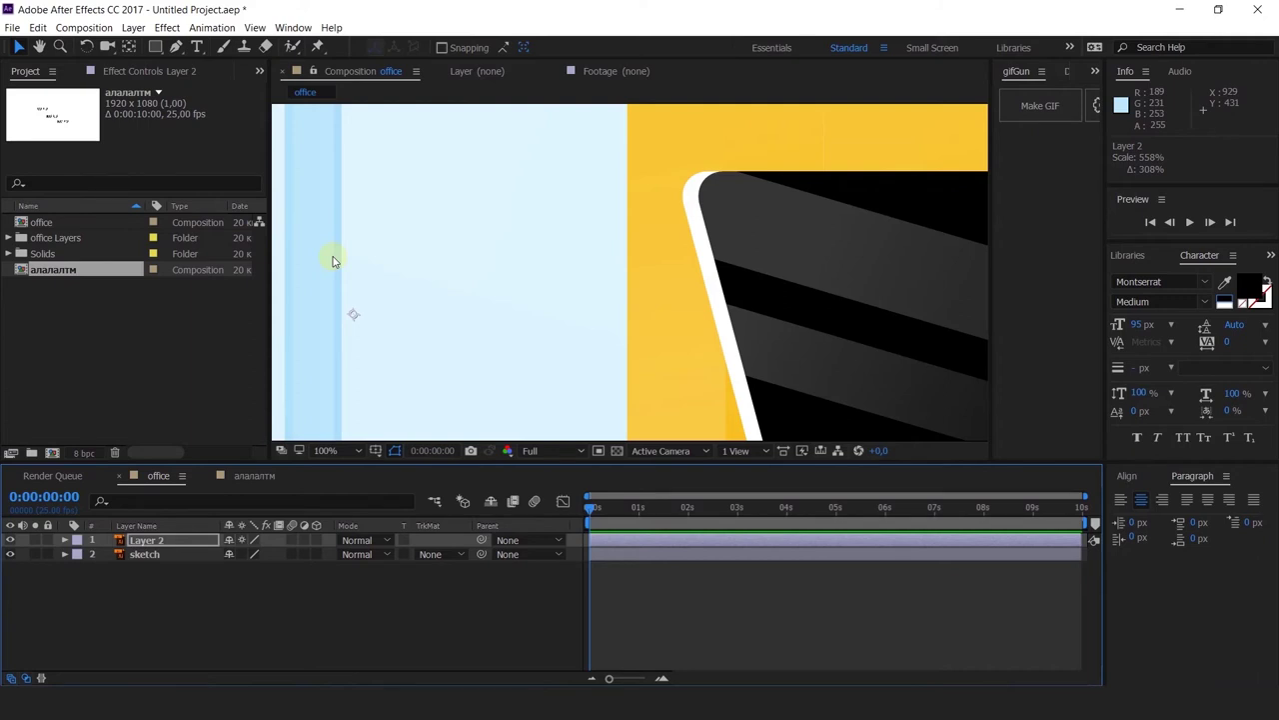
scroll(598, 270, down, 4)
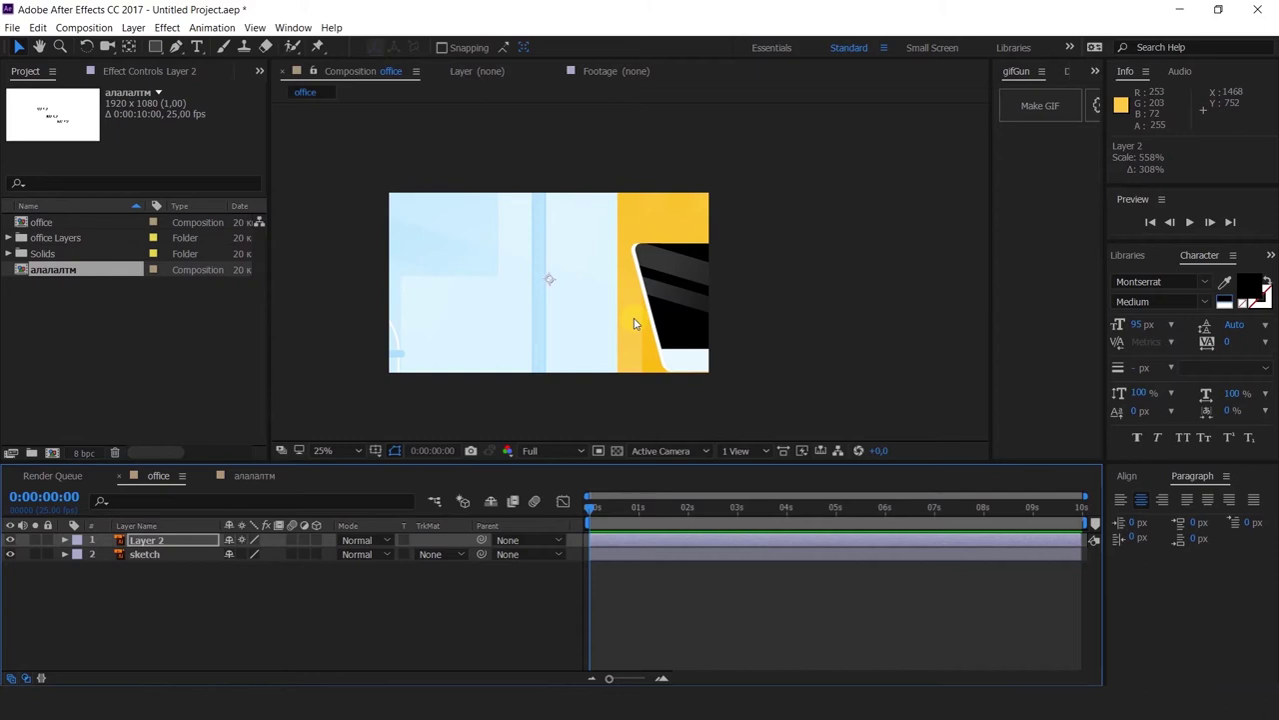
scroll(629, 272, up, 2)
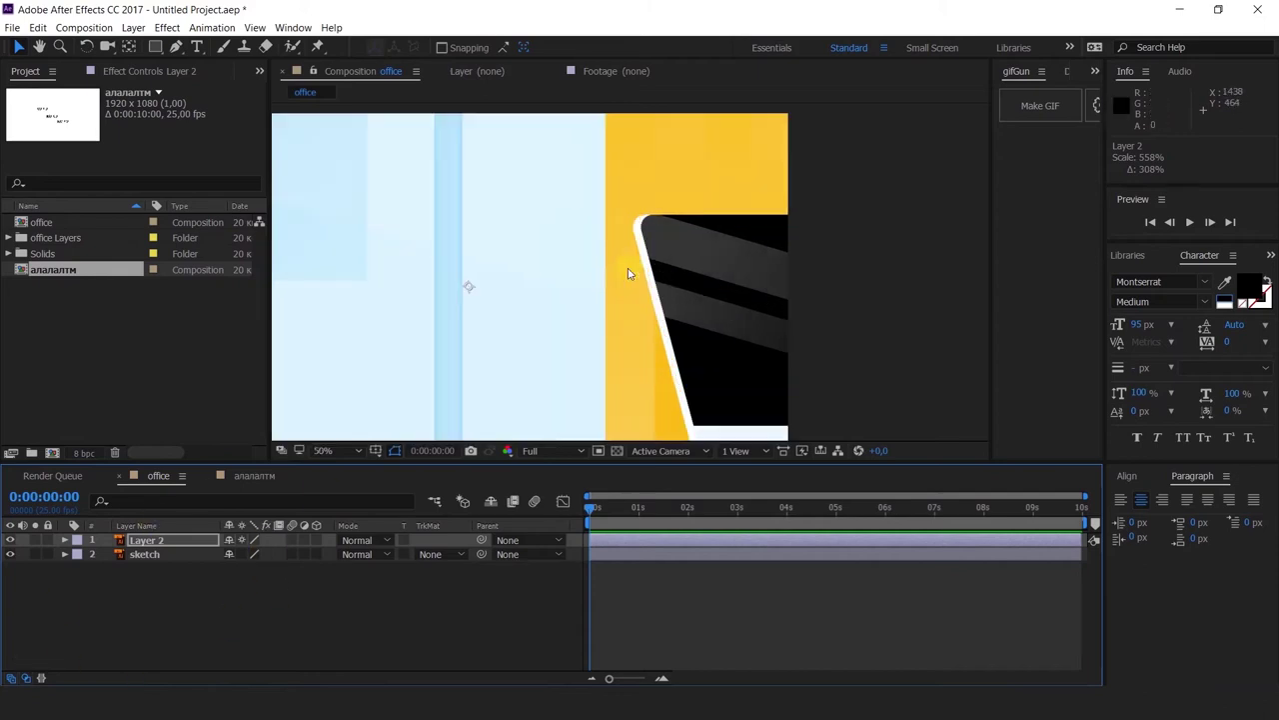
Step: In the алалалтм composition, enable the коко layer's motion blur and keyframe its Position from the start horizontally to 1334.8, 600.6
click(255, 476)
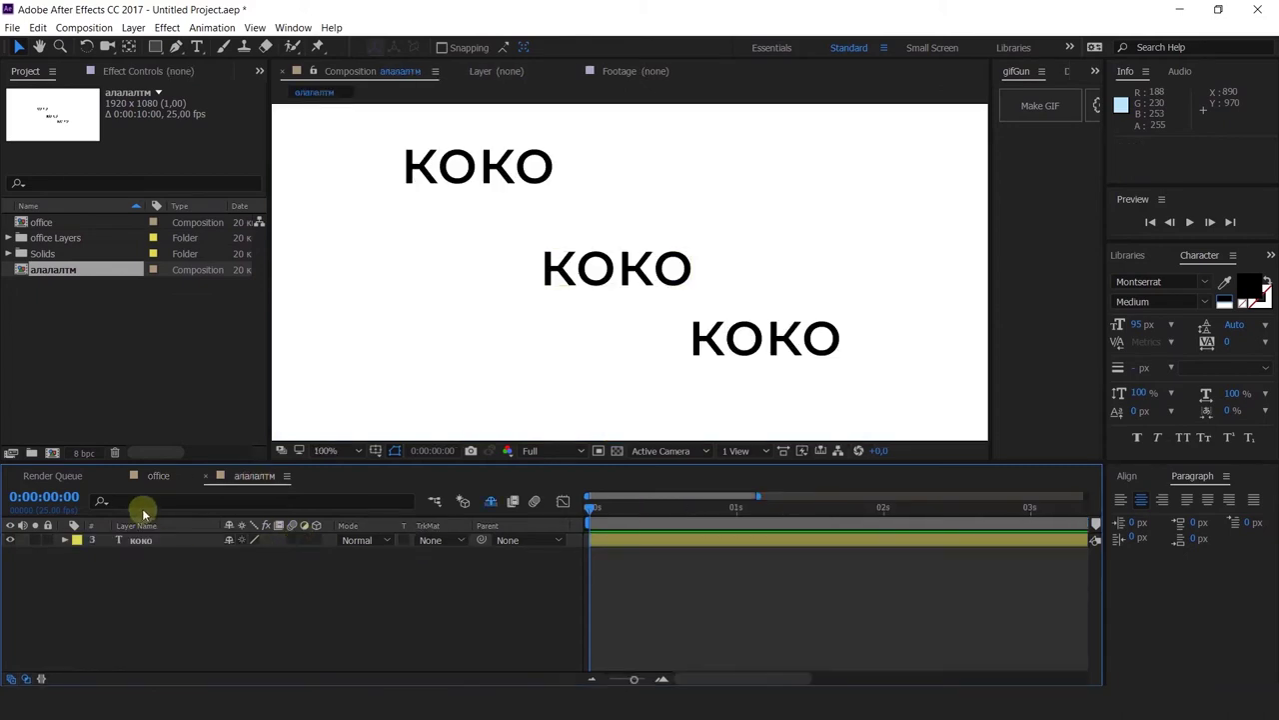
click(291, 540)
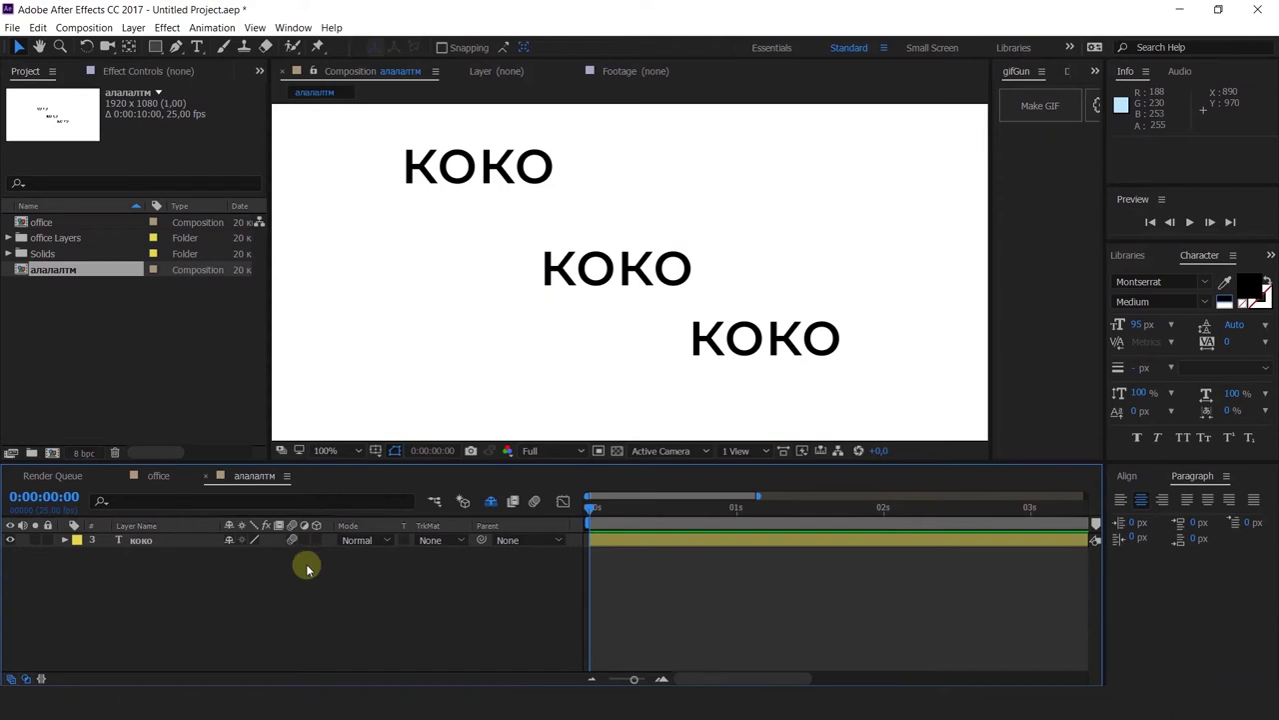
click(140, 539)
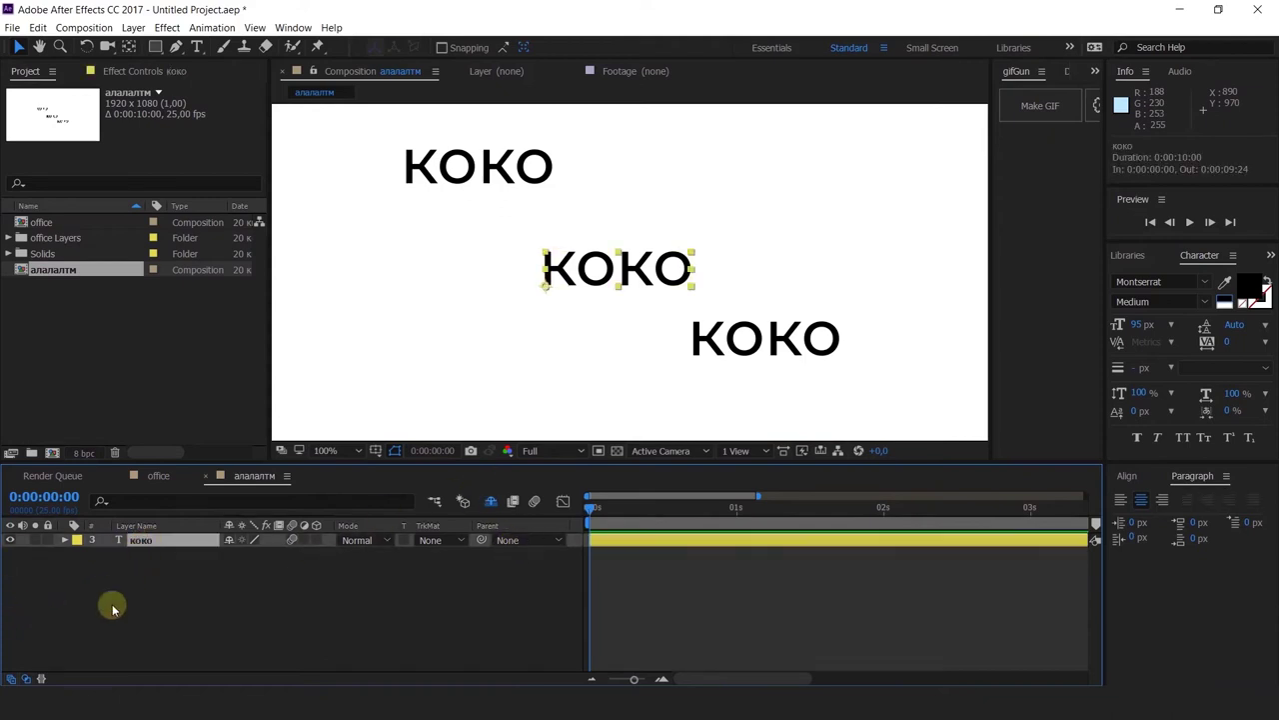
key(alt+shift+p)
drag(591, 507, 671, 510)
drag(599, 268, 927, 268)
drag(672, 507, 592, 507)
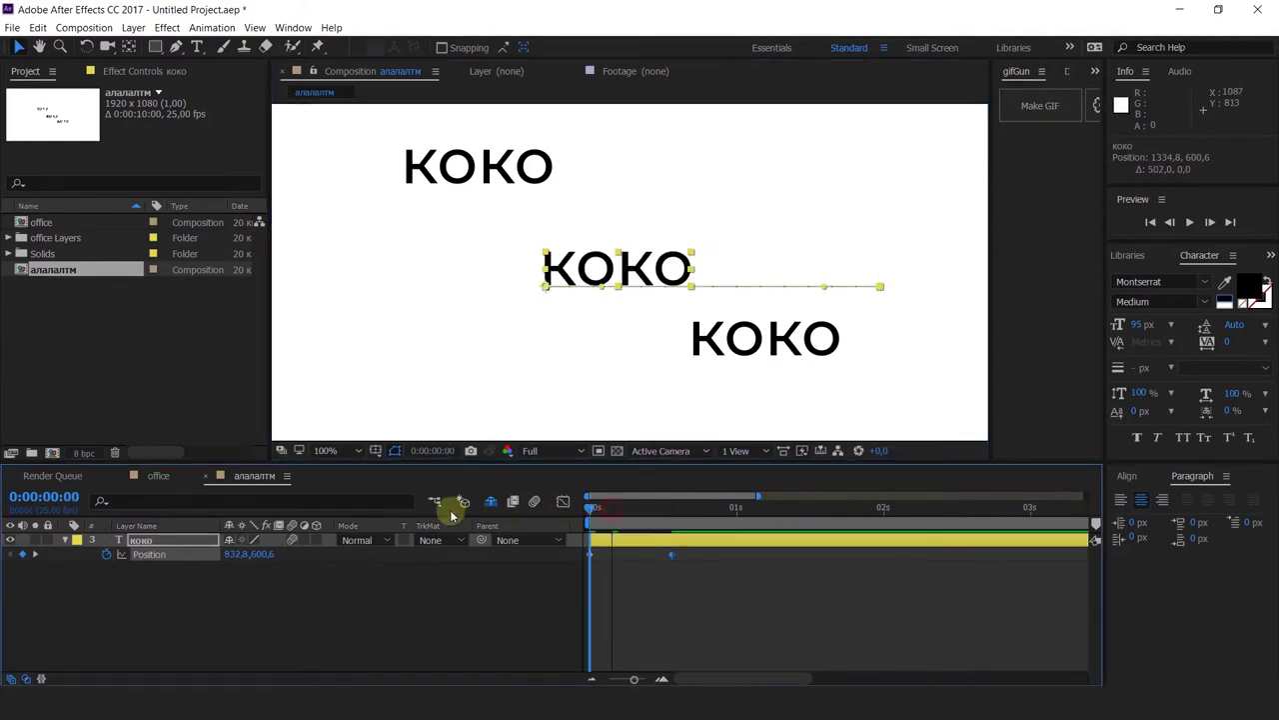
Step: Move the коко layer's starting Position keyframe to 534.8, 600.6 and preview the animation
drag(622, 266, 432, 247)
drag(656, 509, 486, 509)
key(space)
key(space)
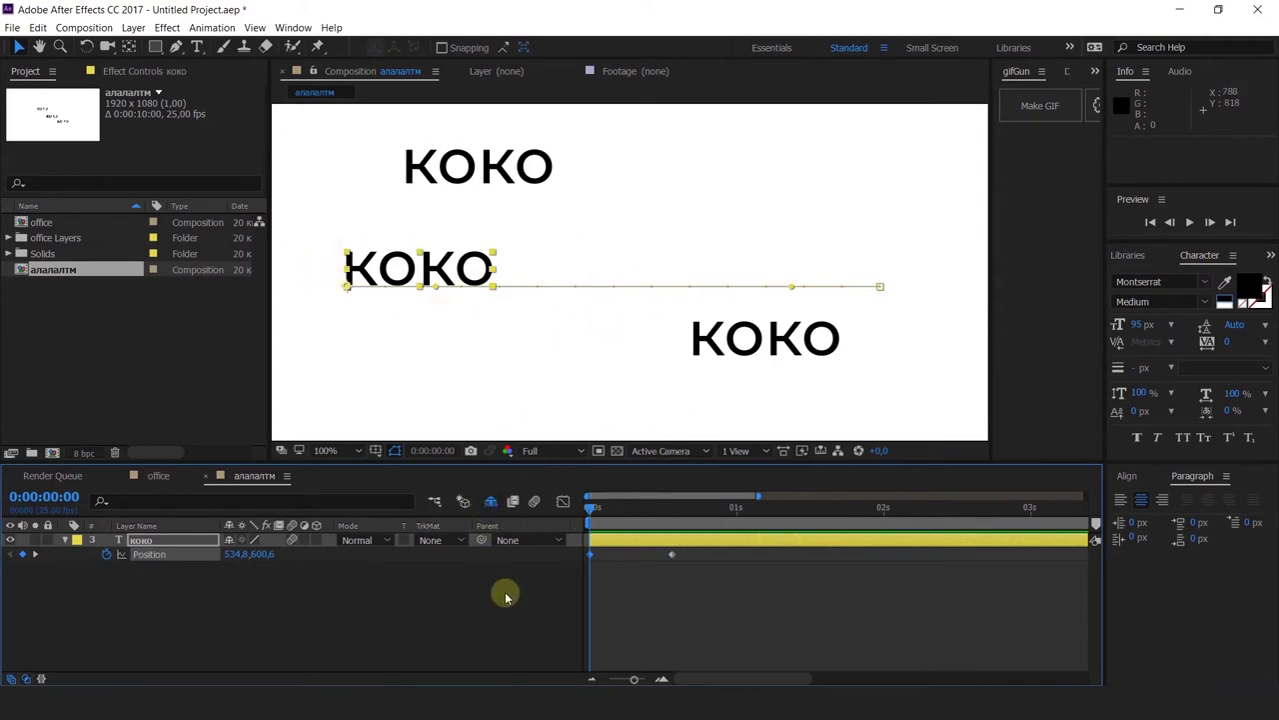
Step: Enable motion blur for the whole composition, preview the blurred movement, and deselect the layer
click(536, 502)
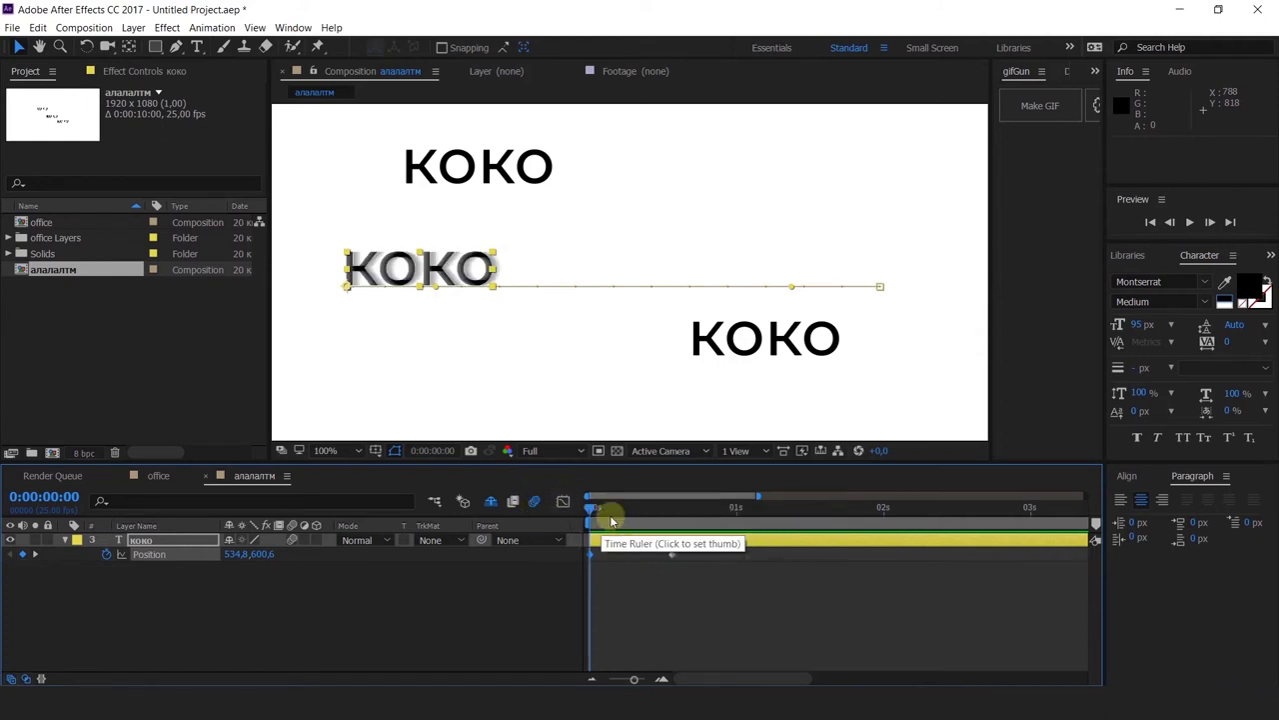
key(space)
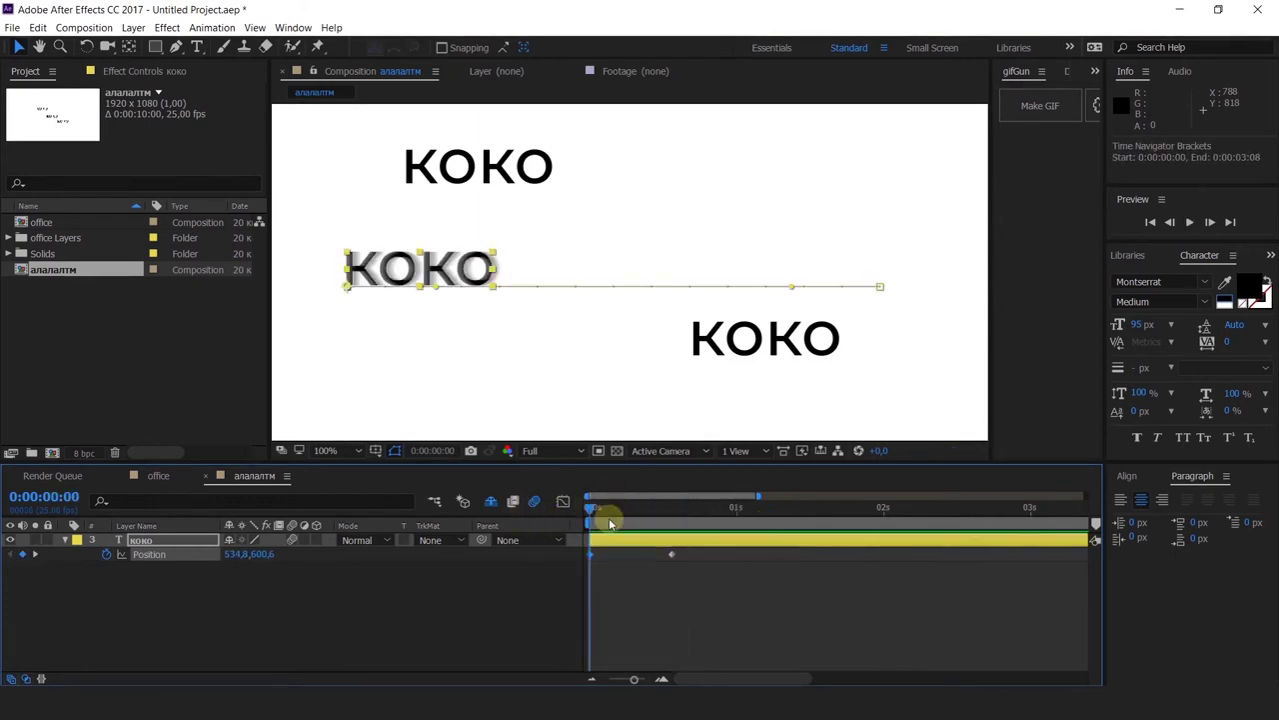
mouse_move(610, 522)
mouse_down()
mouse_move(662, 525)
mouse_move(590, 528)
mouse_up()
click(550, 634)
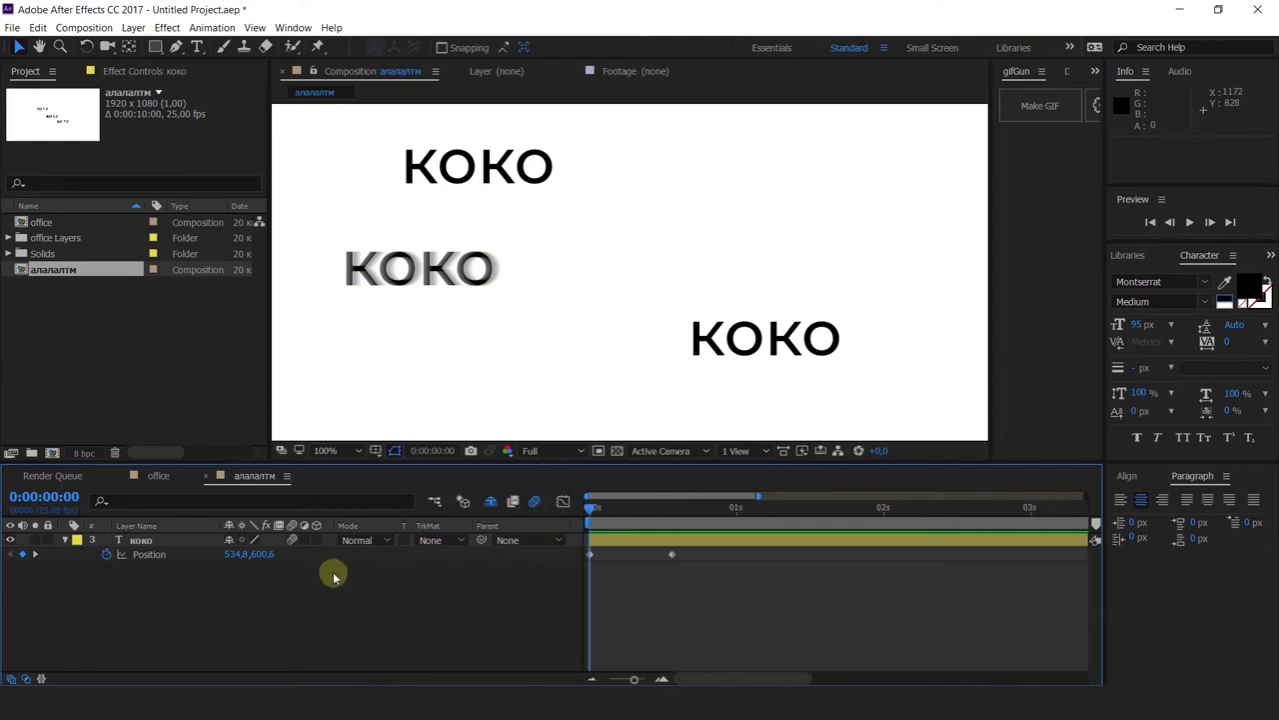
Step: Turn off the коко layer's motion blur and Position keyframes, and switch its 3D option on and back off
click(293, 539)
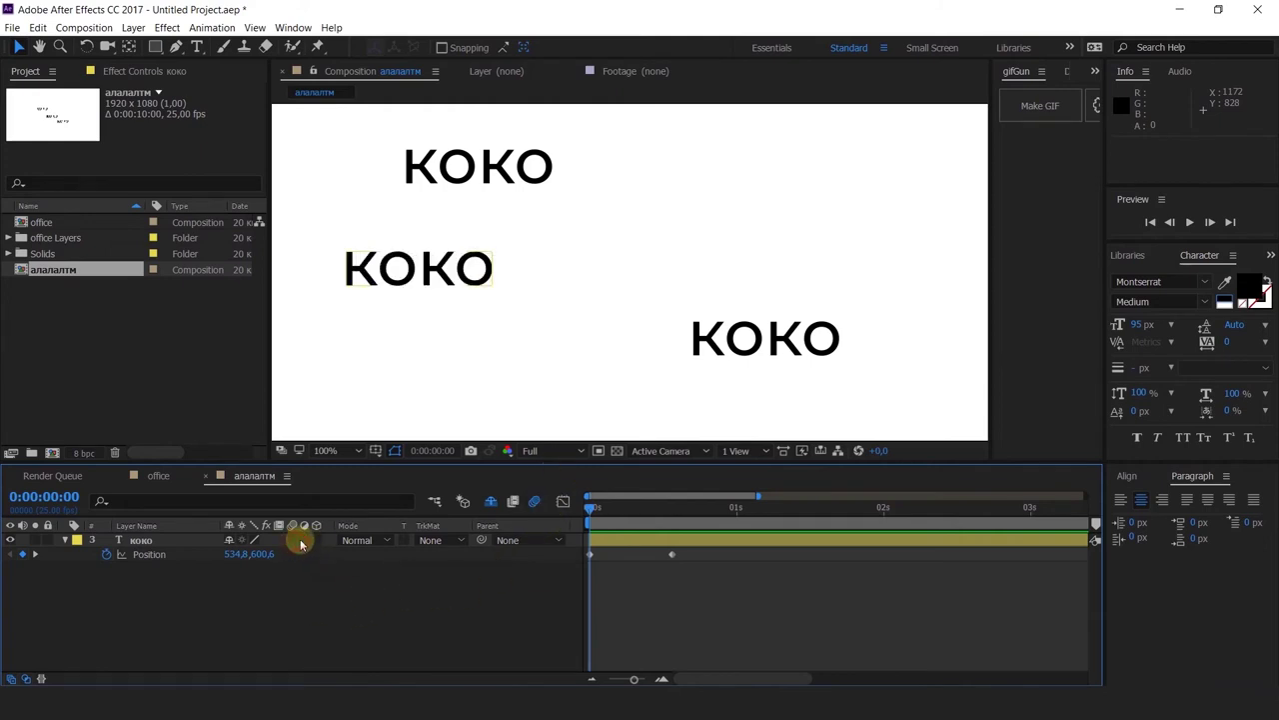
click(316, 540)
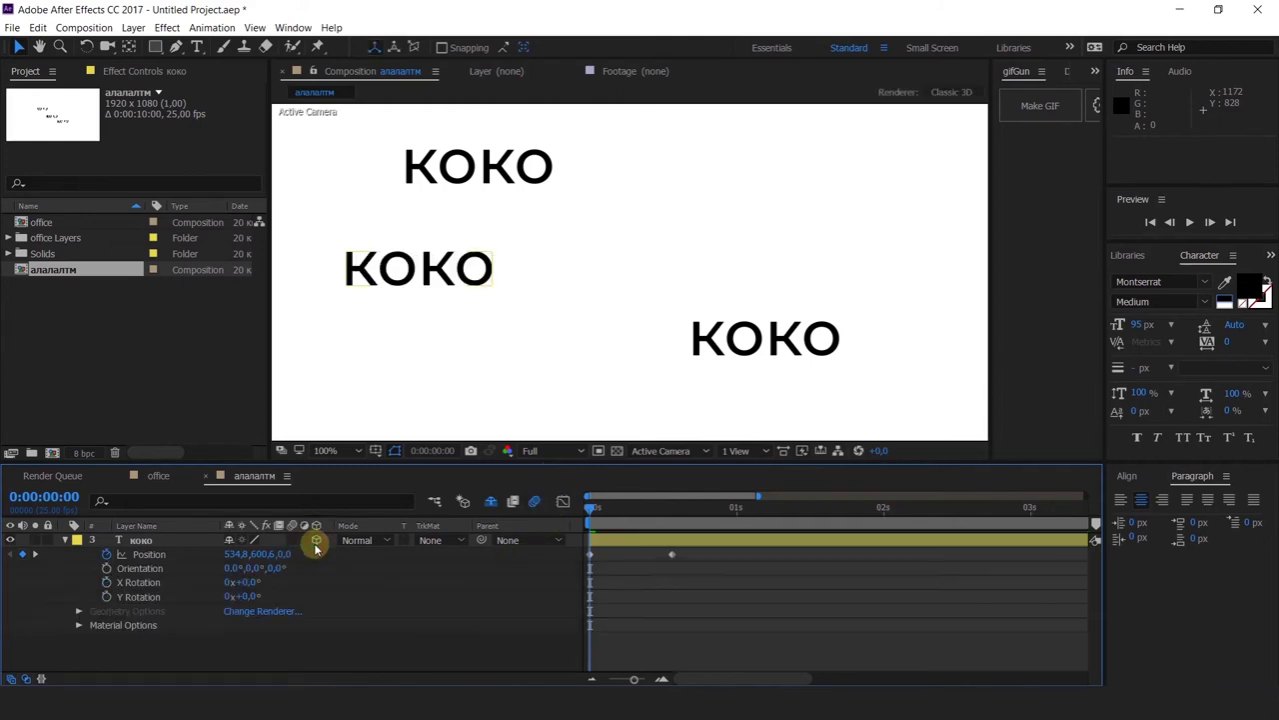
click(145, 542)
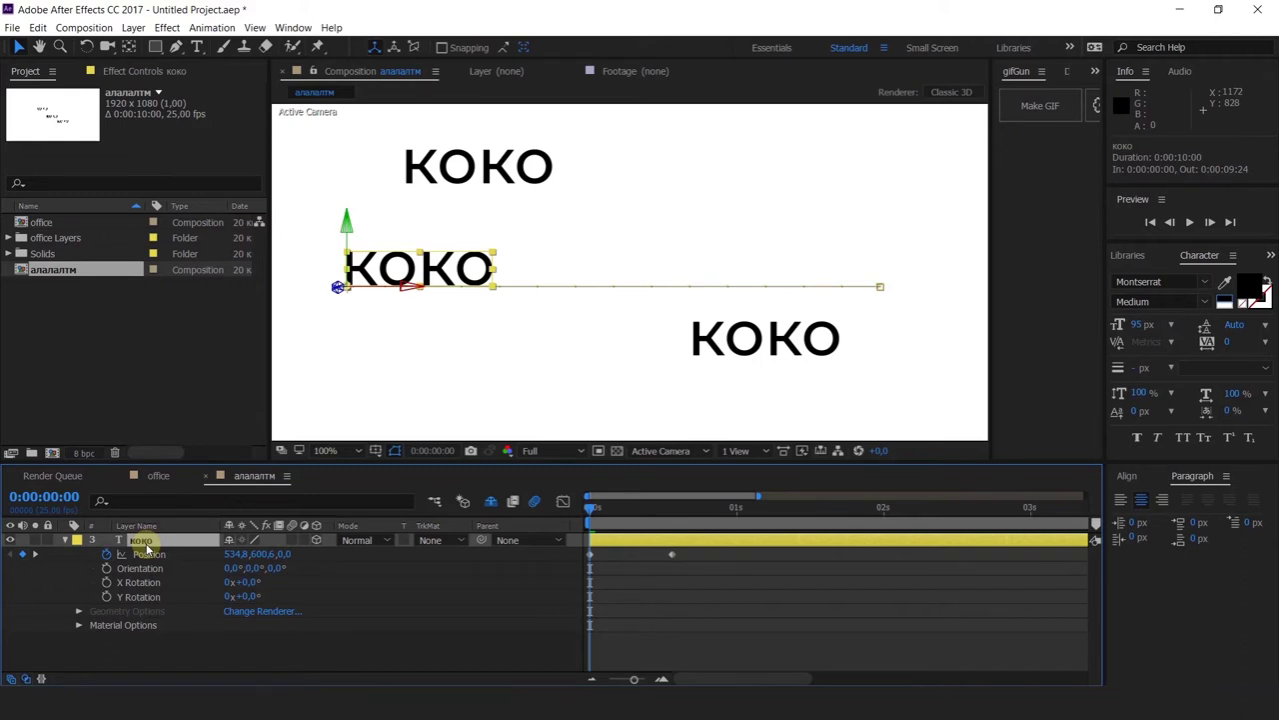
click(316, 540)
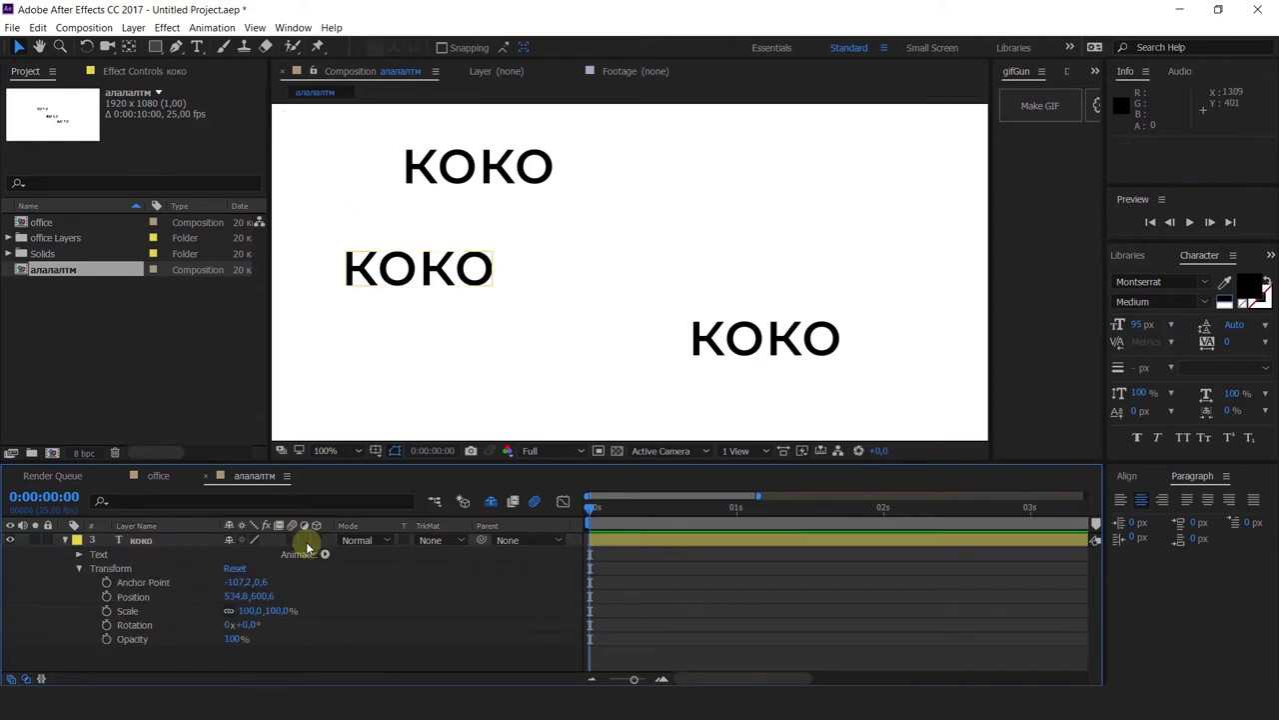
Step: Try the коко layer as an adjustment layer and turn that option back off
click(305, 540)
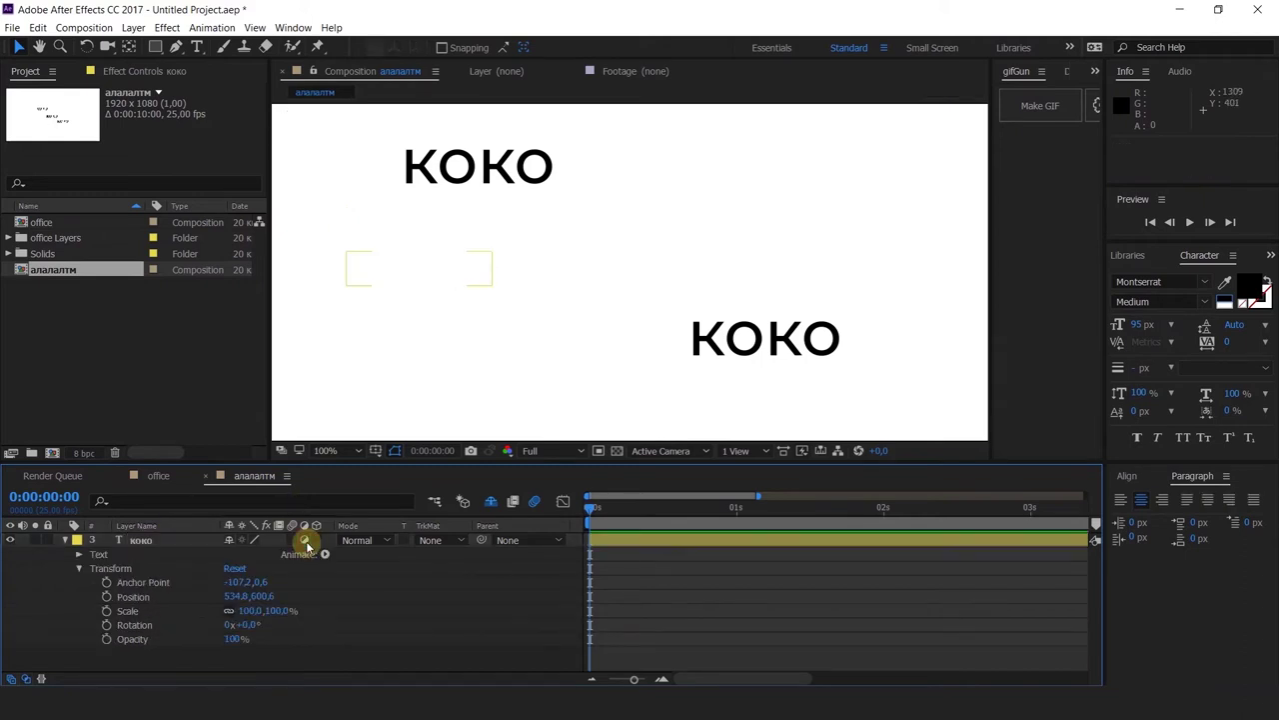
click(449, 329)
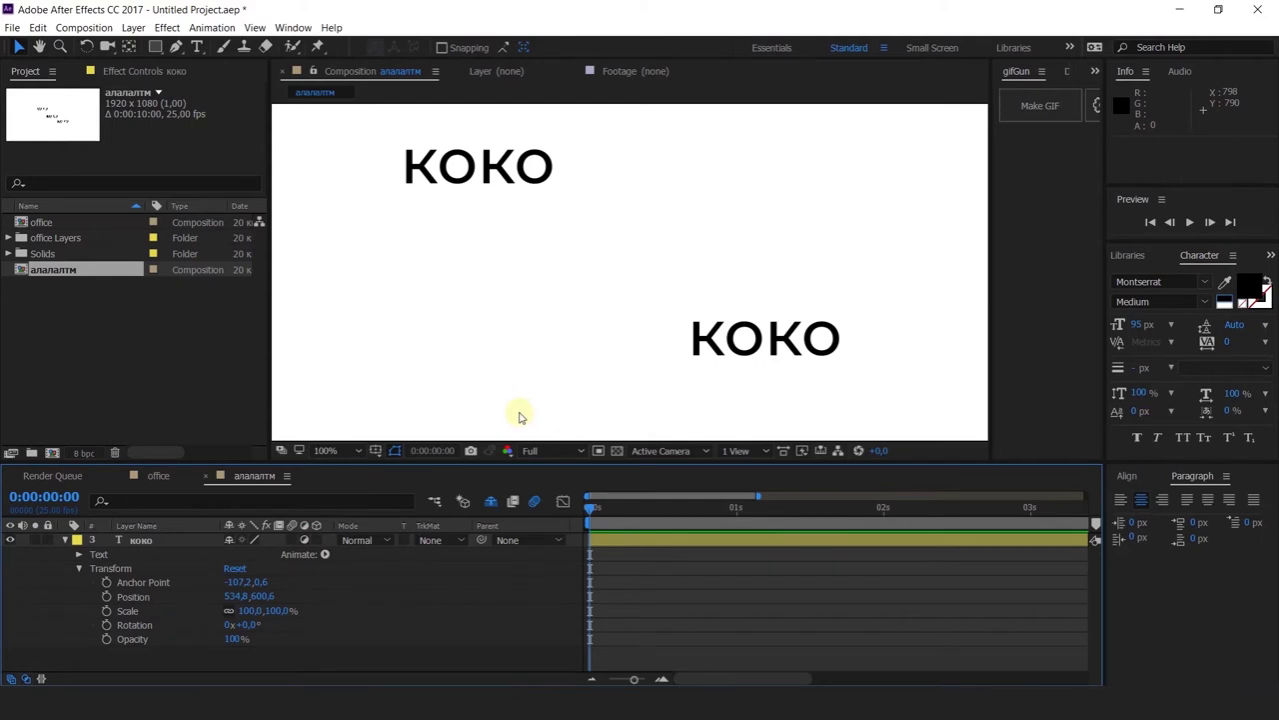
click(190, 639)
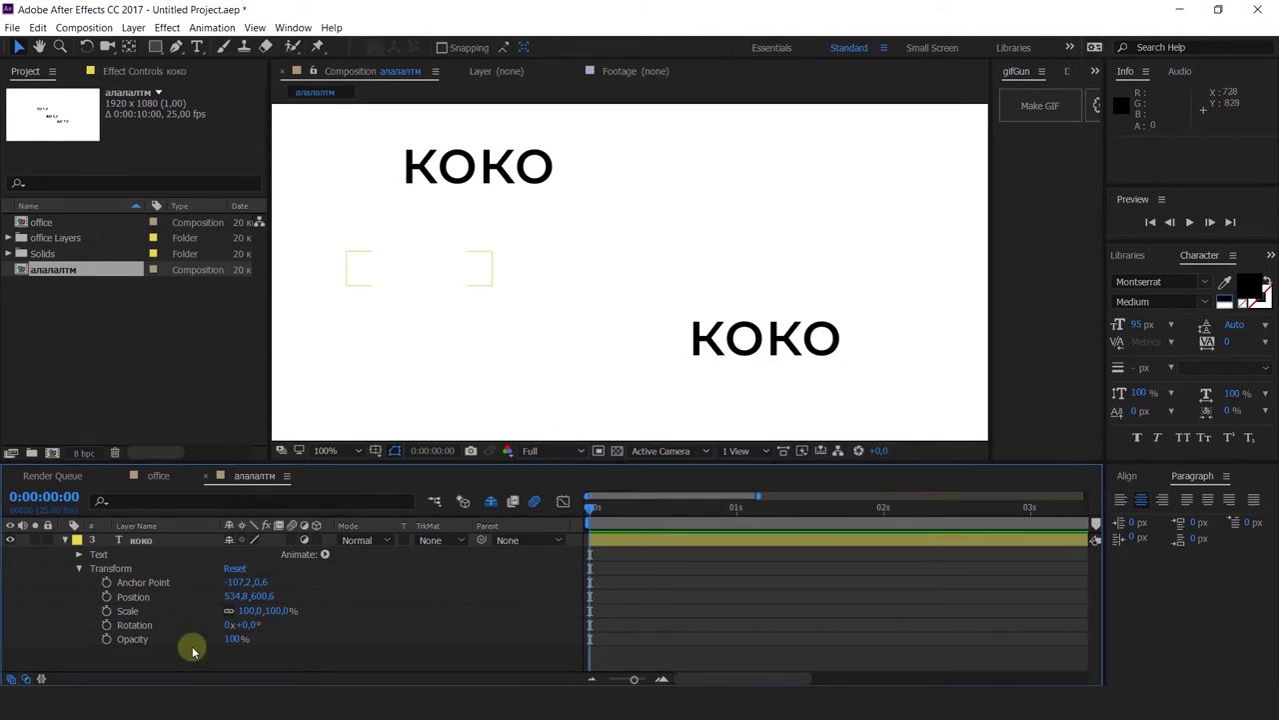
click(305, 540)
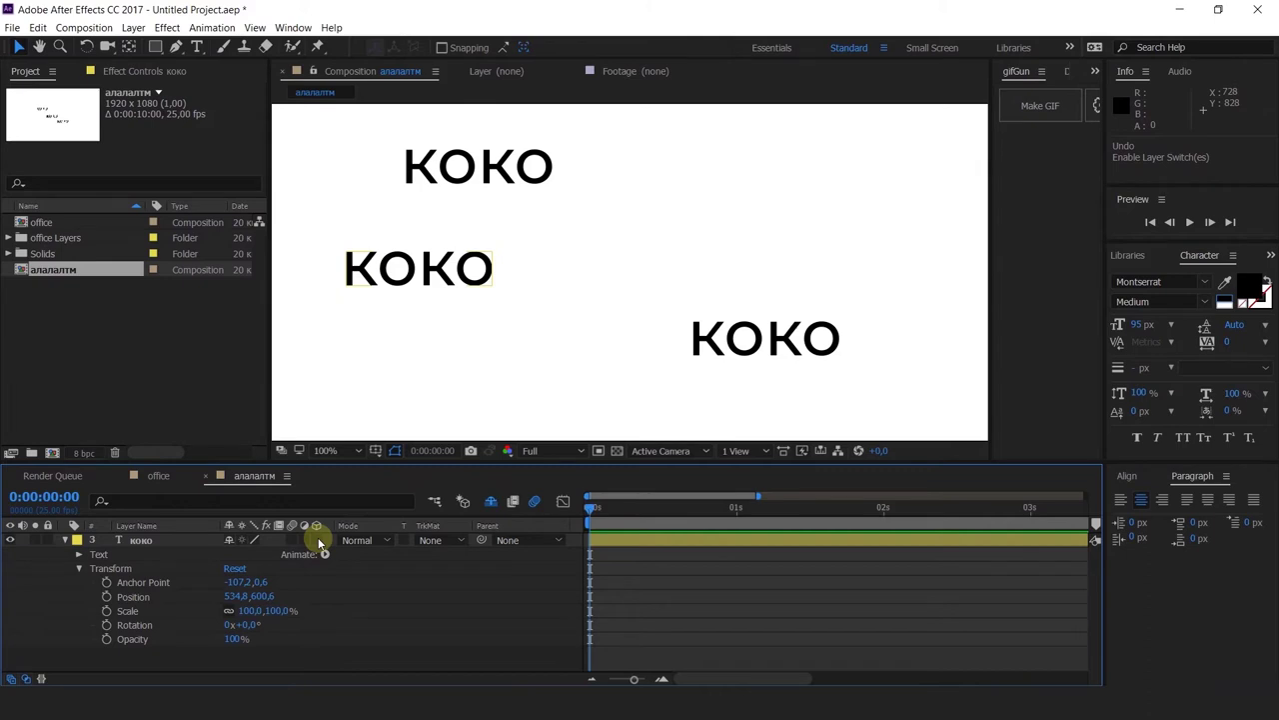
Step: Make коко a 3D layer, try pushing its Z Position to 950, and undo that move
click(316, 540)
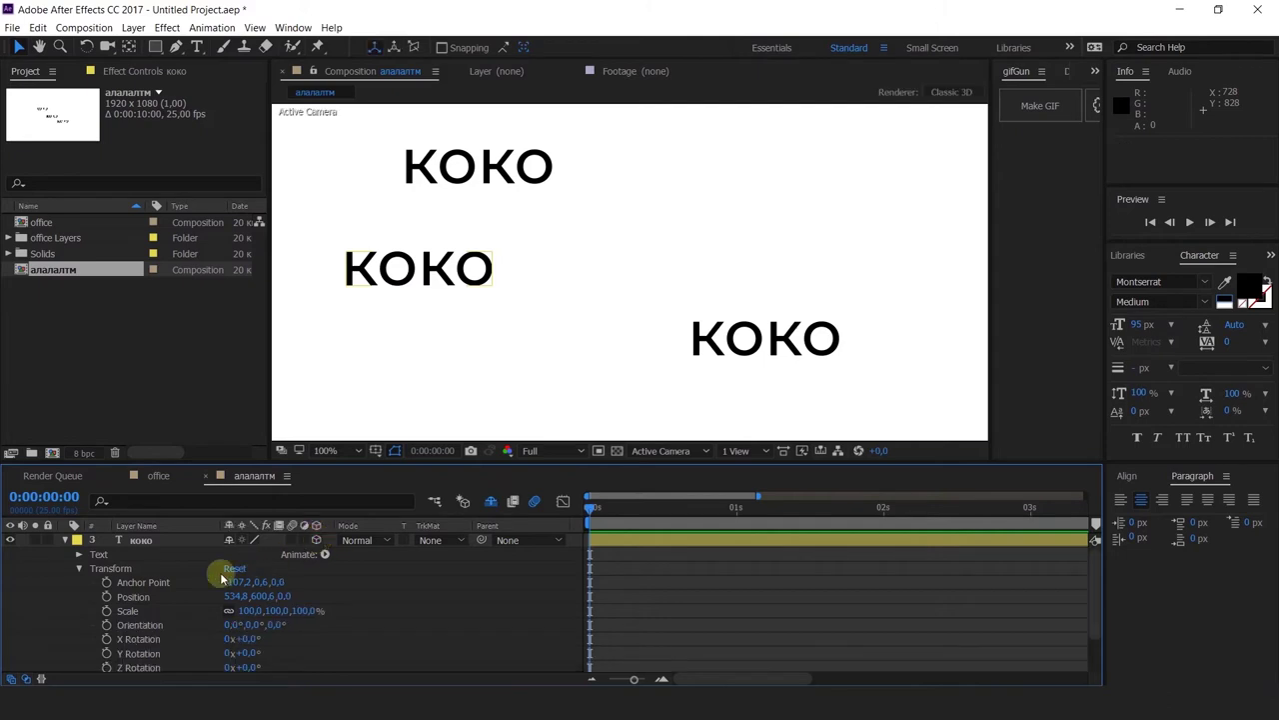
scroll(171, 591, down, 2)
scroll(171, 590, up, 2)
drag(286, 596, 70, 666)
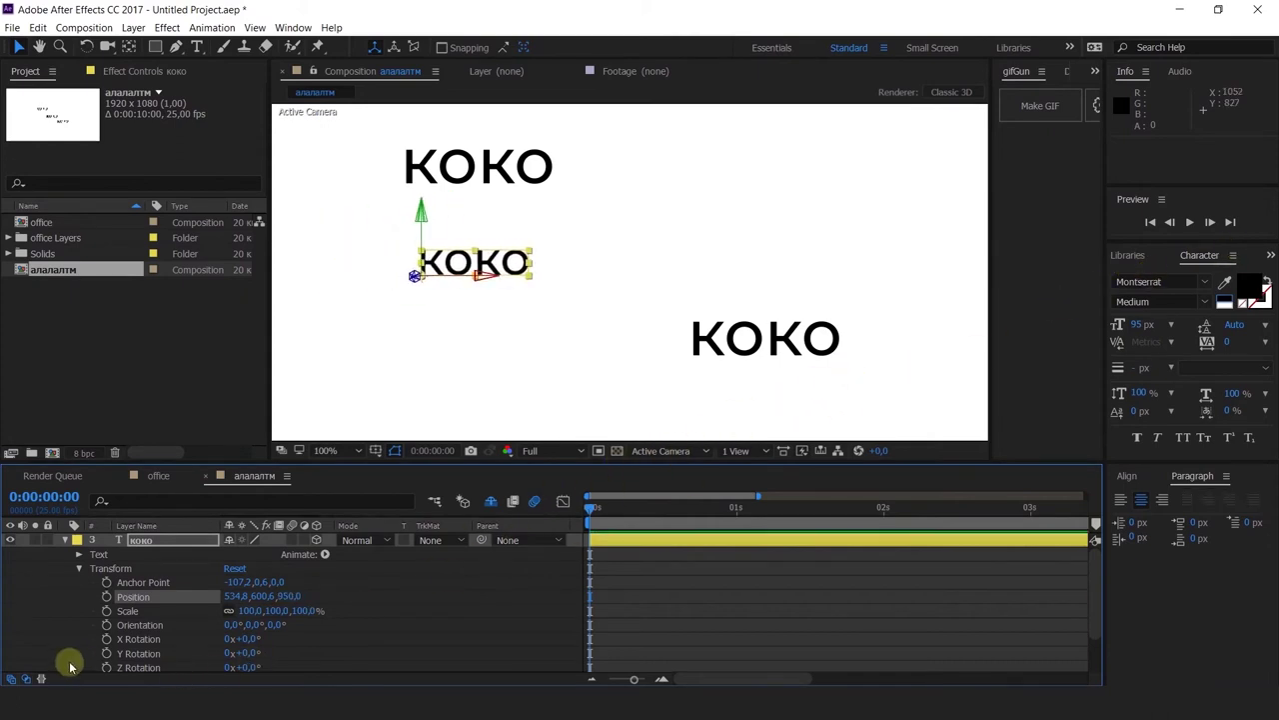
key(ctrl+z)
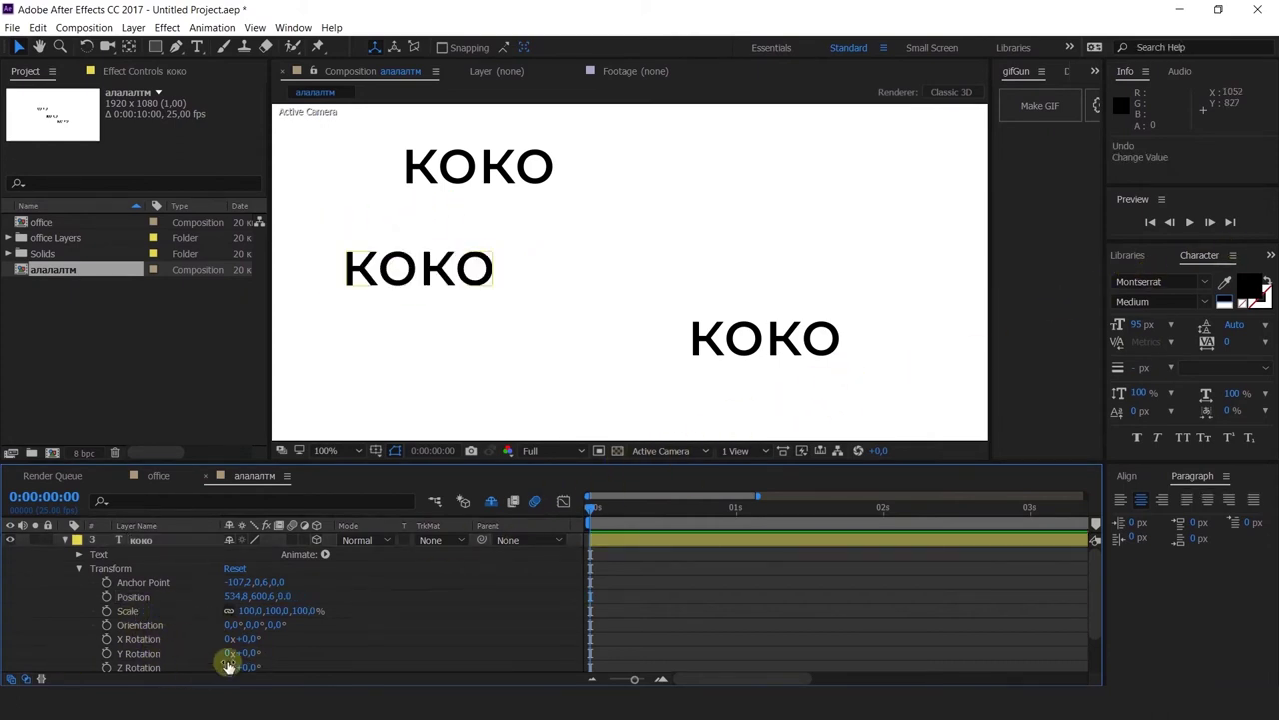
Step: Try the коко layer's Orientation values, undoing the first change, and set the orientation to 0°, 0°, 113°
drag(251, 623, 237, 646)
key(ctrl+z)
scroll(129, 629, down, 2)
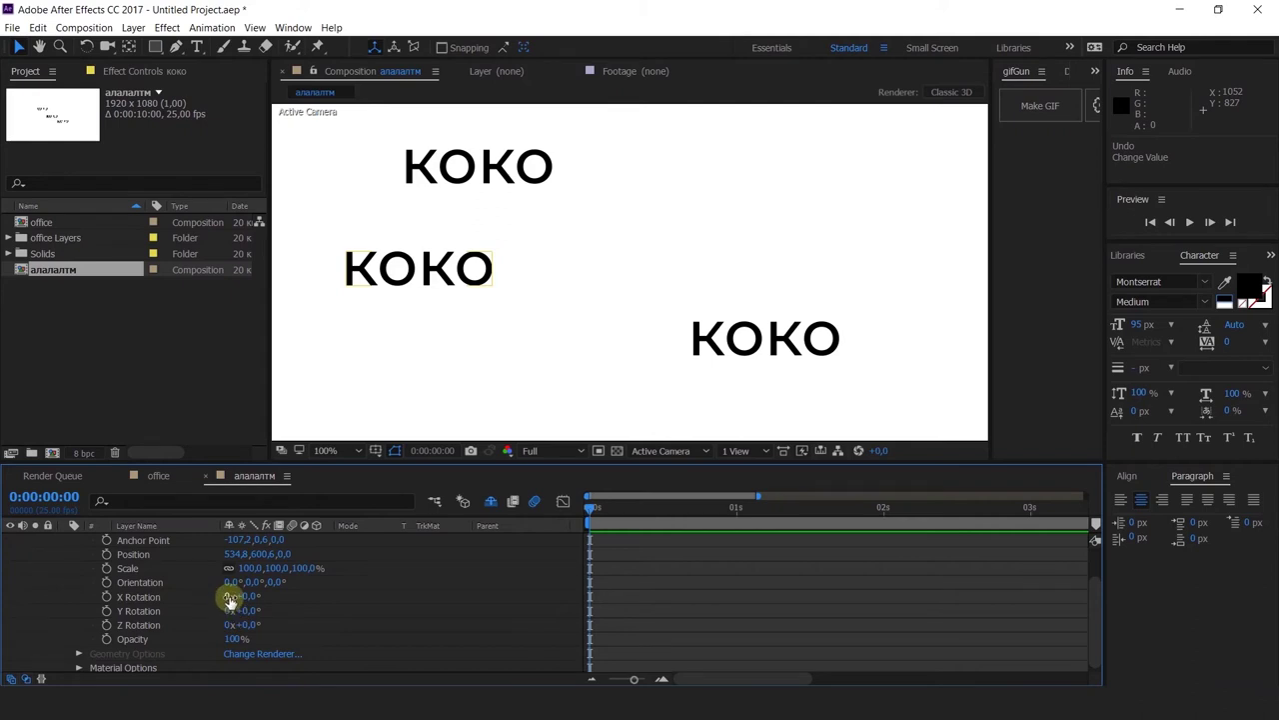
drag(229, 584, 377, 589)
click(279, 583)
text(0)
key(Return)
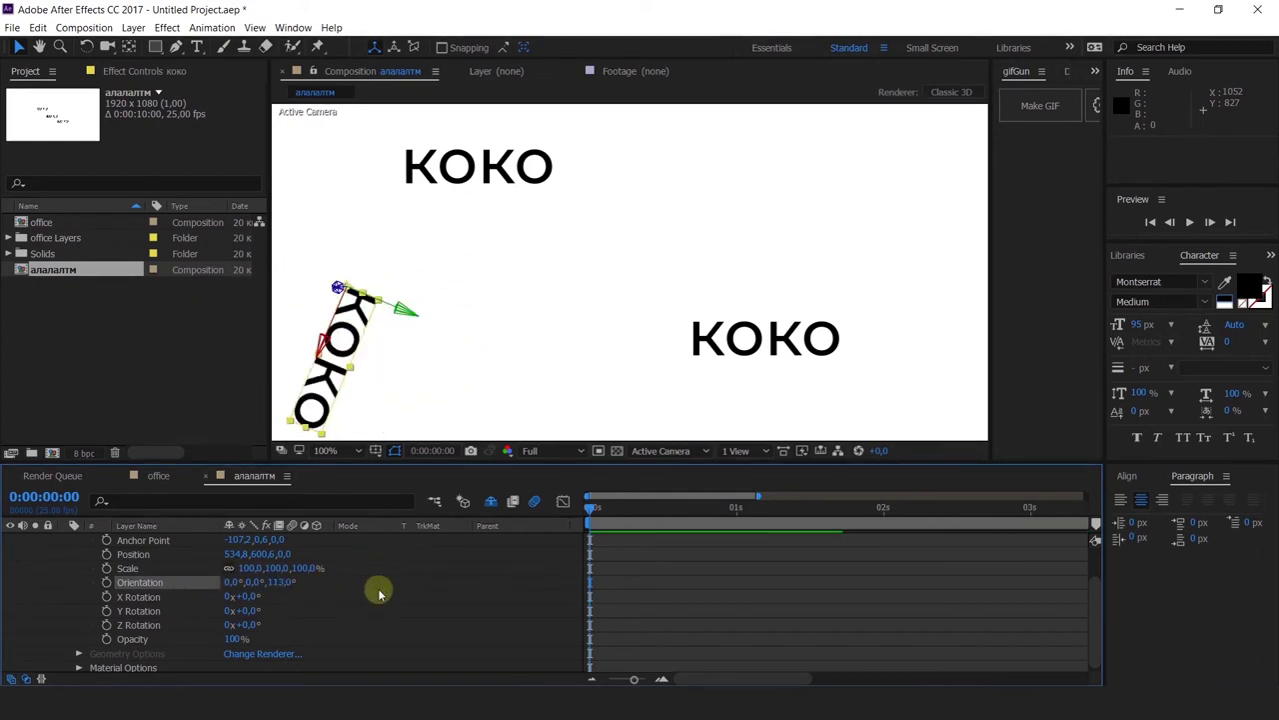
Step: Undo the last orientation change on the tilted коко text layer and turn that layer back into a 2D layer
key(ctrl+z)
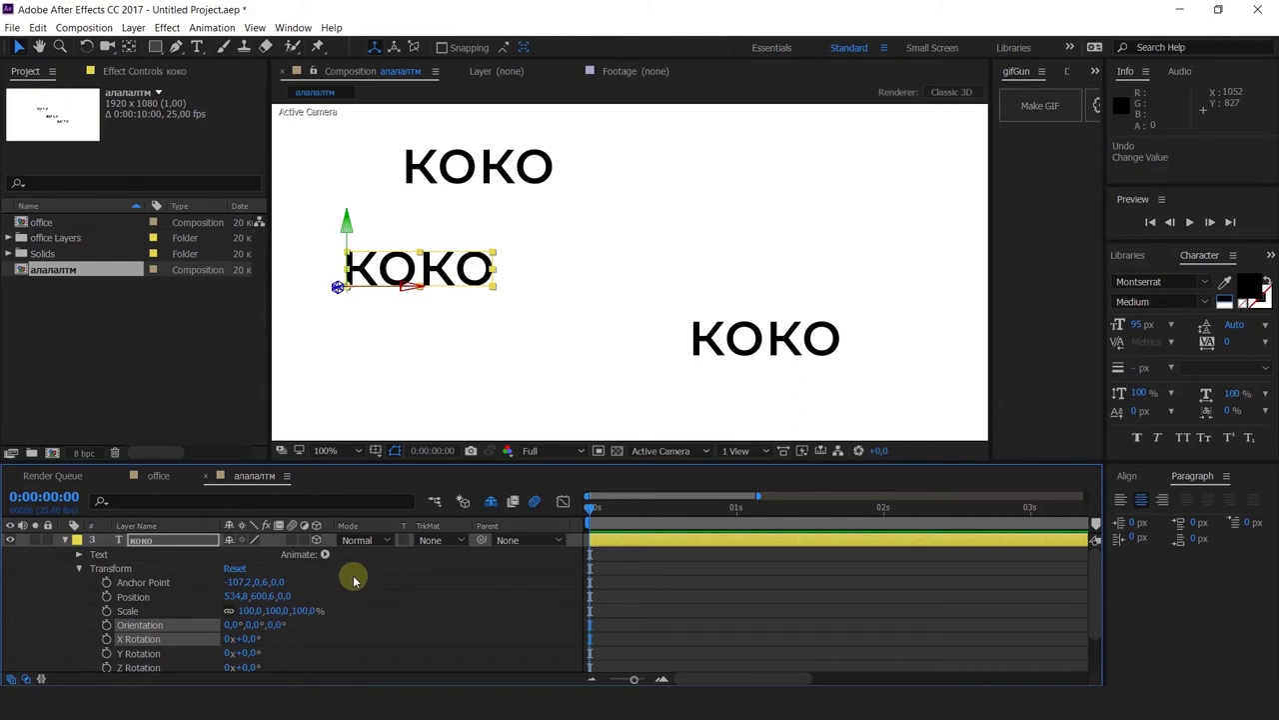
click(316, 540)
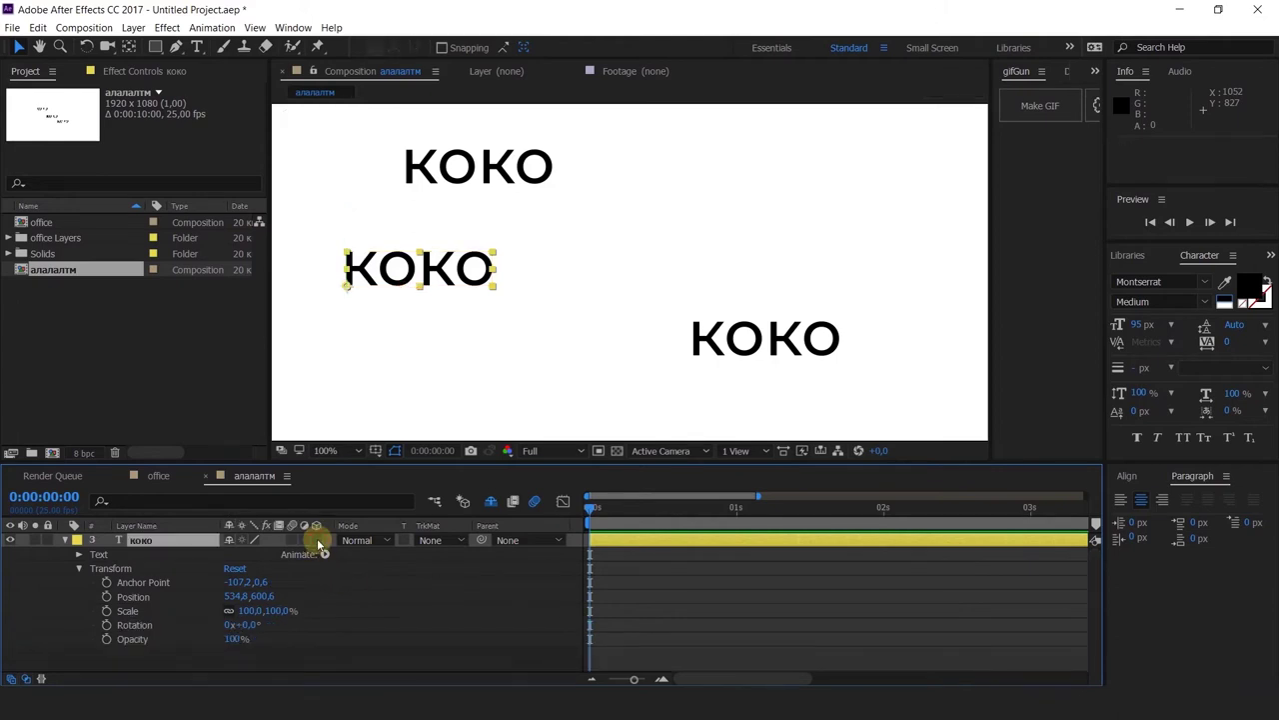
click(371, 583)
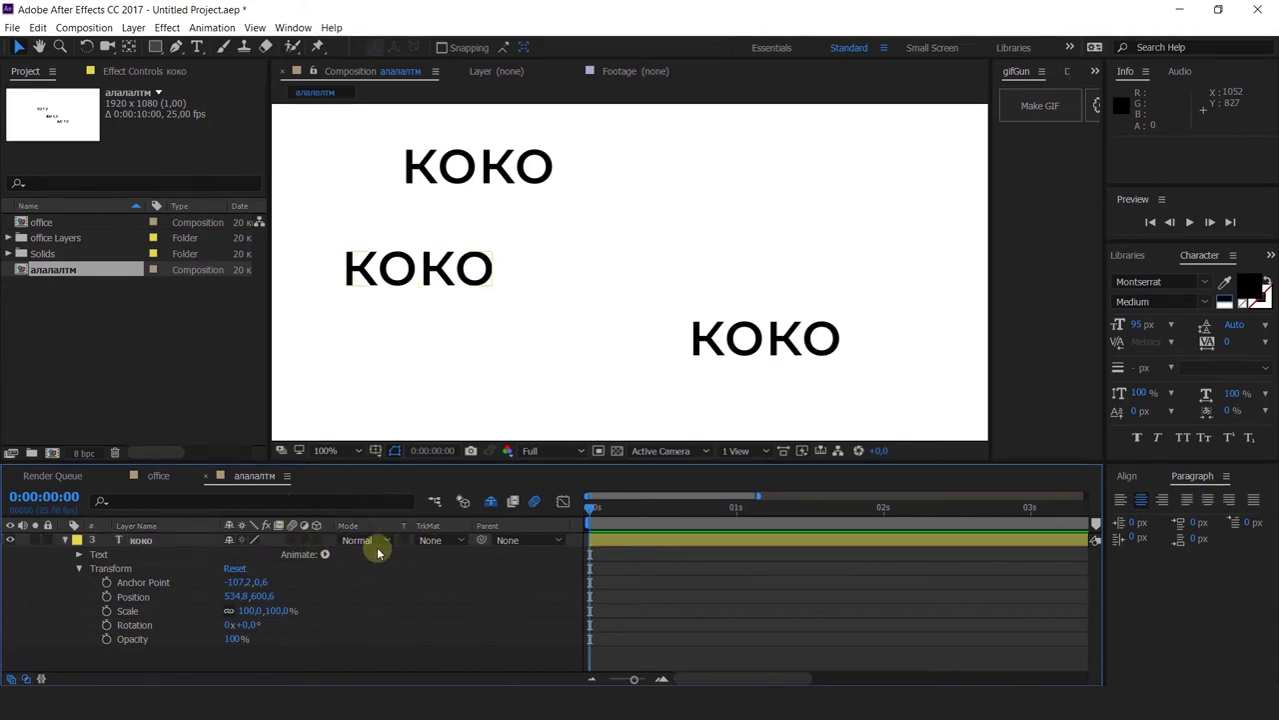
Step: Examine the blending modes available for the коко text layer
click(387, 540)
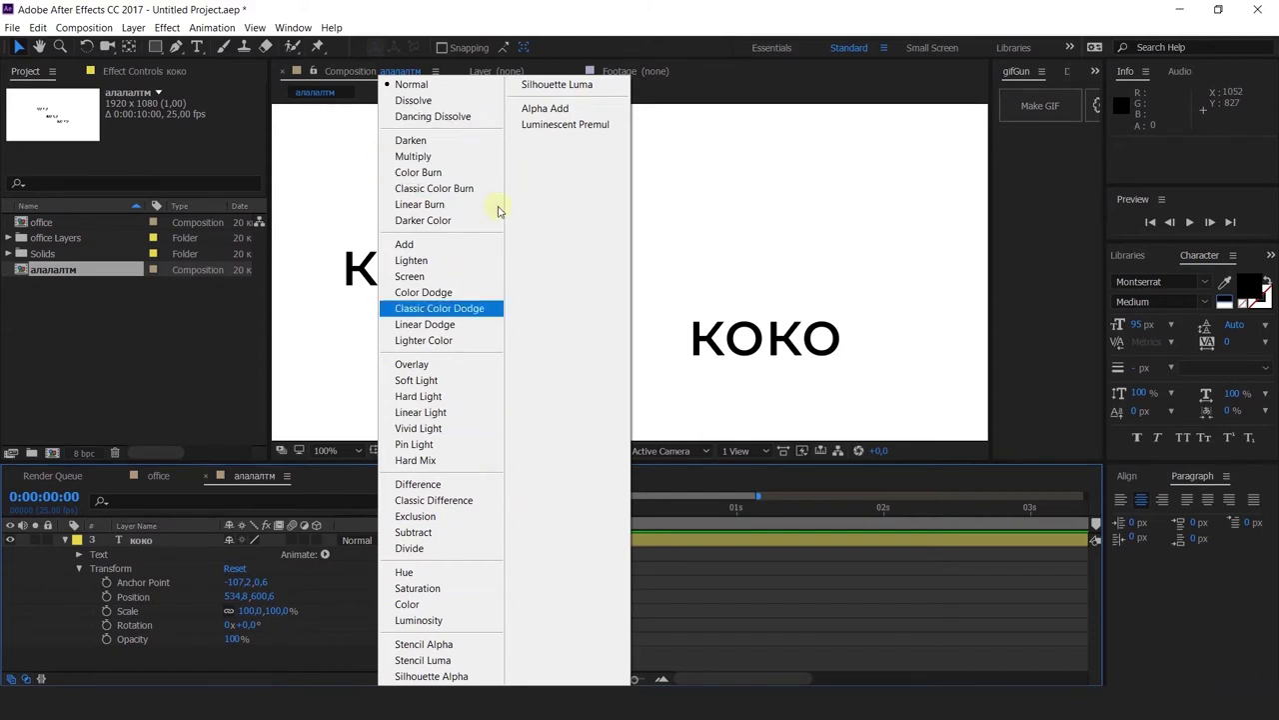
click(355, 592)
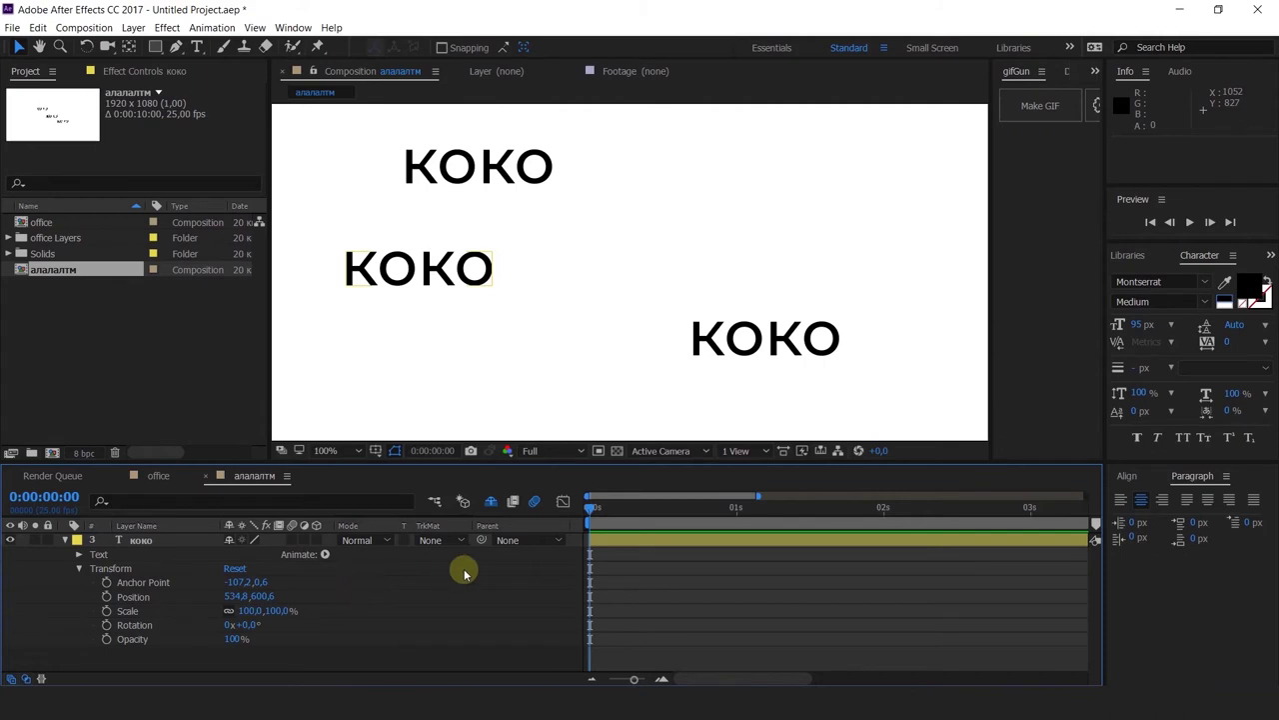
click(430, 541)
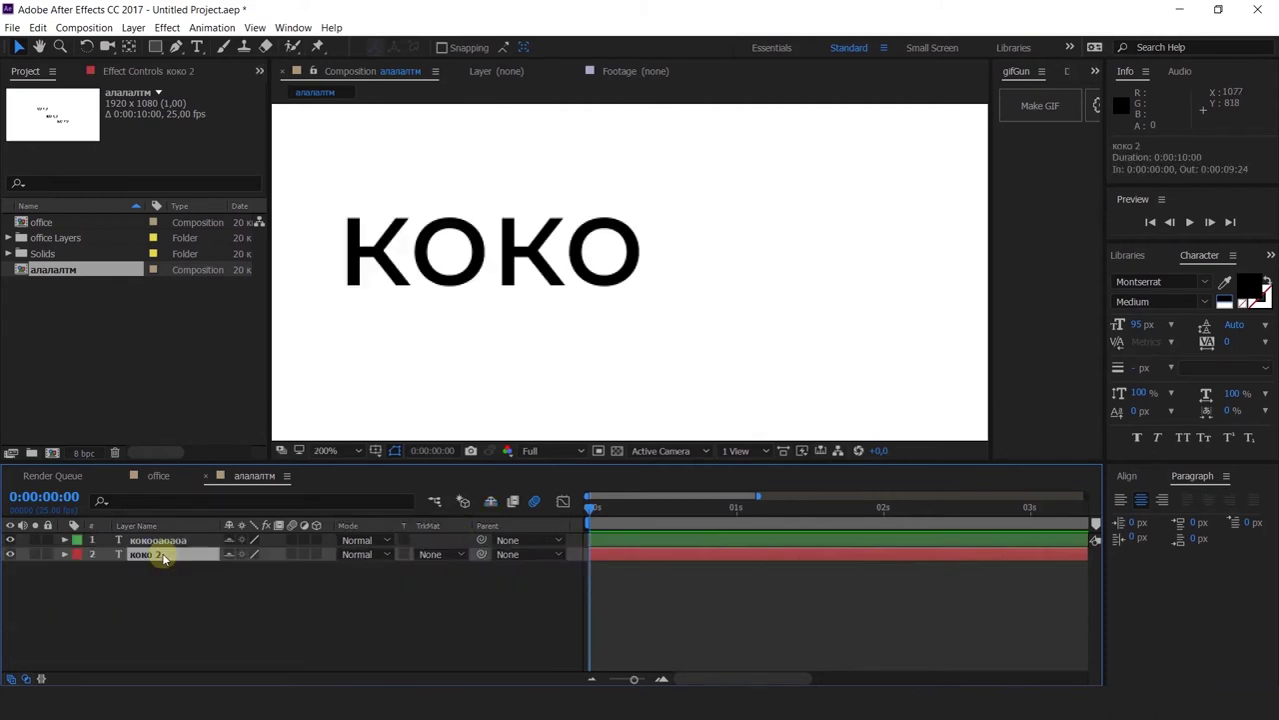
Step: Delete the коко 2 text layer and draw a wide yellow rectangle covering most of the remaining KOKO text
scroll(571, 250, up, 2)
drag(706, 287, 683, 272)
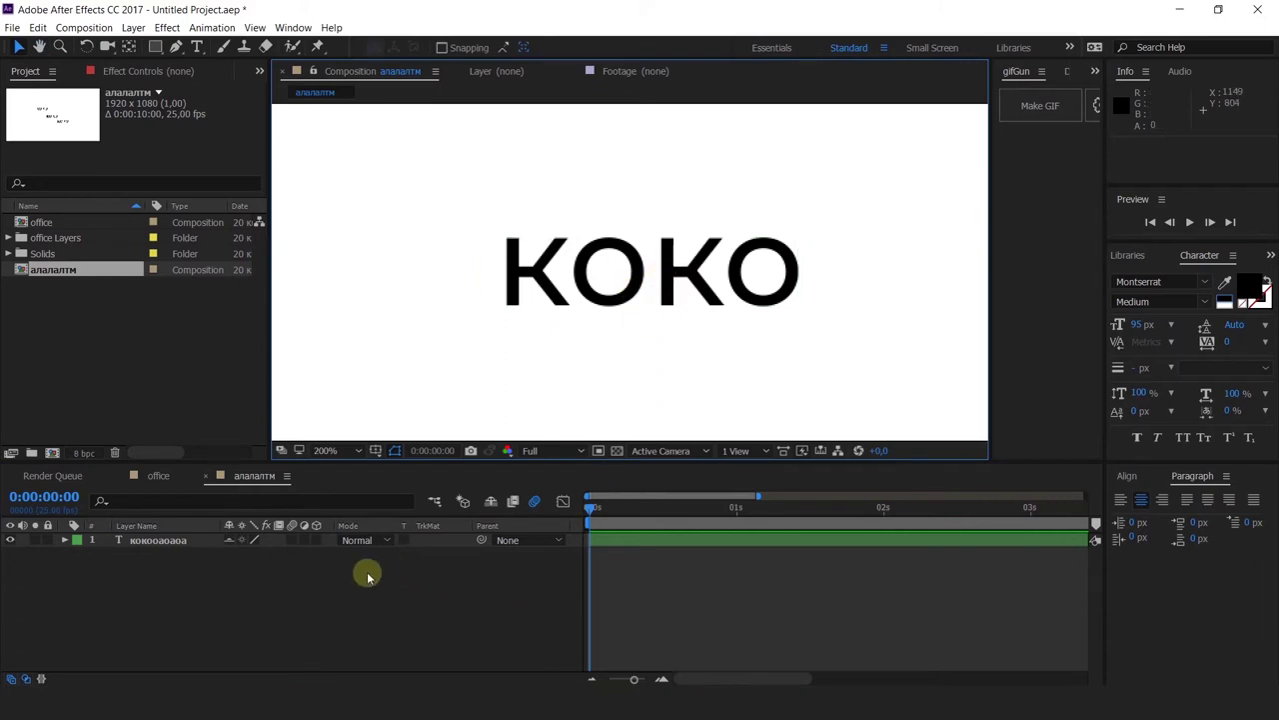
click(423, 536)
drag(158, 47, 213, 47)
drag(364, 145, 950, 288)
Step: Move the rectangle's shape layer below the кокооаоаоа text layer and collapse its properties
click(166, 597)
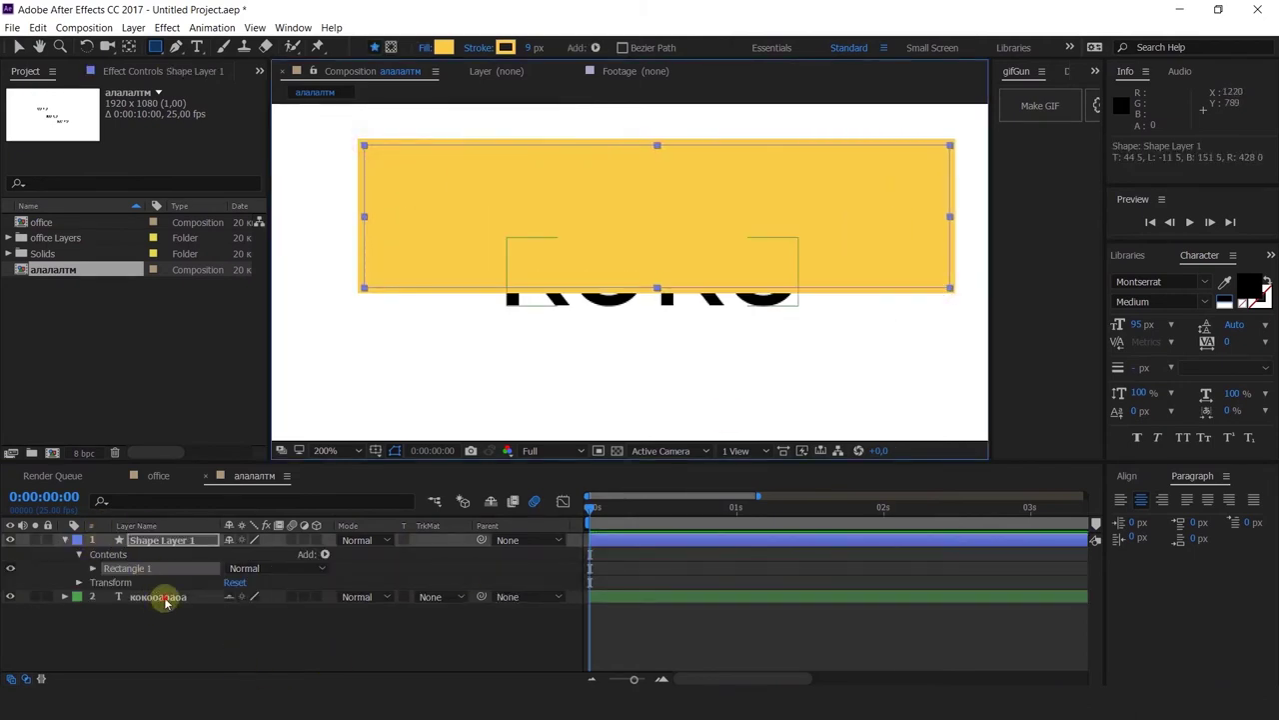
click(152, 545)
drag(152, 544, 143, 600)
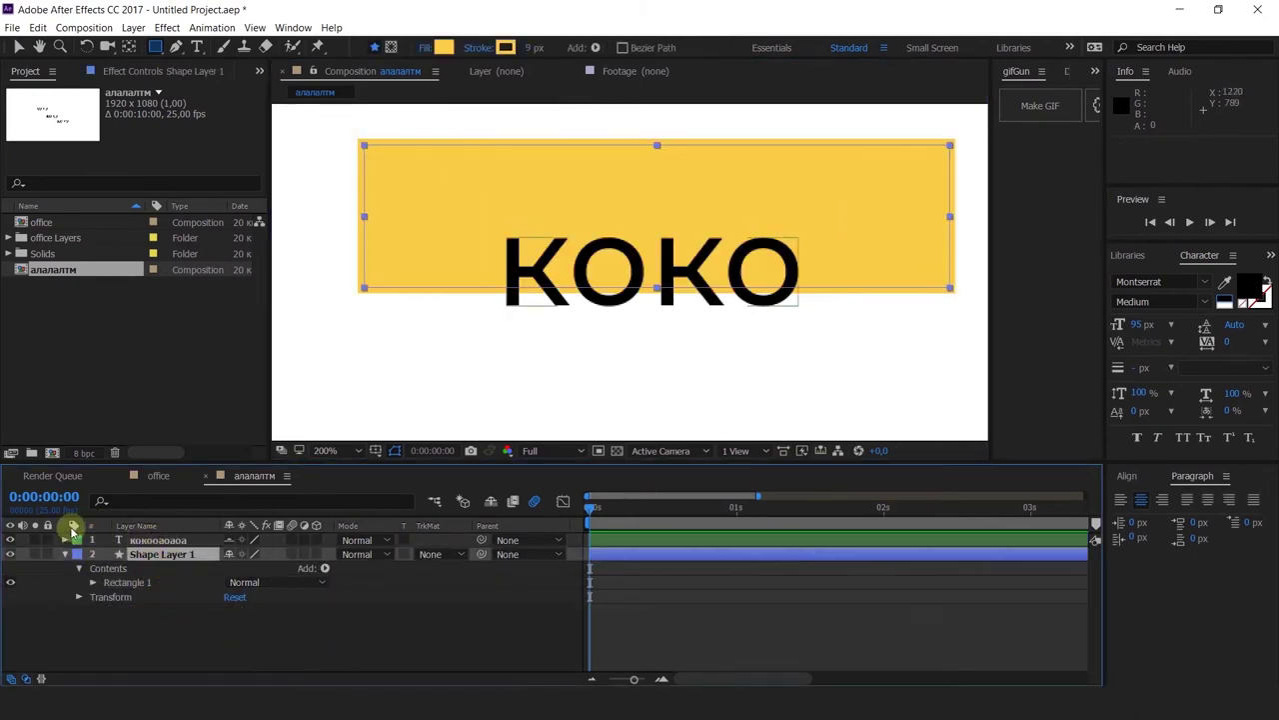
click(64, 554)
click(142, 539)
click(149, 554)
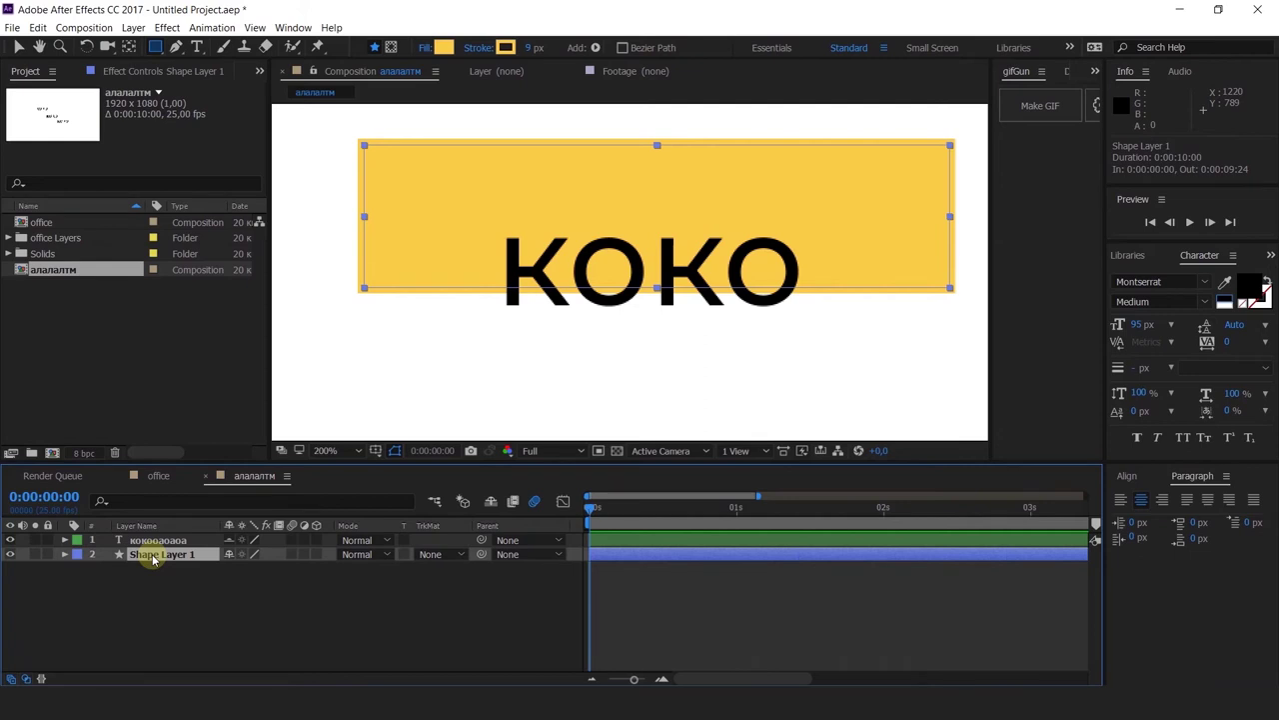
Step: Try the Alpha, Luma and Alpha Inverted track mattes from the text on the shape layer, and return it to No Track Matte
click(450, 554)
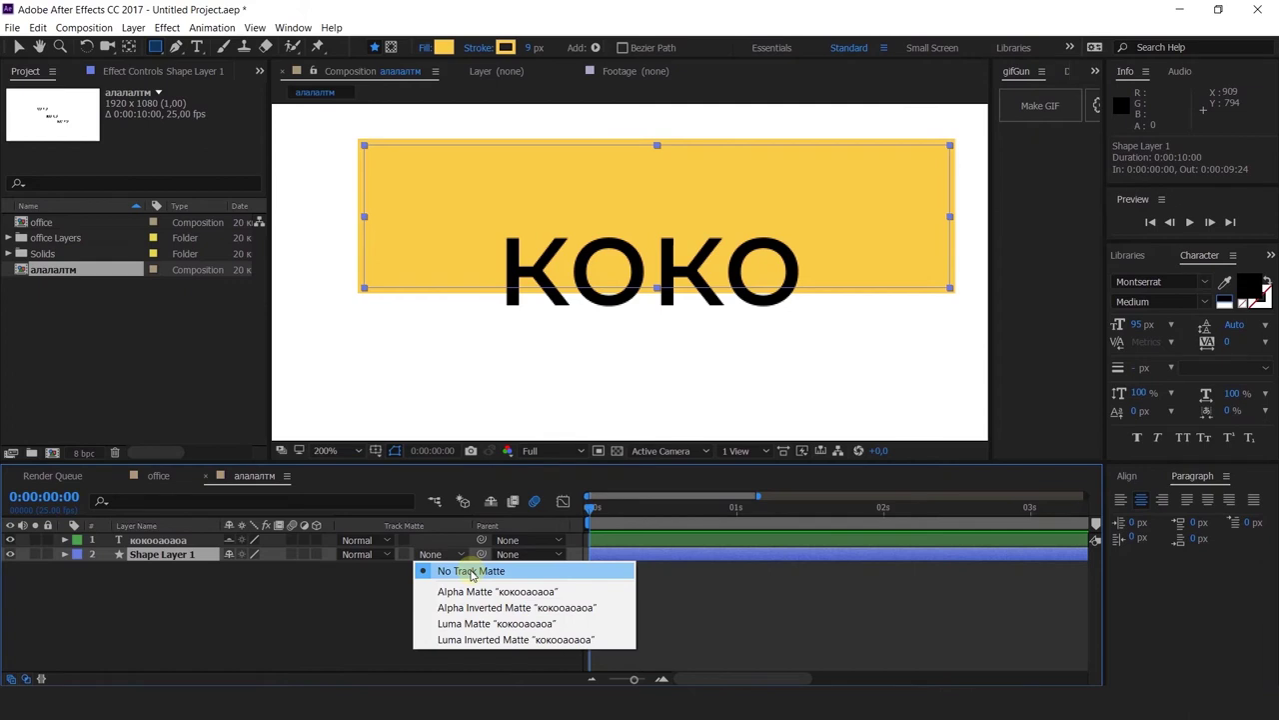
click(463, 593)
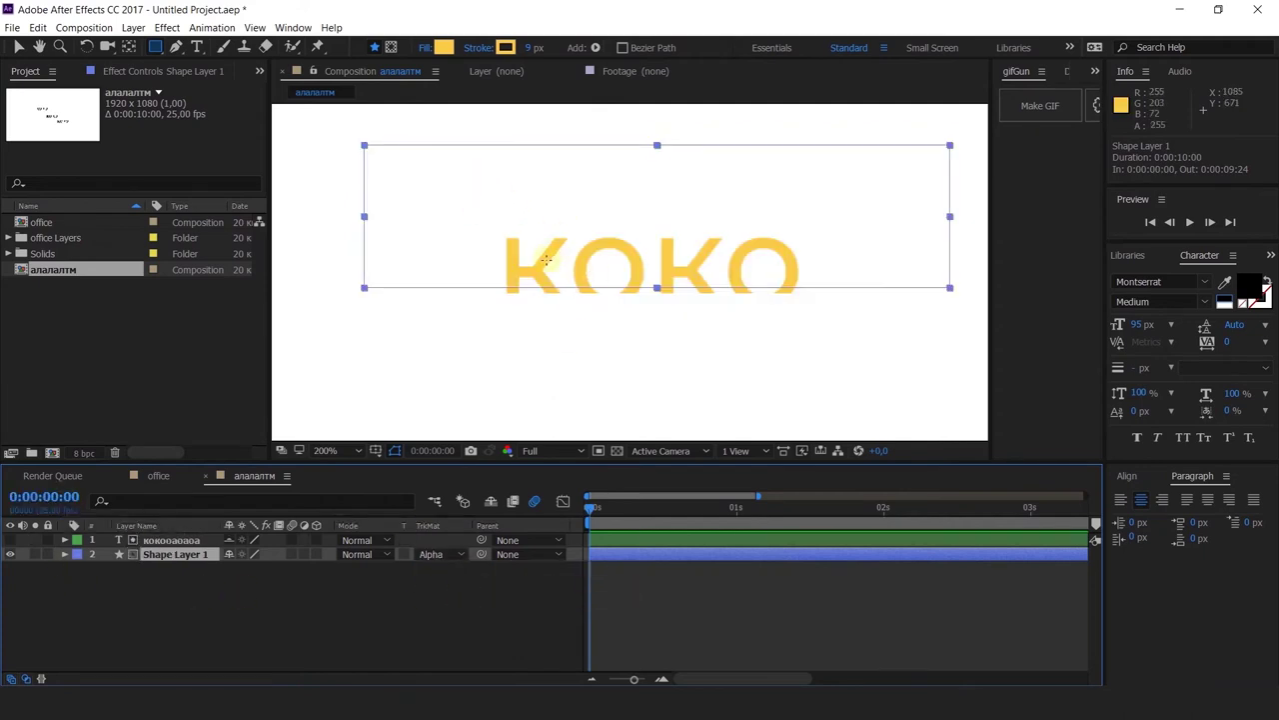
click(434, 555)
click(450, 624)
click(440, 555)
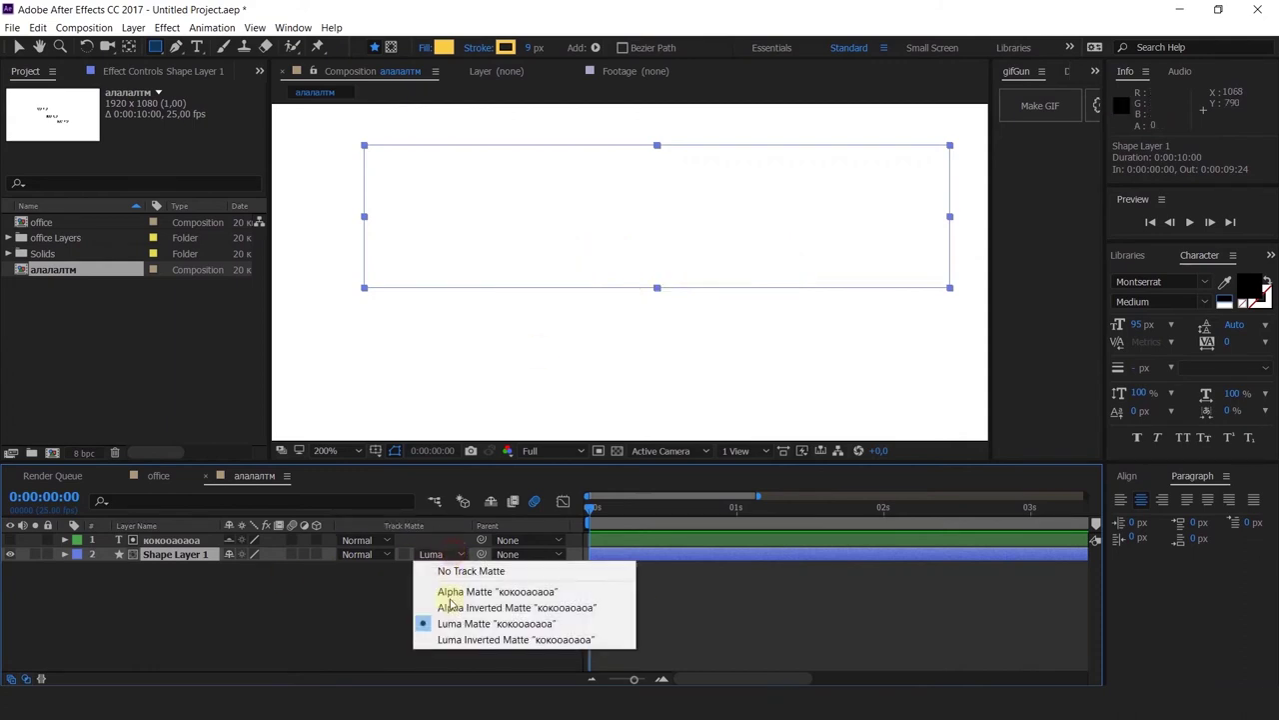
click(445, 606)
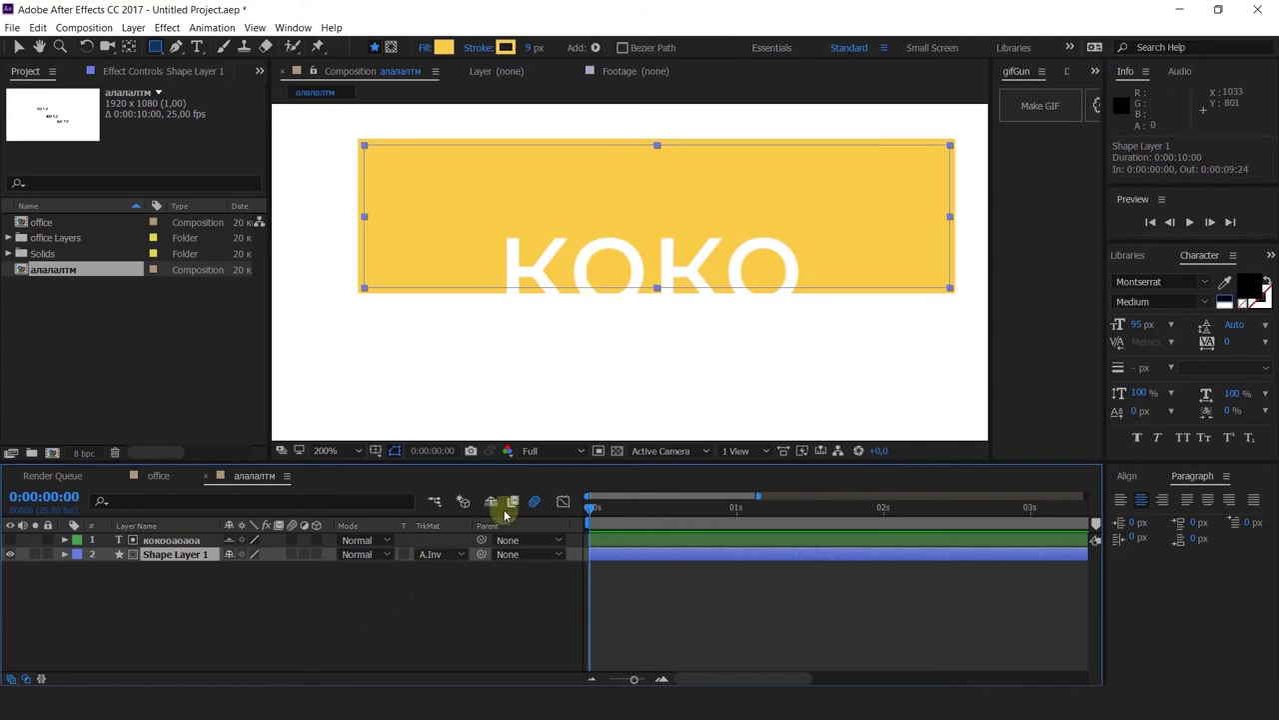
click(430, 554)
click(496, 622)
click(430, 553)
click(445, 570)
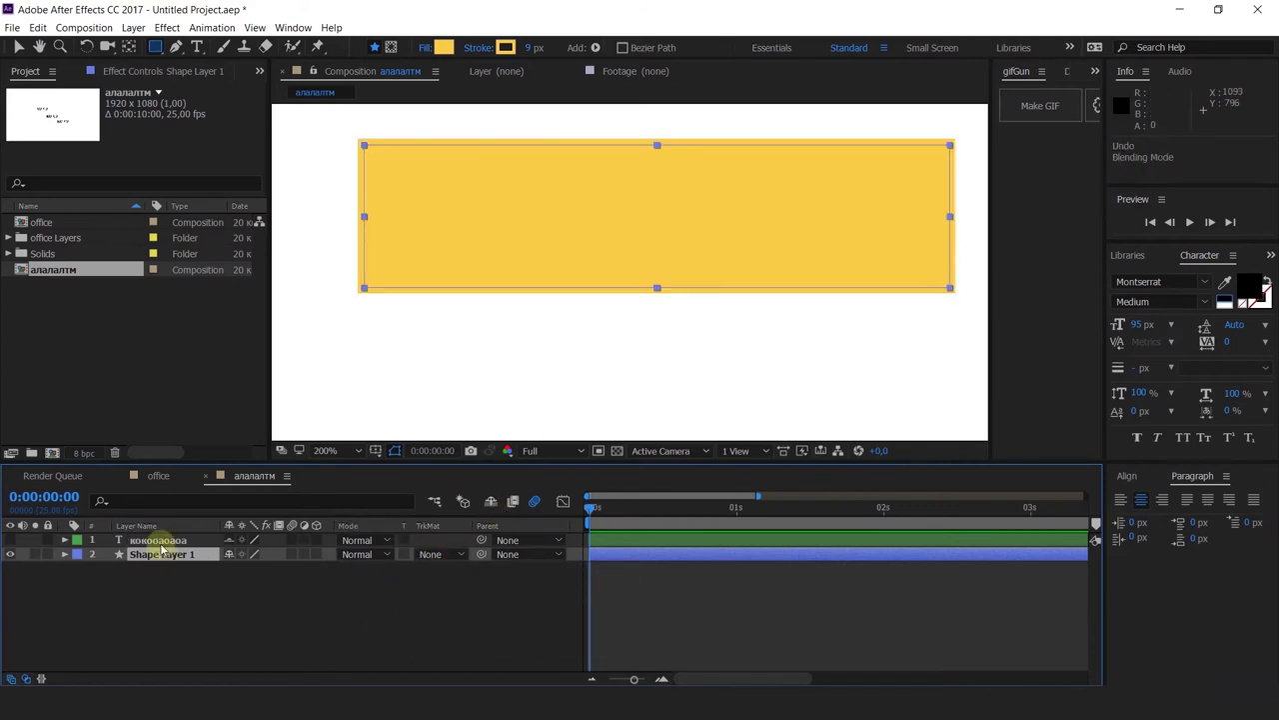
Step: Move the text layer below the rectangle's shape layer and set its track matte to Alpha Matte from the rectangle
drag(163, 540, 163, 571)
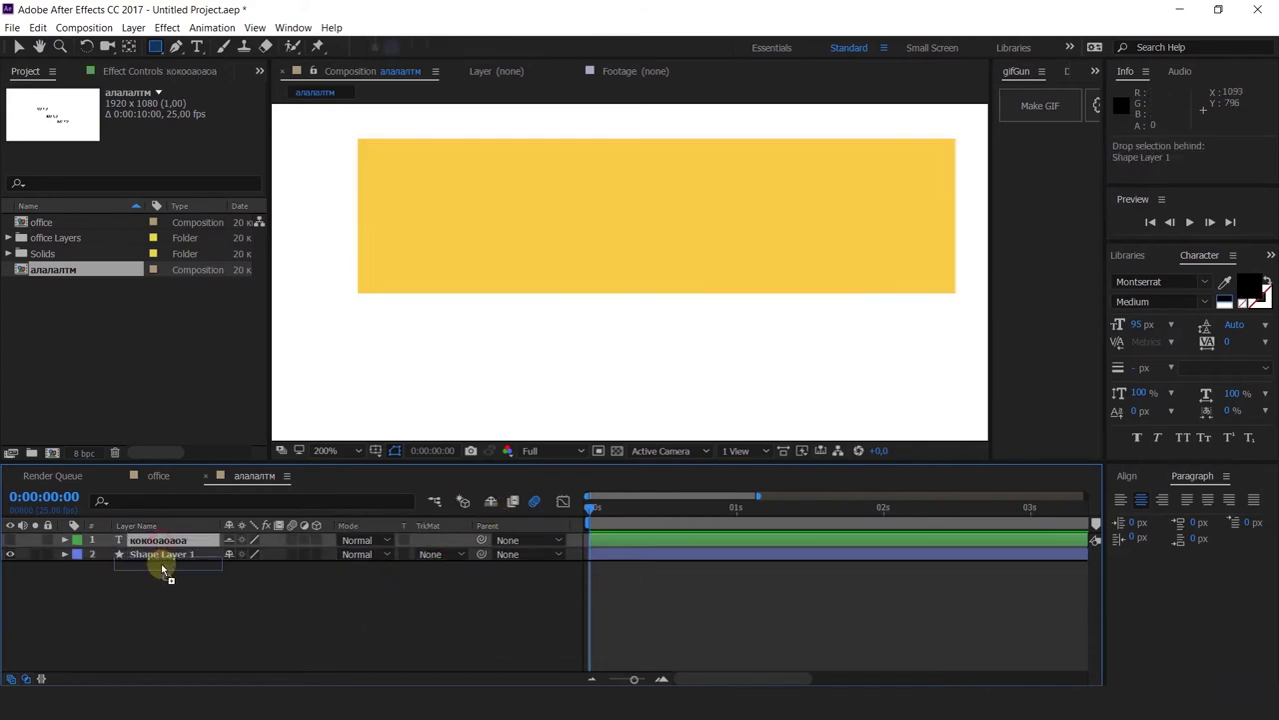
click(429, 553)
click(441, 592)
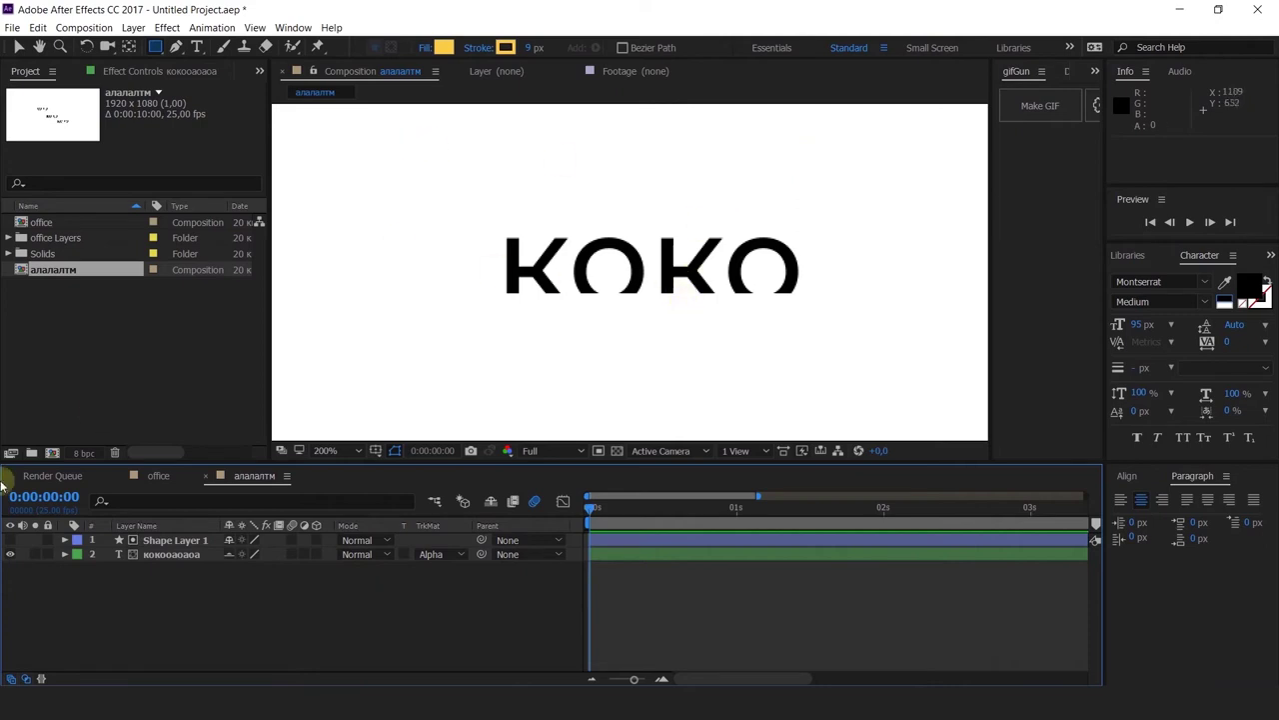
click(175, 541)
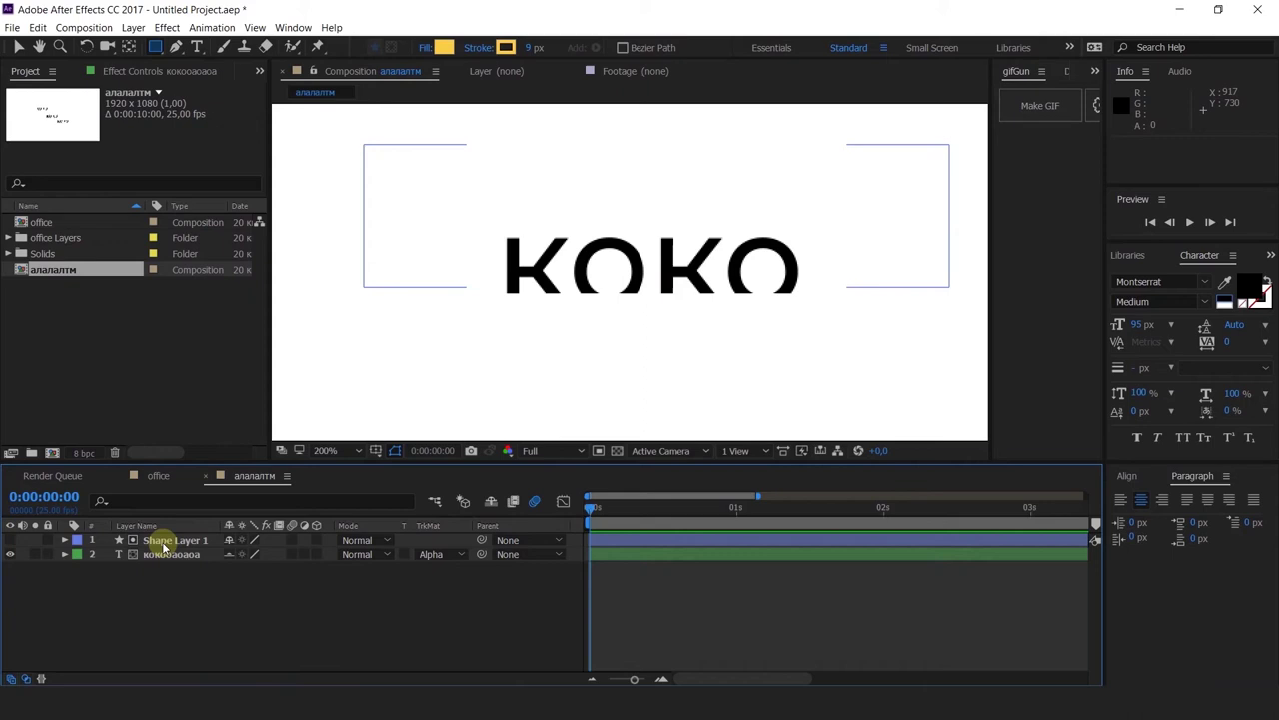
click(439, 554)
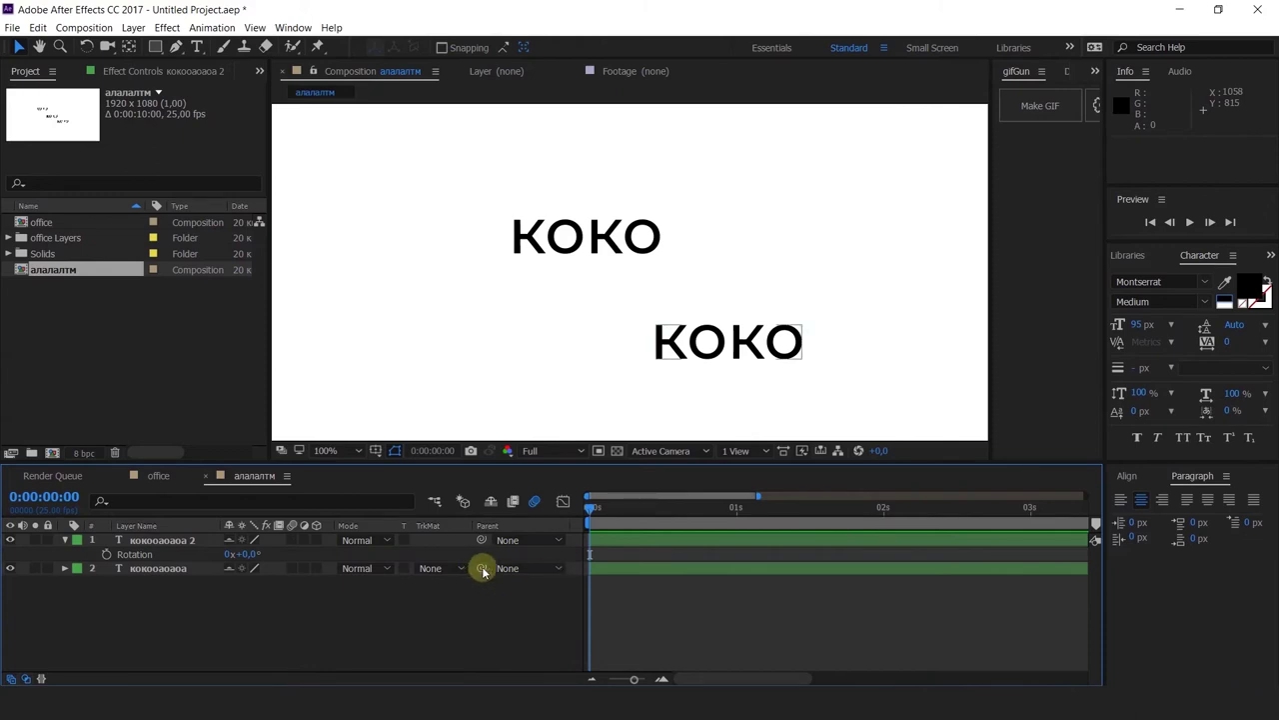
Step: Parent the кокооаоаоа layer to кокооаоаоа 2 and move the parent text to about 941, 504
drag(480, 569, 155, 544)
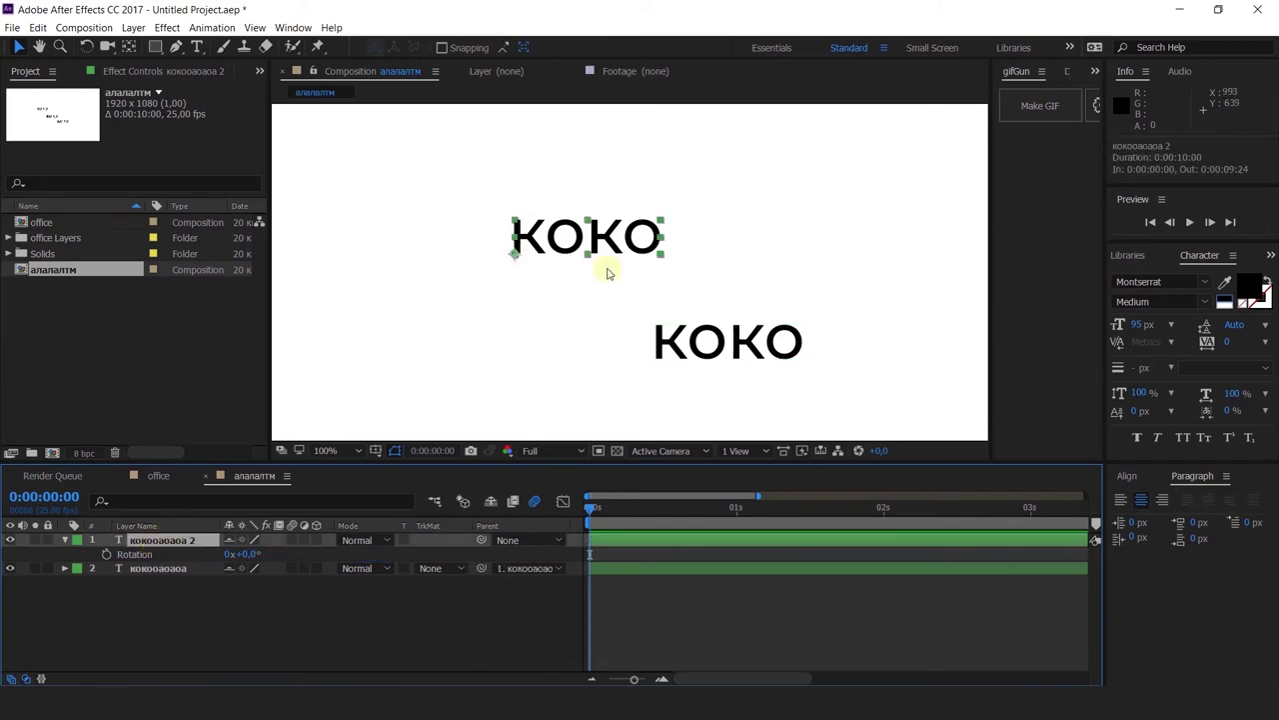
drag(608, 250, 632, 230)
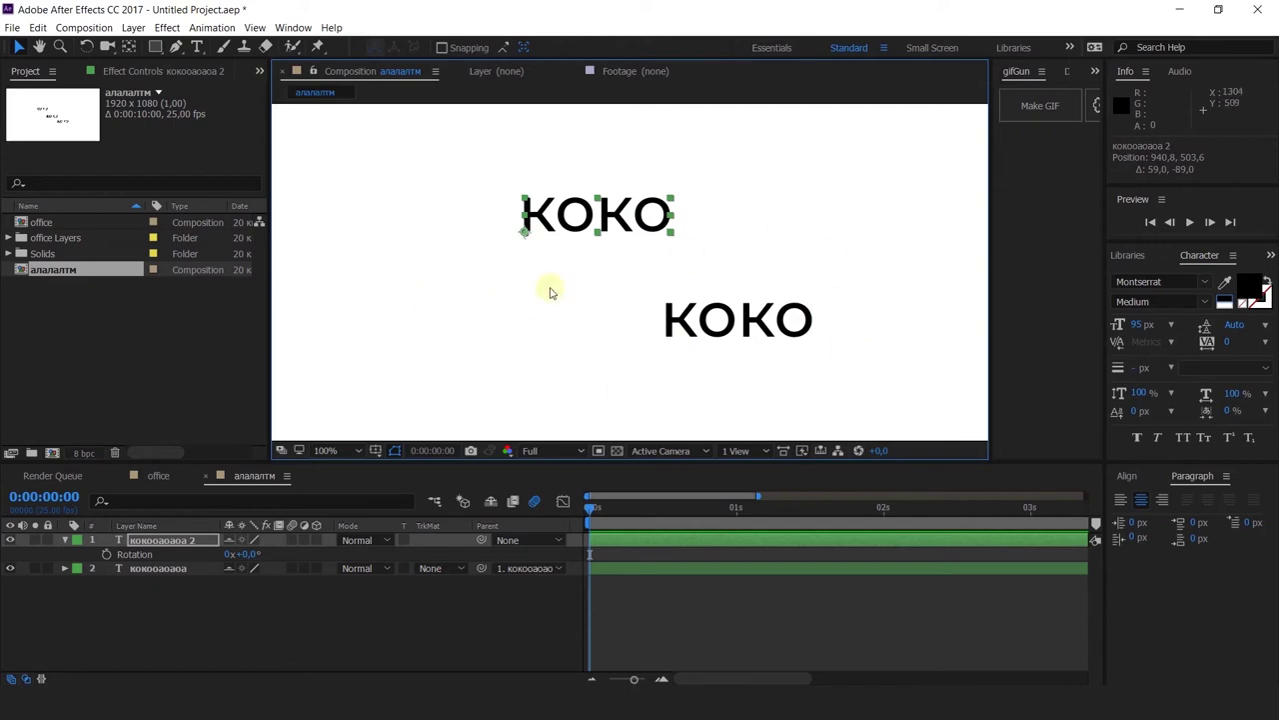
Step: Try rotating the parent layer кокооаоаоа 2, undo the rotation, and show its Opacity property
key(r)
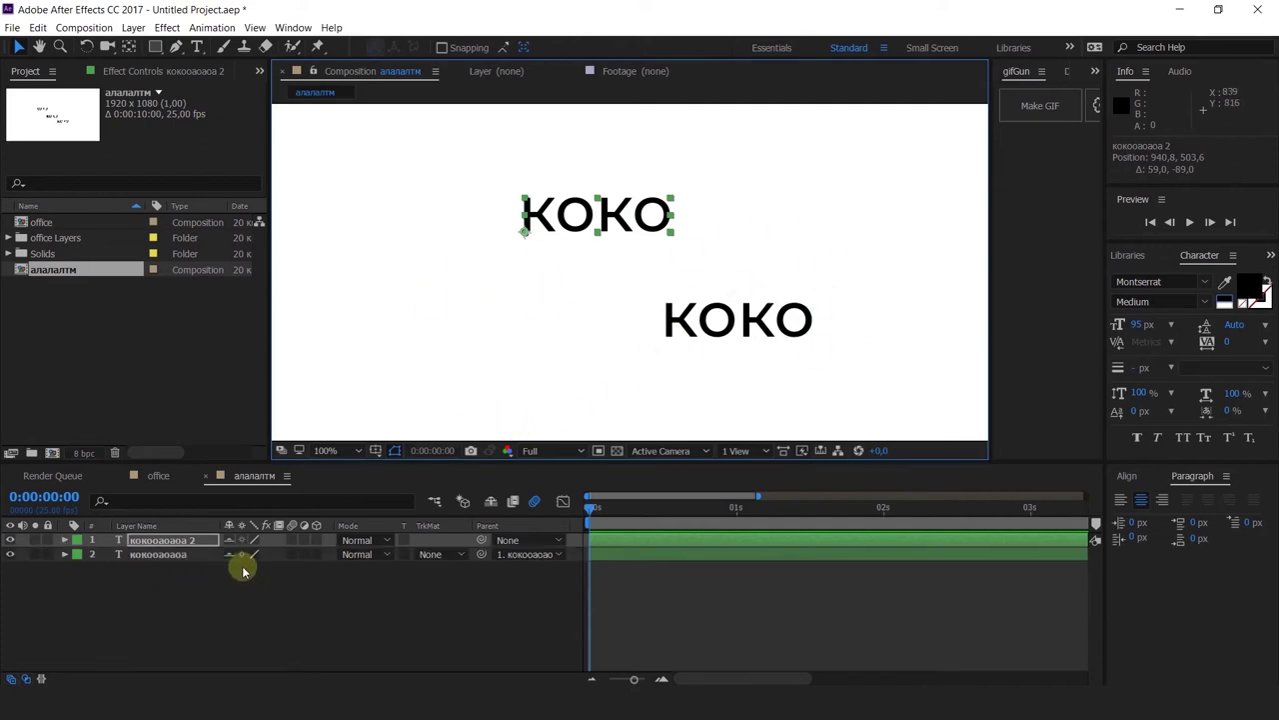
key(r)
drag(243, 554, 470, 645)
key(s)
key(t)
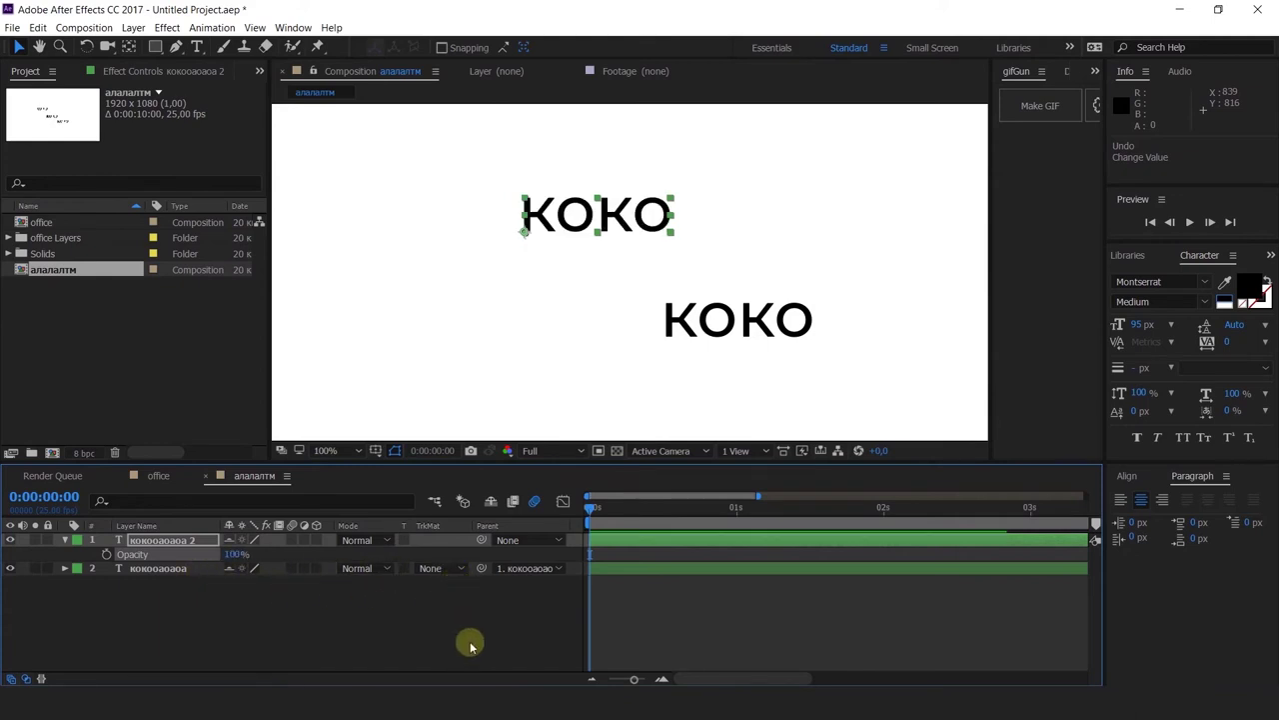
Step: Remove the parent link from the кокооаоаоа layer by setting its parent to None
click(469, 644)
click(520, 567)
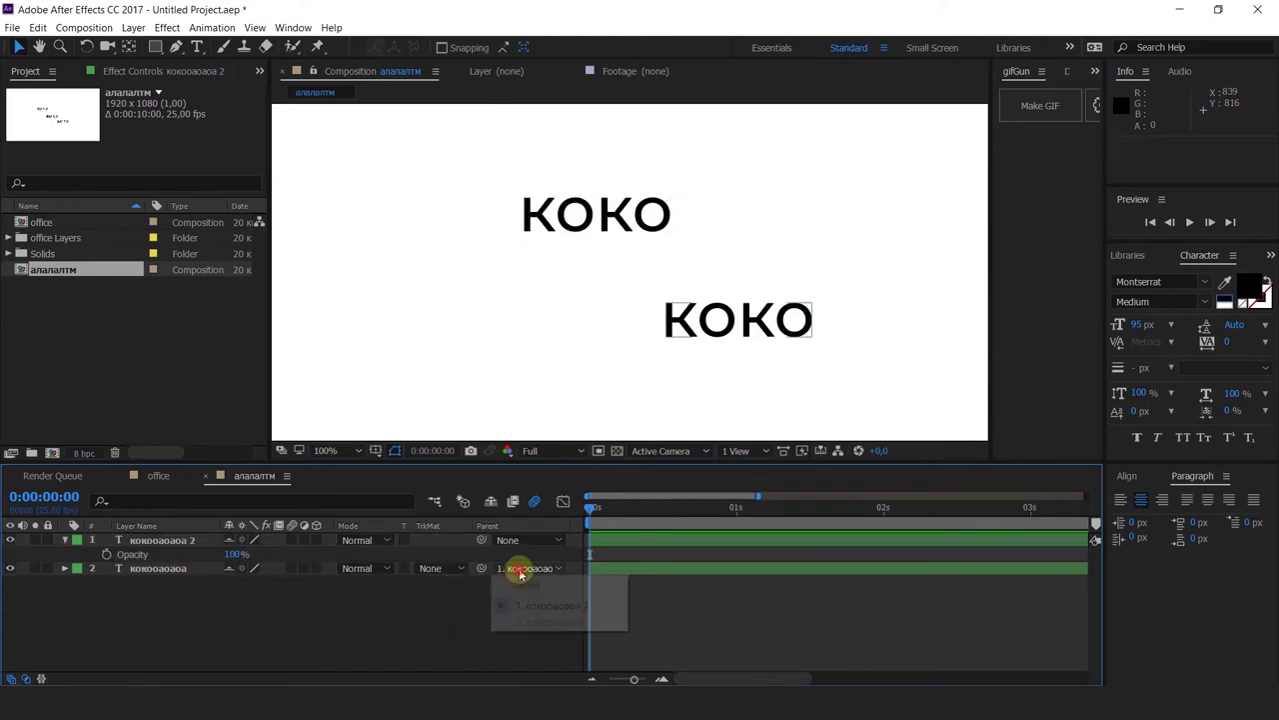
click(514, 590)
click(440, 642)
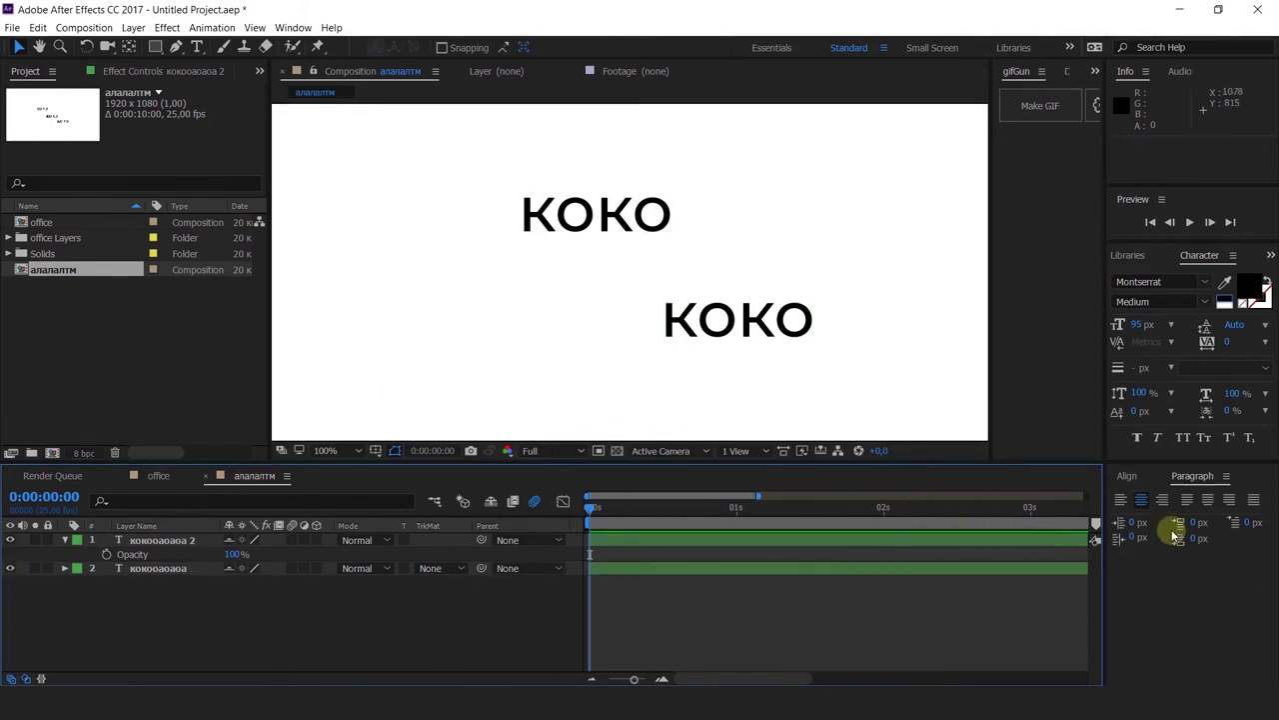
Step: Toggle the timeline's layer switches, transfer controls and In/Out/Duration/Stretch columns, leaving all of them shown
click(24, 679)
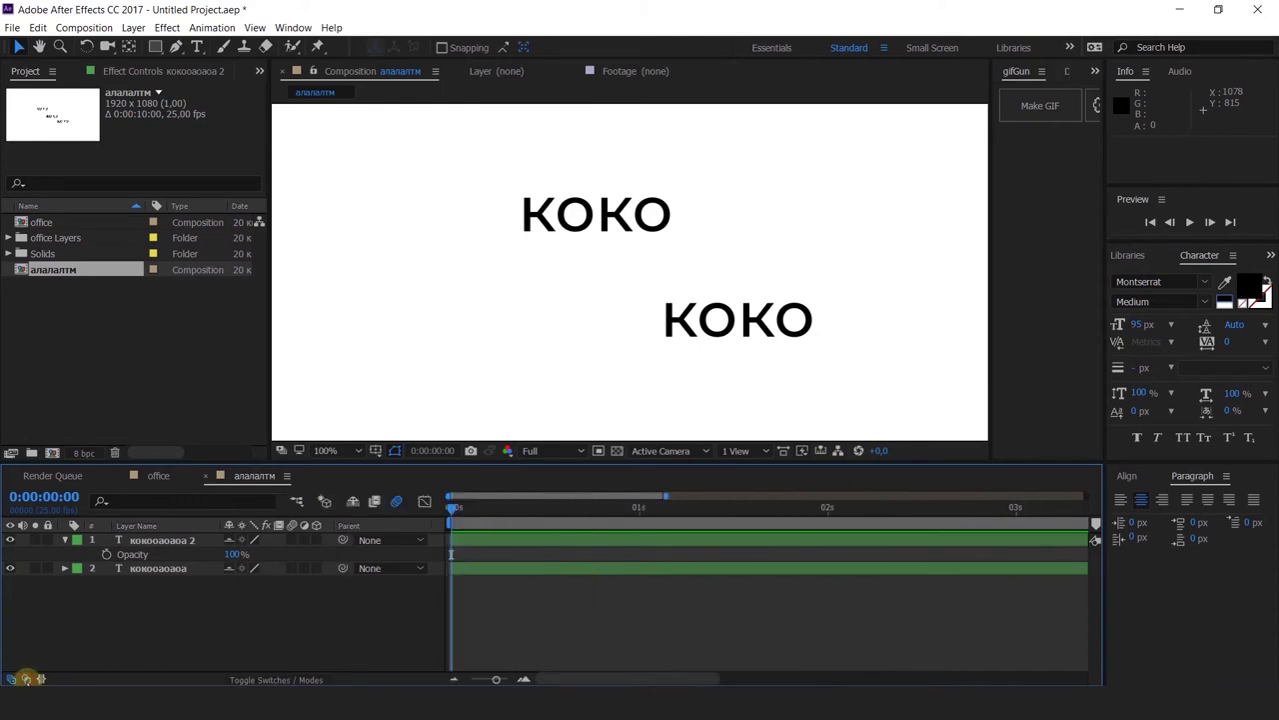
click(10, 680)
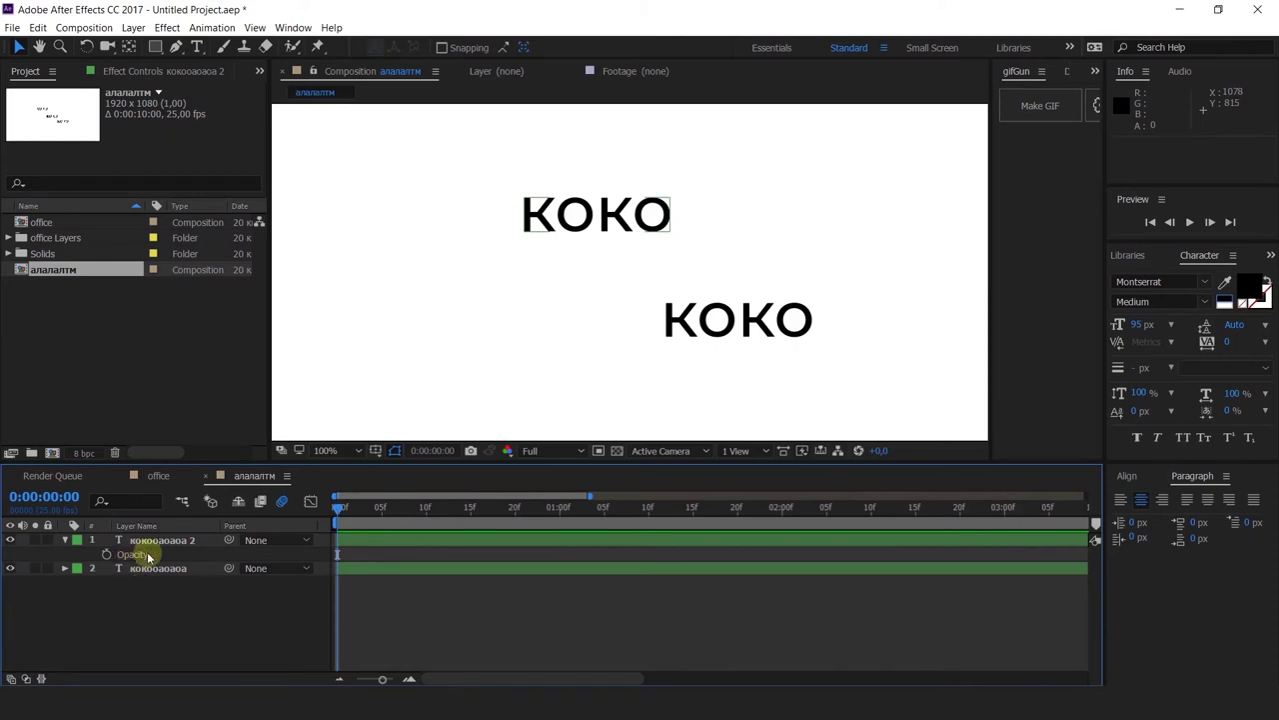
click(10, 679)
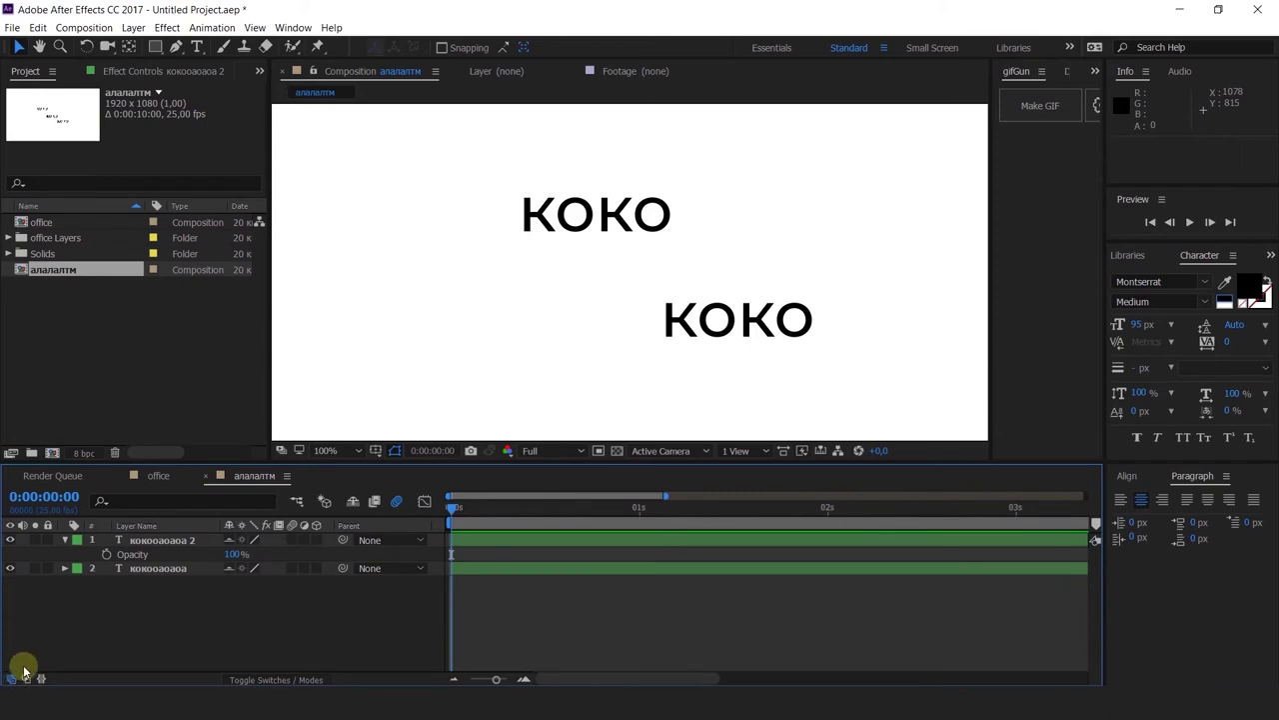
click(12, 679)
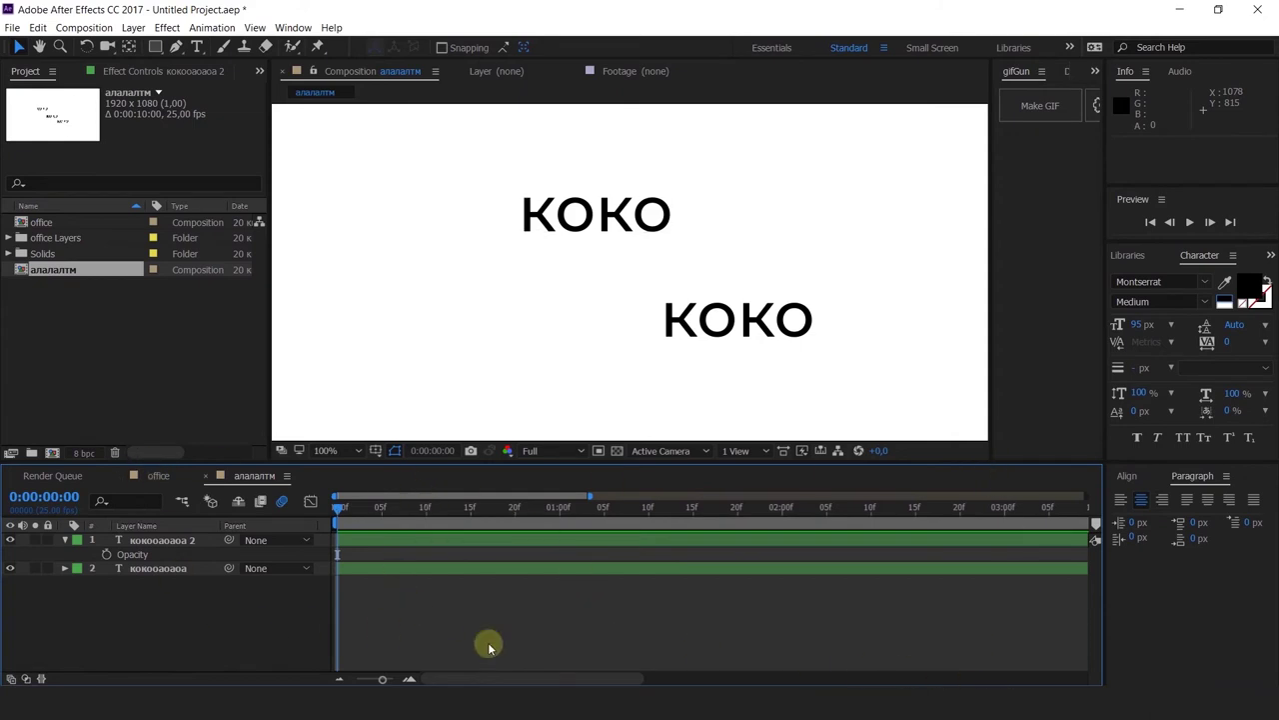
click(26, 678)
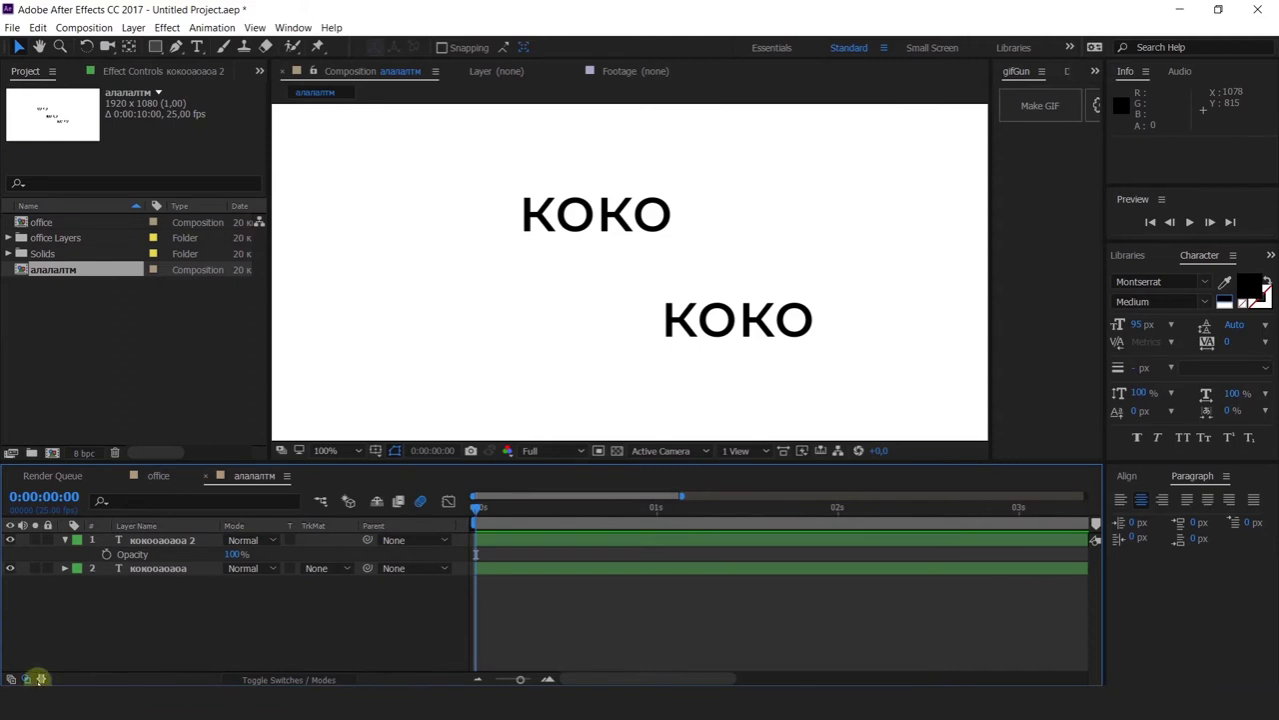
click(26, 679)
click(39, 678)
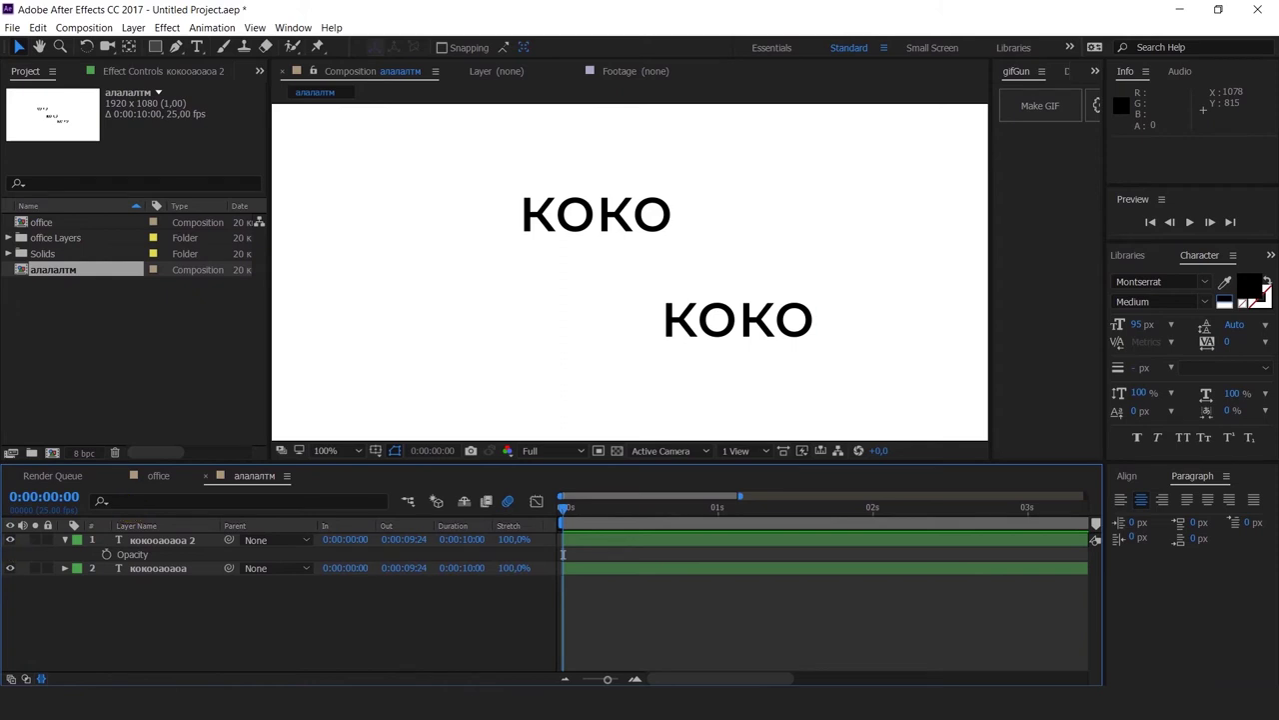
click(24, 679)
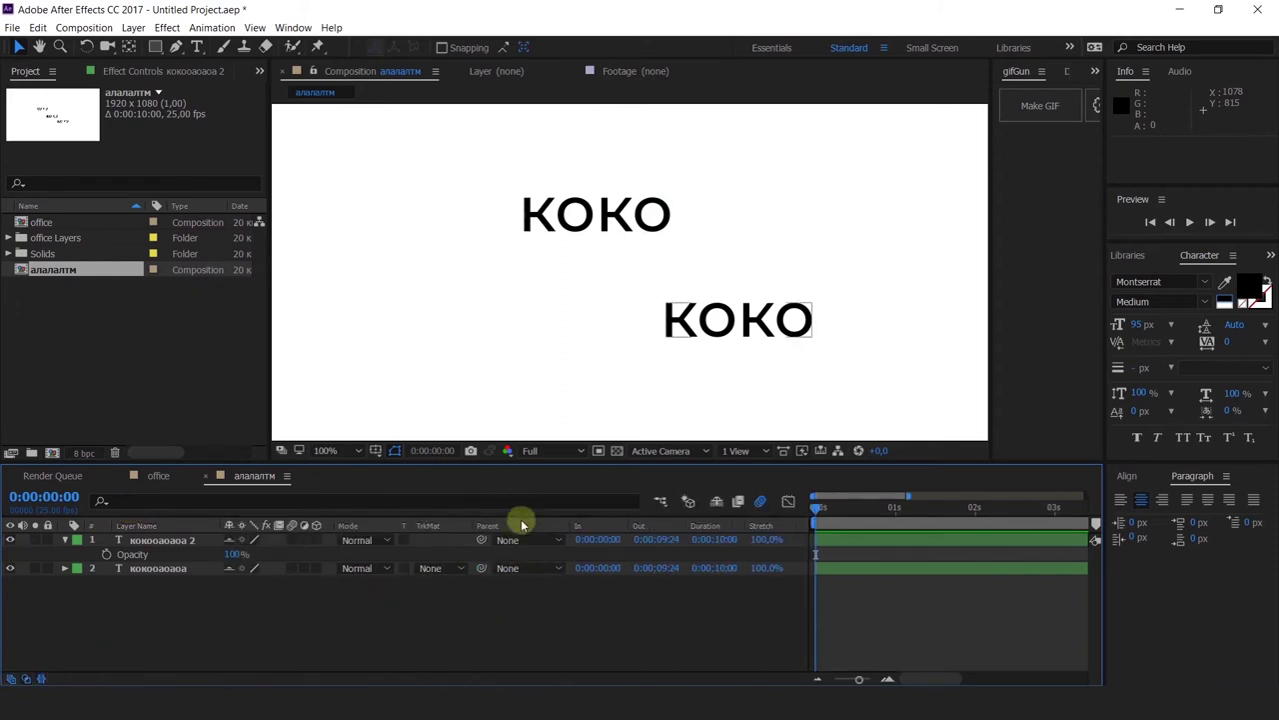
Step: Set the time stretch of the кокооаоаоа 2 layer to 11%
key(ctrl+a)
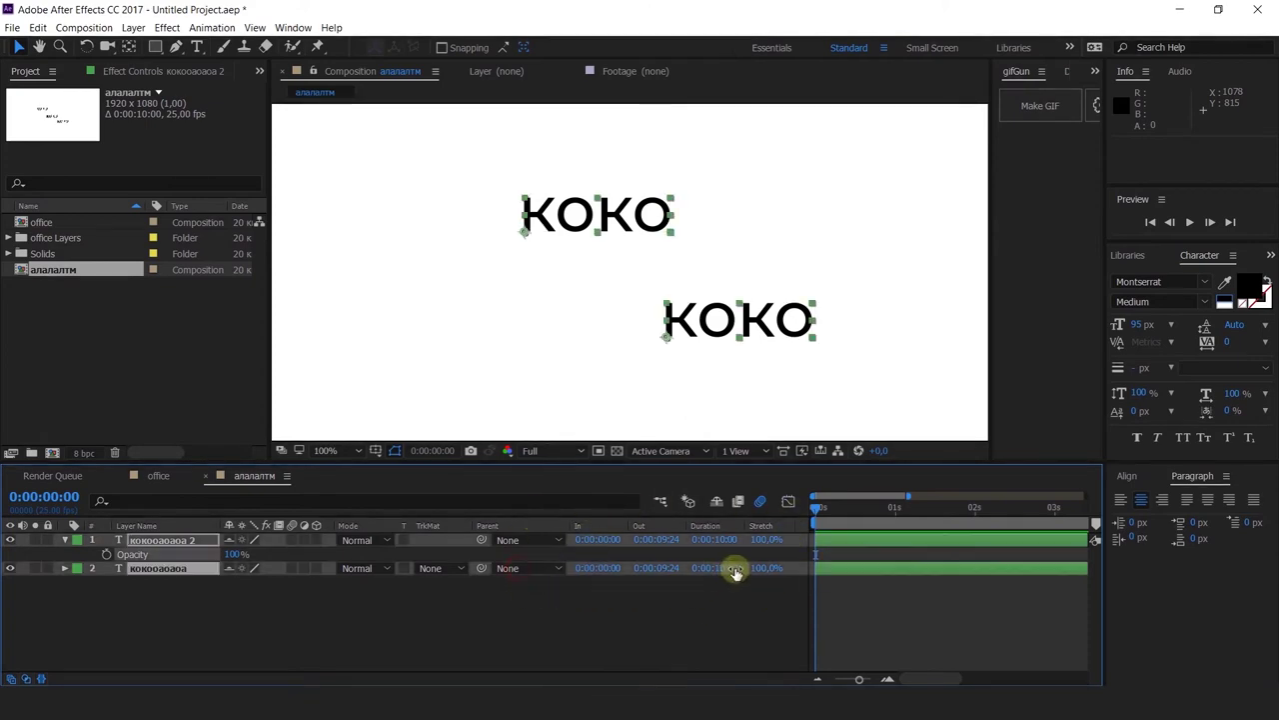
click(655, 639)
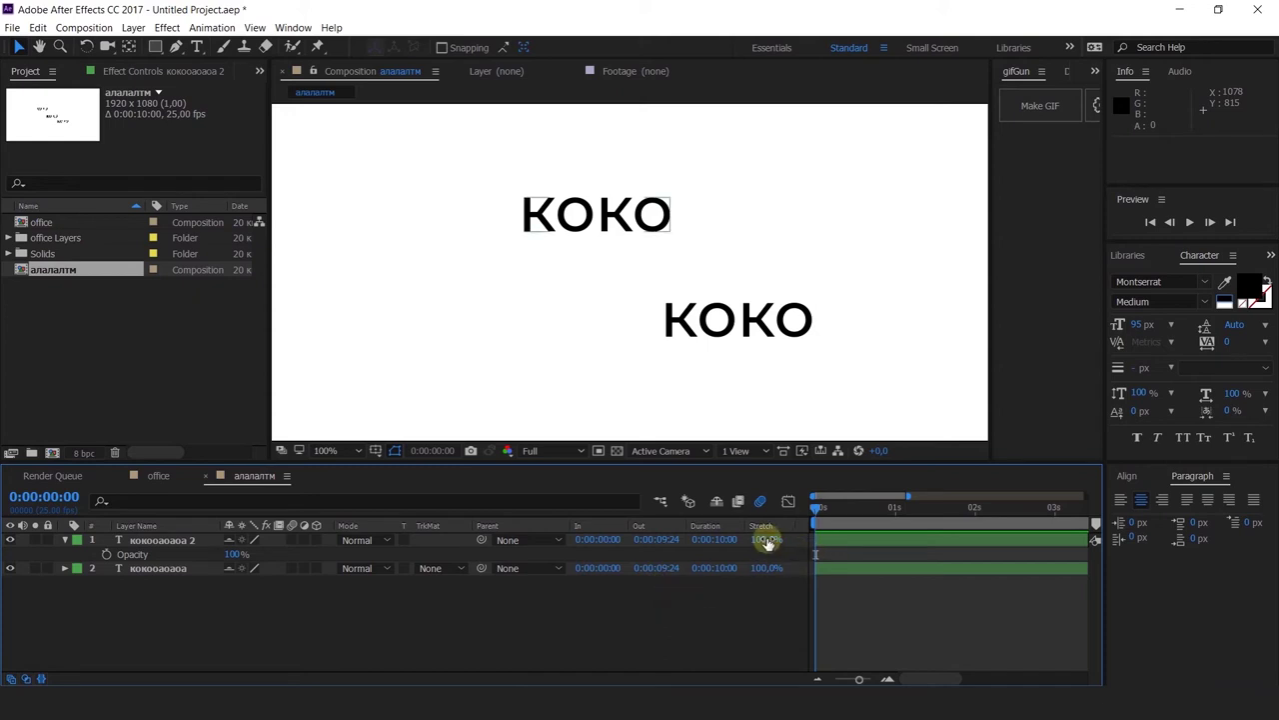
drag(765, 540, 703, 548)
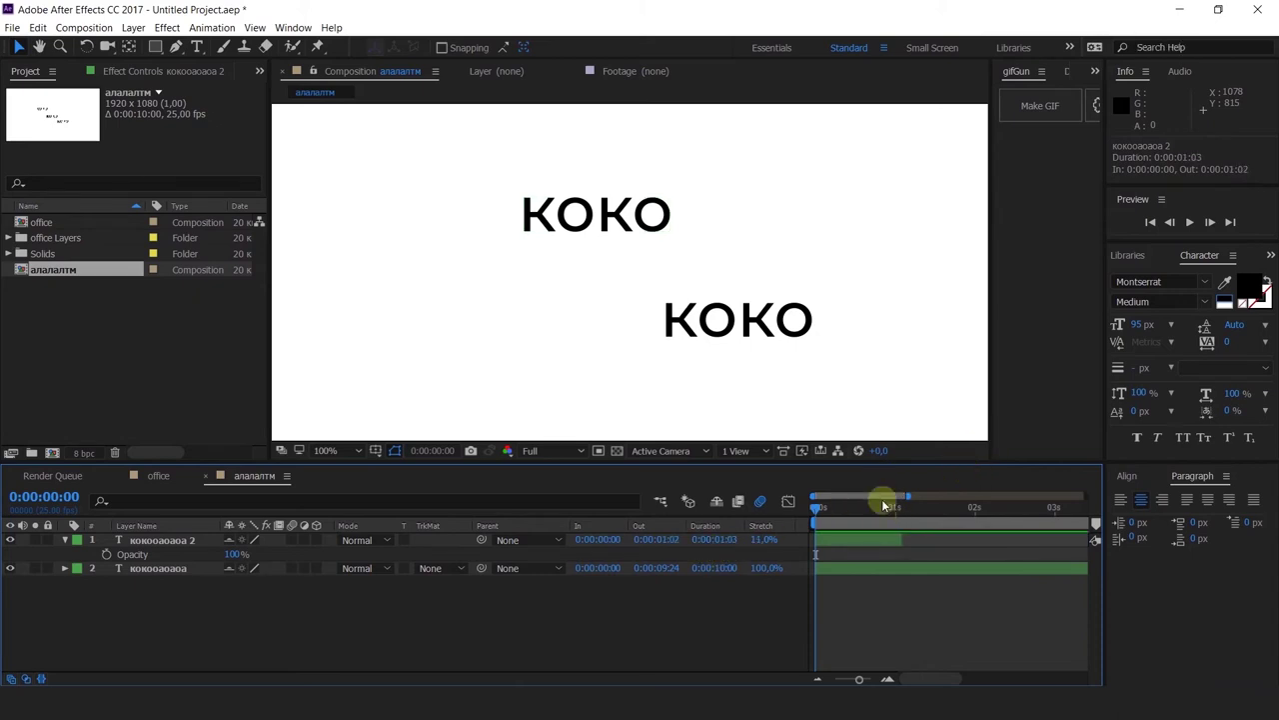
Step: Undo the time stretch of кокооаоаоа 2 and hide the In/Out/Duration/Stretch and Mode/TrkMat columns
key(ctrl+z)
click(26, 678)
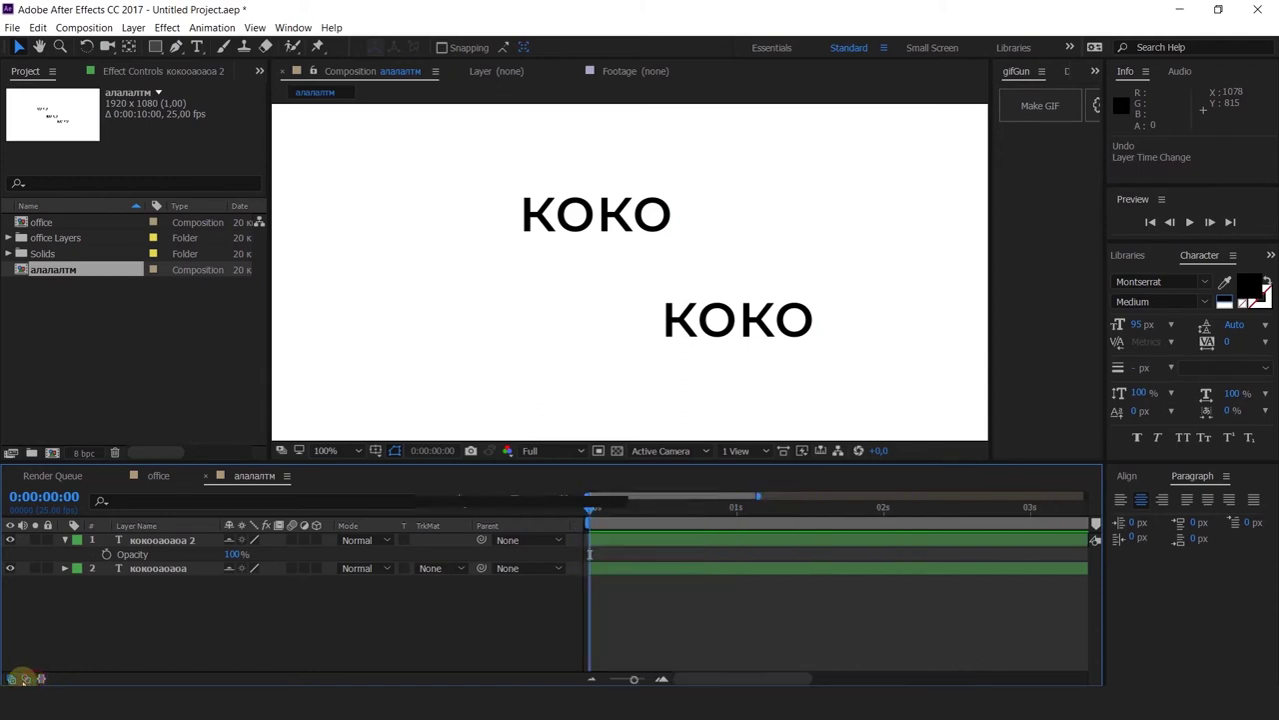
click(26, 679)
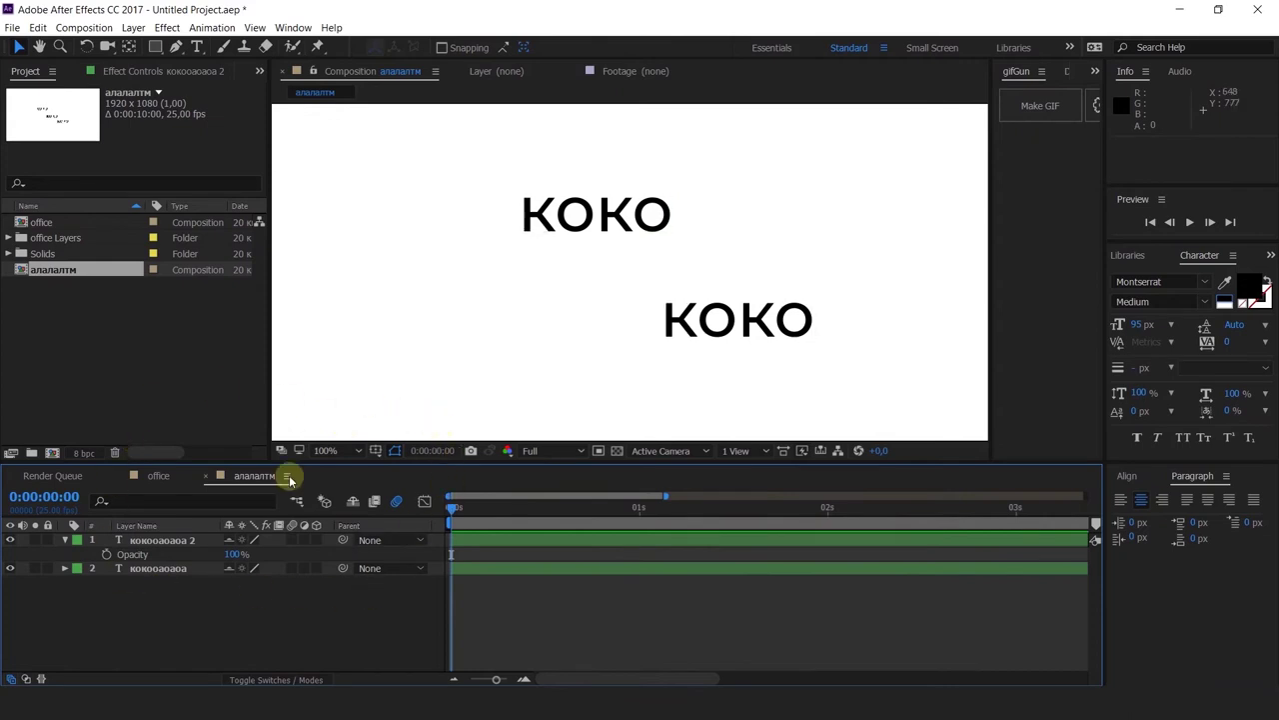
click(489, 555)
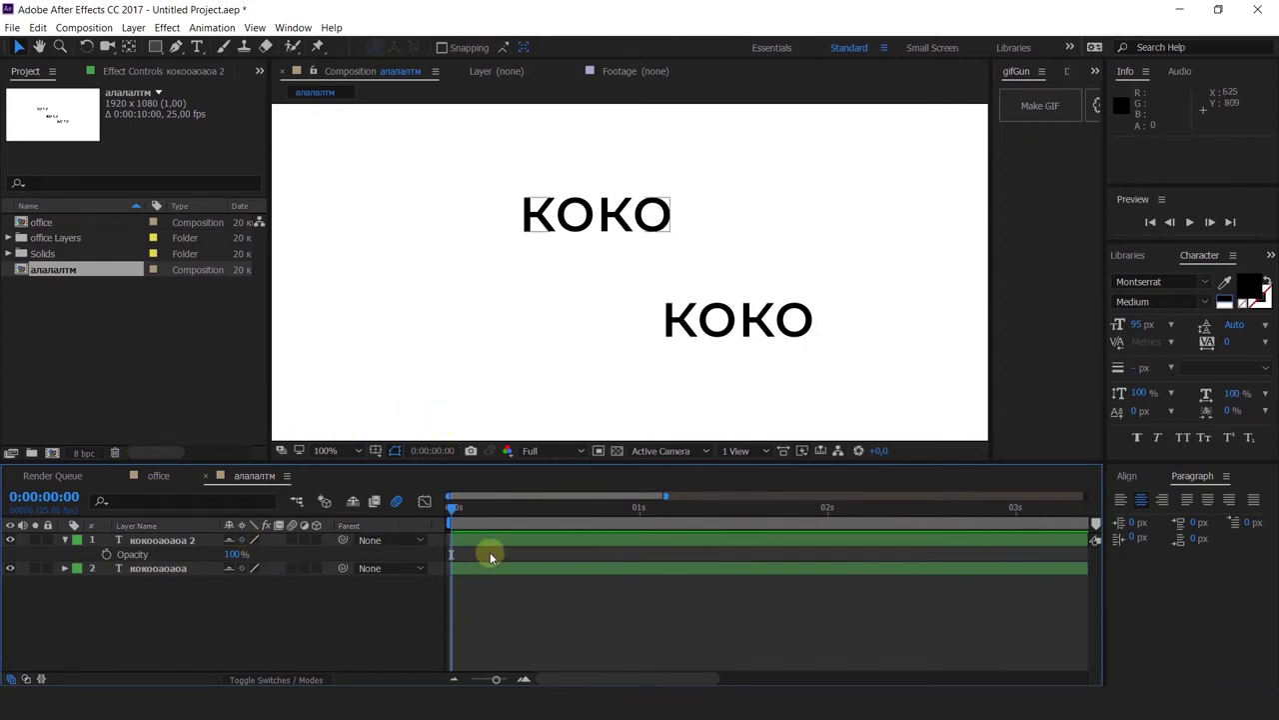
click(427, 531)
click(519, 625)
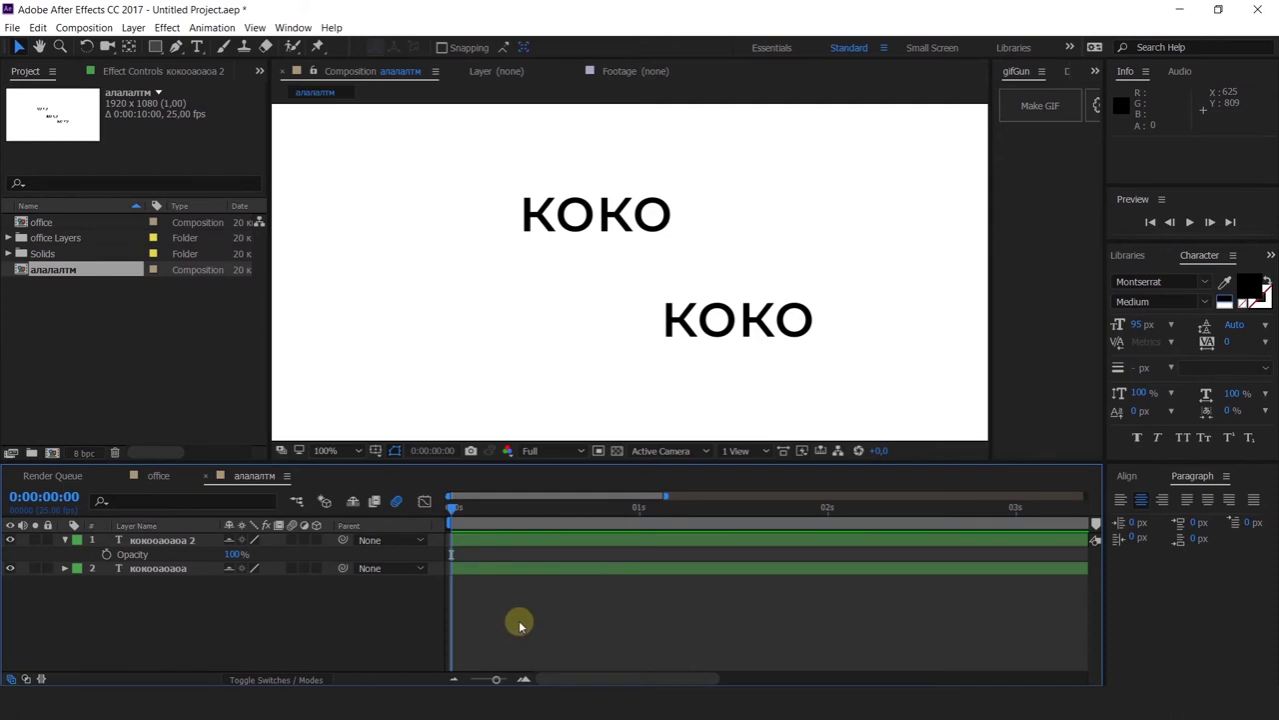
Step: Try sliding the whole кокооаоаоа 2 layer to a later start time and undo the shift
click(462, 549)
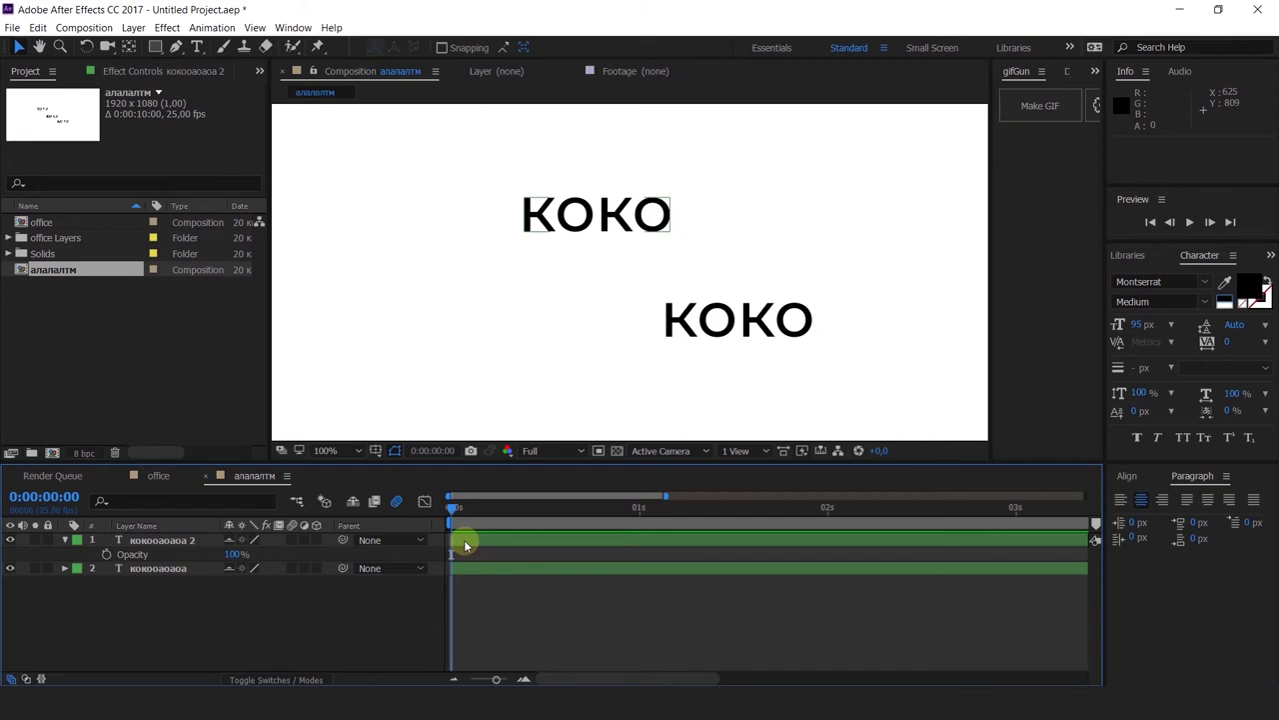
drag(465, 545, 682, 545)
key(ctrl+z)
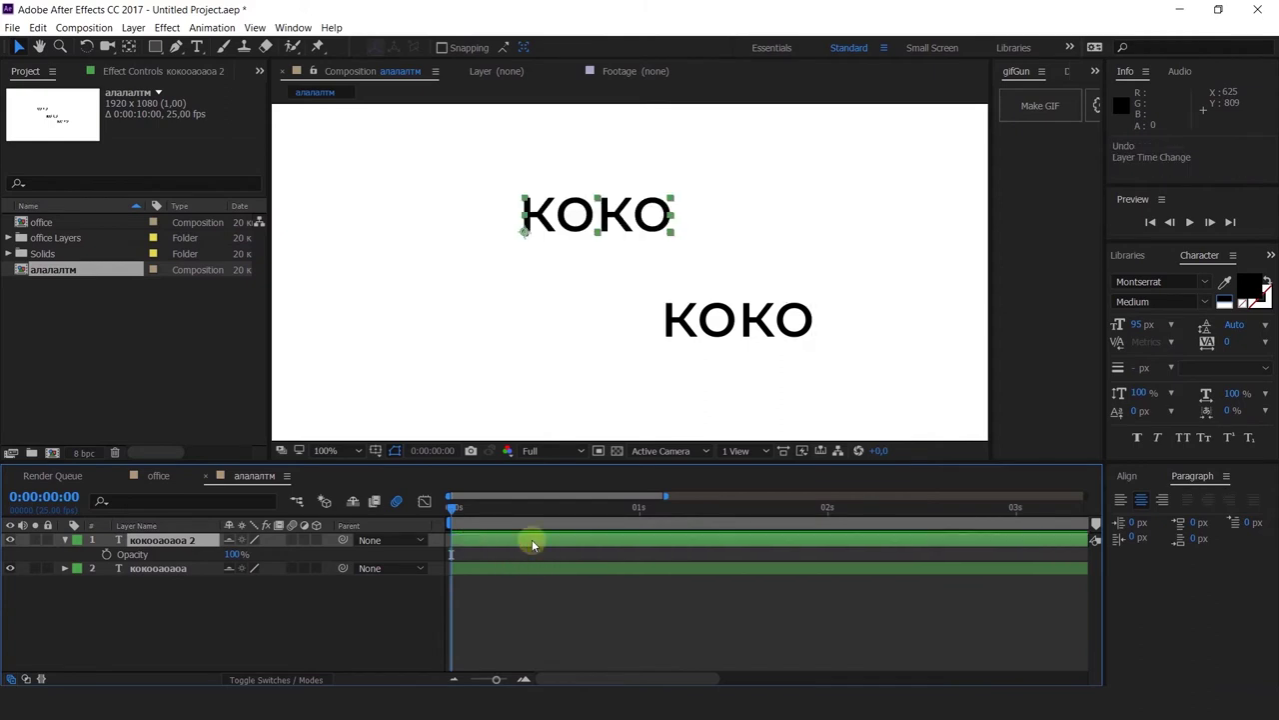
Step: Slide the кокооаоаоа 2 layer so it starts at 0:00:02:01, and preview the composition
mouse_move(473, 546)
mouse_down()
mouse_move(604, 540)
mouse_move(490, 548)
mouse_up()
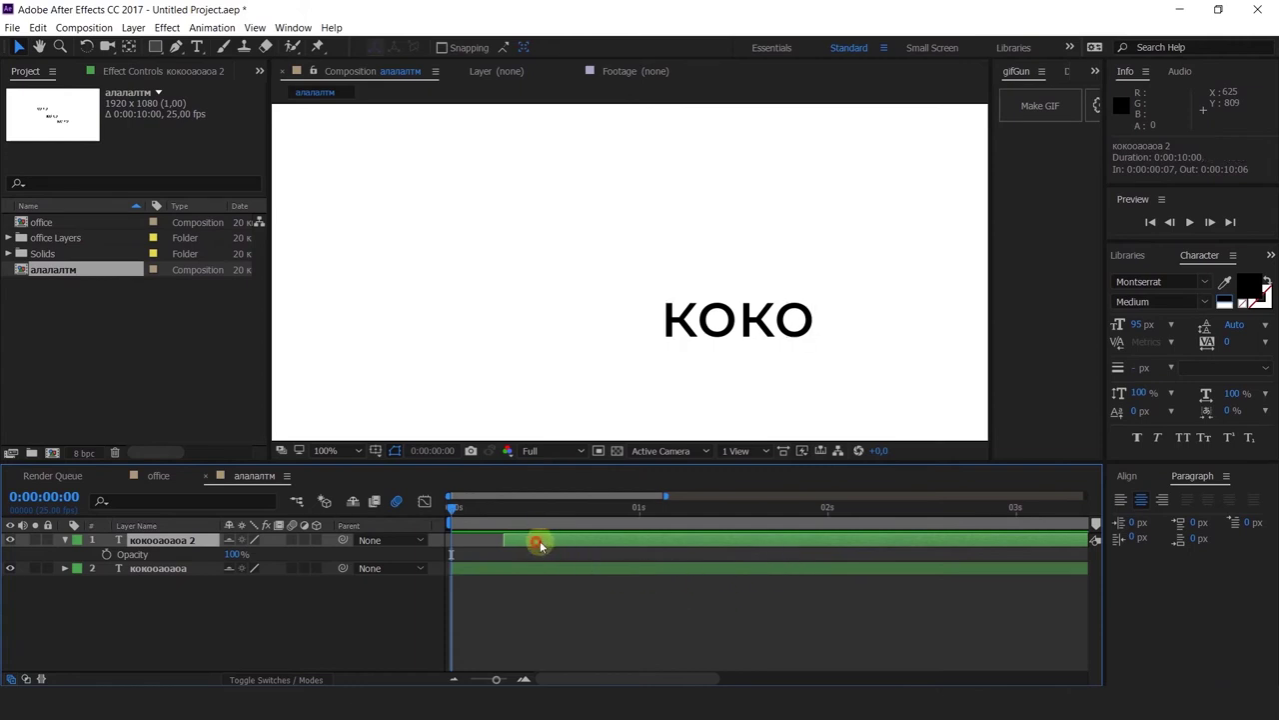
drag(540, 541, 632, 539)
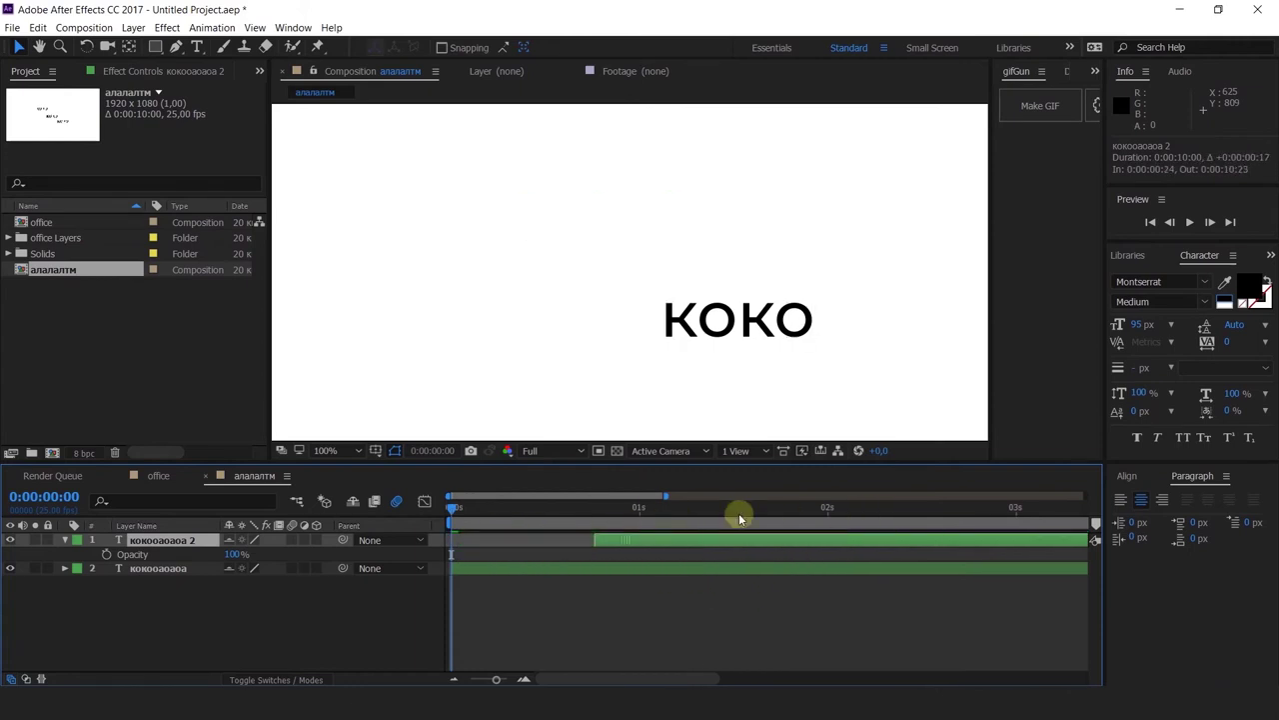
drag(739, 517, 838, 517)
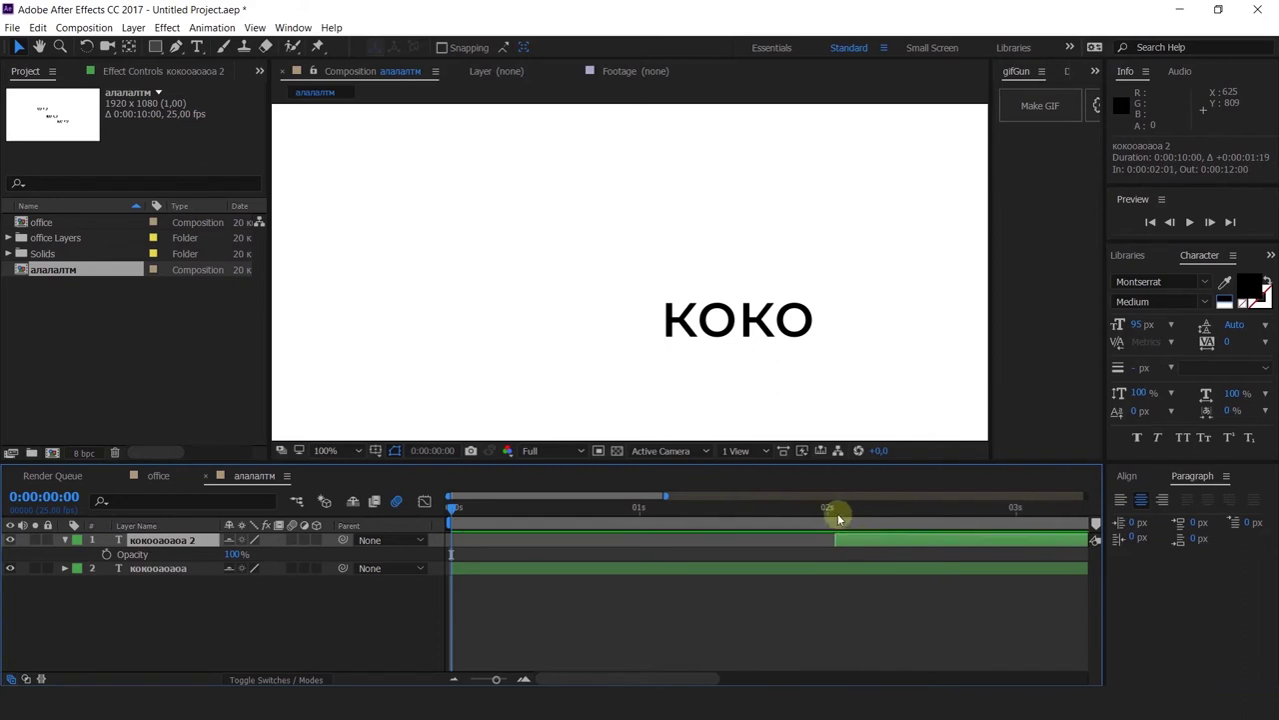
key(space)
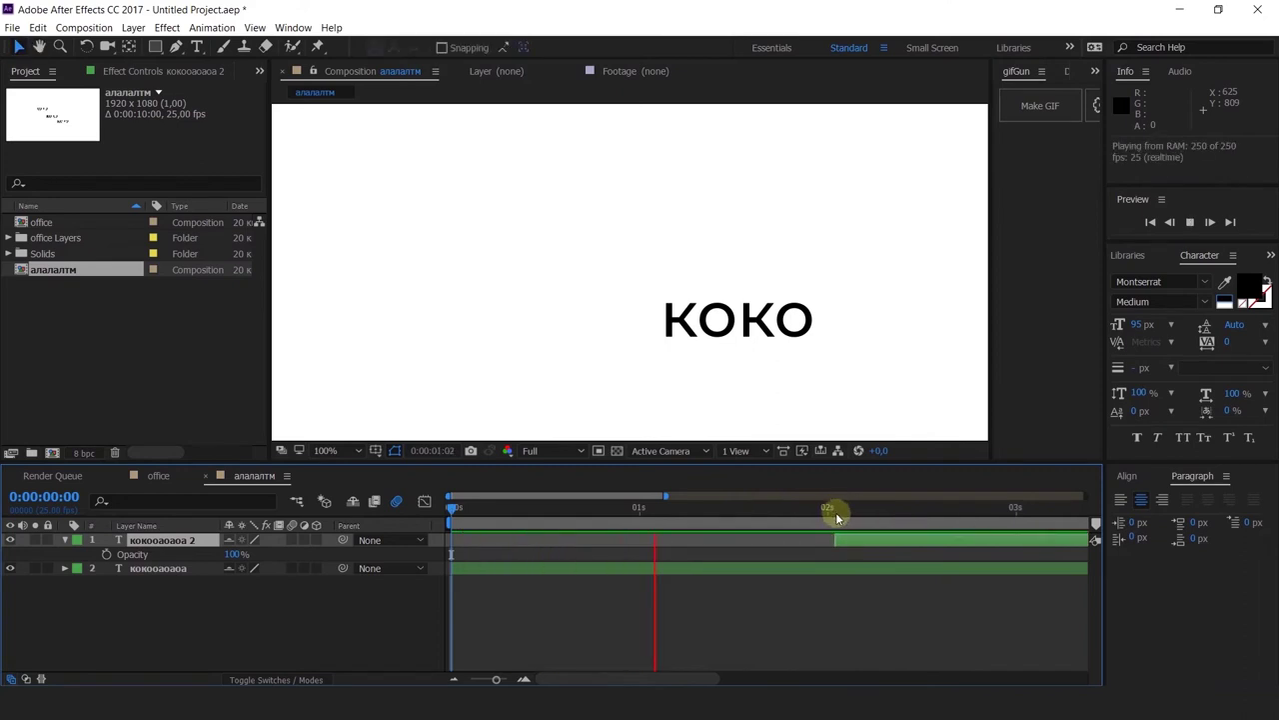
key(space)
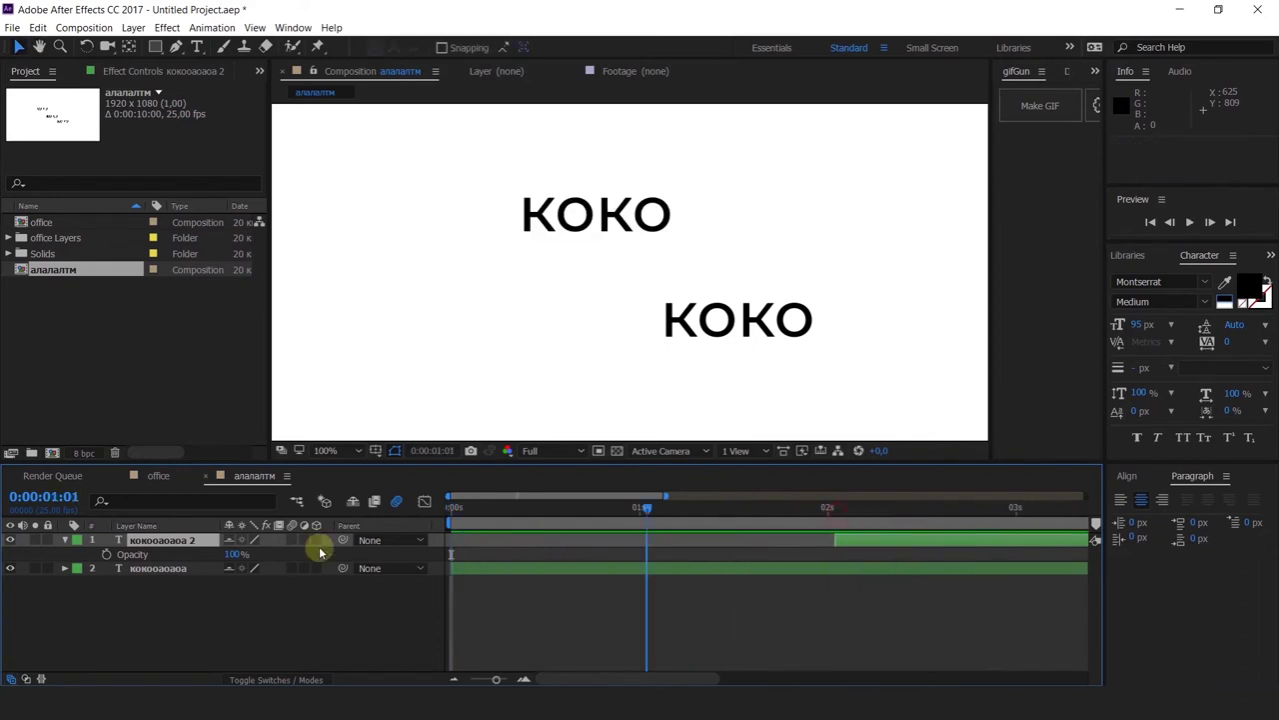
Step: Return to the start of the composition and undo the time shifts of the кокооаоаоа 2 layer
key(Home)
key(ctrl+z)
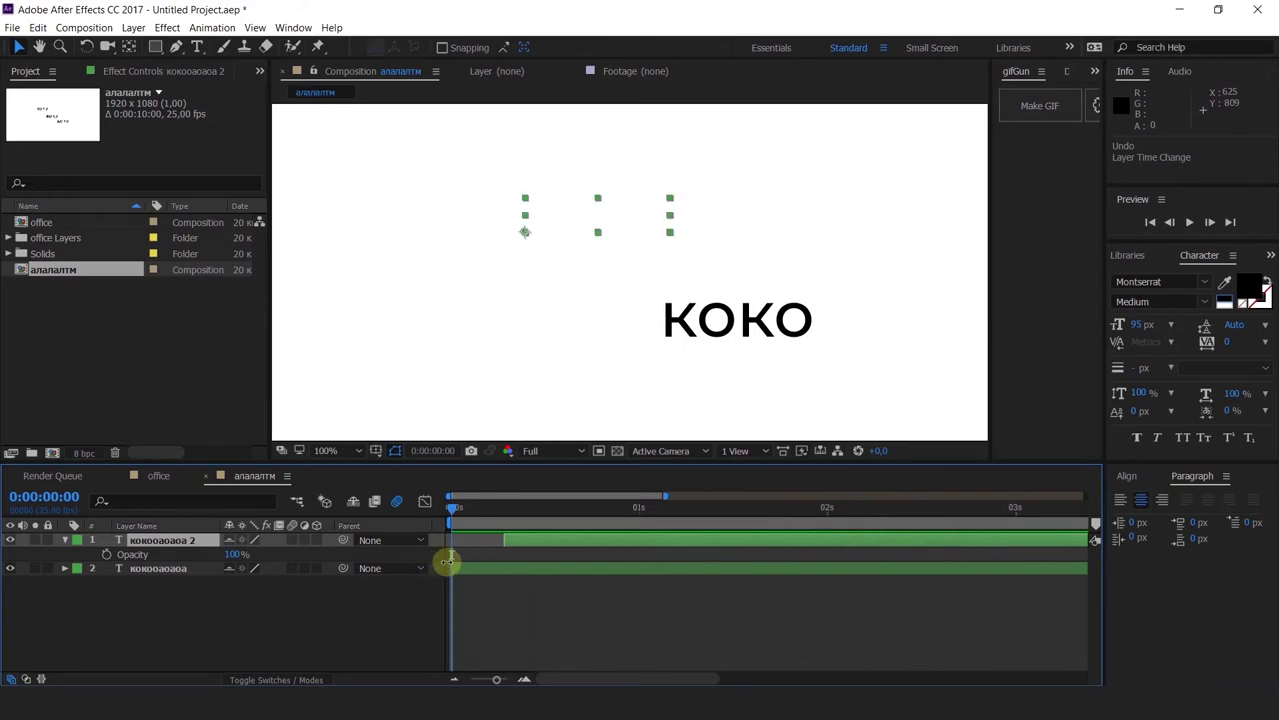
key(ctrl+z)
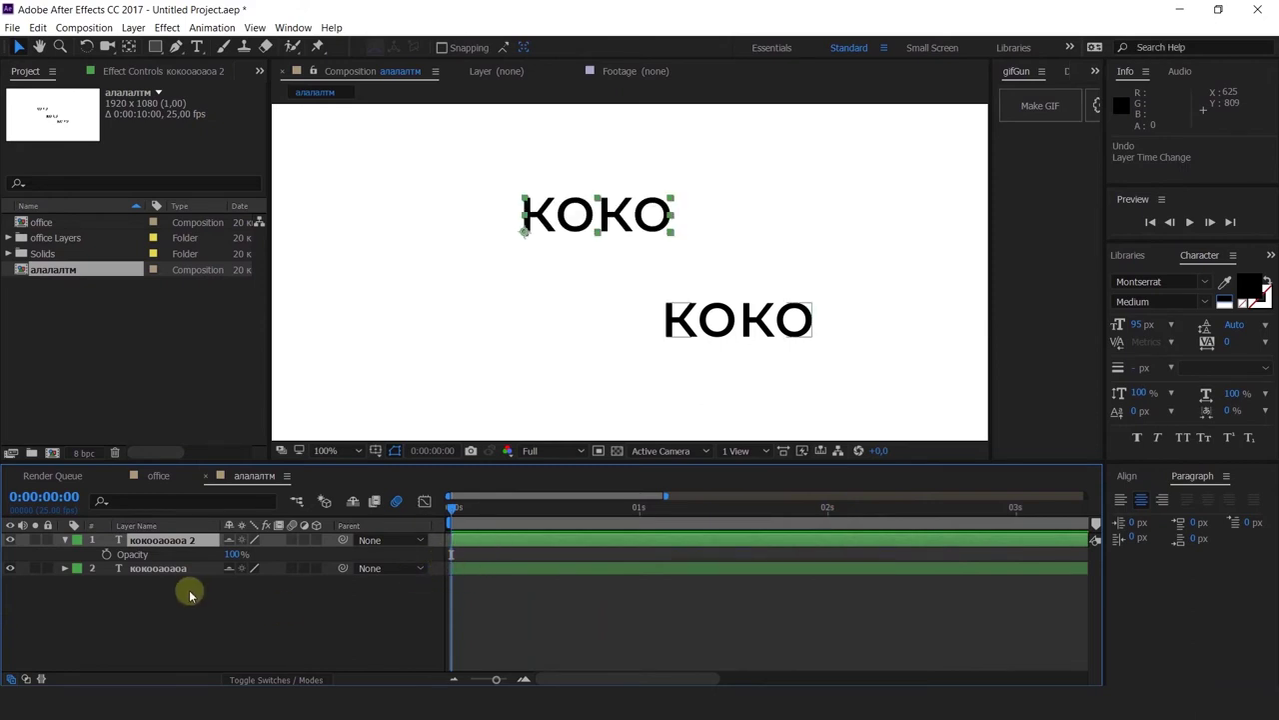
Step: Keyframe the Opacity of кокооаоаоа 2 from 0% at 0:00:00:00 to 100% at 0:00:01:00, and preview the fade-in
click(107, 553)
click(638, 508)
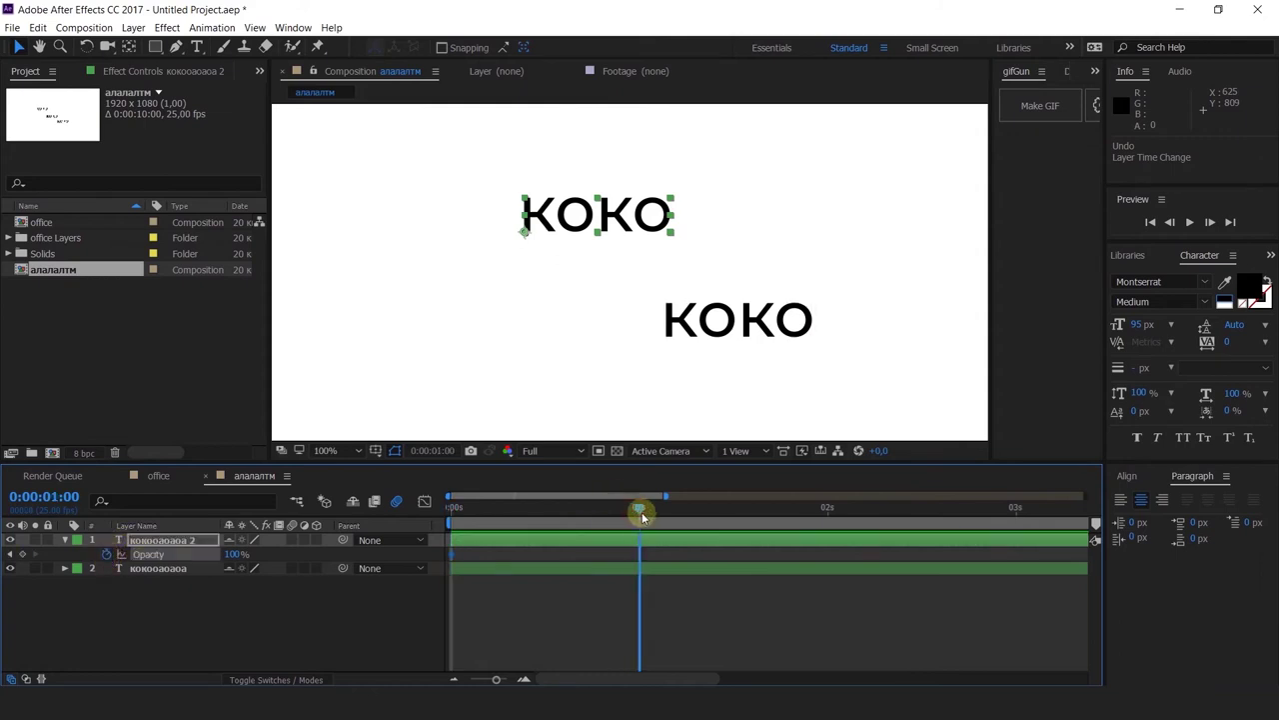
click(22, 554)
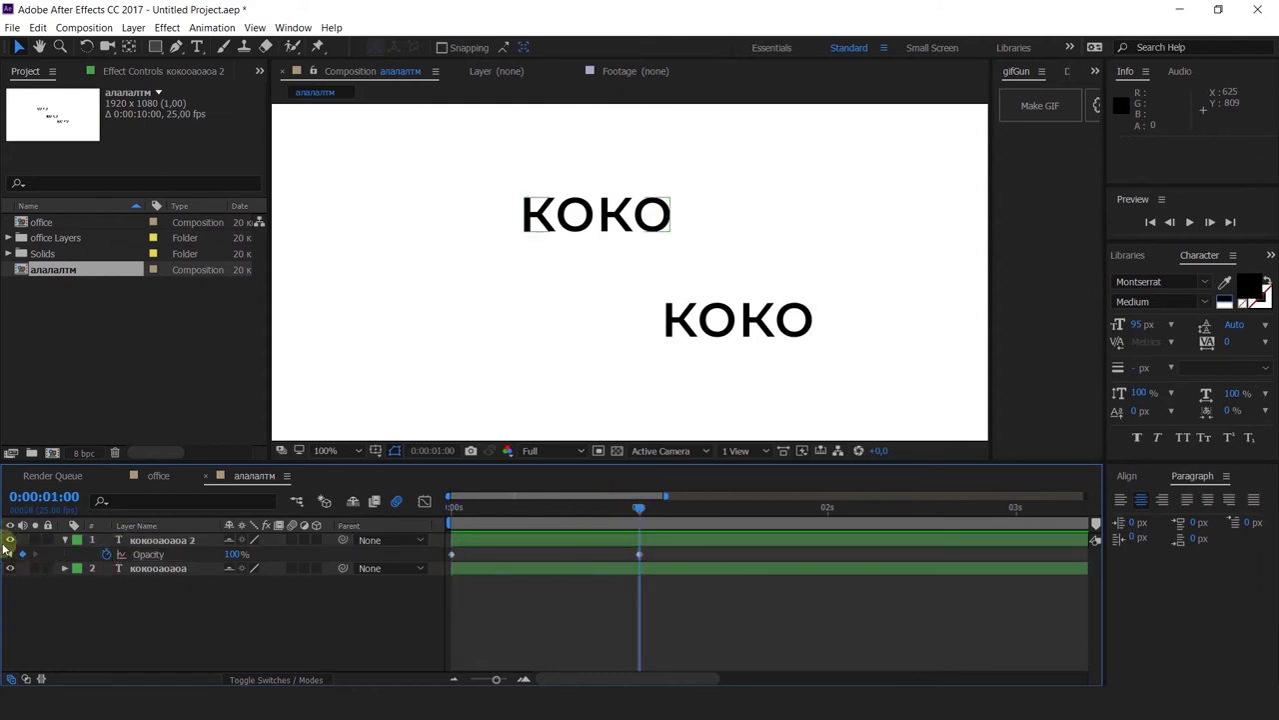
key(Home)
drag(150, 565, 100, 603)
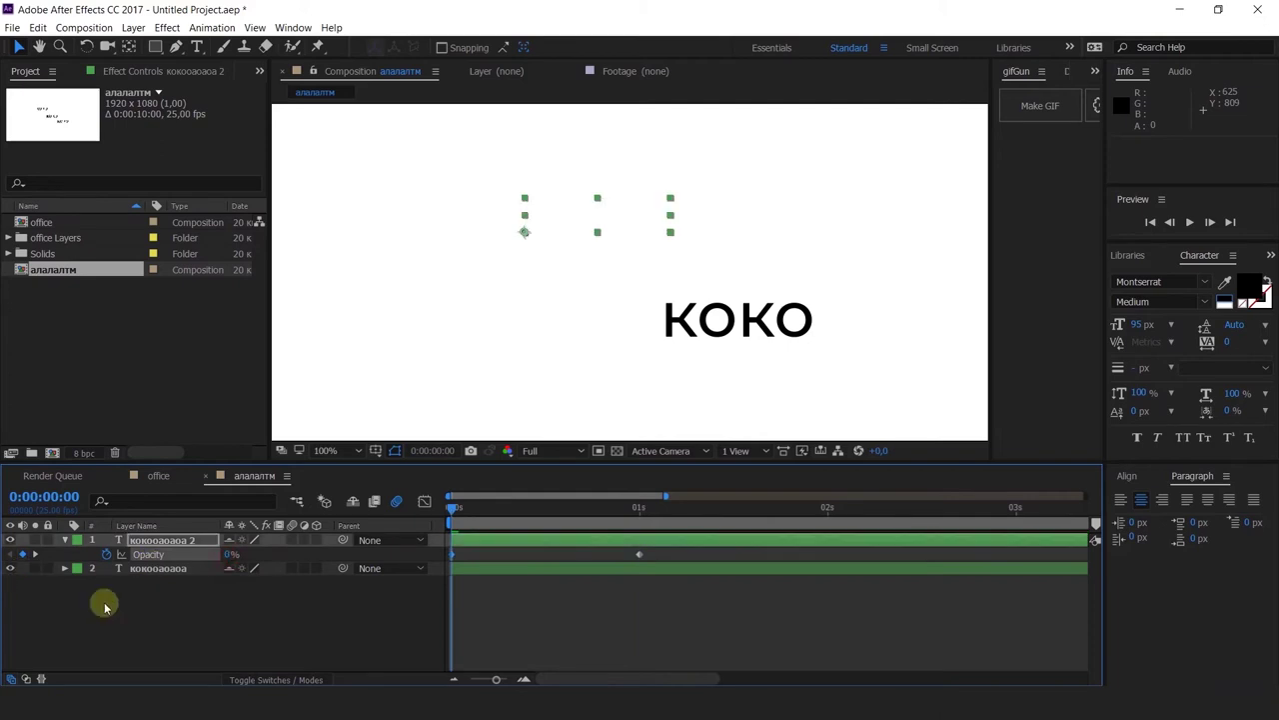
key(space)
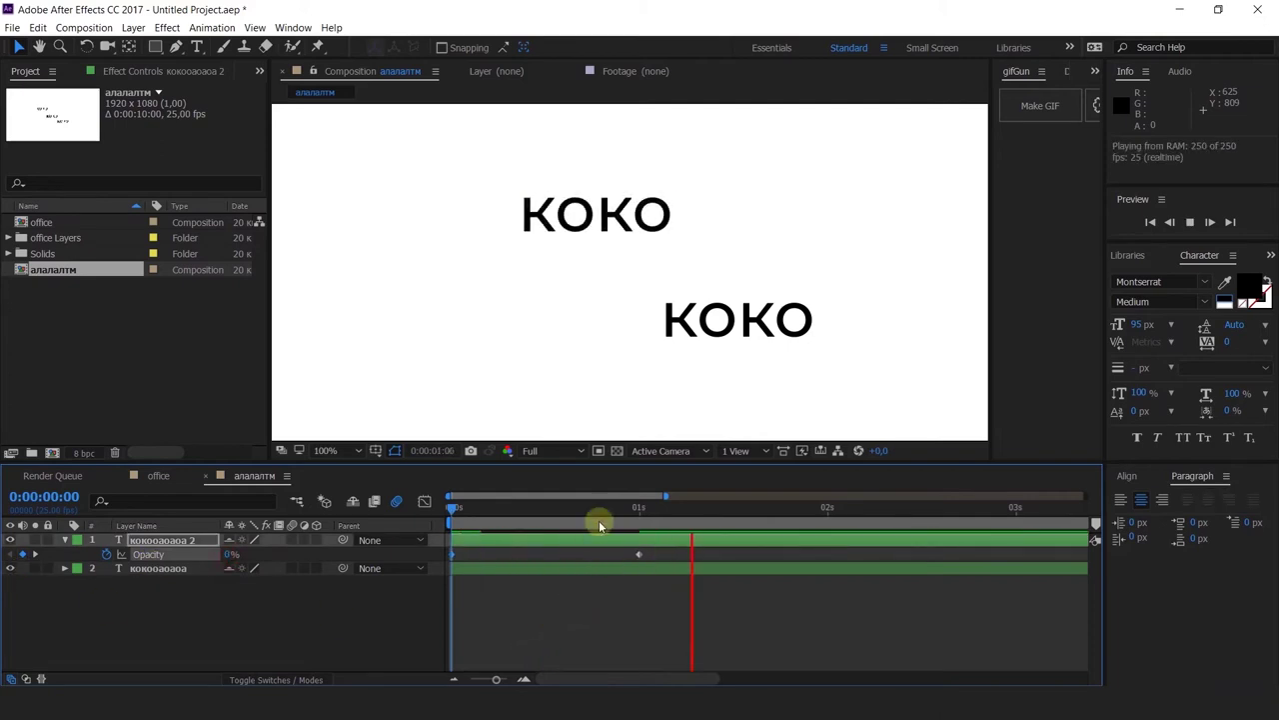
key(space)
Step: Trim the start of the кокооаоаоа 2 layer to 0:00:00:11 and preview the trimmed fade-in from the beginning
click(440, 540)
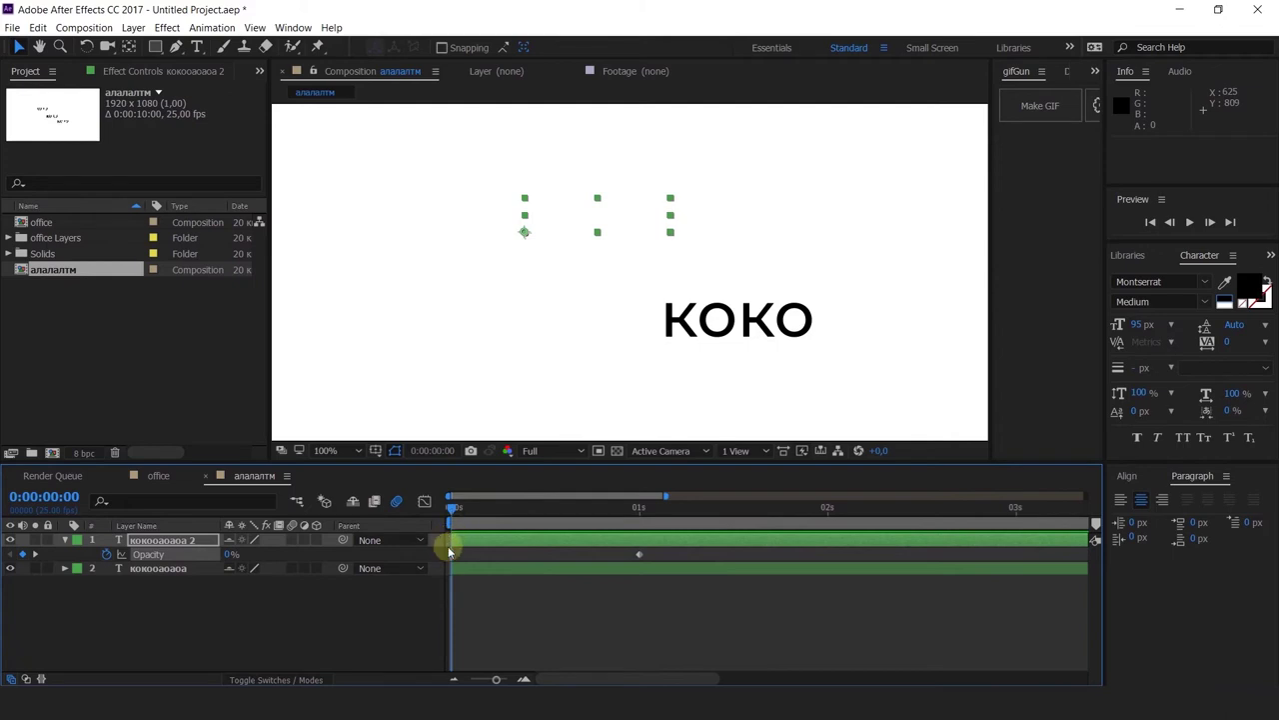
drag(449, 541, 531, 547)
key(space)
click(530, 503)
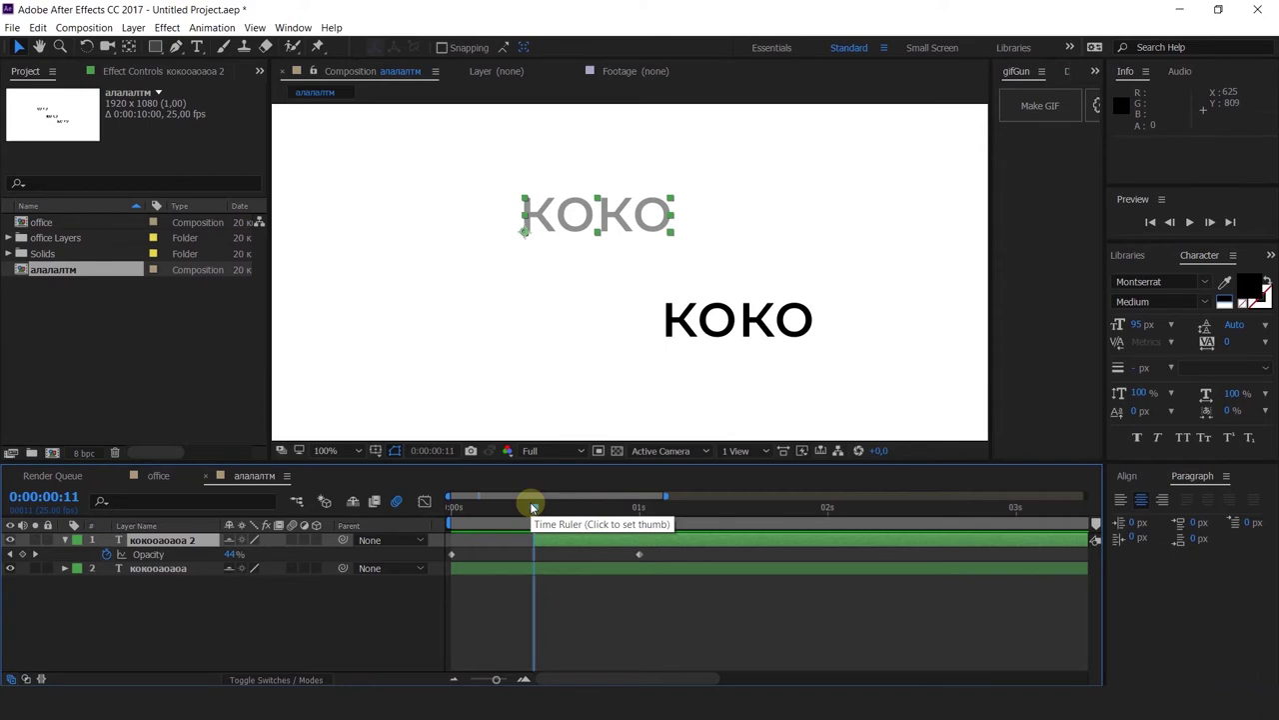
click(532, 507)
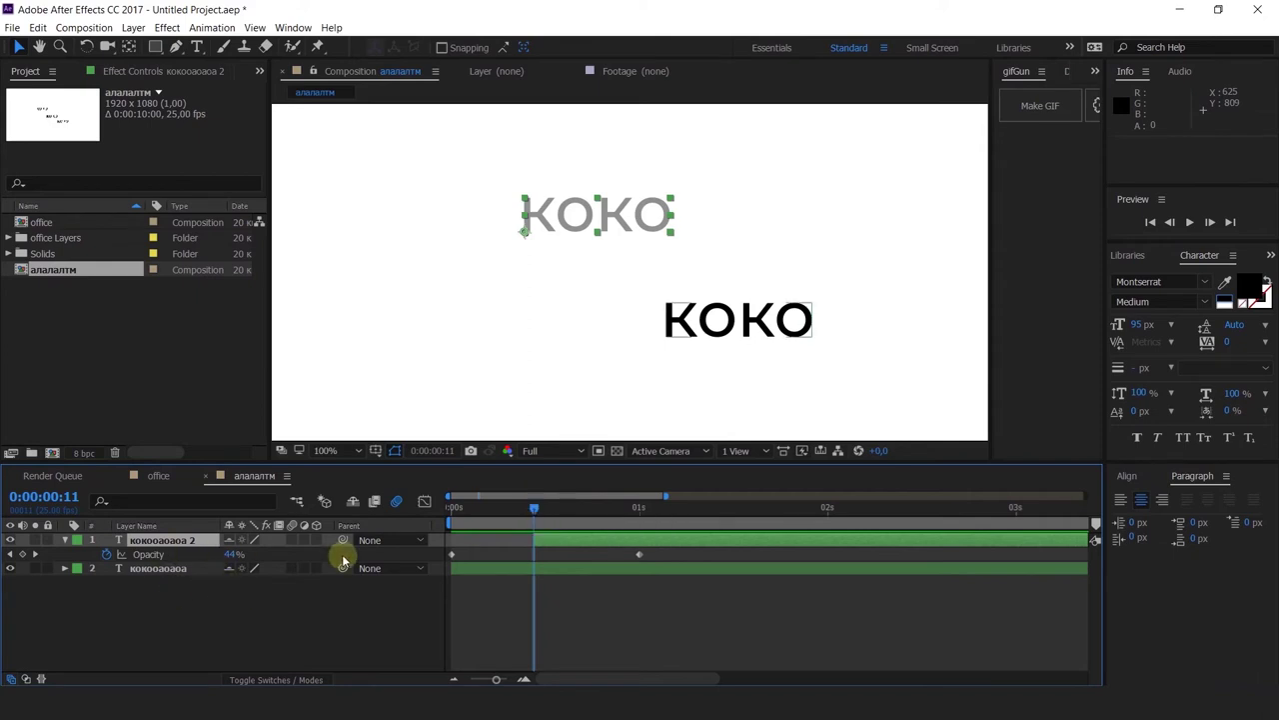
key(alt+bracketleft)
key(Home)
key(space)
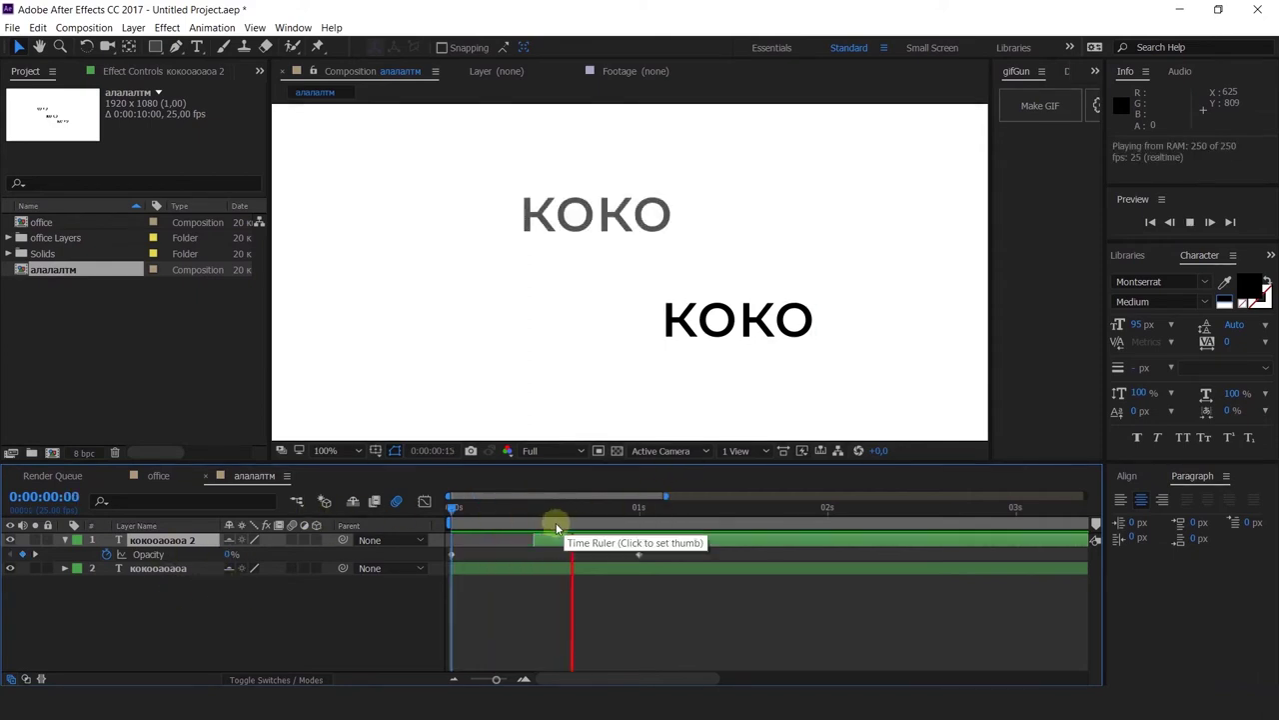
Step: Try trimming the end of the кокооаоаоа 2 layer by hand and undo the trim
key(minus)
key(minus)
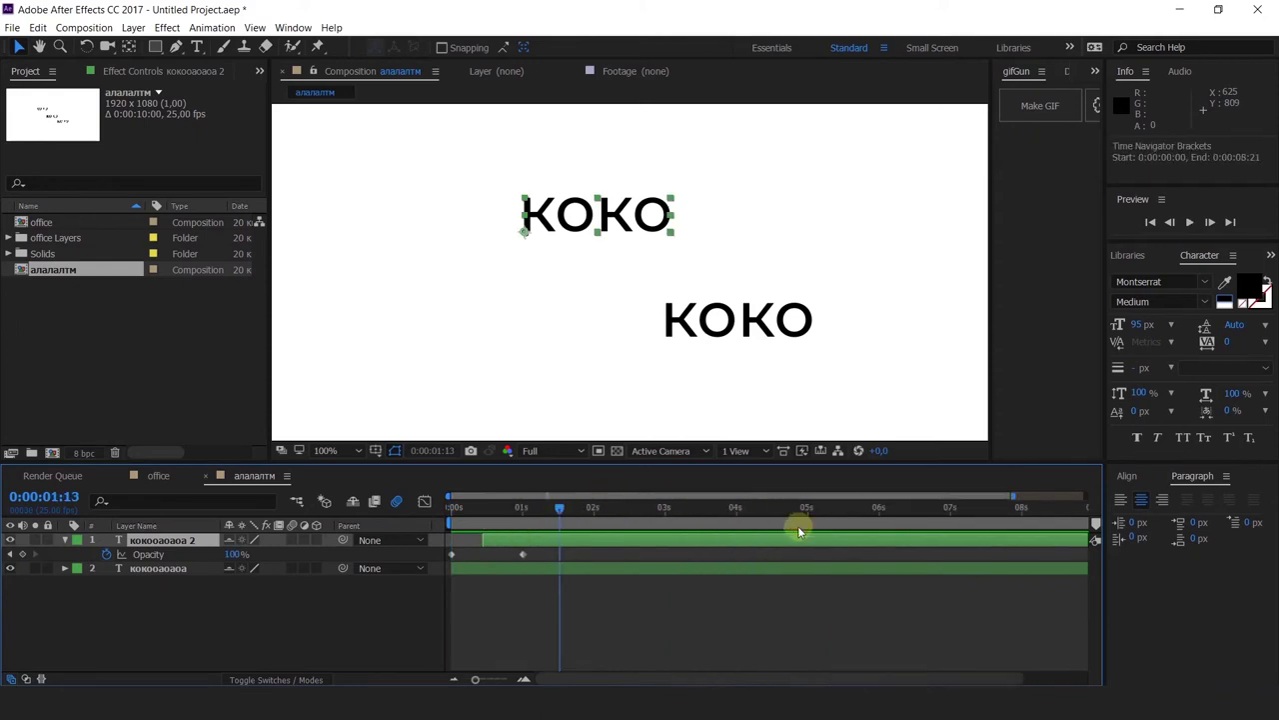
drag(1085, 540, 696, 581)
key(ctrl+z)
Step: Trim the кокооаоаоа 2 layer to start at 0:00:00:13 and end at 0:00:02:21
drag(470, 516, 480, 518)
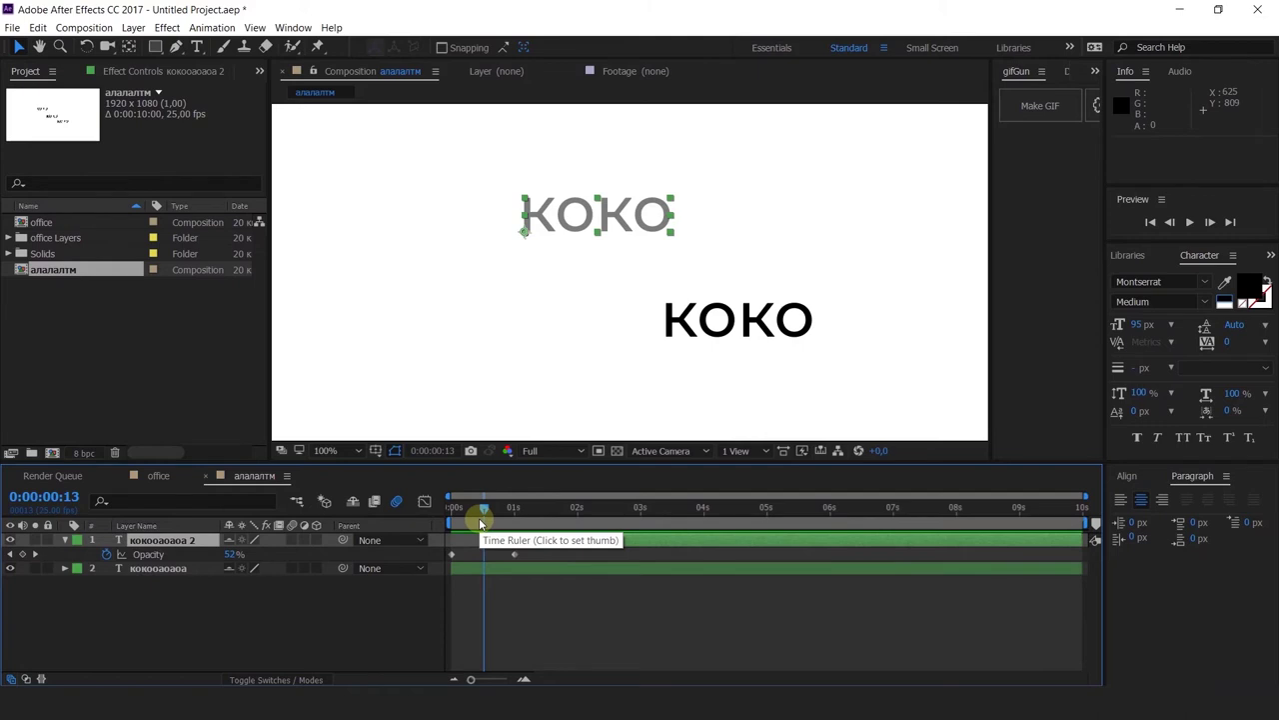
drag(480, 523, 622, 536)
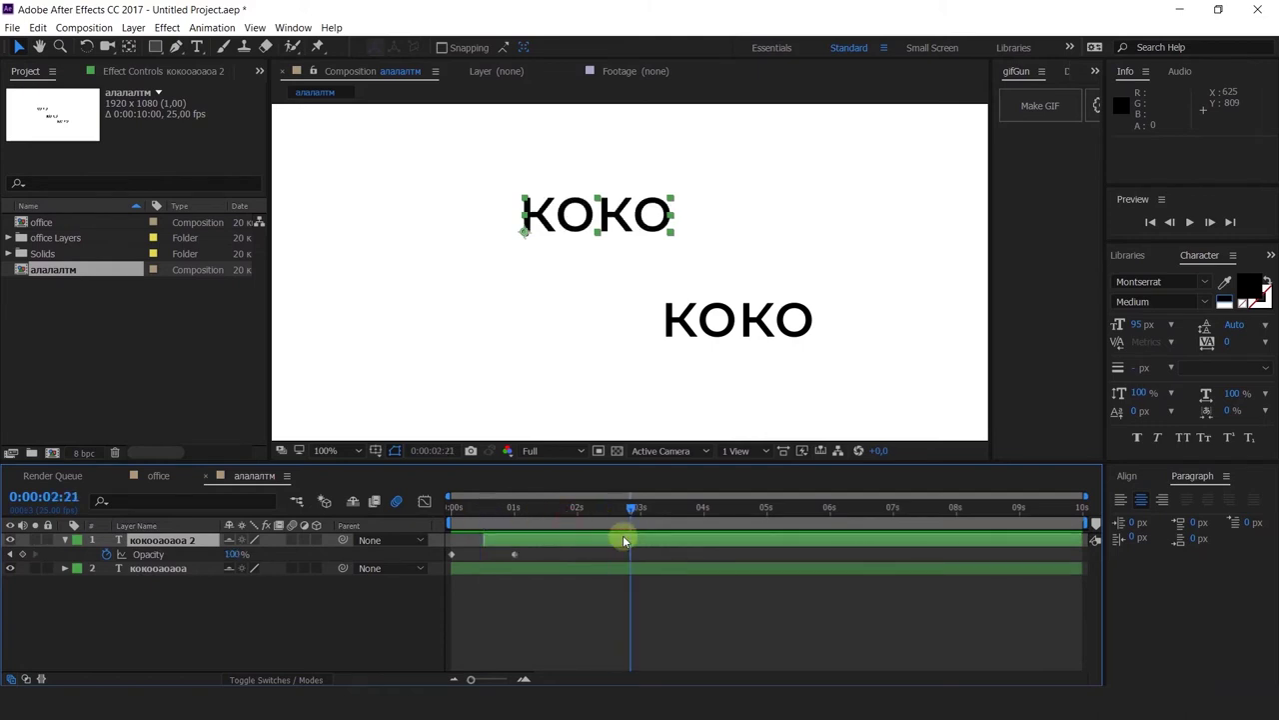
key(alt+bracketright)
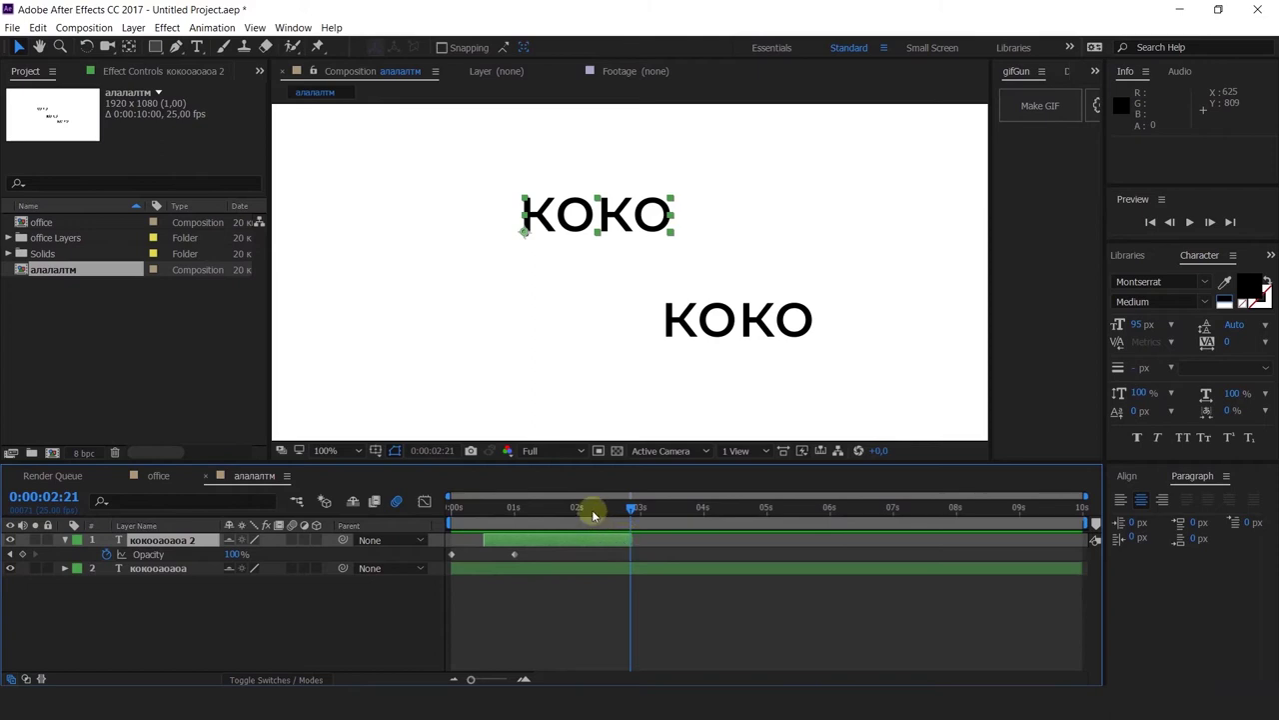
Step: Go to 0:00:06:00, try sliding the trimmed кокооаоаоа 2 layer there by hand, and undo the move
drag(591, 509, 831, 526)
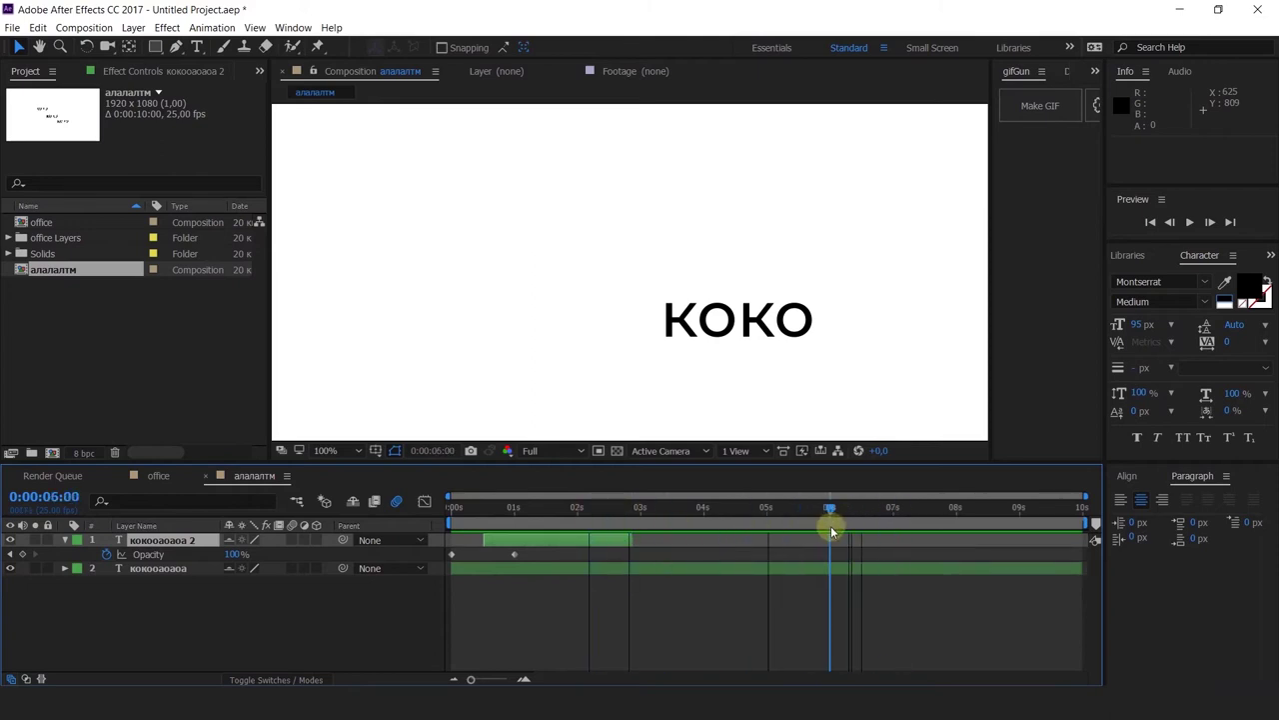
key(equal)
key(equal)
key(equal)
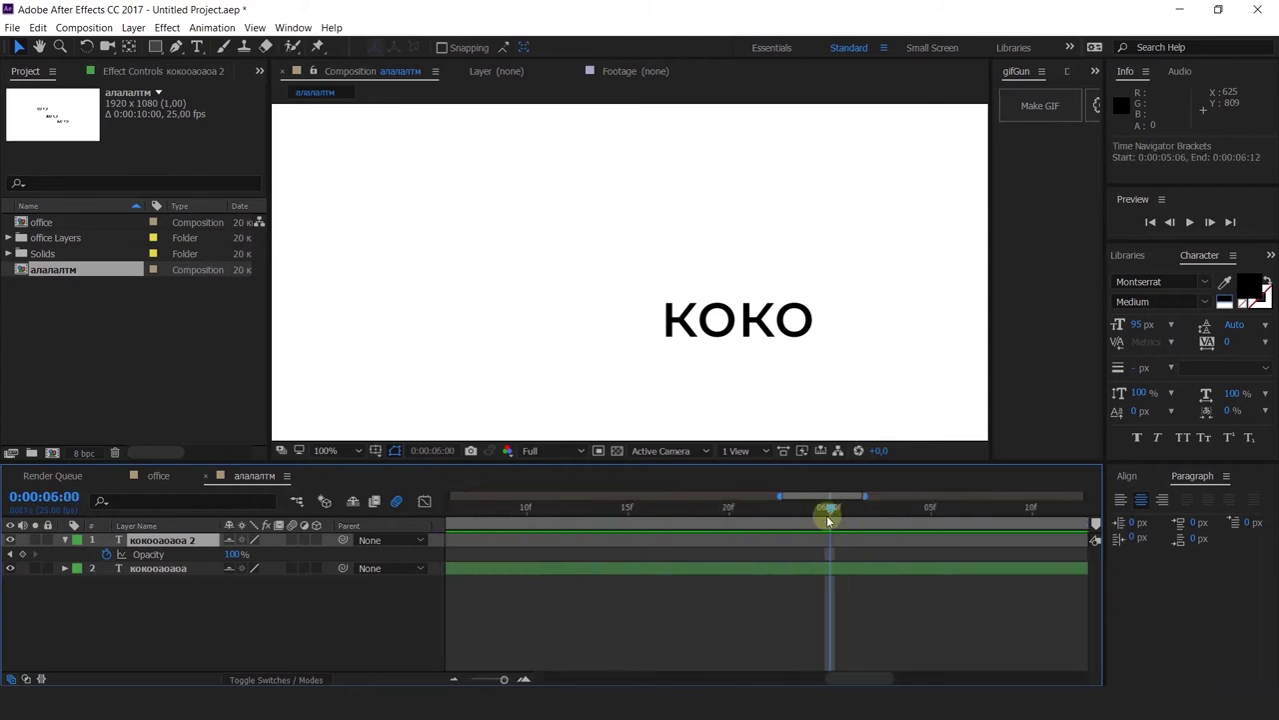
key(minus)
key(minus)
key(minus)
drag(523, 543, 867, 560)
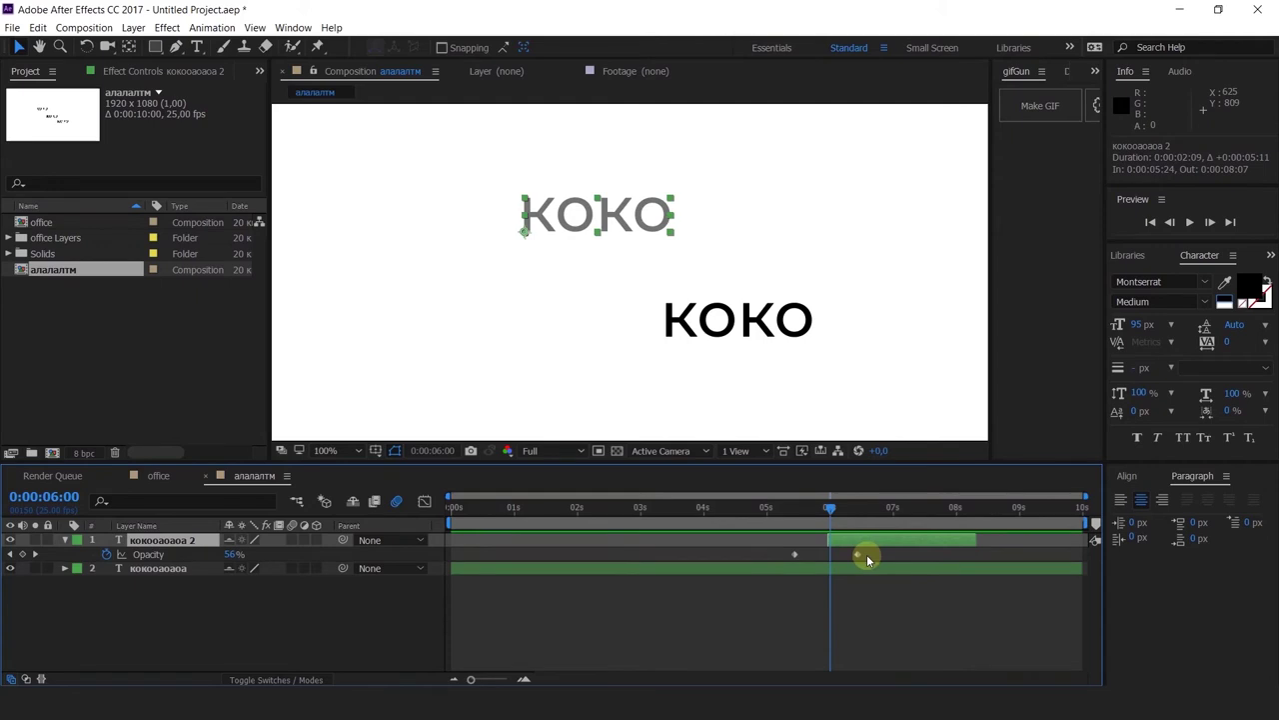
key(ctrl+z)
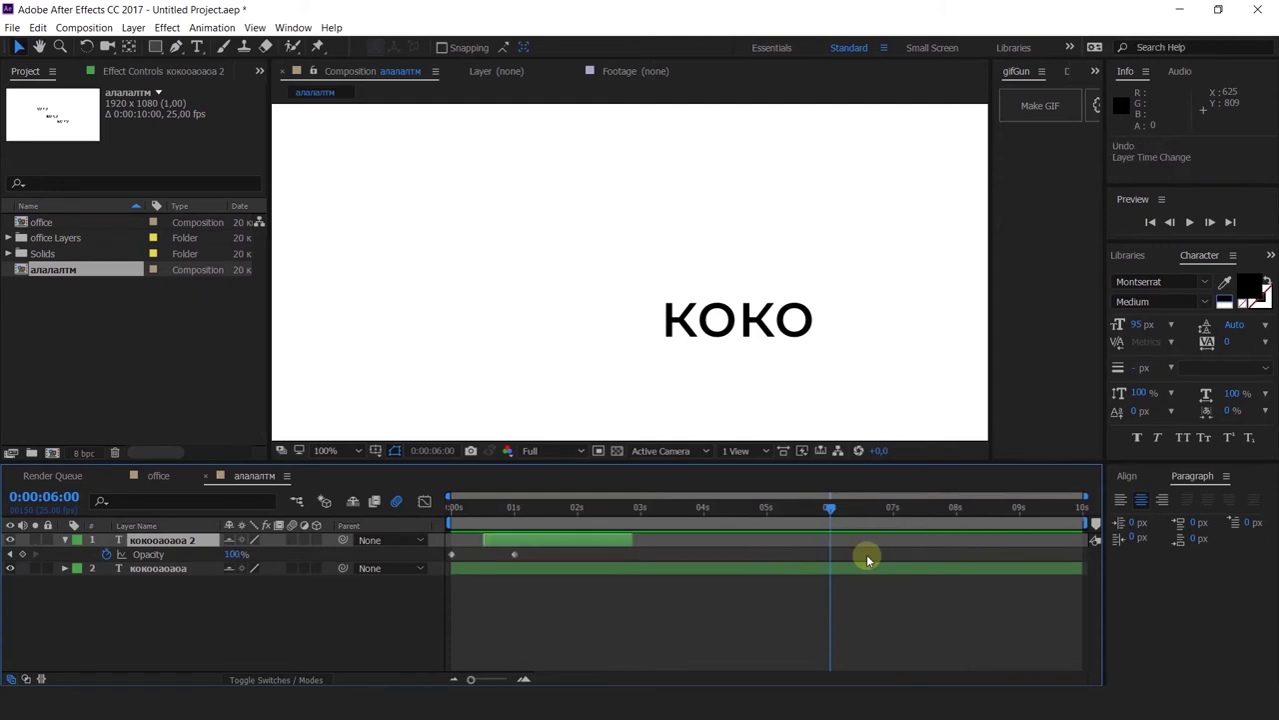
Step: Move the кокооаоаоа 2 layer to start at the current time, 0:00:06:00, and reposition it to end at 0:00:03:24
key(bracketleft)
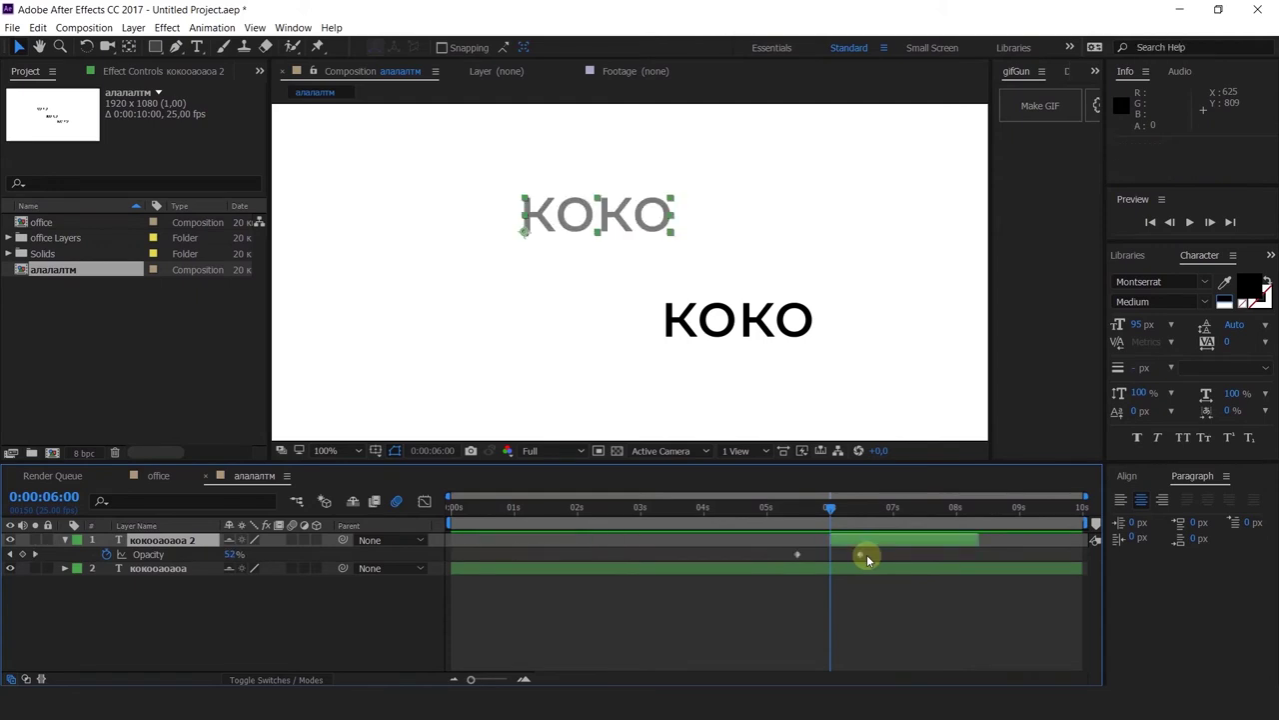
click(703, 512)
key(bracketright)
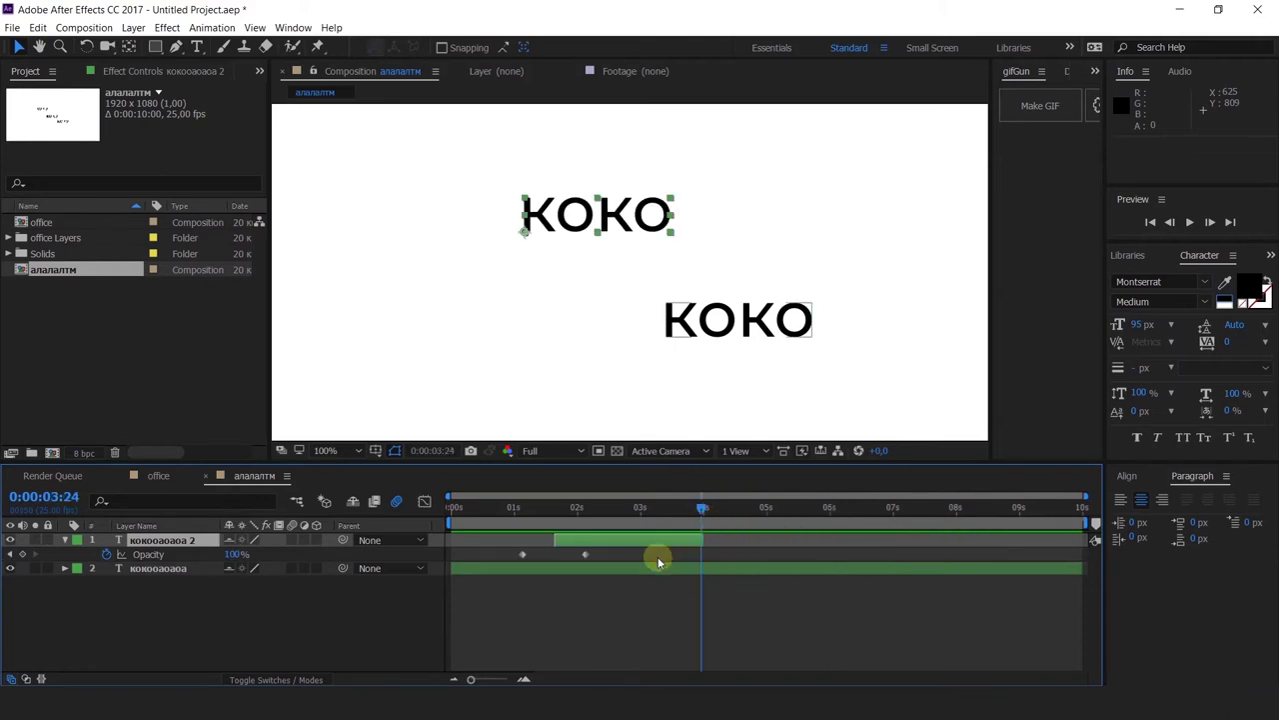
Step: Return to 0:00:00:00 and extend the start of кокооаоаоа 2 back to its first Opacity keyframe at 0:00:01:03
drag(652, 509, 259, 519)
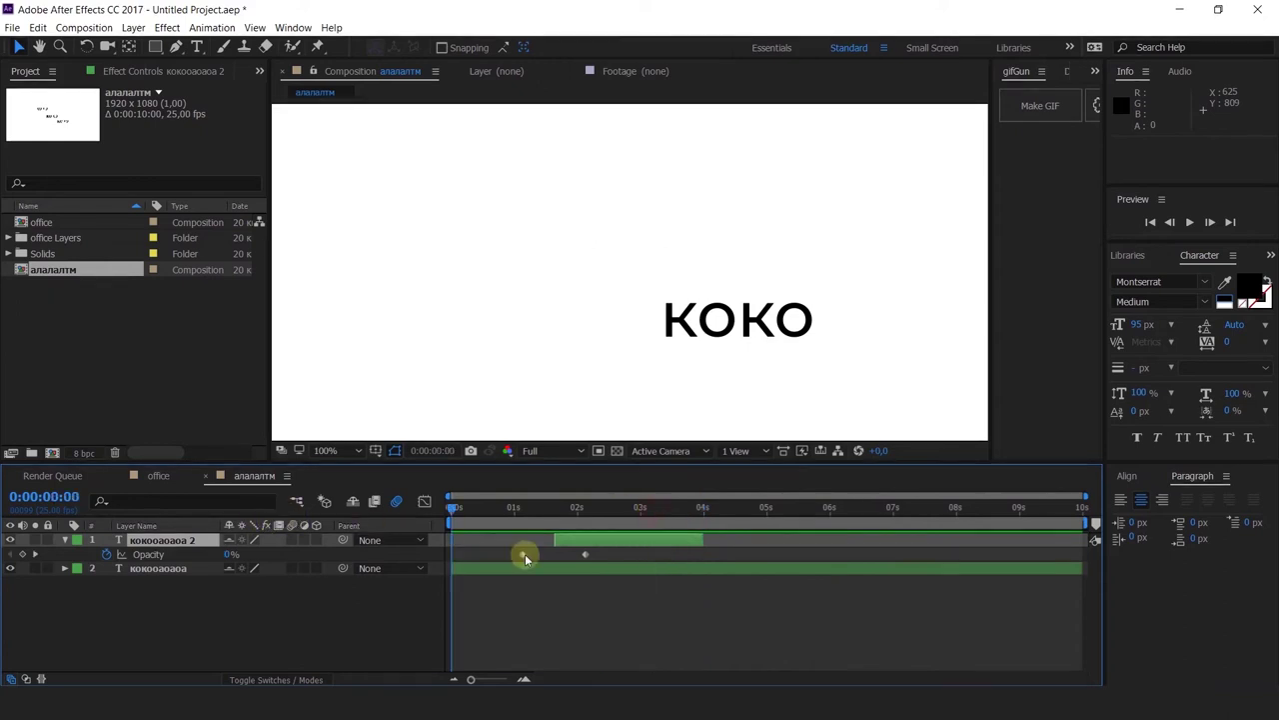
mouse_move(549, 541)
mouse_down()
mouse_move(423, 553)
mouse_move(490, 551)
mouse_move(524, 568)
mouse_up()
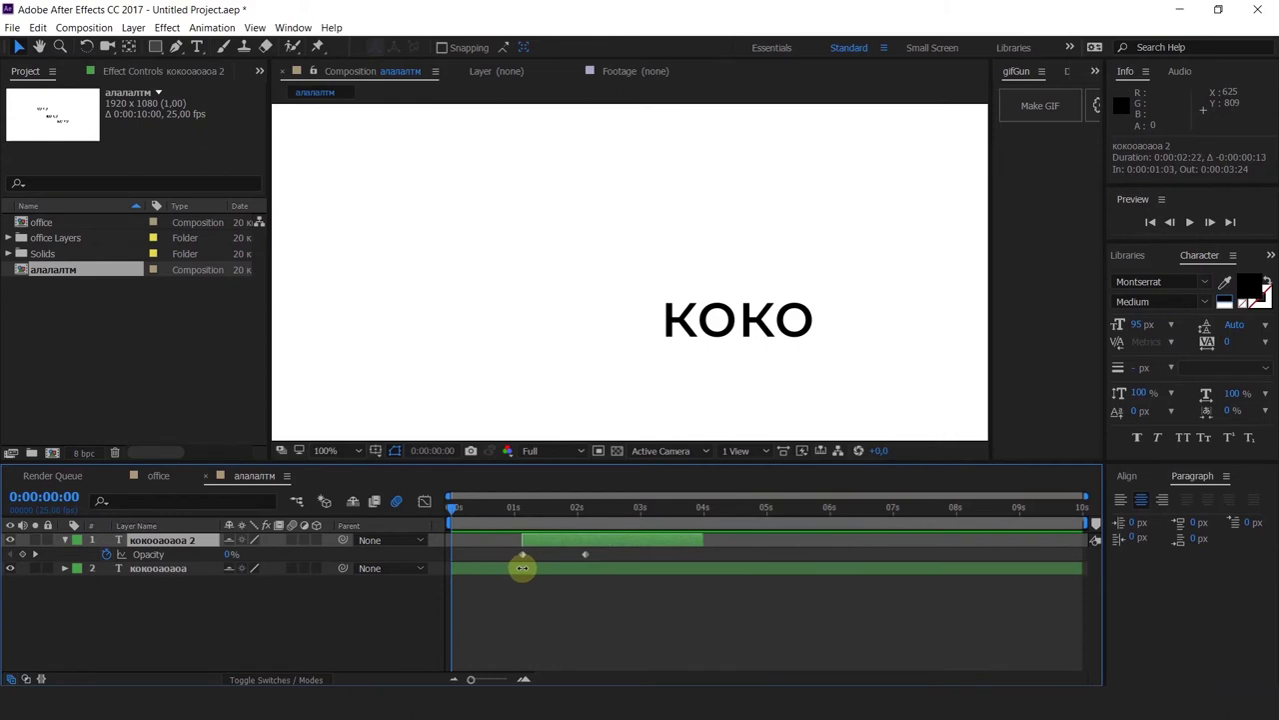
Step: Move кокооаоаоа 2 to start at 0:00:00:00, extend its end to the composition's end, and deselect it
key(bracketleft)
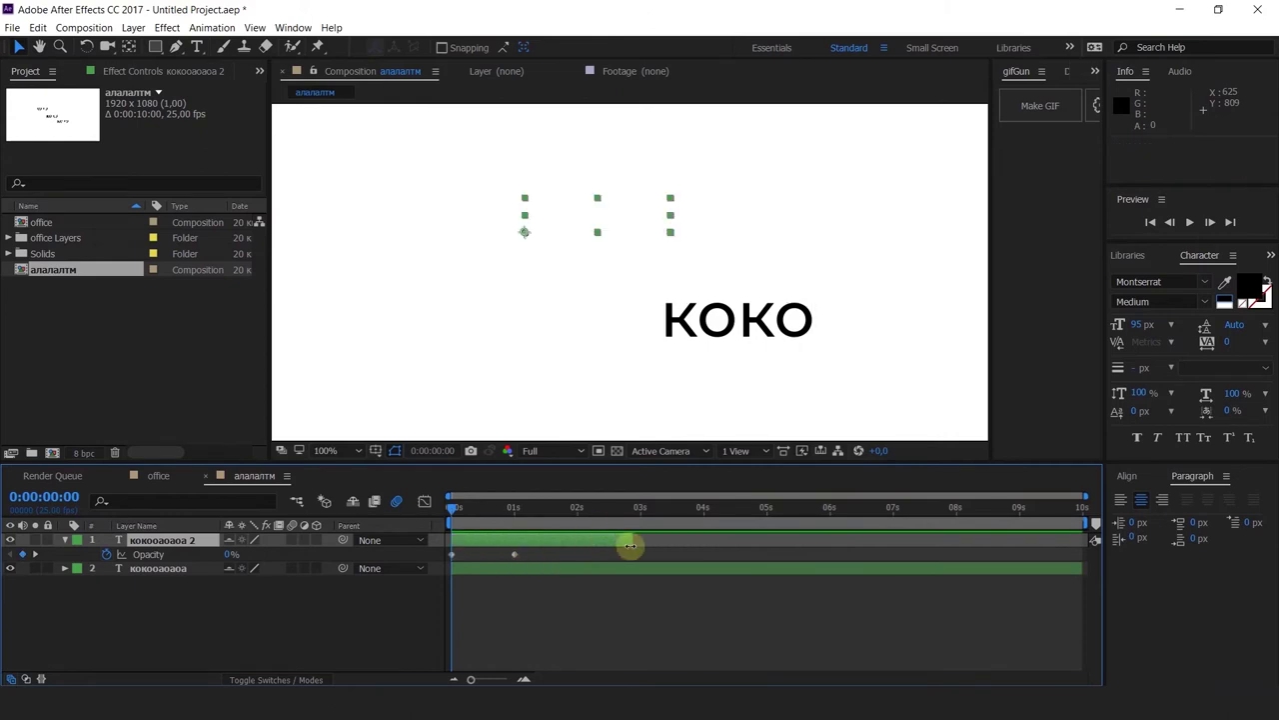
click(530, 644)
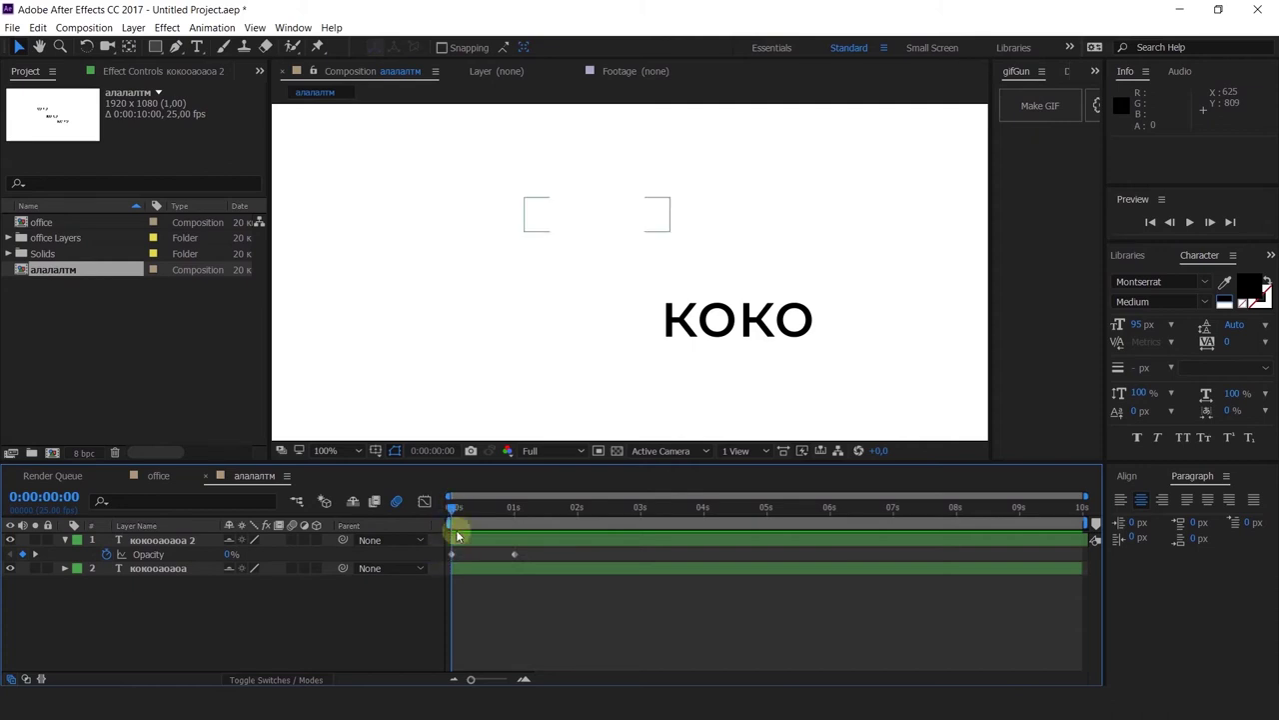
Step: Move the current time to 0:00:03:01 and set the work area to run from 0:00:01:19 to 0:00:07:11
drag(457, 525, 642, 520)
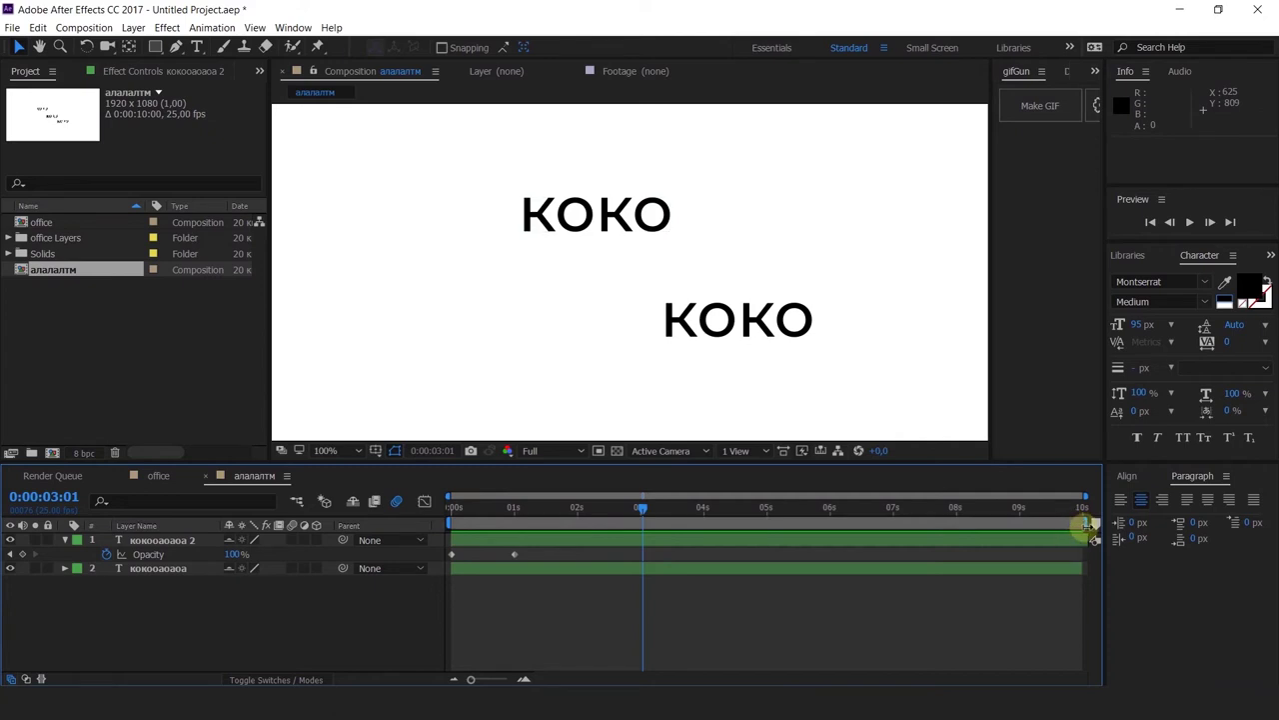
drag(1086, 525, 796, 560)
drag(446, 531, 560, 530)
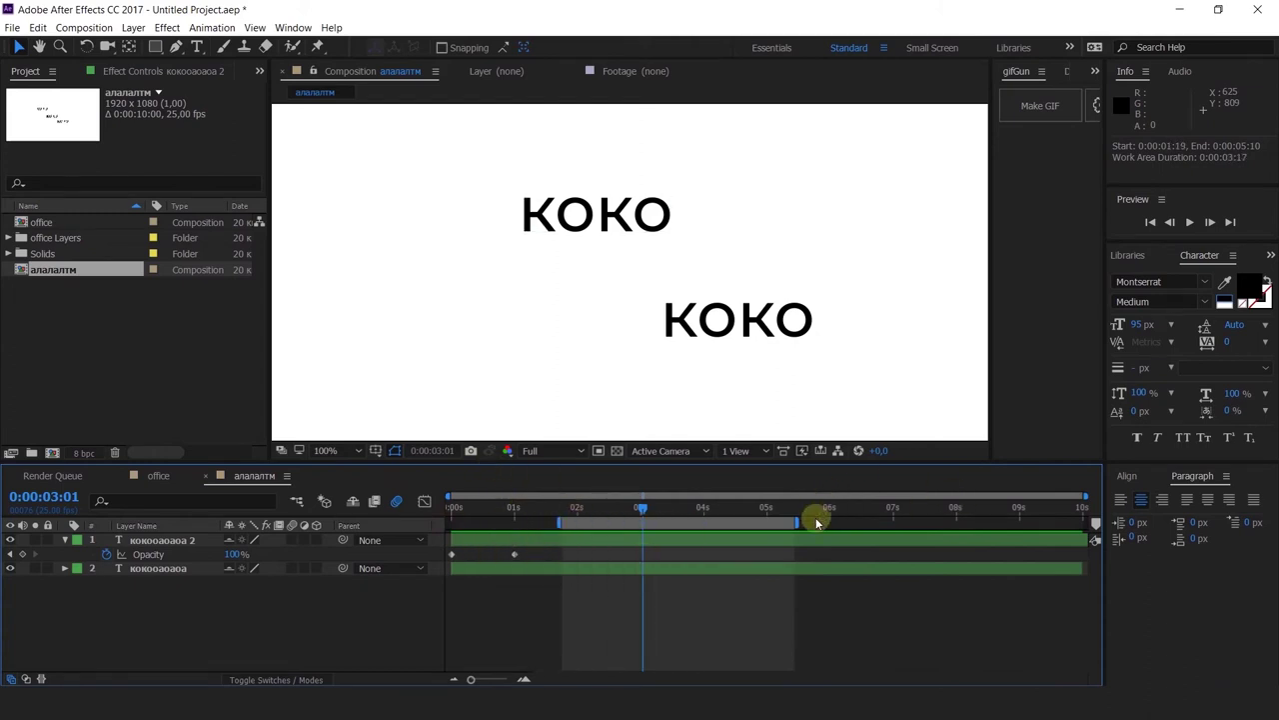
drag(797, 525, 923, 520)
Step: Preview the shortened work area and scrub through its frames
click(570, 513)
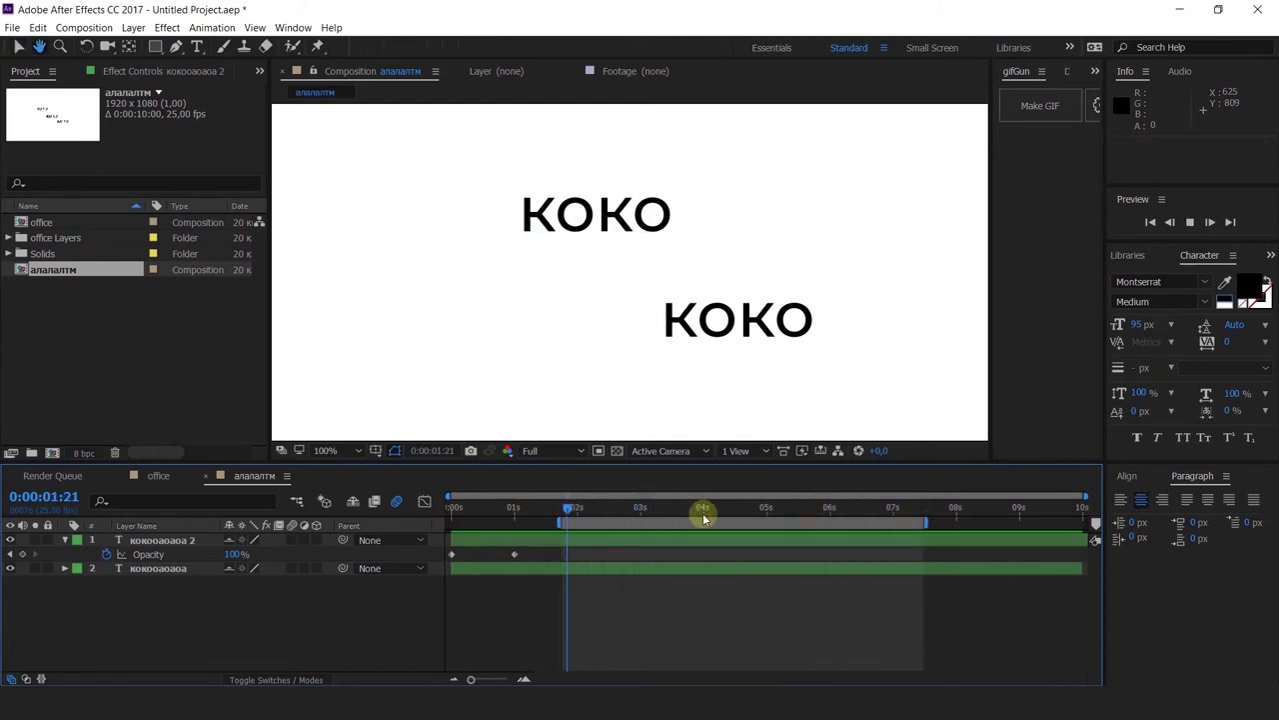
drag(563, 514, 868, 521)
key(space)
click(561, 508)
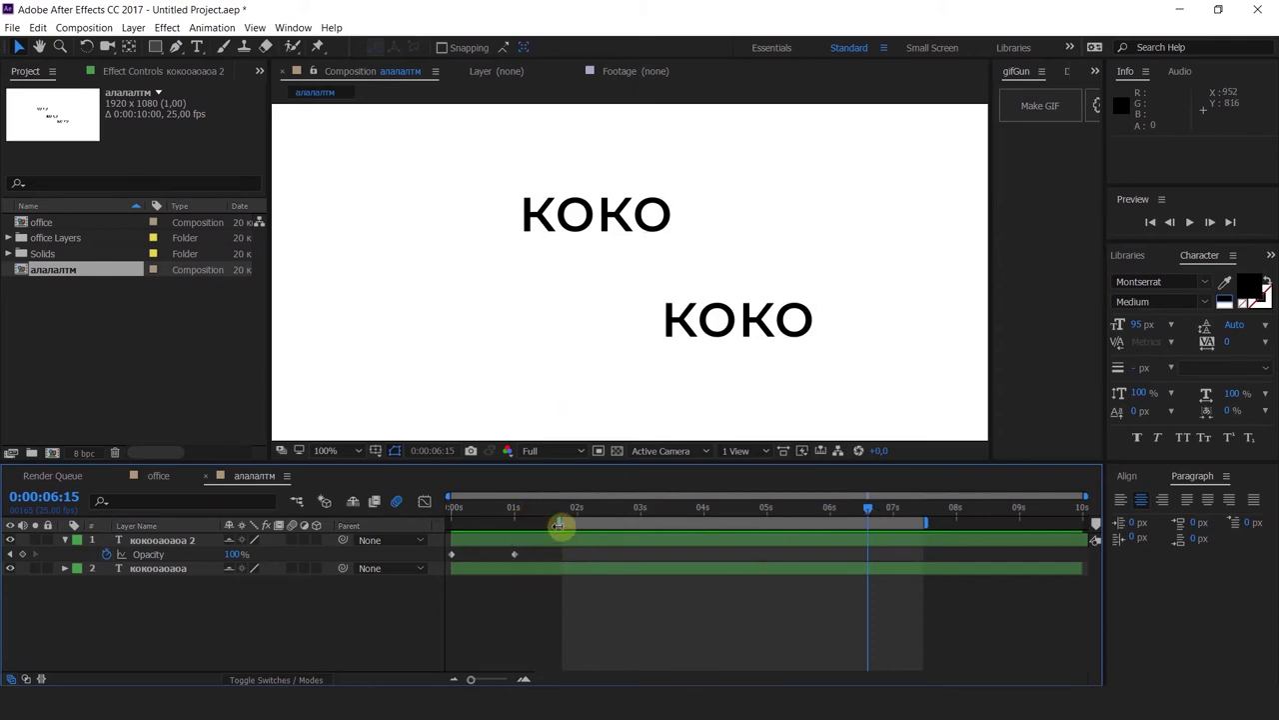
Step: Set the work area to start at 0:00:02:00 and end at the current time, 0:00:05:14
mouse_move(558, 525)
mouse_down()
mouse_move(597, 526)
mouse_move(577, 526)
mouse_up()
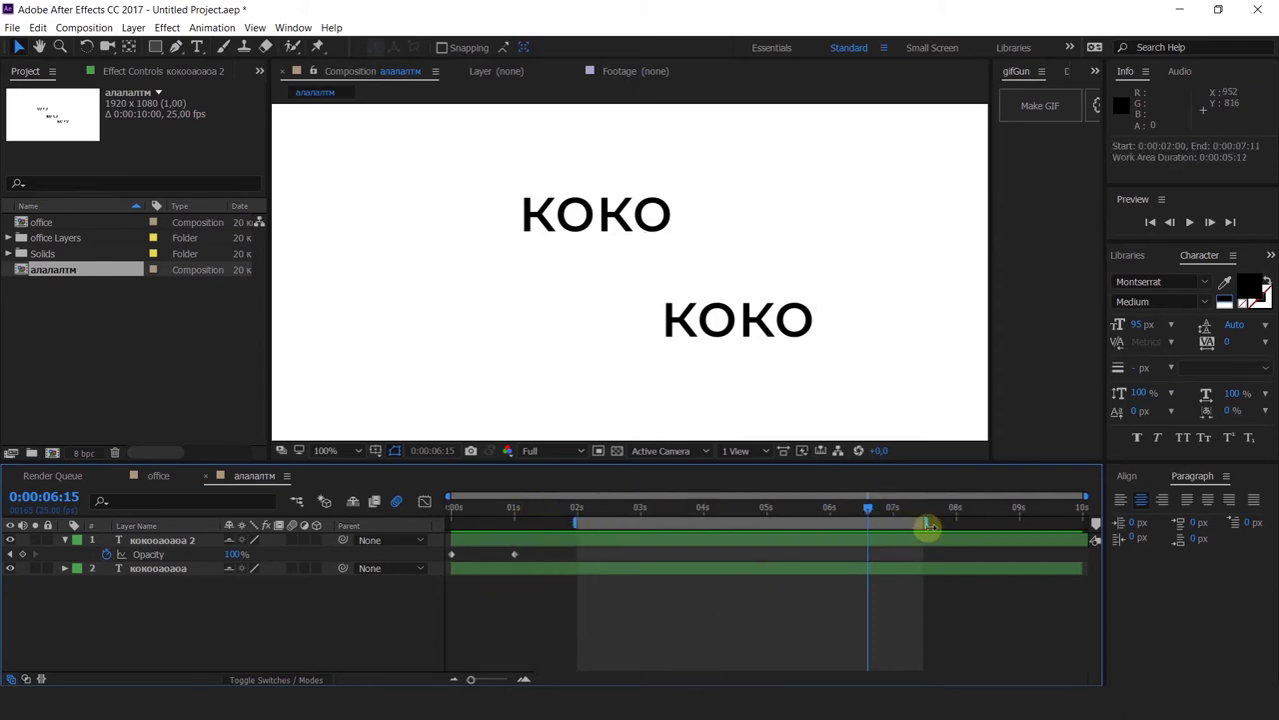
drag(927, 526, 1090, 526)
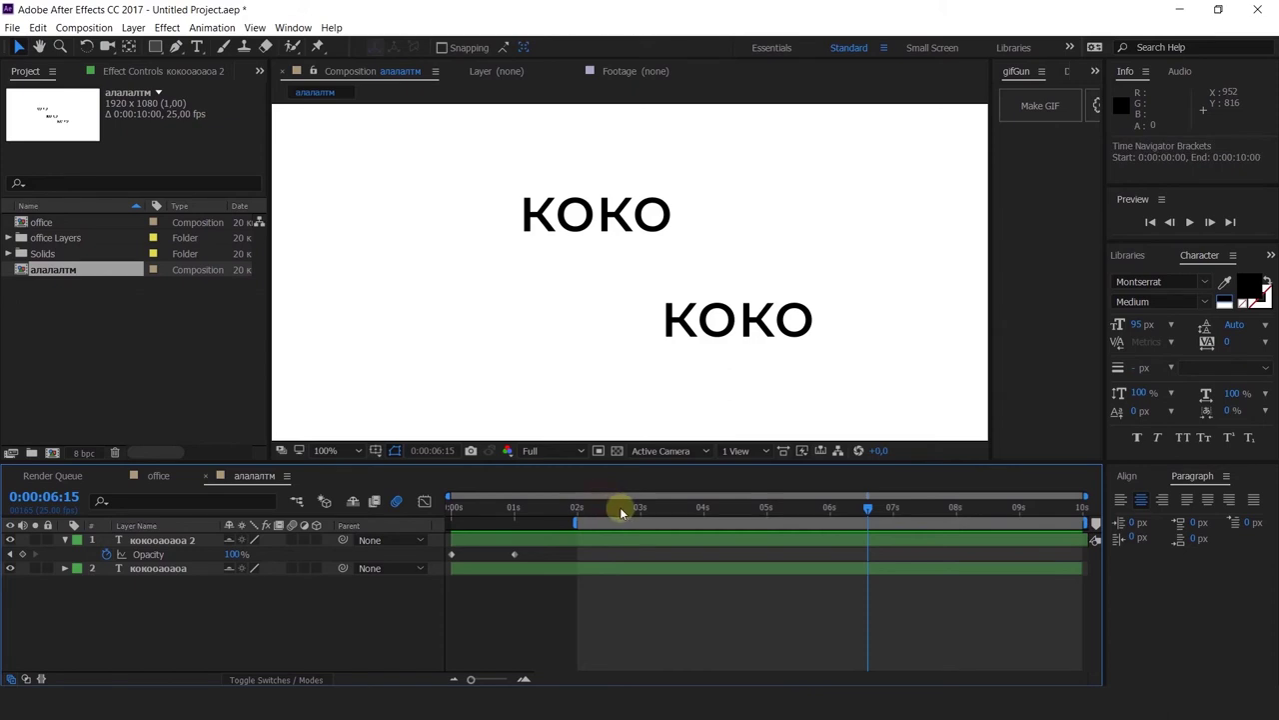
drag(717, 507, 801, 540)
key(n)
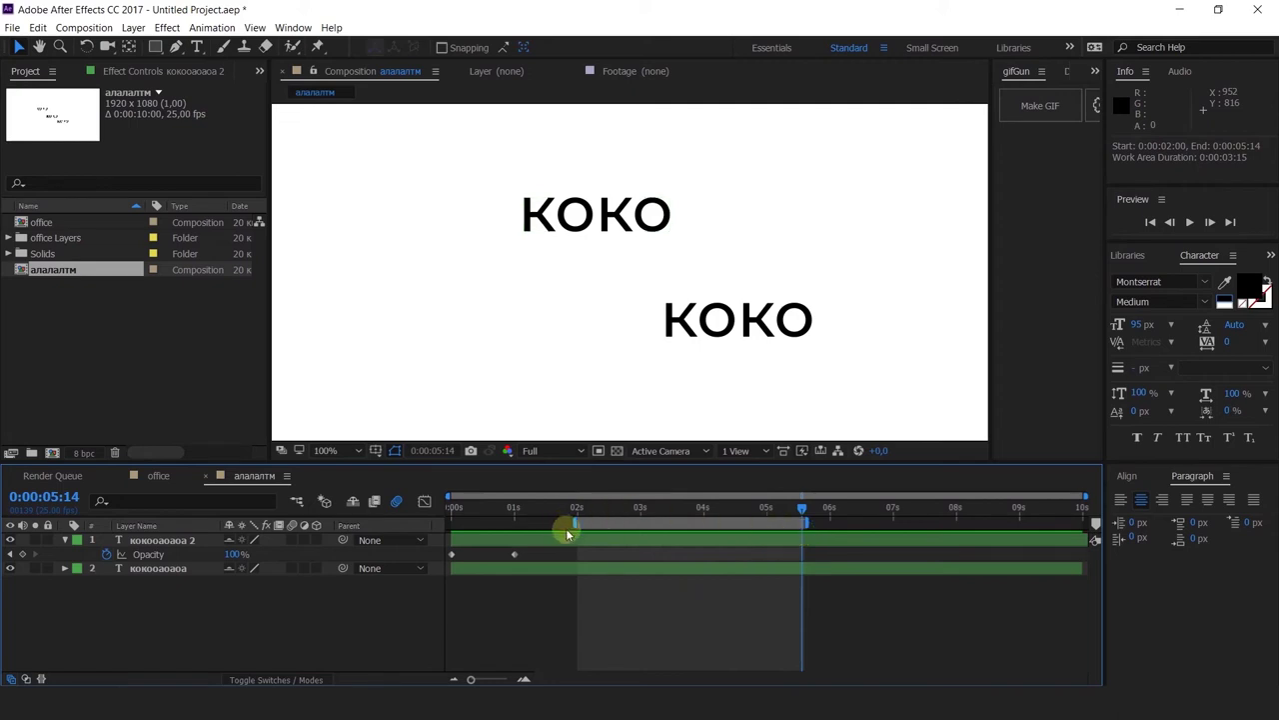
Step: Extend the work area back over the full composition, 0:00:00:00 to 0:00:09:24, and scrub the current time to 0:00:03:02
drag(576, 523, 452, 524)
drag(806, 522, 1234, 523)
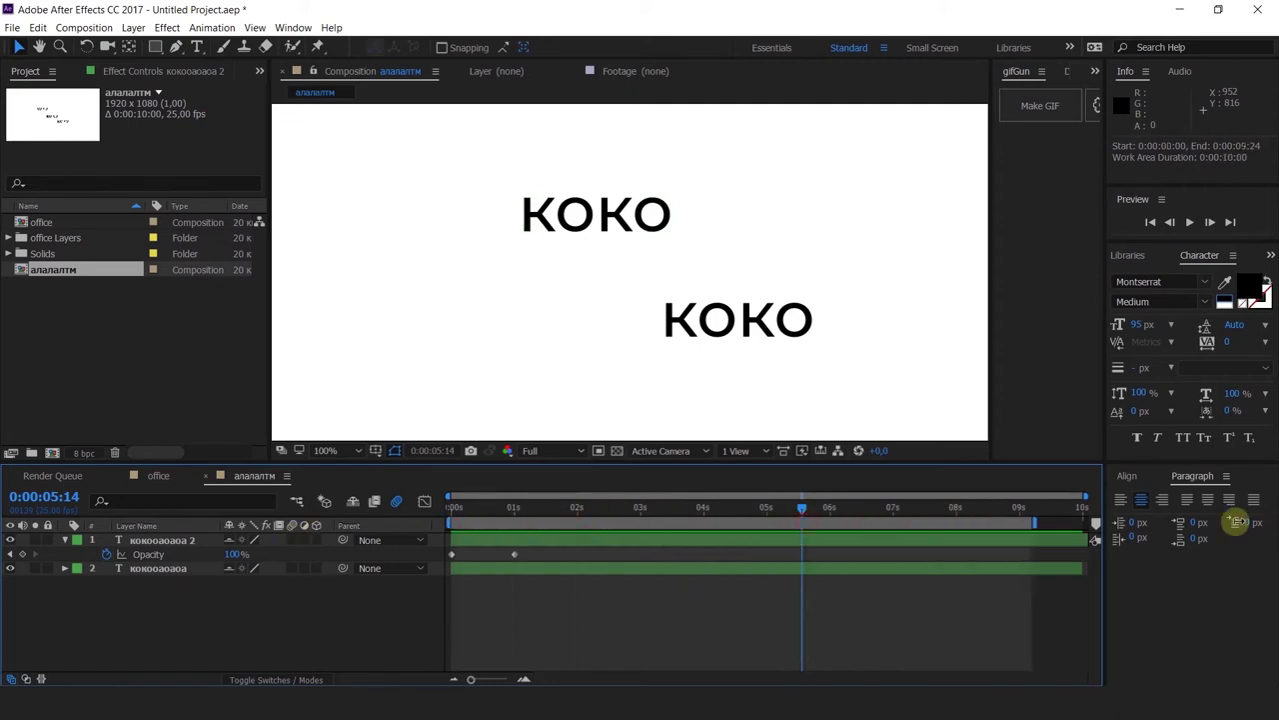
drag(705, 507, 451, 520)
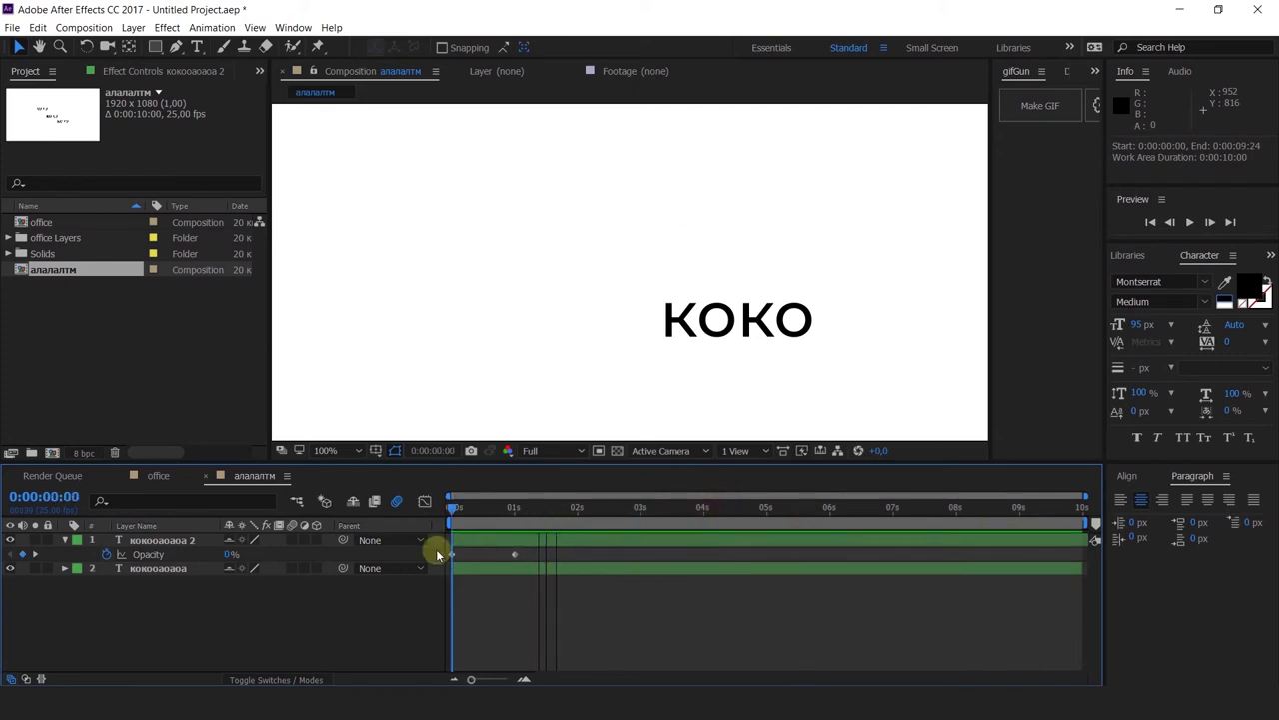
click(451, 553)
click(529, 517)
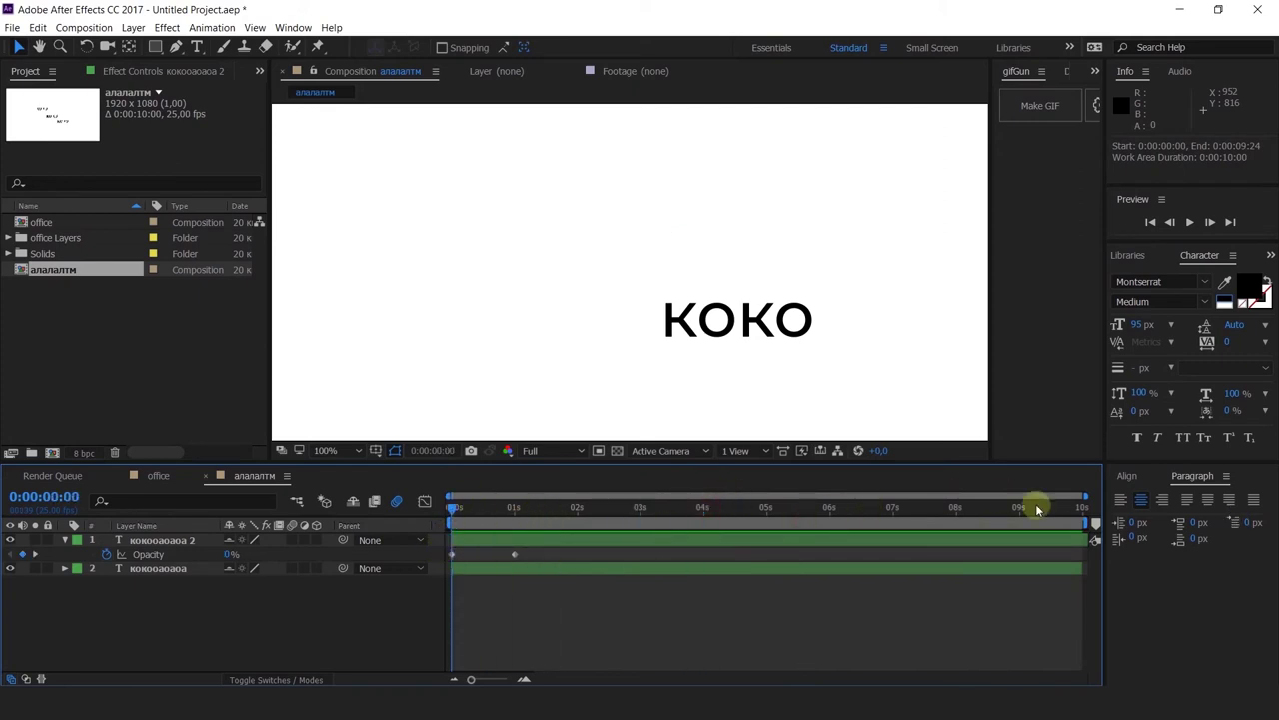
drag(628, 514, 645, 517)
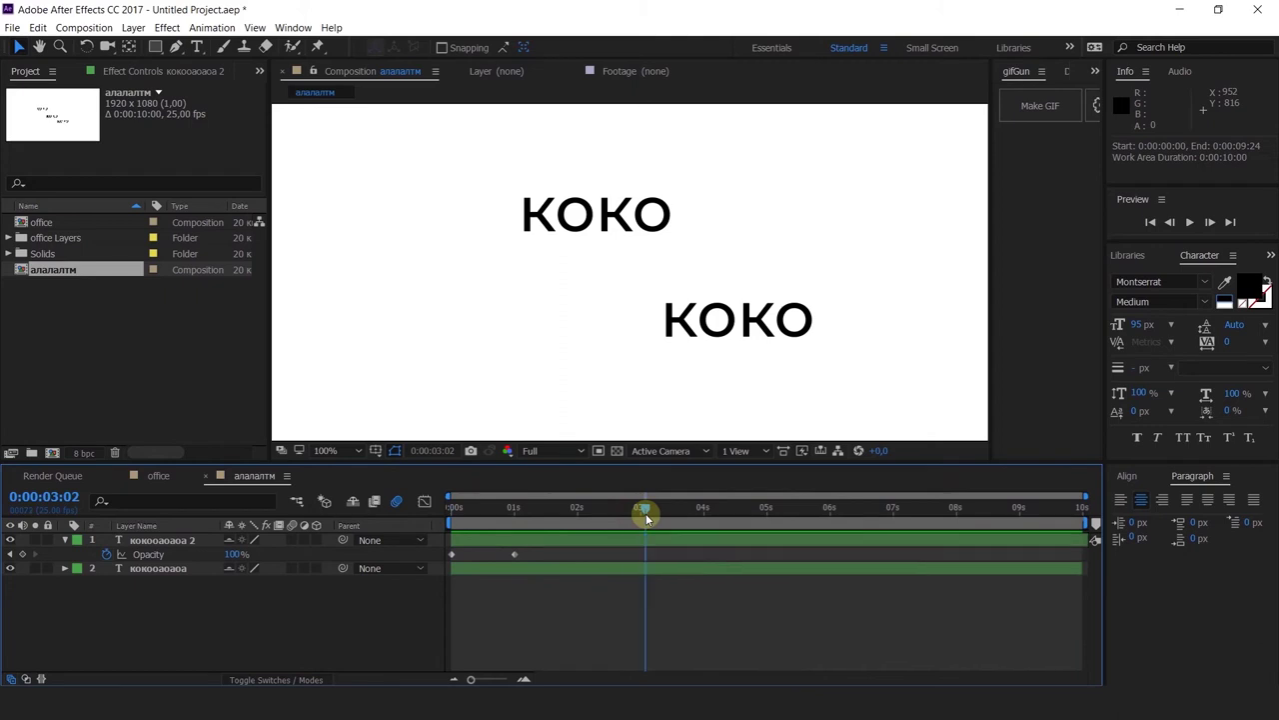
Step: Shorten the work area to run from 0:00:00:00 to 0:00:02:20 and return the current time to 0:00:00:00
click(449, 522)
drag(449, 522, 657, 523)
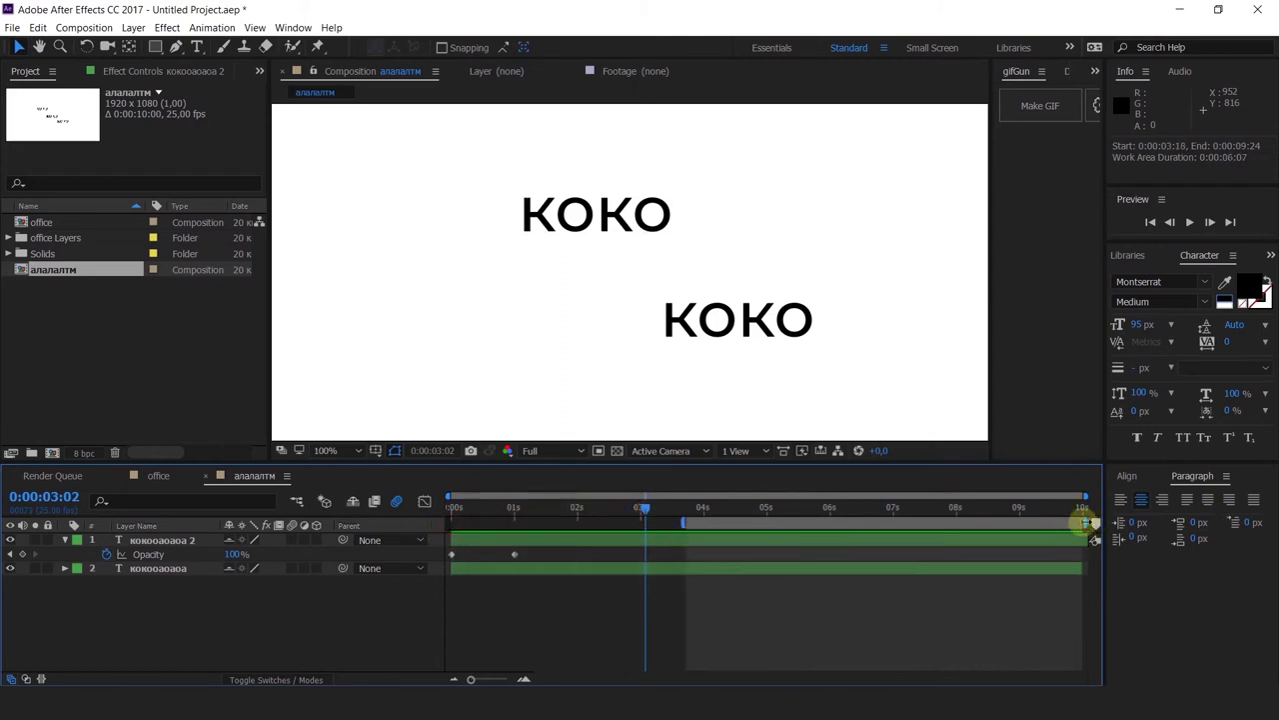
drag(1086, 522, 1057, 523)
drag(909, 514, 786, 515)
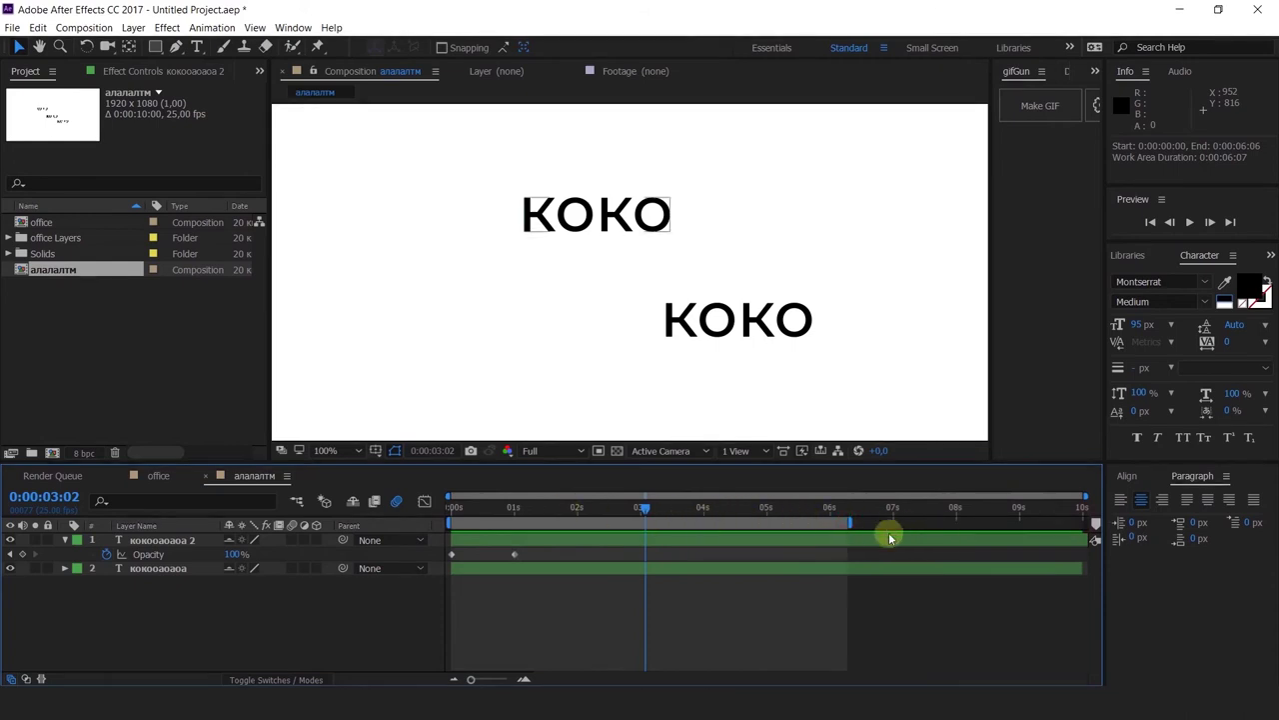
drag(854, 521, 632, 521)
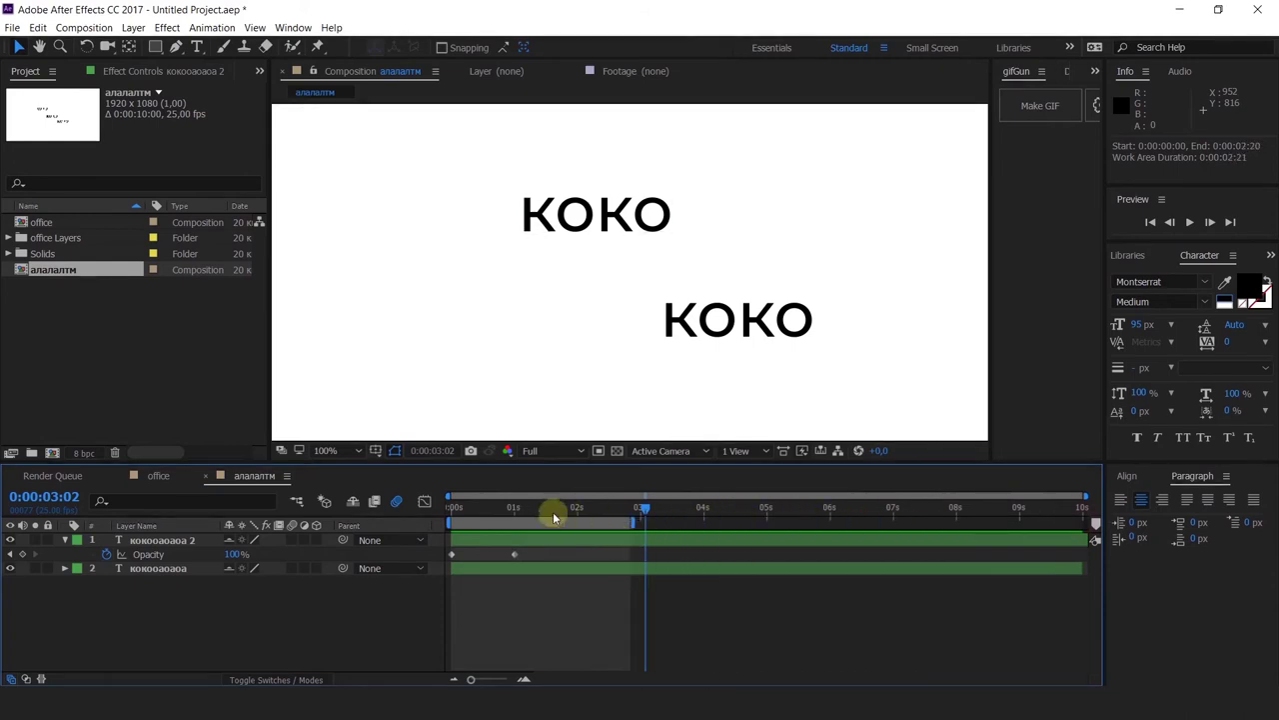
drag(553, 509, 496, 510)
click(397, 500)
key(Home)
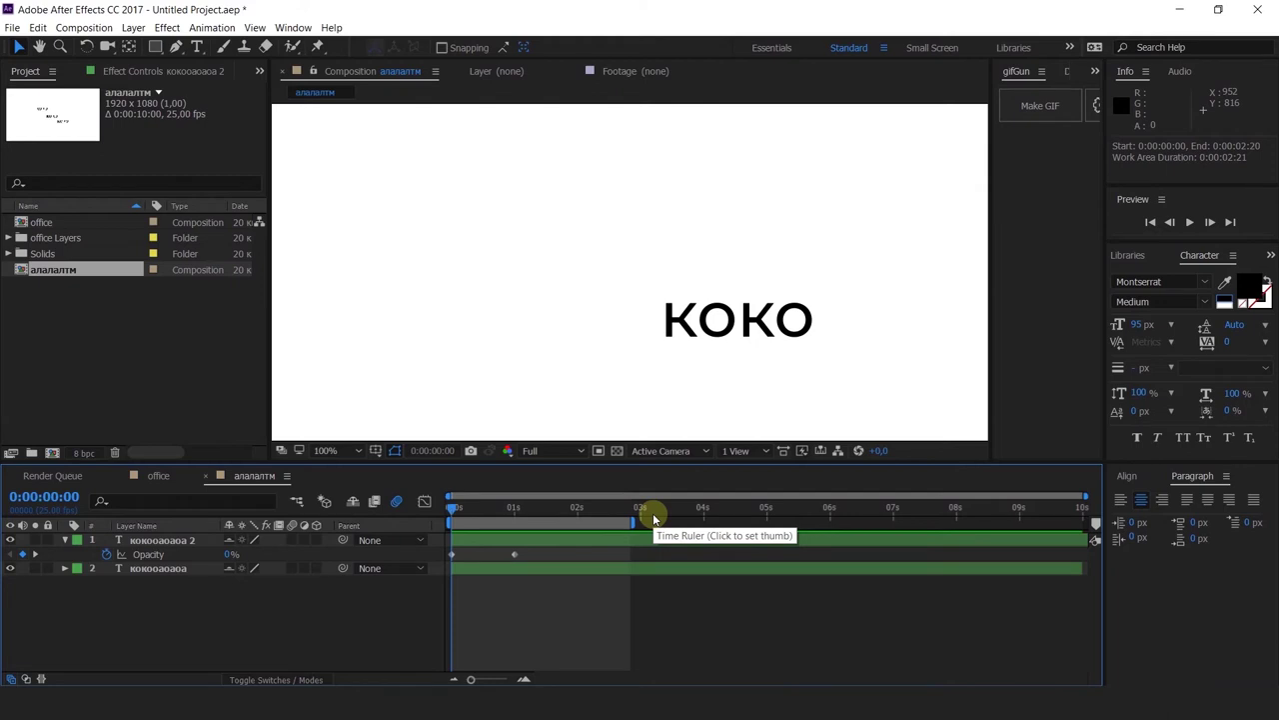
Step: Go to the second Opacity keyframe of кокооаоаоа 2 at 0:00:01:00 and set its Opacity to 0%
drag(456, 511, 505, 508)
click(35, 554)
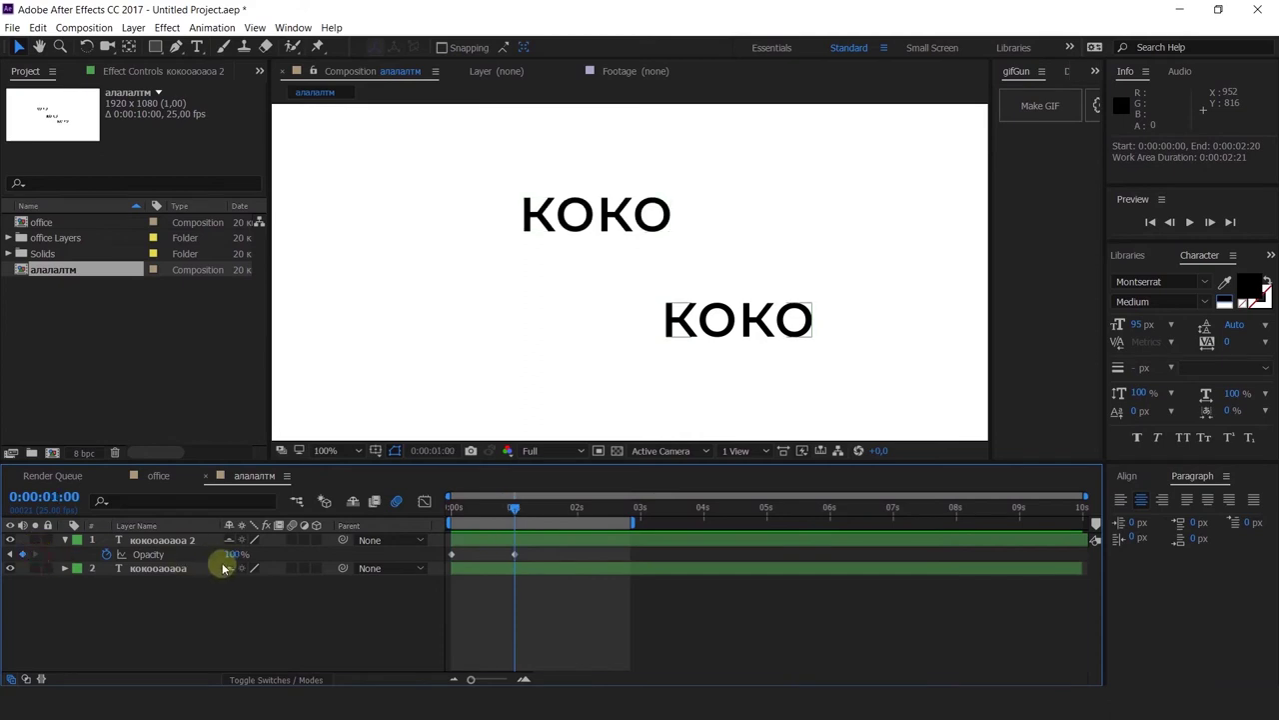
drag(228, 556, 126, 566)
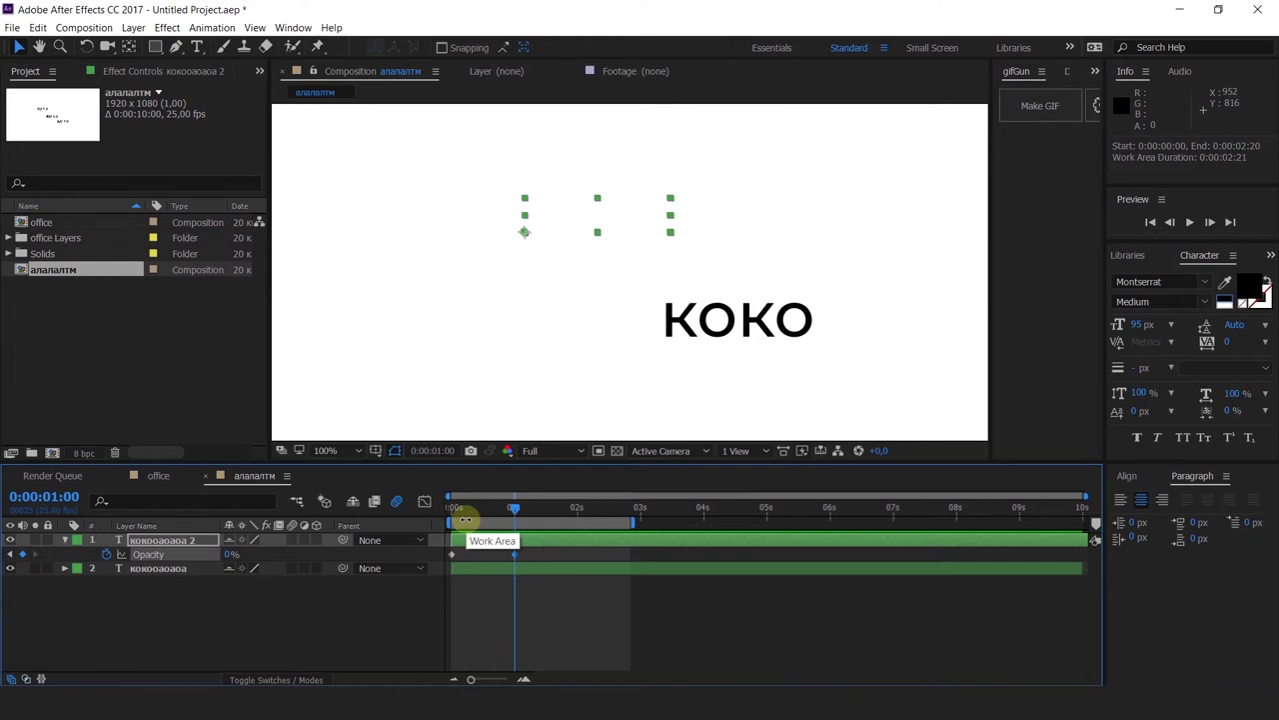
Step: Preview the work area, return the current time to 0:00:00:00, and preview it again
key(space)
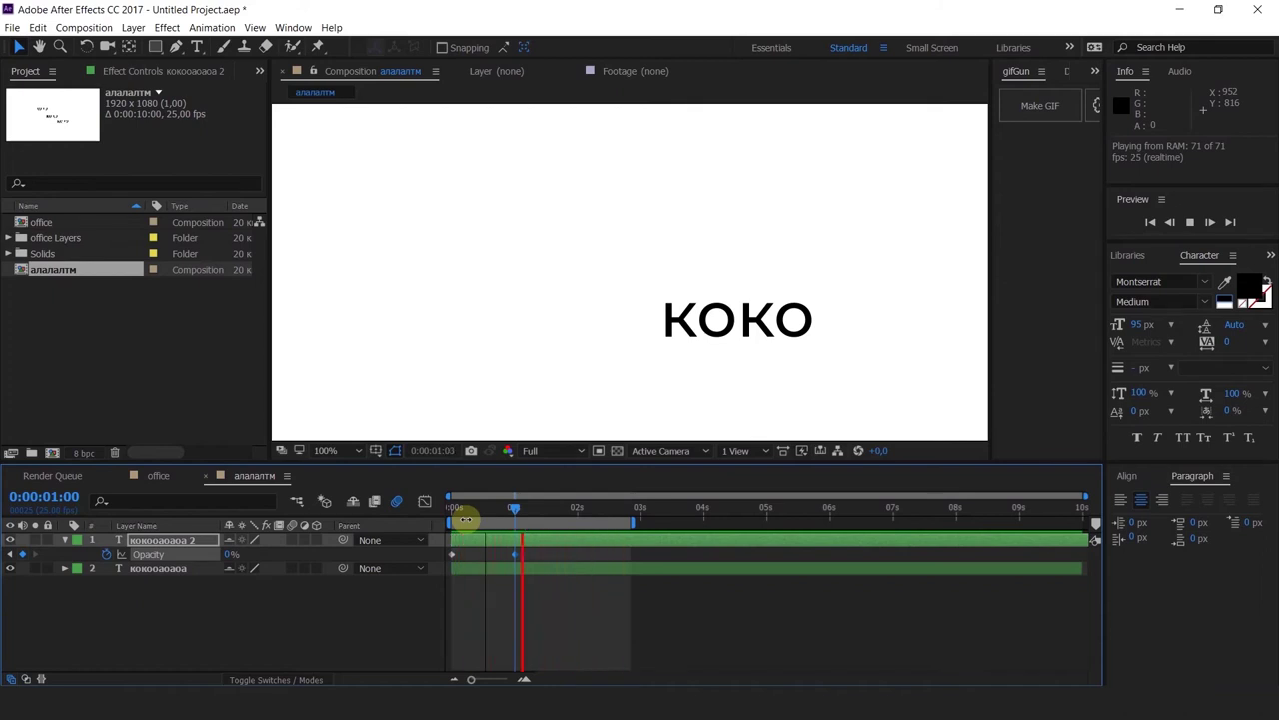
drag(515, 508, 433, 513)
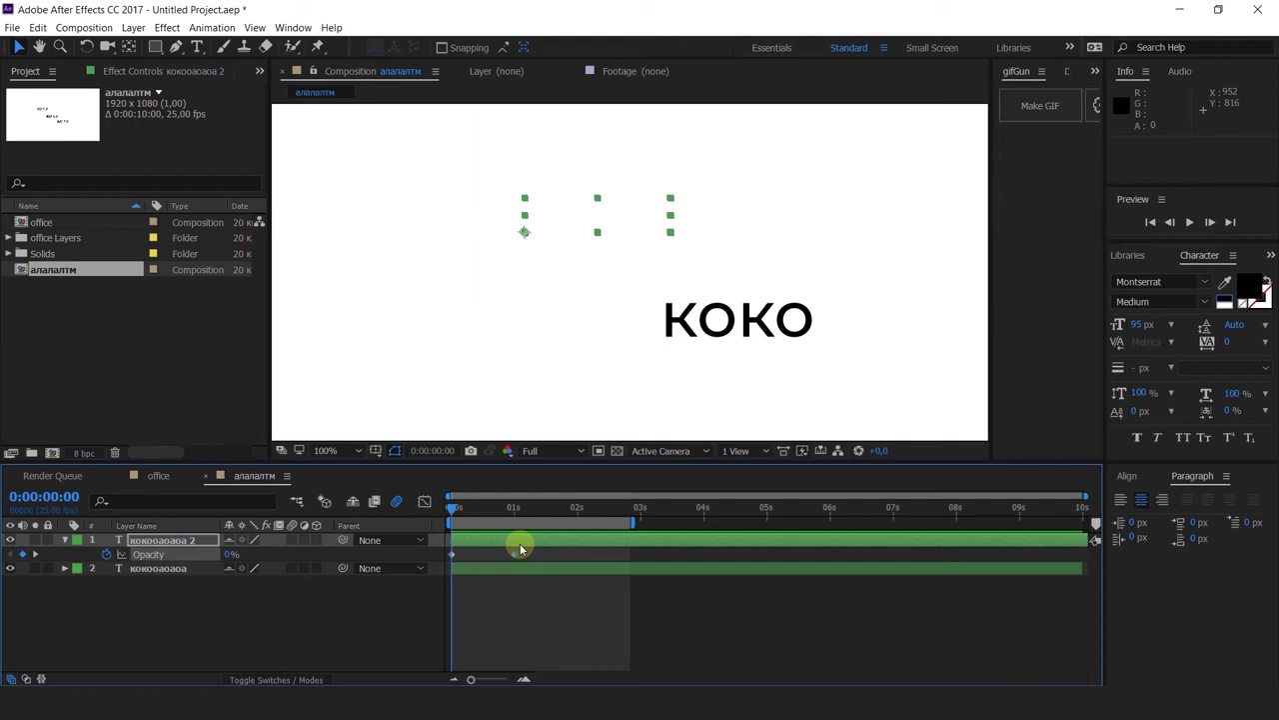
key(space)
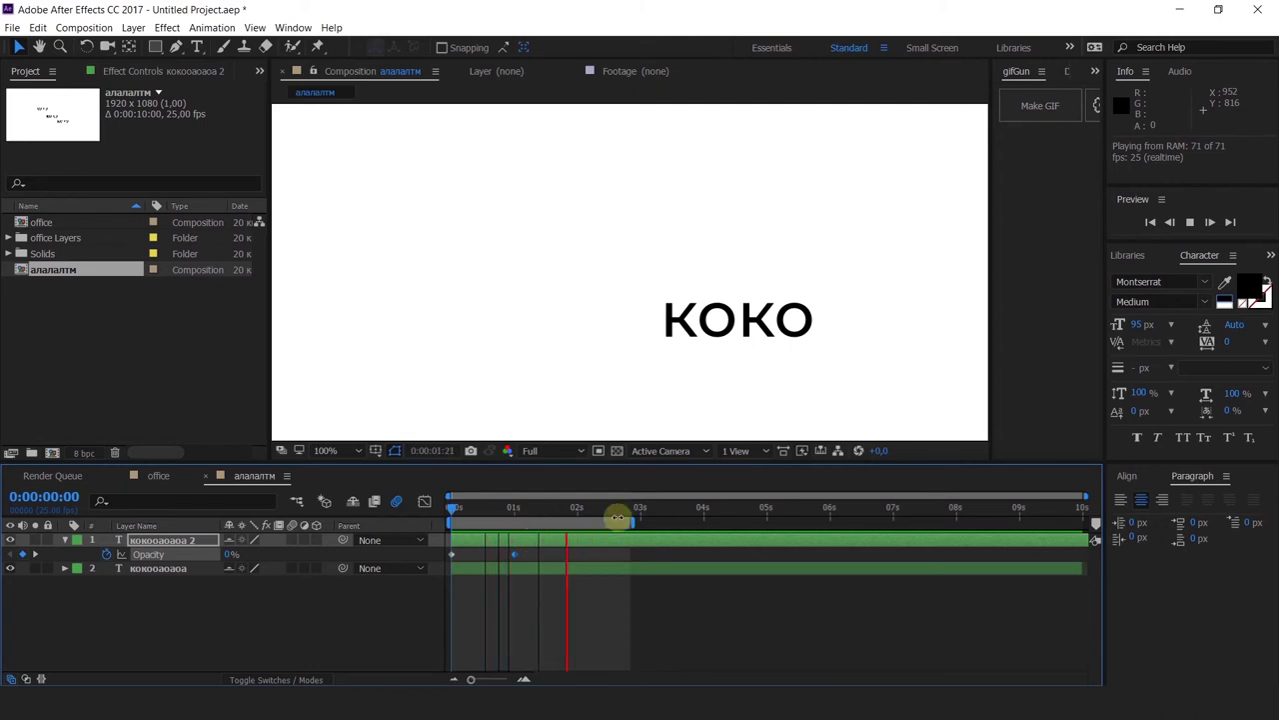
Step: Set the work area to end at 0:00:02:00 and preview it from the composition's start
drag(627, 517, 577, 516)
key(Home)
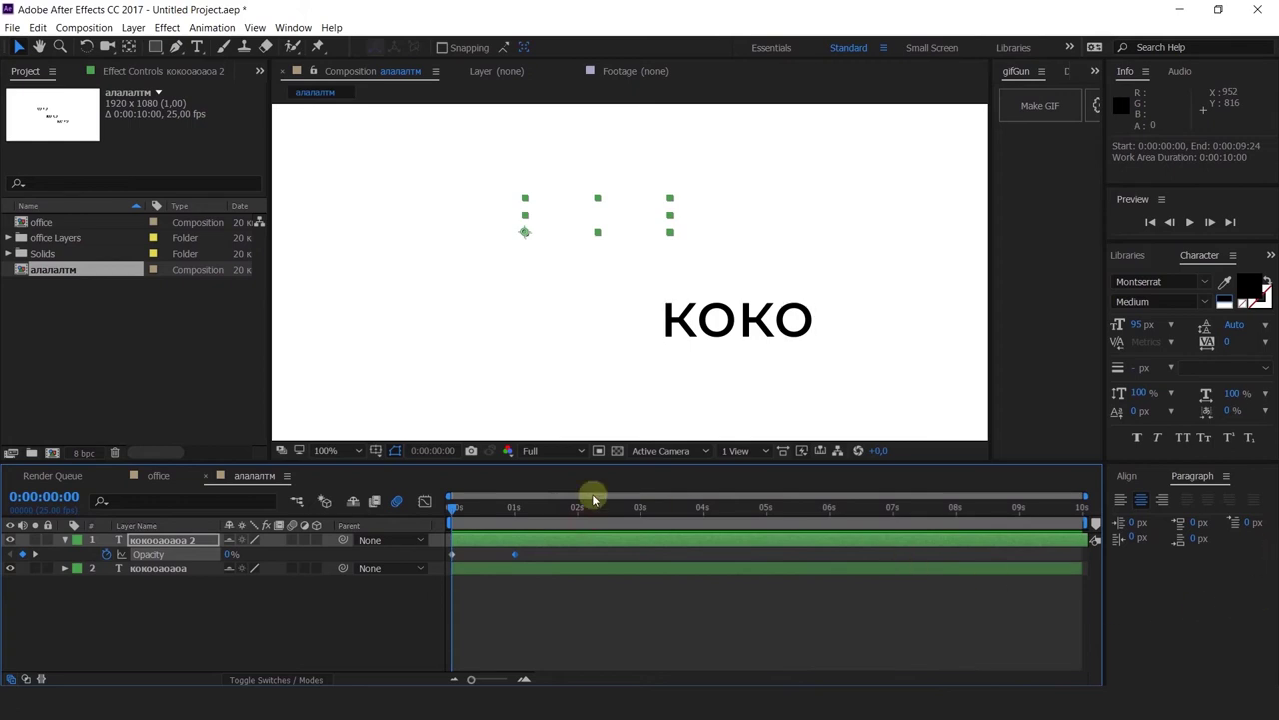
drag(522, 512, 578, 524)
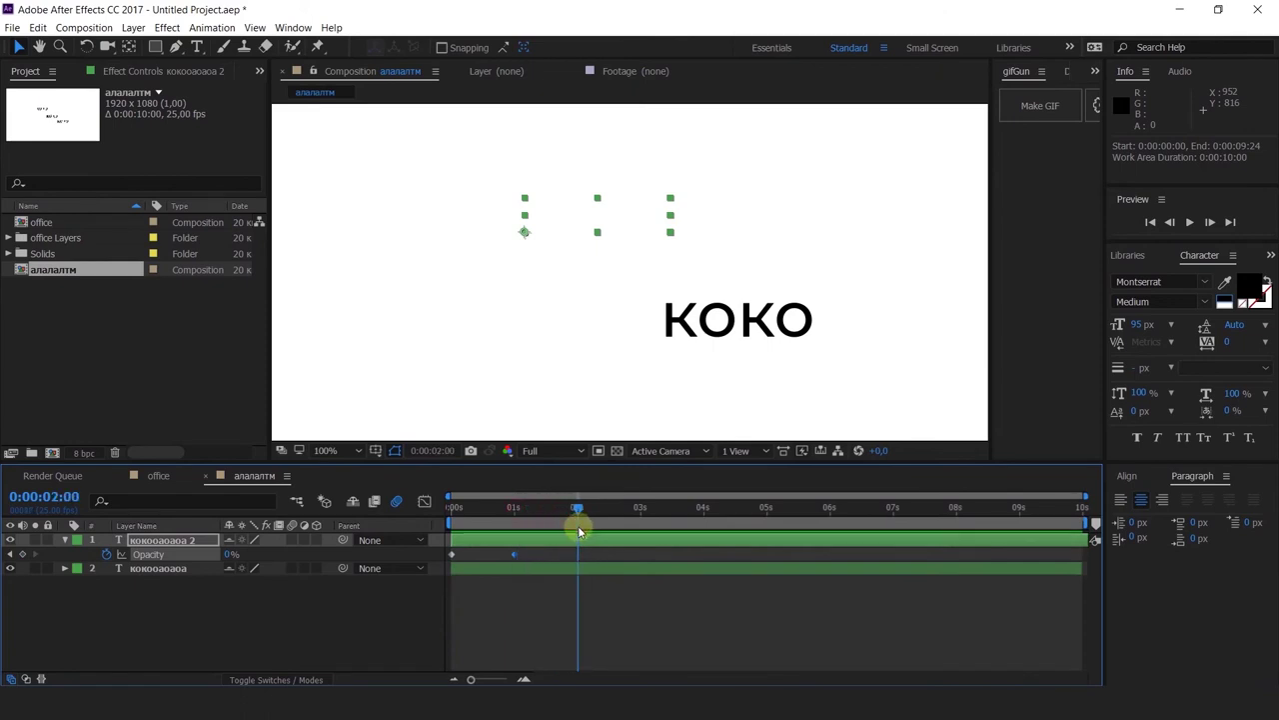
key(n)
key(Home)
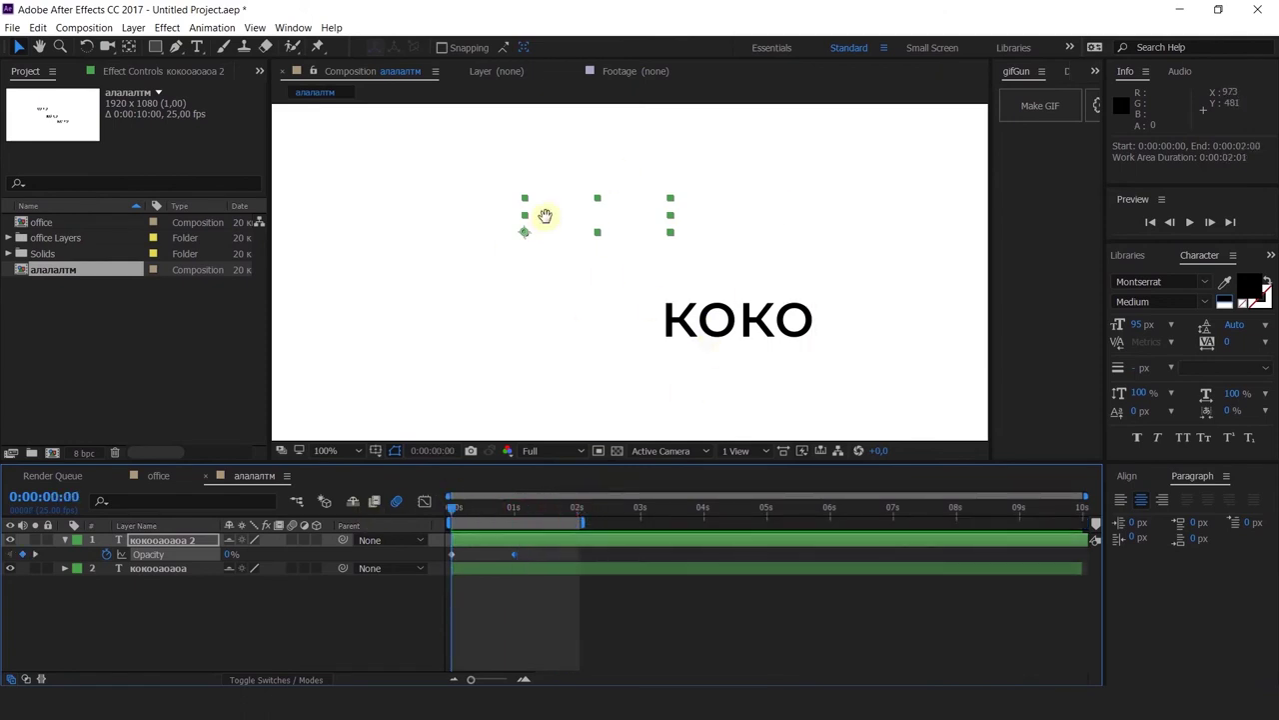
key(space)
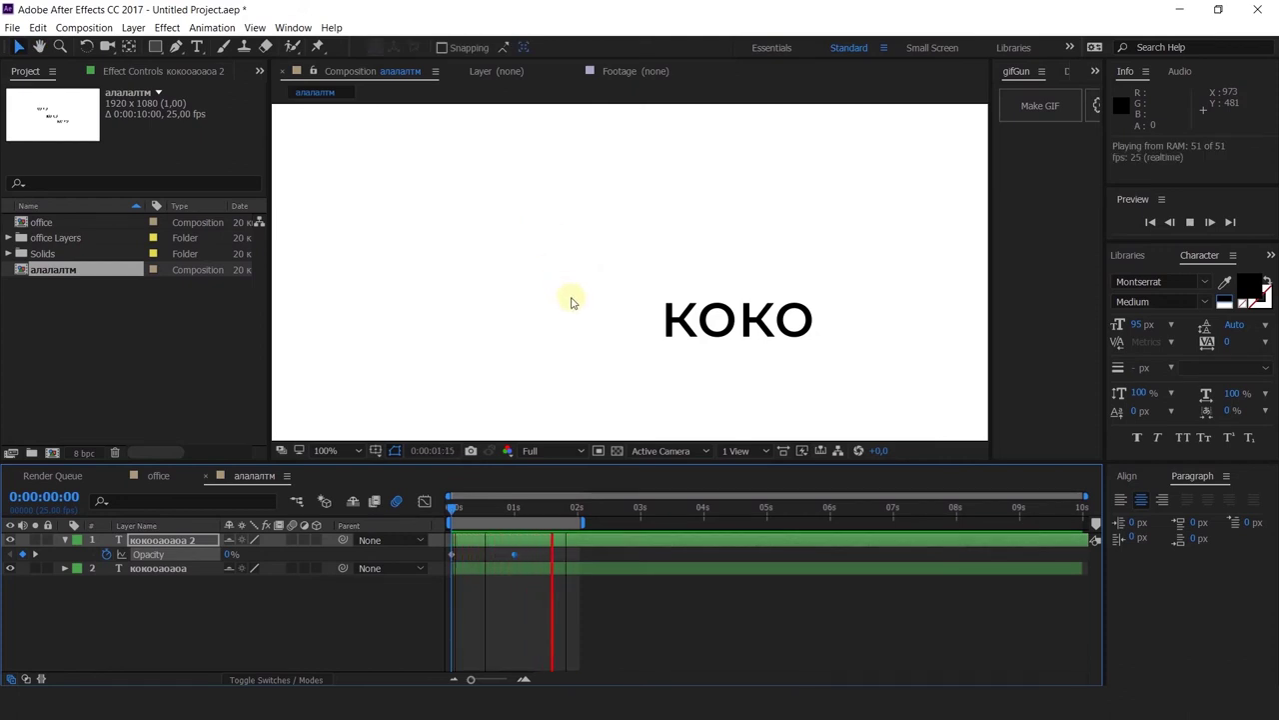
click(496, 511)
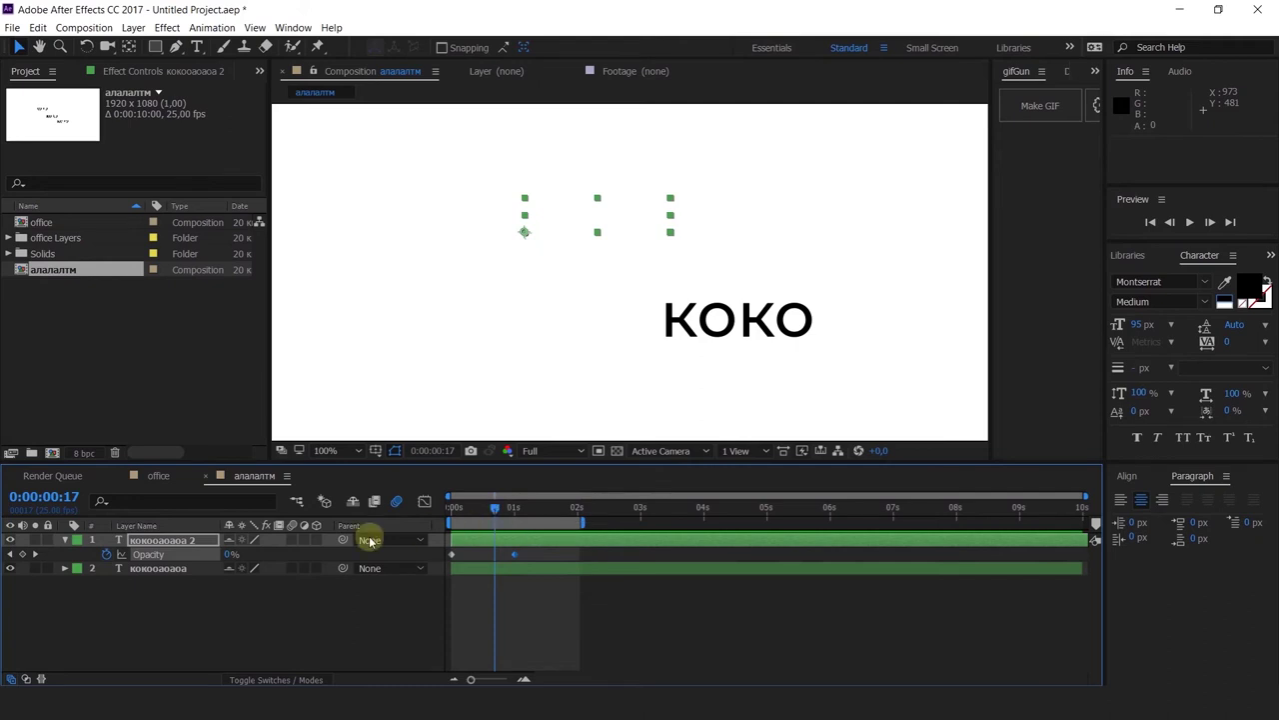
Step: Switch back and forth between the office and алалалтм timelines, and select the алалалтм composition in the project
click(160, 476)
click(243, 476)
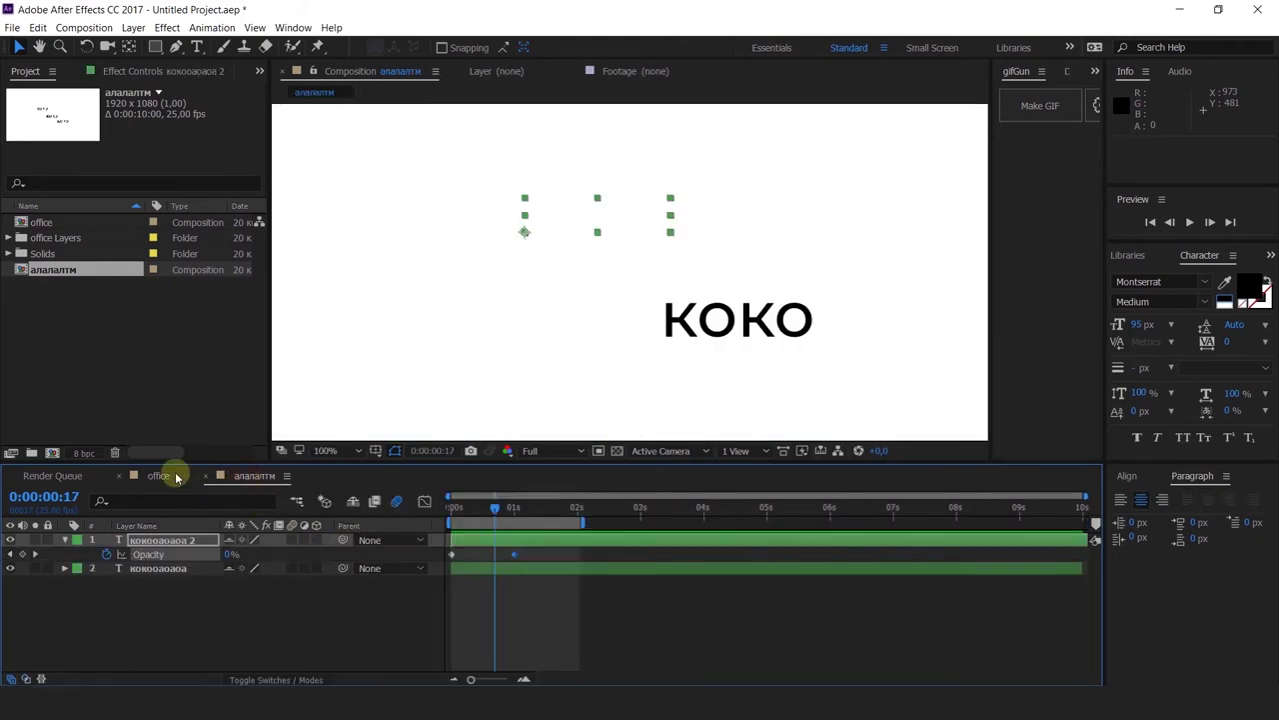
click(162, 476)
click(245, 477)
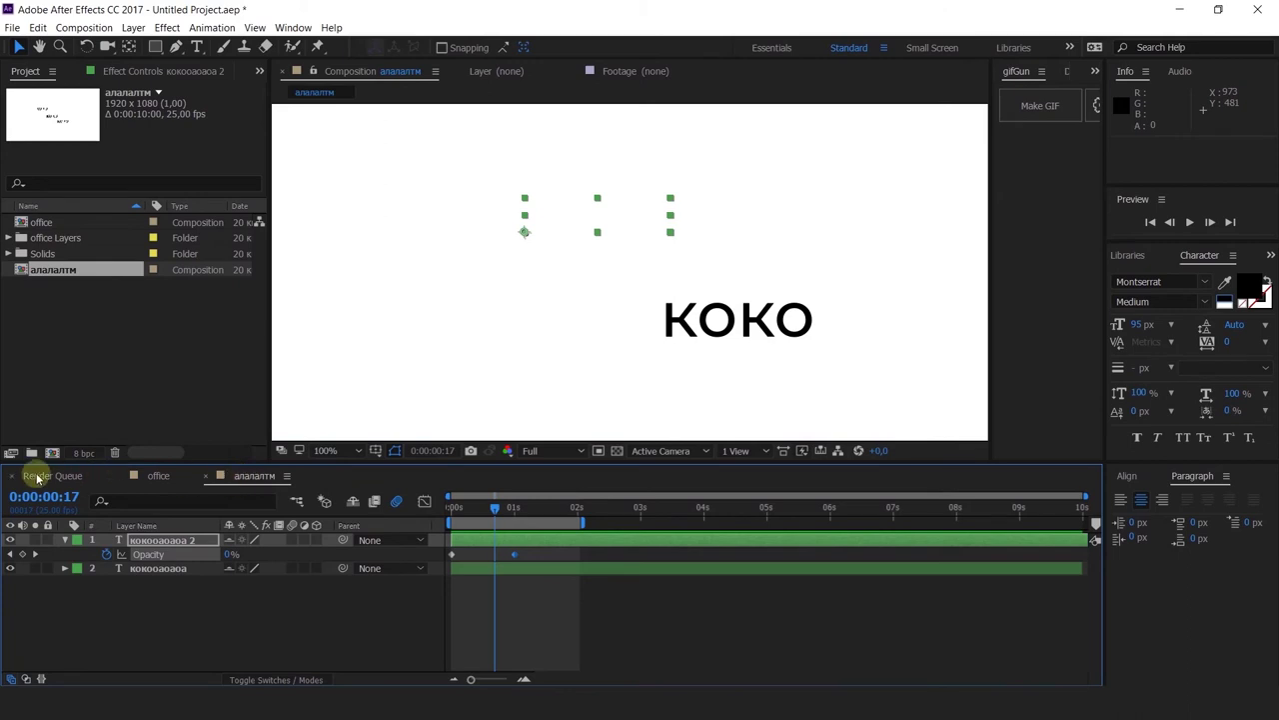
click(110, 313)
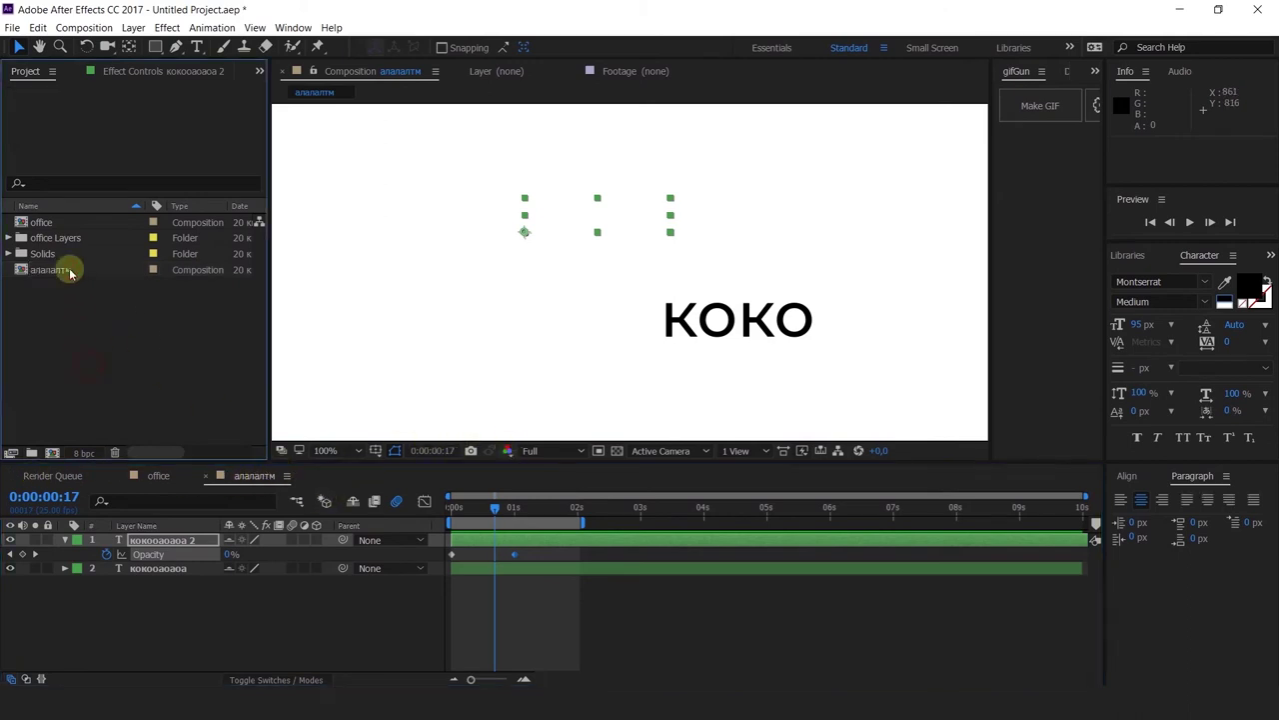
click(40, 270)
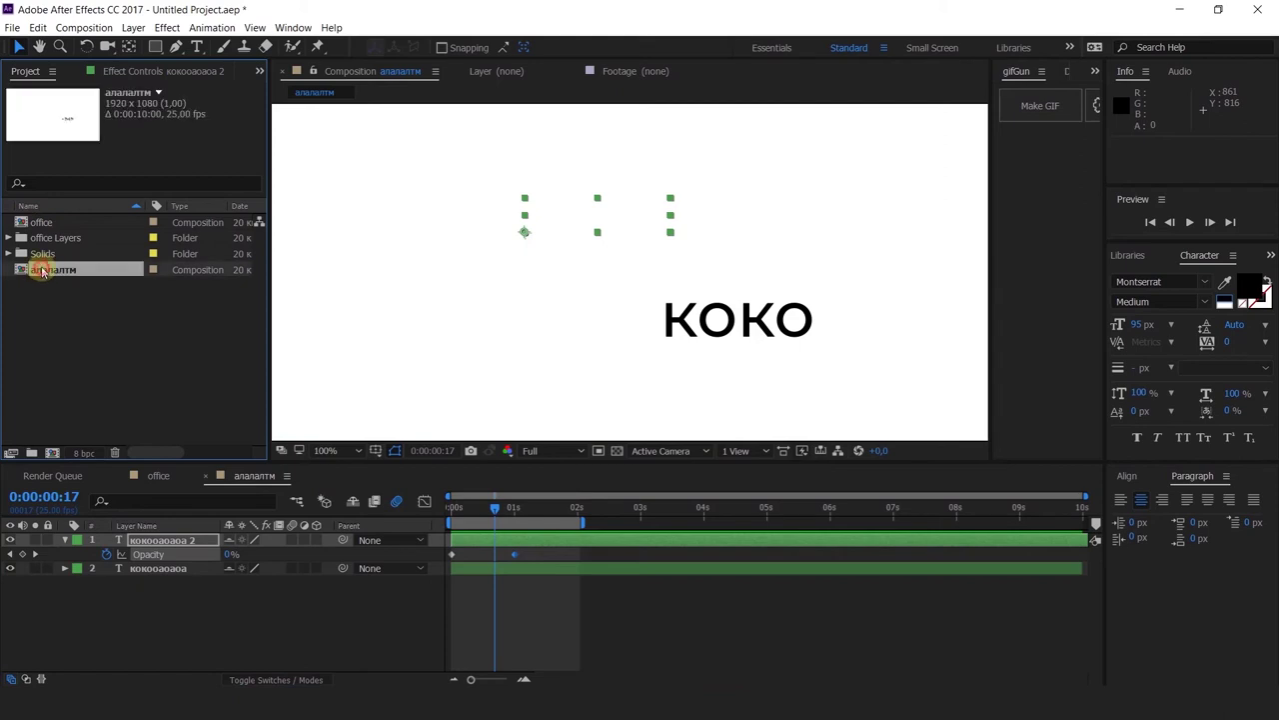
Step: From the office timeline, create composition Comp 1 with the HDTV 1080 25 preset and a duration of 0:00:10:00
click(158, 477)
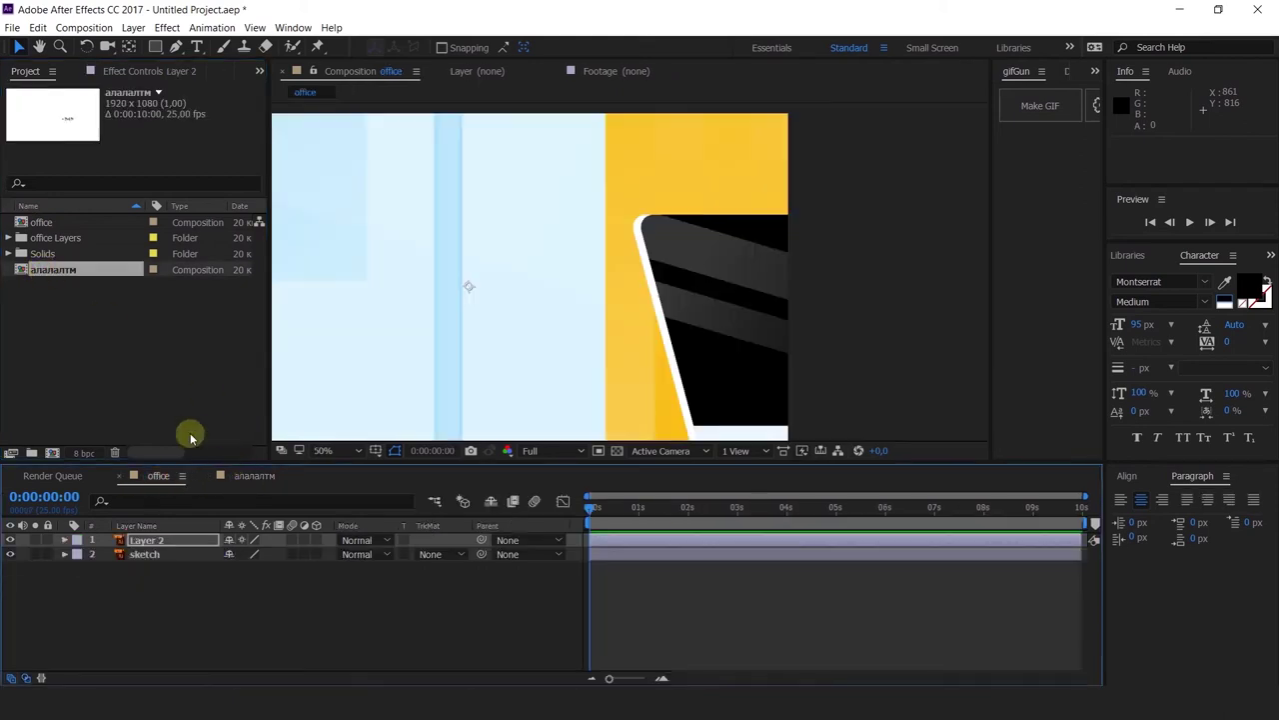
key(ctrl+n)
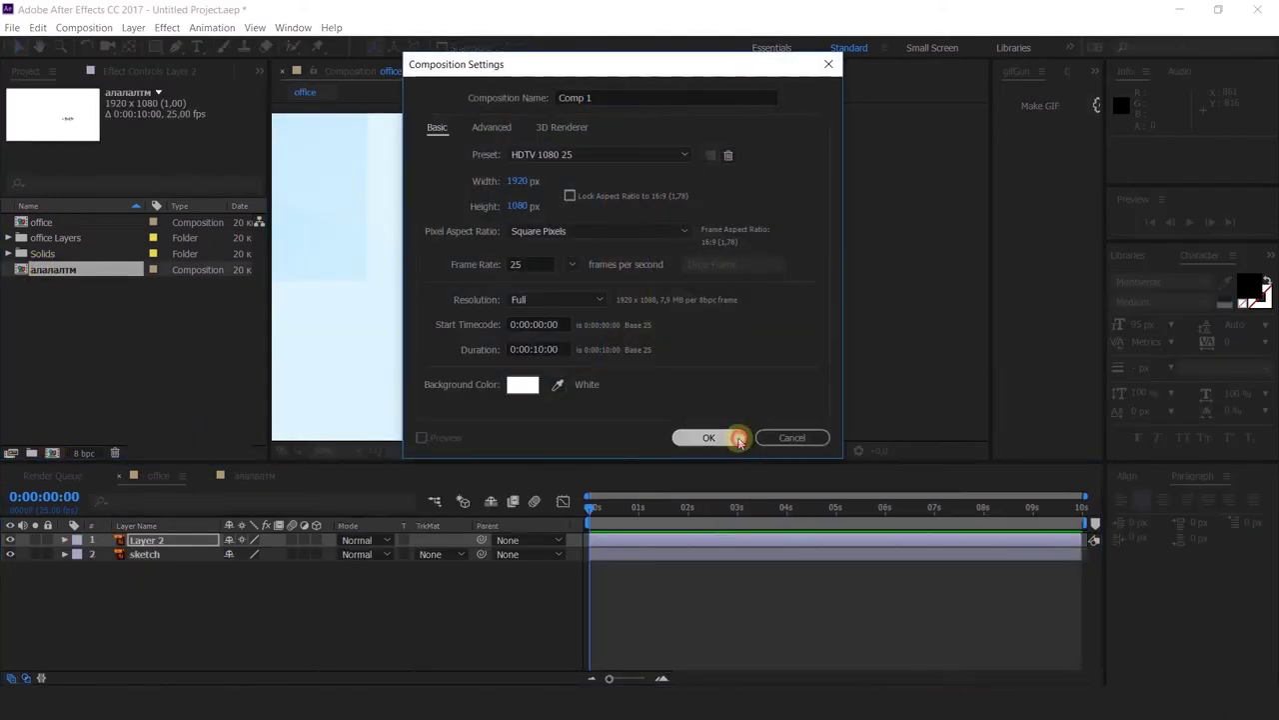
click(725, 437)
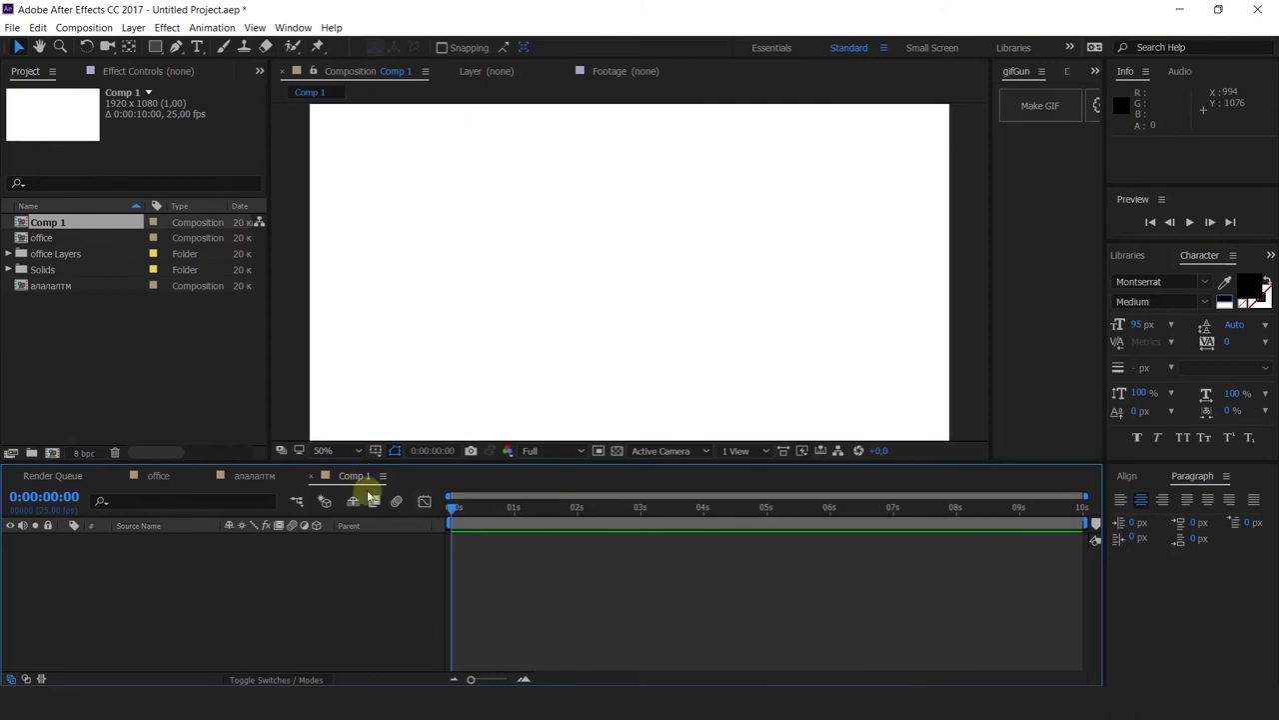
Step: Close the extra composition timelines, Comp 1 and office, leaving only алалалтм open
click(314, 476)
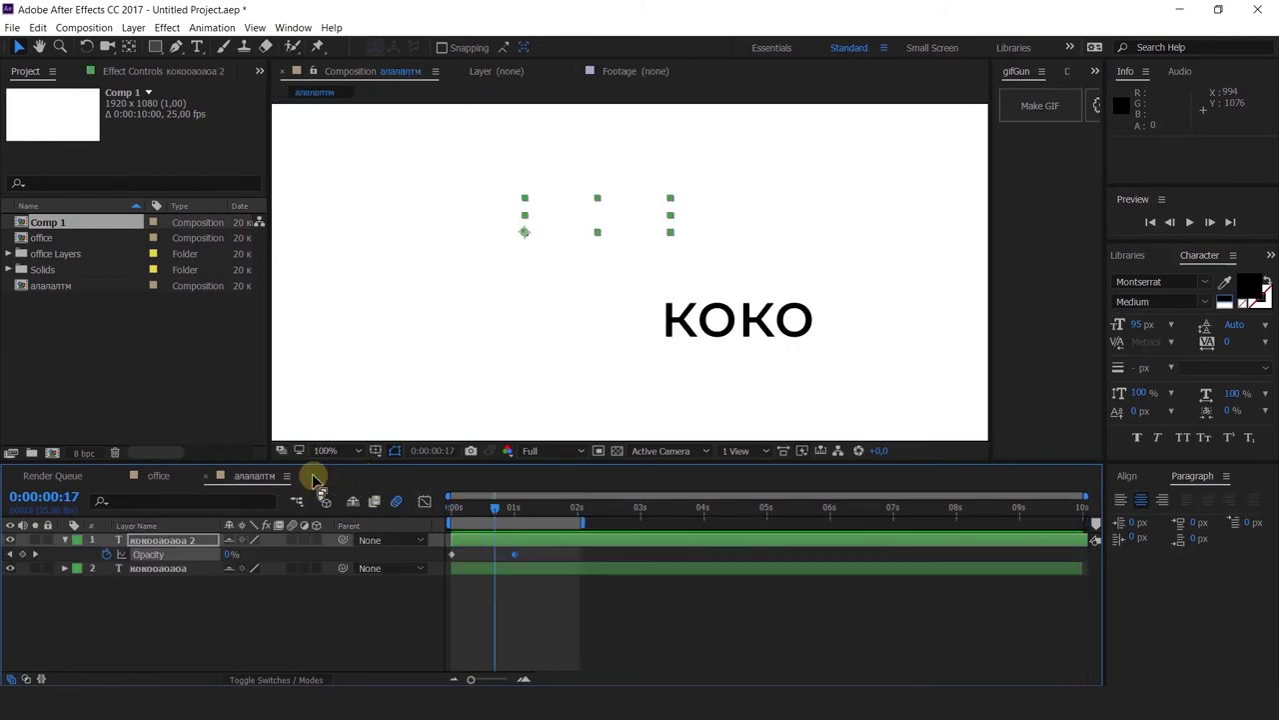
click(206, 476)
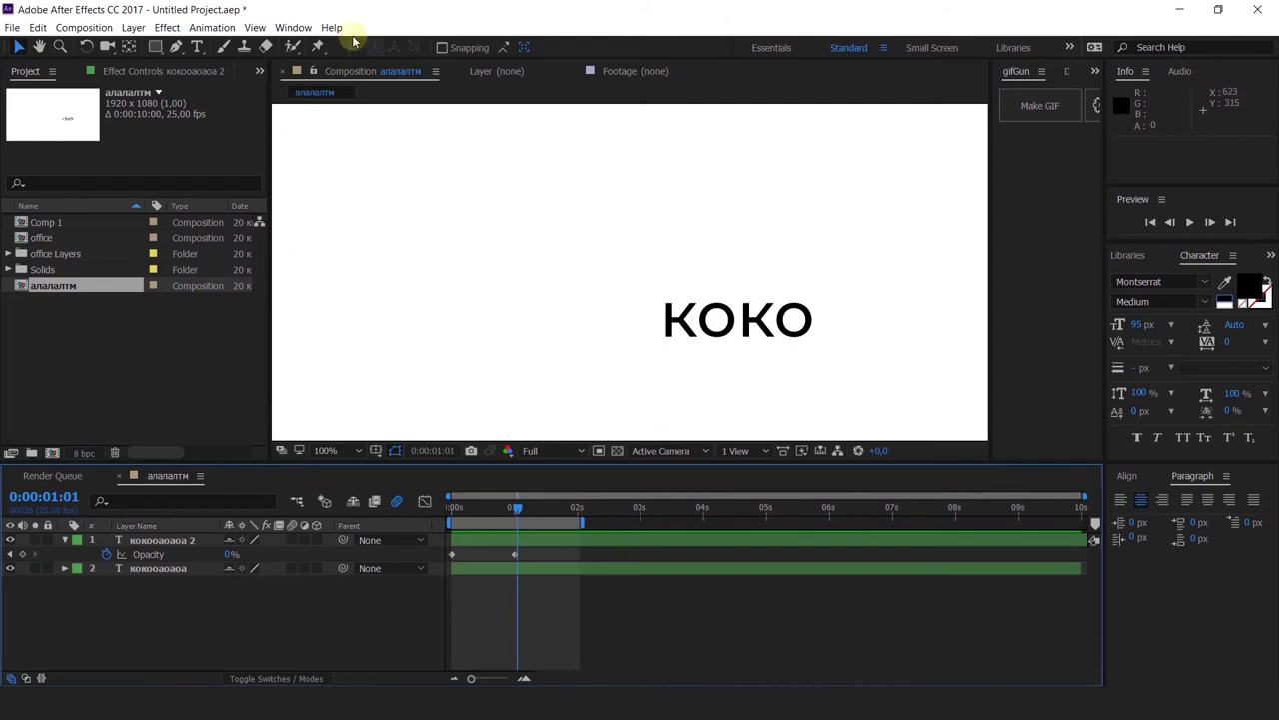
Step: Look through the empty Layer and Footage viewers and compare them with the алалалтм composition view
click(499, 70)
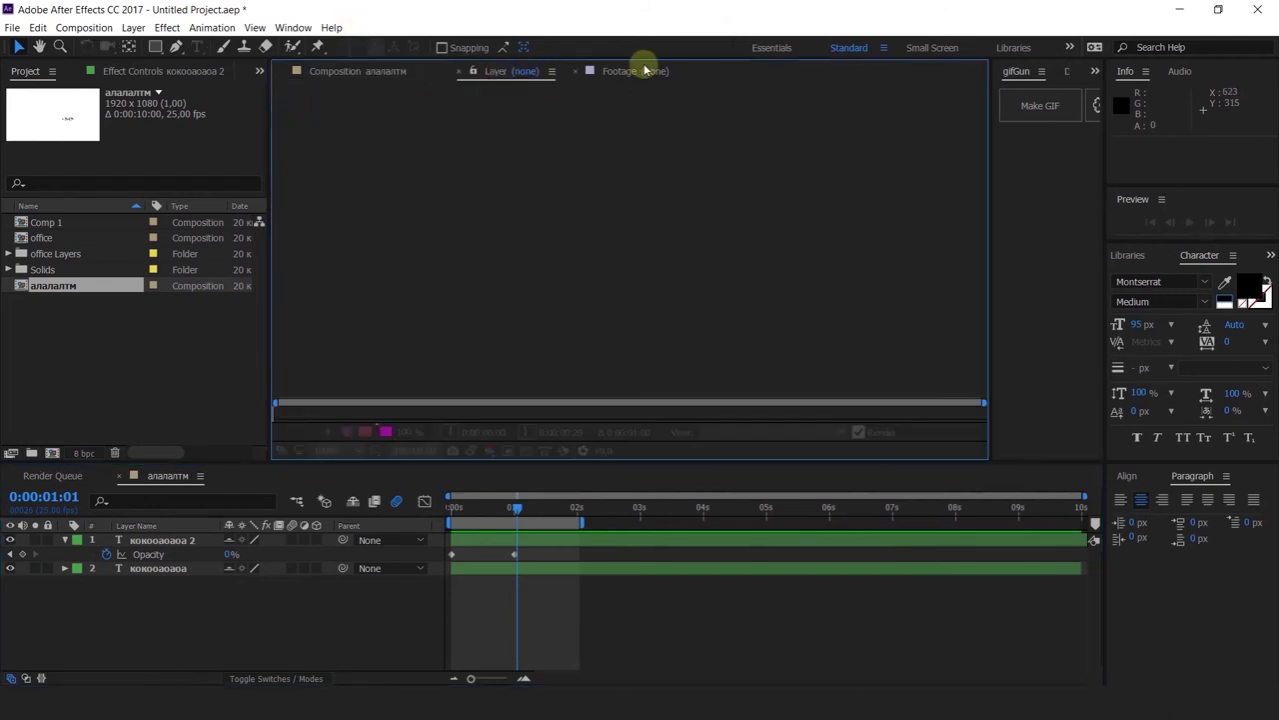
click(641, 71)
click(397, 71)
click(493, 72)
Step: Show the Footage viewer and load Layer 2/office.ai from the office Layers folder into it
click(632, 72)
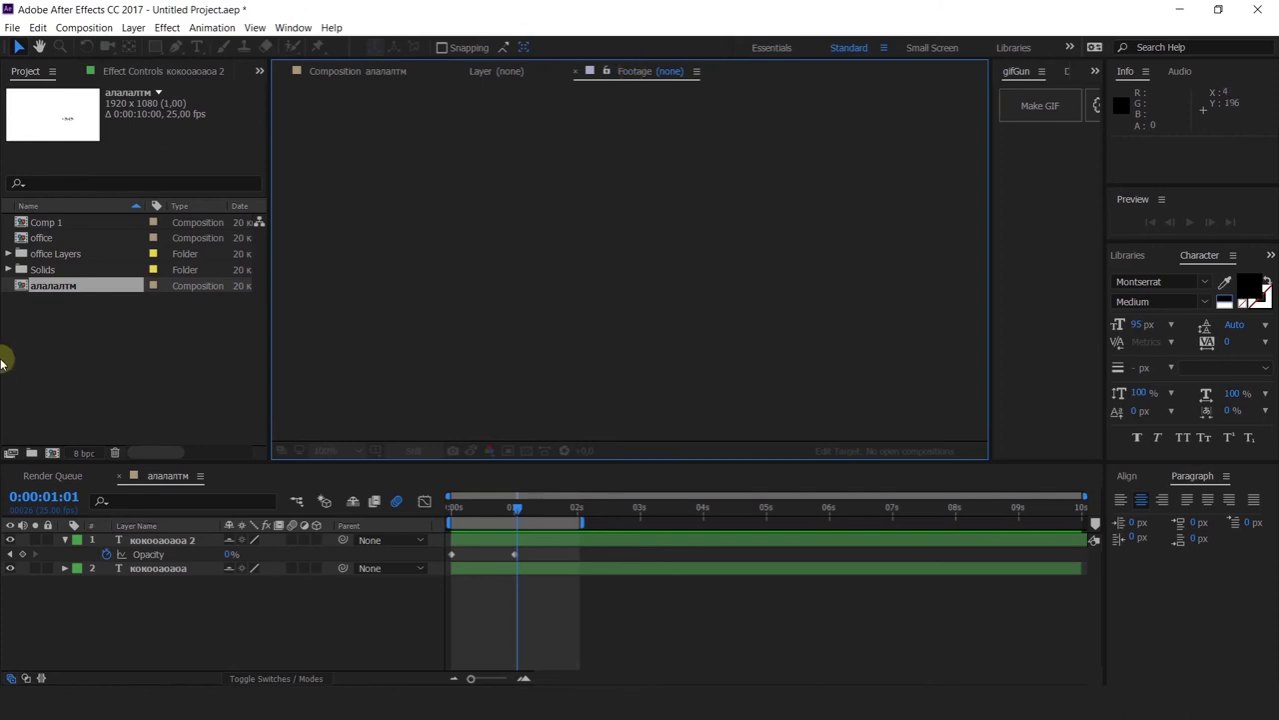
click(7, 255)
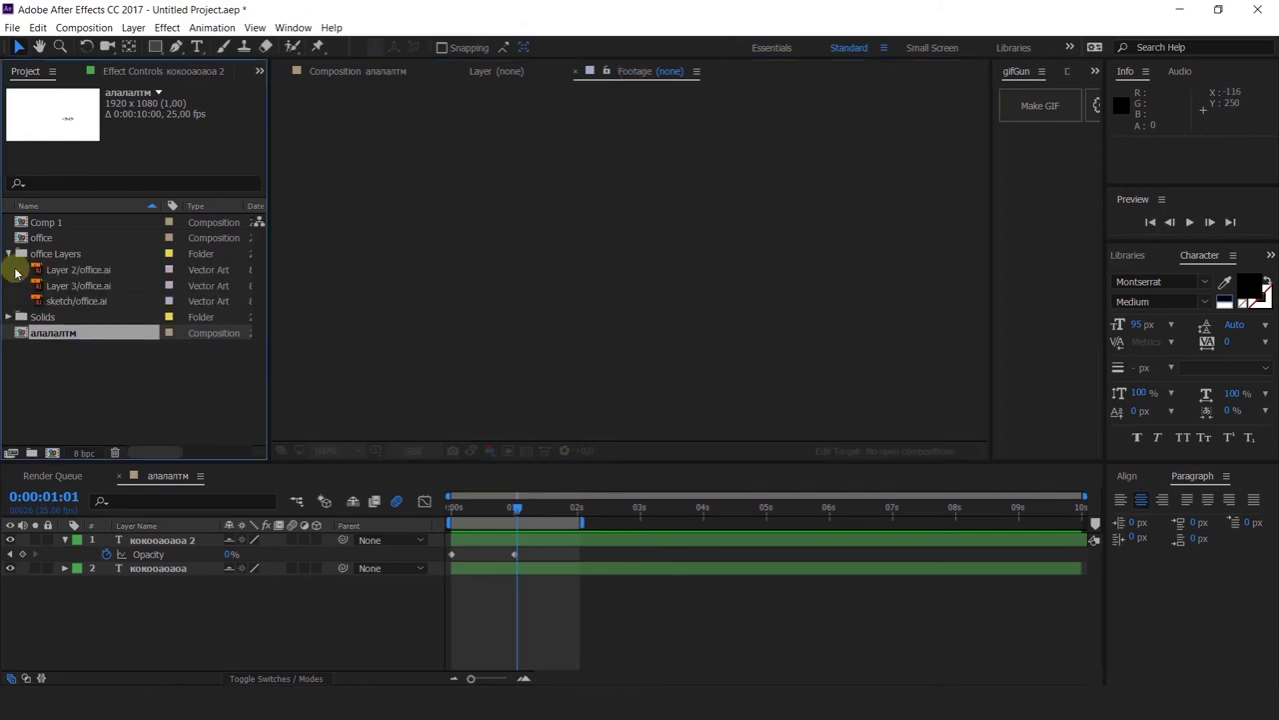
double_click(74, 270)
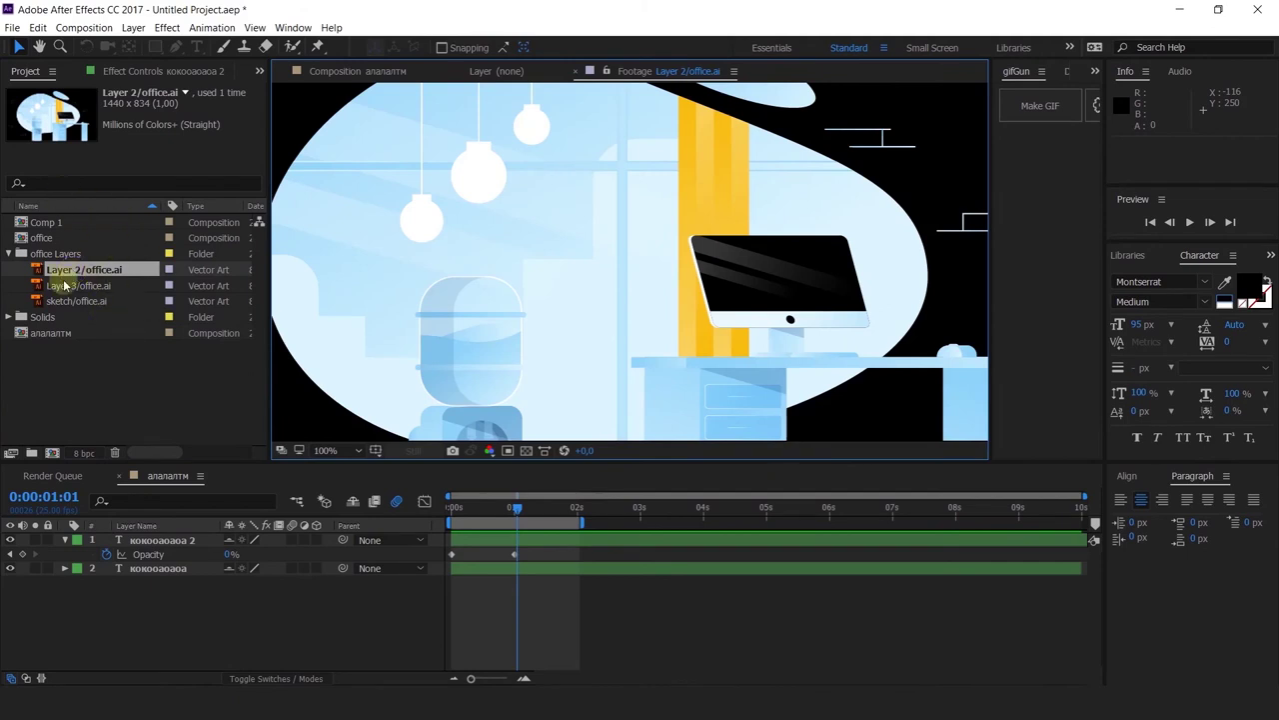
Step: Try to open the text layers кокооаоаоа and кокооаоаоа 2 in the Layer viewer, and return to the composition view
click(487, 71)
double_click(160, 567)
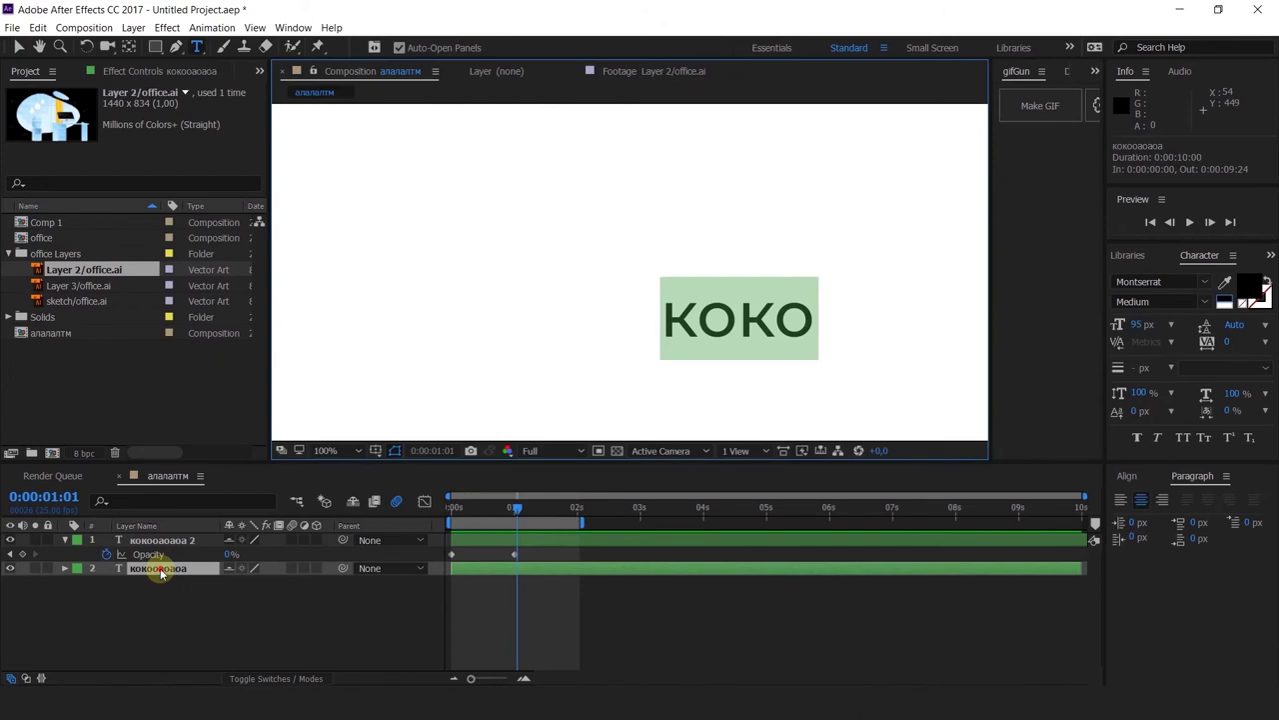
key(Escape)
double_click(157, 539)
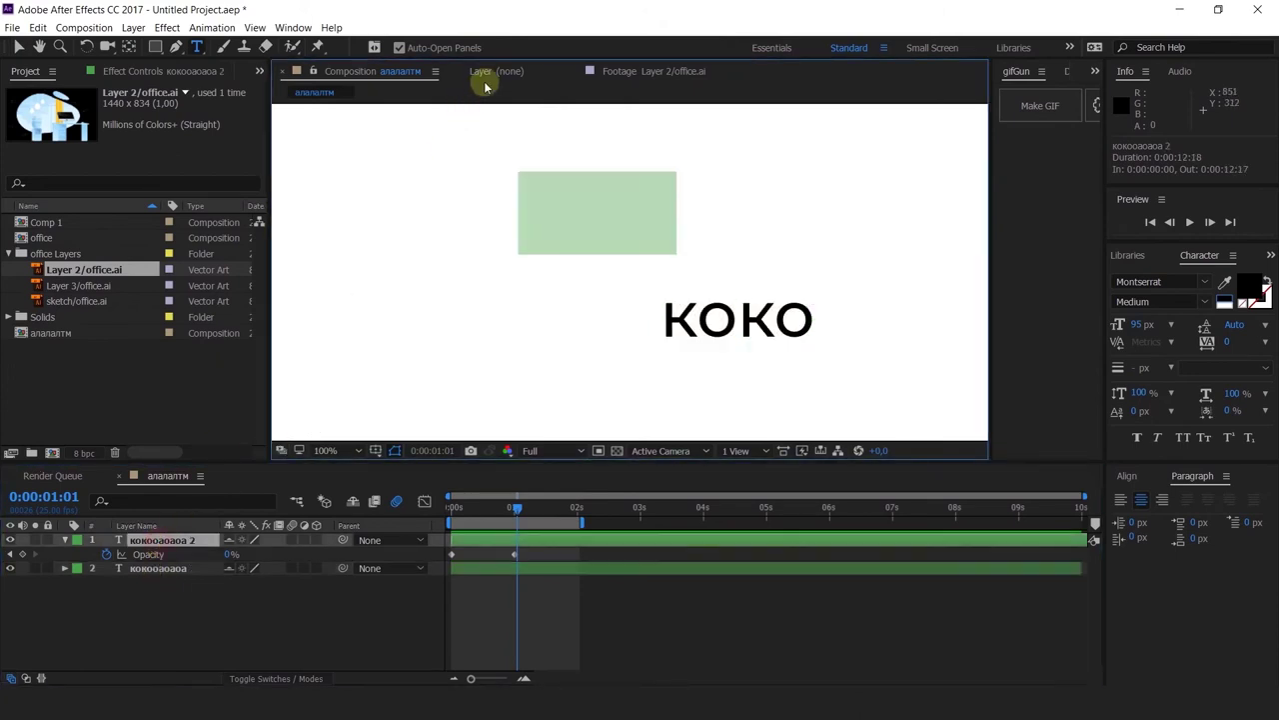
click(486, 71)
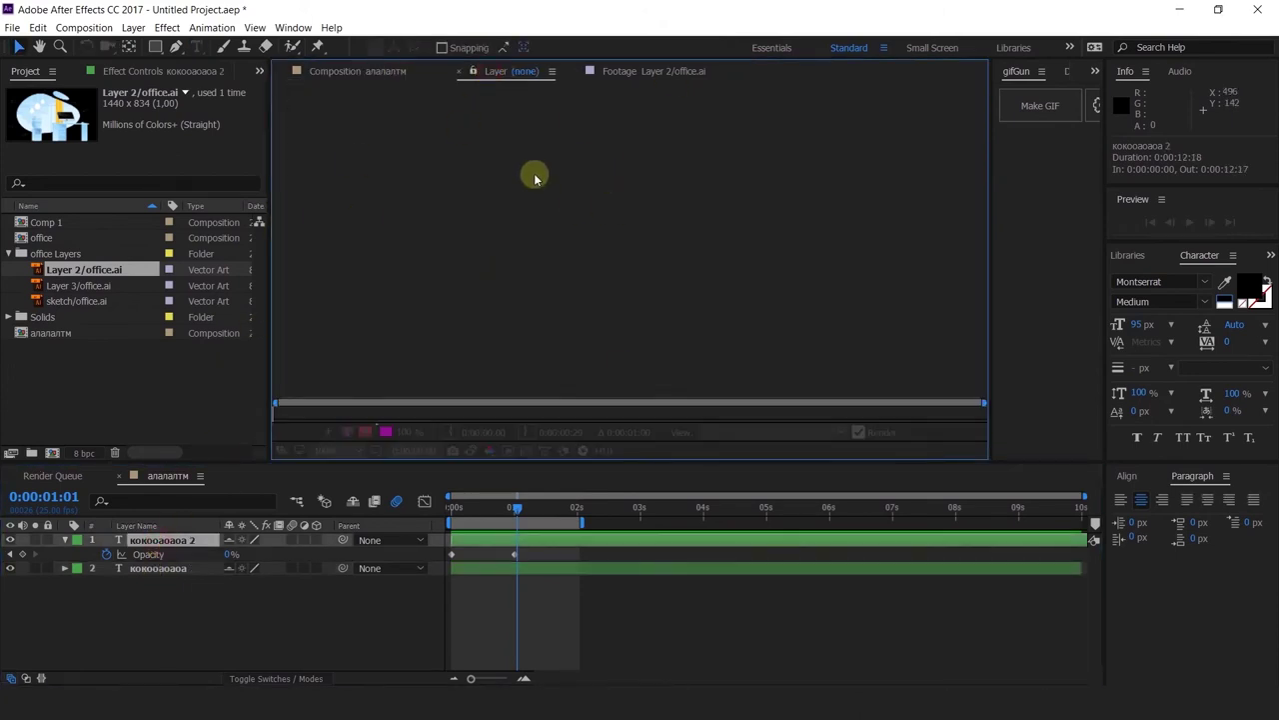
click(354, 72)
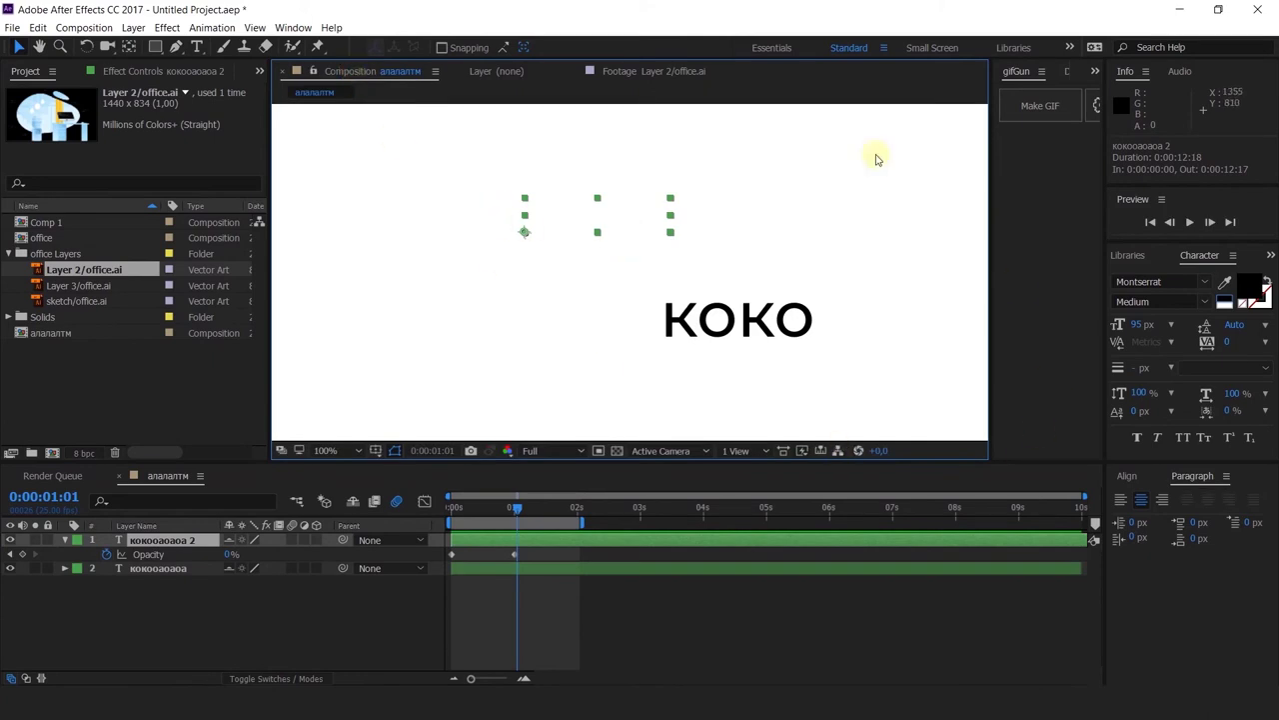
Step: Check the Layer 2/office.ai artwork in the Footage viewer again and go back to the алалалтм composition view
click(650, 72)
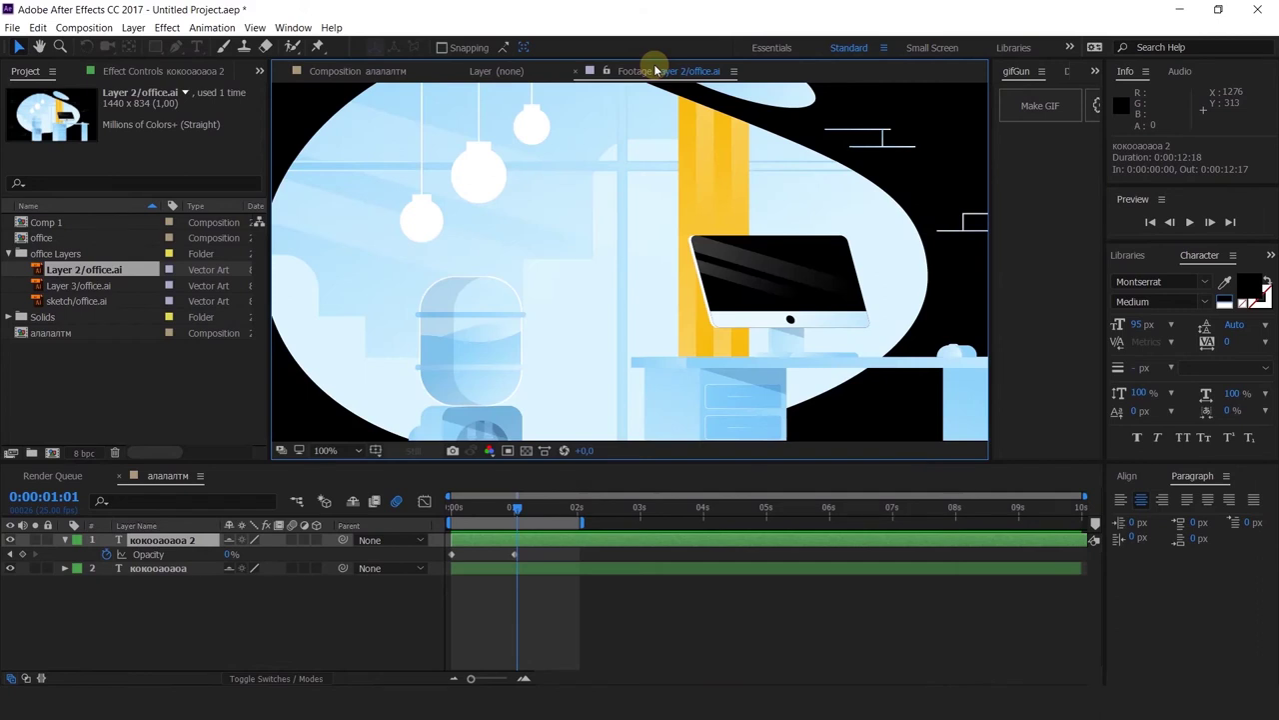
drag(655, 70, 520, 75)
click(372, 72)
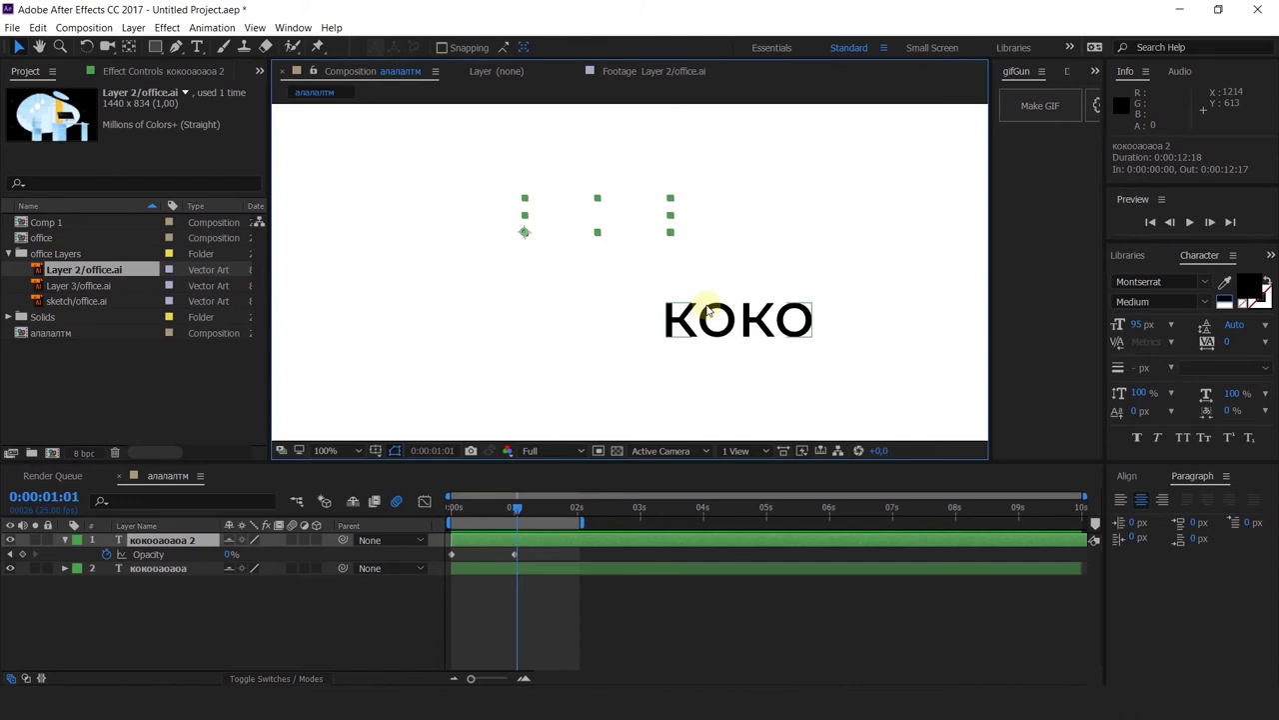
Step: Set the composition view's magnification to Fit and adjust the height boundary between viewer and timeline
click(352, 451)
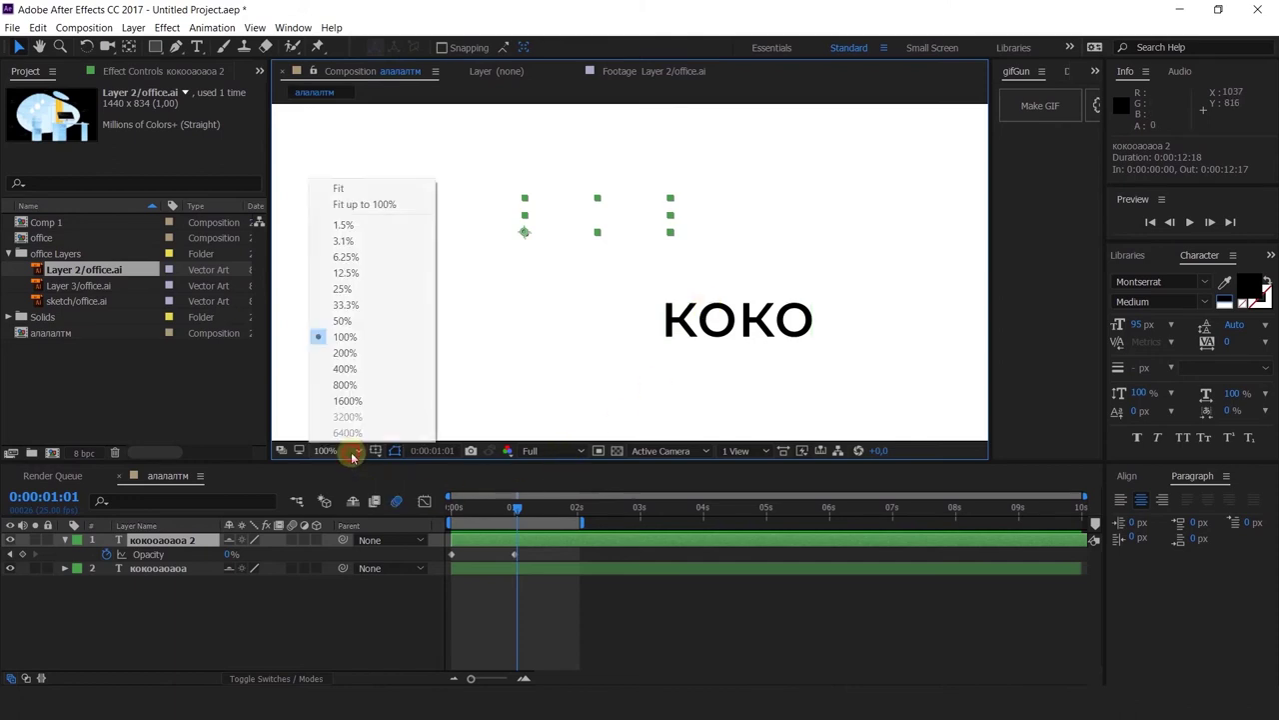
click(341, 189)
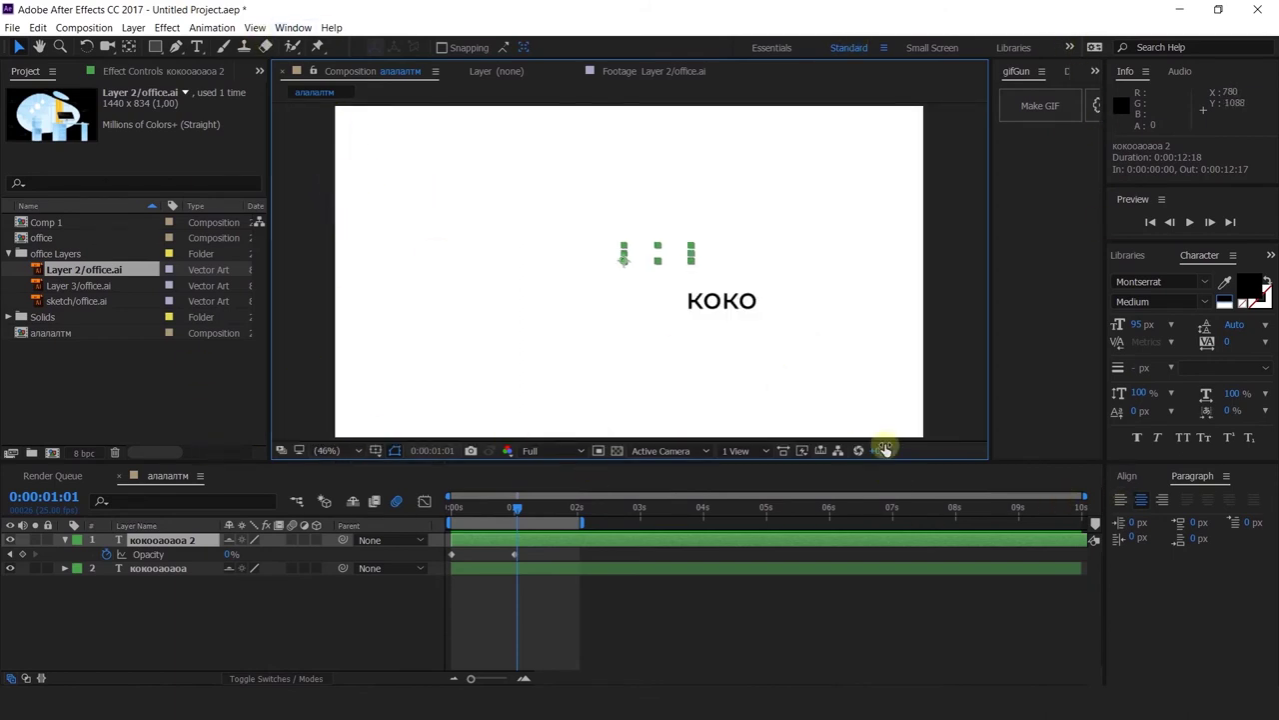
drag(700, 466, 731, 466)
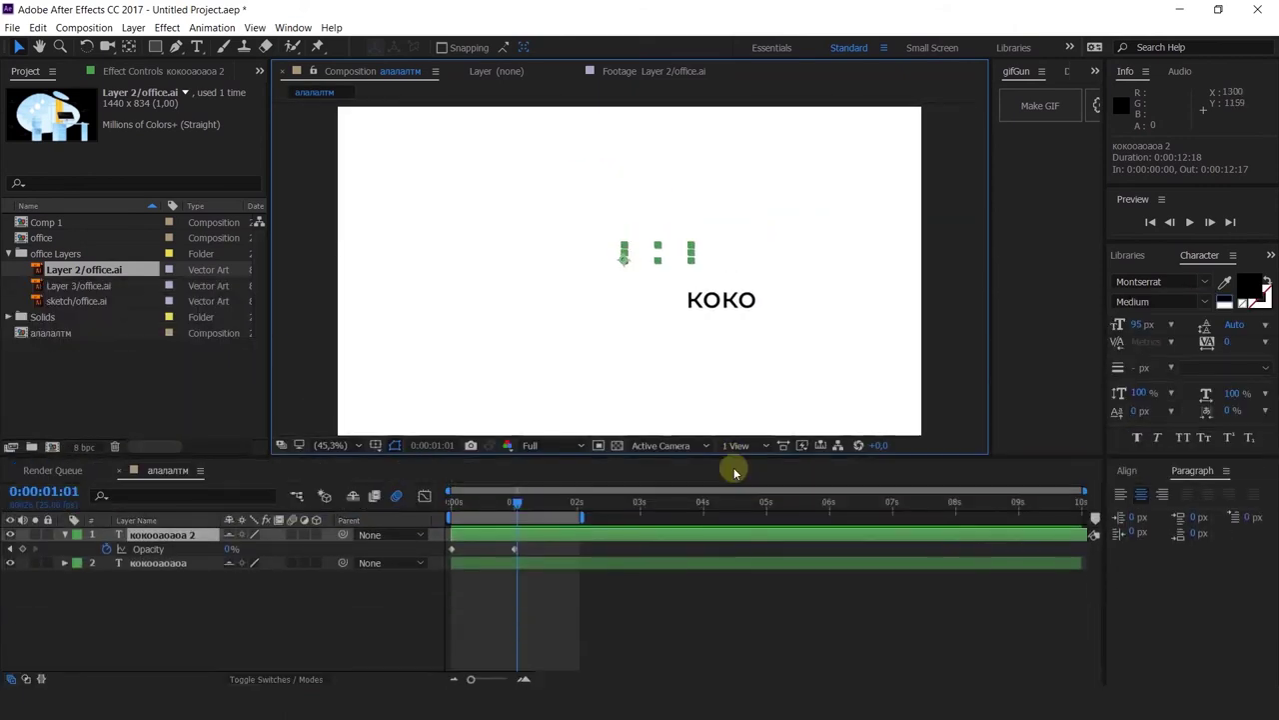
Step: Try the composition view at 3.1%, 400% and 6.25% magnification
click(331, 457)
click(363, 246)
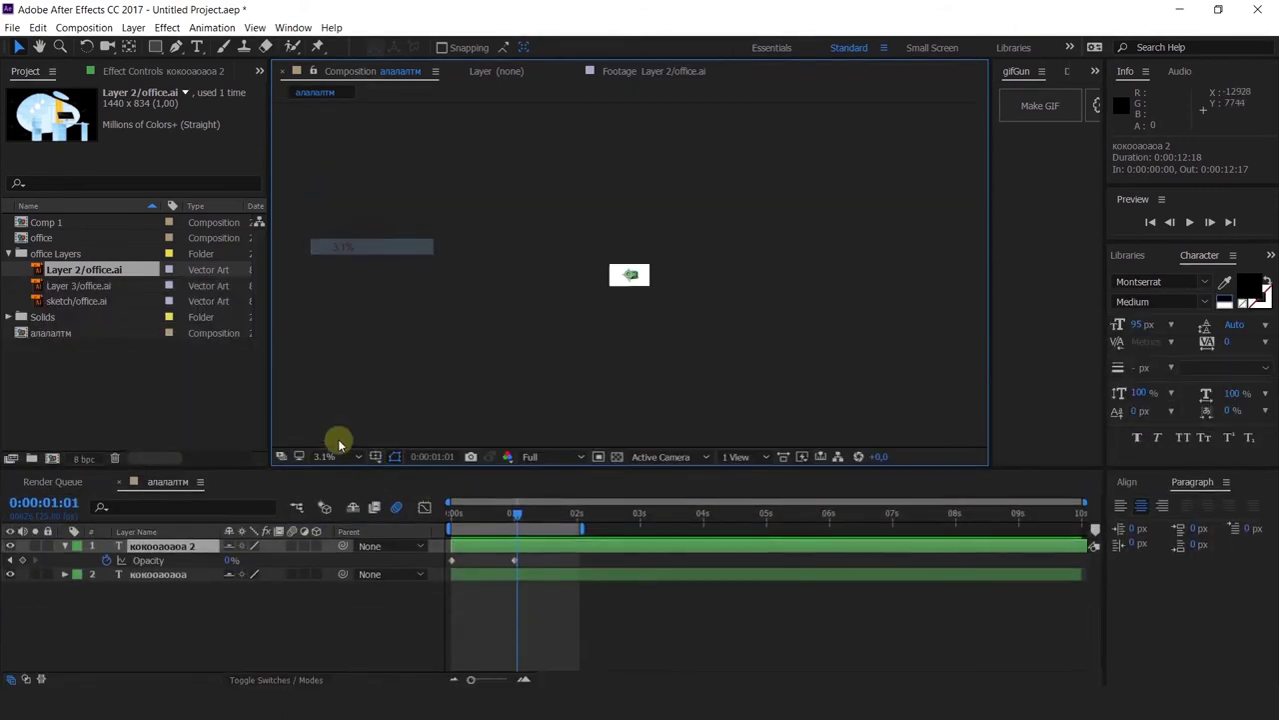
click(333, 456)
click(345, 375)
click(333, 457)
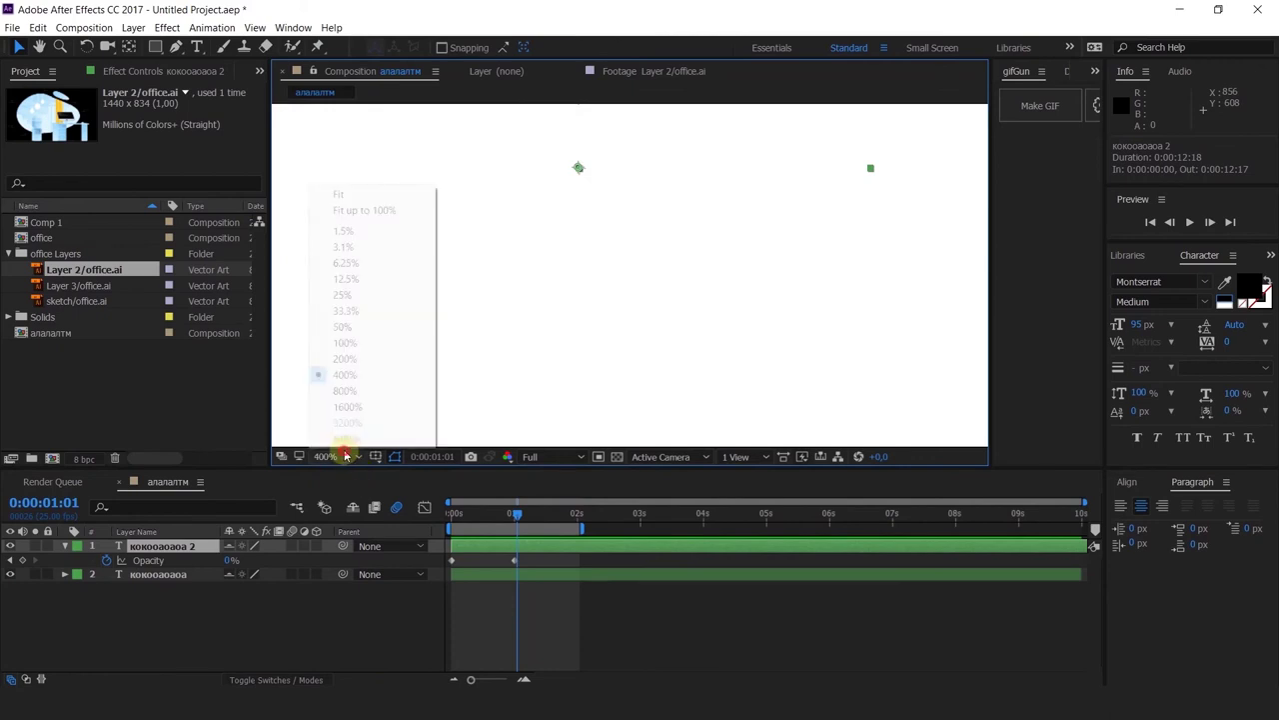
click(368, 263)
Step: Zoom the composition view in and out, settling on 50% magnification
scroll(600, 292, up, 6)
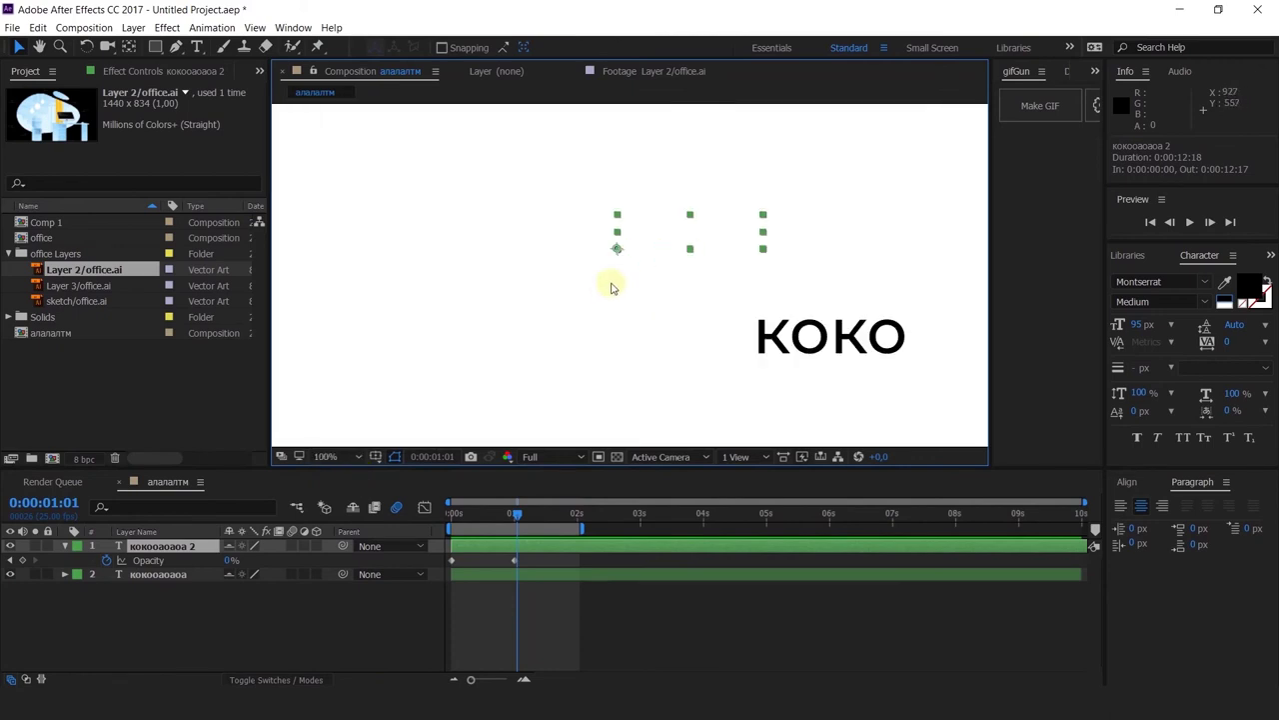
scroll(610, 287, down, 2)
scroll(608, 286, up, 3)
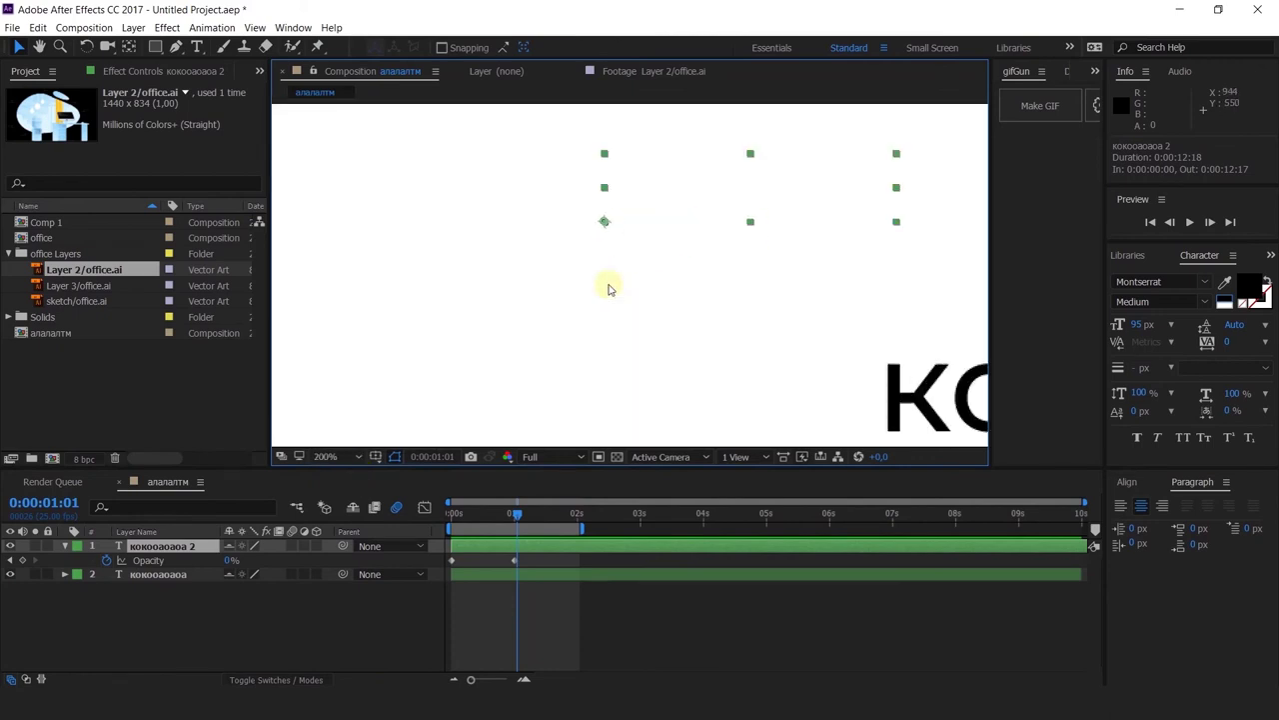
scroll(608, 288, down, 2)
scroll(608, 289, up, 1)
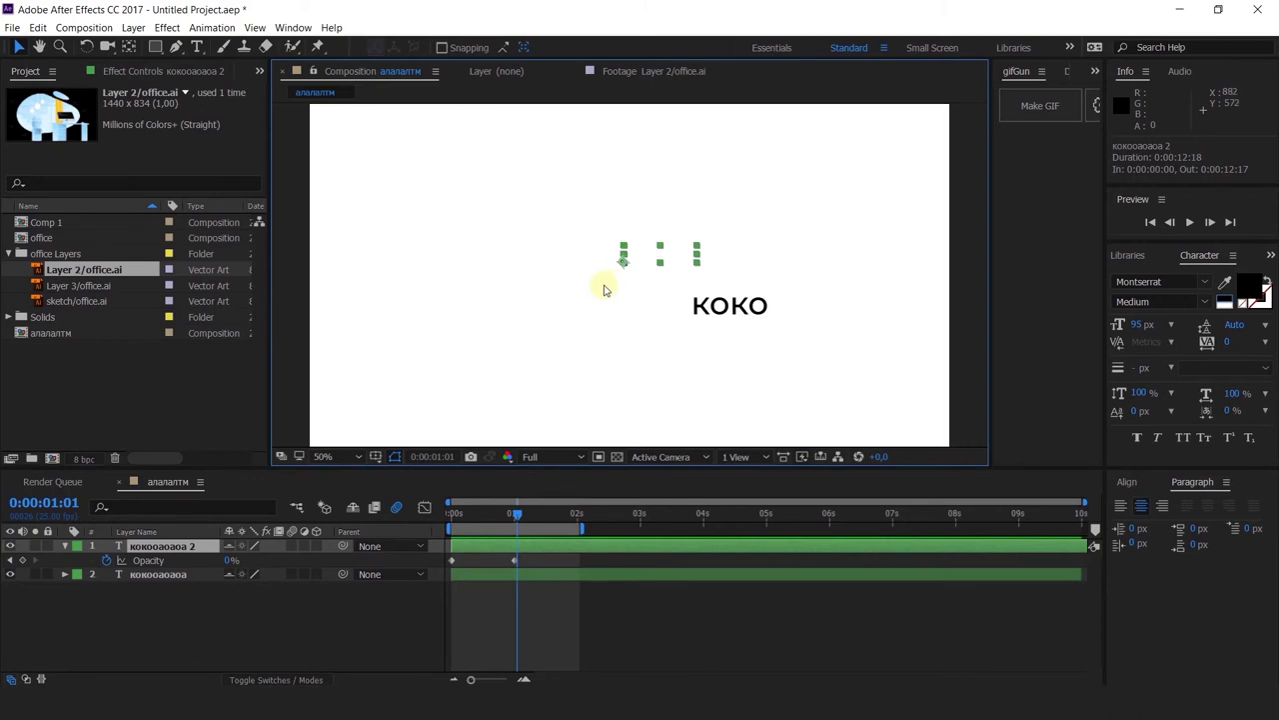
Step: Display the Grid overlay on the composition and hide it again
click(374, 457)
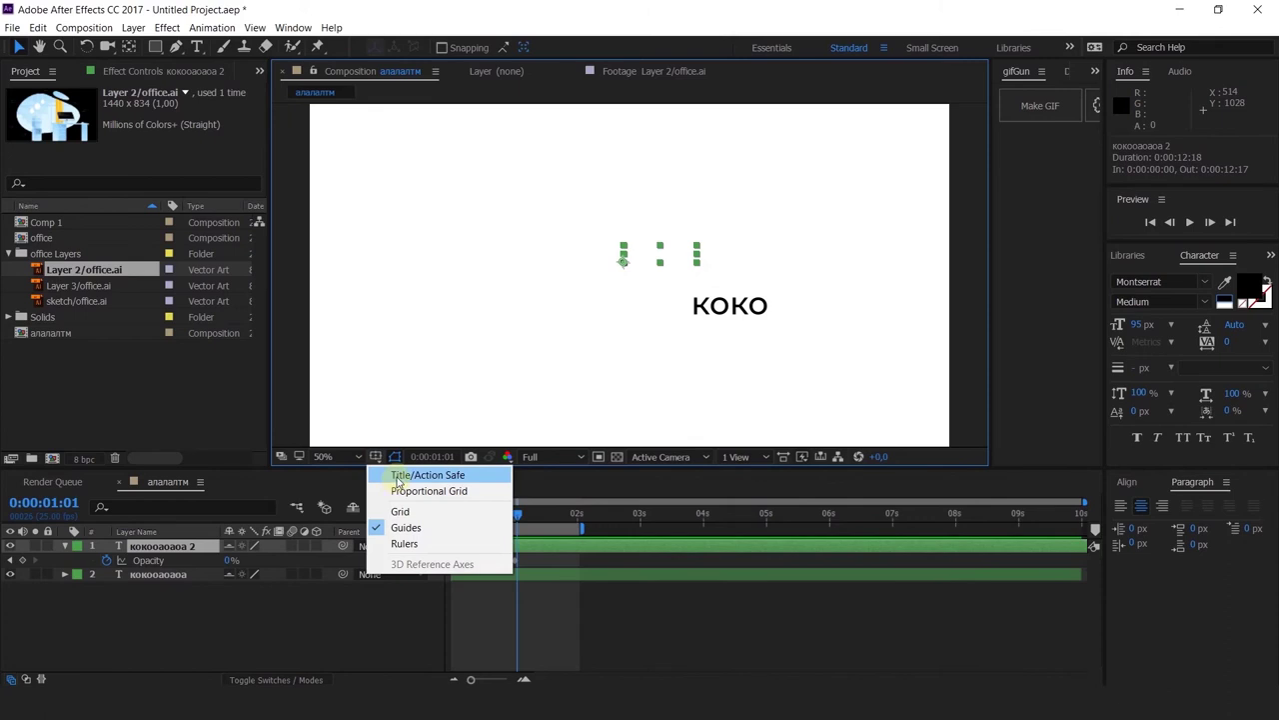
click(402, 511)
click(377, 457)
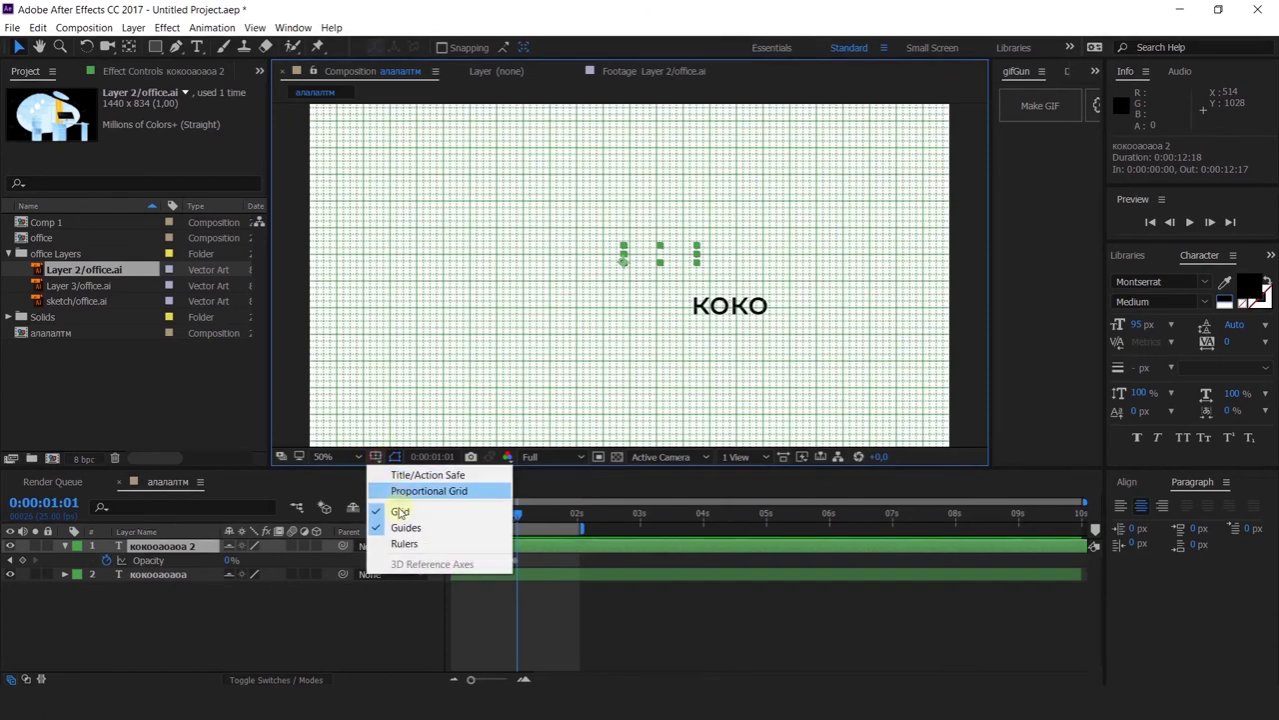
click(400, 511)
Step: Toggle the Guides option off and display the Title/Action Safe margins over the composition
click(376, 456)
click(403, 527)
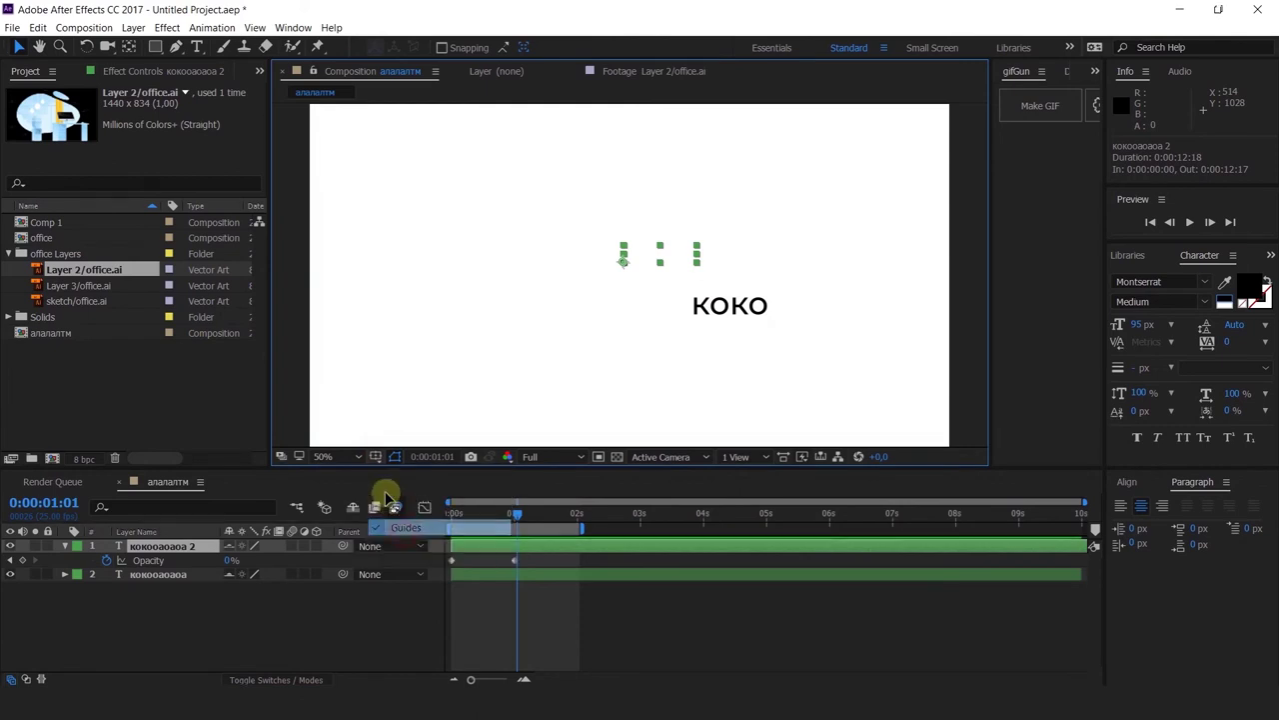
click(376, 457)
click(402, 477)
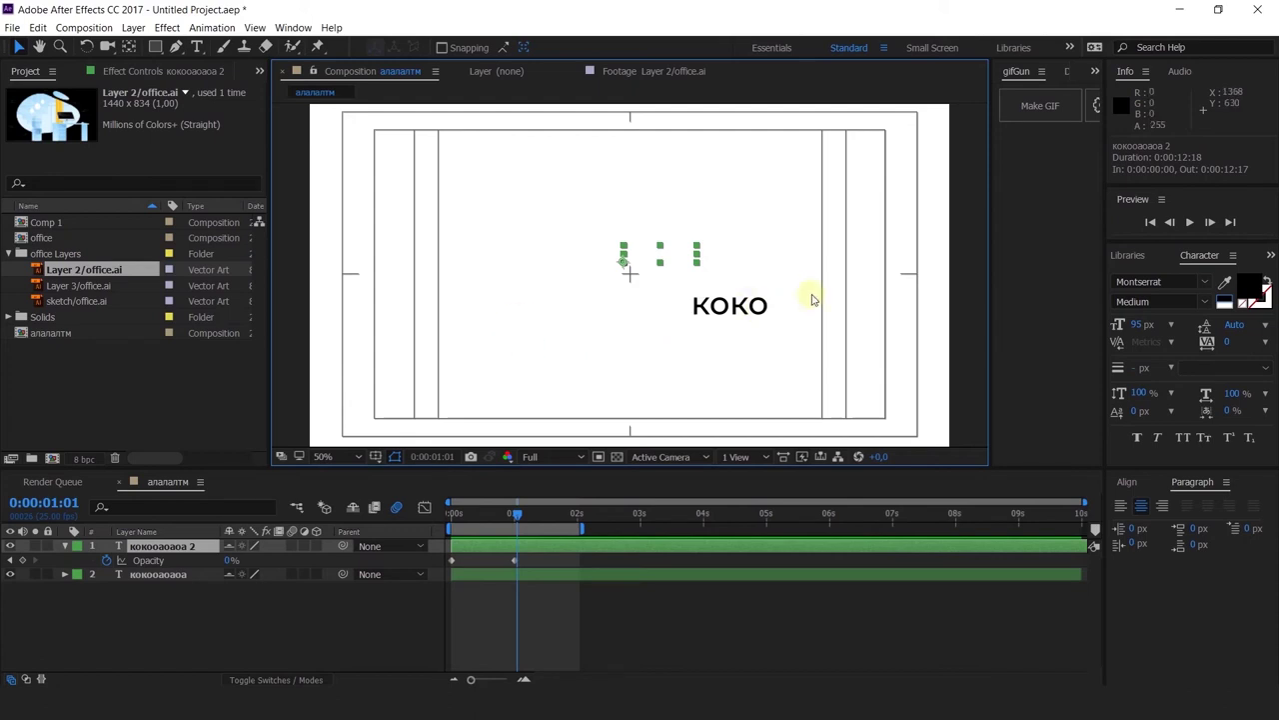
Step: Move the KOKO text to the frame's lower-right corner, back near the centre, and to about 886, 418 above it
drag(738, 323, 909, 432)
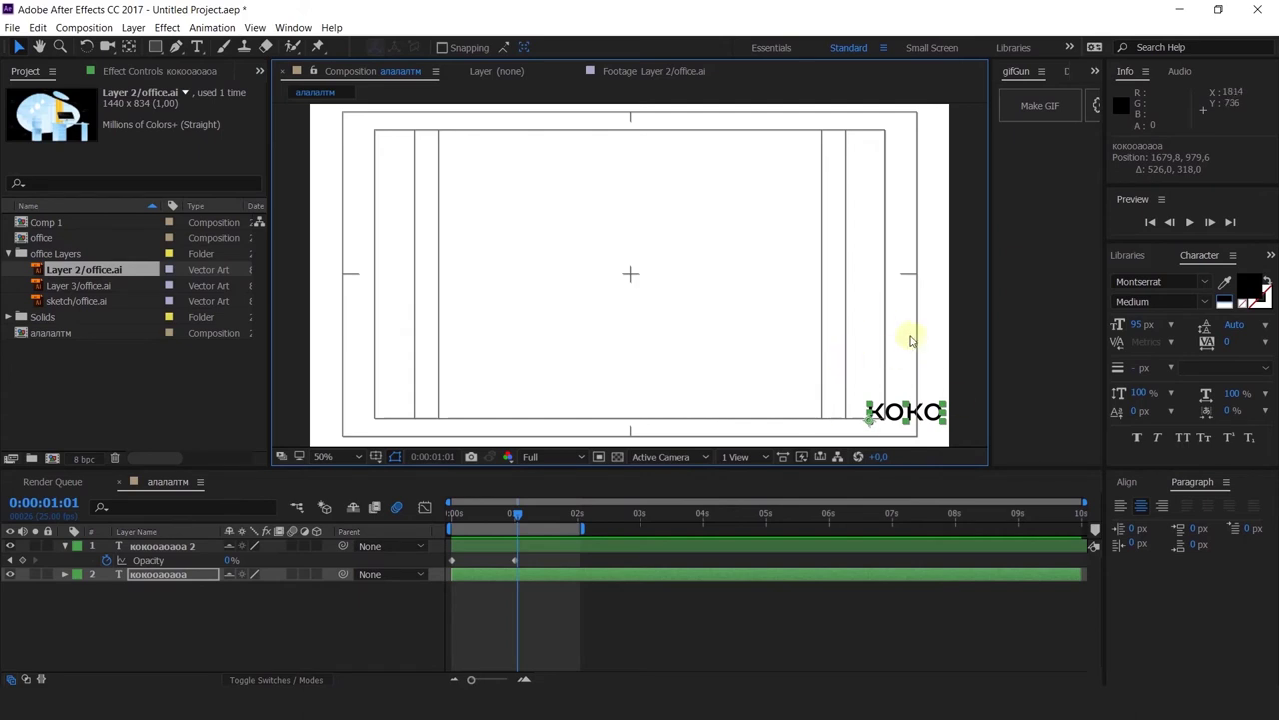
drag(936, 418, 647, 285)
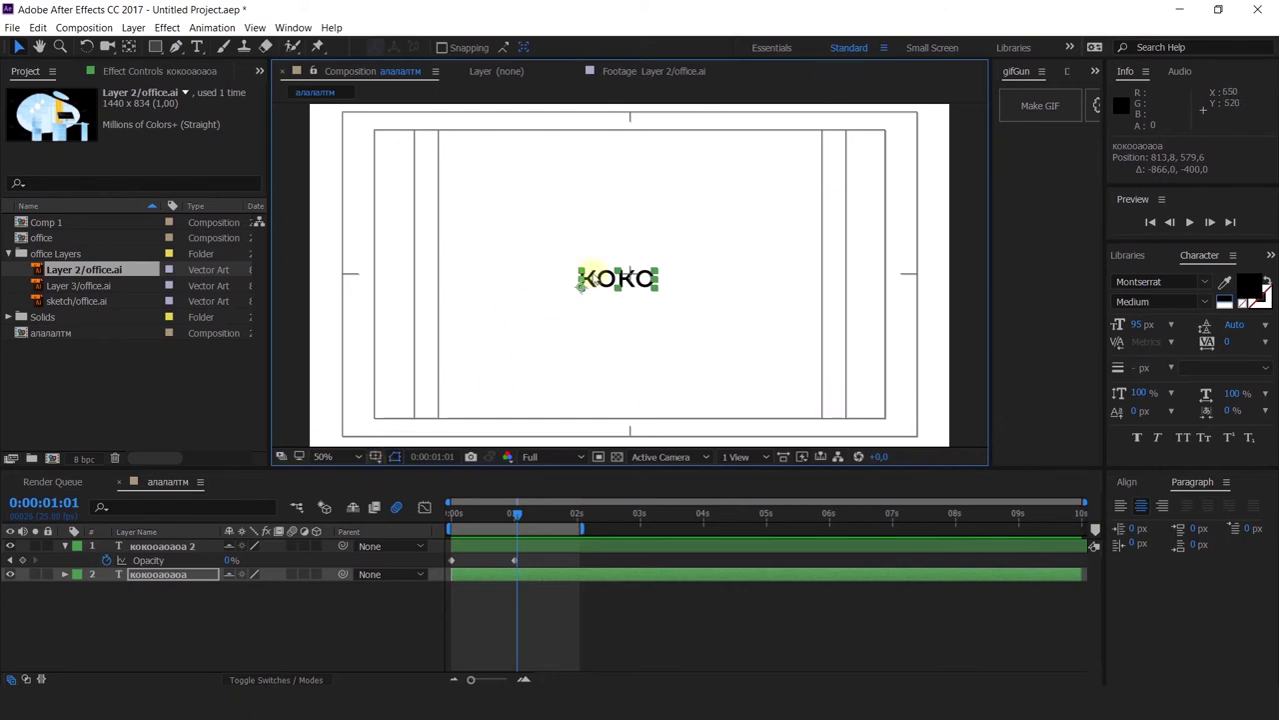
drag(613, 280, 638, 227)
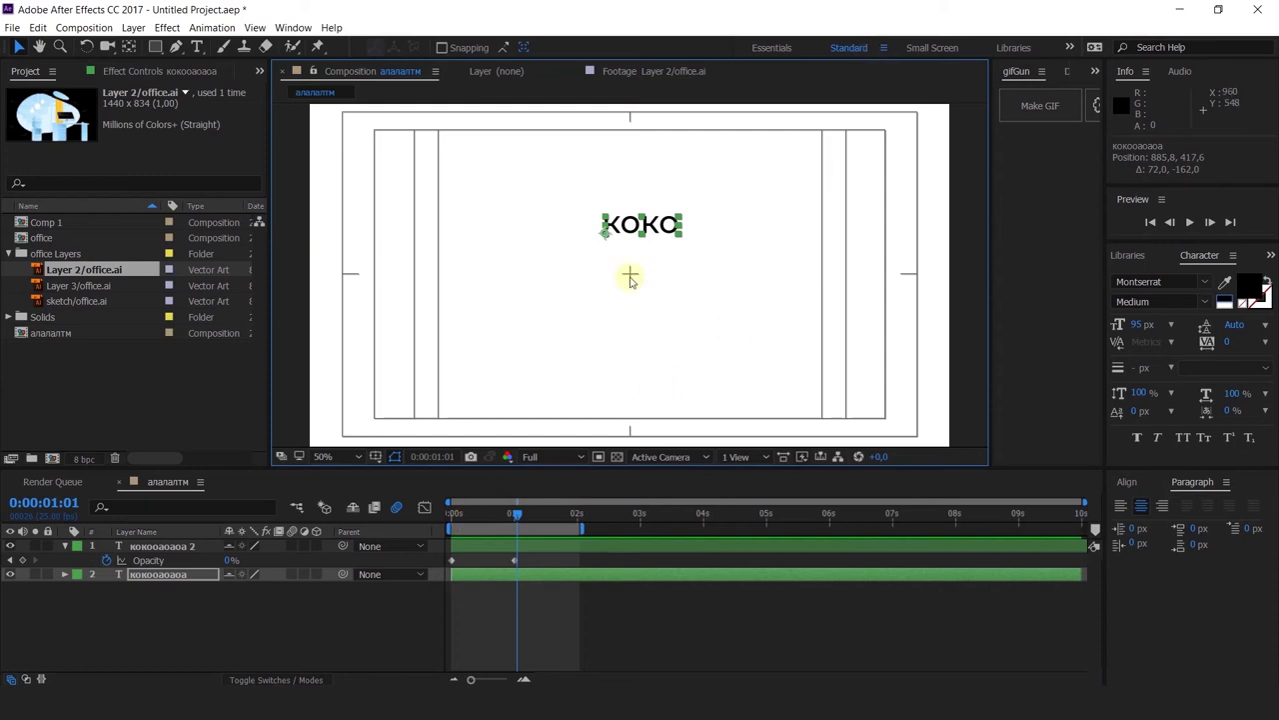
Step: Show the rulers and add a vertical guide at 960 and a horizontal guide through the frame's centre
key(ctrl+r)
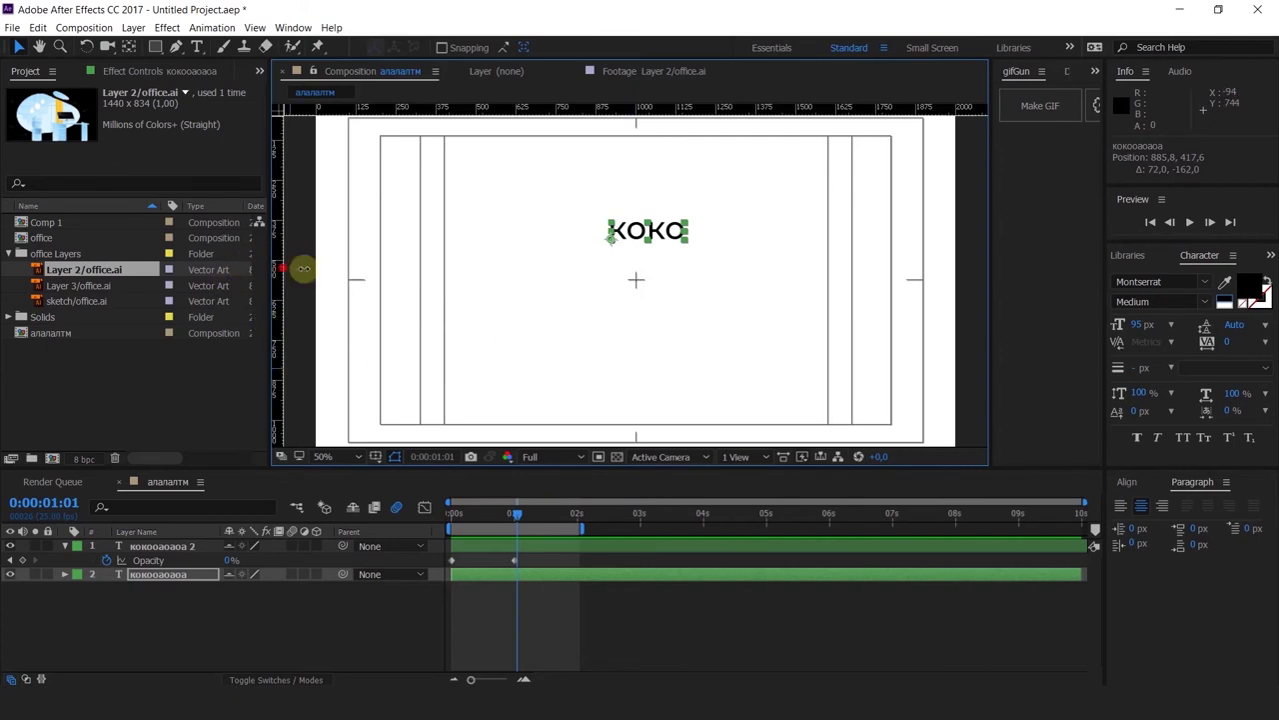
drag(303, 268, 640, 296)
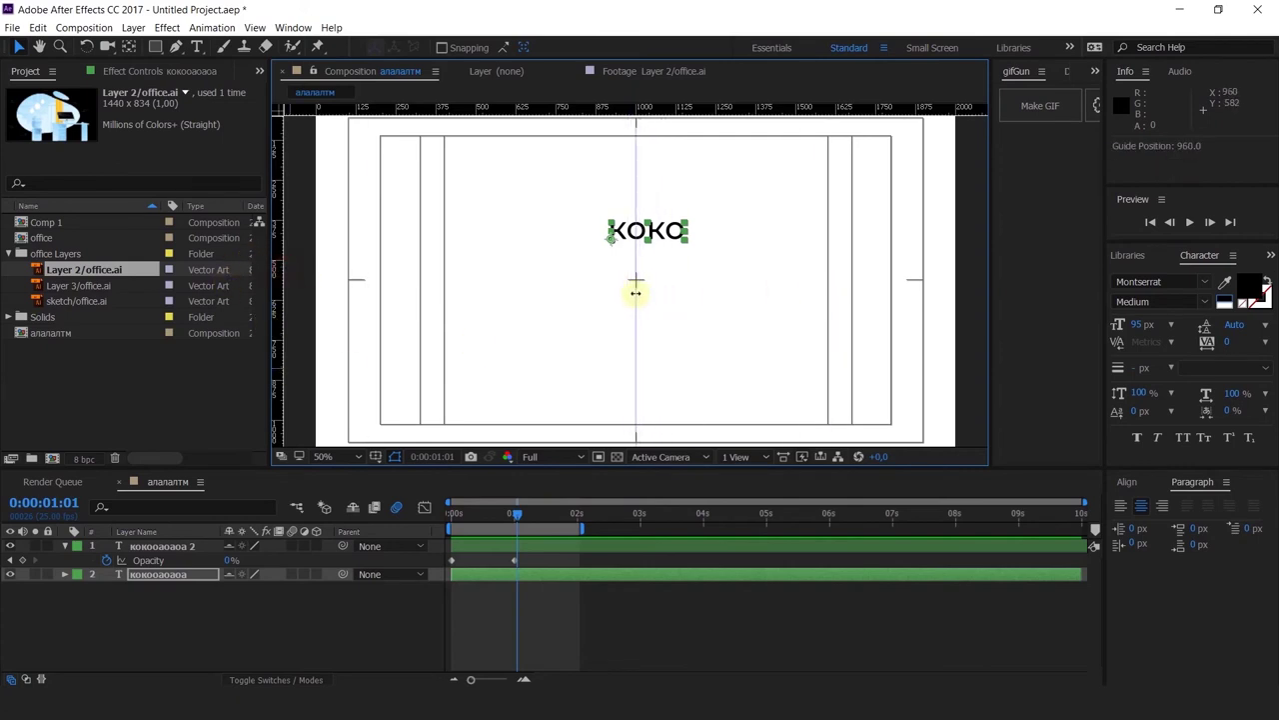
drag(645, 108, 642, 279)
Step: Centre the KOKO text on the vertical guide, just above the horizontal guide, and deselect it
drag(672, 235, 652, 268)
click(648, 433)
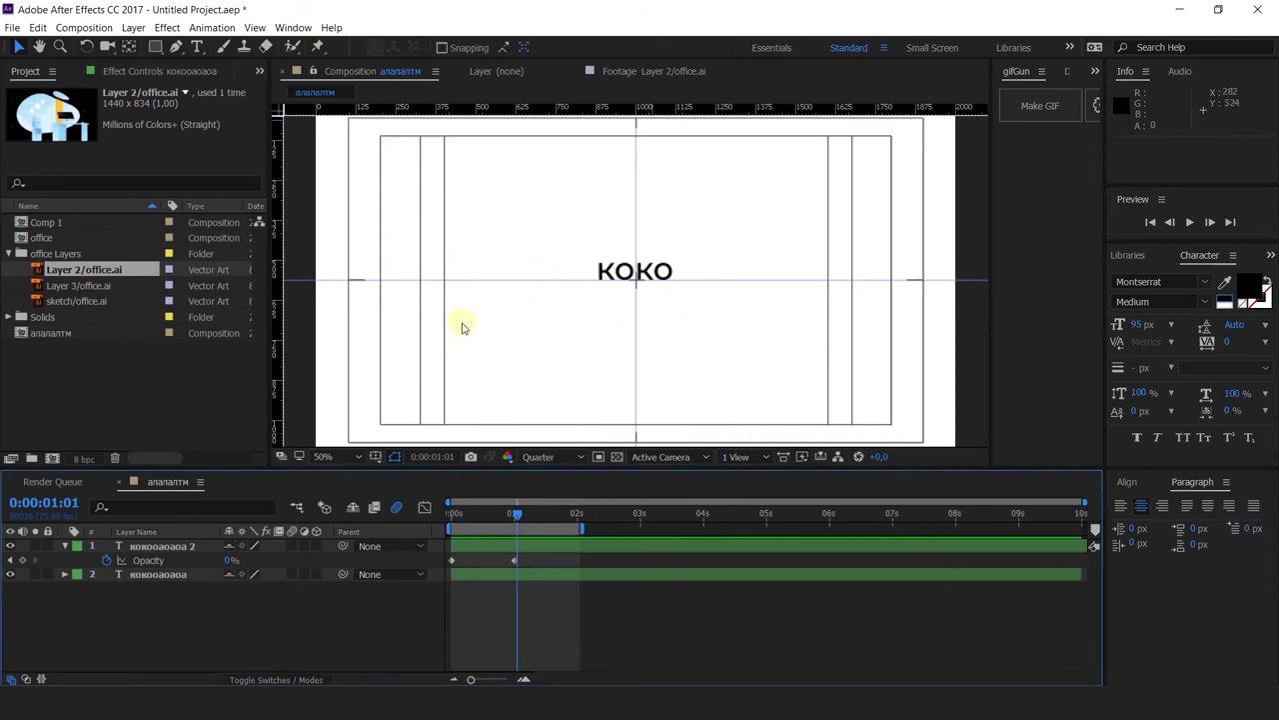
Step: Switch the composition's preview resolution to Full, to Half, and back to Full
click(534, 456)
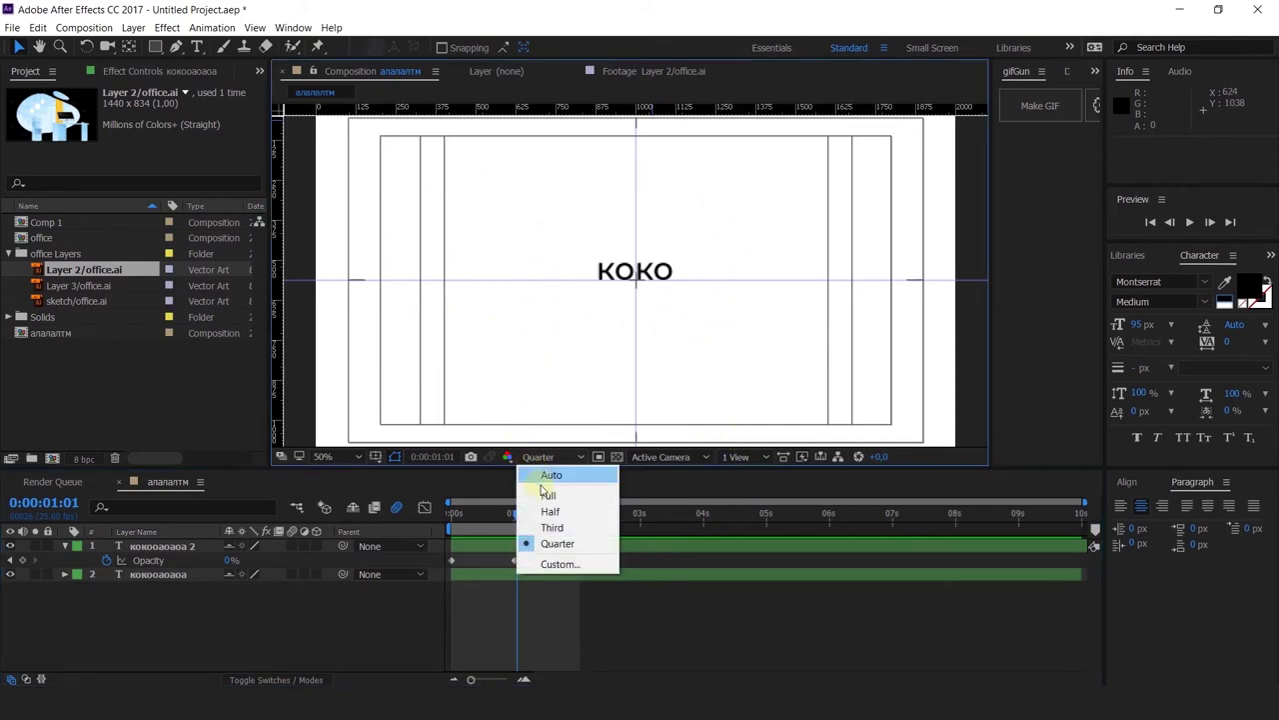
click(550, 493)
click(535, 455)
click(550, 511)
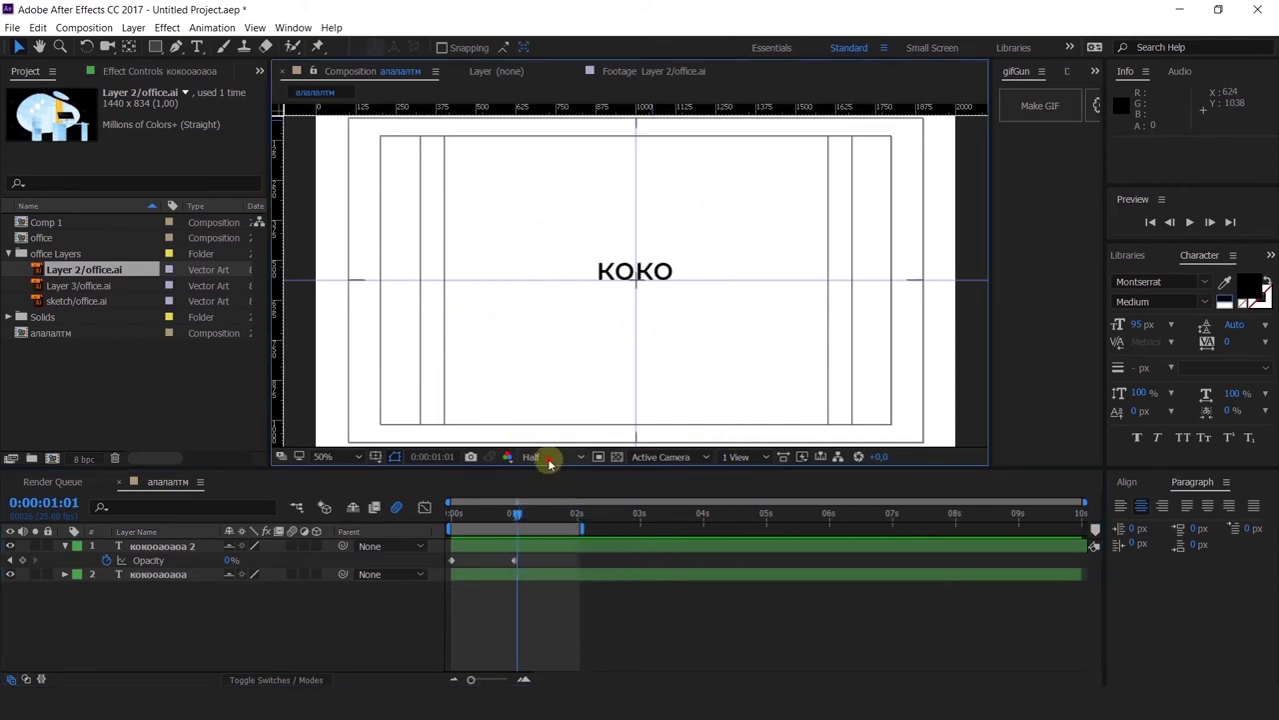
click(540, 456)
click(548, 496)
Step: Inspect the Custom Resolution settings of the composition preview without applying them
click(550, 460)
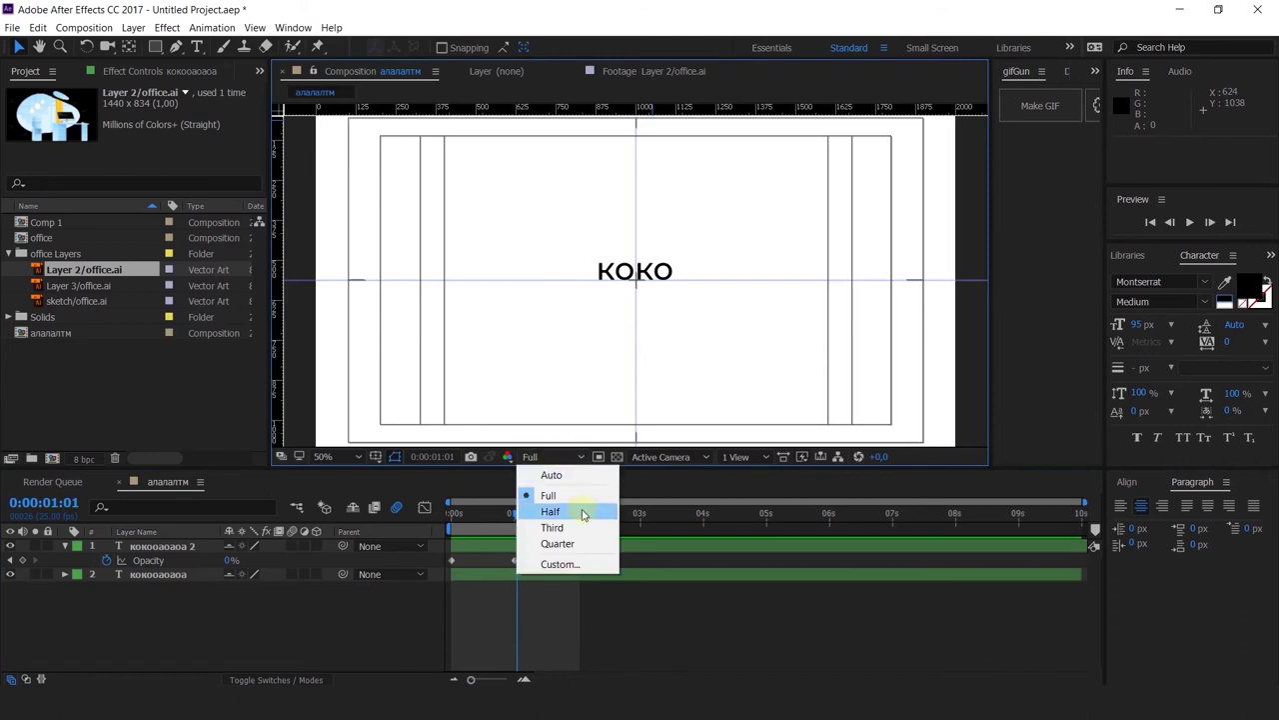
click(574, 565)
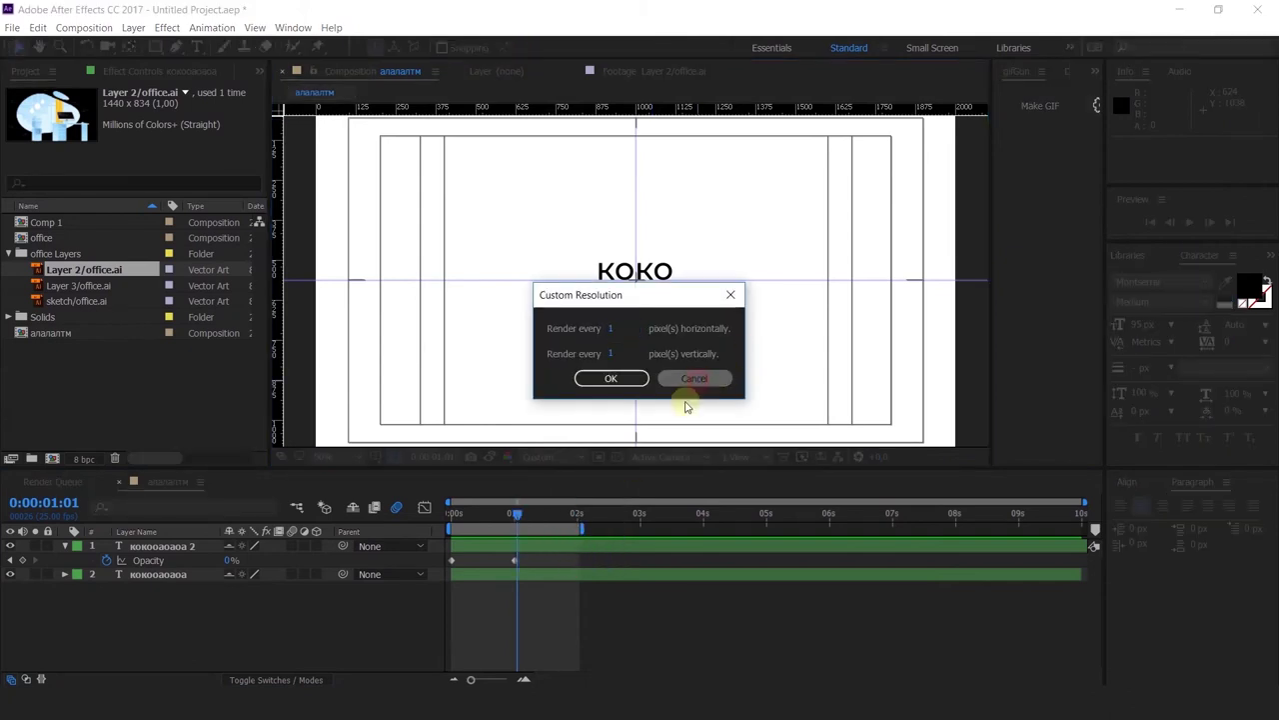
click(692, 380)
Step: Set the composition's preview resolution to Third
click(556, 460)
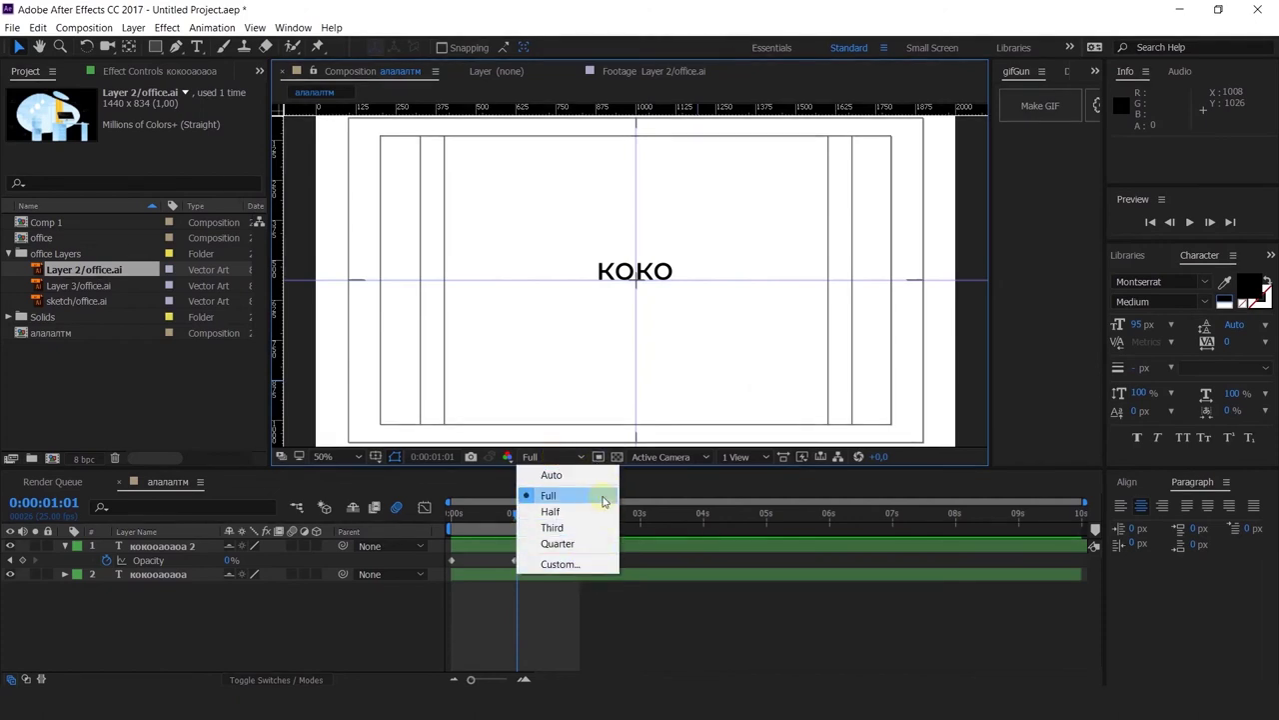
click(551, 527)
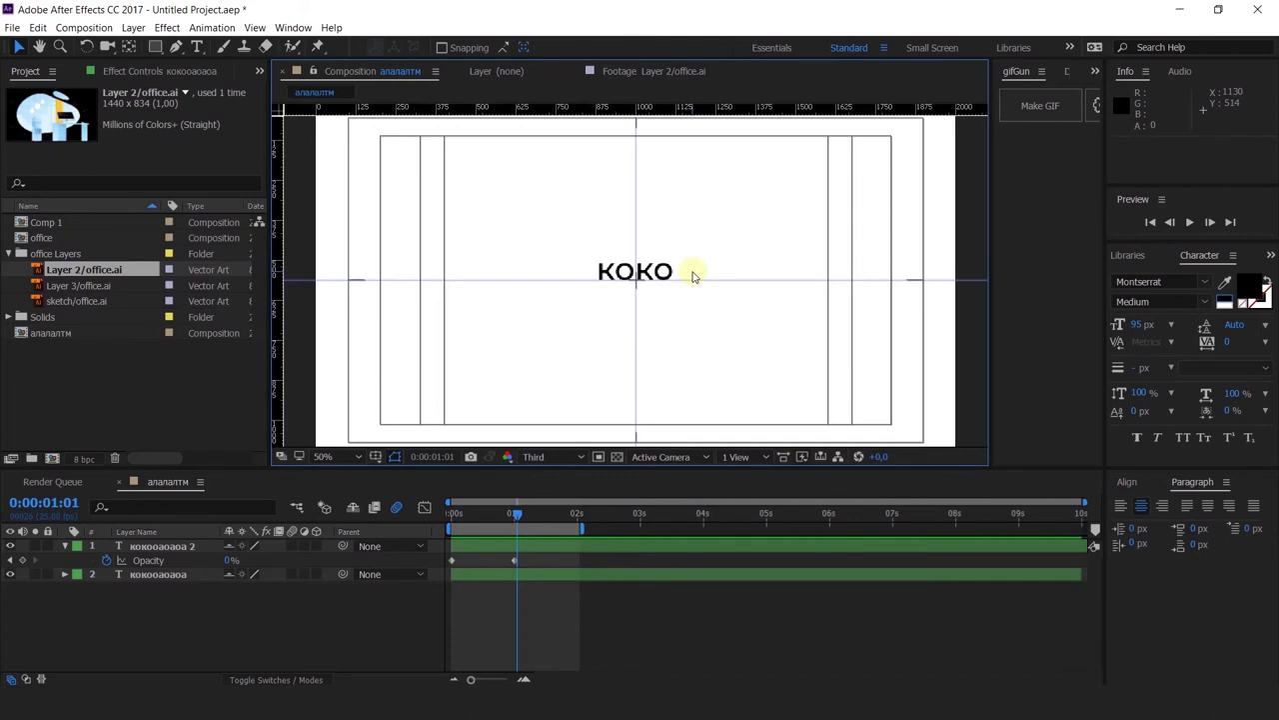
Step: Examine the KOKO text up close at Third preview resolution, and set the resolution to Full
click(540, 458)
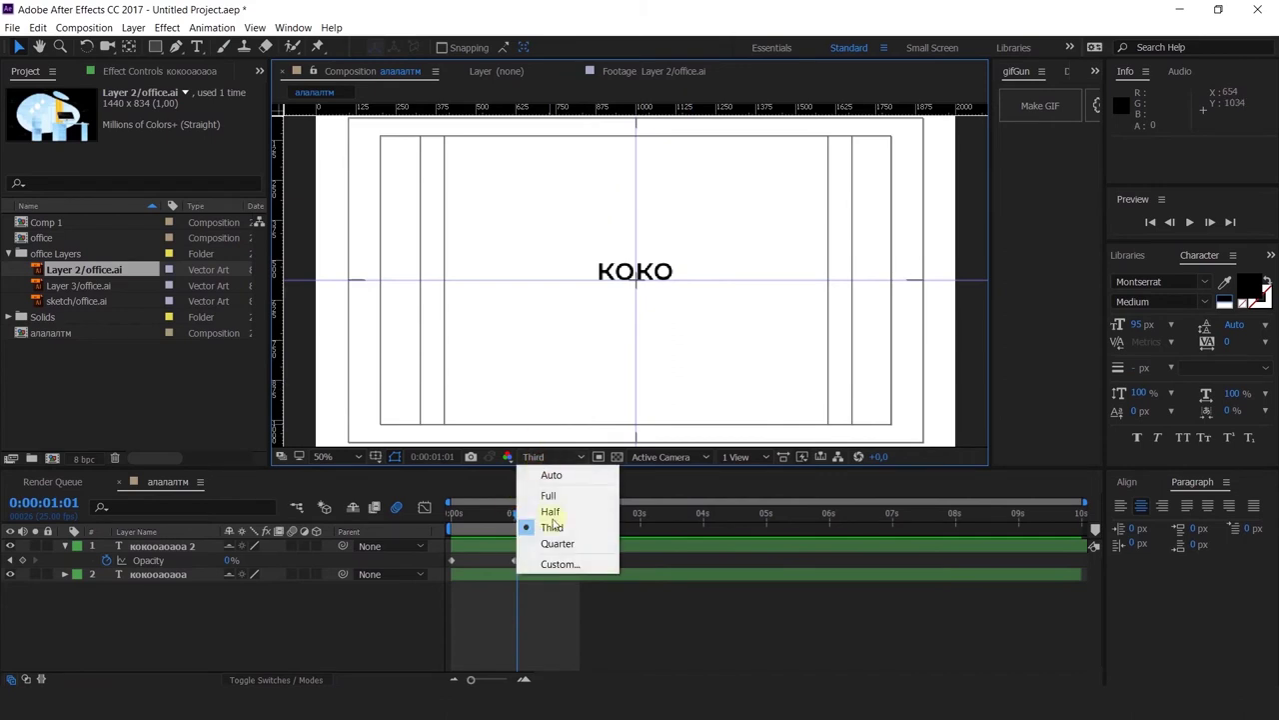
click(500, 626)
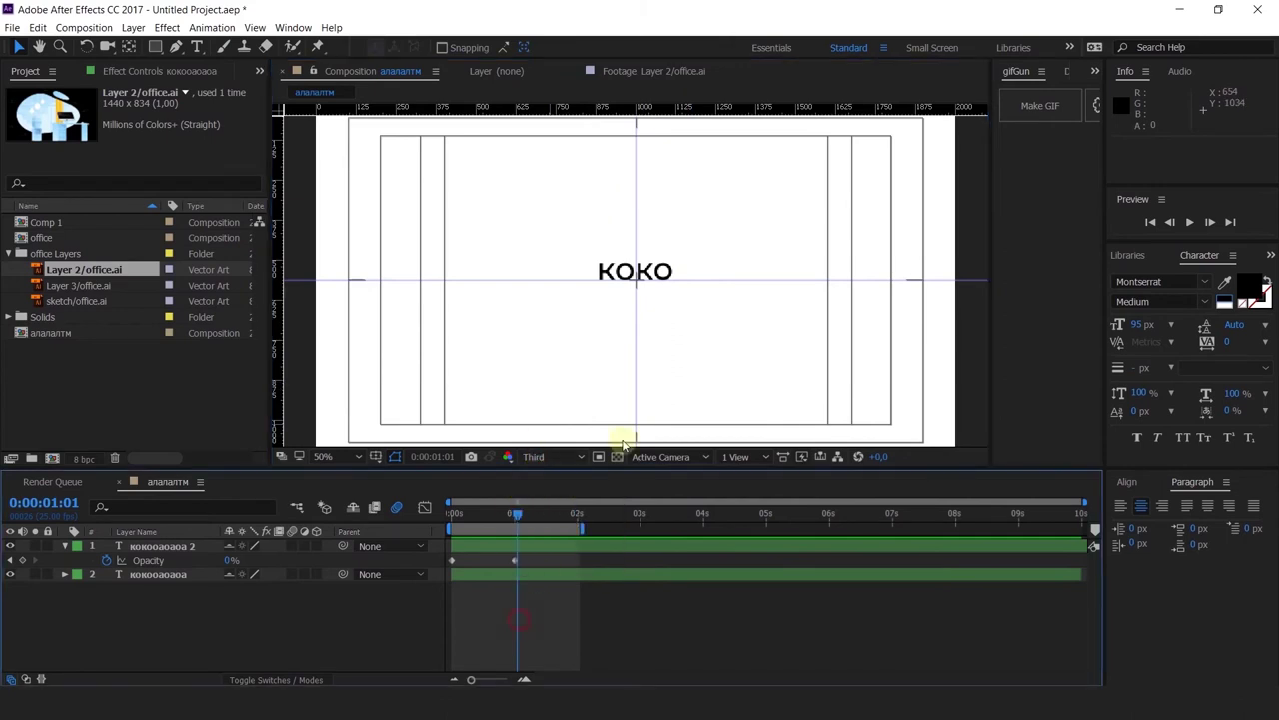
scroll(651, 273, up, 6)
drag(594, 333, 802, 431)
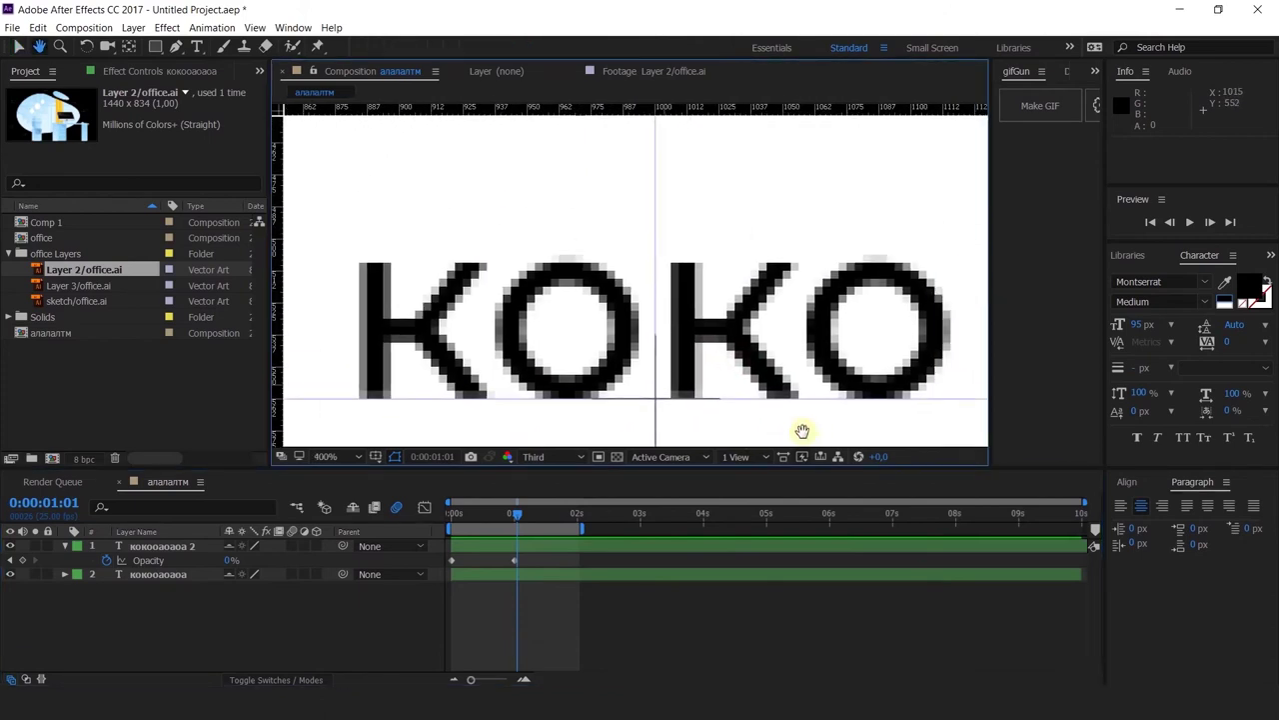
key(v)
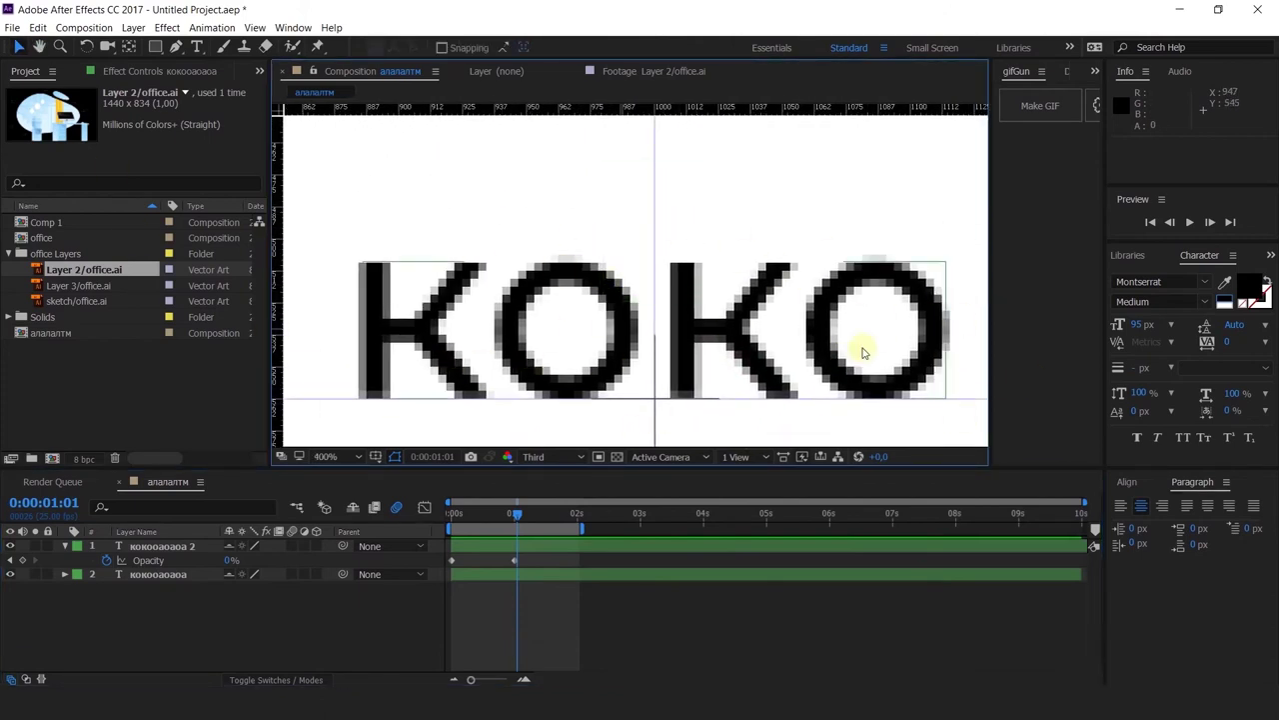
scroll(628, 368, down, 2)
drag(673, 373, 667, 308)
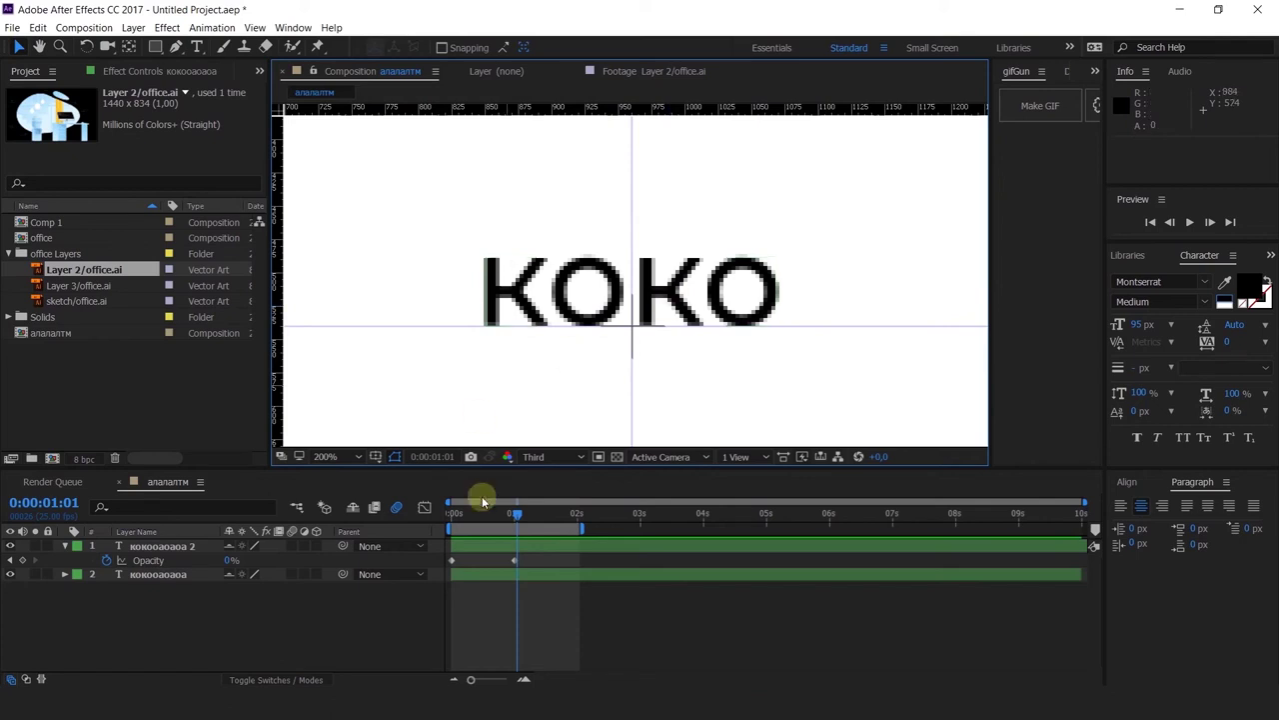
click(562, 468)
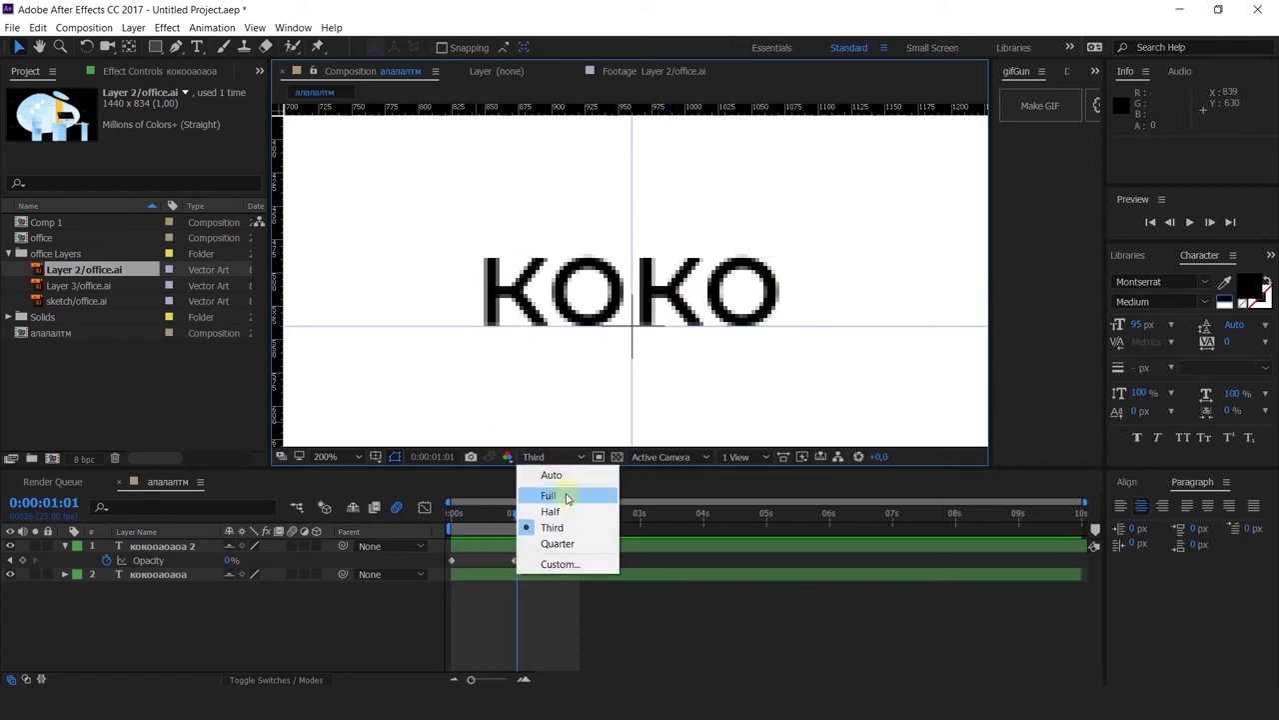
click(570, 494)
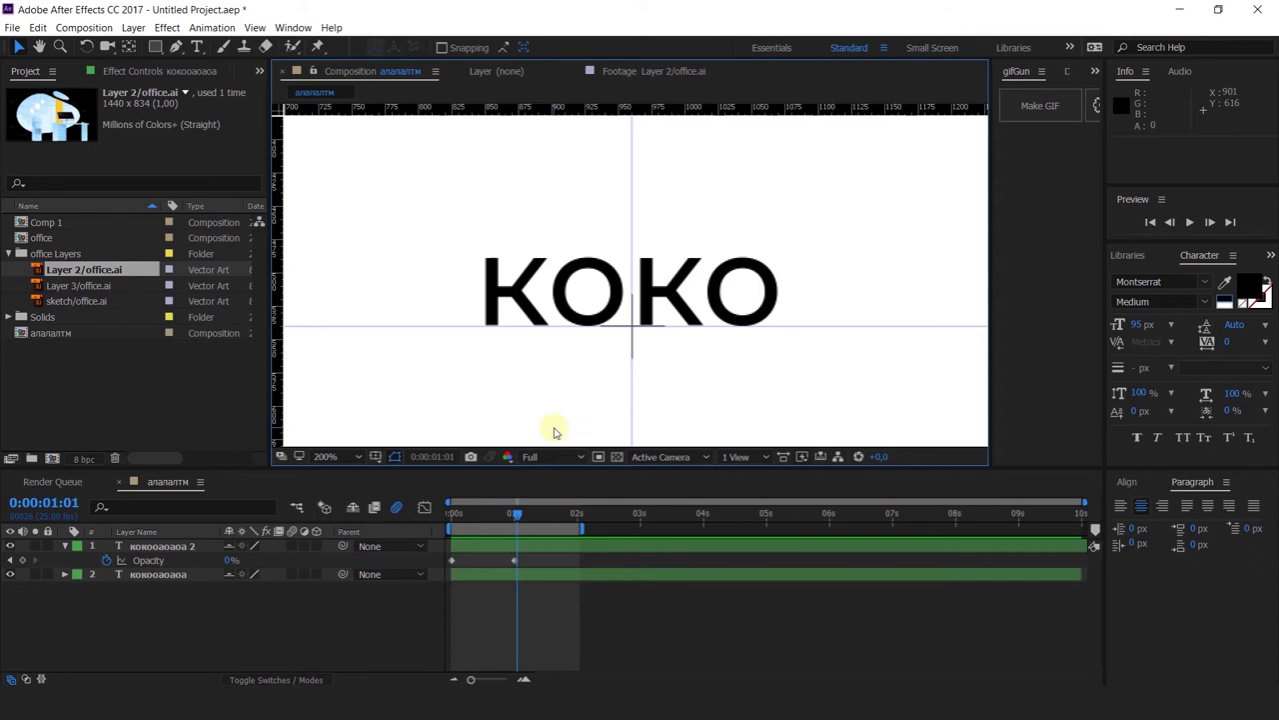
Step: Draw a region of interest of about 344 × 160 px around the KOKO text
click(598, 456)
drag(396, 179, 396, 179)
drag(614, 300, 855, 347)
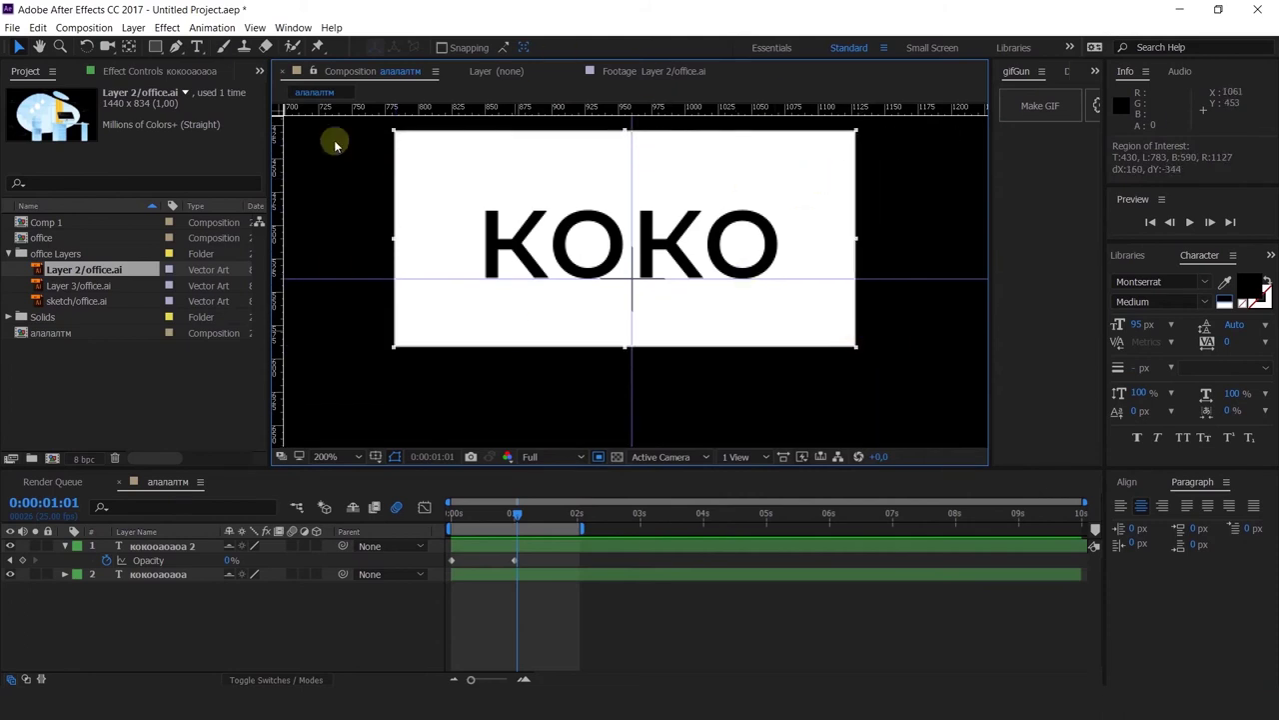
drag(668, 256, 603, 336)
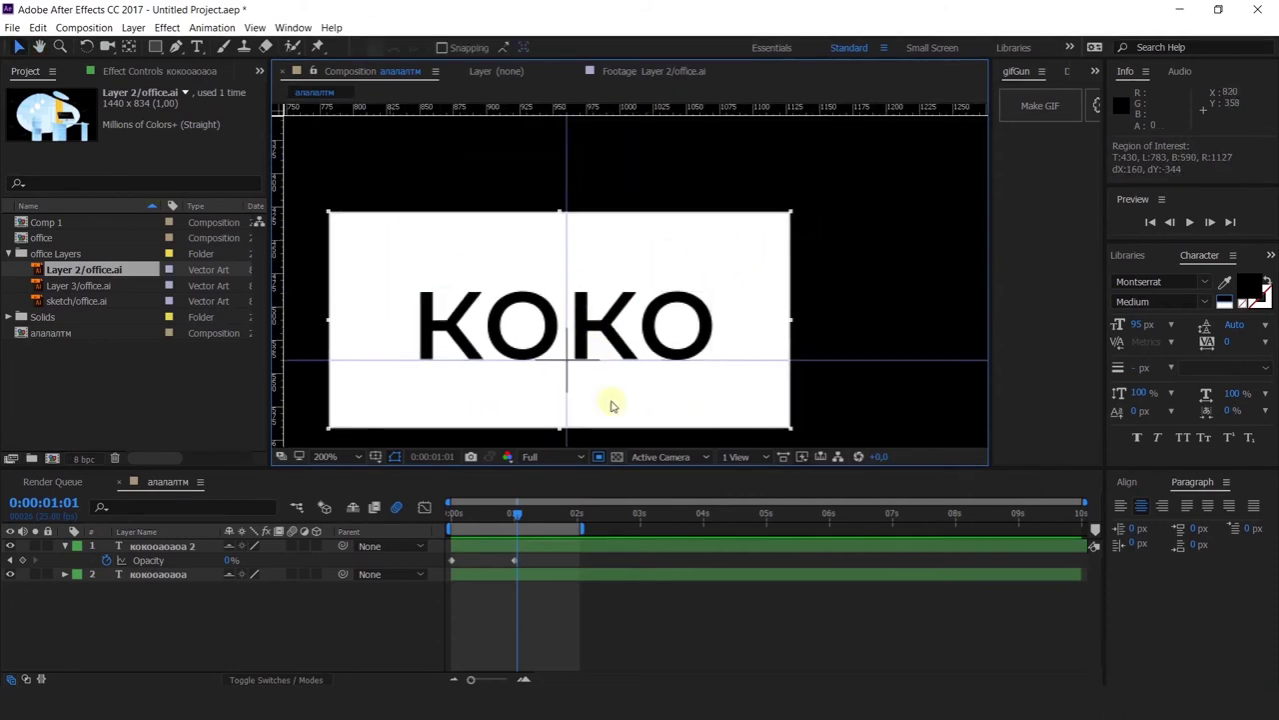
Step: Play a preview of the composition limited to the region of interest
click(370, 518)
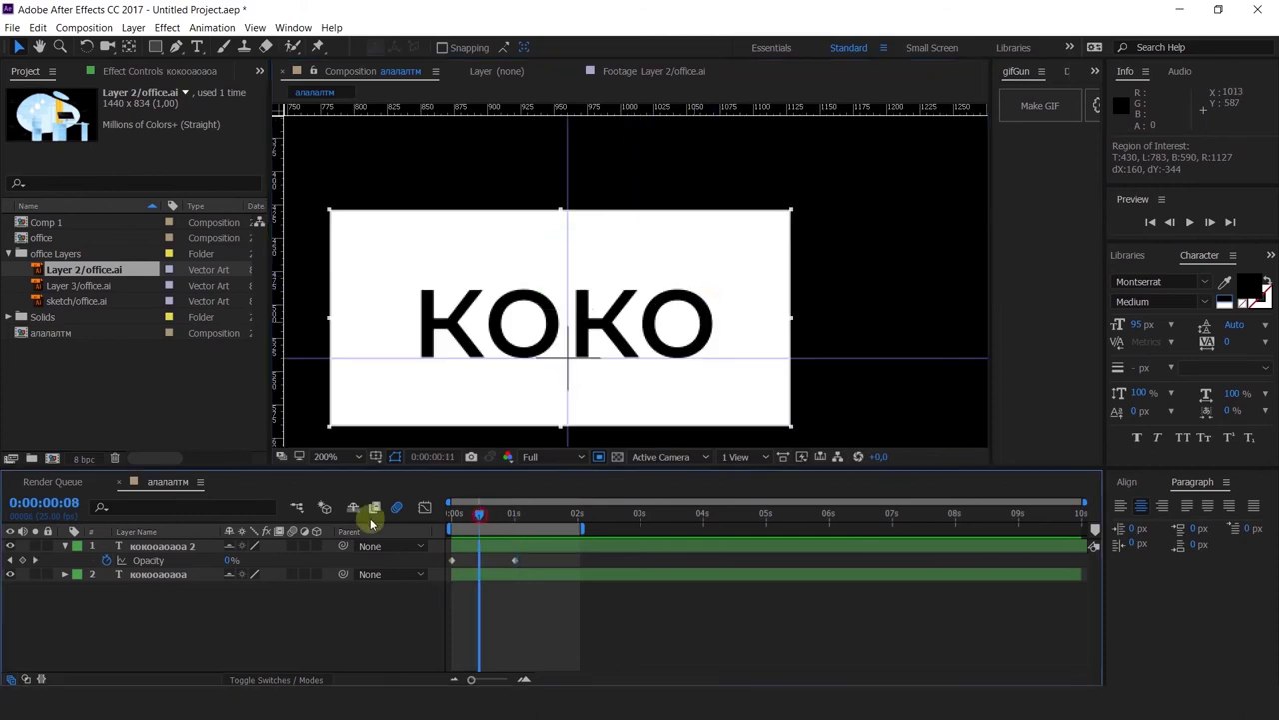
key(space)
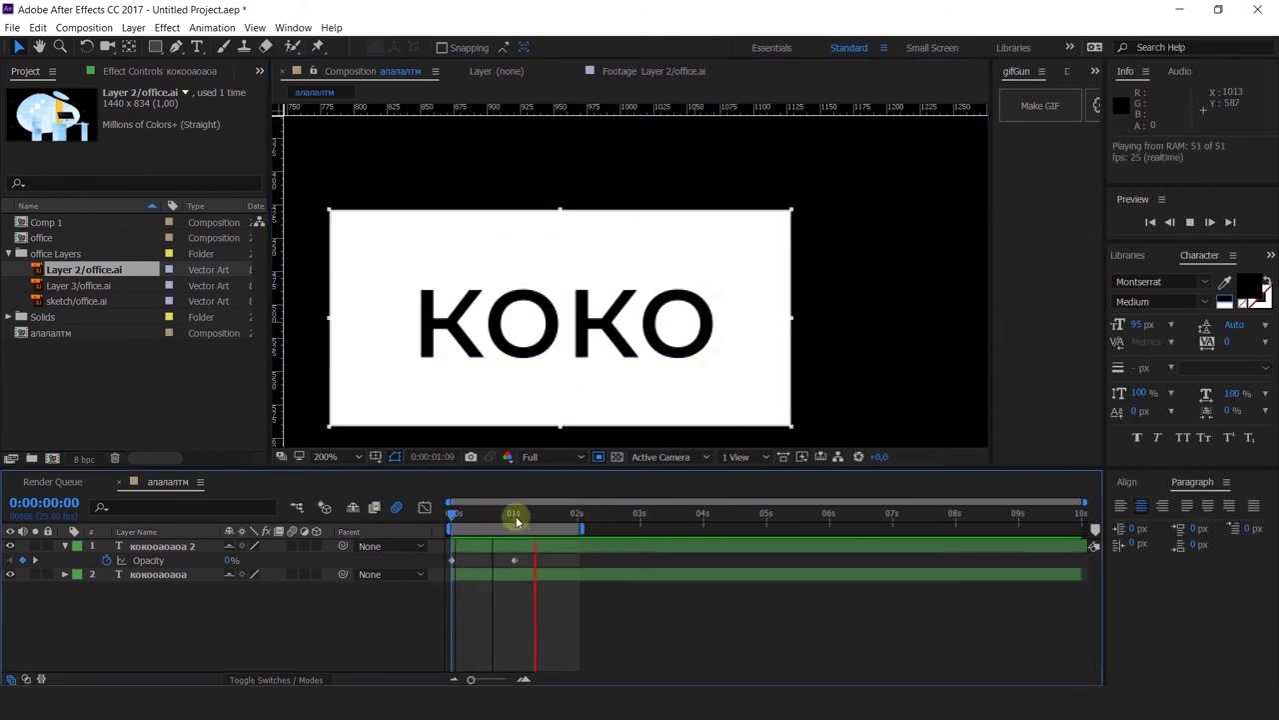
key(space)
Step: Try the upper text layer's first Opacity keyframe at 100% in a preview of the region, and undo the change
click(150, 546)
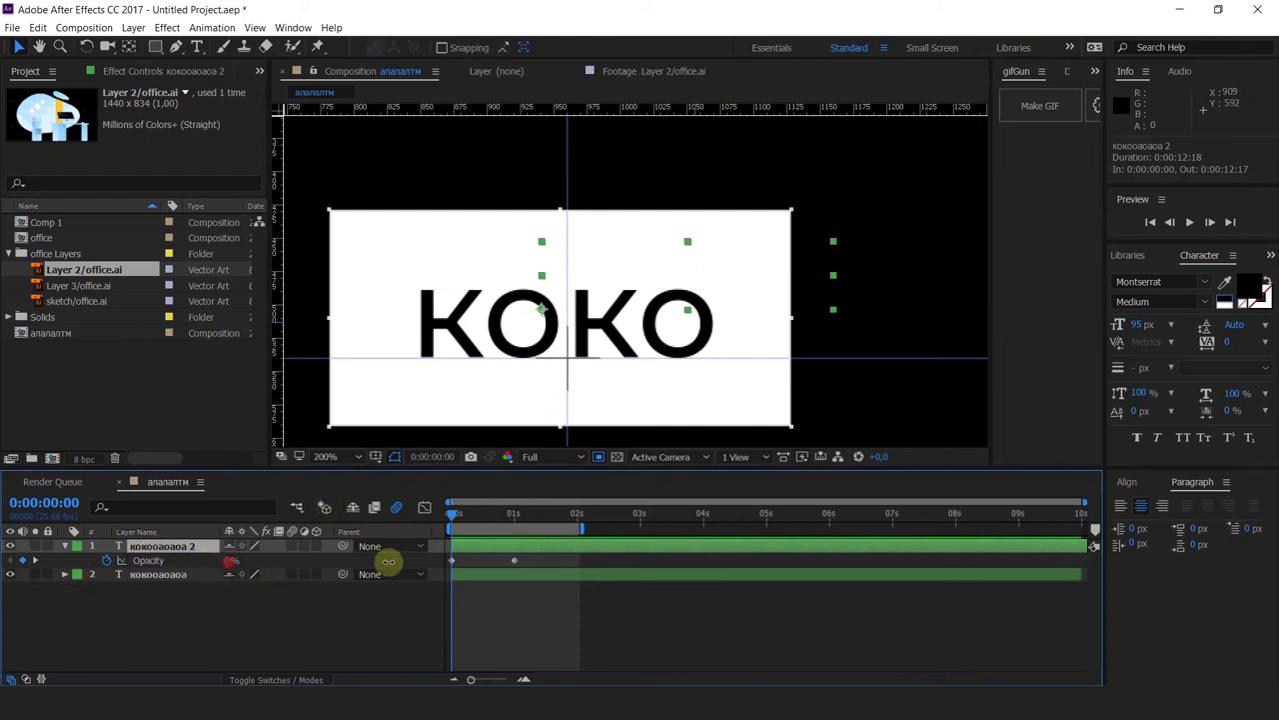
key(space)
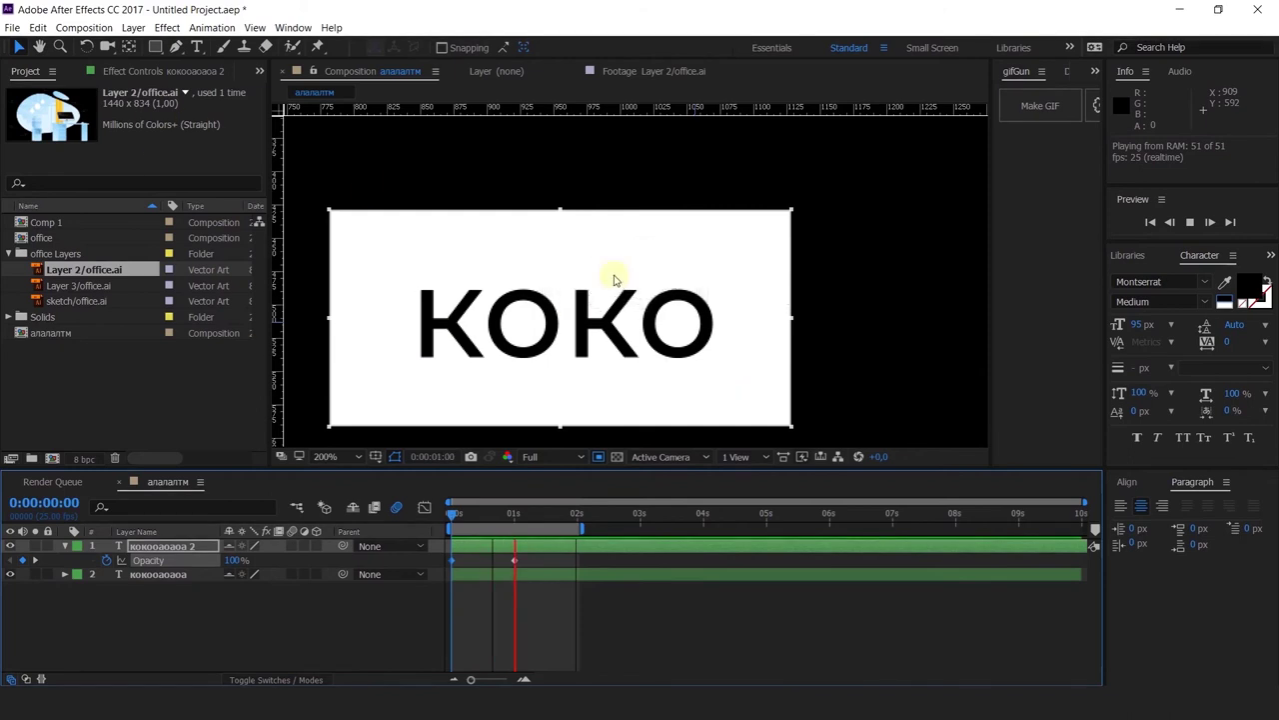
click(596, 457)
drag(789, 422, 793, 333)
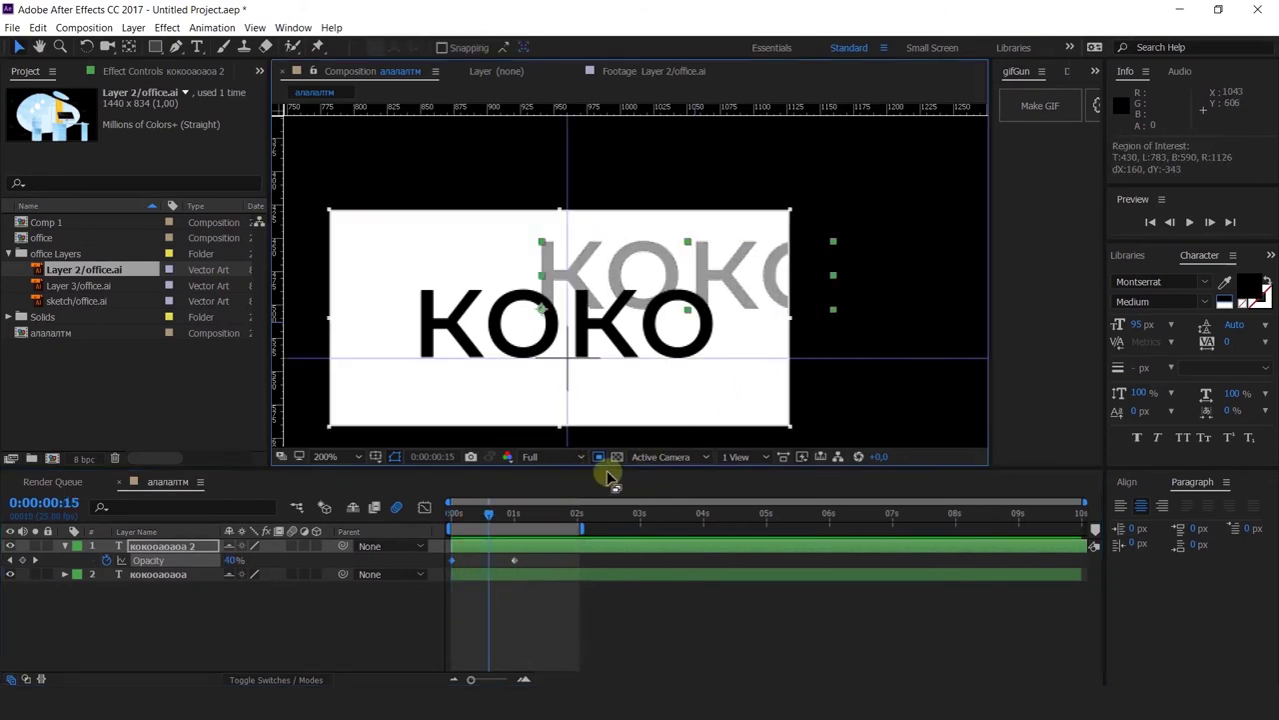
key(ctrl+z)
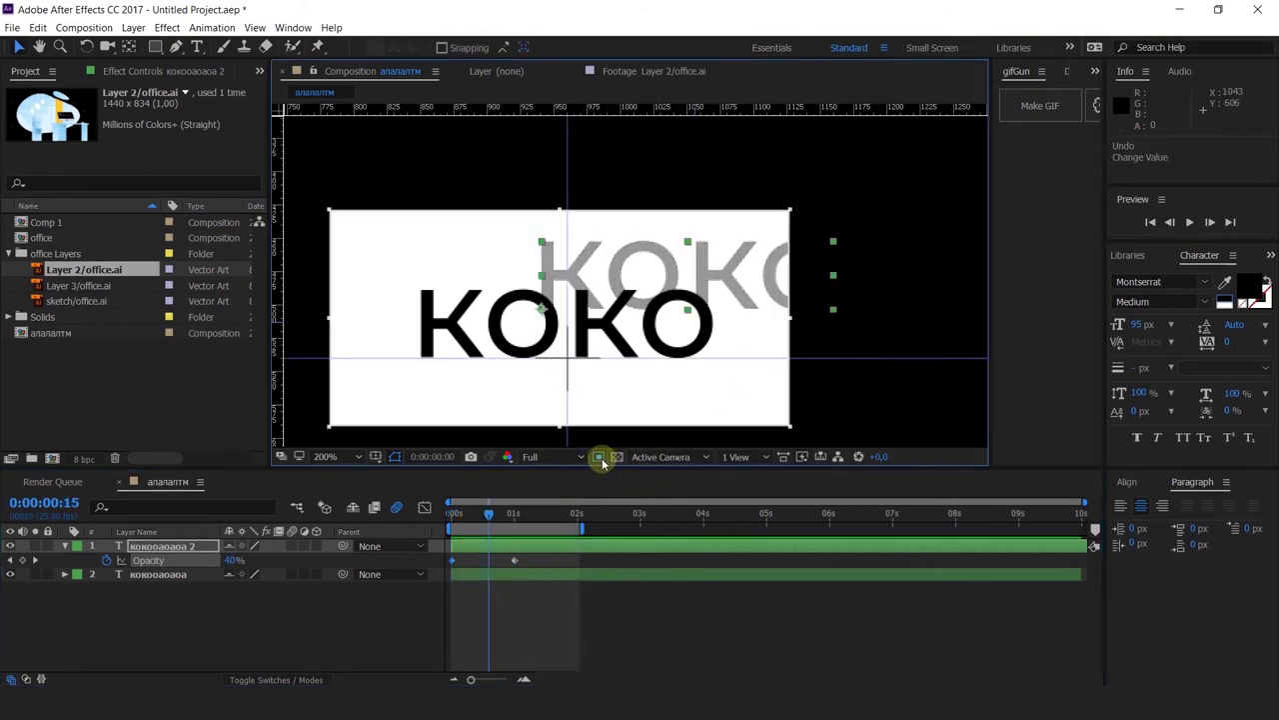
key(Home)
Step: Turn off the region of interest and toggle the composition's transparency grid repeatedly, leaving it on
click(597, 457)
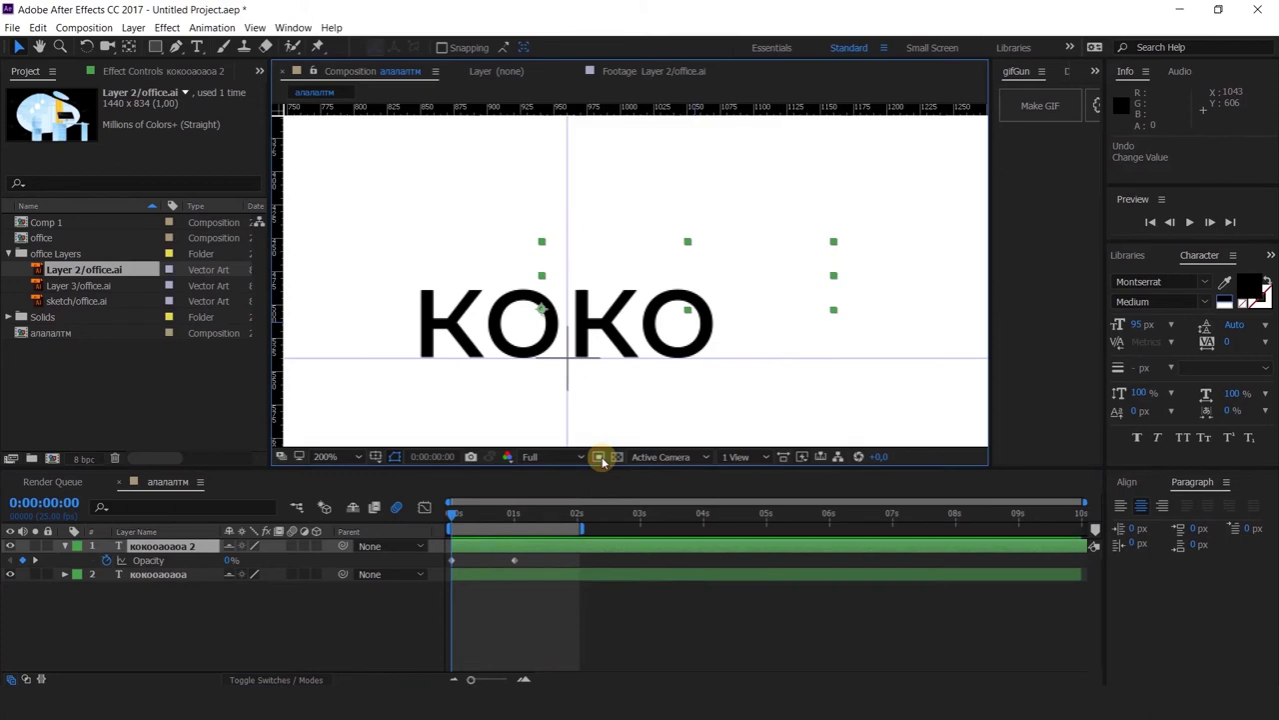
scroll(656, 294, down, 2)
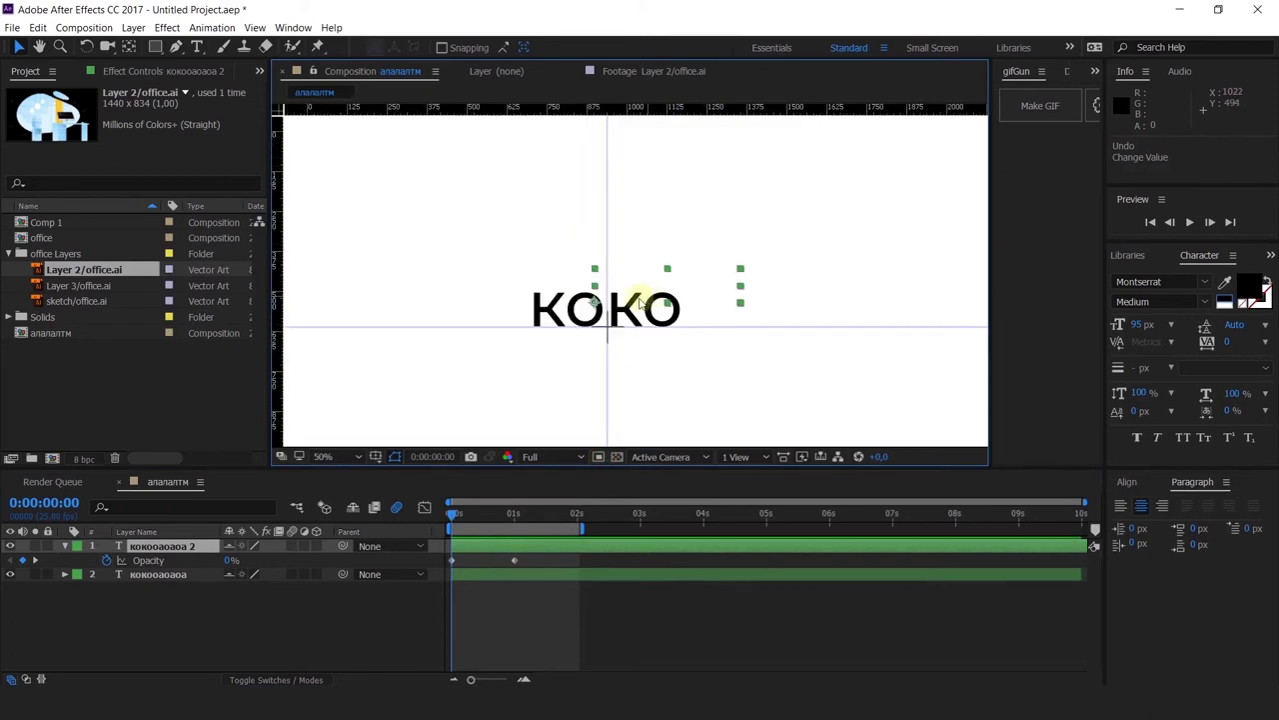
scroll(642, 357, up, 1)
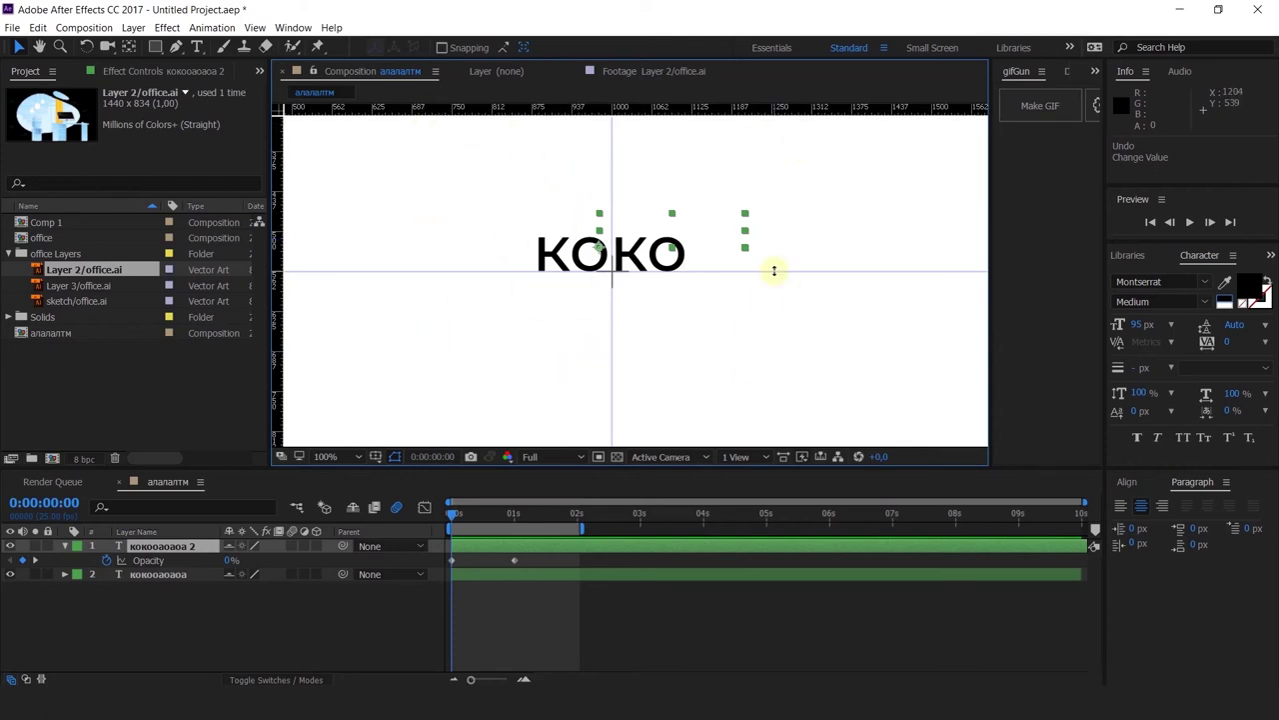
click(618, 457)
click(617, 457)
click(617, 457)
click(617, 457)
click(618, 457)
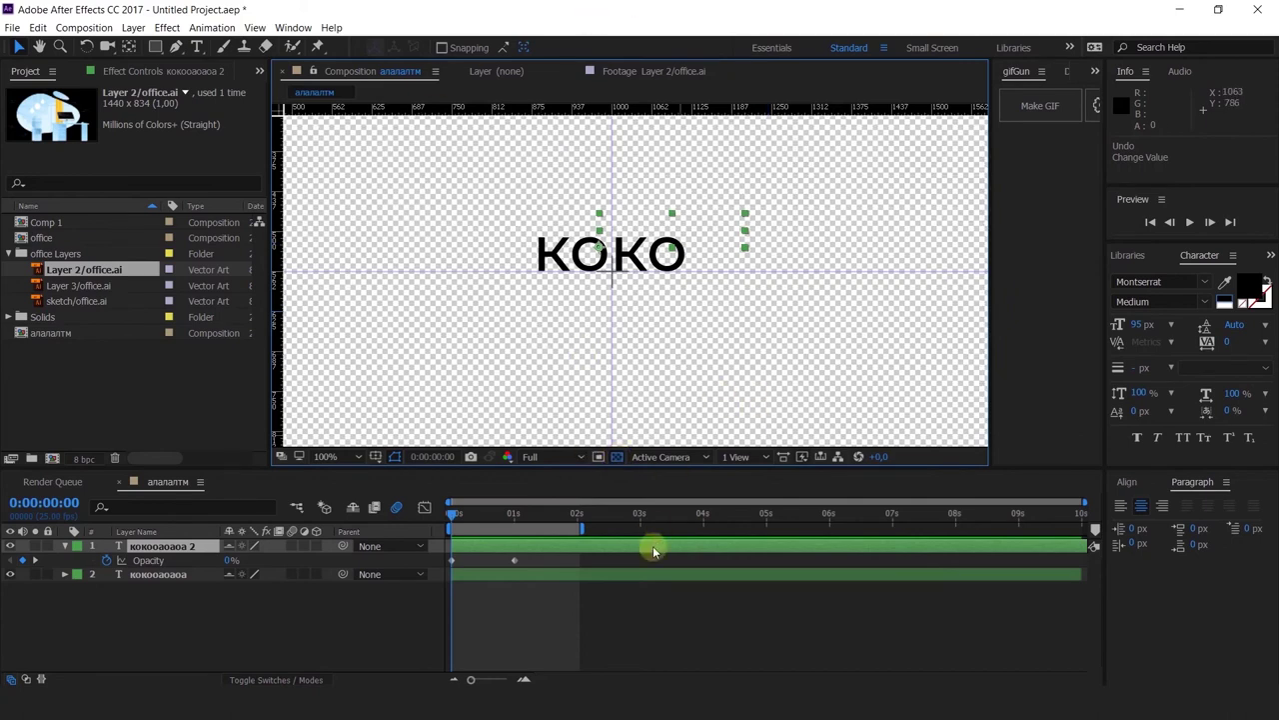
Step: Add a medium red solid as a locked background beneath both text layers, and toggle the transparency grid against it
right_click(538, 620)
mouse_move(580, 497)
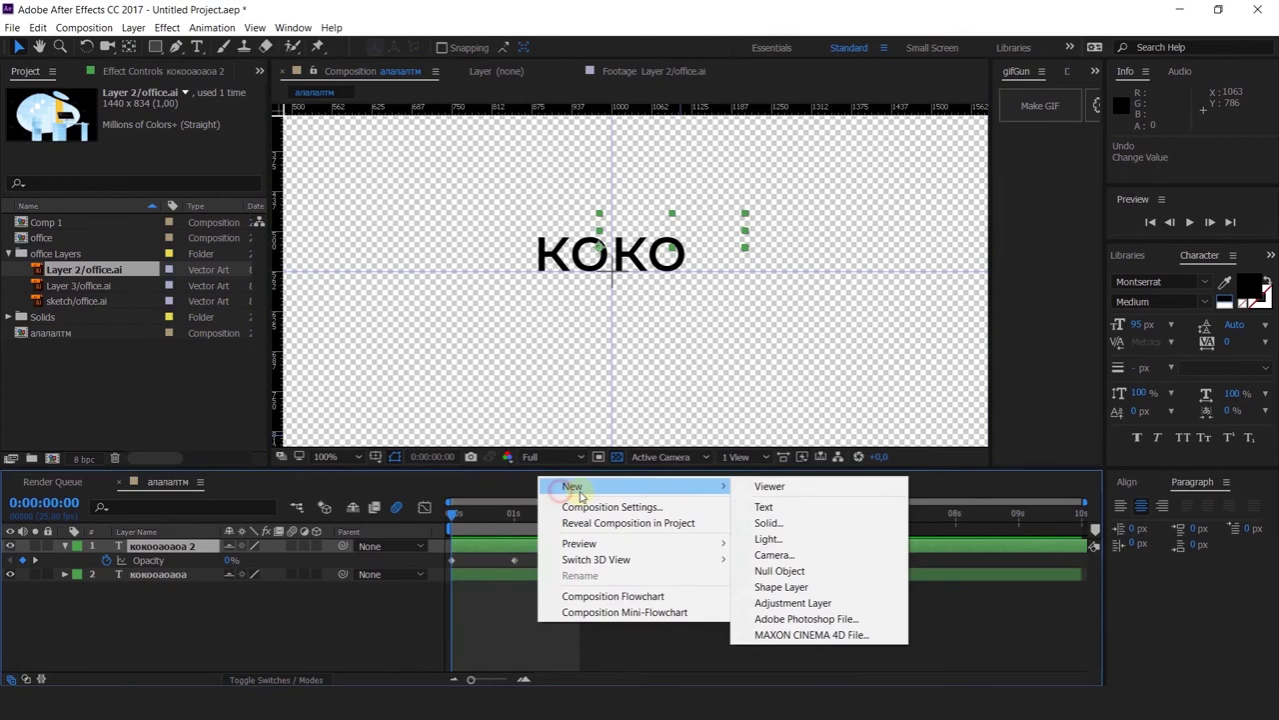
click(768, 523)
click(674, 499)
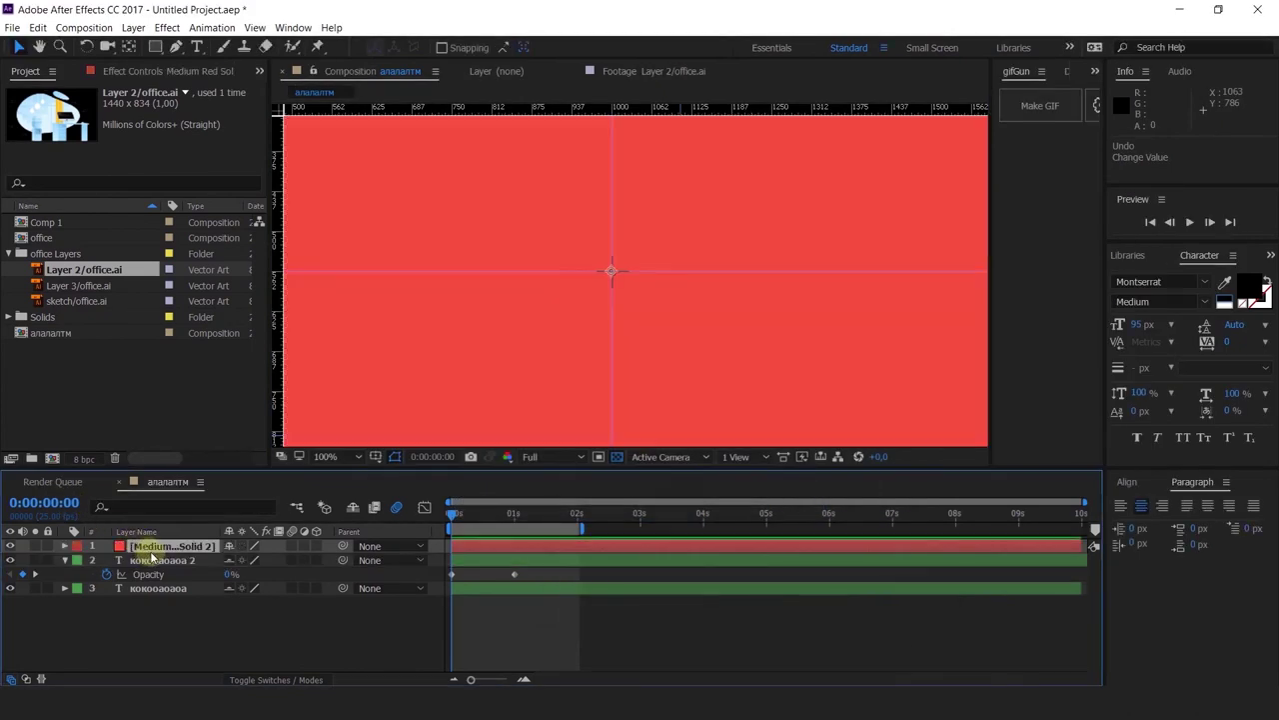
drag(150, 545, 120, 602)
click(47, 587)
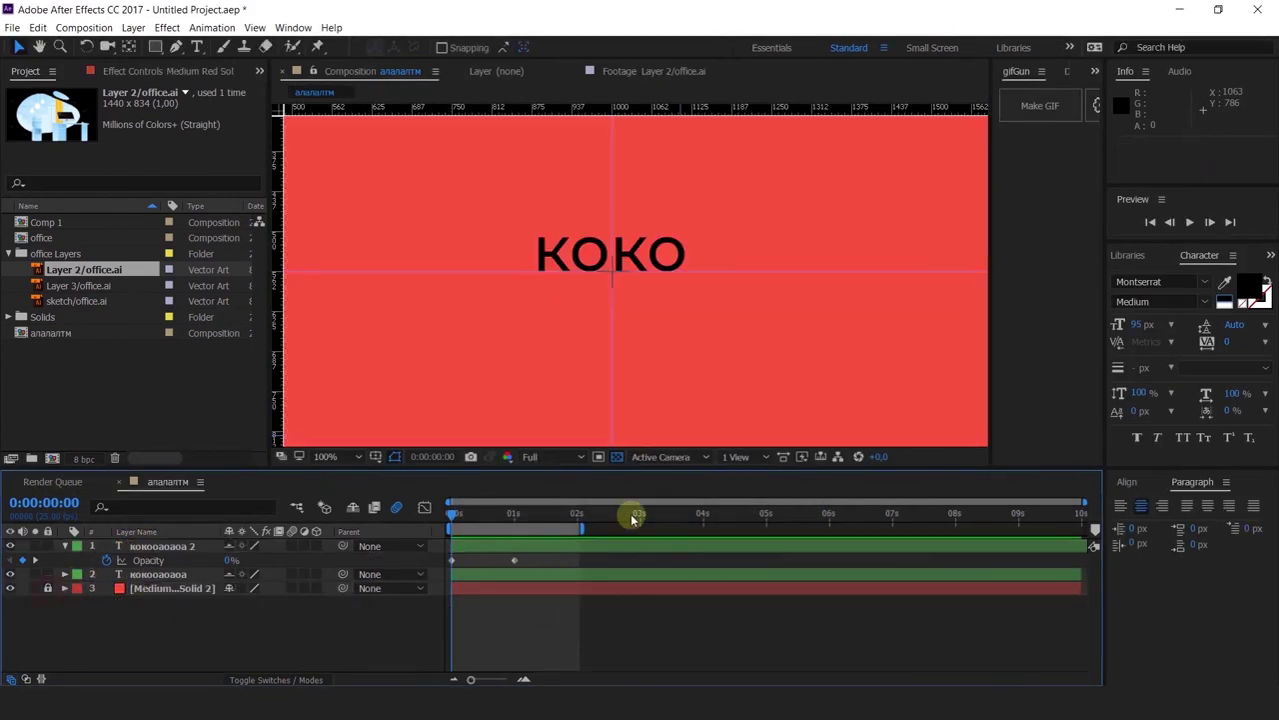
click(616, 457)
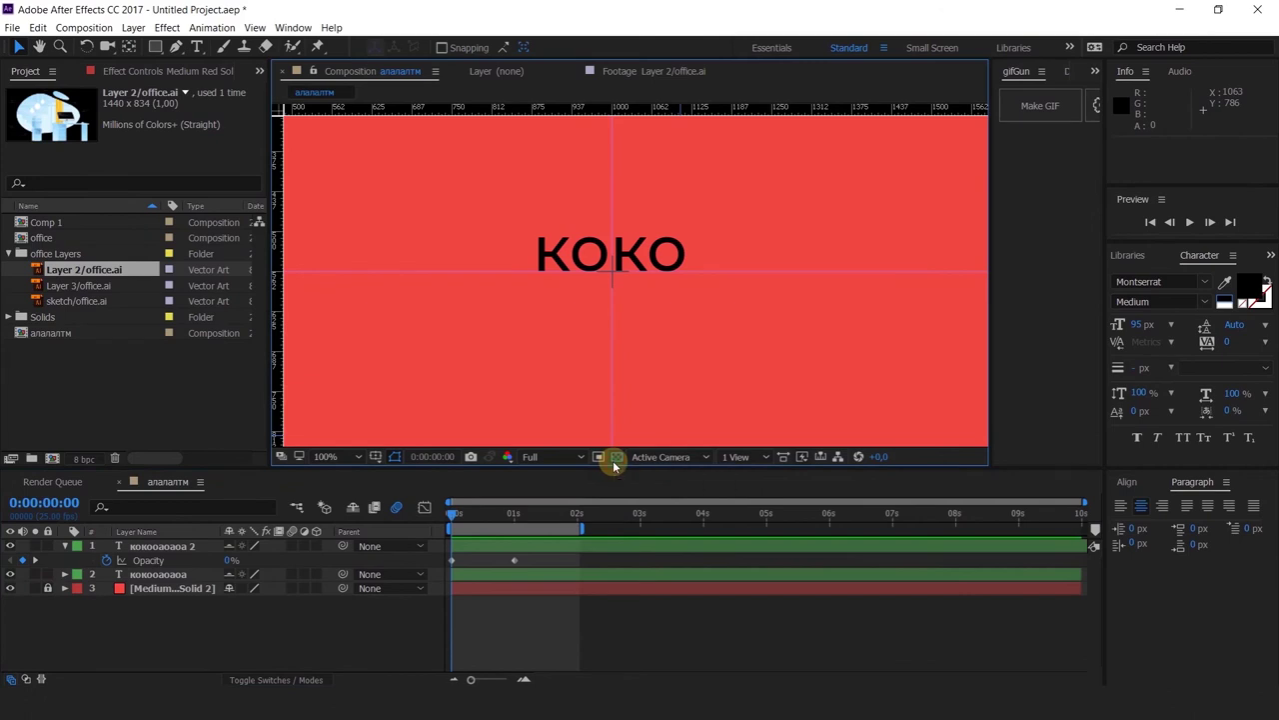
Step: Switch the composition through the Front, Top and Back views, and return it to Active Camera
click(662, 459)
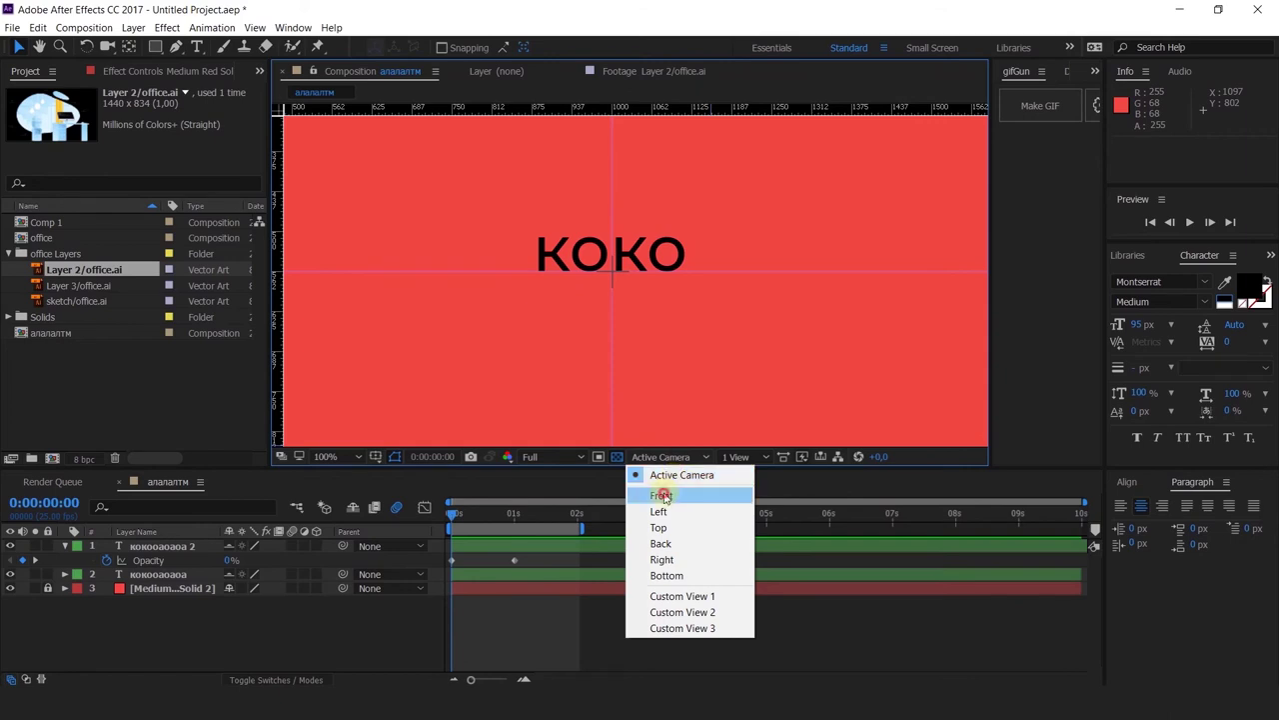
click(661, 495)
click(662, 456)
click(660, 527)
click(682, 462)
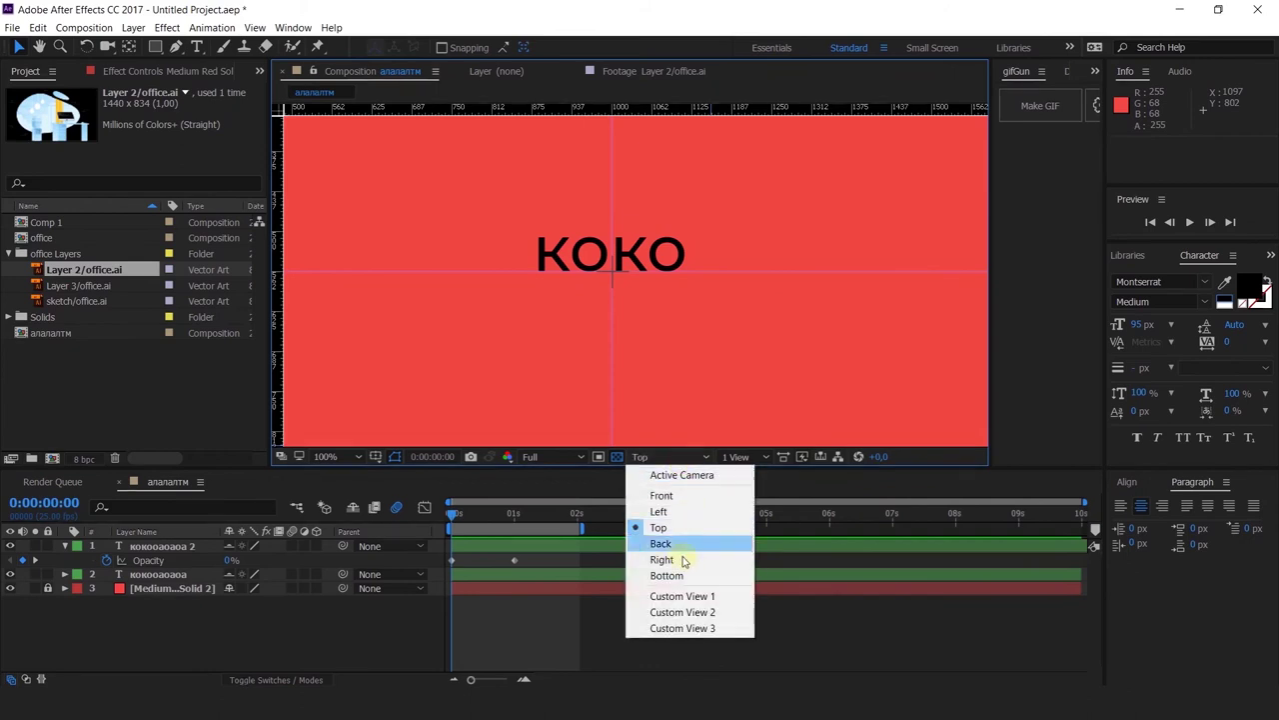
click(685, 549)
click(683, 456)
click(680, 477)
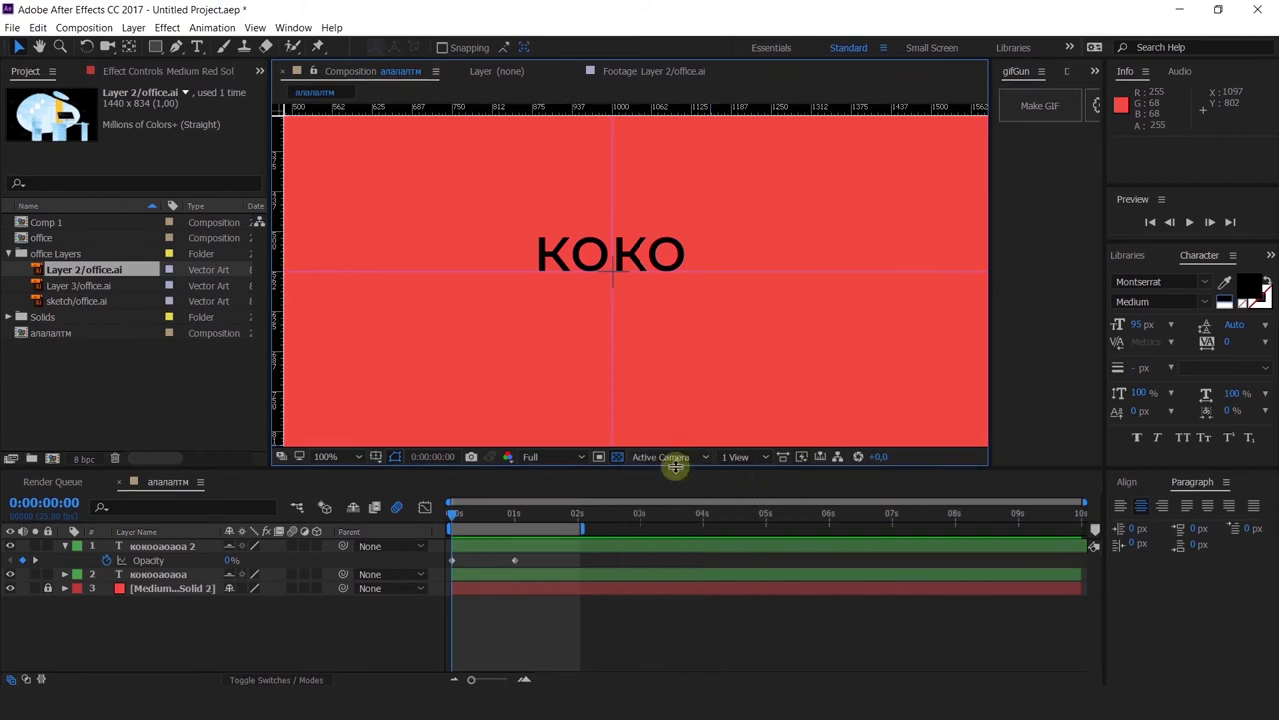
Step: Make both KOKO text layers 3D, leaving the red solid 2D
click(162, 630)
click(160, 546)
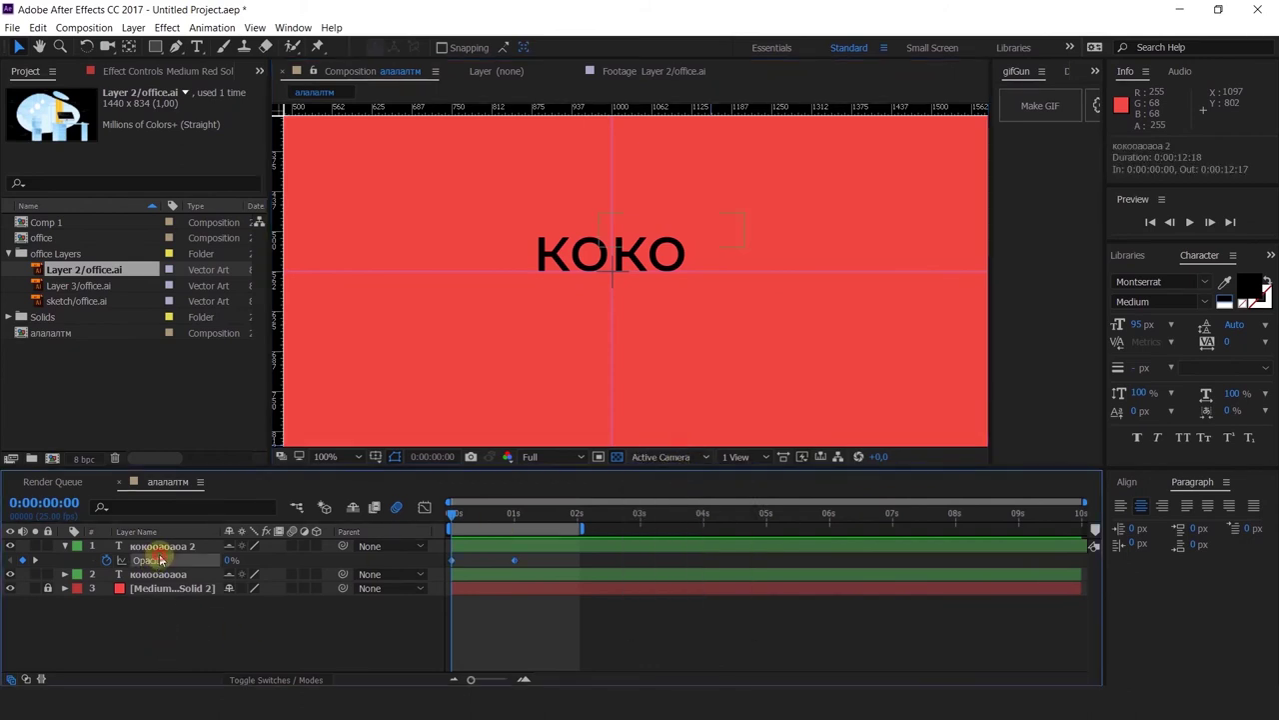
click(316, 546)
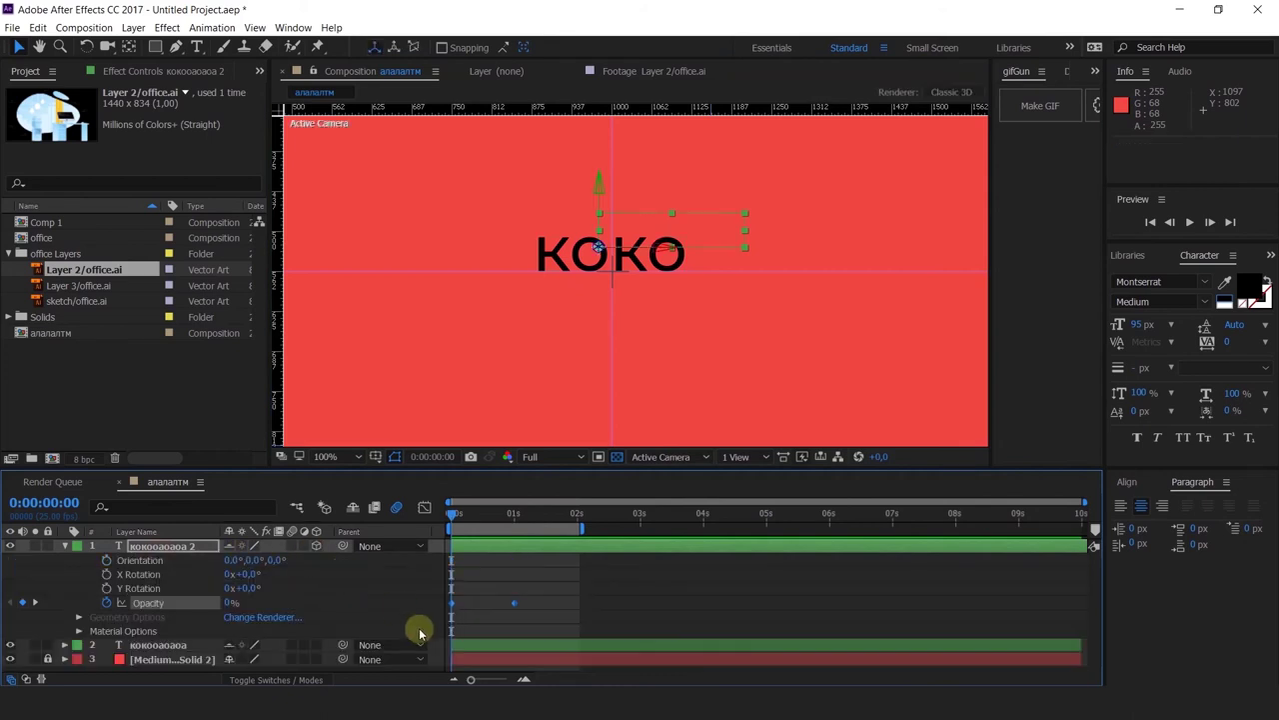
click(353, 593)
click(143, 556)
click(157, 646)
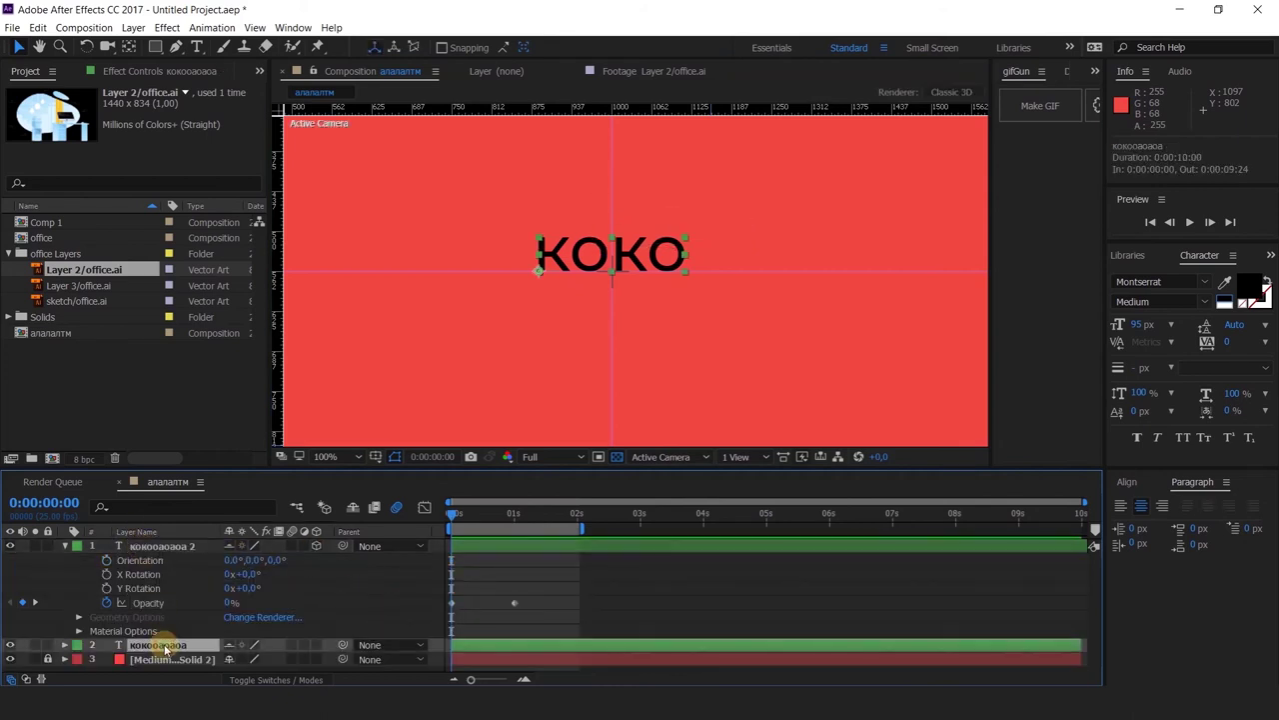
click(390, 592)
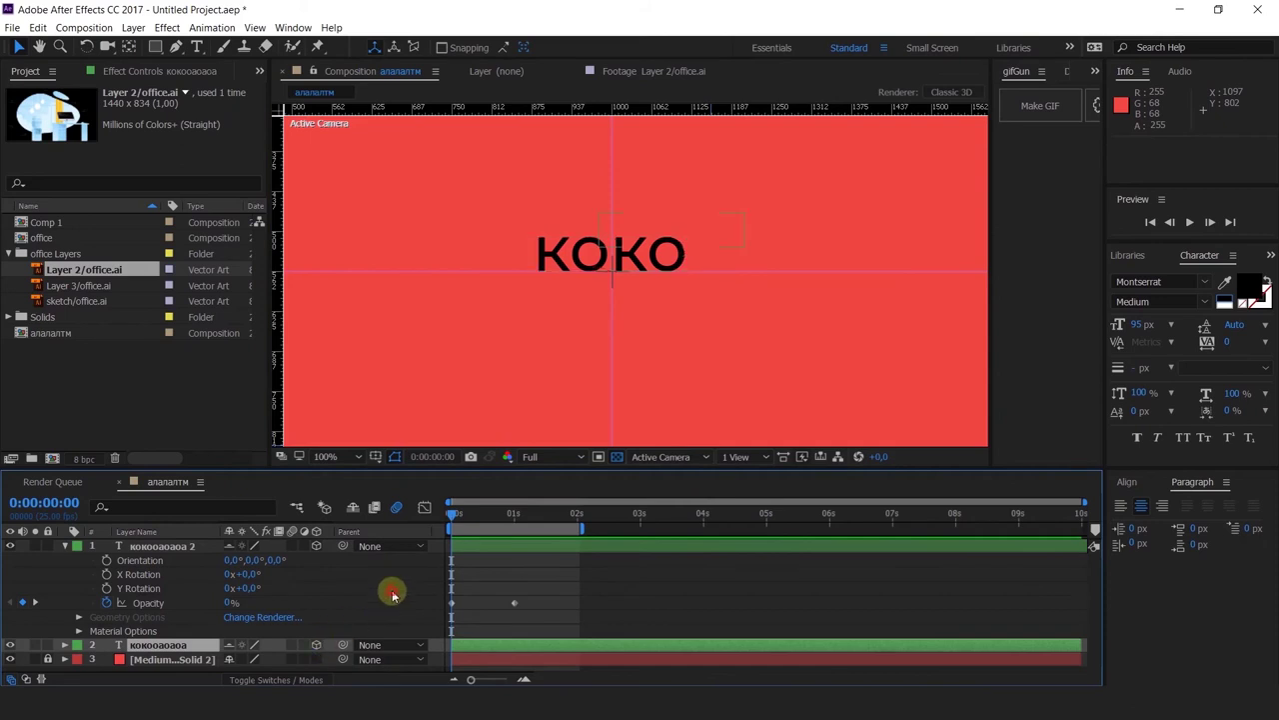
Step: Switch the composition through the Front, Left and Top views with the 3D text layers, and return it to Active Camera
click(665, 458)
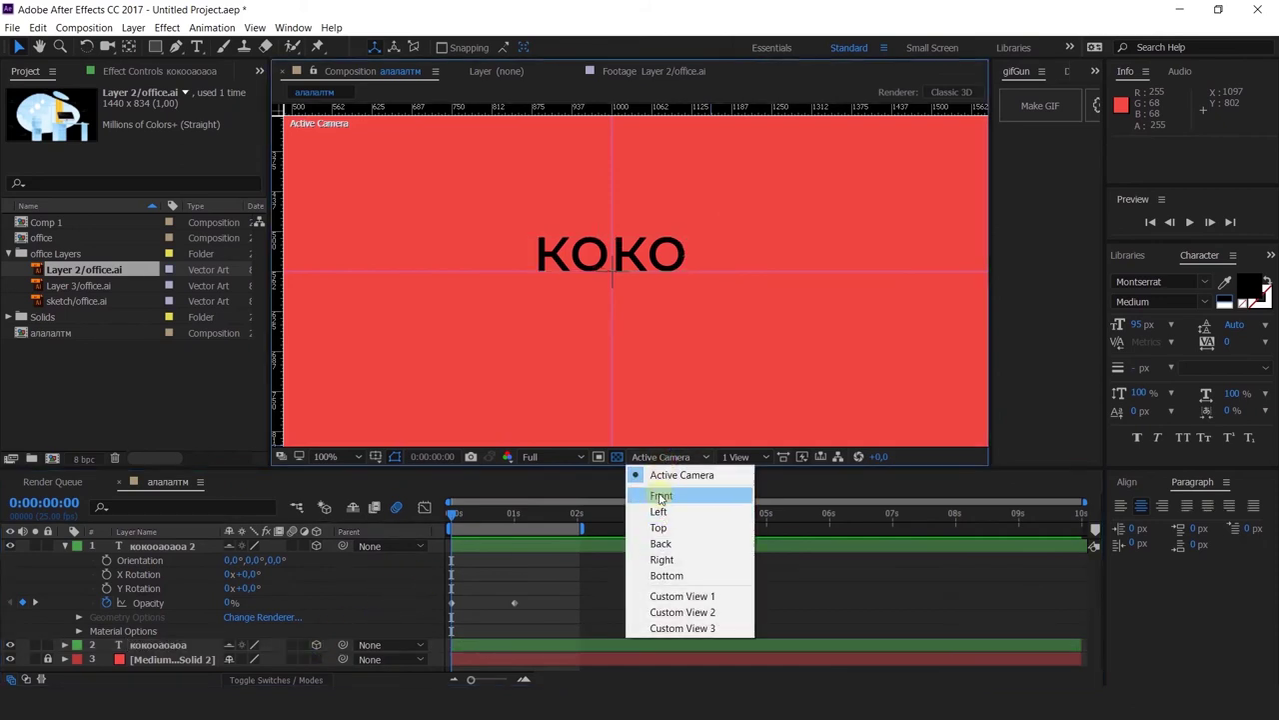
click(660, 497)
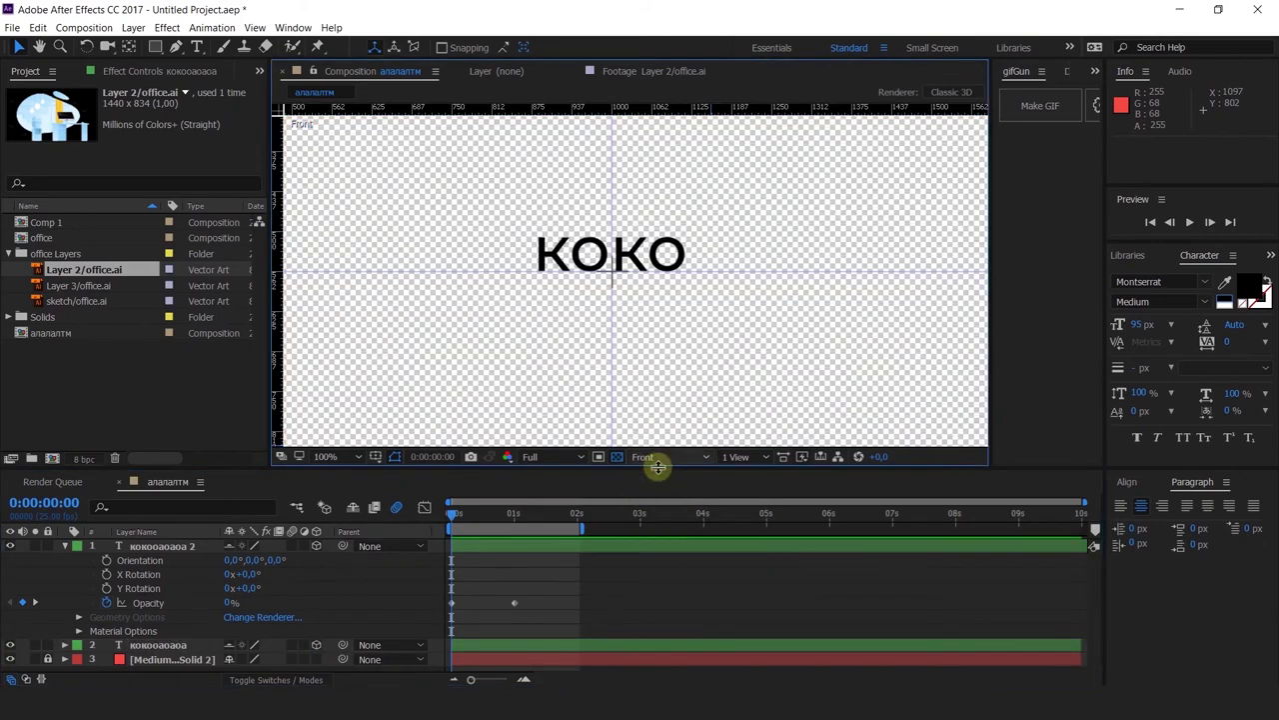
click(659, 457)
click(660, 512)
click(652, 458)
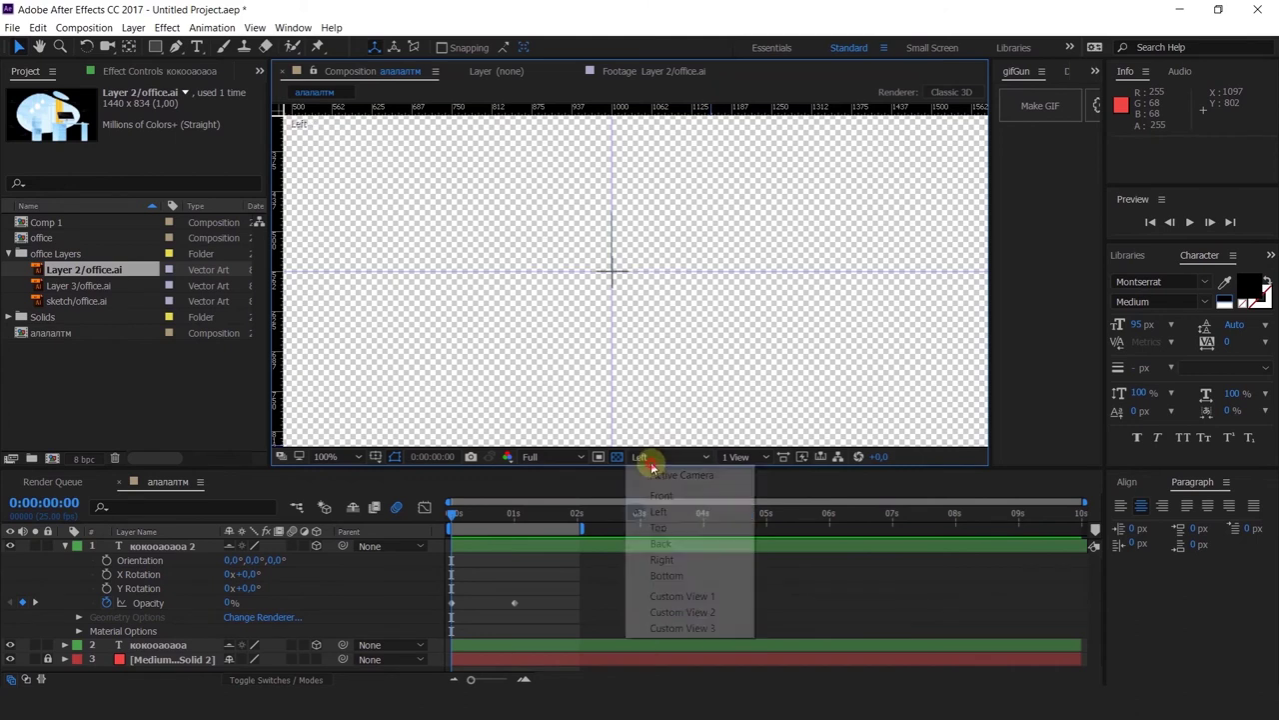
click(657, 528)
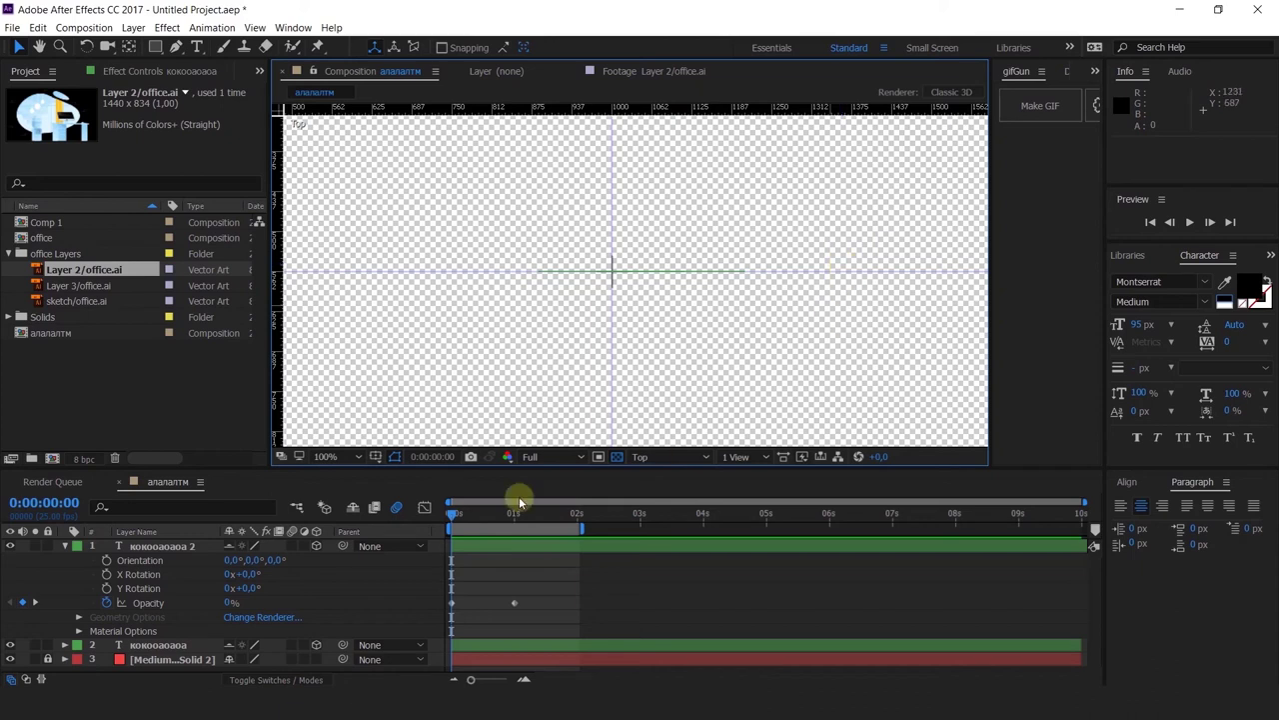
click(666, 460)
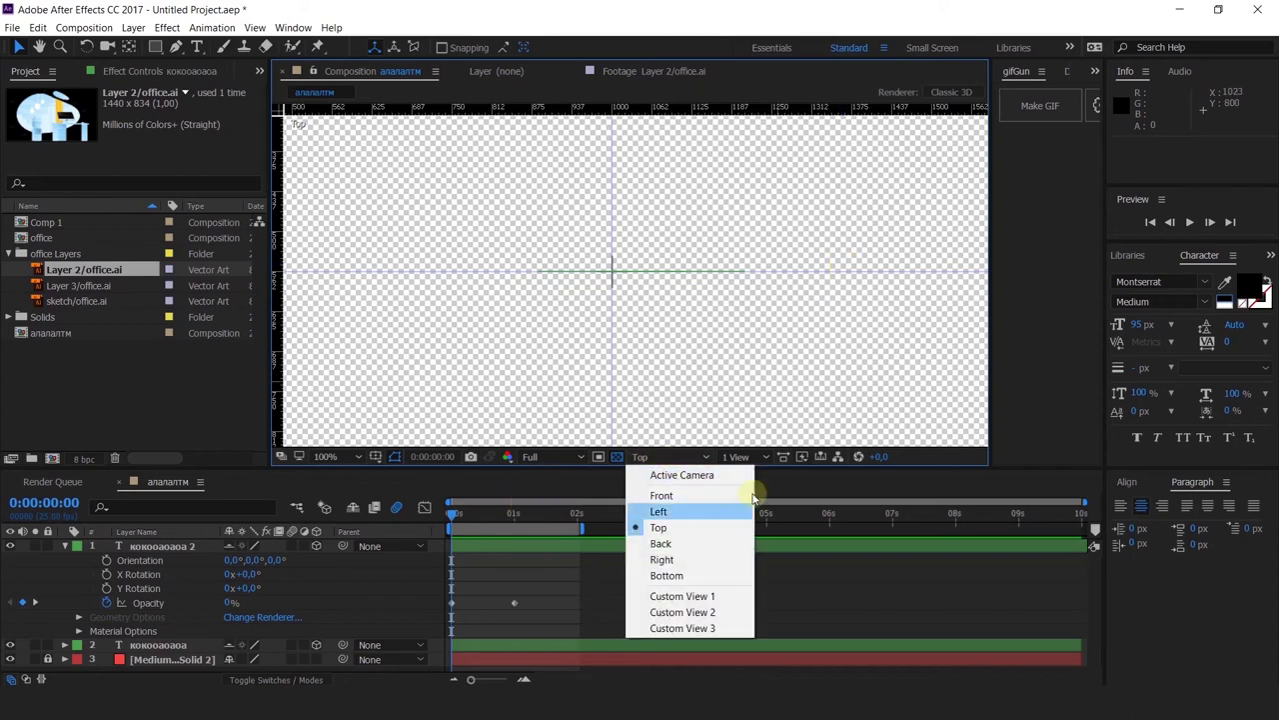
click(679, 475)
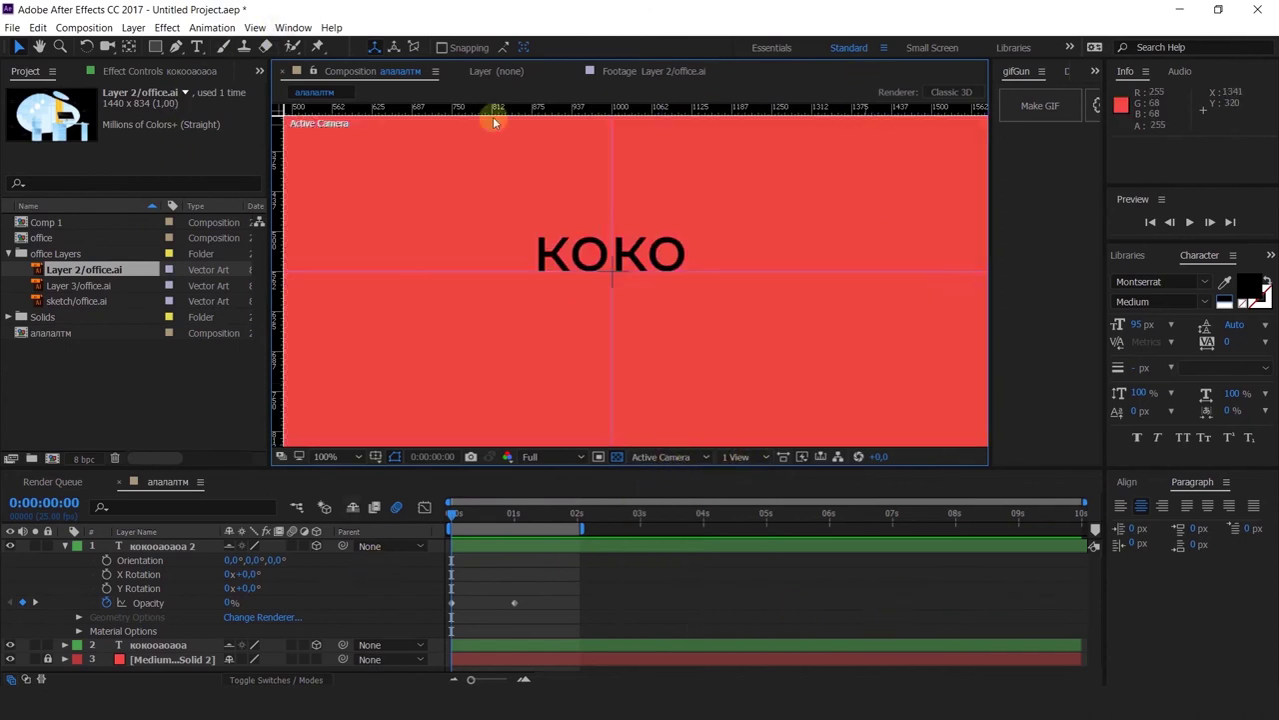
Step: Split the viewer into two horizontal views, and activate the Top view and the Active Camera view in turn
click(744, 458)
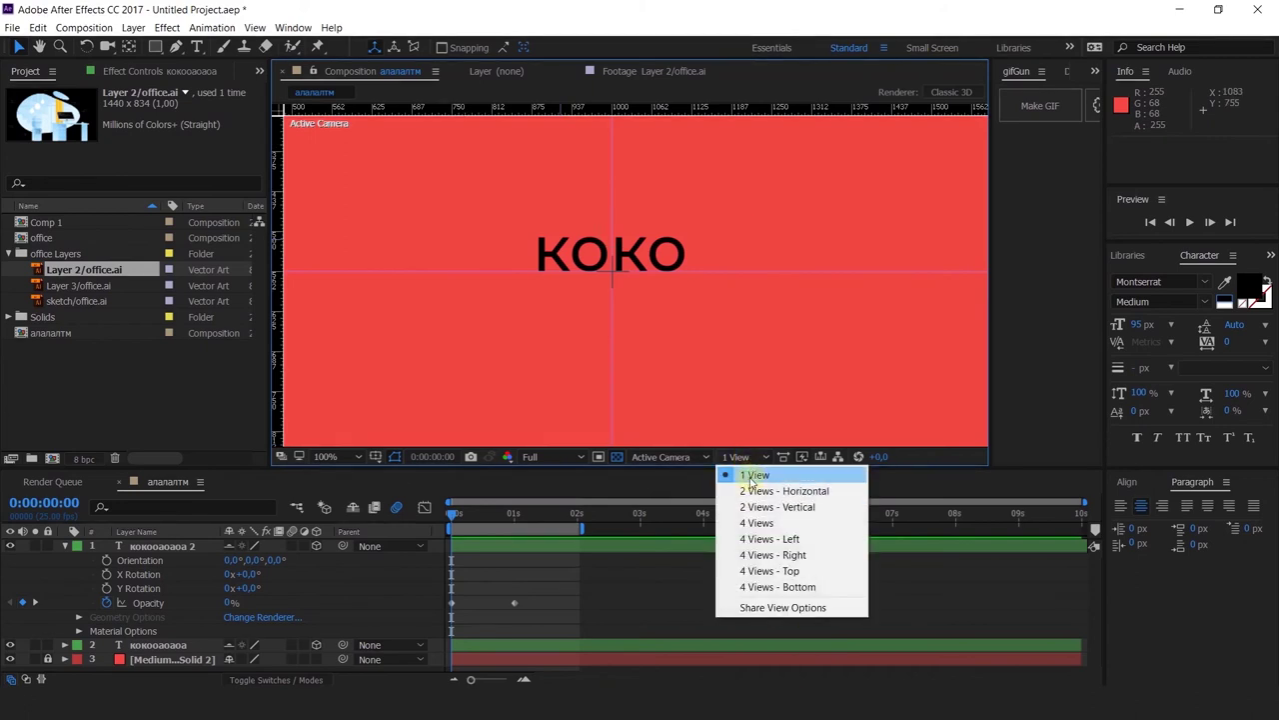
click(758, 491)
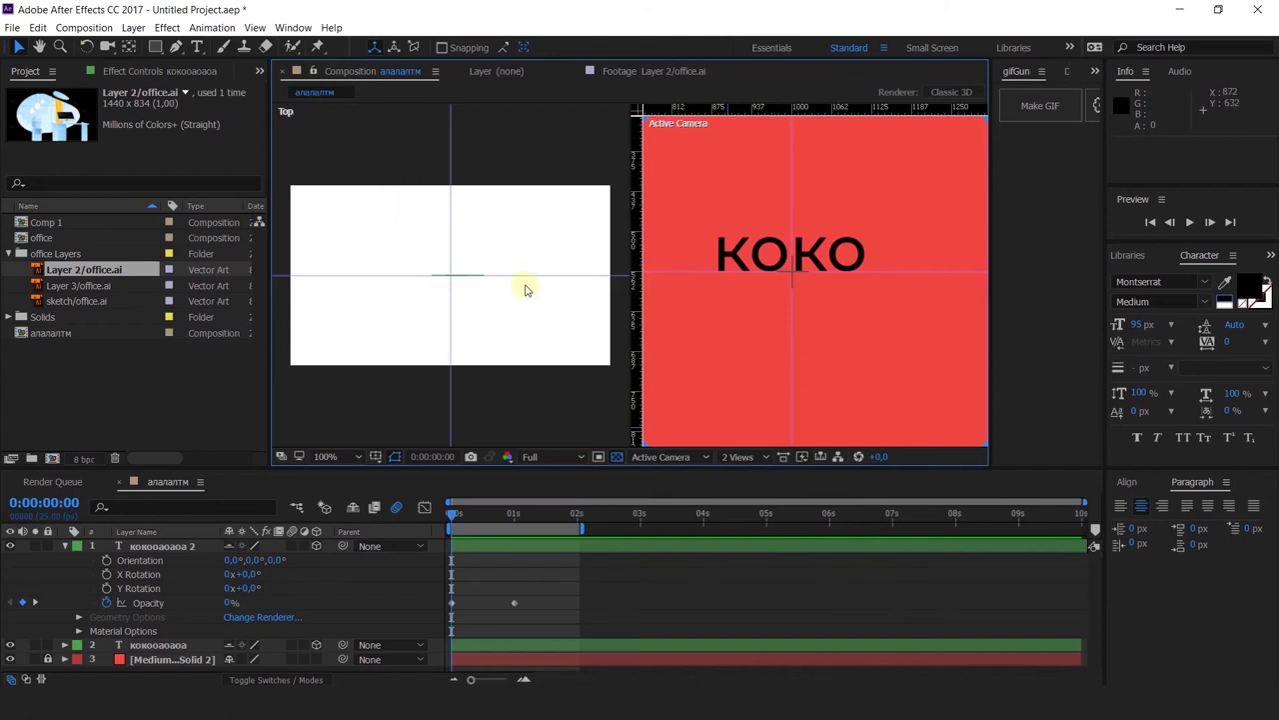
click(486, 416)
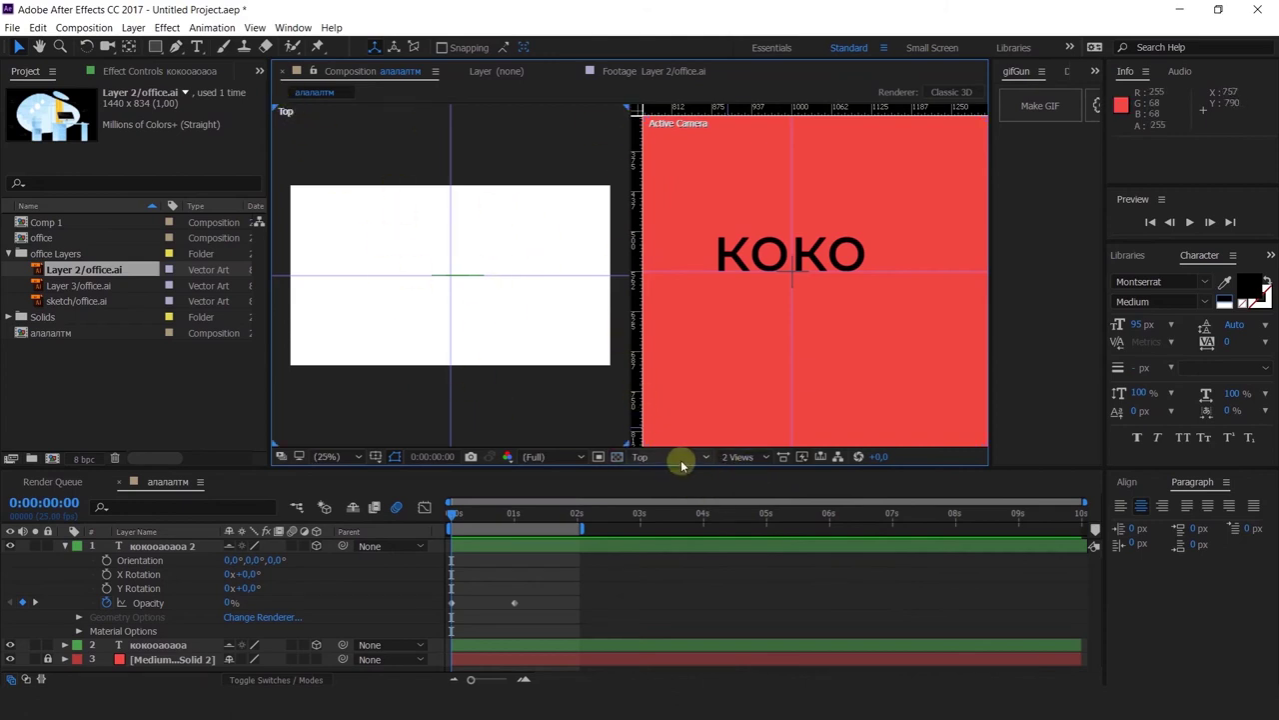
click(743, 348)
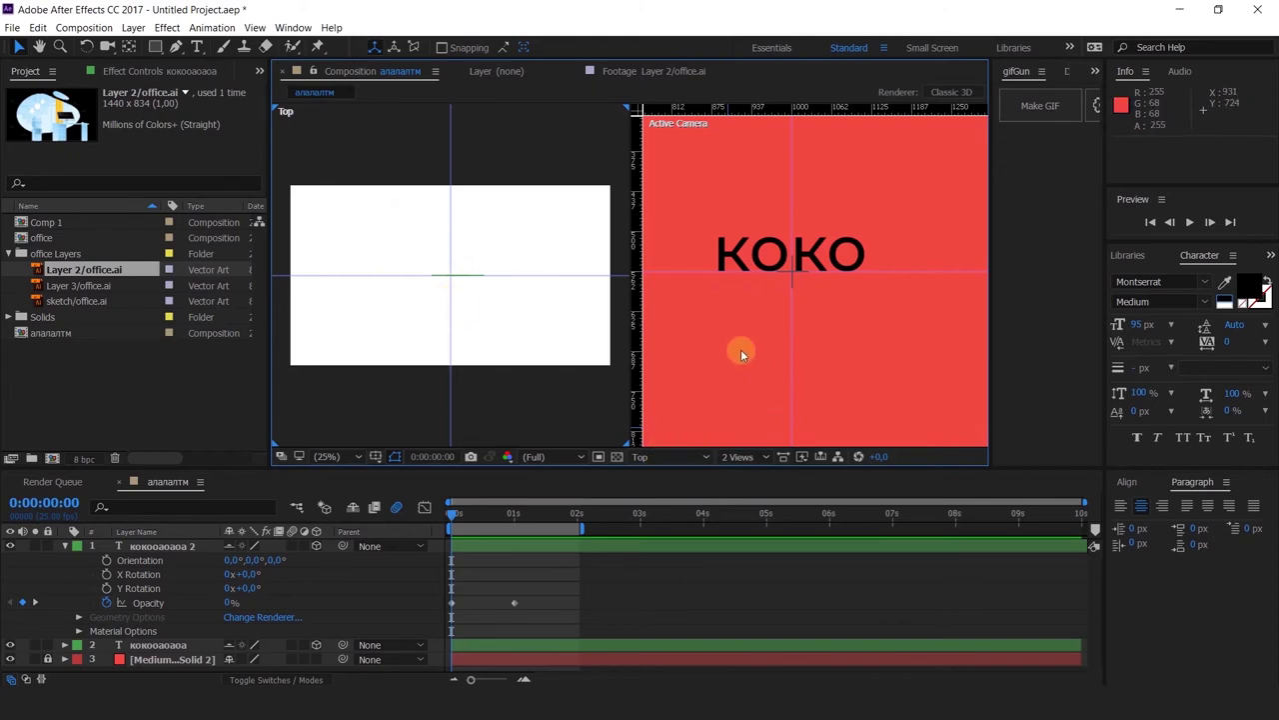
click(672, 457)
click(689, 475)
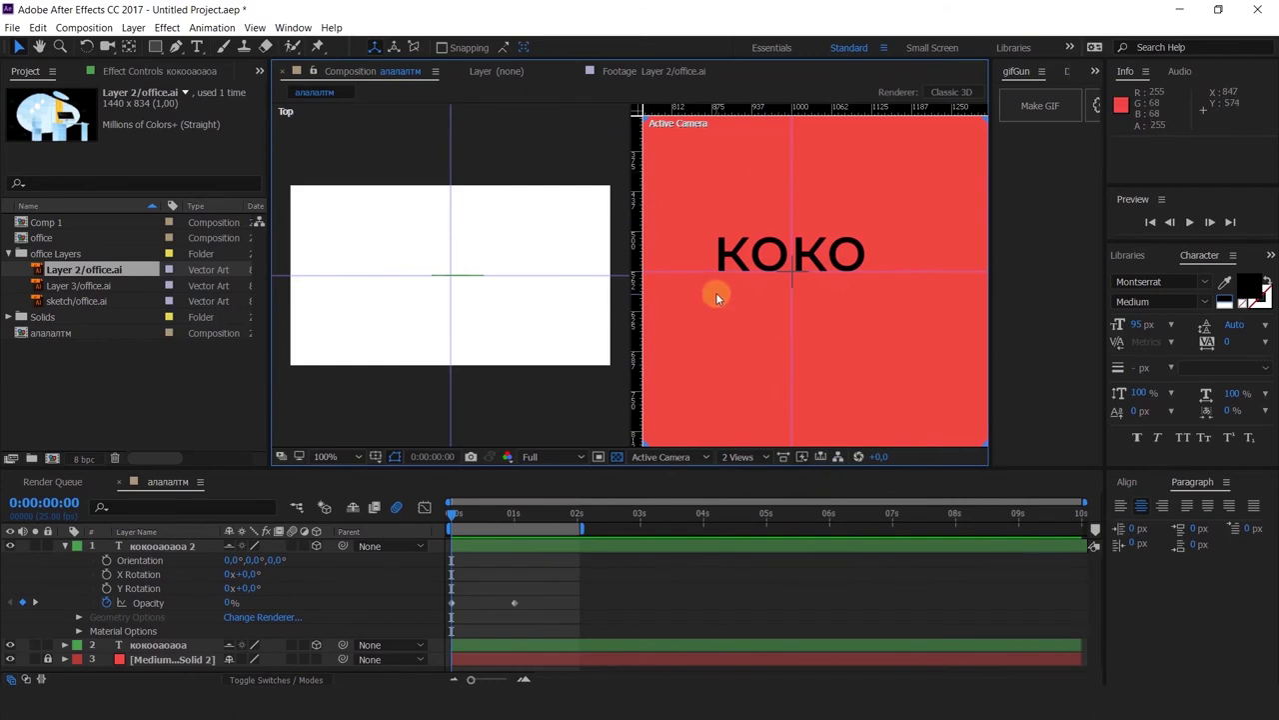
Step: Set the opacity of the first KOKO text layer to 100% at the start of the timeline
click(147, 548)
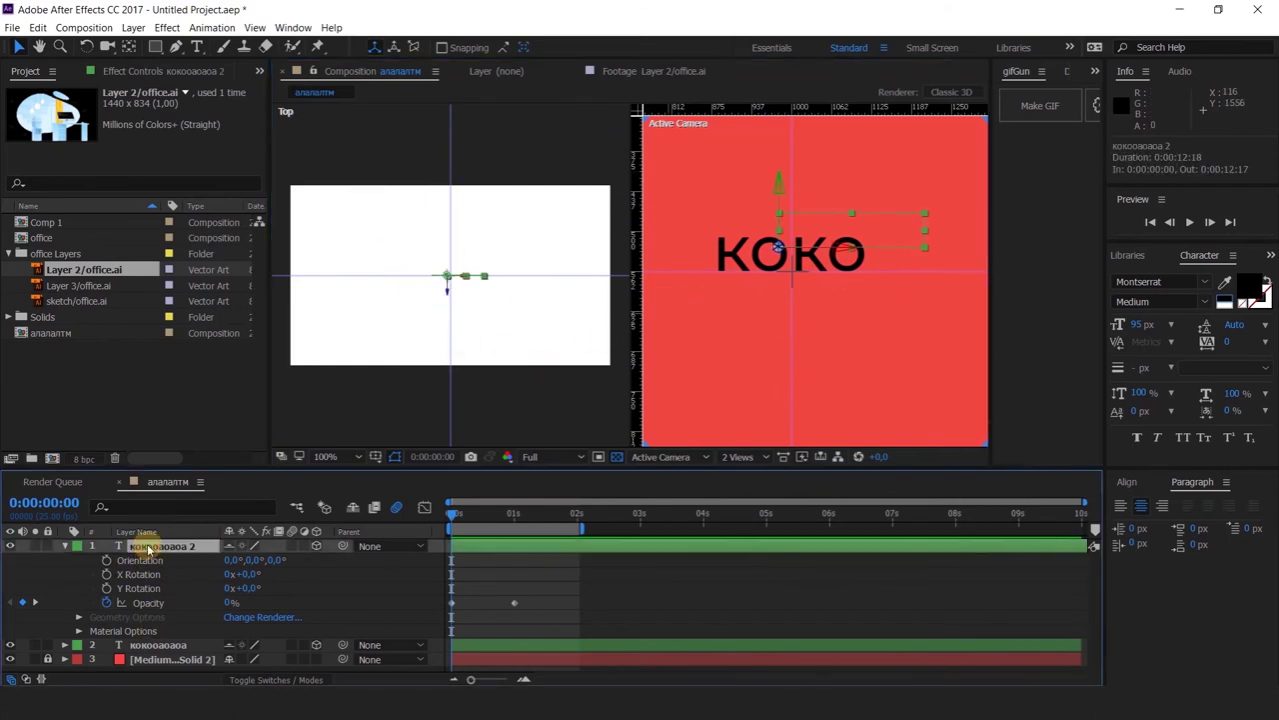
click(233, 603)
text(100)
key(Return)
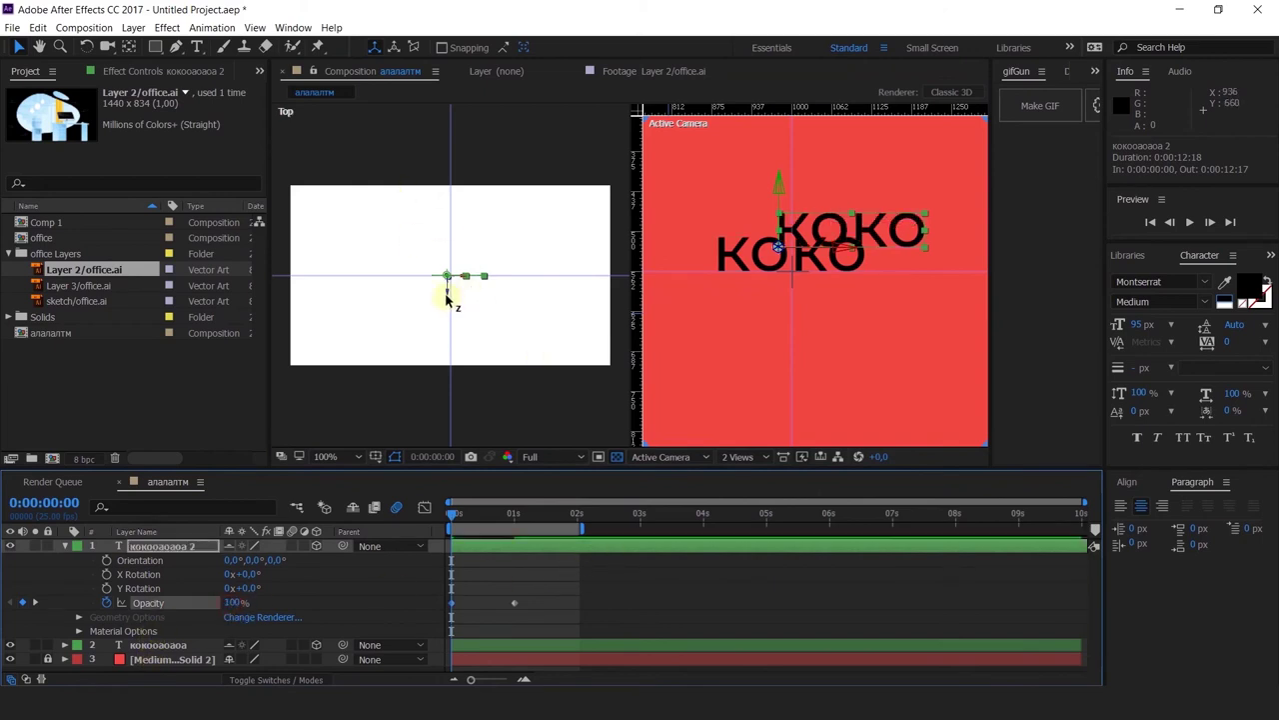
Step: Move the first KOKO text layer back in depth in the Top view, to a position of about 1061, 504, 648, and deselect it
drag(447, 295, 487, 172)
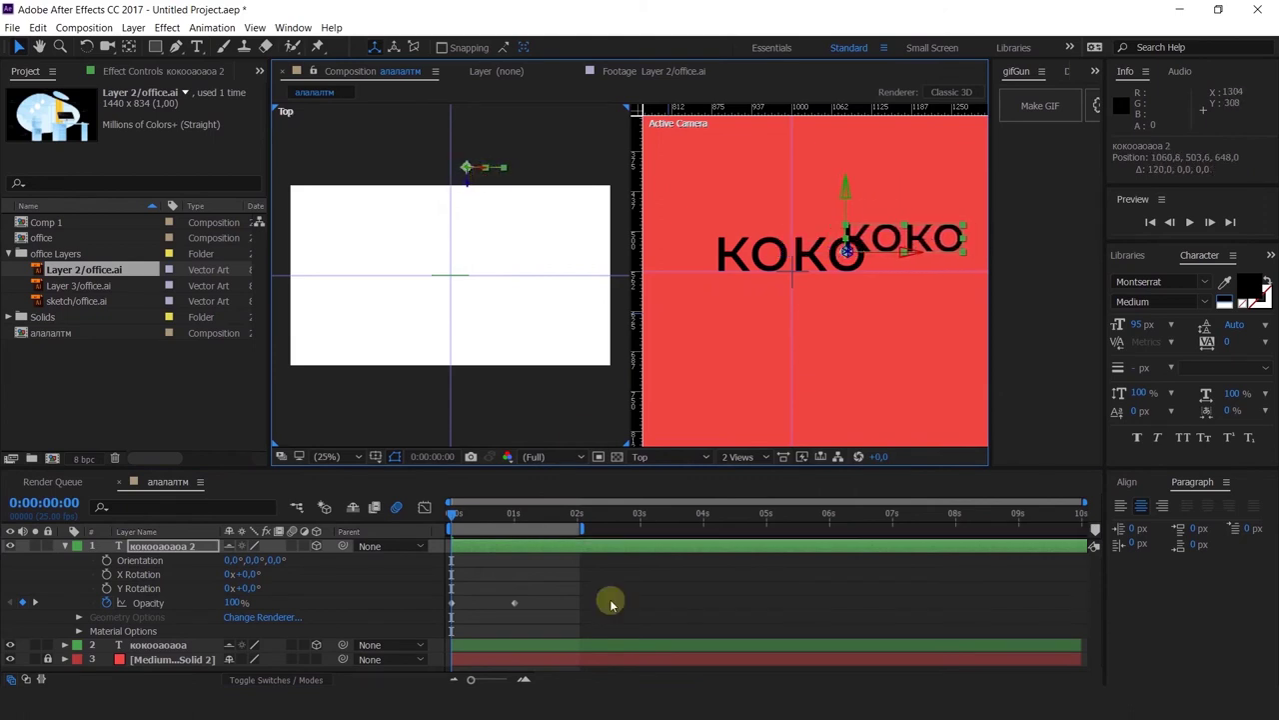
click(552, 608)
click(777, 343)
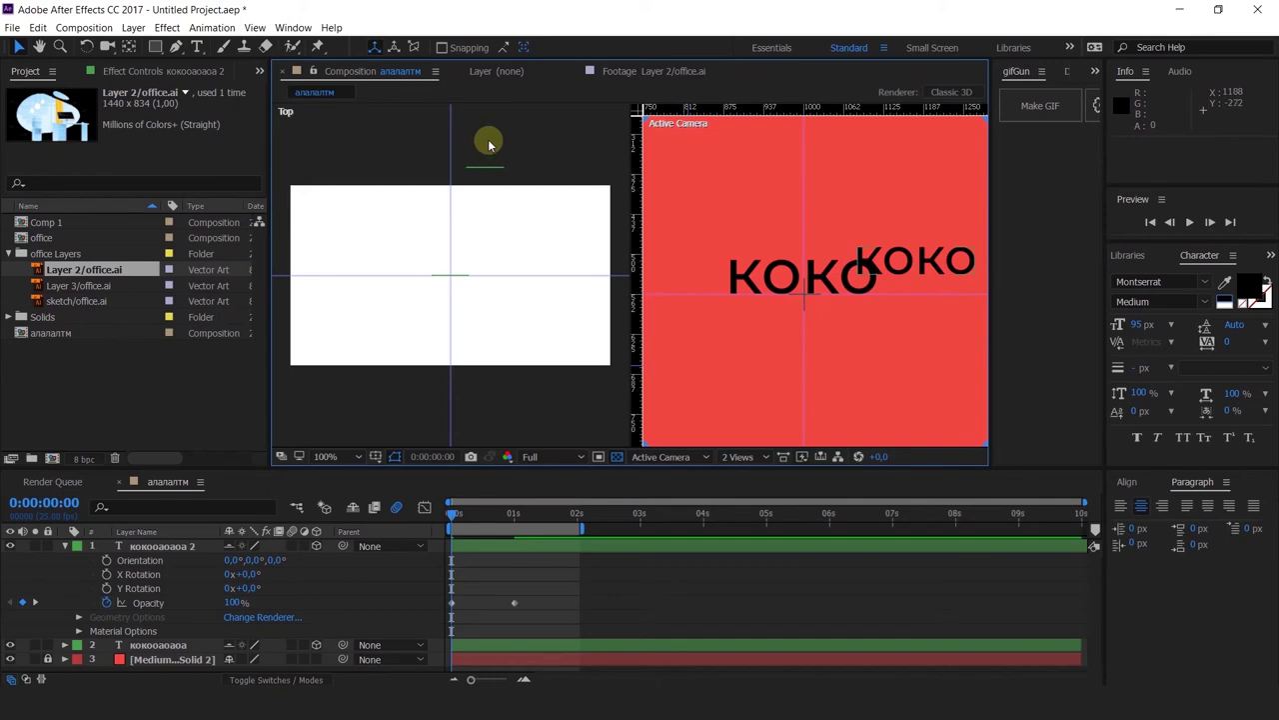
Step: Switch the viewer layout to two vertical views and four views, and return it to a single view
click(750, 456)
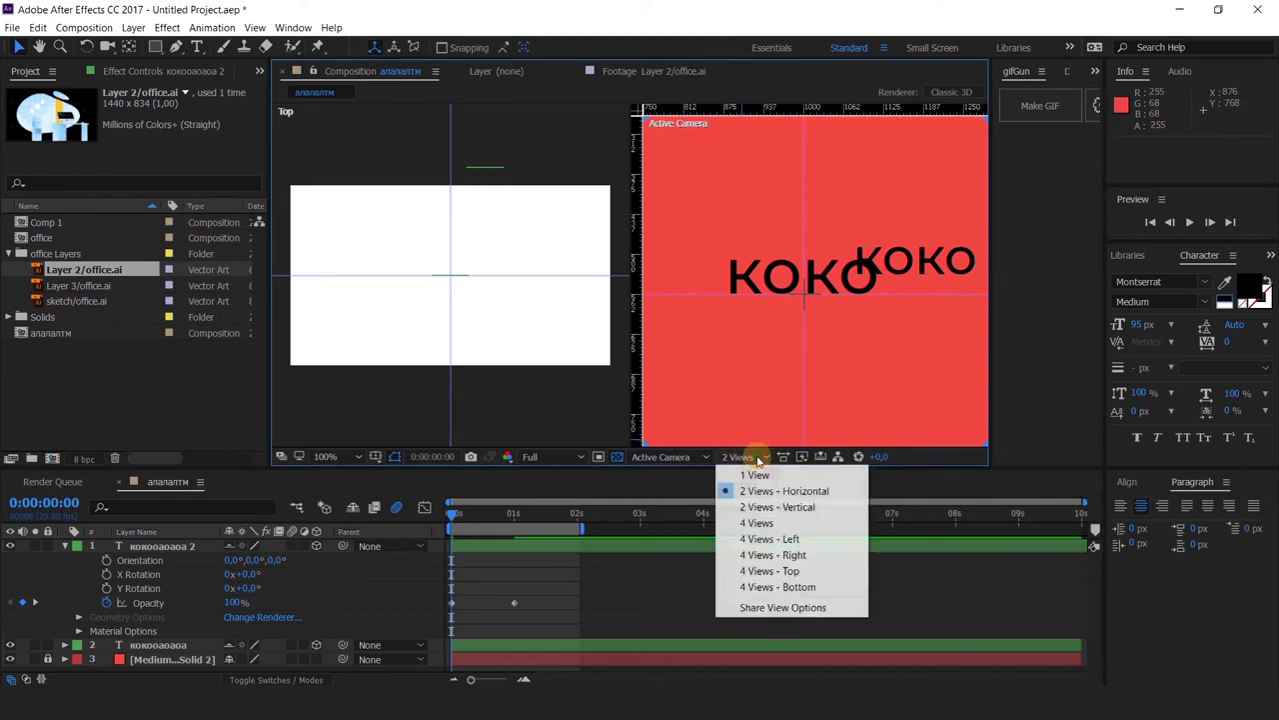
click(770, 512)
click(737, 457)
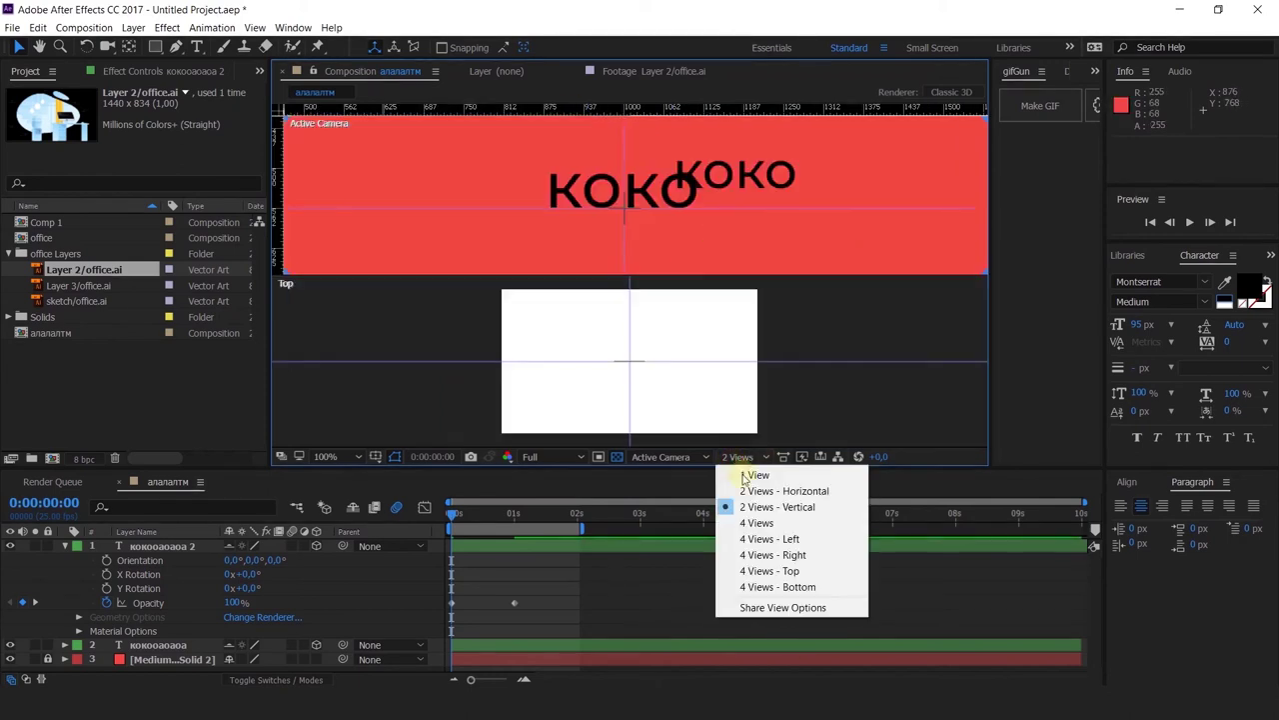
click(764, 524)
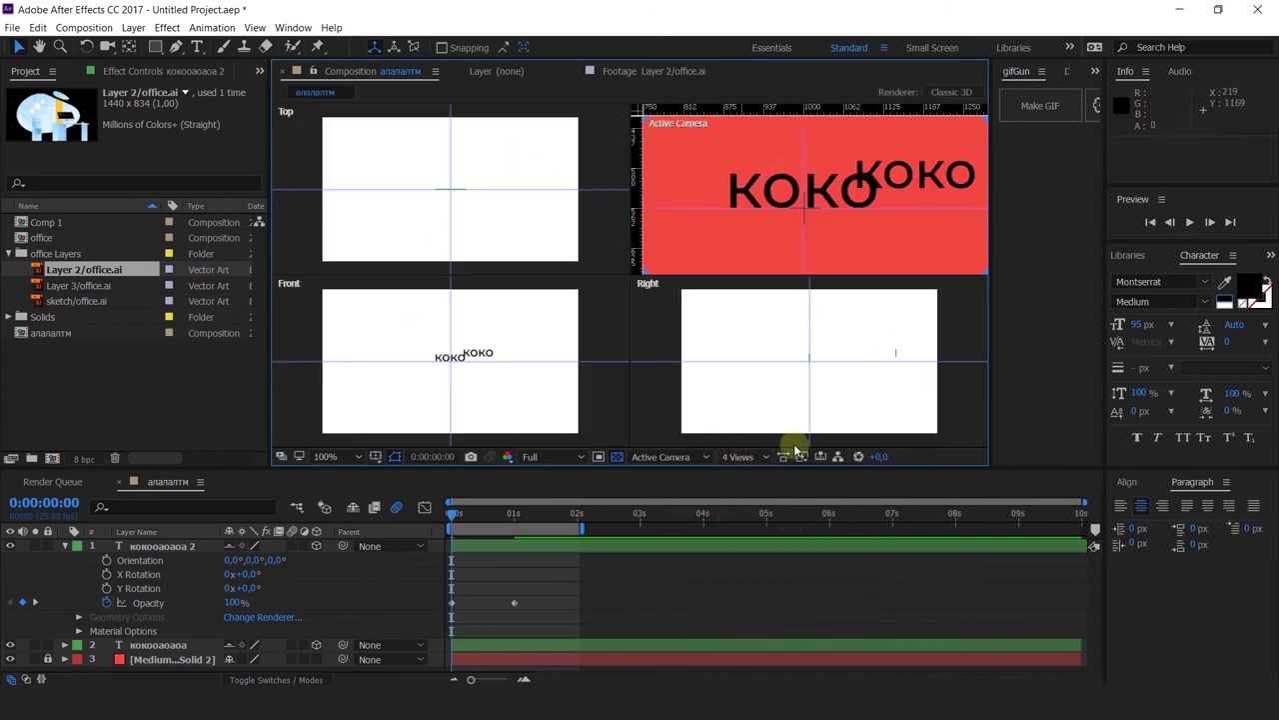
click(745, 457)
click(752, 475)
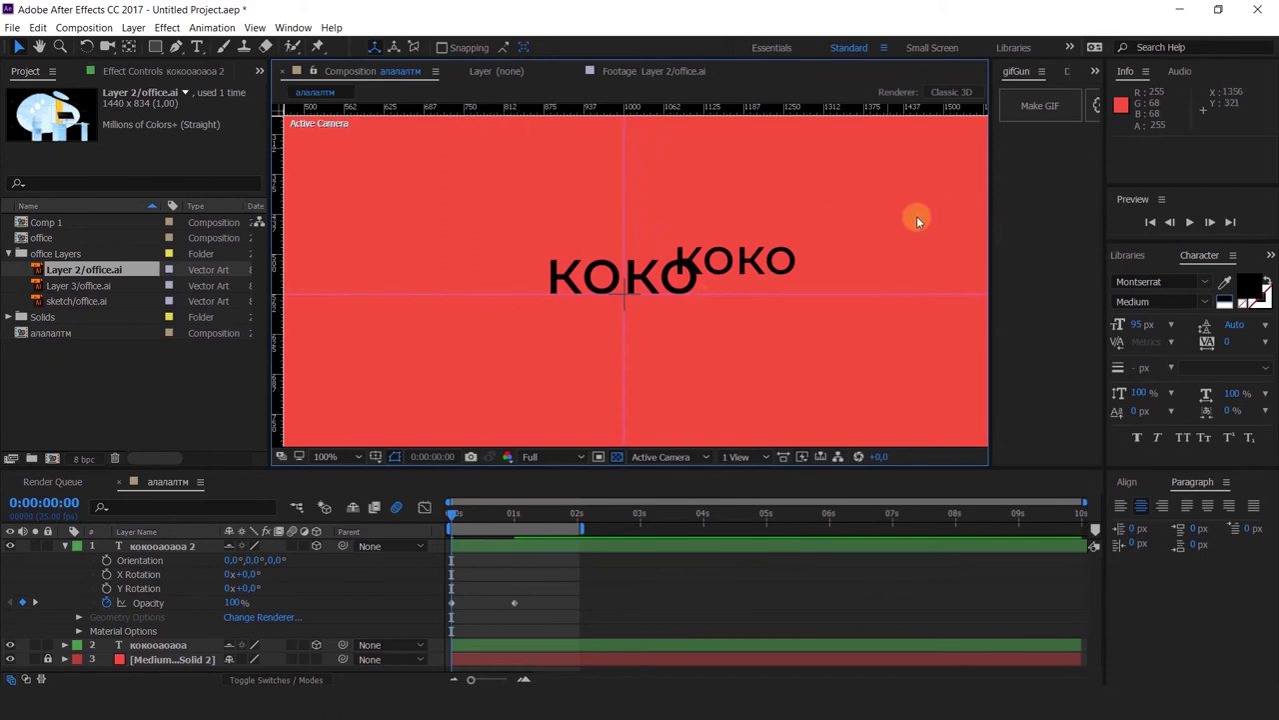
Step: Show Effects & Presets and look through its categories down to Video Copilot, expanding and collapsing the Rowbyte category
key(backslash)
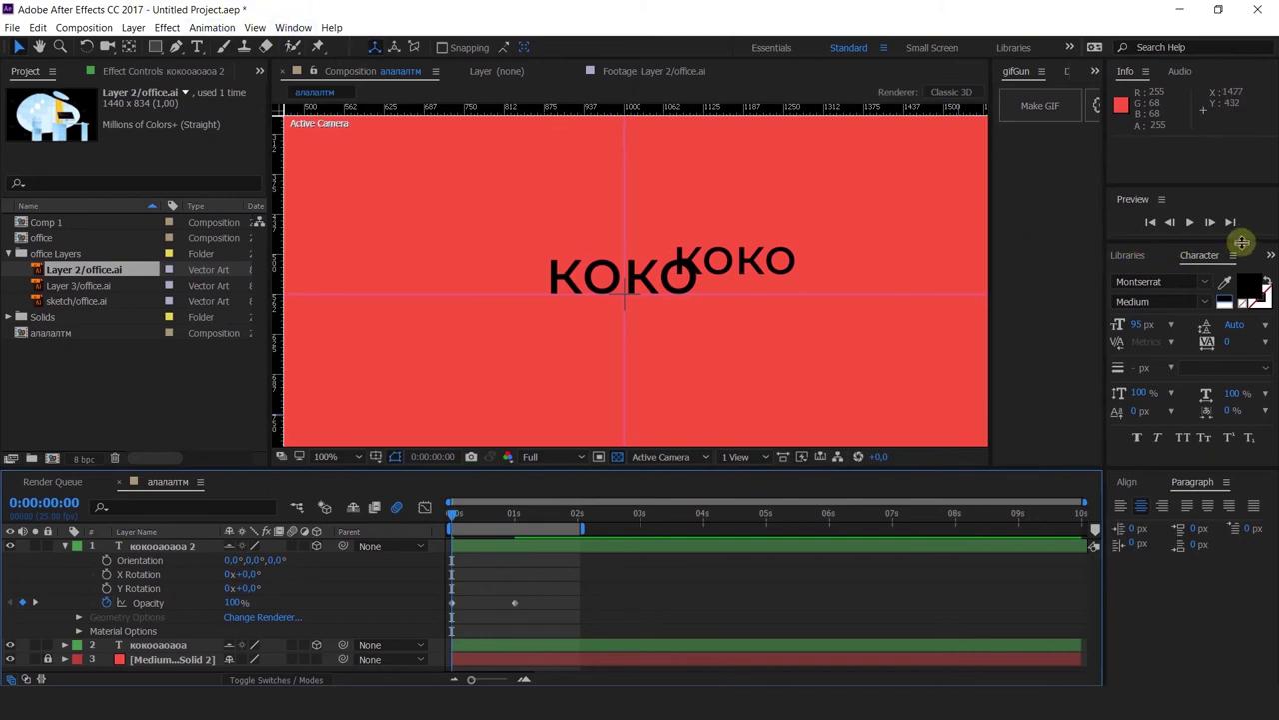
click(1269, 256)
click(1237, 275)
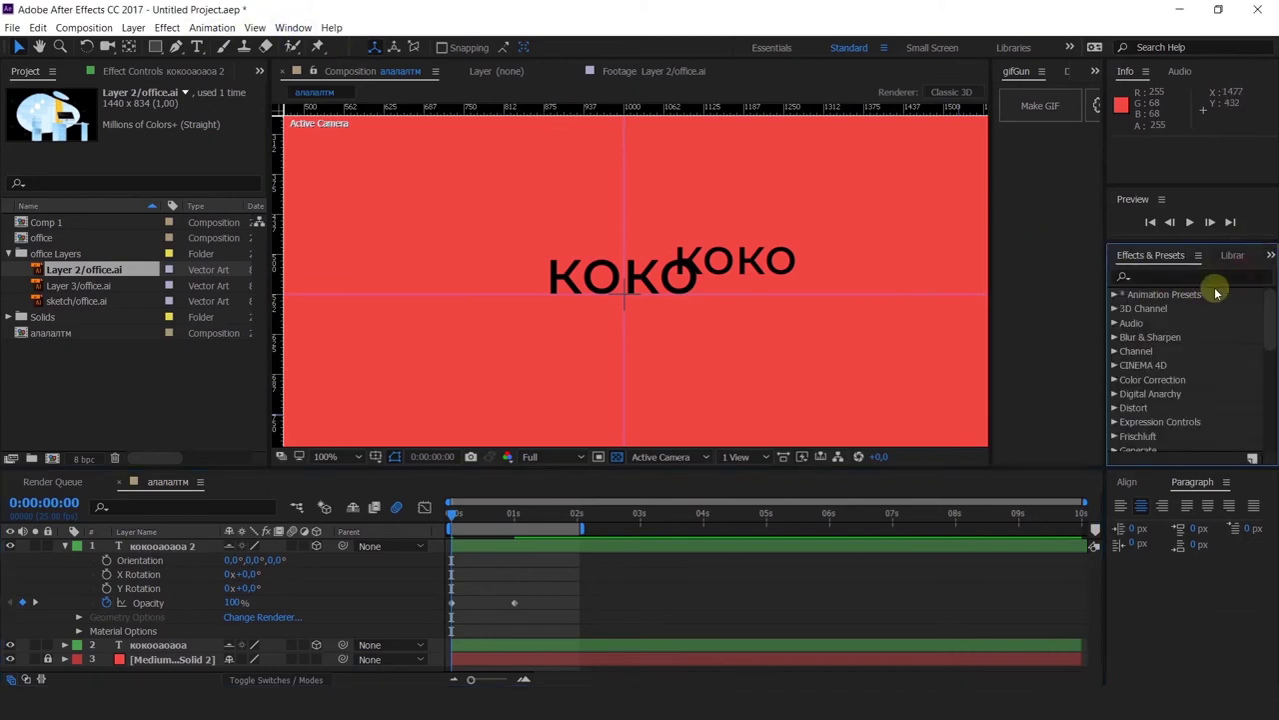
scroll(1201, 334, down, 5)
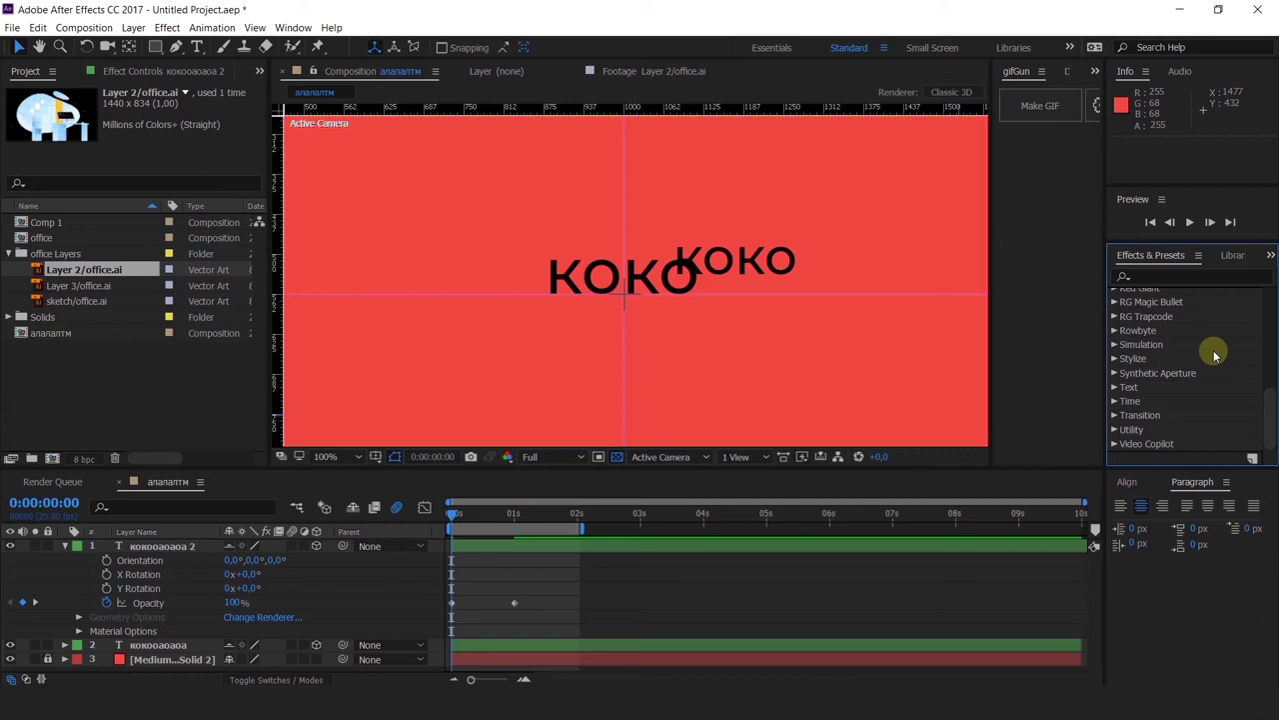
scroll(1209, 359, up, 10)
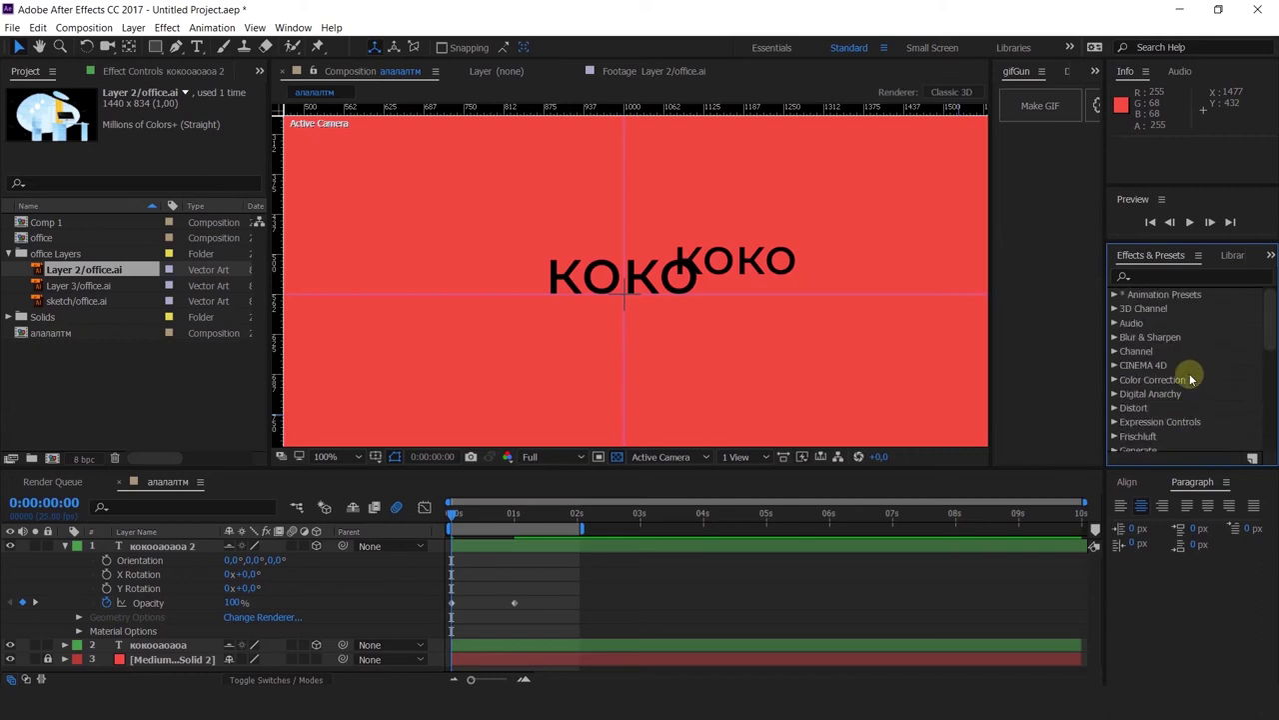
scroll(1192, 376, down, 6)
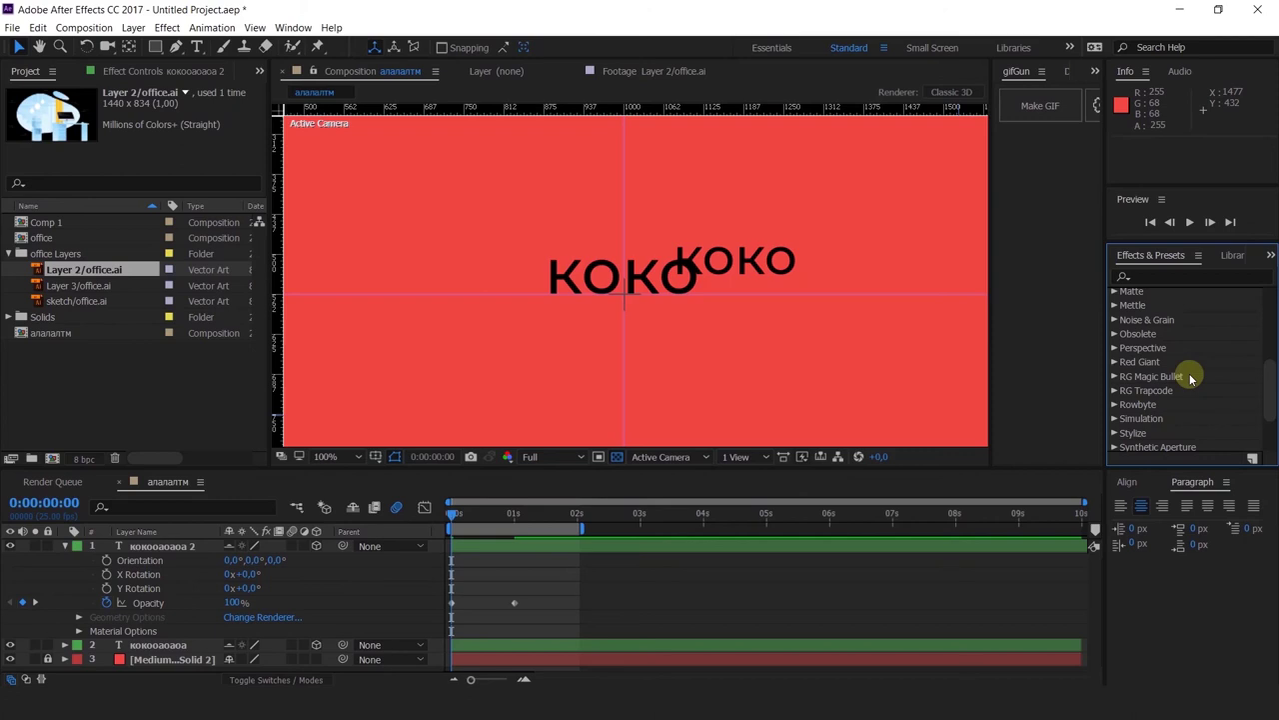
scroll(1189, 378, down, 3)
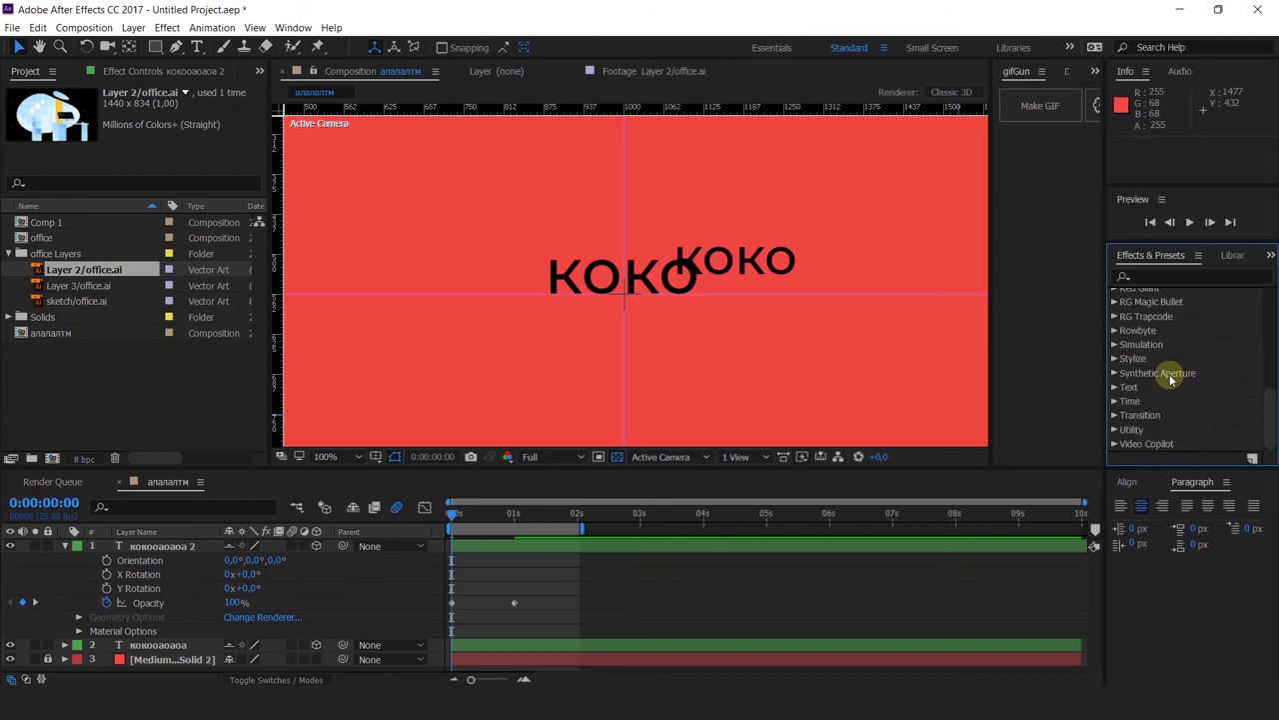
click(1115, 332)
click(1115, 332)
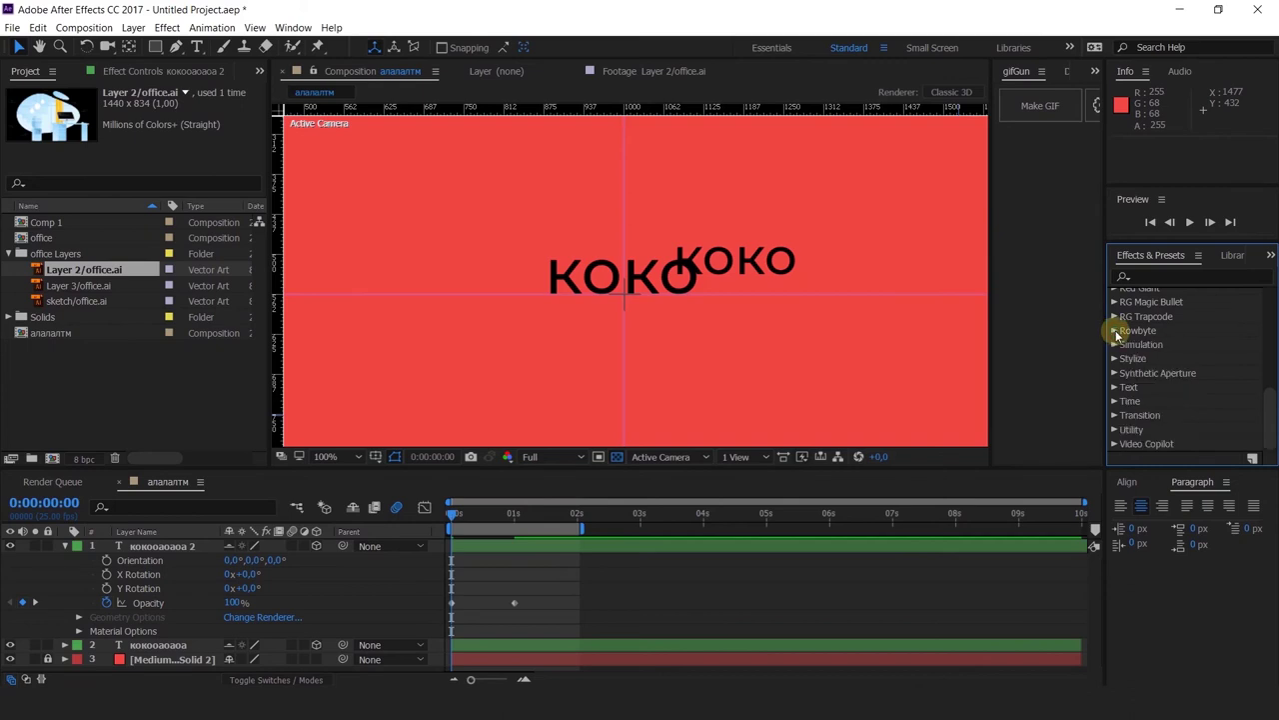
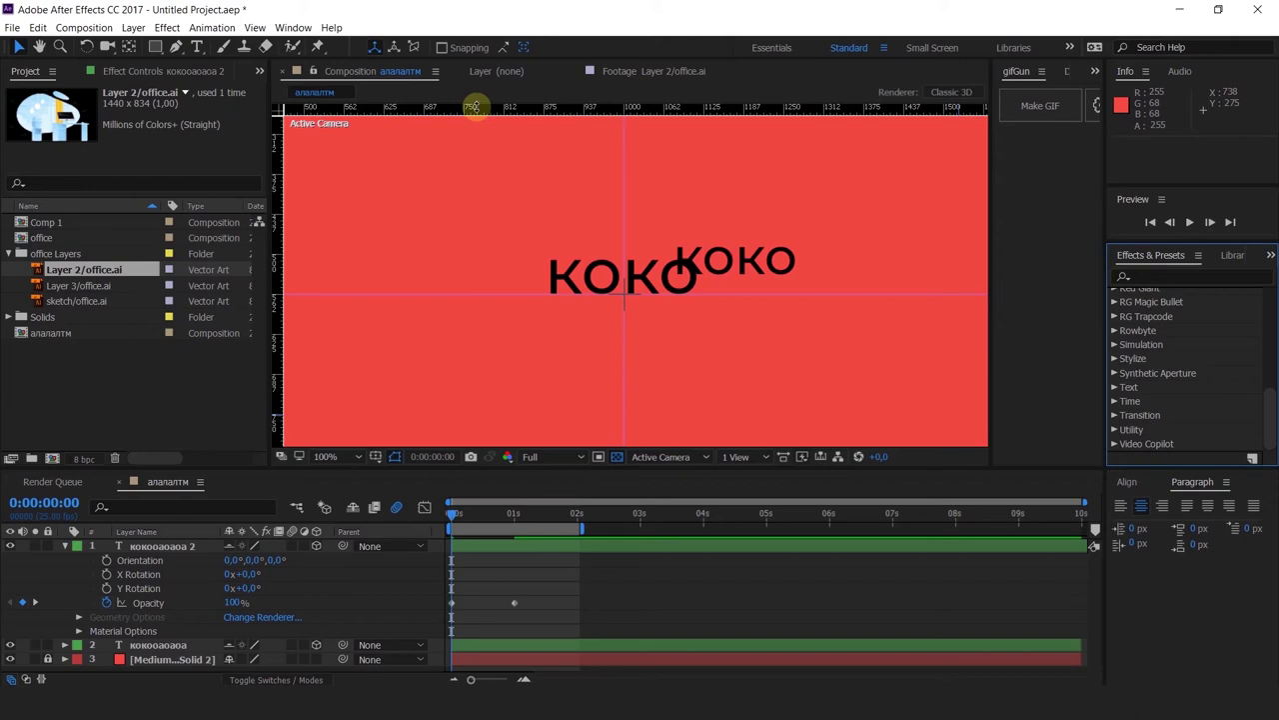
Step: Try moving both KOKO text layers up and to the right with the Selection tool, undo the moves, and deselect the layers
click(569, 284)
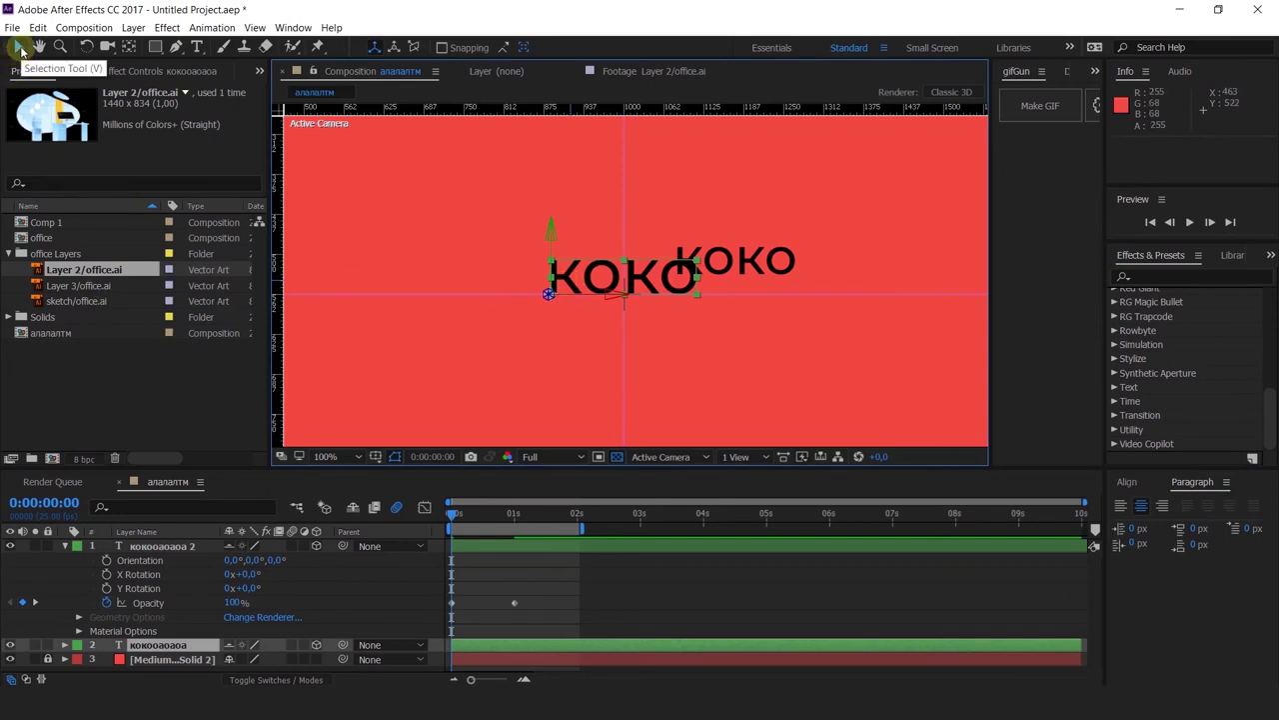
drag(558, 276, 620, 175)
drag(749, 259, 795, 172)
key(ctrl+z)
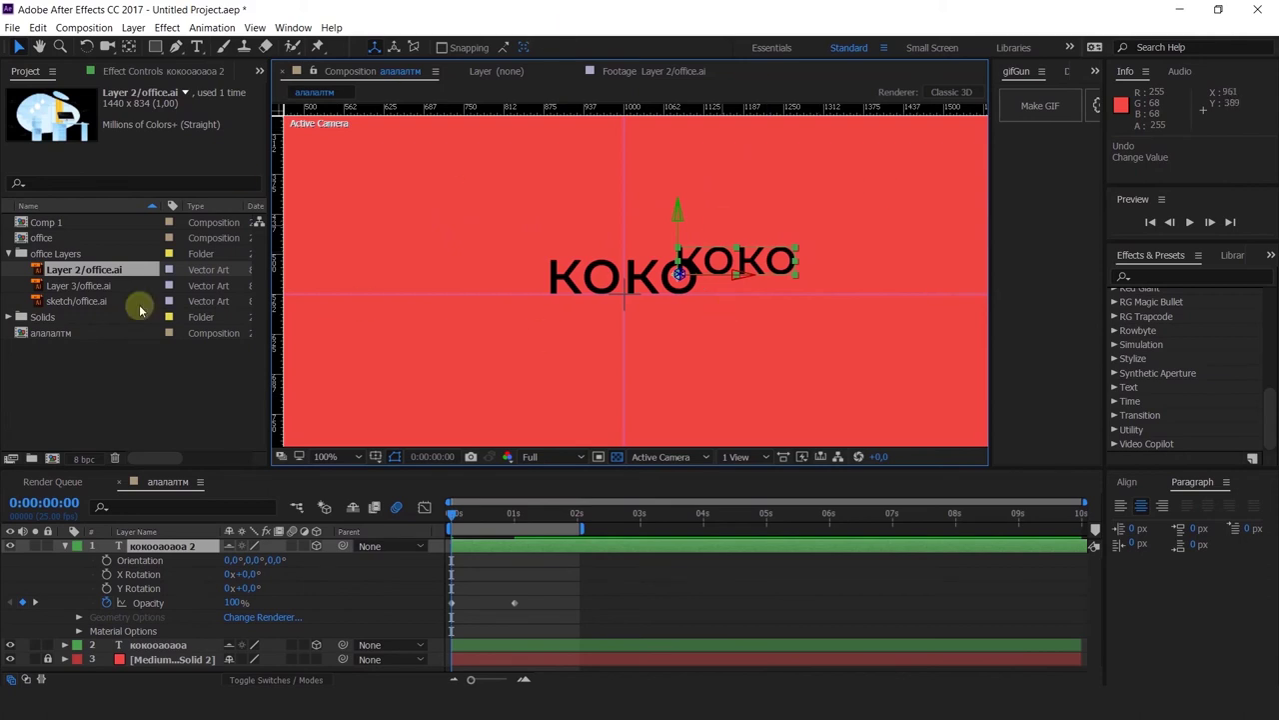
ctrl+click(155, 547)
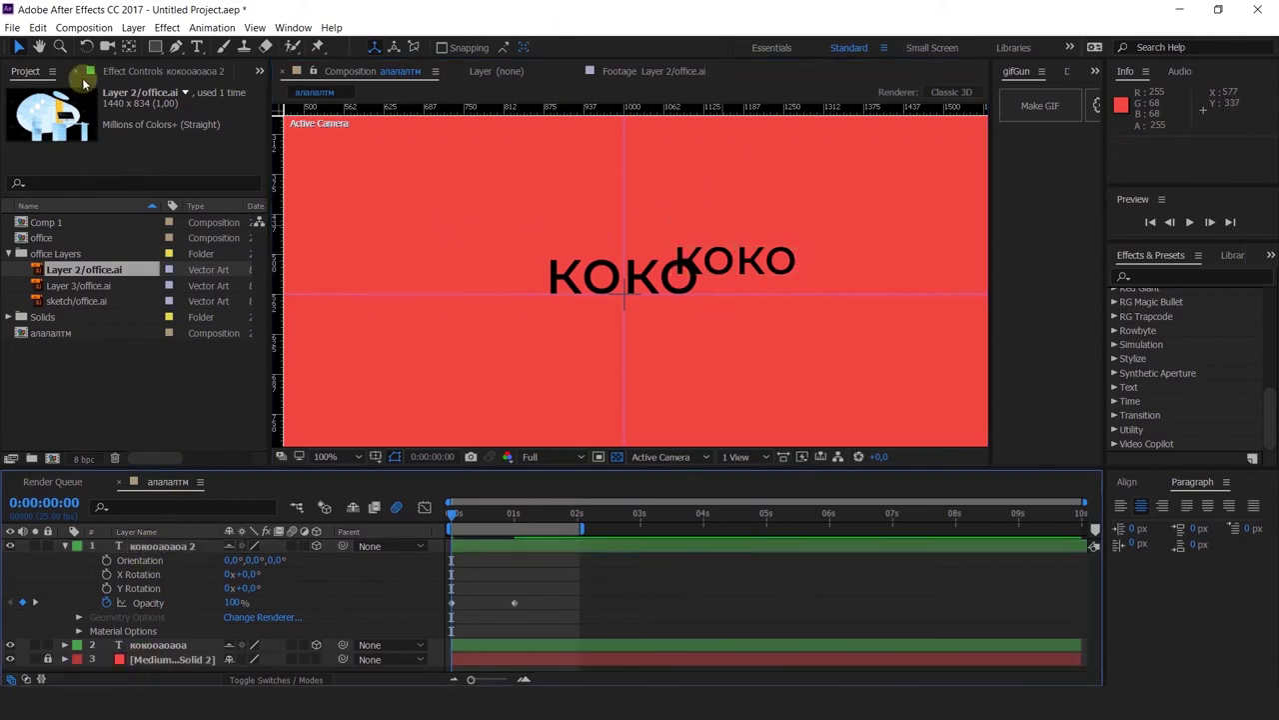
Step: Pan around the composition with the Hand tool, zooming in to 800% on the smaller KOKO text and back out to 200%
click(38, 46)
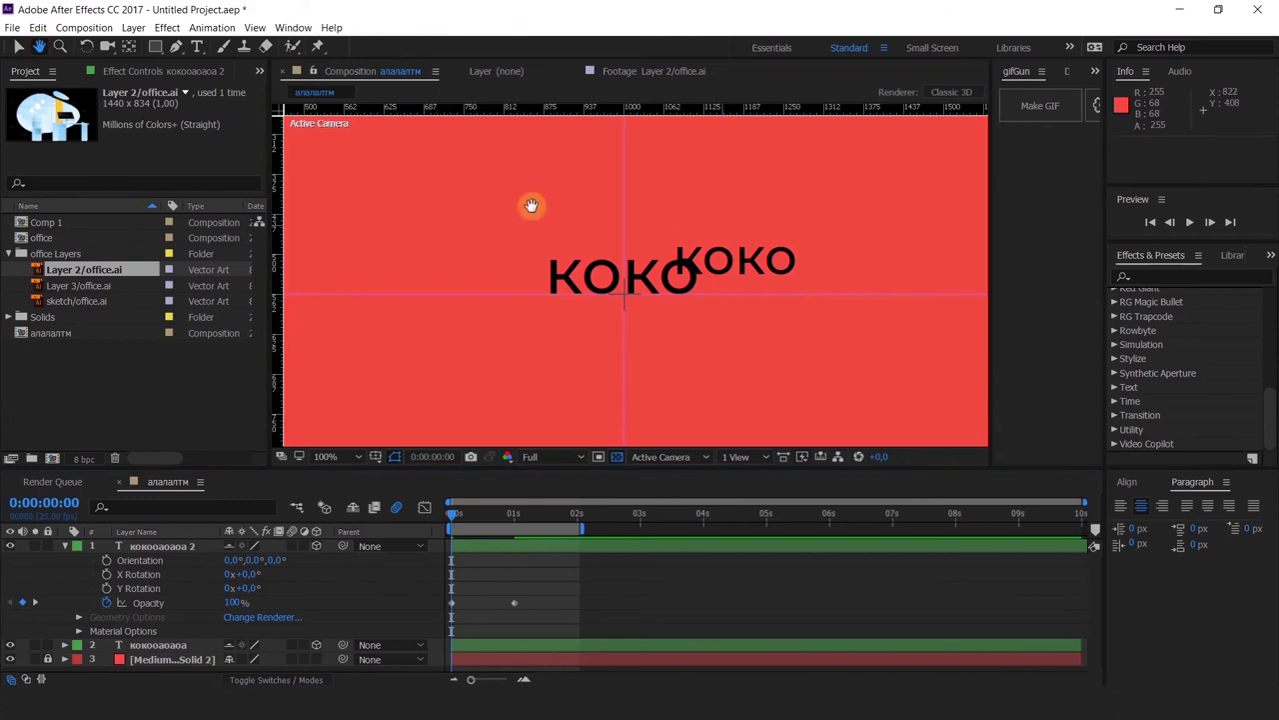
drag(529, 204, 184, 324)
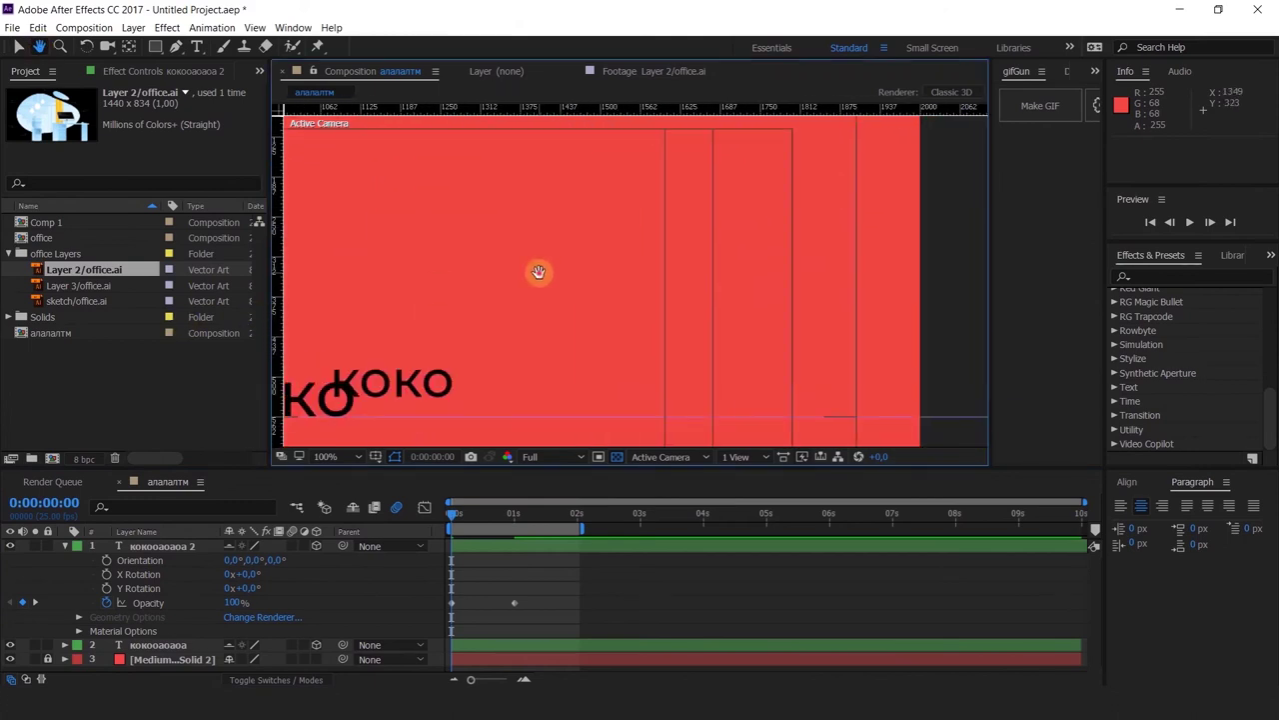
drag(538, 272, 461, 458)
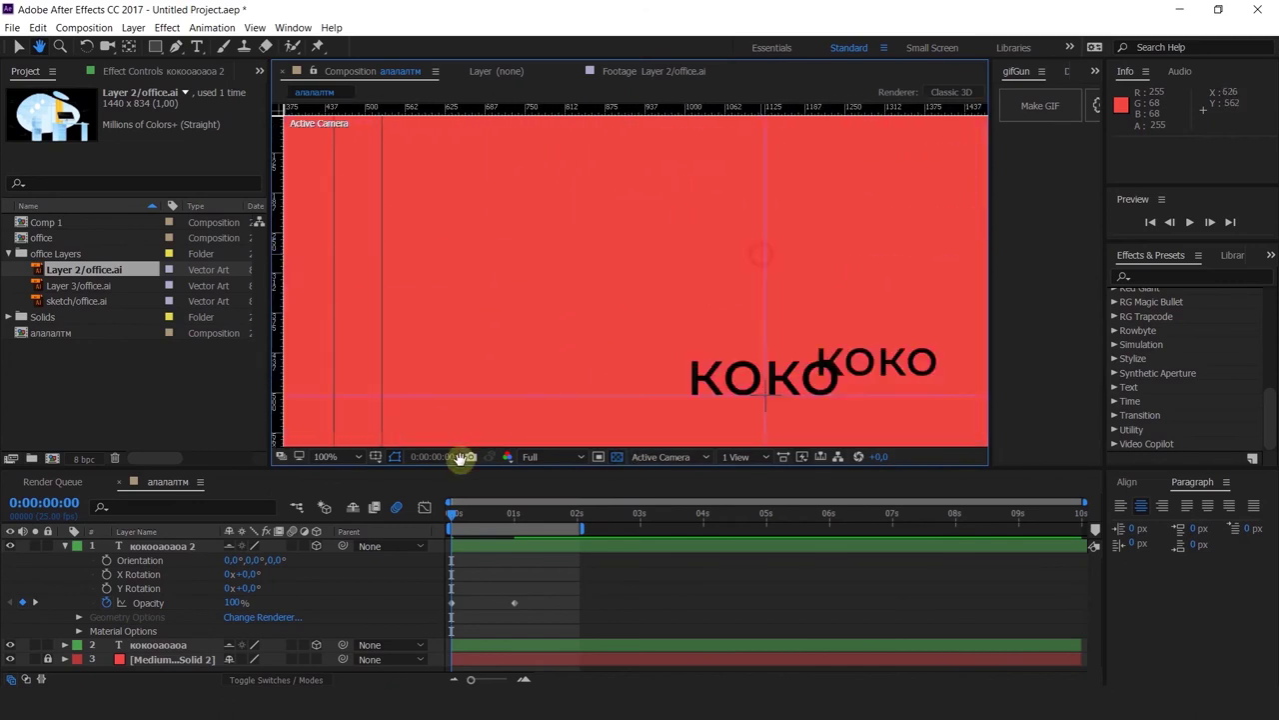
drag(856, 198, 583, 209)
scroll(626, 286, up, 5)
drag(625, 286, 1046, 10)
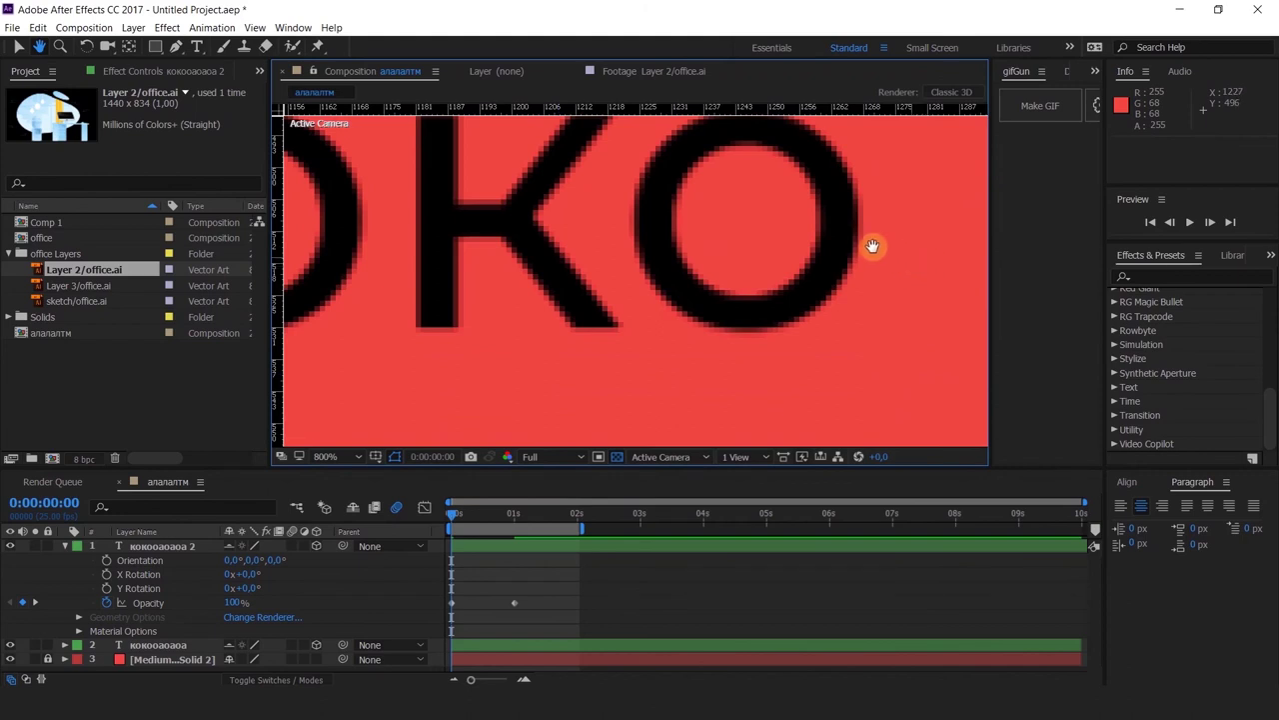
drag(873, 246, 870, 271)
scroll(855, 268, down, 4)
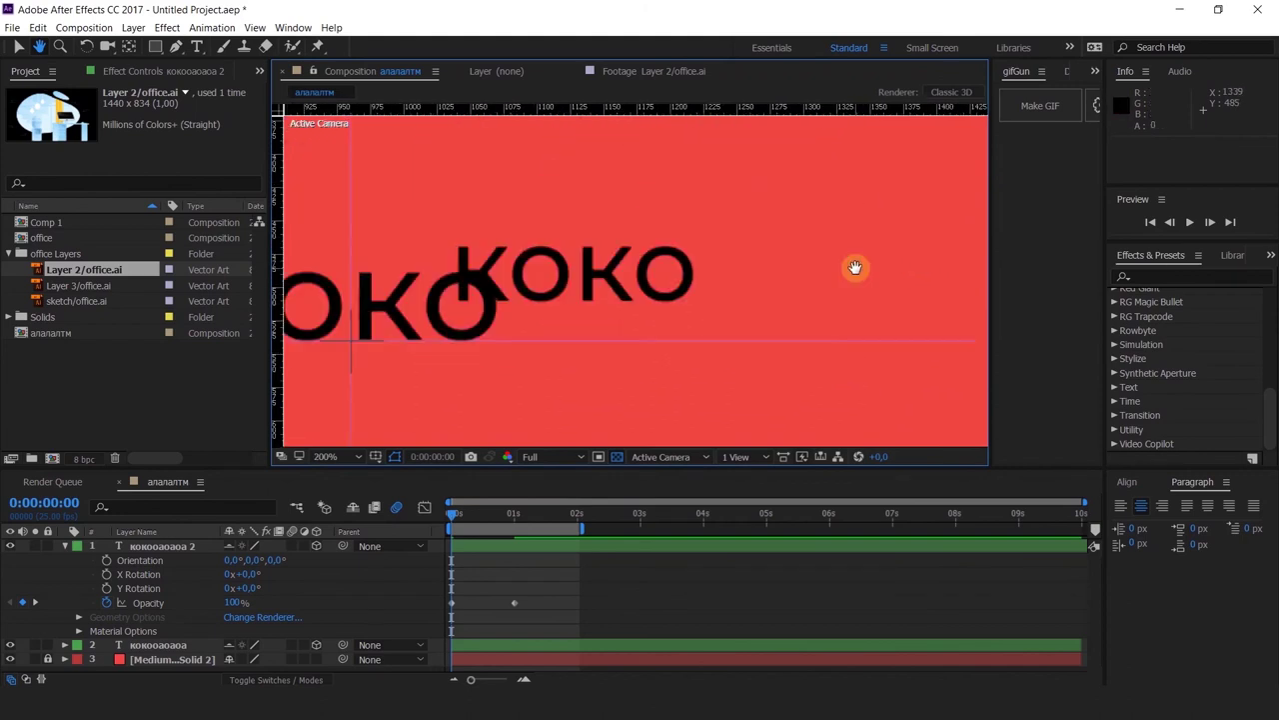
Step: Alternate between the Selection and Hand tools, panning the composition so both KOKO texts are in view
click(18, 47)
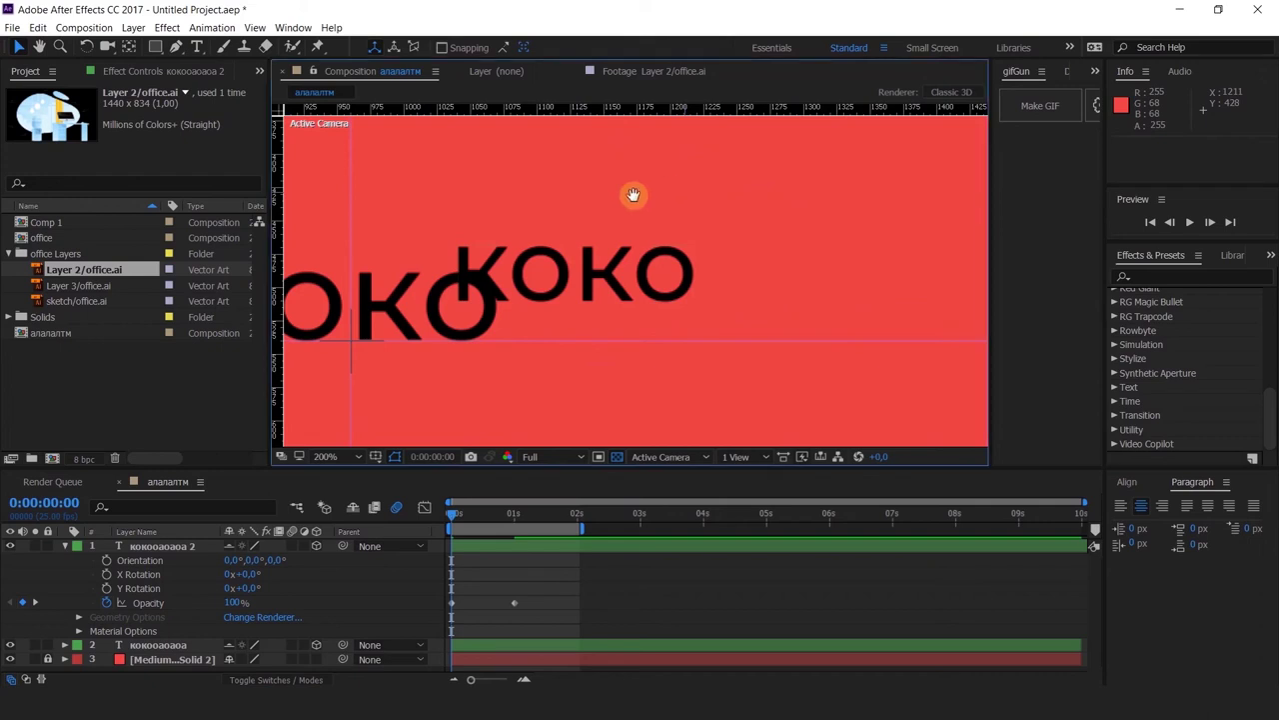
key(h)
drag(420, 211, 786, 220)
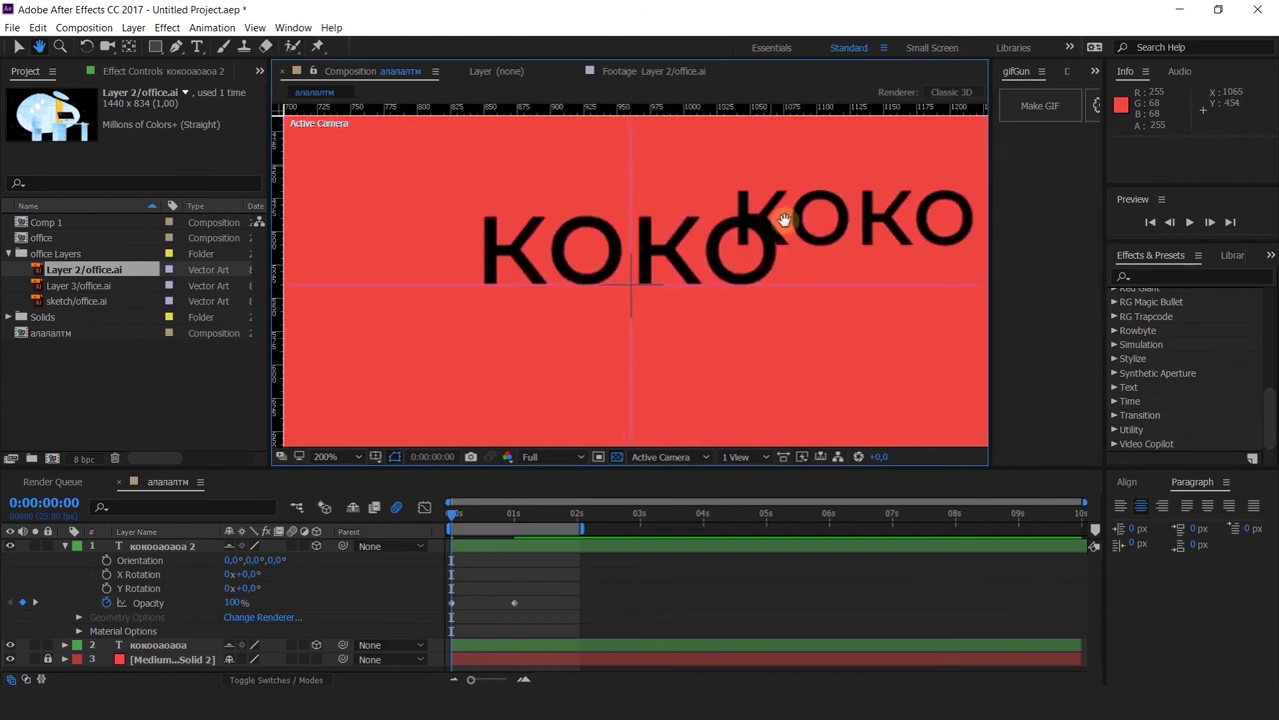
key(v)
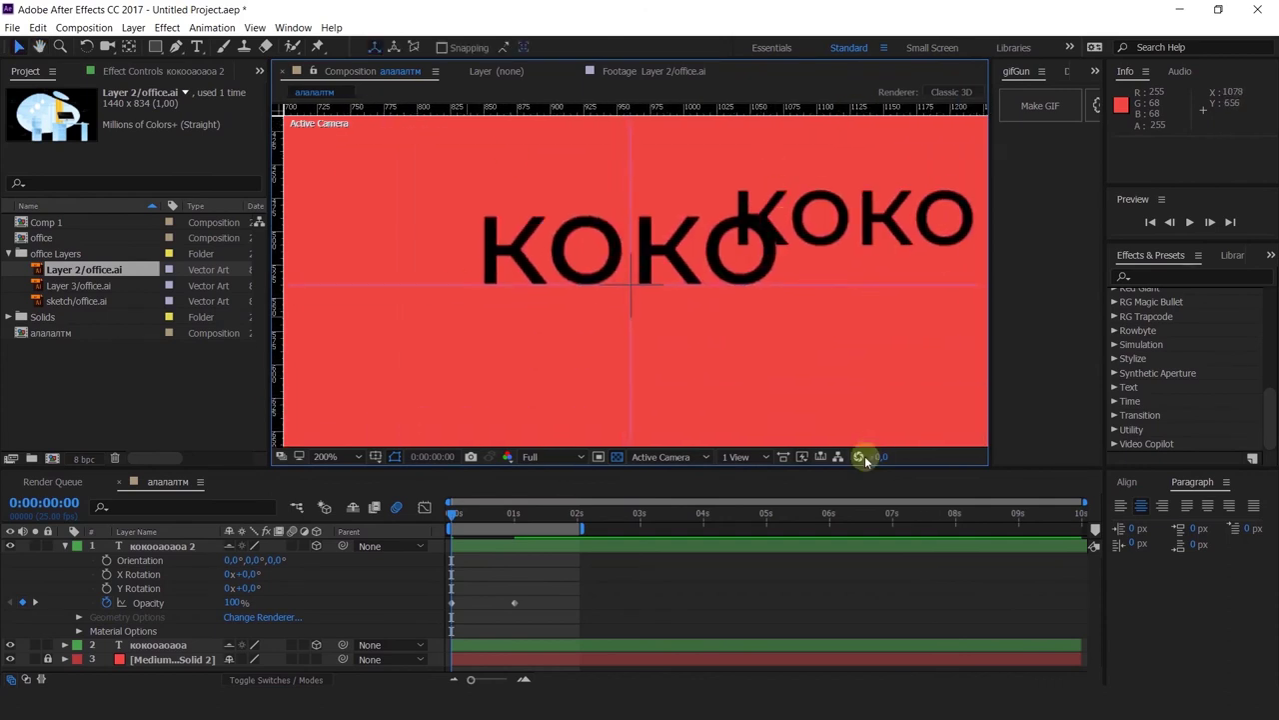
Step: Zoom in on the KOKO lettering with the Zoom tool up to 1600%, and return to 200% with the Selection tool active
click(60, 46)
drag(440, 197, 555, 284)
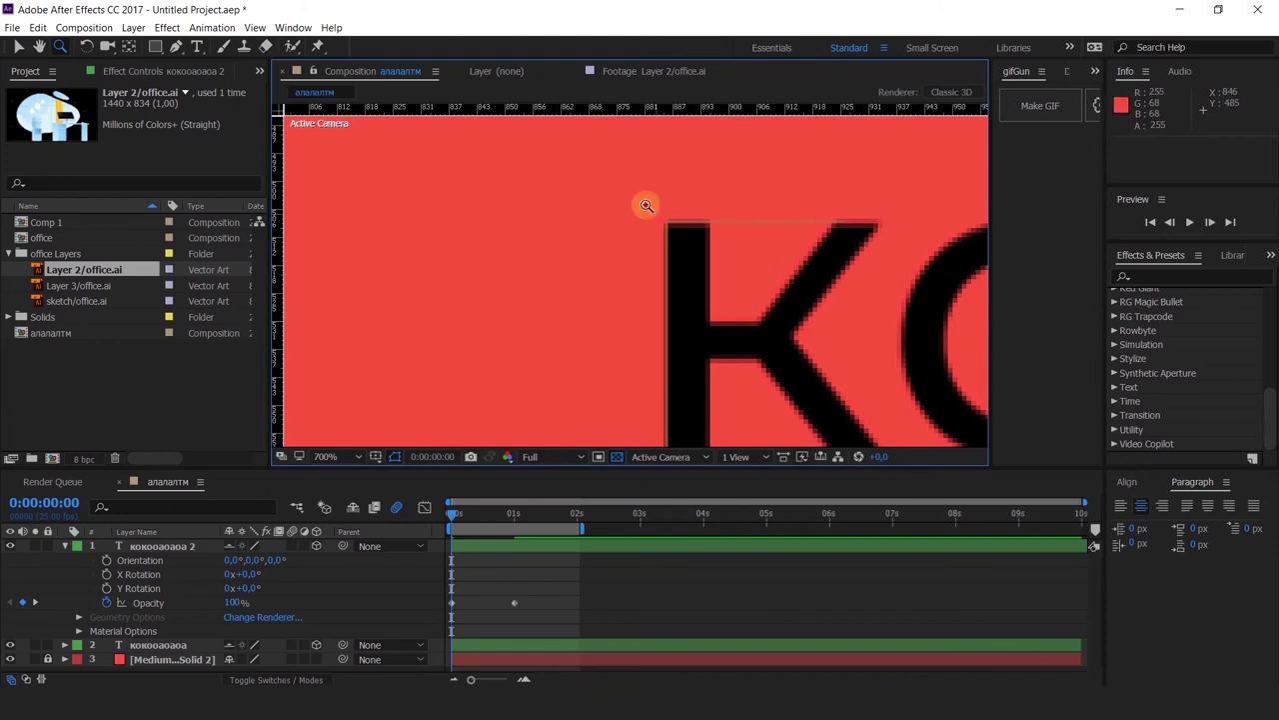
click(750, 292)
drag(562, 213, 700, 292)
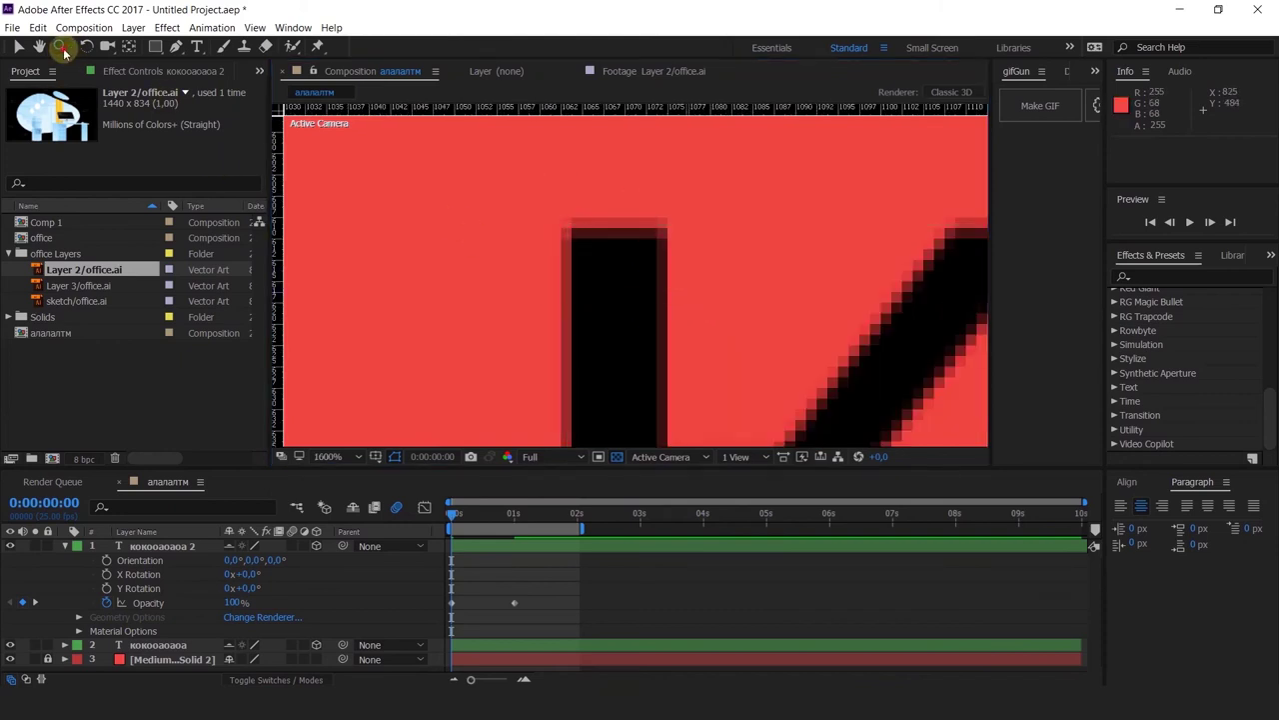
click(18, 47)
click(606, 251)
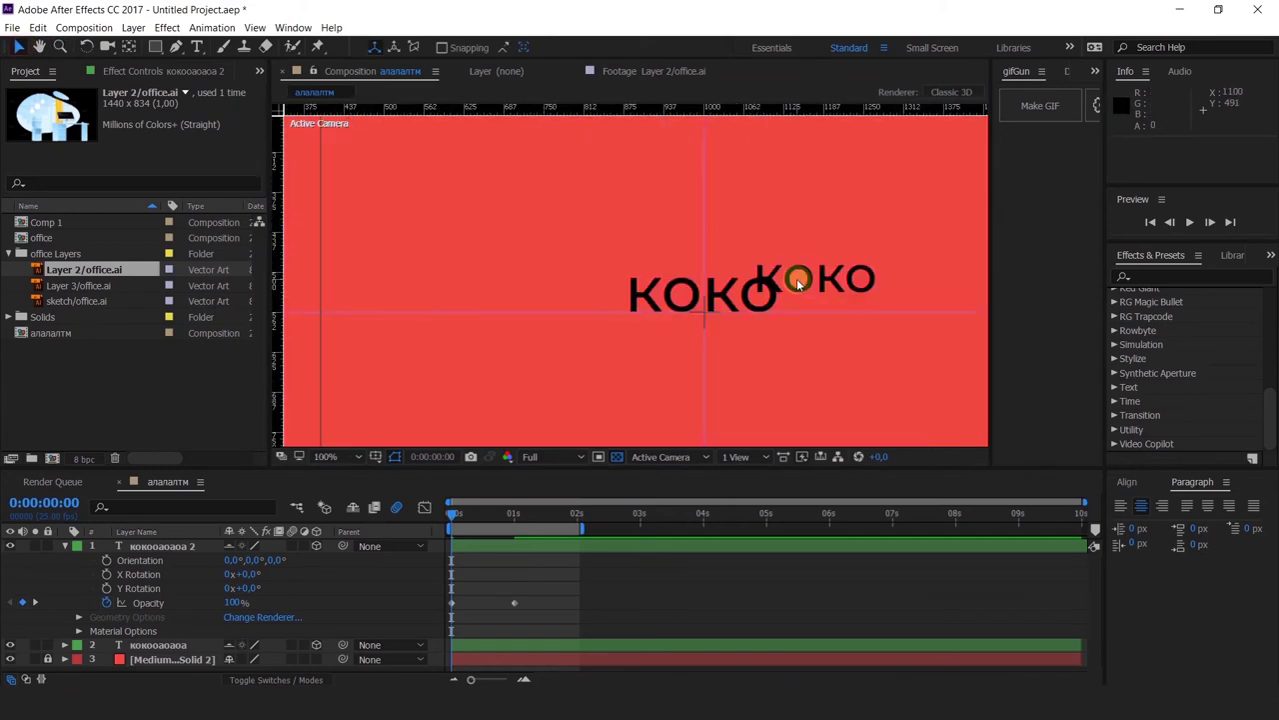
scroll(796, 278, up, 4)
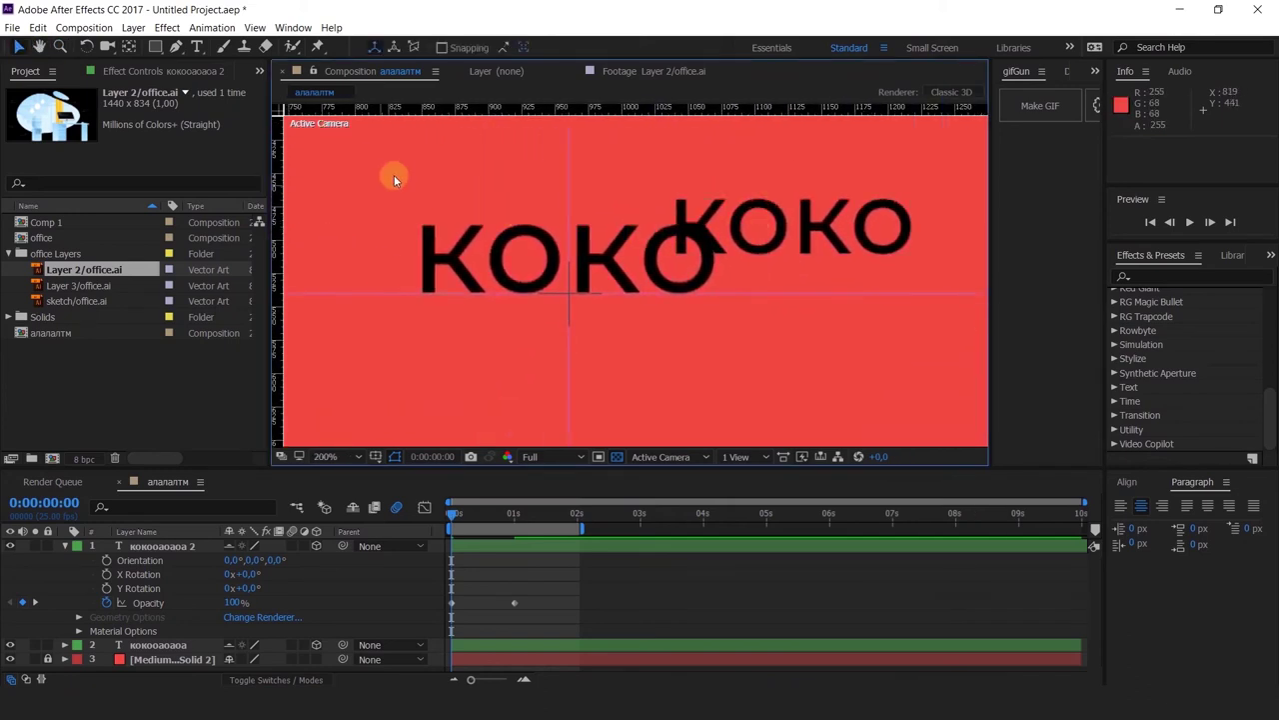
Step: Try rotating the larger KOKO text with the Rotation tool and changing the smaller text's Orientation value, undoing each change
click(87, 47)
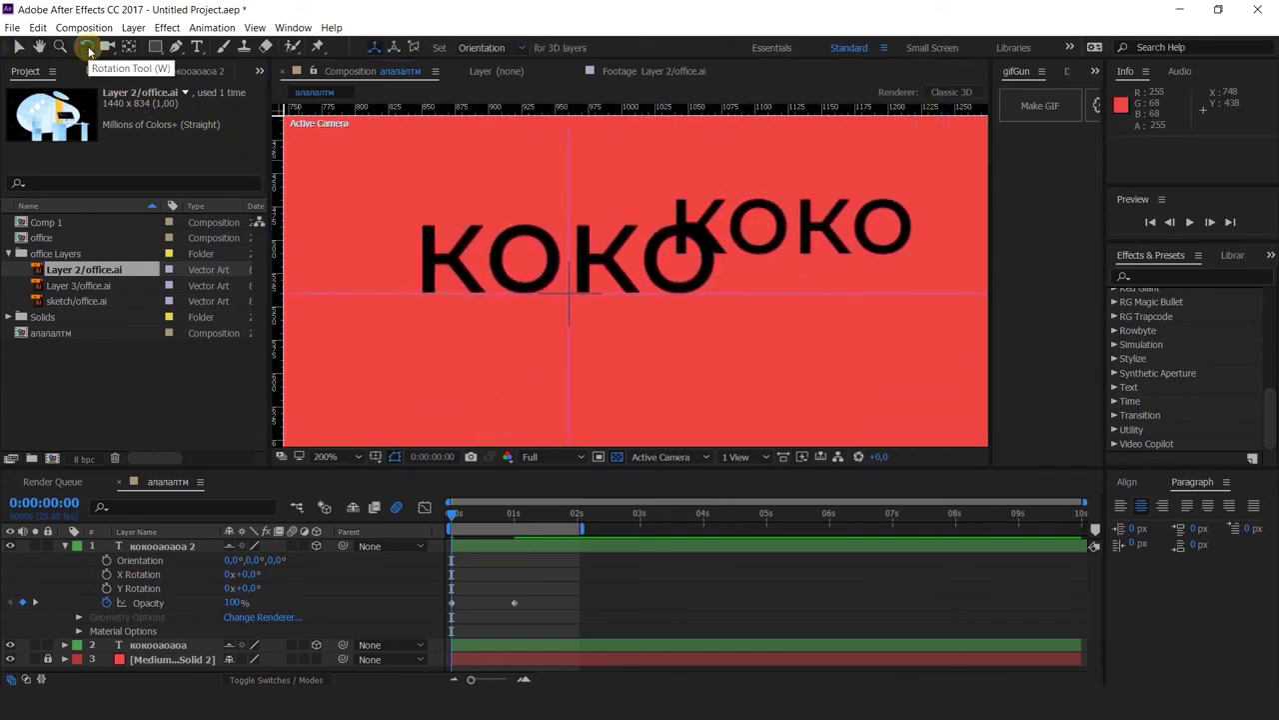
click(455, 255)
drag(675, 243, 763, 340)
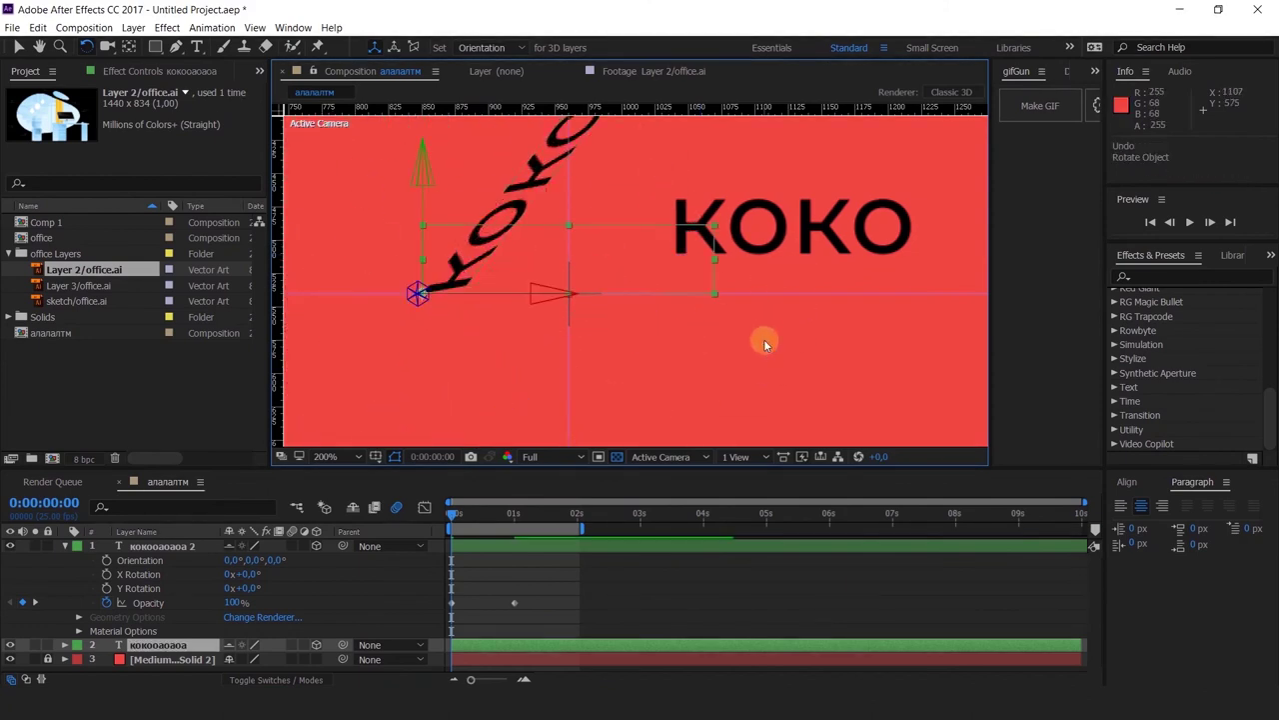
key(ctrl+z)
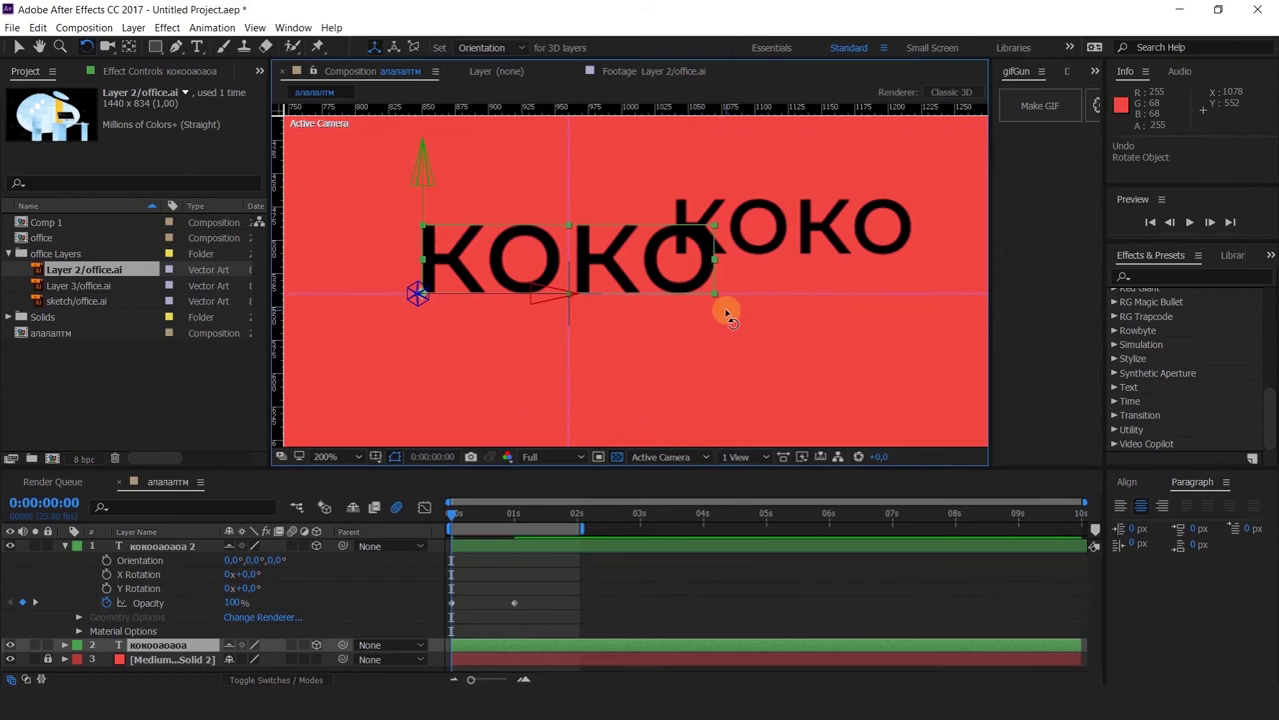
drag(669, 186, 779, 270)
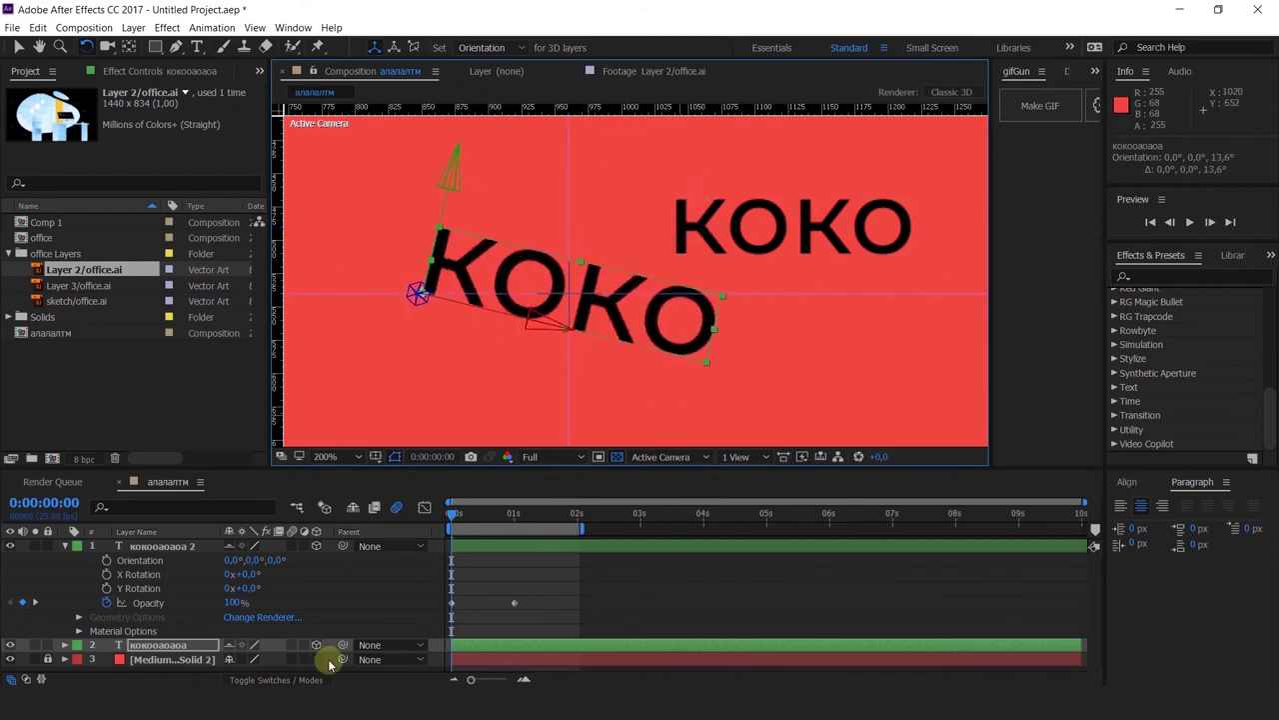
key(ctrl+z)
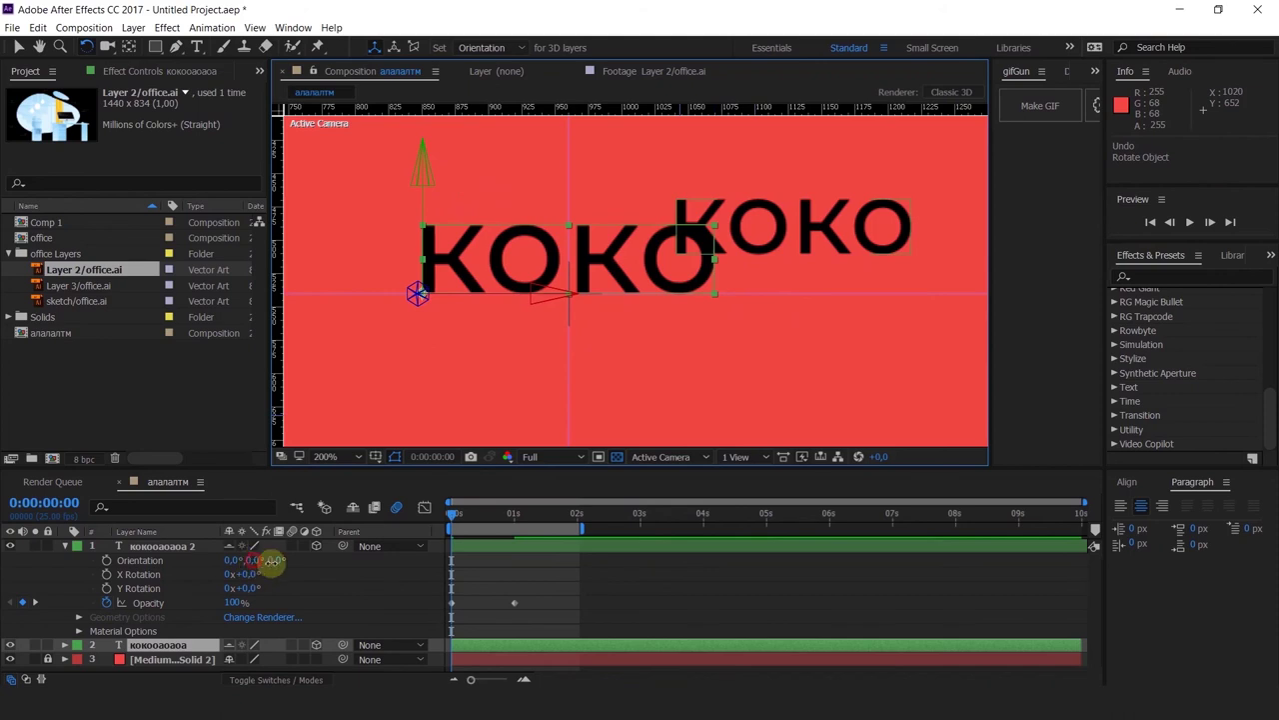
drag(271, 561, 423, 514)
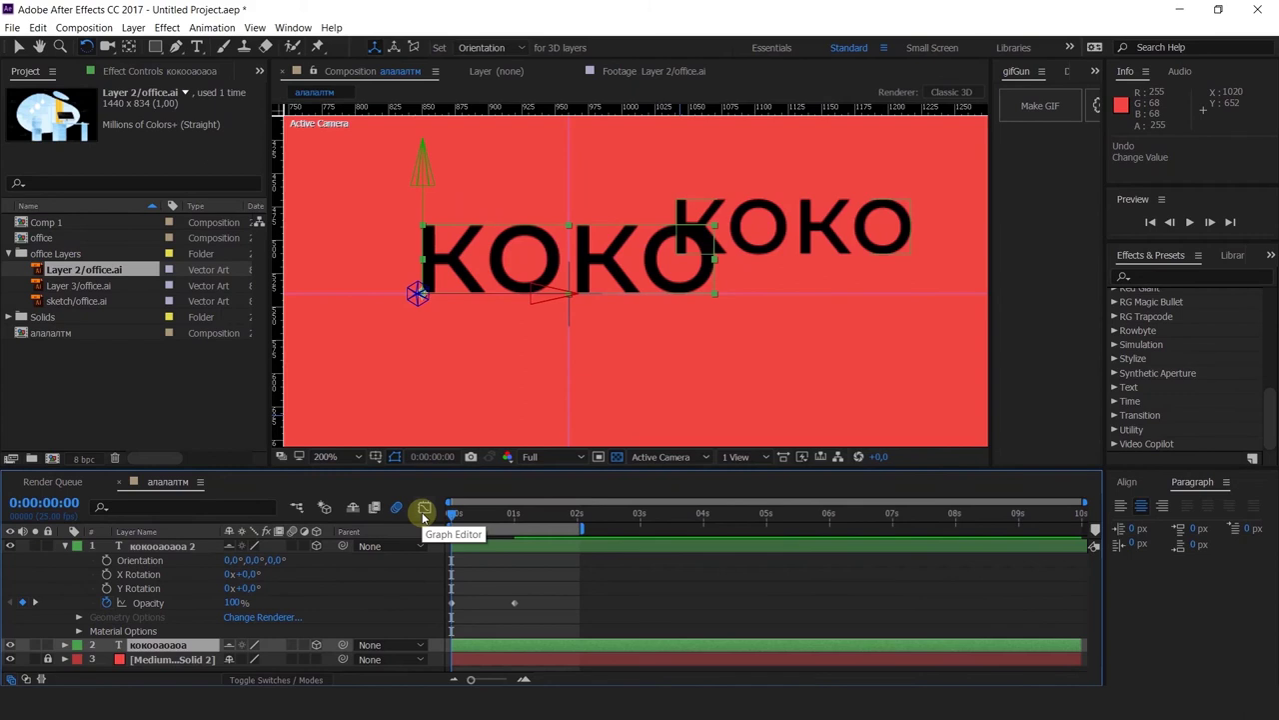
Step: Move the larger KOKO text's anchor point to its right edge with the Pan Behind tool, at about 1065.6, 522.5
click(131, 48)
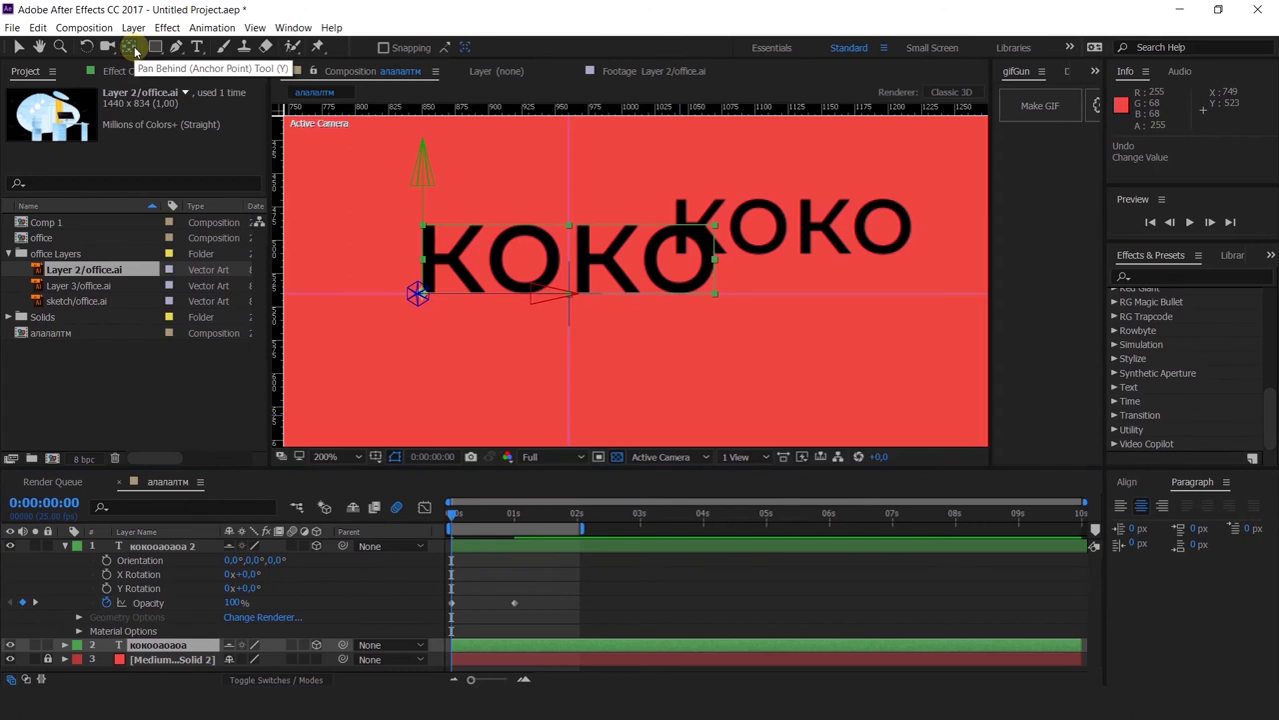
drag(414, 209, 723, 186)
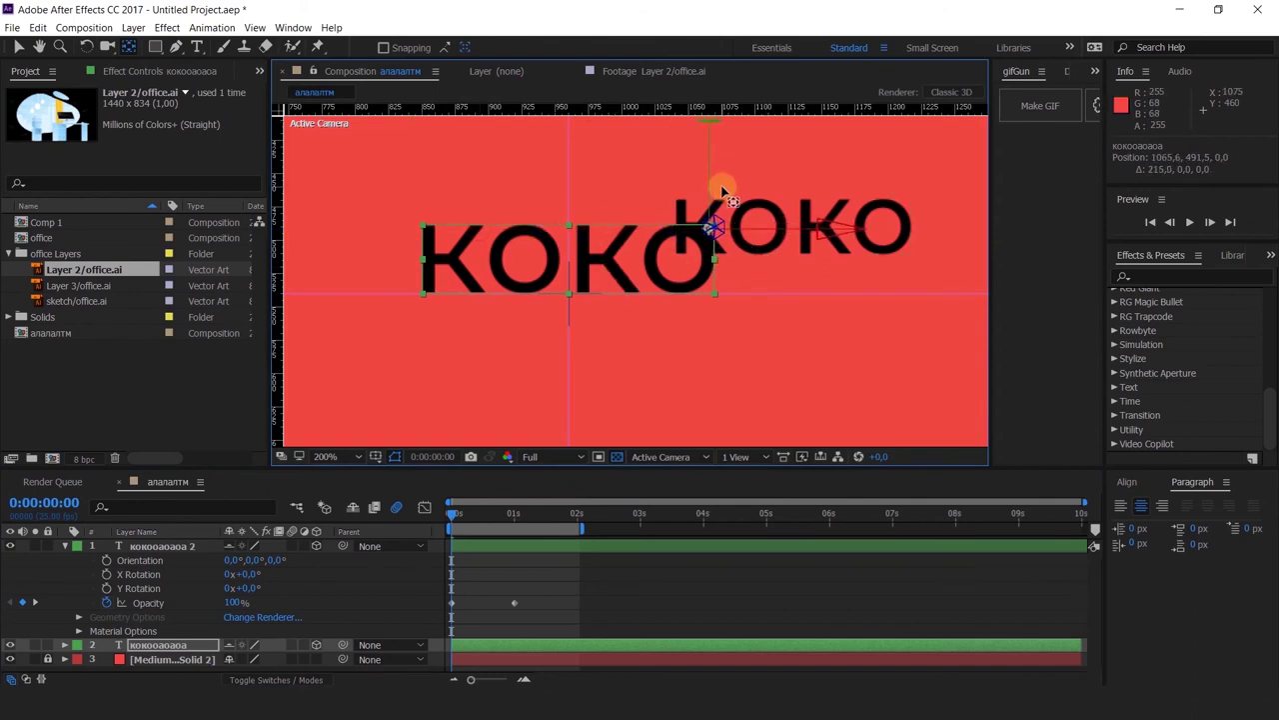
mouse_move(723, 190)
mouse_down()
mouse_move(711, 198)
mouse_move(709, 177)
mouse_move(712, 236)
mouse_move(733, 209)
mouse_up()
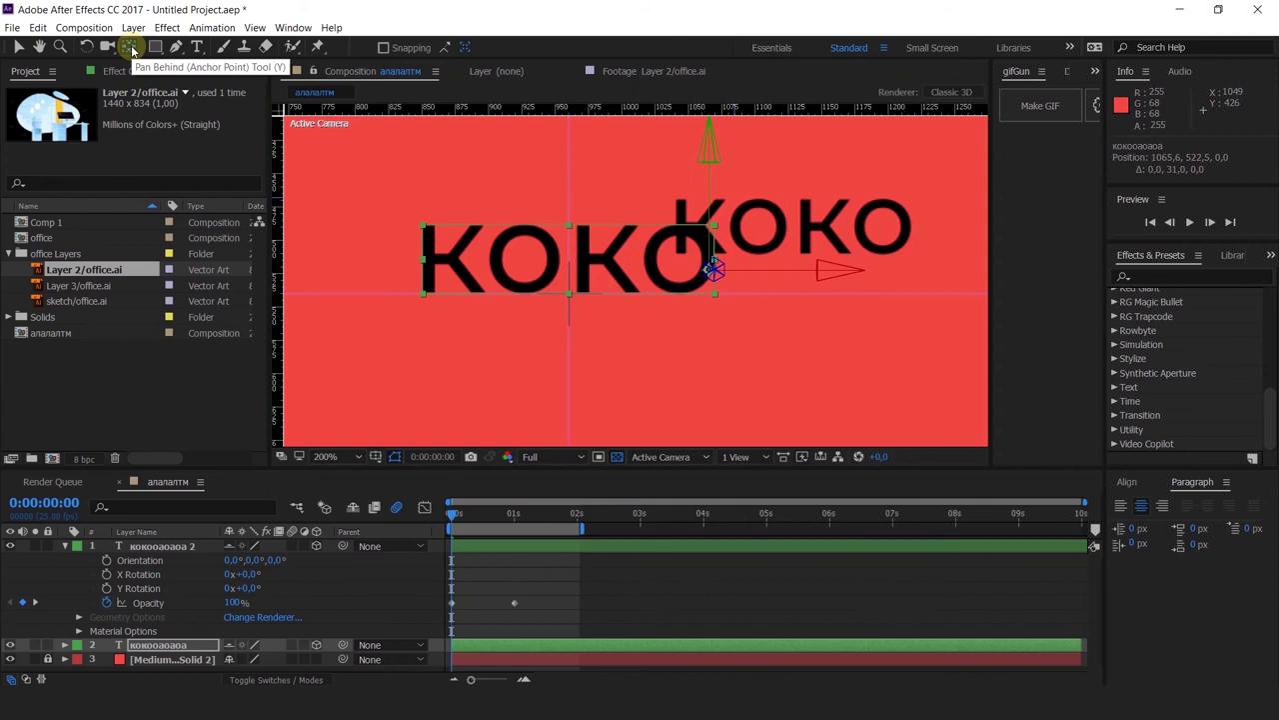
click(720, 198)
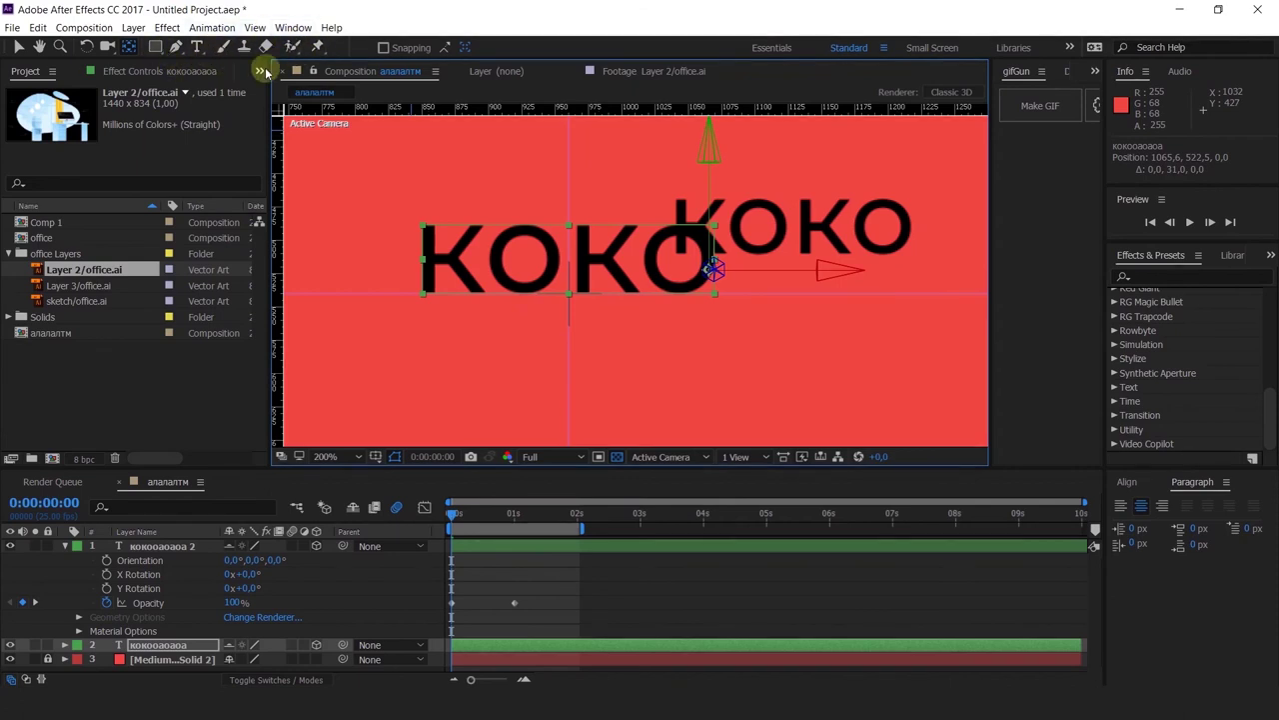
Step: Activate the Brush tool with the Hard Round 19 pixels tip and select the smaller KOKO text layer
click(223, 47)
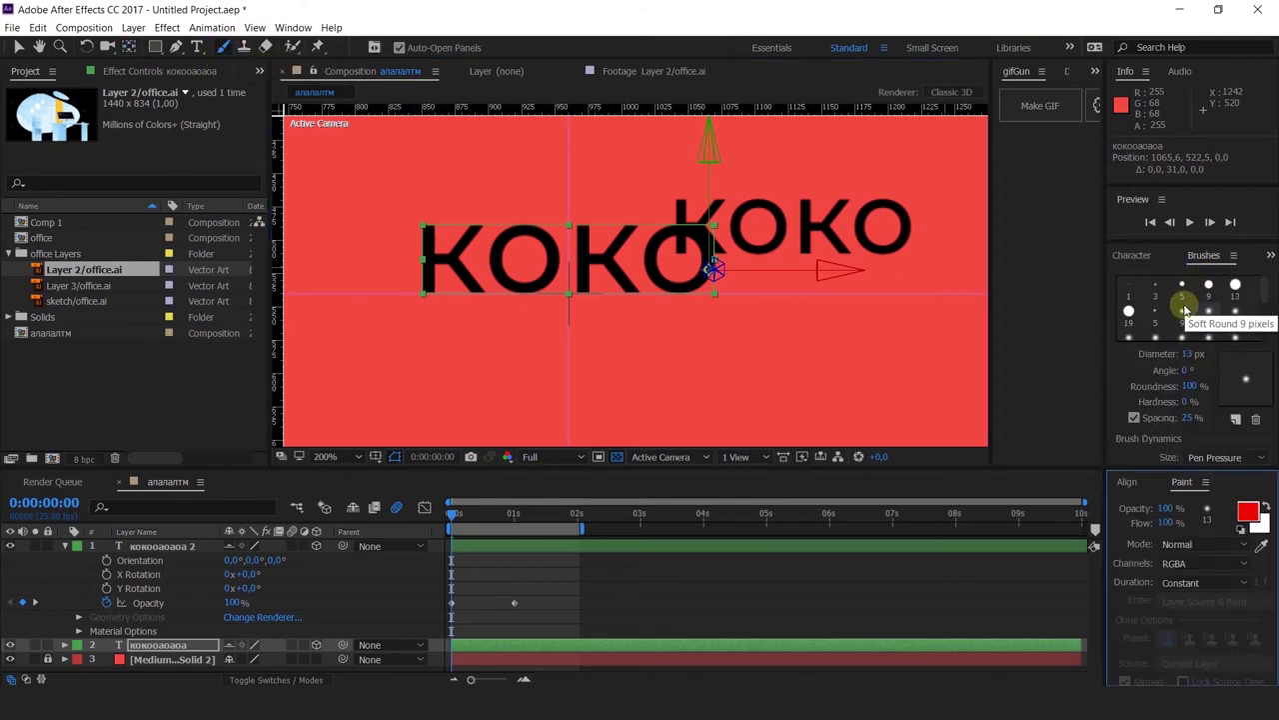
click(1129, 311)
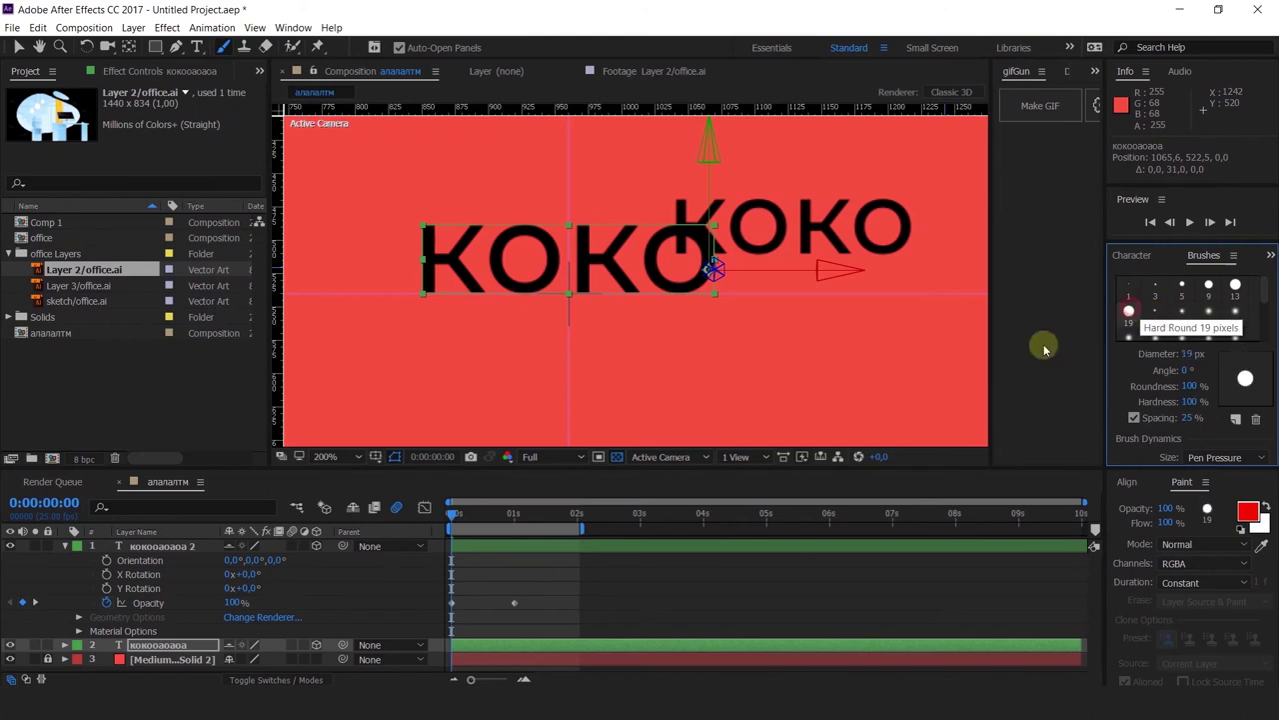
click(556, 552)
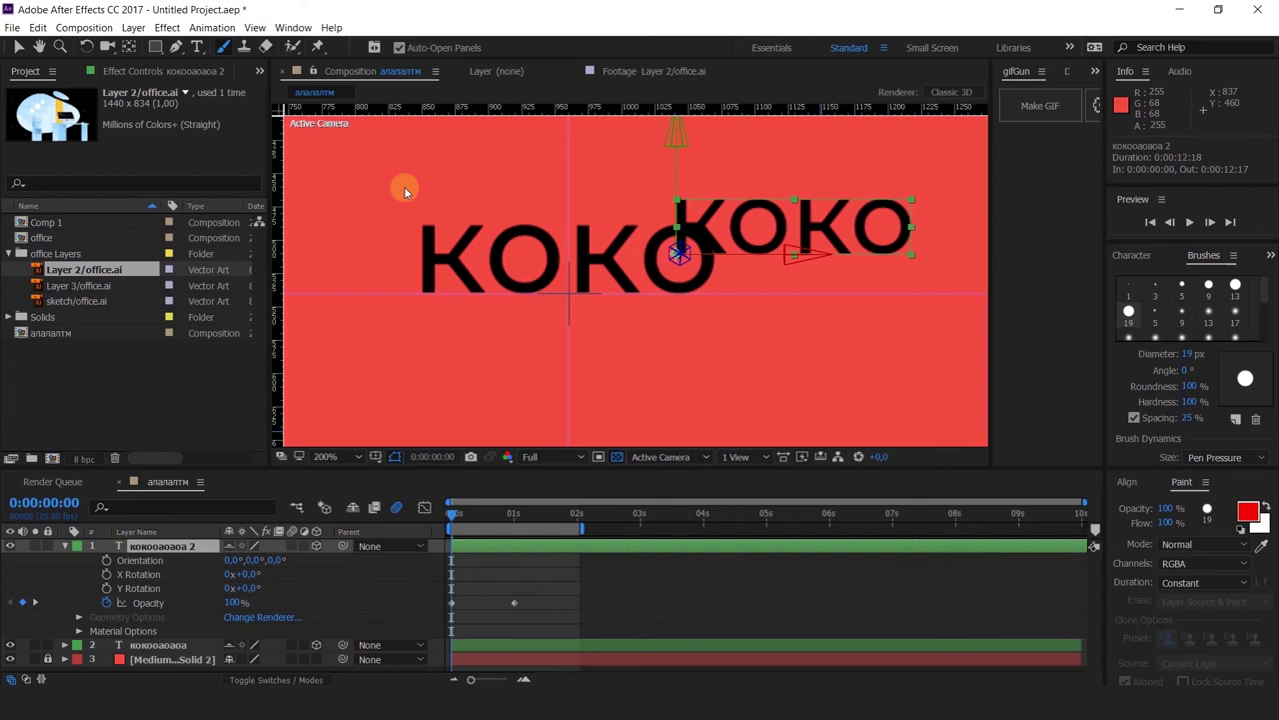
Step: Show the puppet tool variants, activate the Puppet Pin tool, and clear the footage selection in the project
click(320, 48)
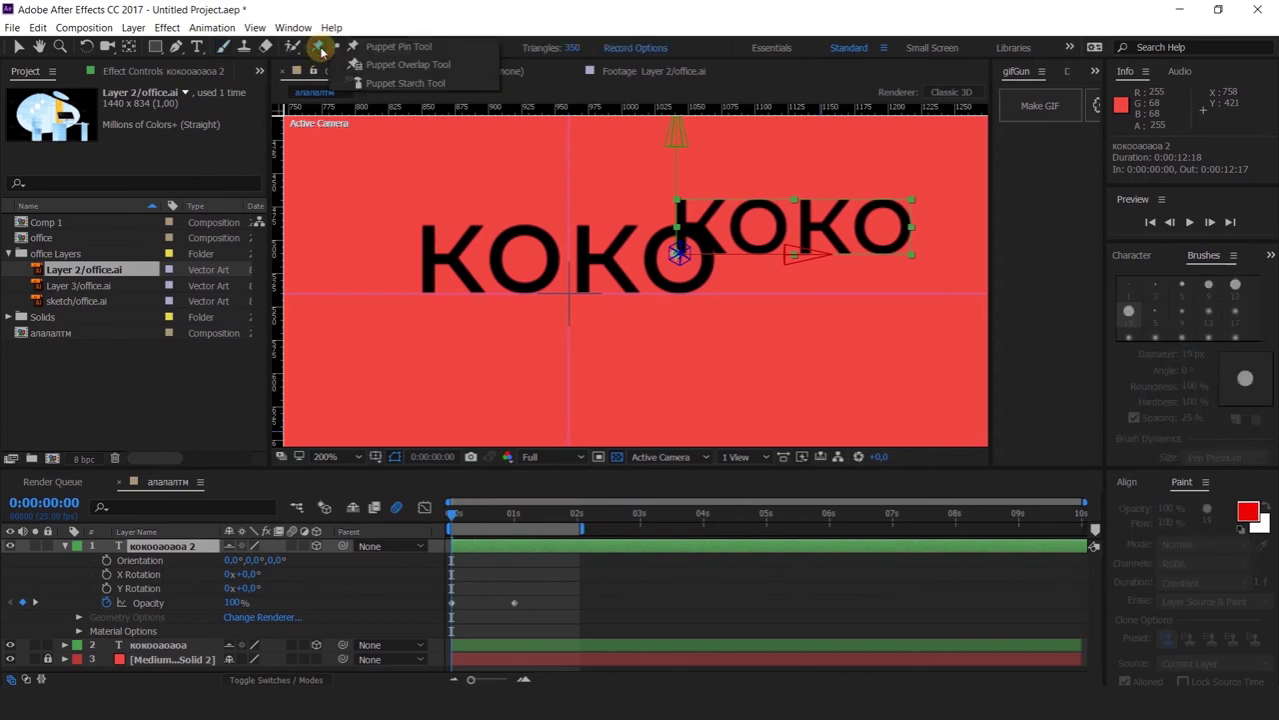
click(379, 50)
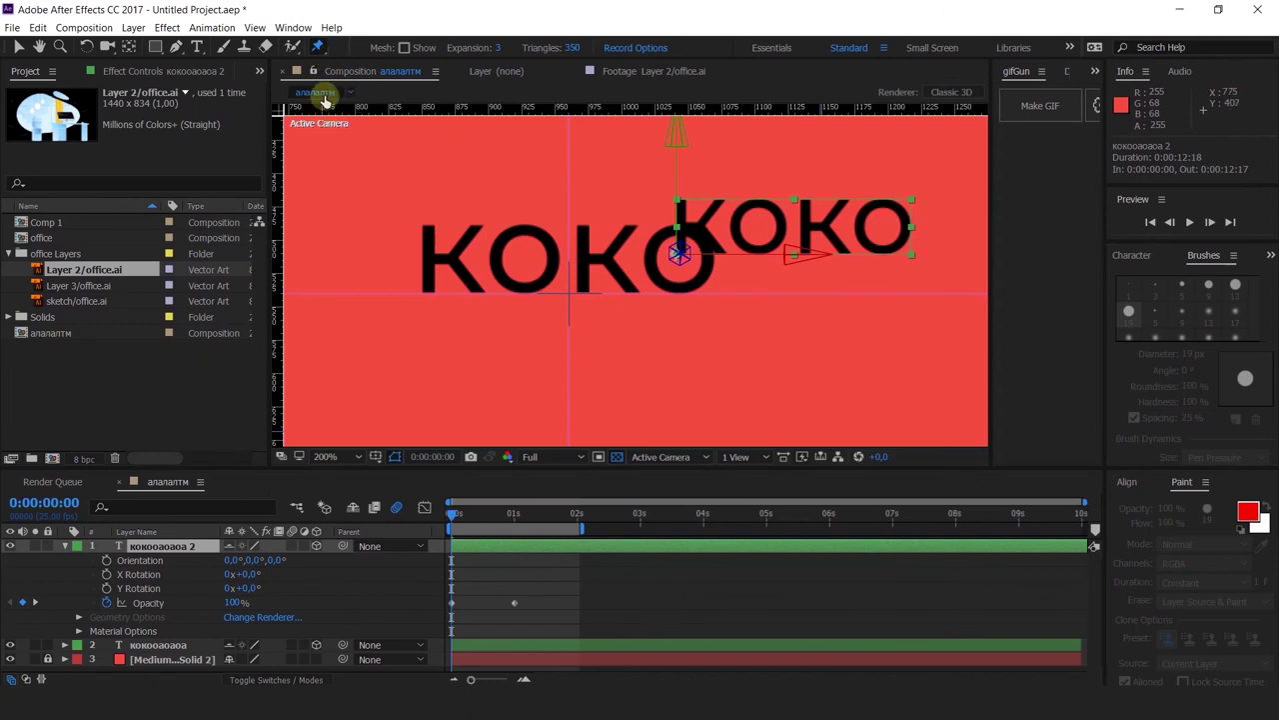
click(98, 70)
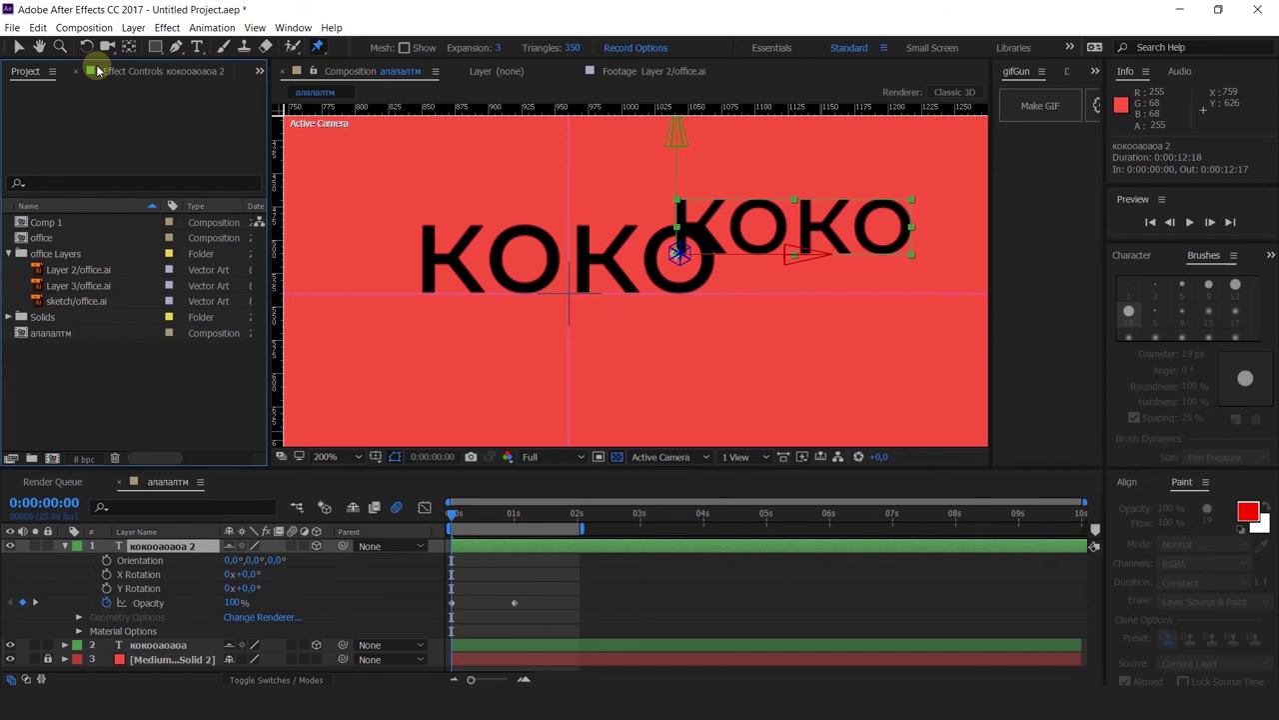
Step: Save the project as test in the Videomatica folder on drive D (E:)
click(13, 27)
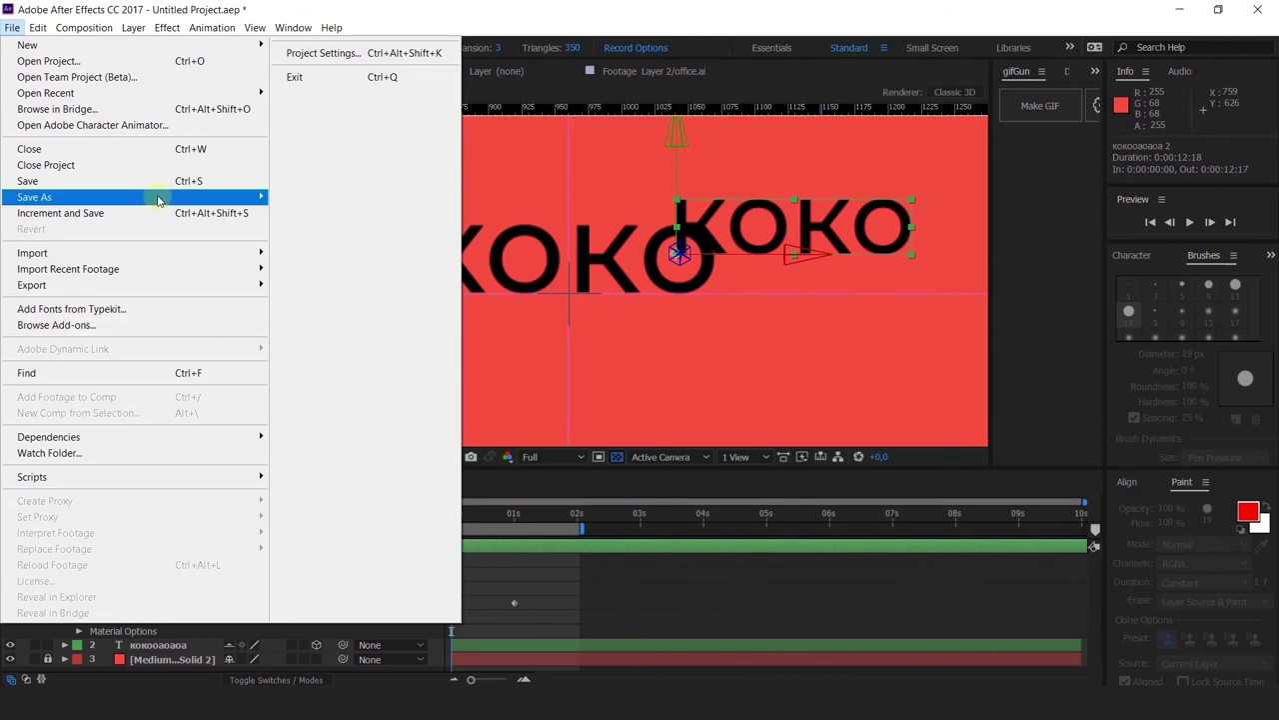
mouse_move(157, 197)
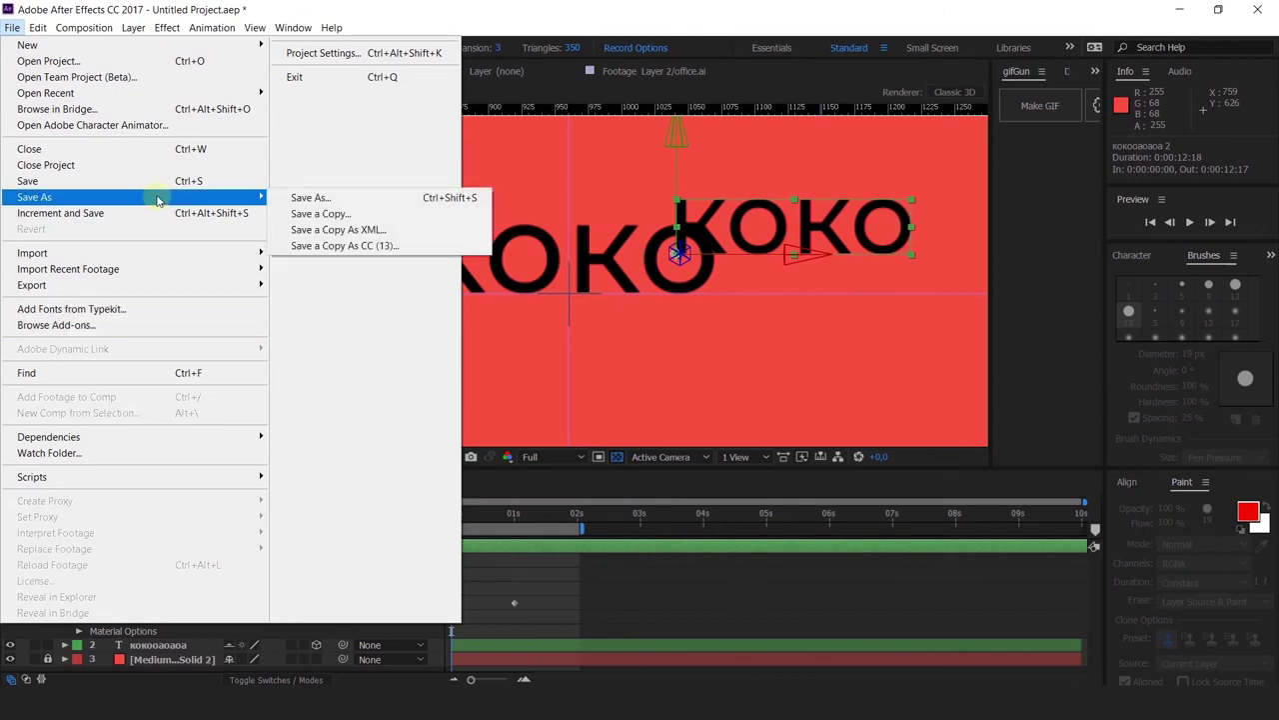
click(298, 198)
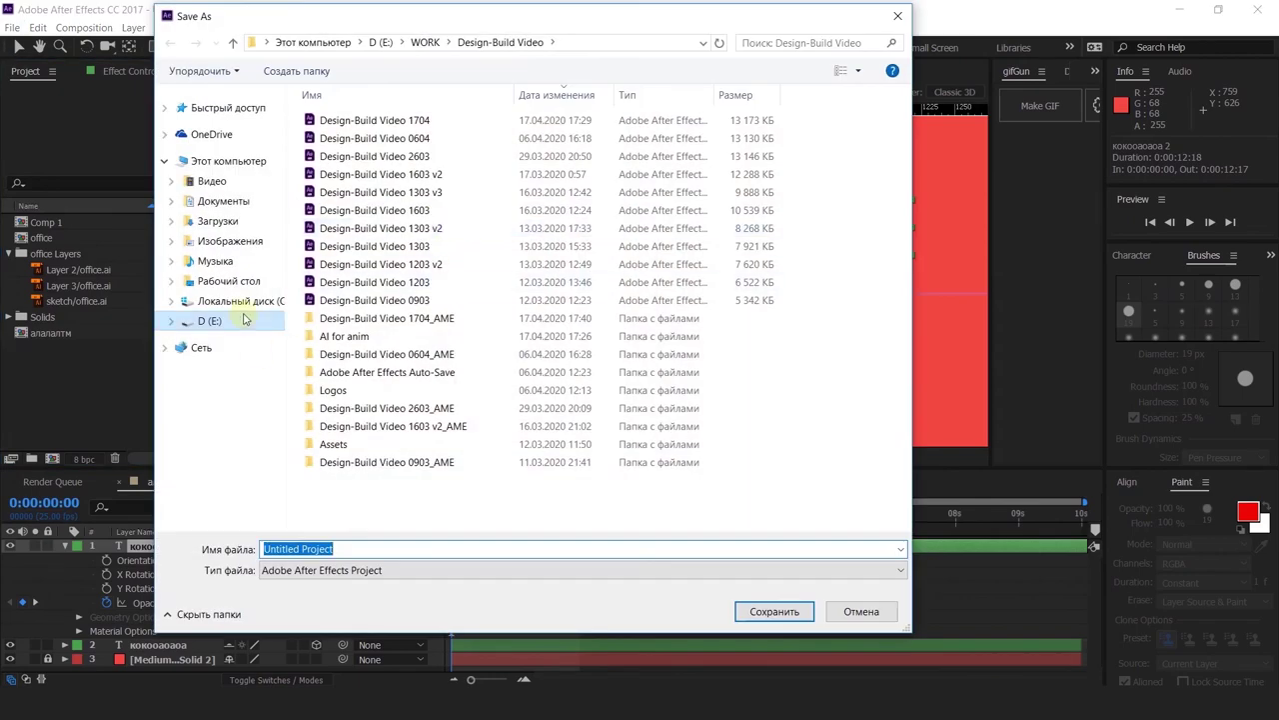
click(233, 322)
double_click(446, 135)
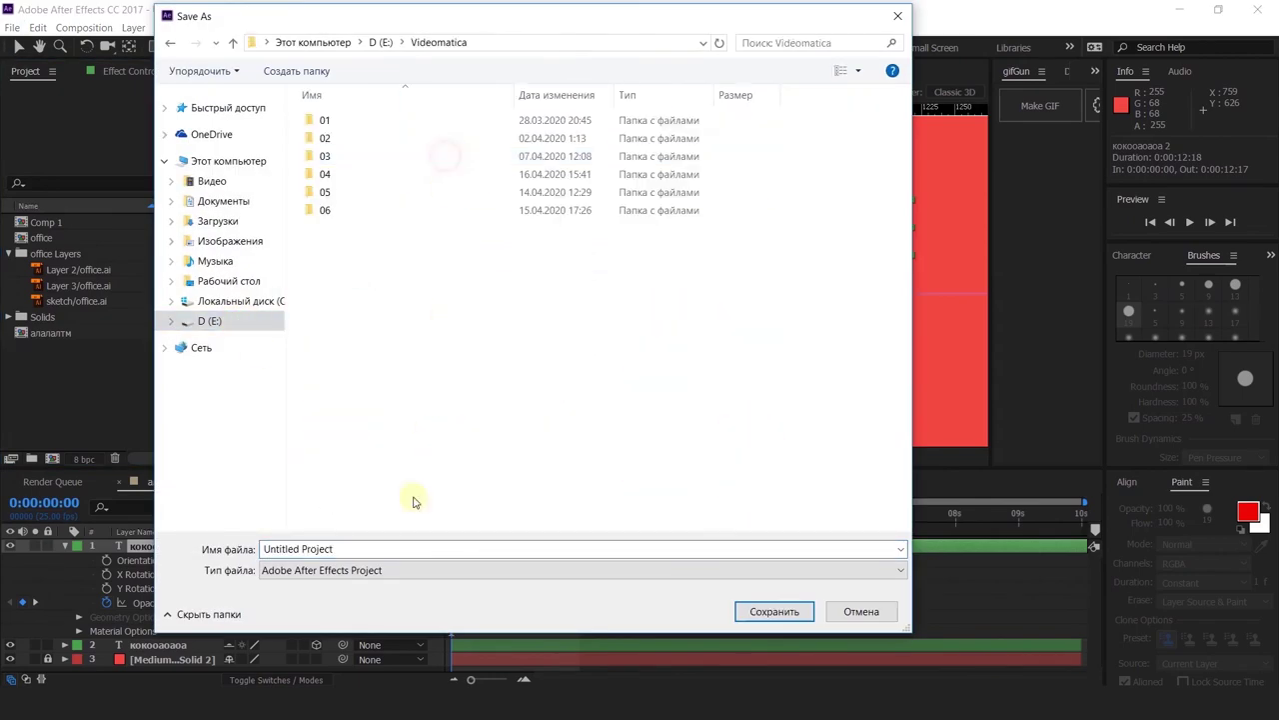
click(408, 557)
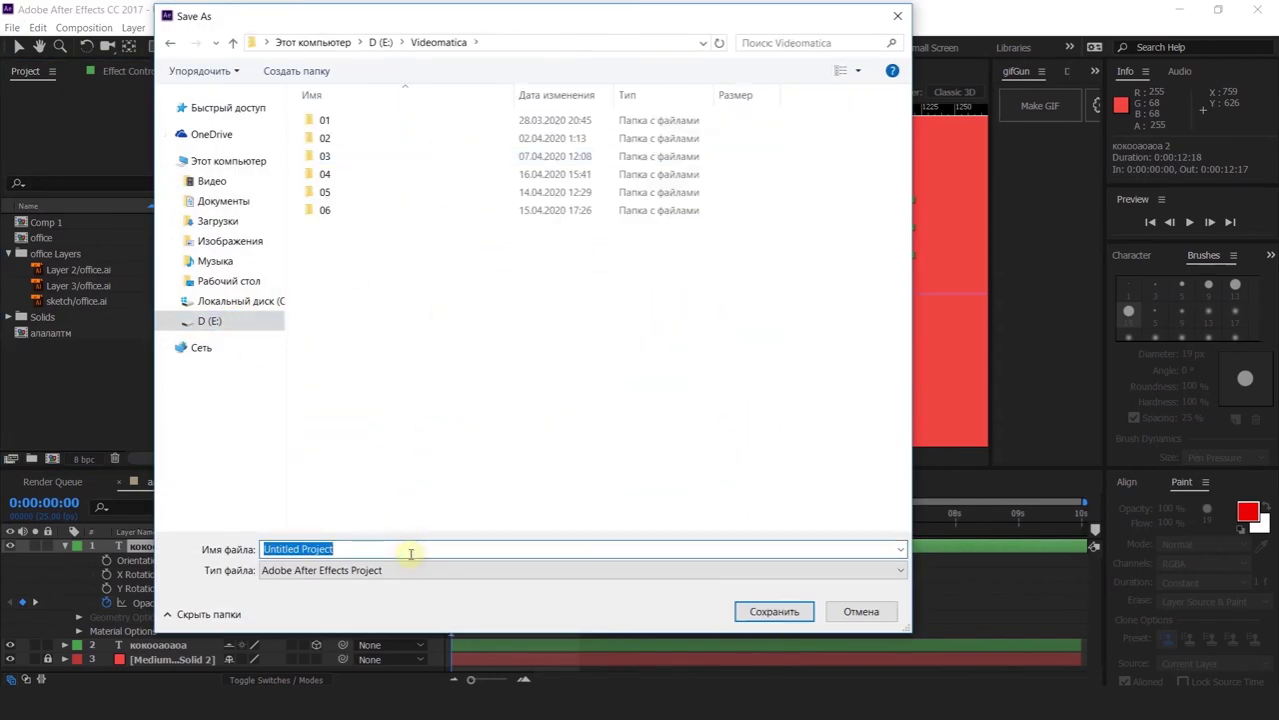
text(test)
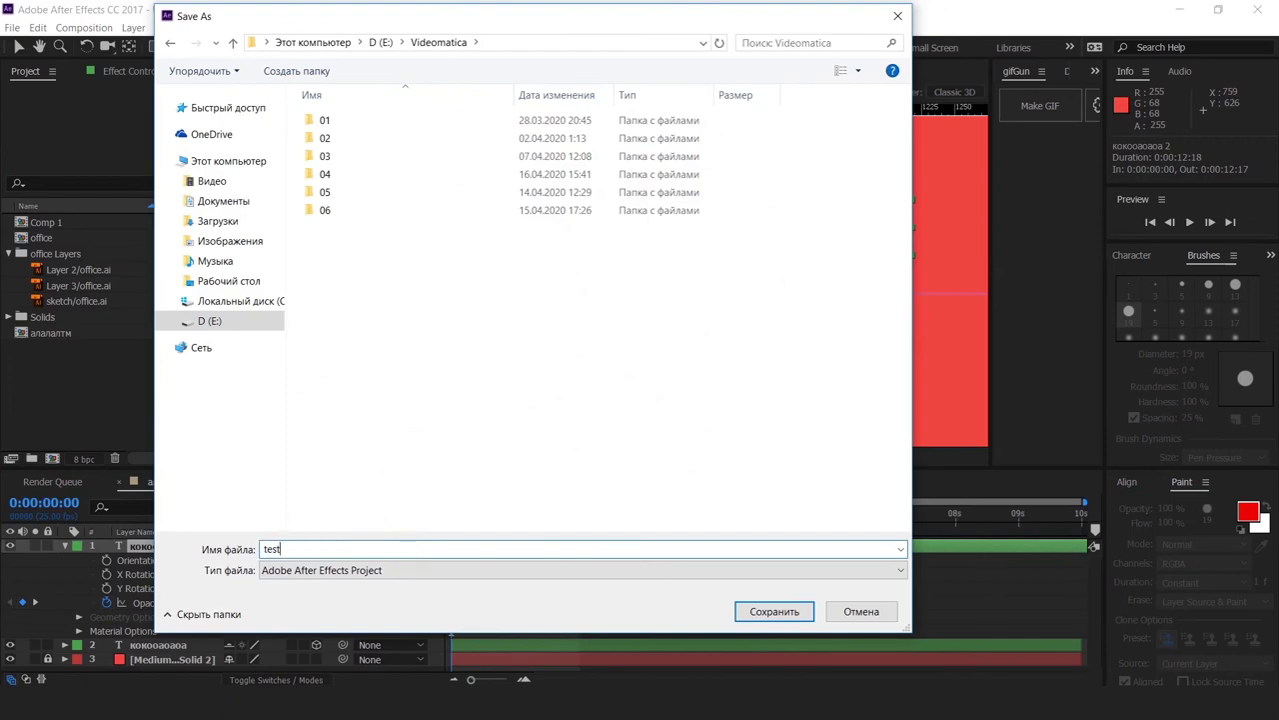
key(Return)
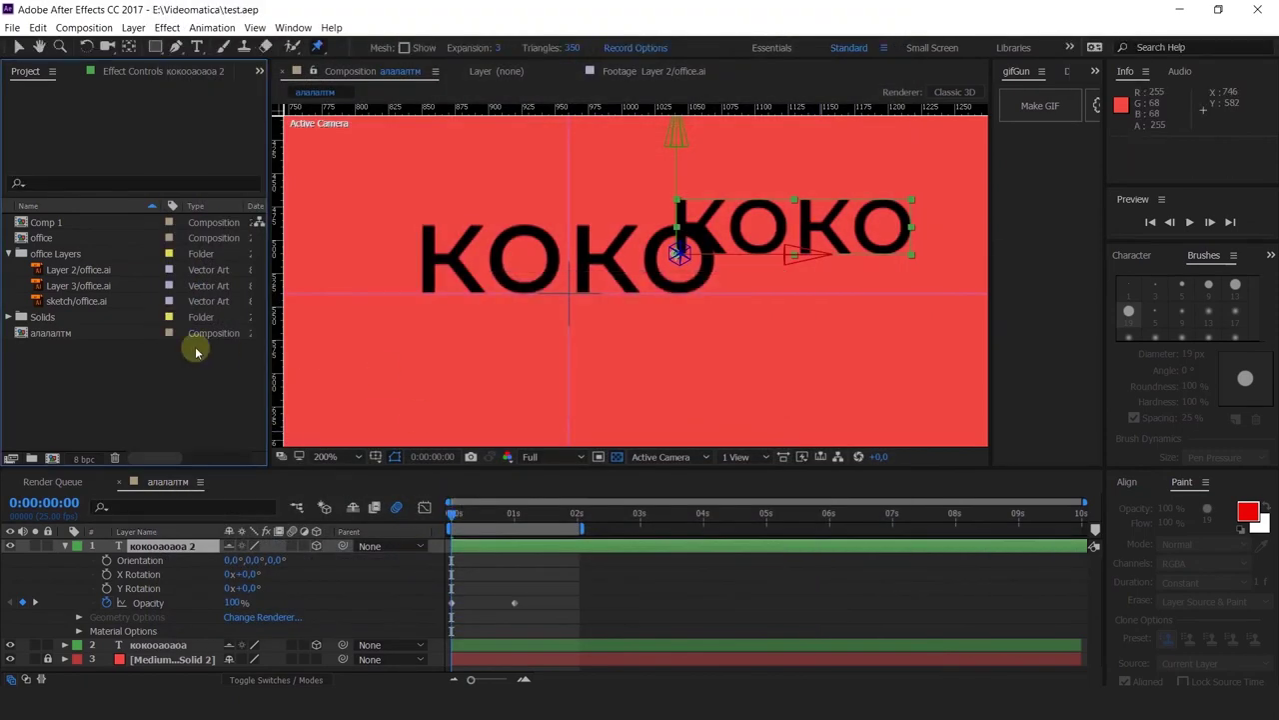
Step: Switch to File Explorer and locate the saved test project in the Videomatica folder on drive D (E:)
key(alt+Tab)
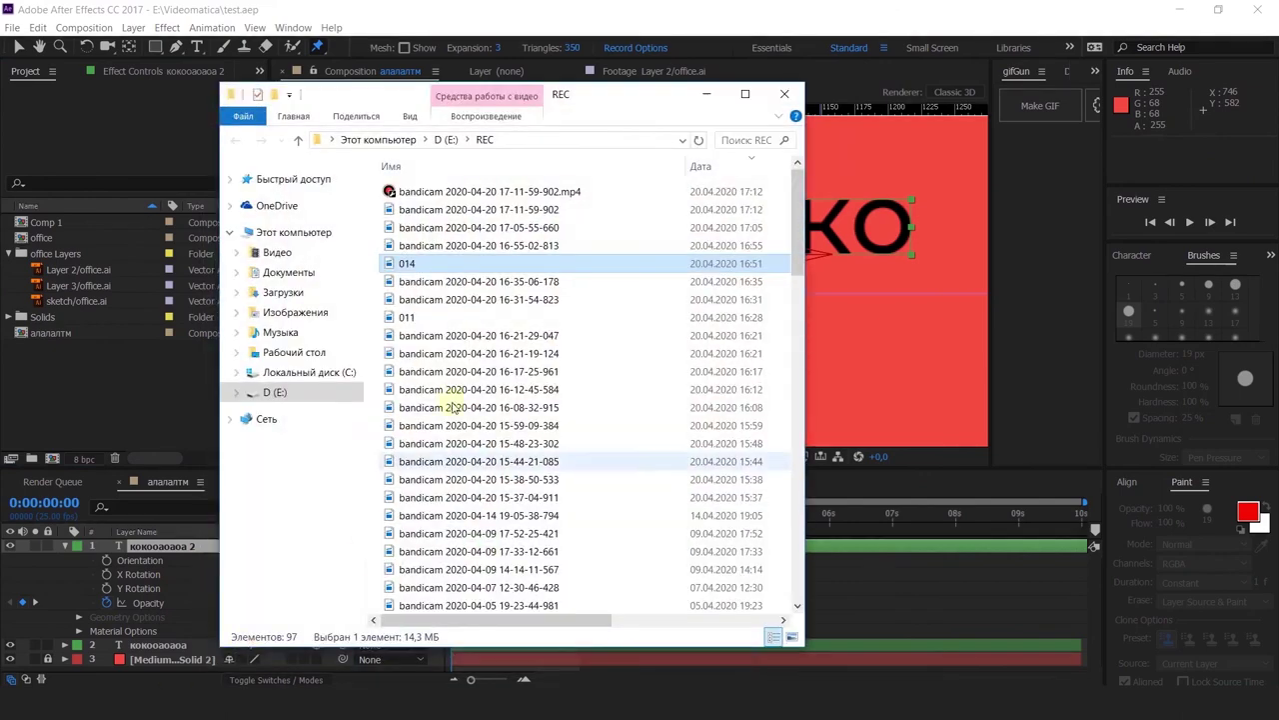
click(284, 396)
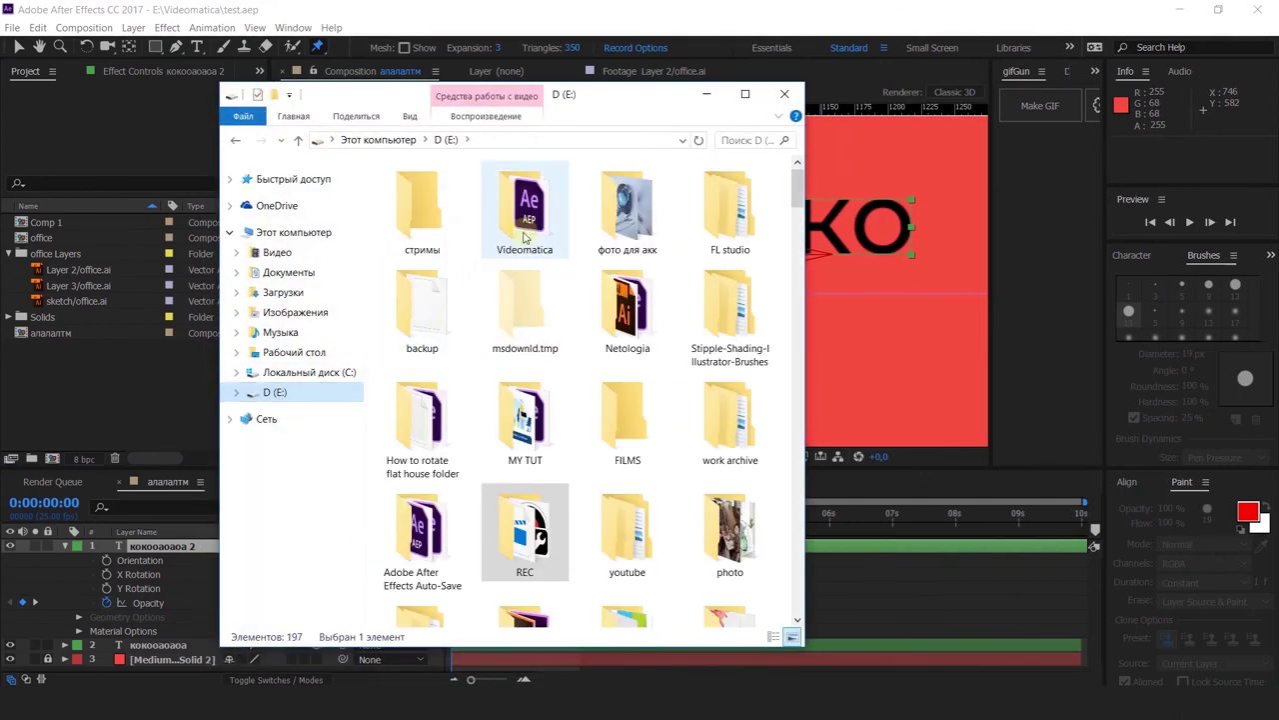
double_click(524, 237)
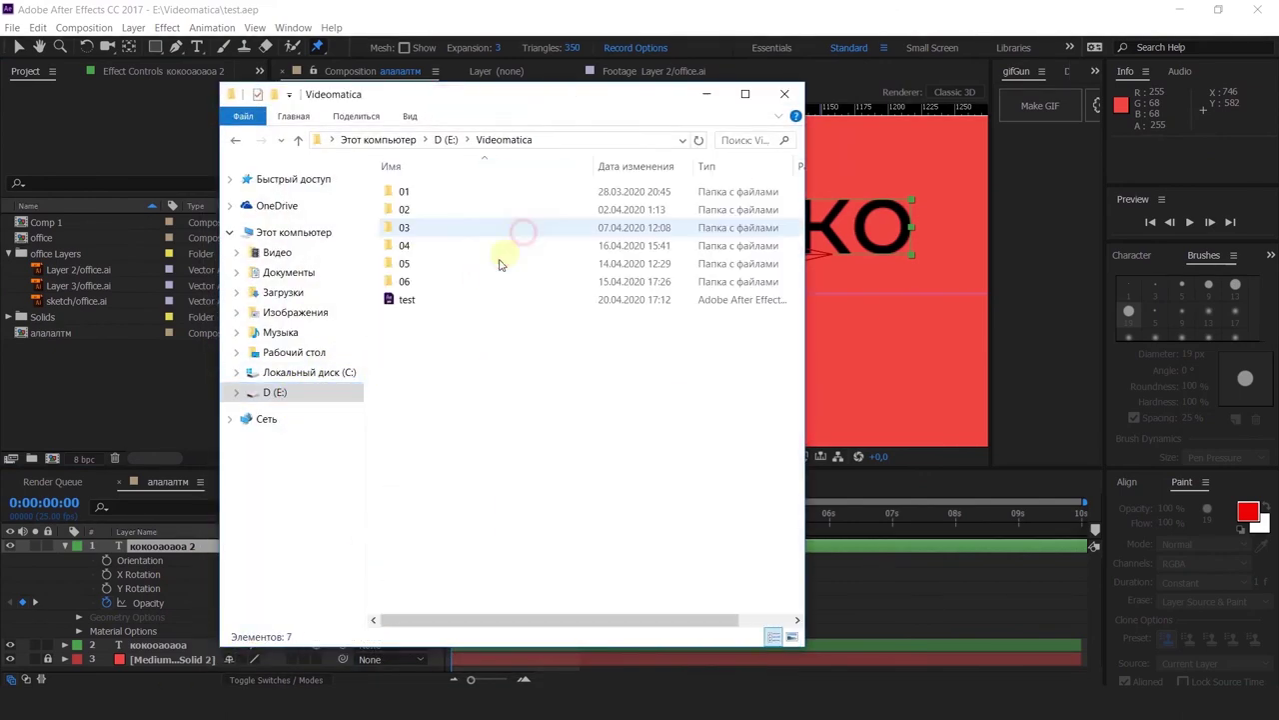
click(437, 302)
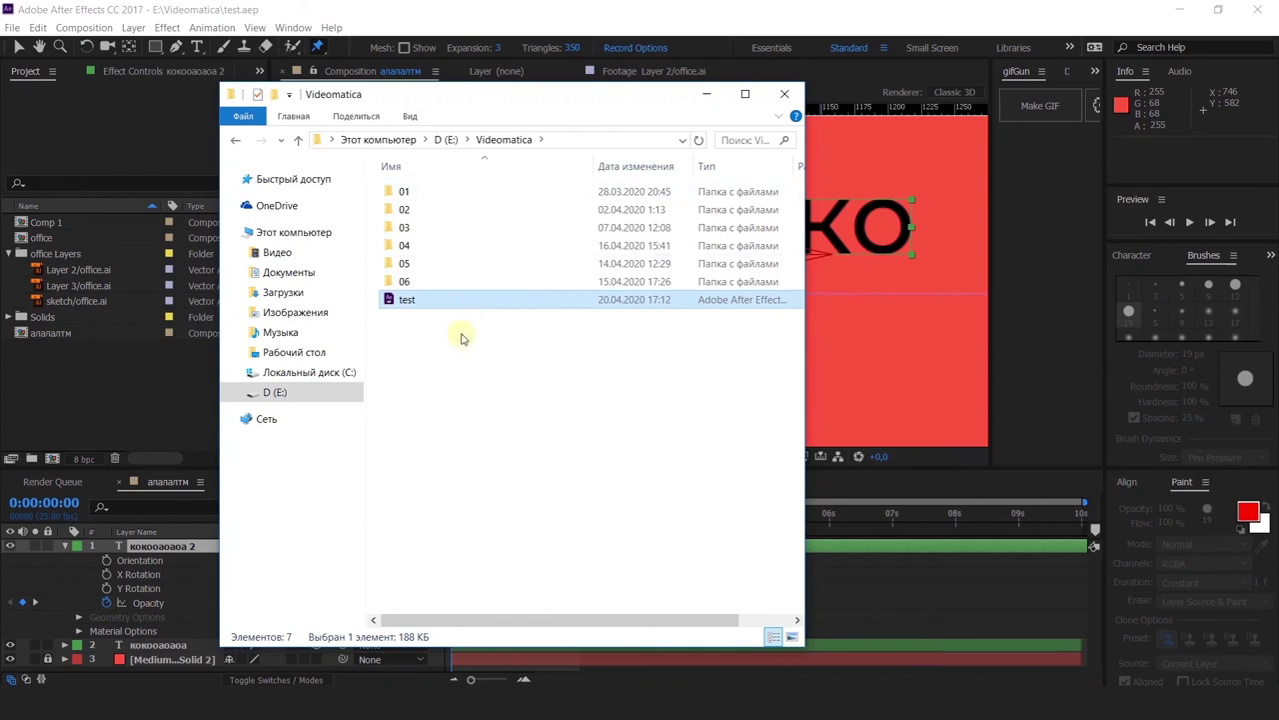
Step: Return to After Effects and select the Layer 2/office.ai footage in the project
click(45, 370)
click(62, 270)
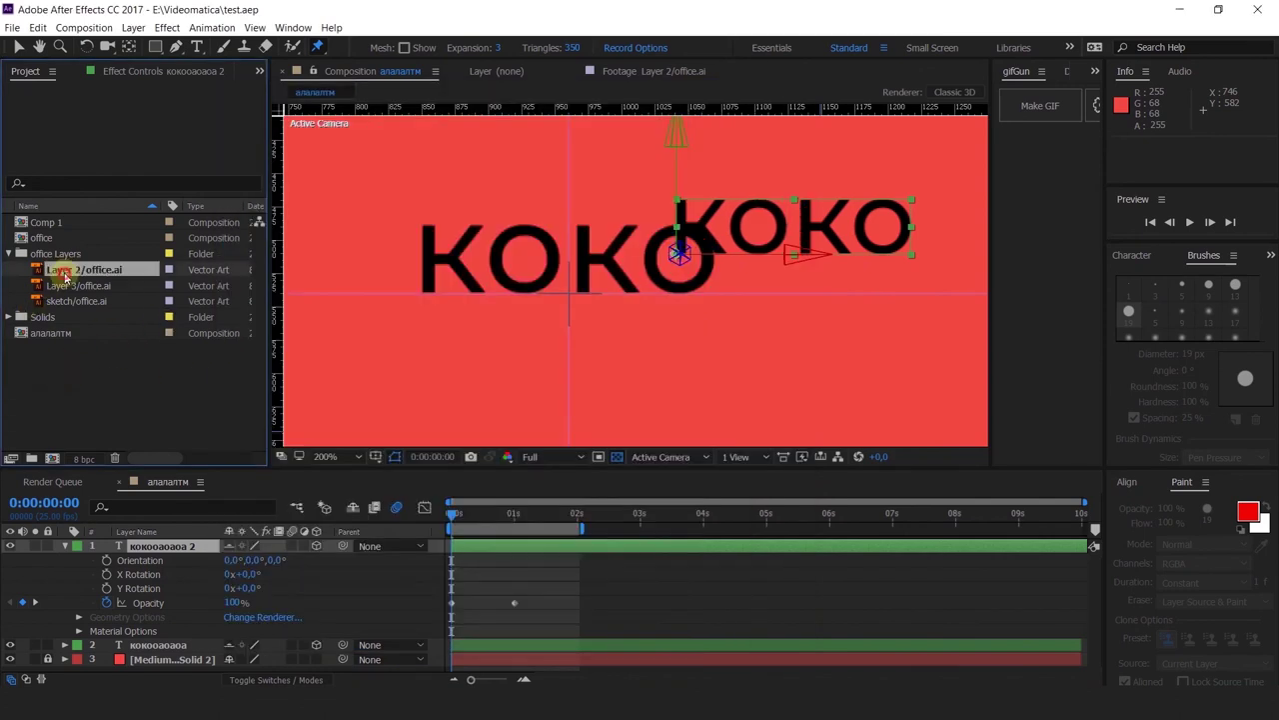
Step: Select the office Layers folder in the project and collapse the first text layer's properties in the timeline, leaving no layer selected
click(66, 254)
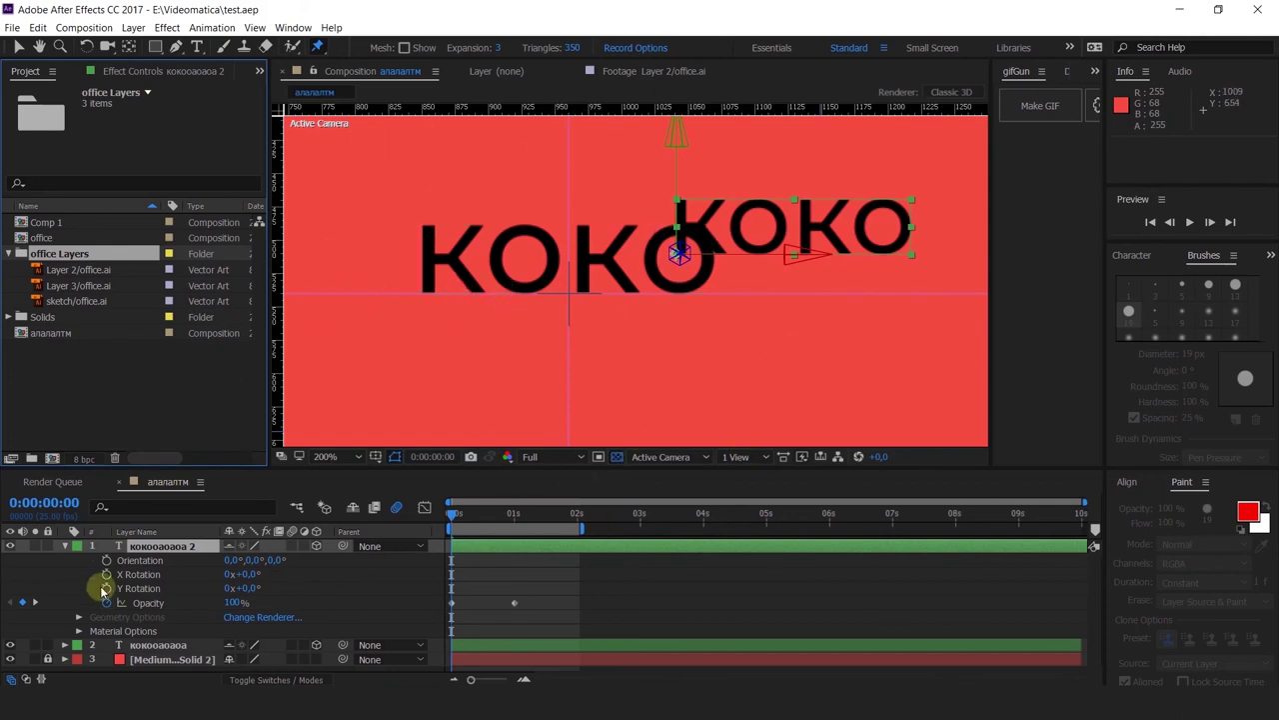
click(65, 546)
click(74, 594)
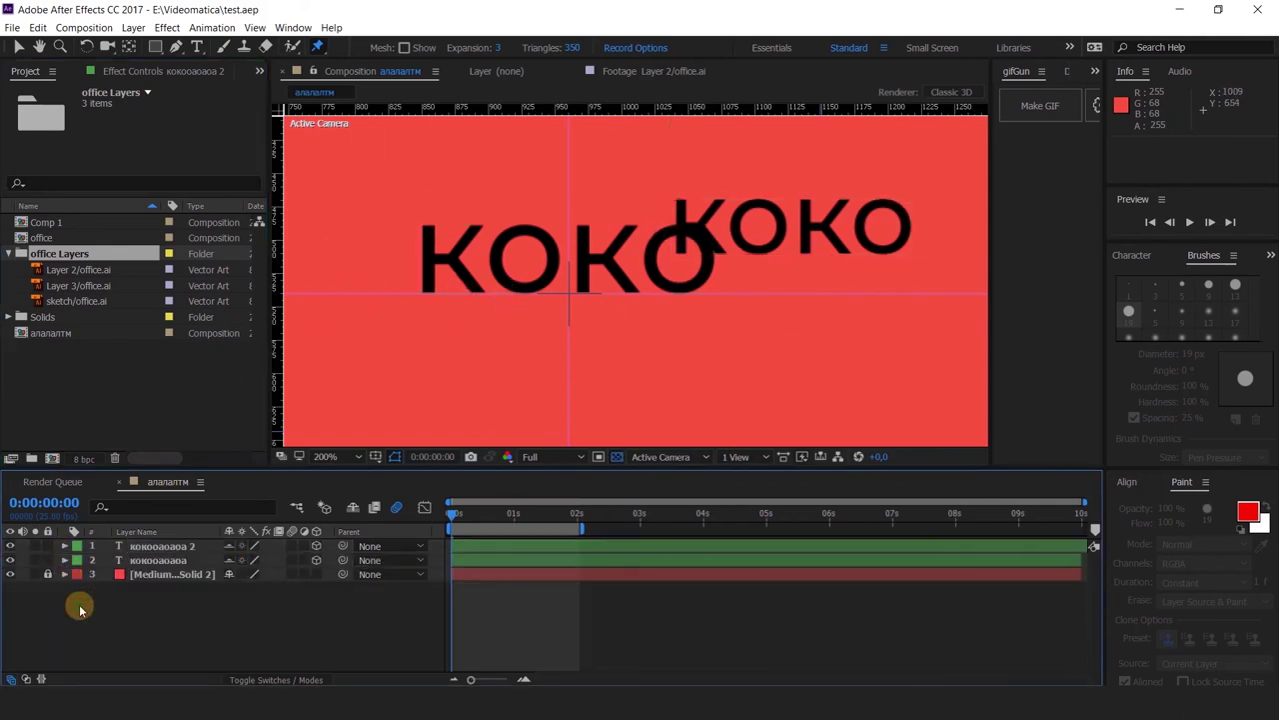
Step: Collect the project with all its source files into test folder inside the Videomatica folder on drive D (E:)
click(13, 28)
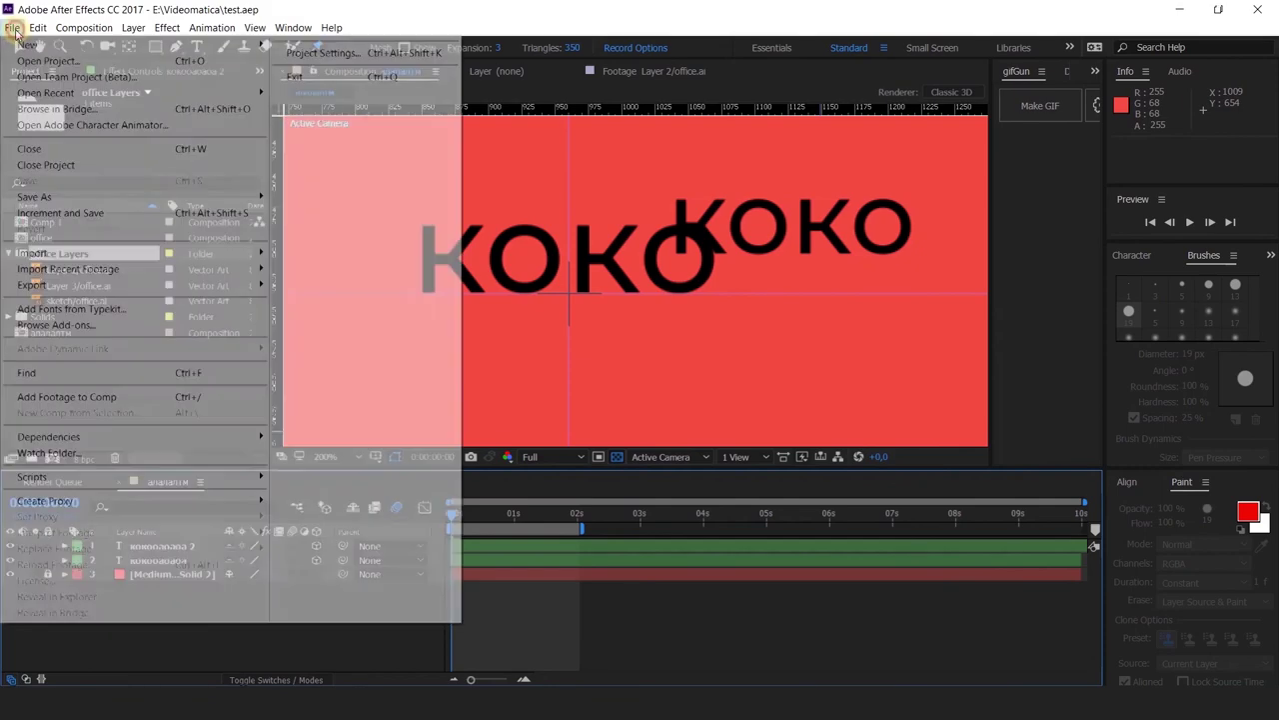
mouse_move(141, 289)
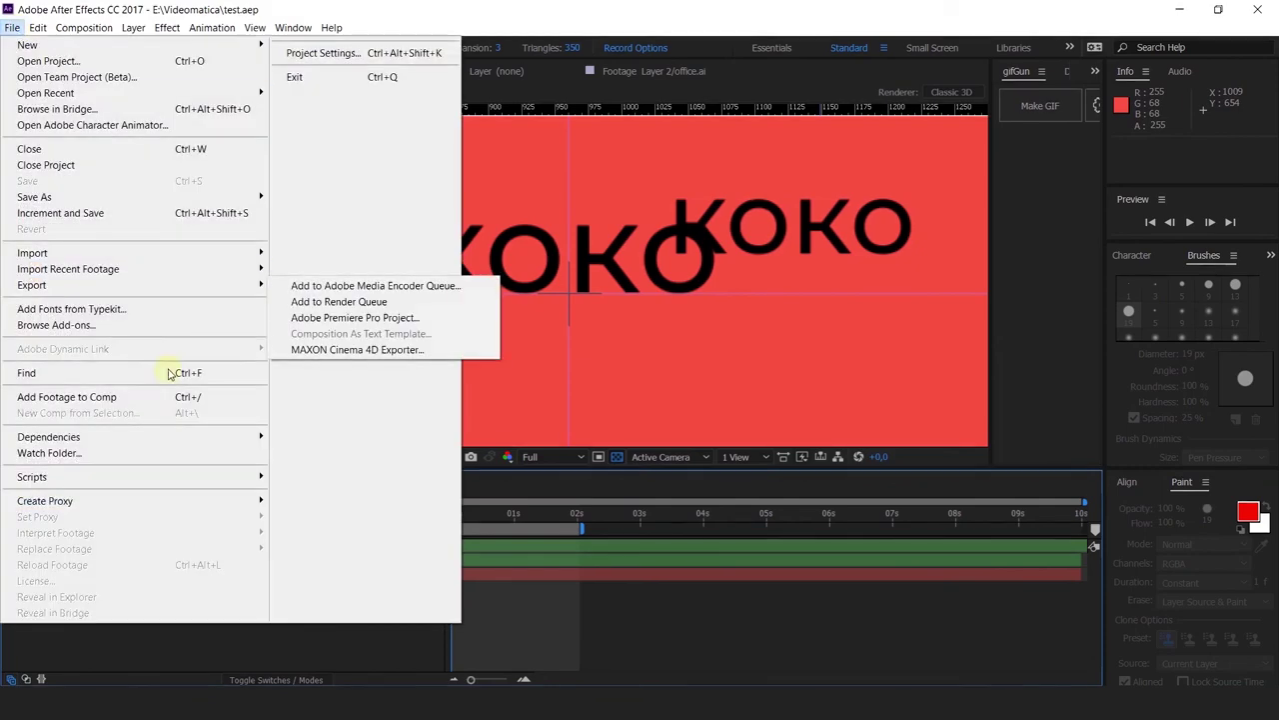
mouse_move(197, 440)
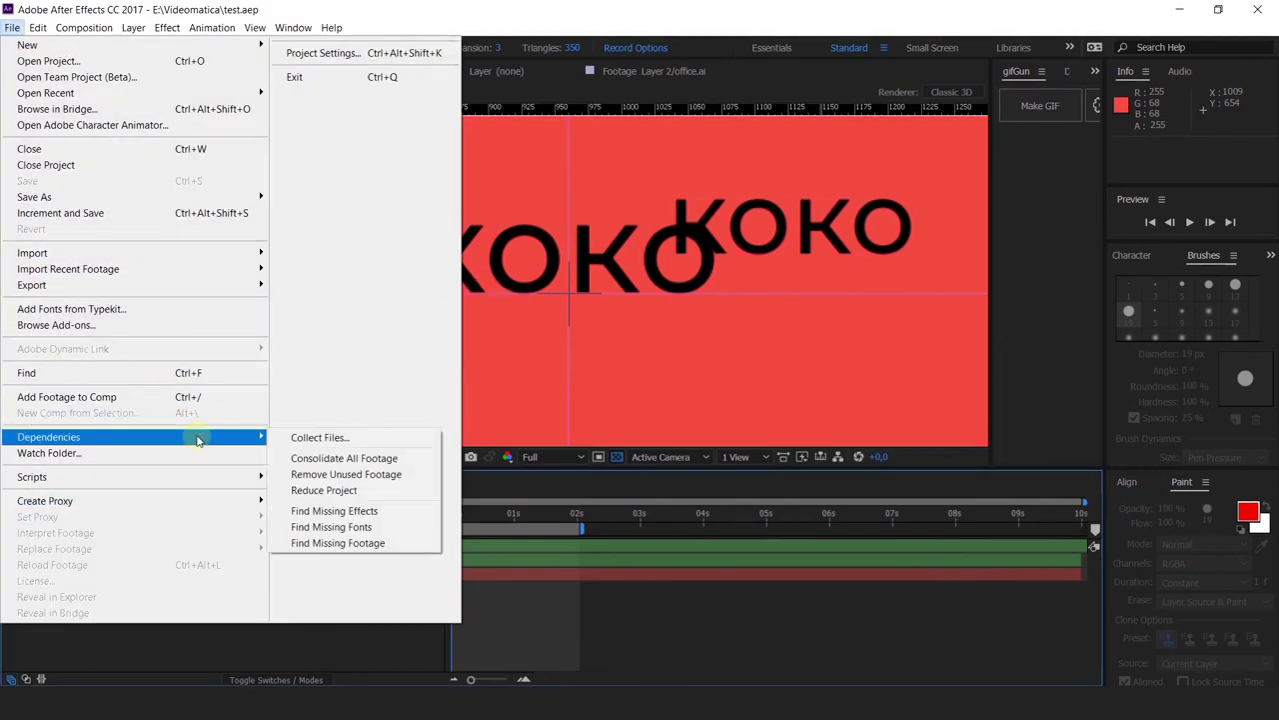
click(13, 28)
click(13, 28)
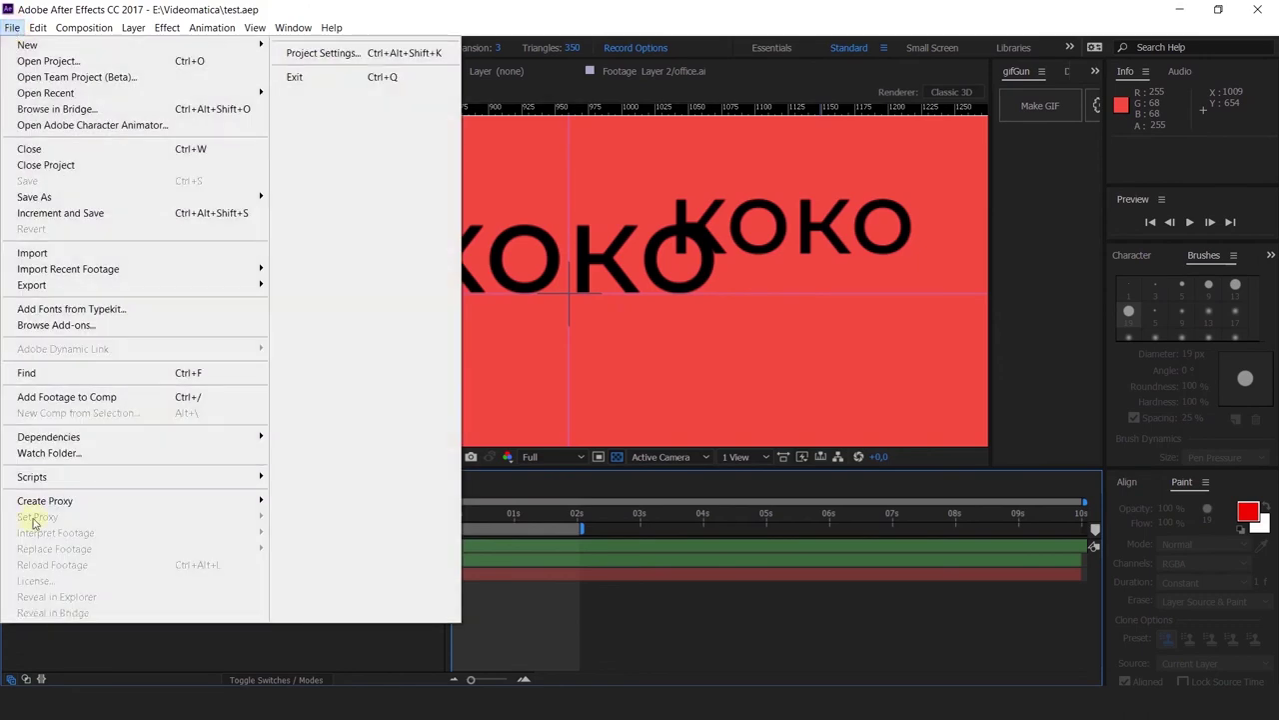
mouse_move(234, 437)
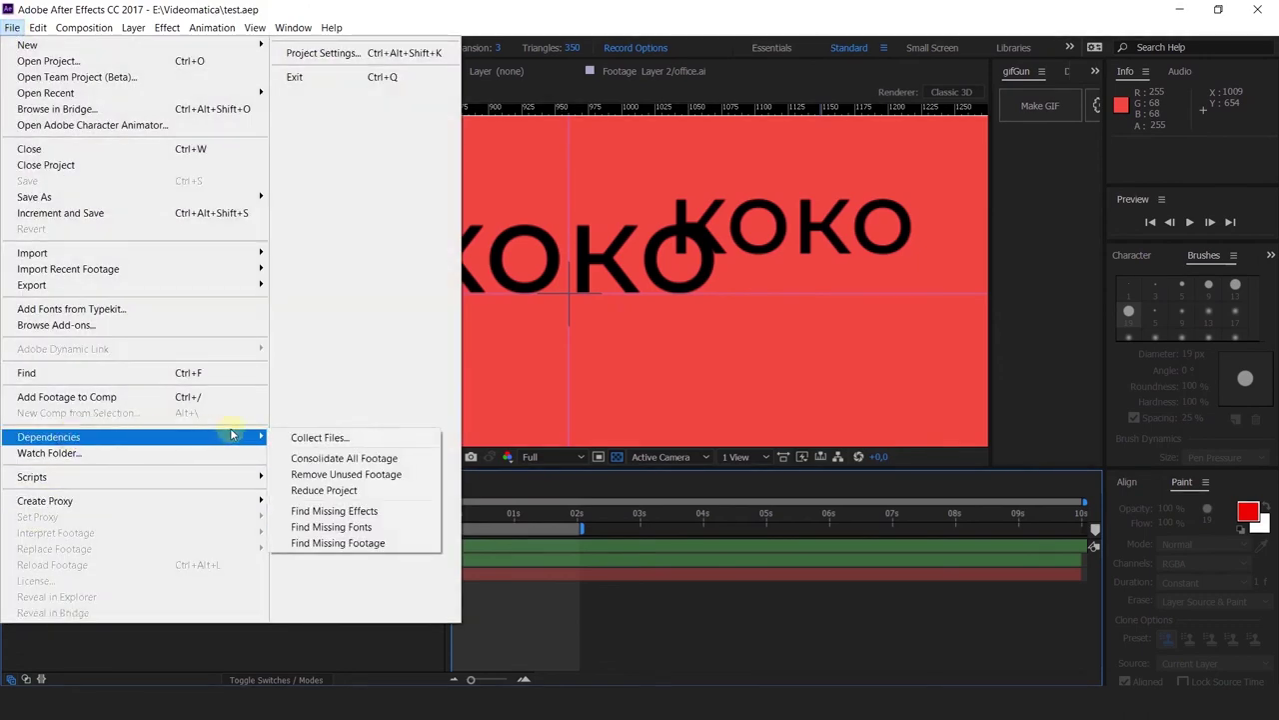
click(304, 443)
click(655, 236)
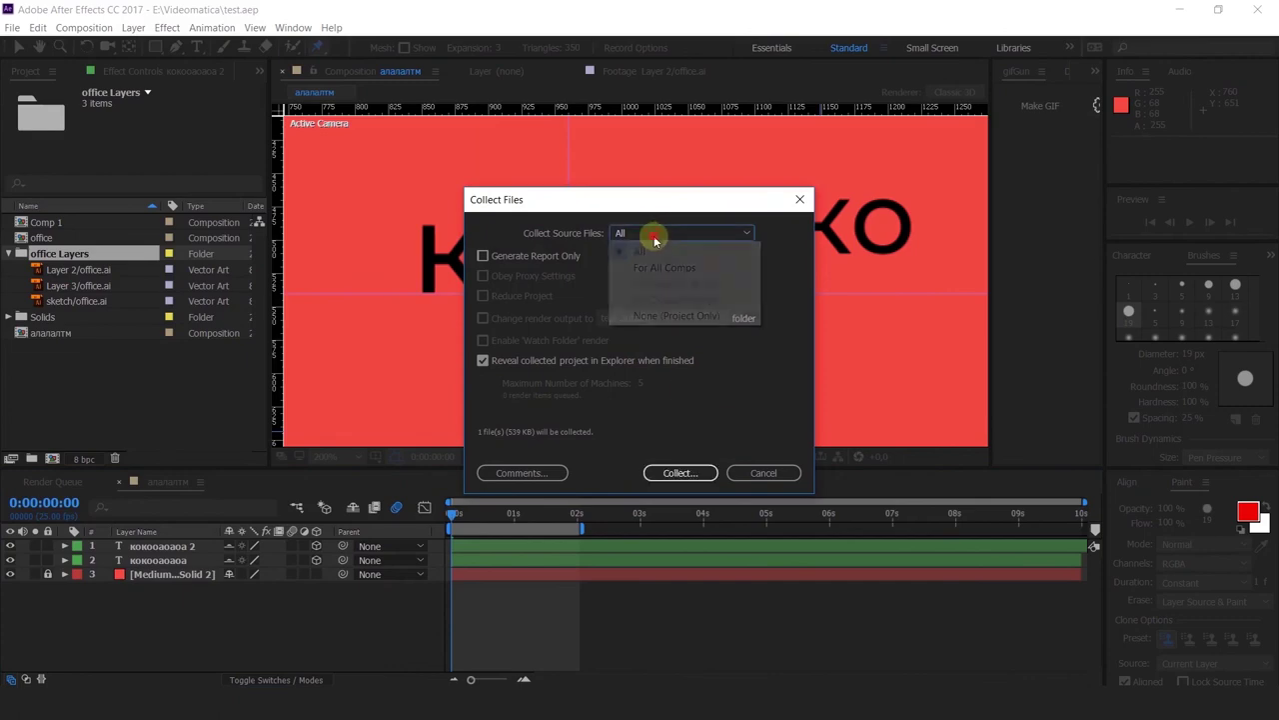
click(645, 251)
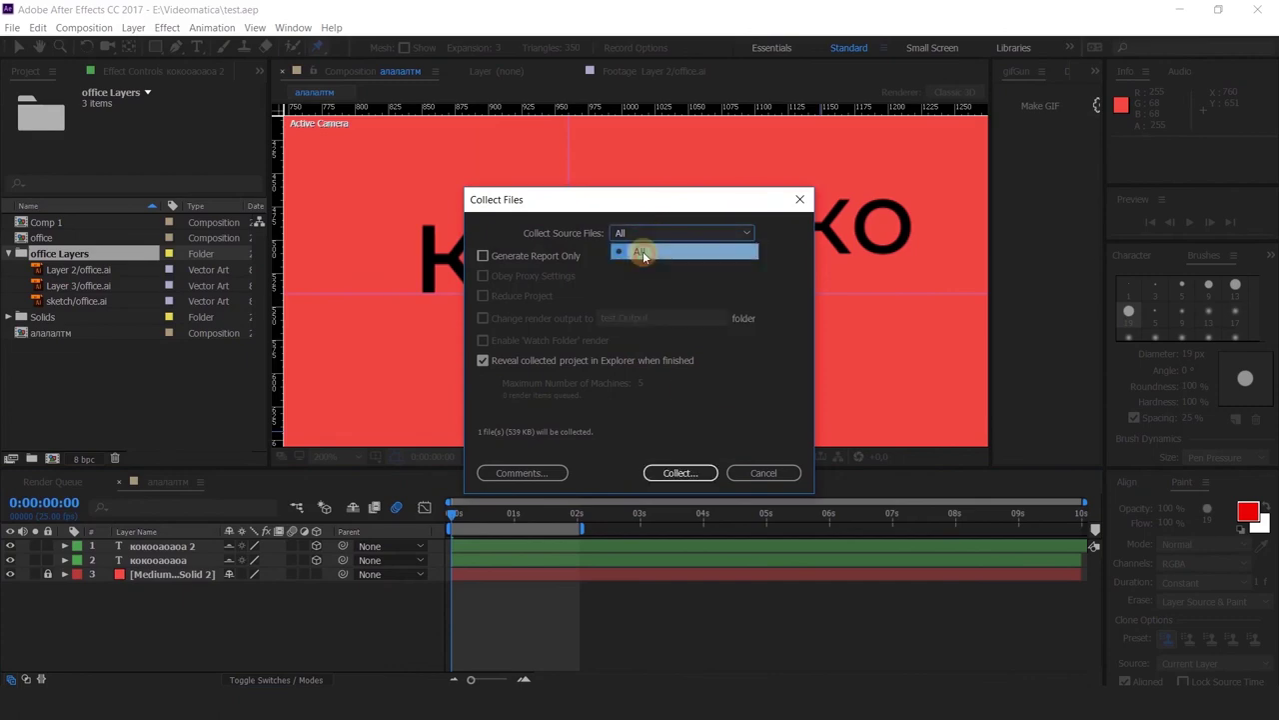
click(683, 474)
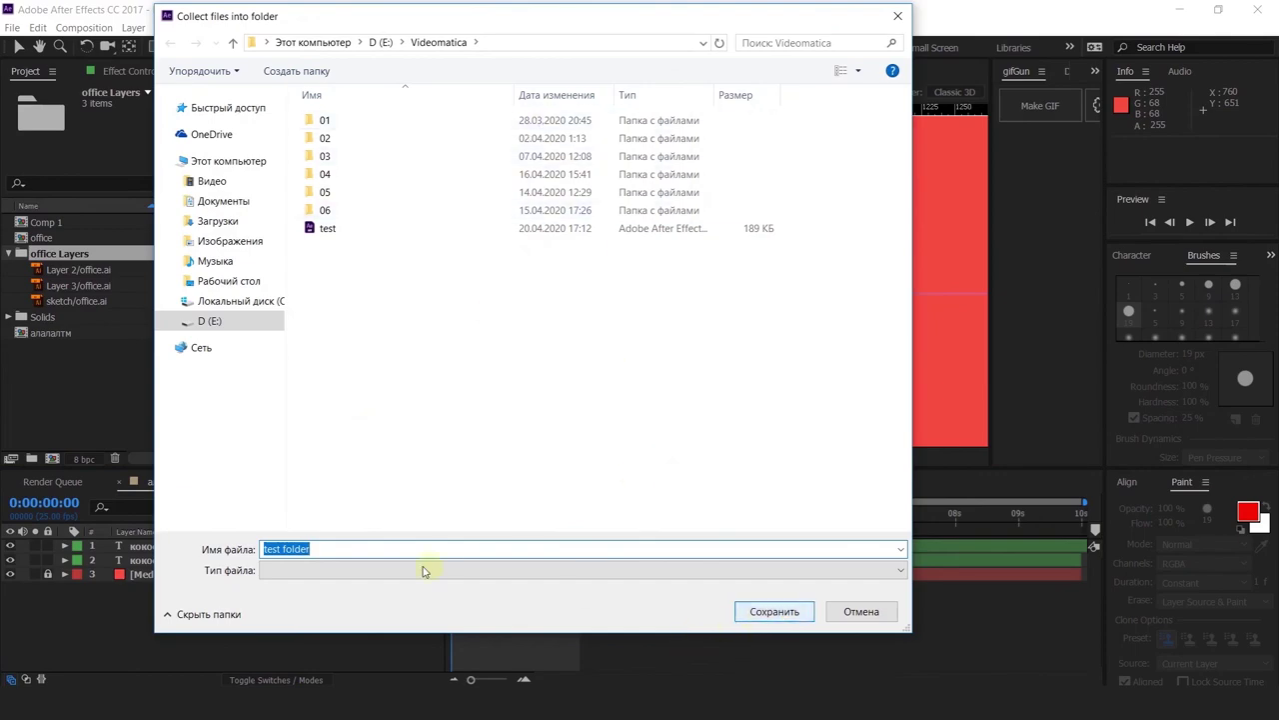
click(750, 611)
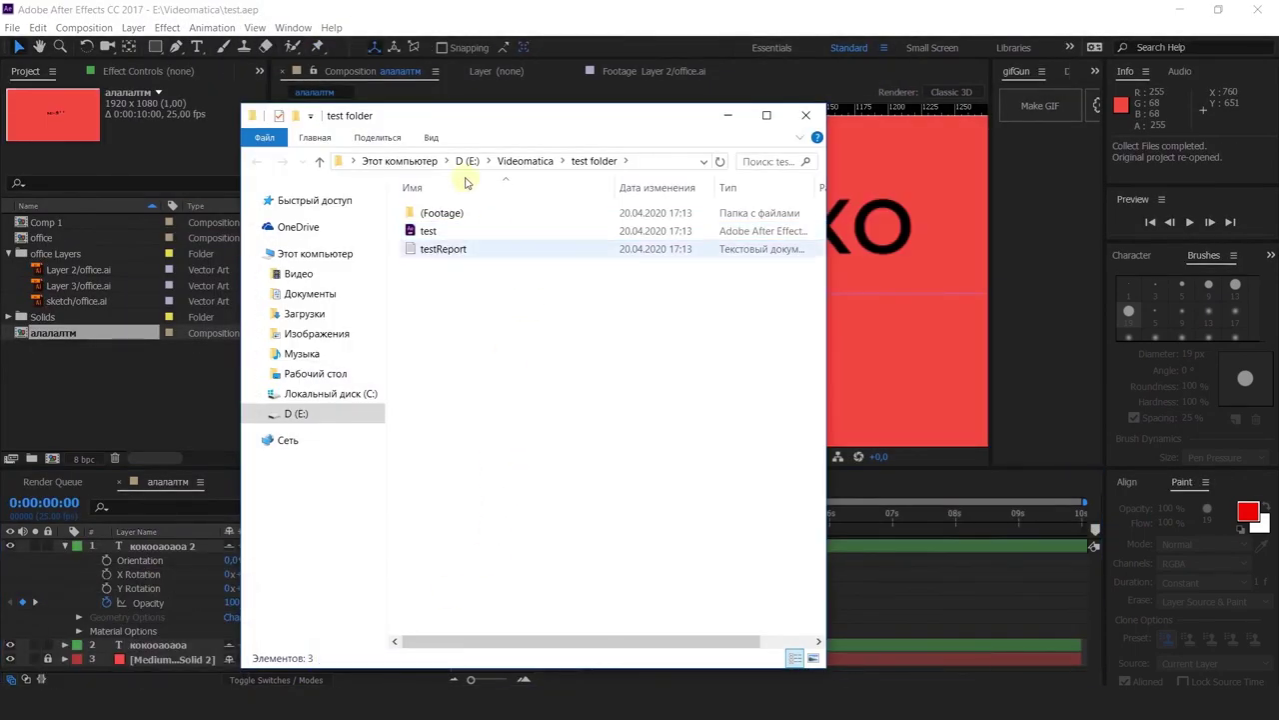
Step: Inspect the collected test folder in File Explorer, from the Videomatica folder down to office Layers inside (Footage)
click(525, 161)
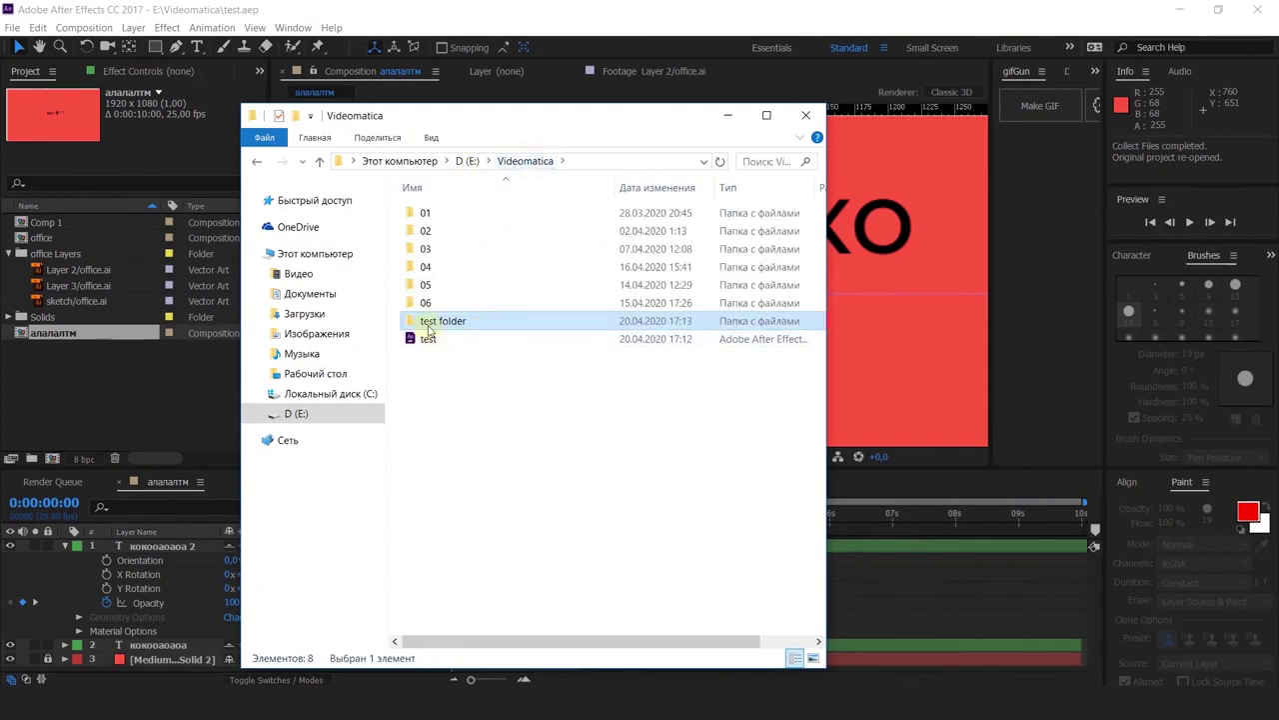
double_click(461, 324)
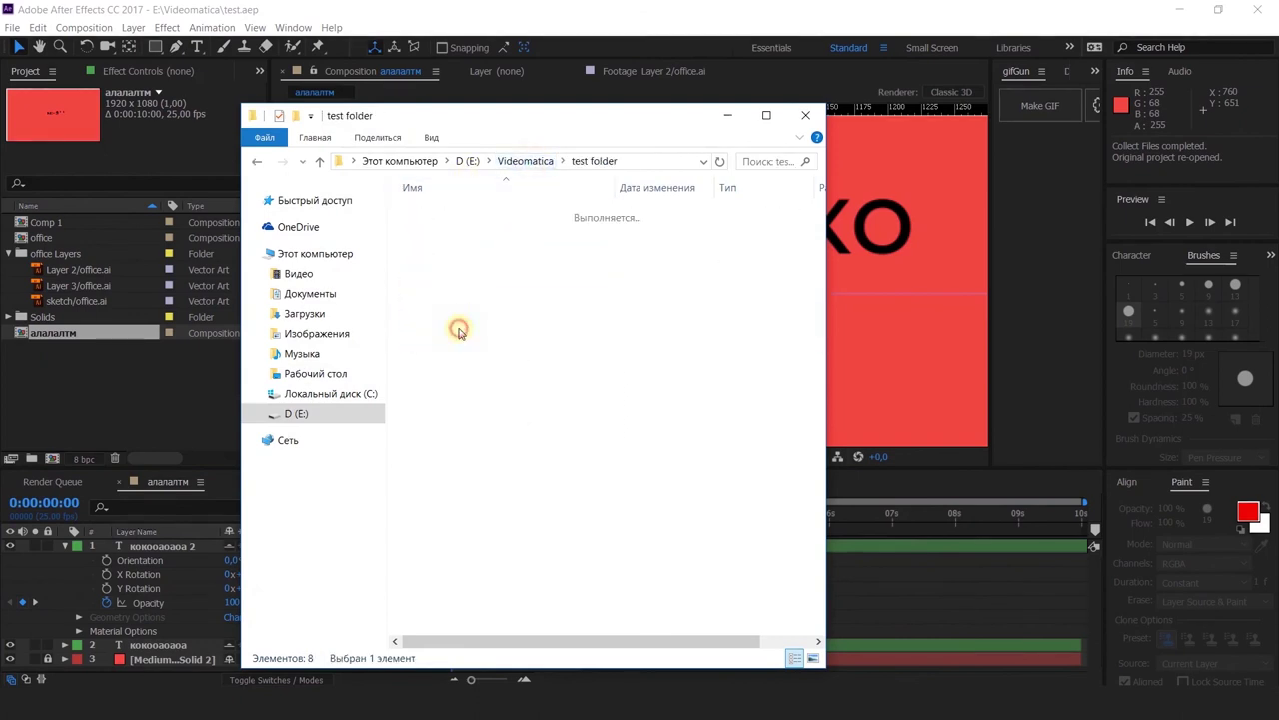
click(428, 231)
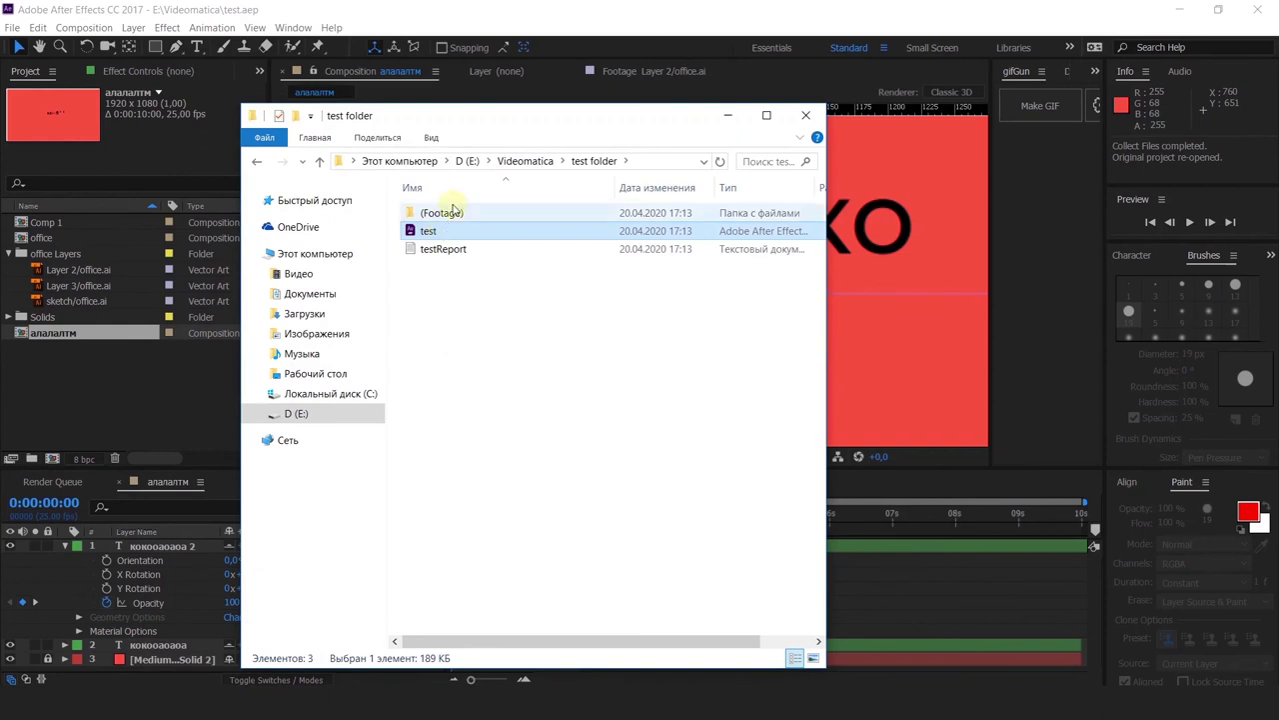
double_click(452, 210)
double_click(458, 214)
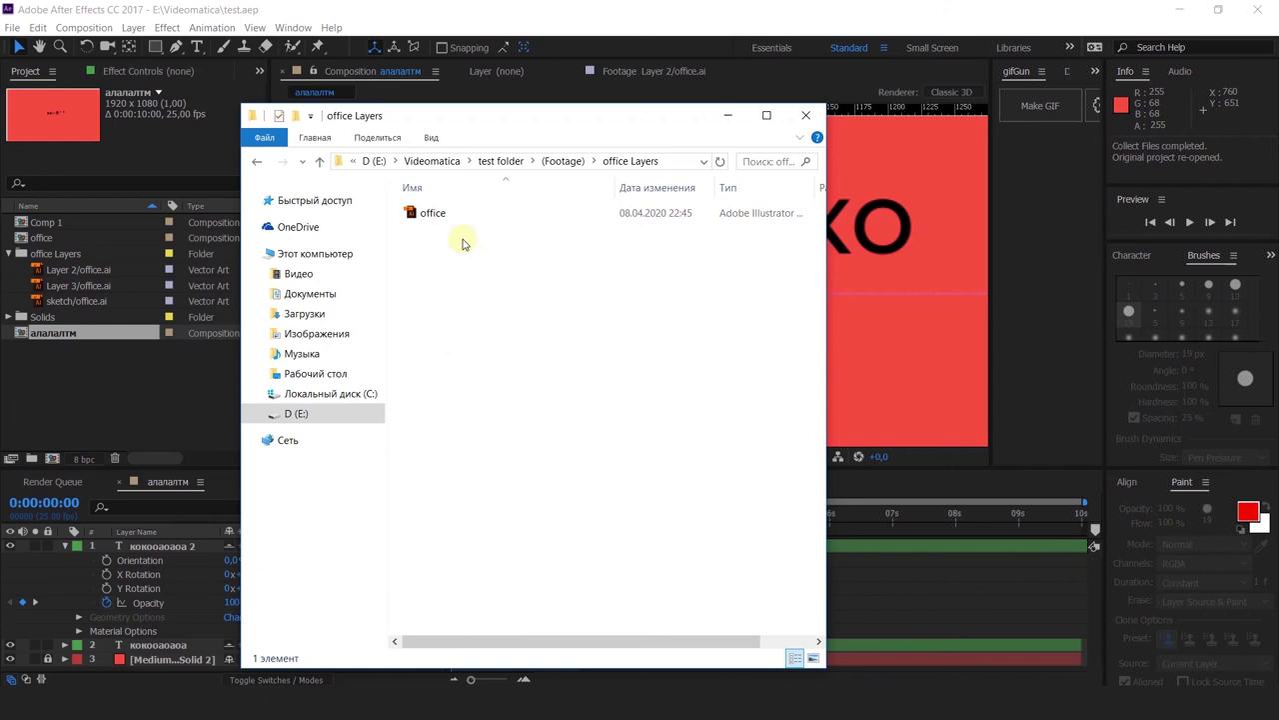
Step: Go back up through the collected folders to Videomatica and minimise File Explorer to return to After Effects
click(560, 162)
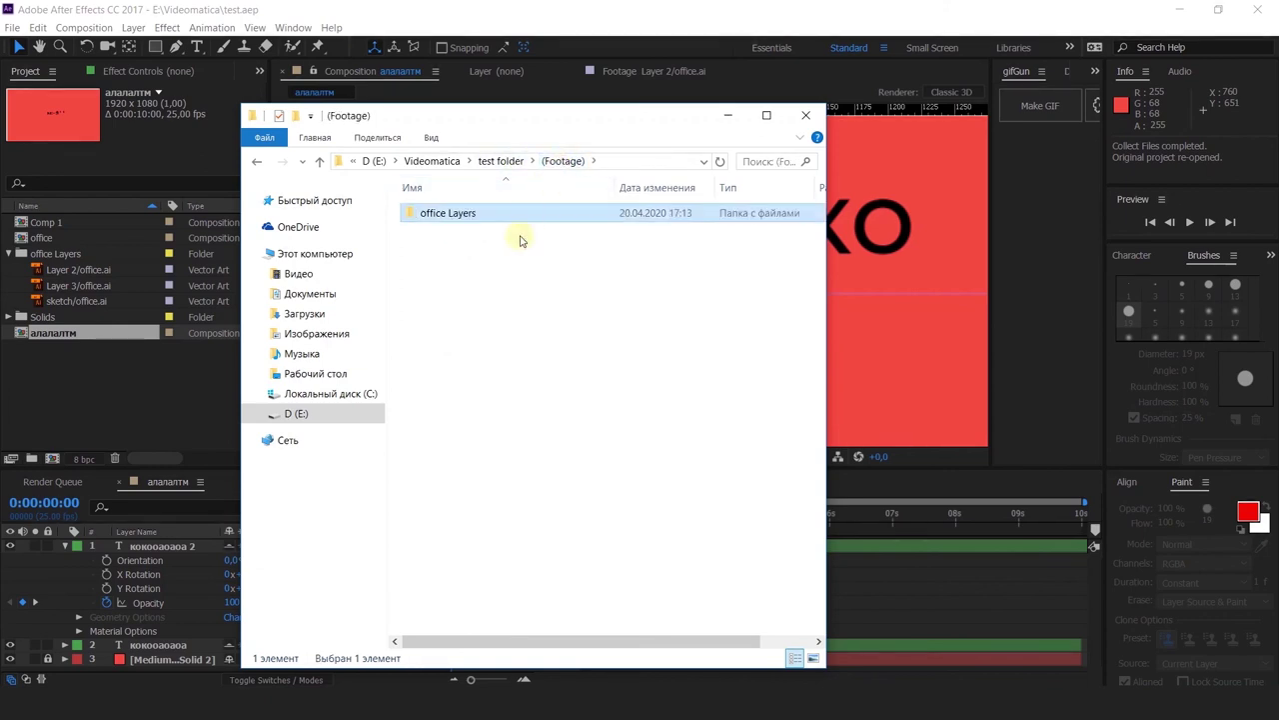
click(492, 162)
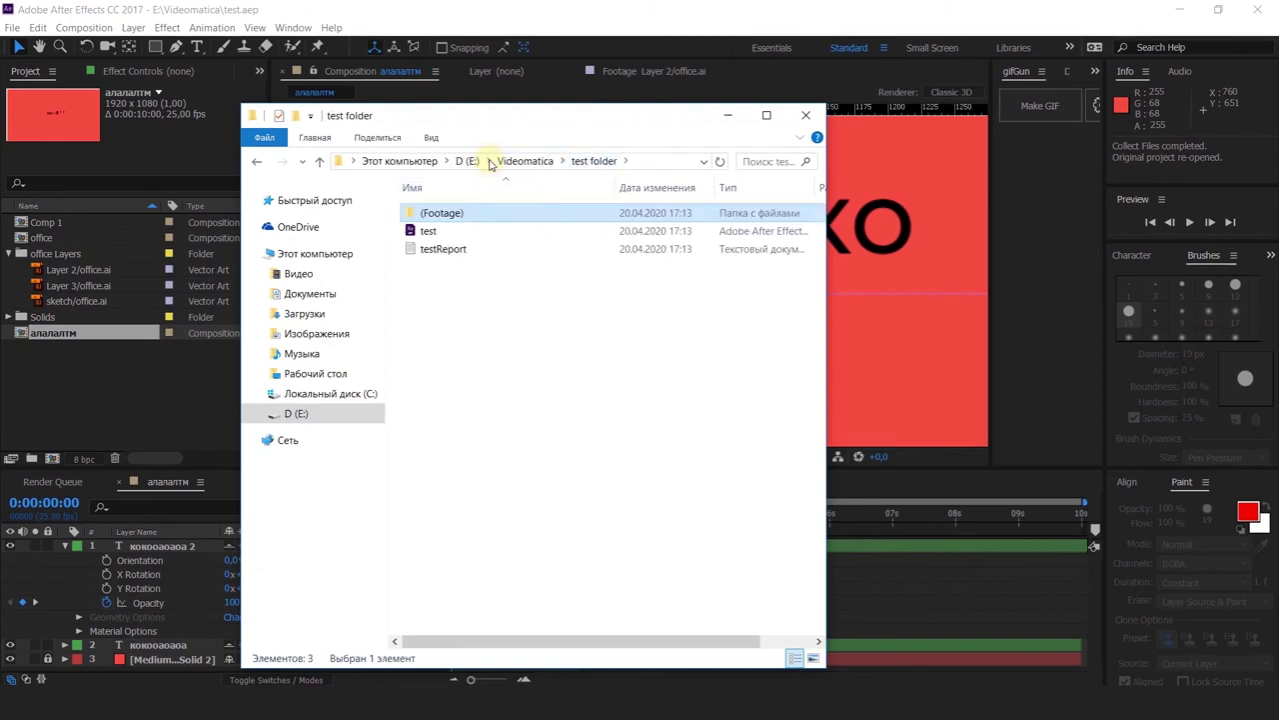
click(531, 305)
click(539, 162)
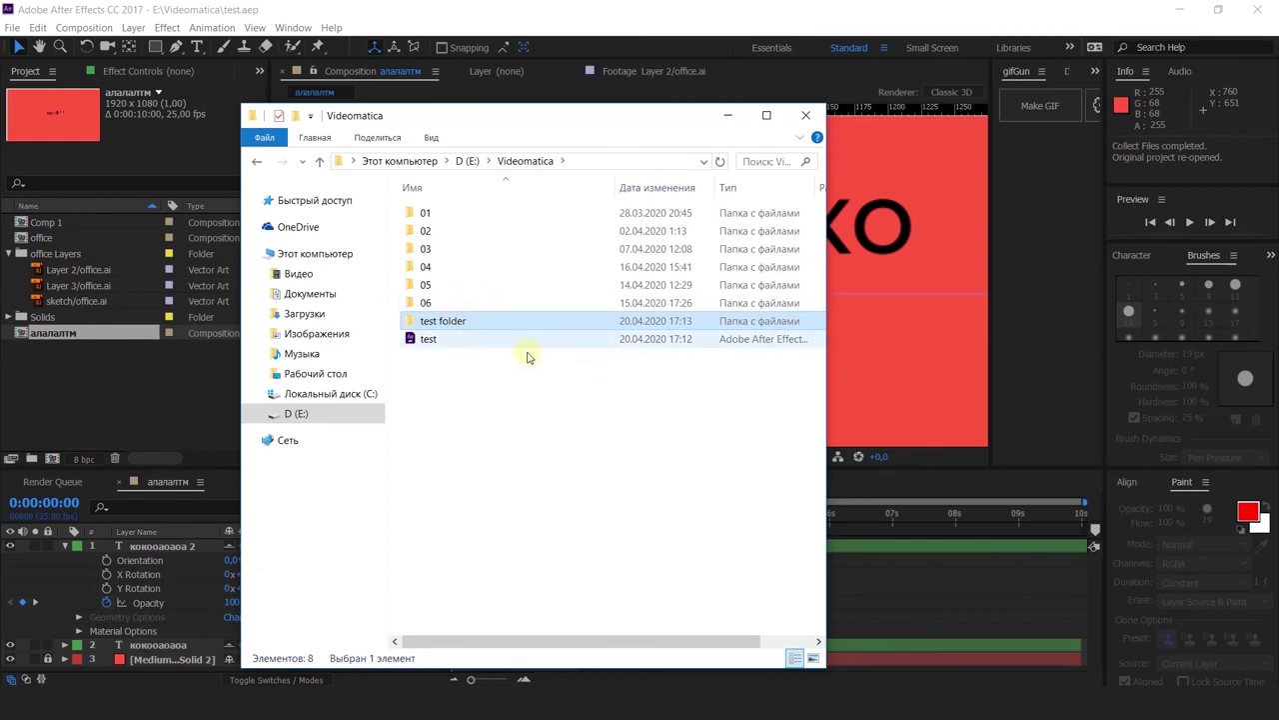
click(733, 115)
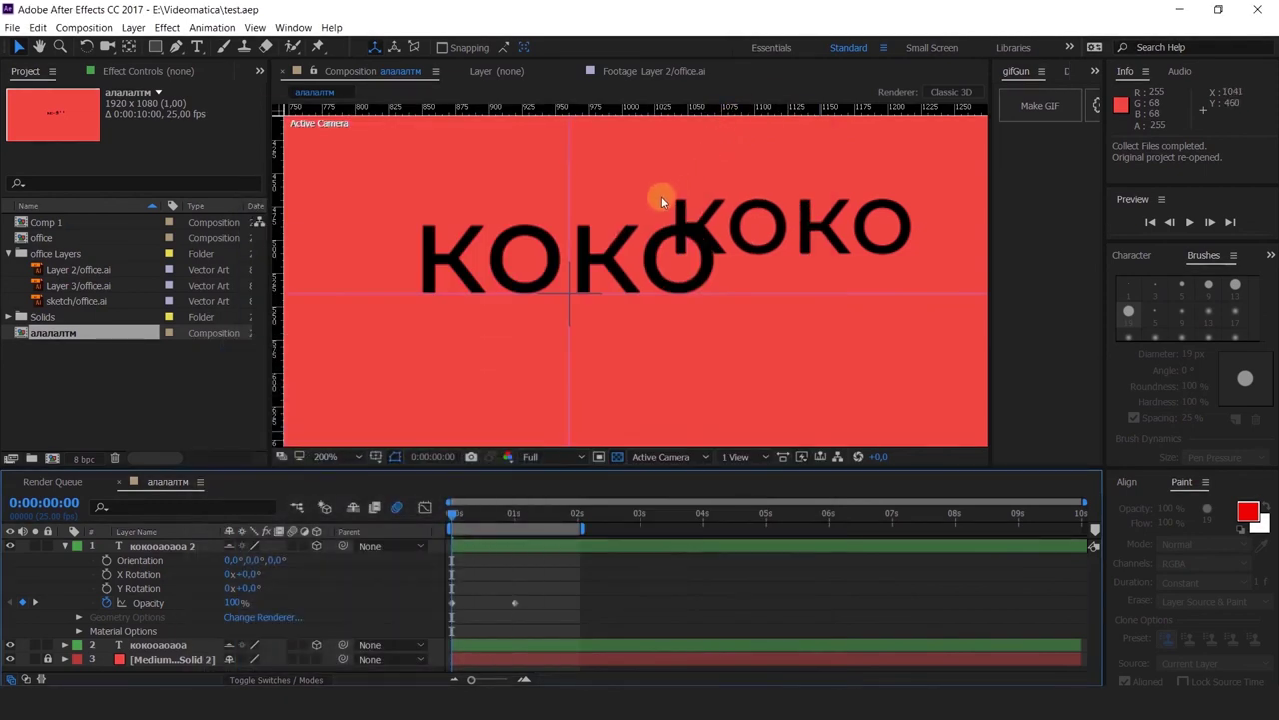
Step: Show the list of recently opened projects and the commands for saving the project and managing its dependencies
click(12, 28)
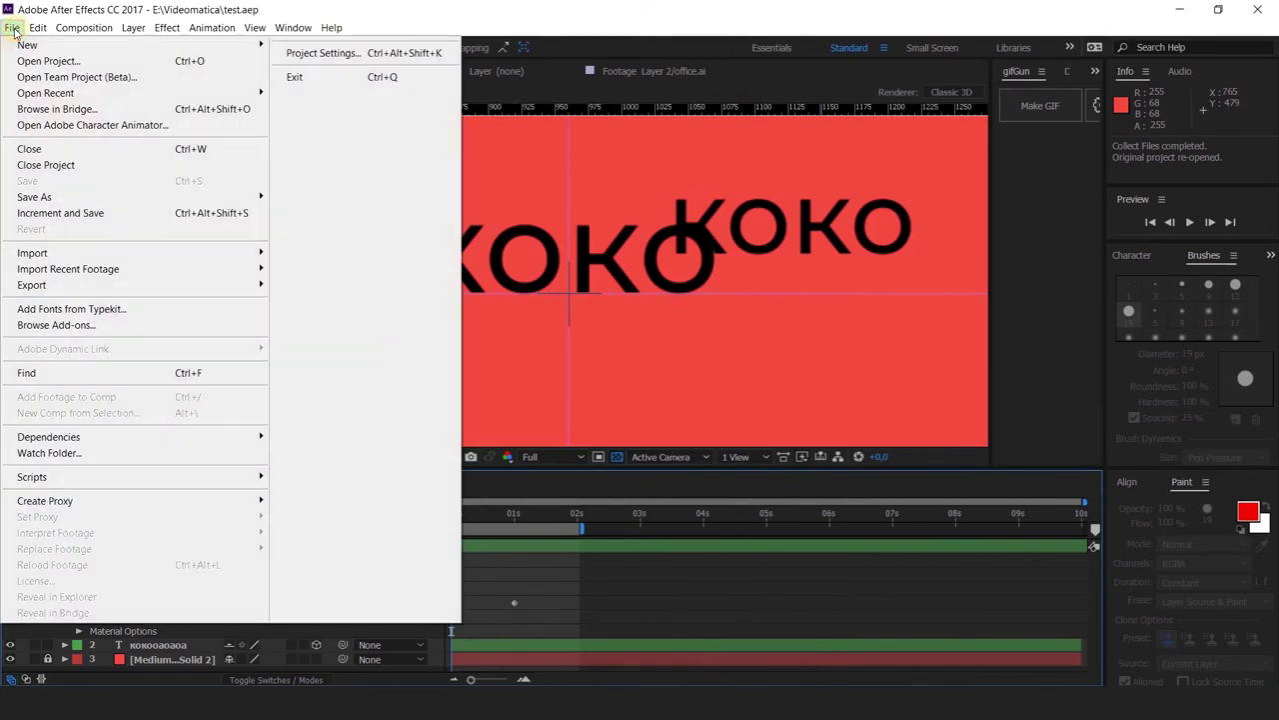
mouse_move(134, 93)
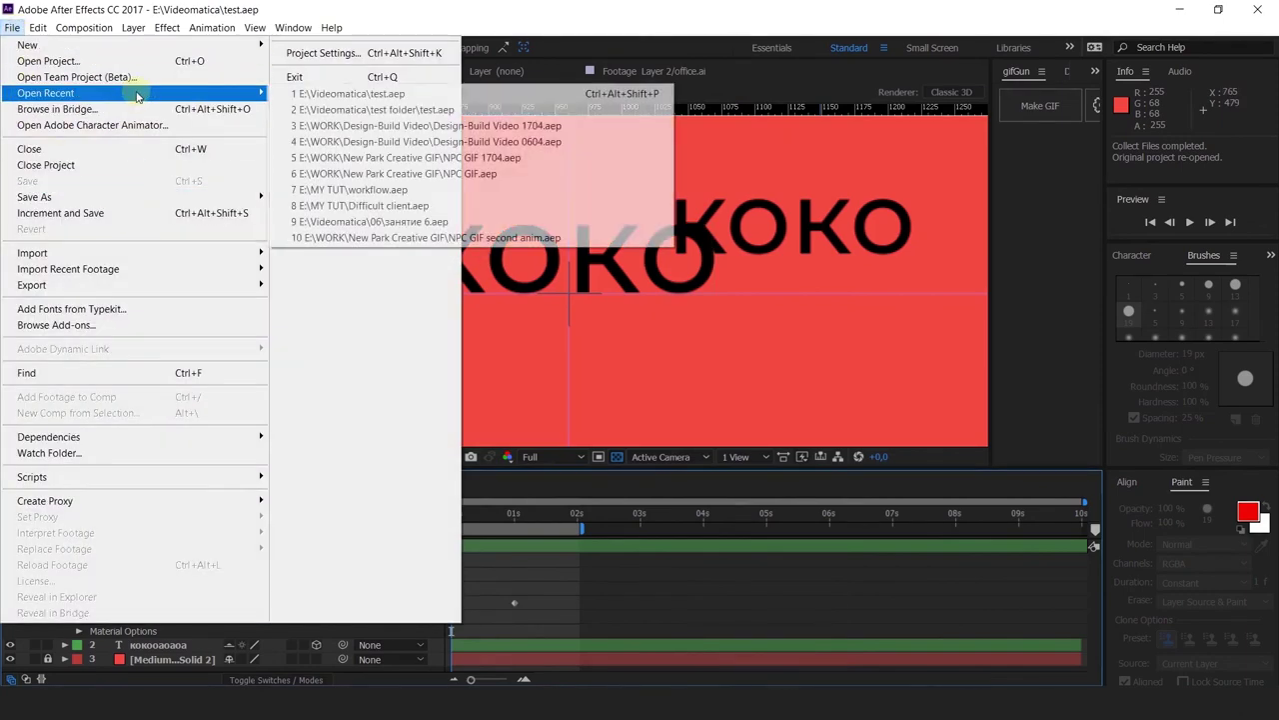
click(491, 20)
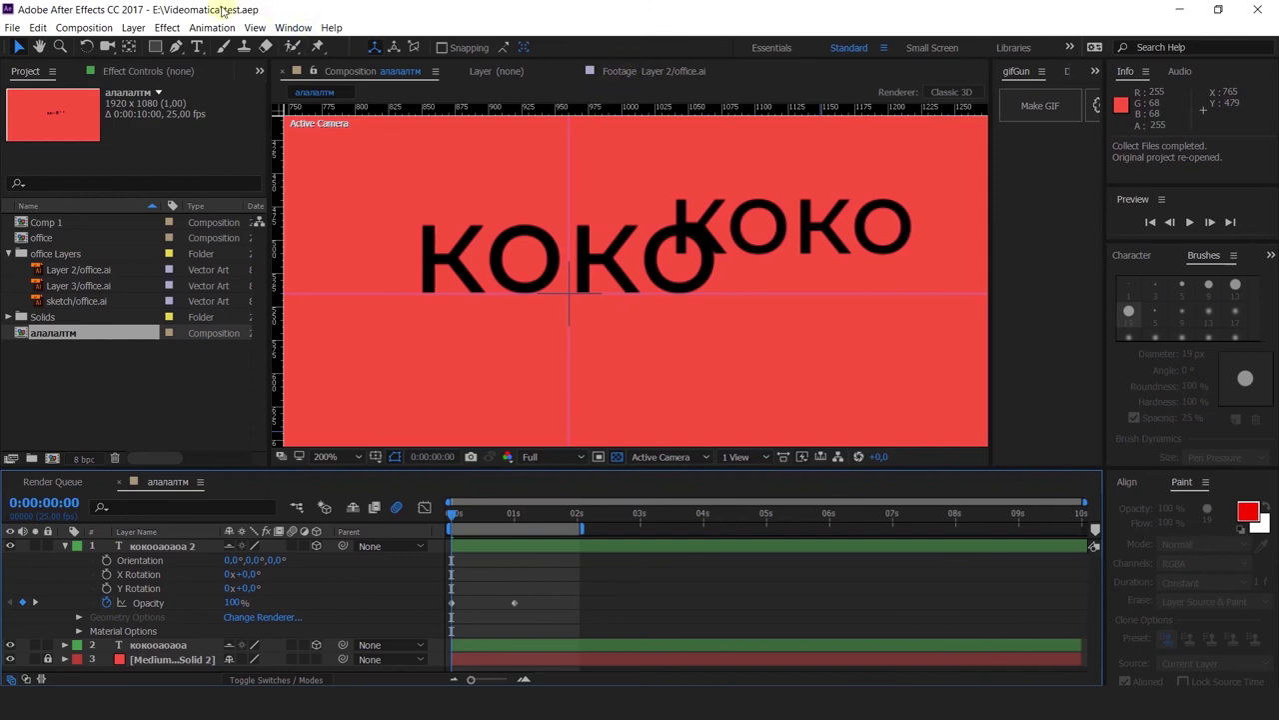
click(13, 28)
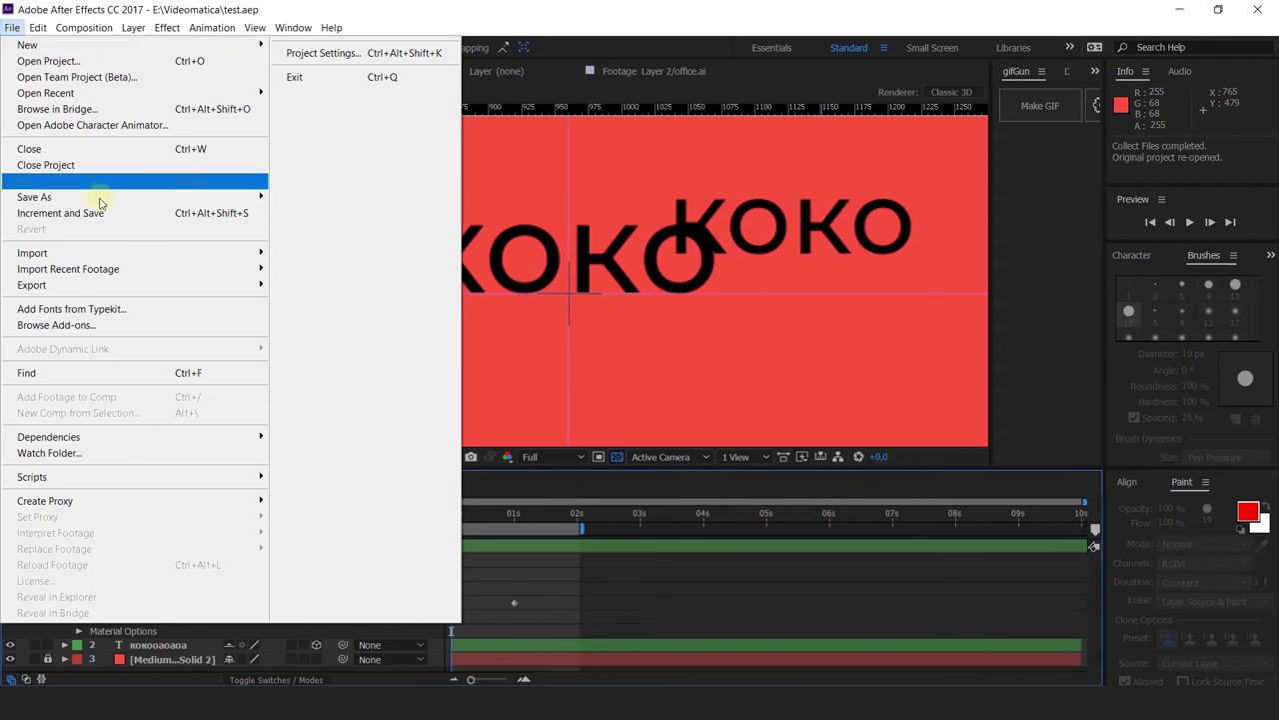
mouse_move(92, 198)
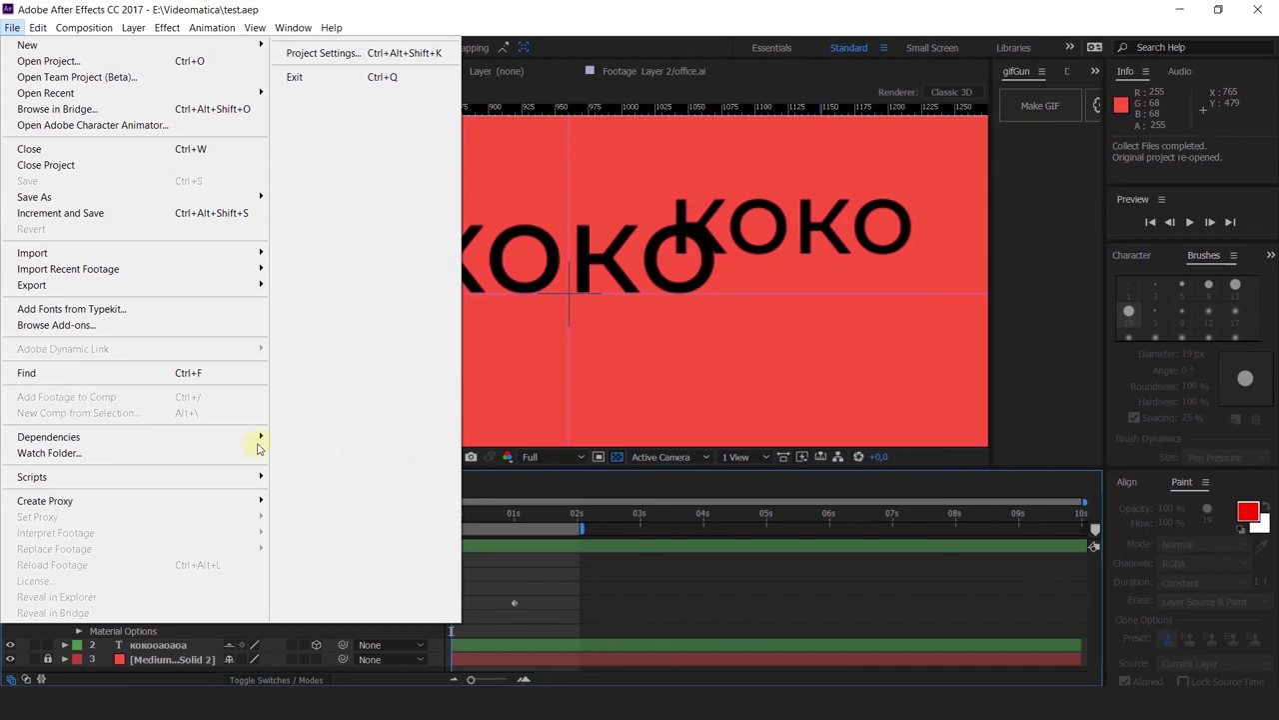
click(493, 585)
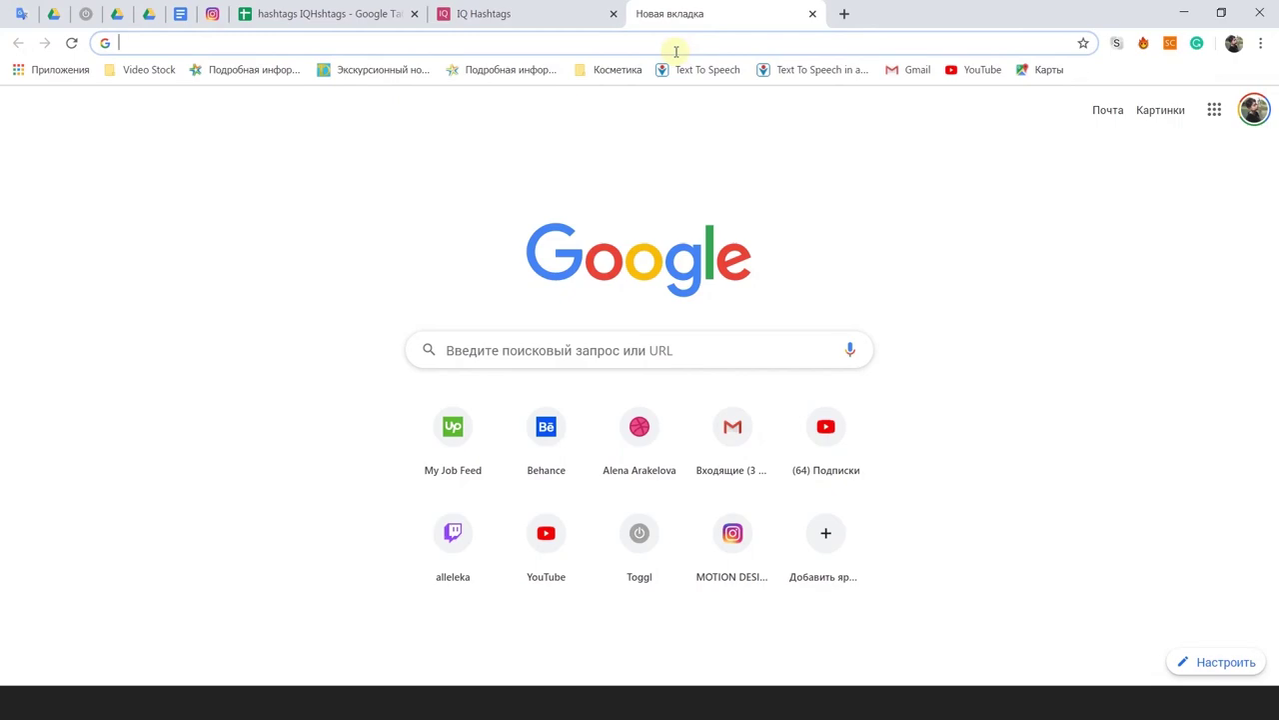
Step: Switch to Chrome, search Google for duik and open the Duik Bassel.2 page from Rainbox Laboratory
text(duik)
key(Return)
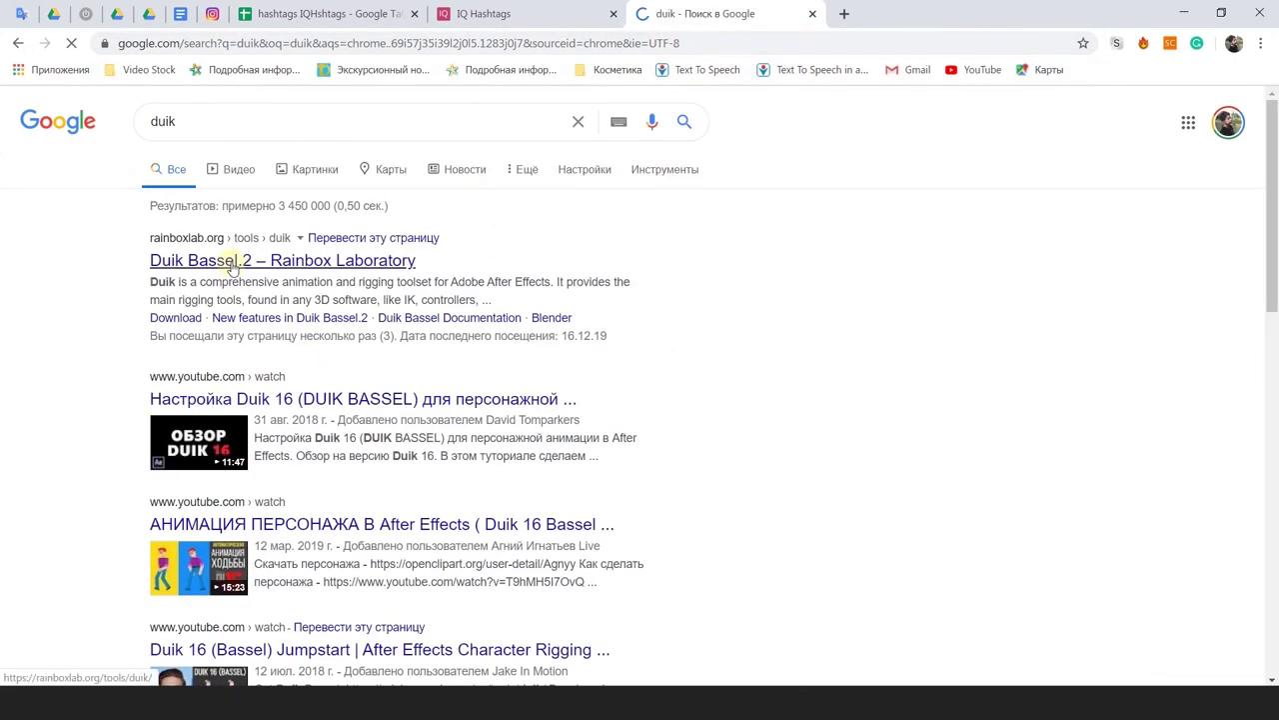
click(264, 261)
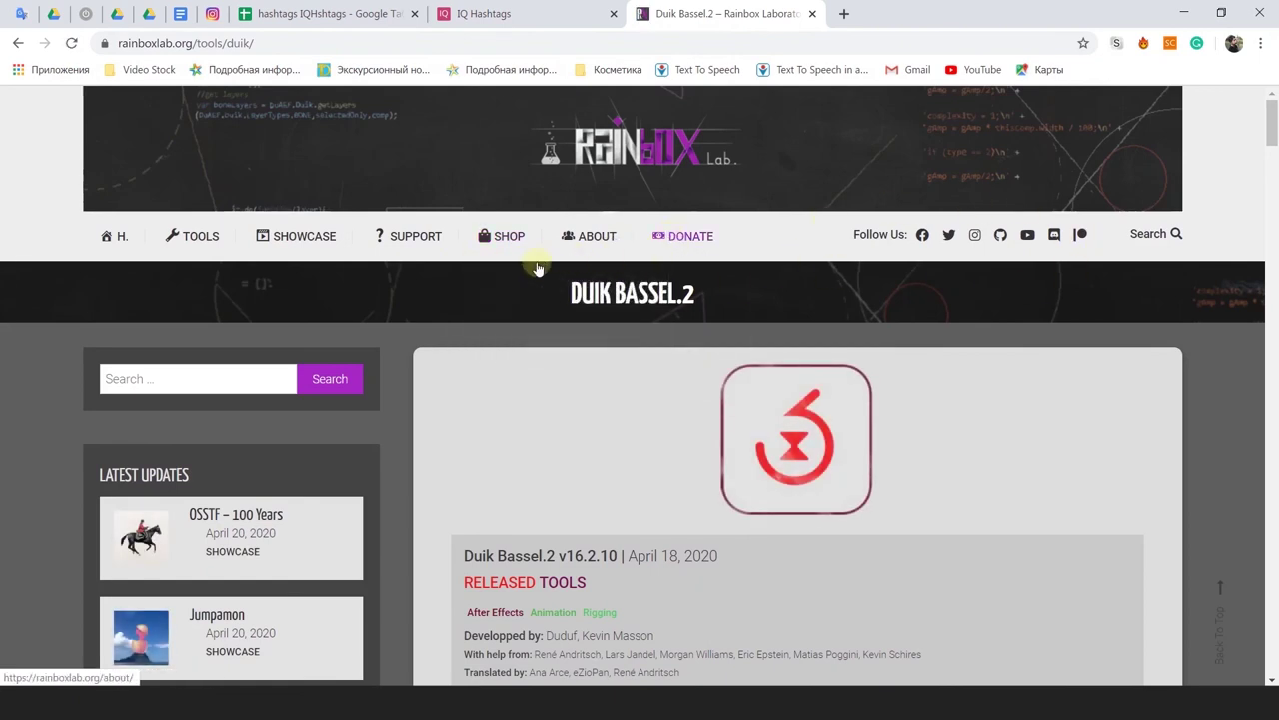
Step: Browse the site's tools for After Effects and open the Duik Bassel.2 entry
mouse_move(205, 245)
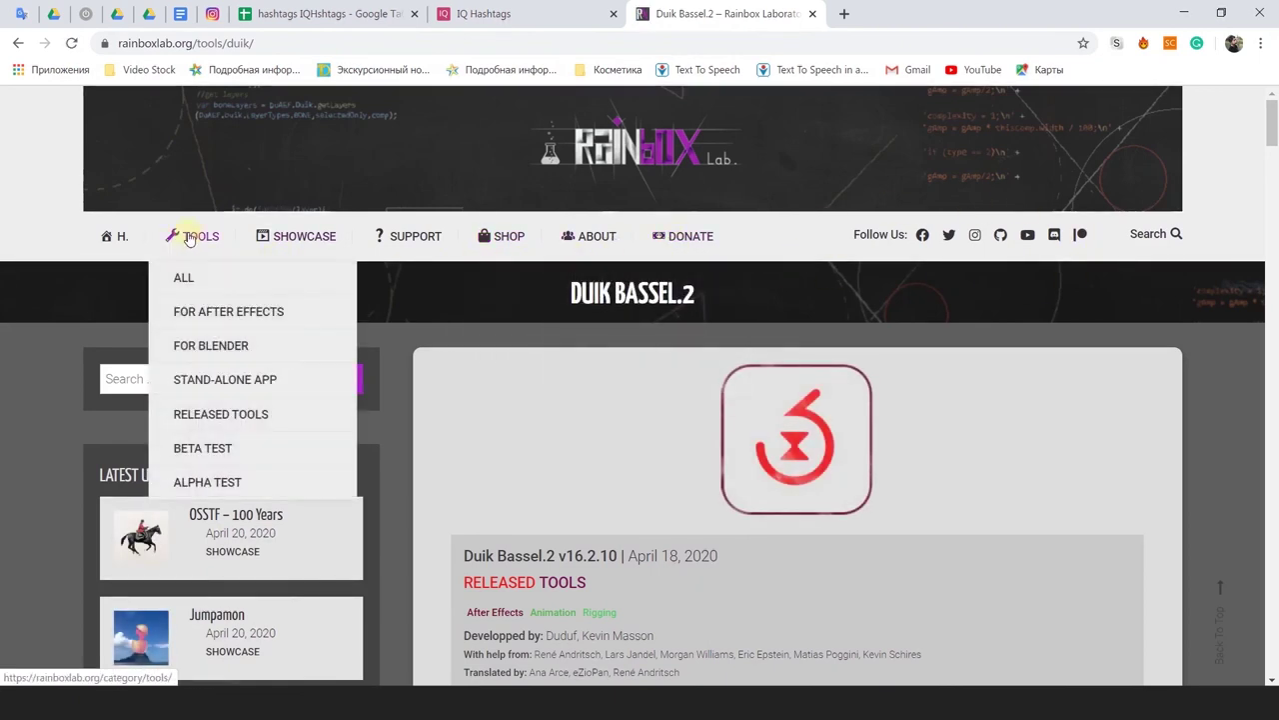
click(195, 326)
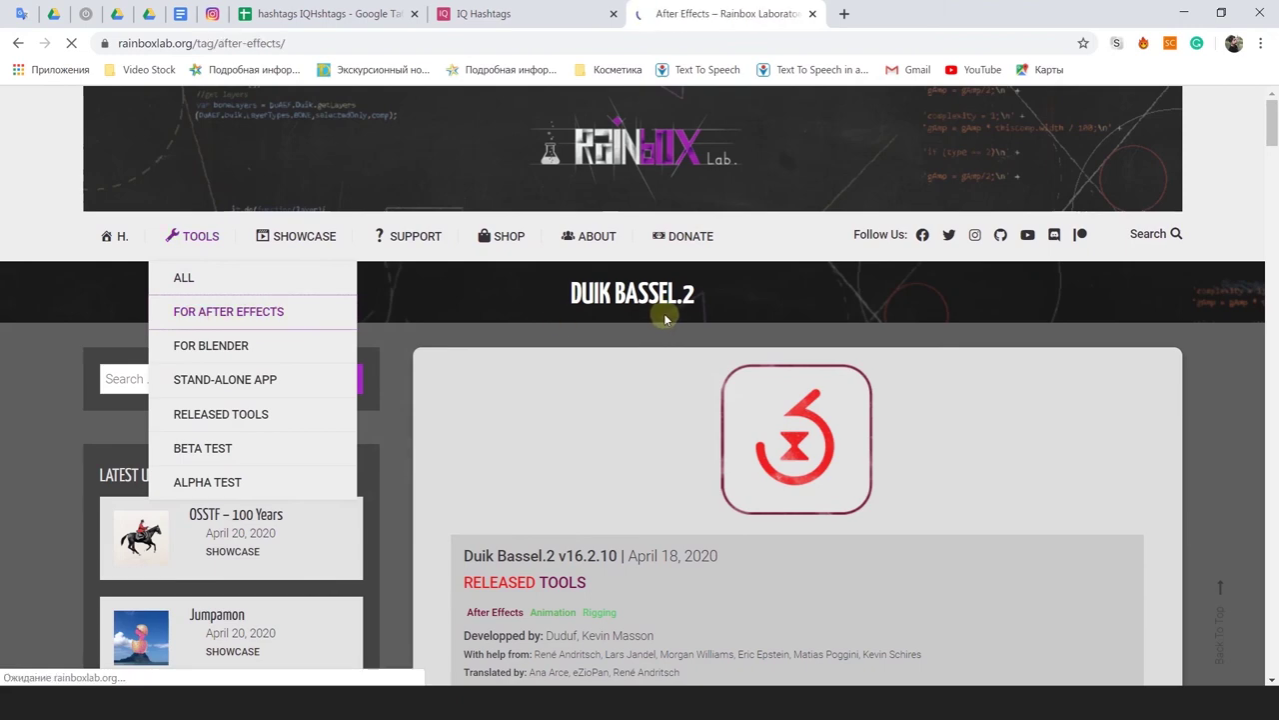
scroll(664, 318, down, 6)
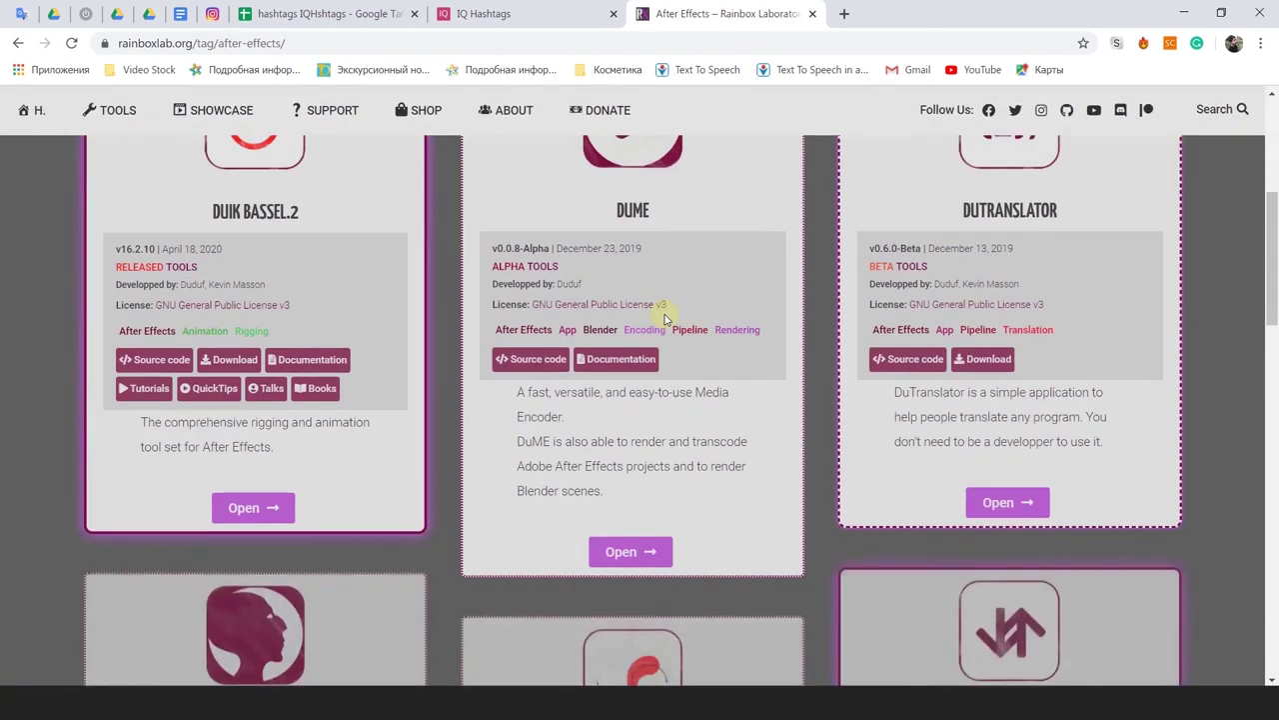
scroll(665, 317, up, 1)
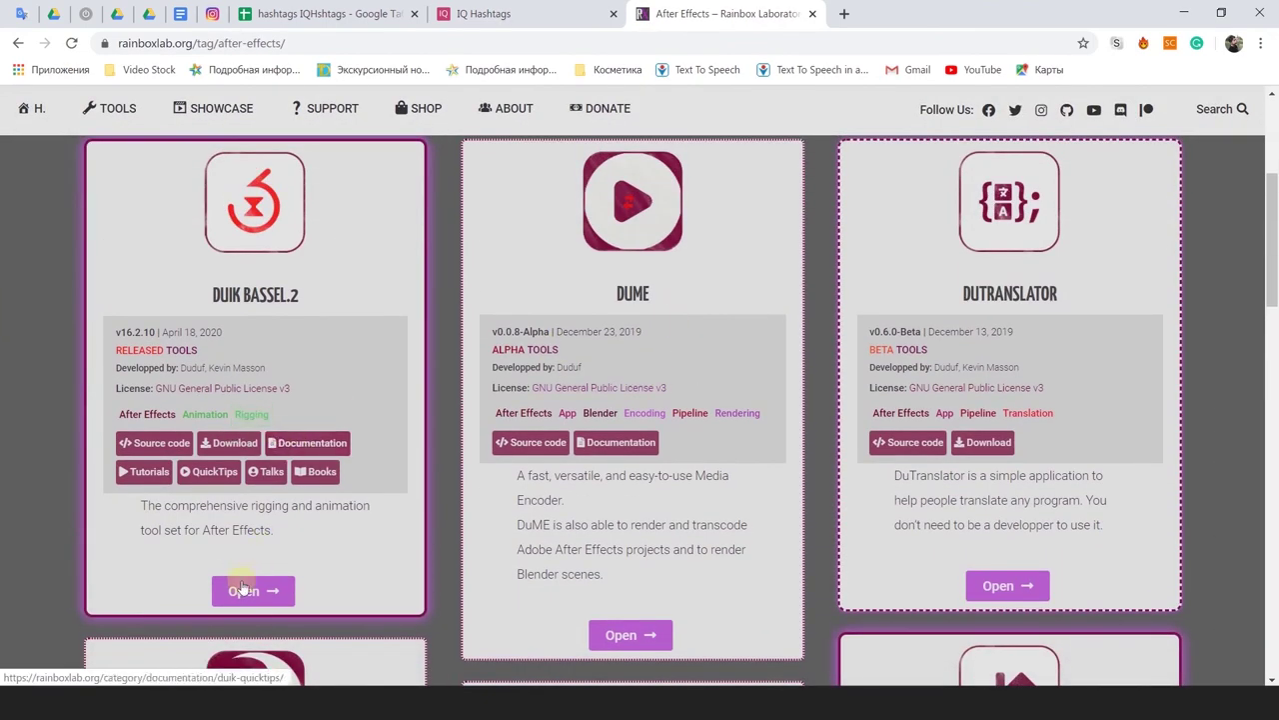
click(238, 596)
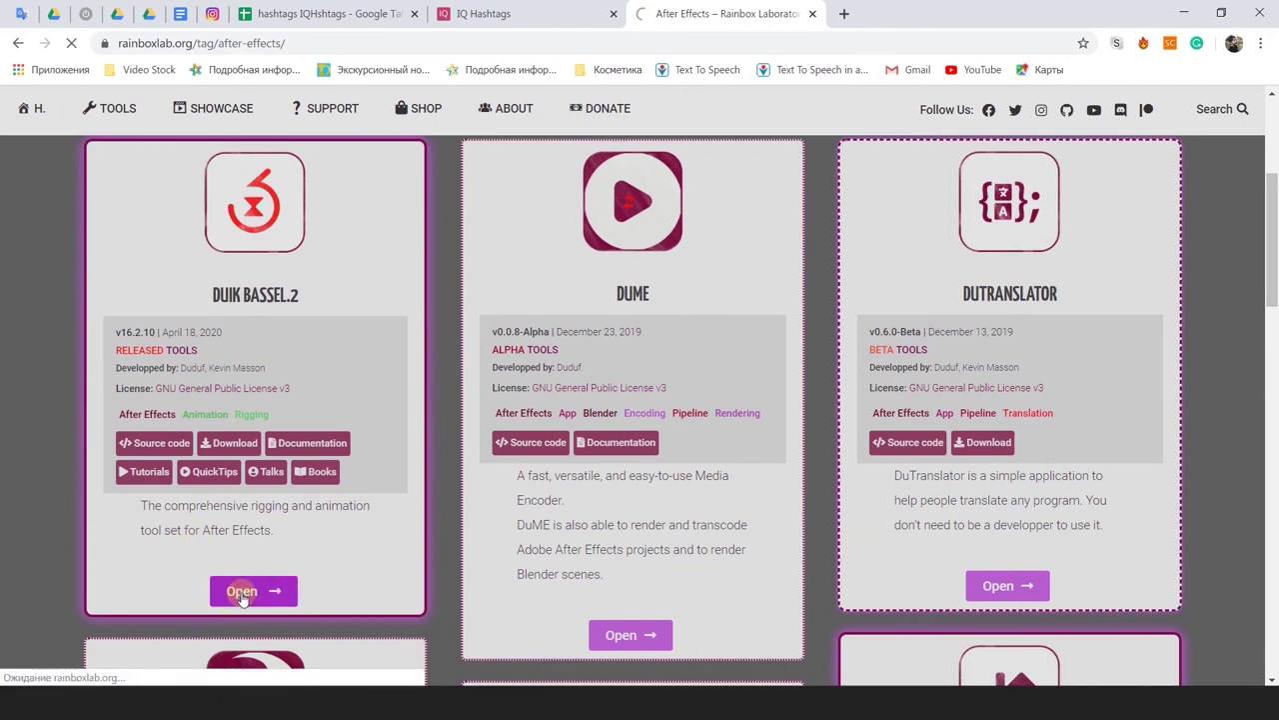
Step: Open the Duik Bassel download page and bring its download, video course and user guide options into view
scroll(699, 337, down, 3)
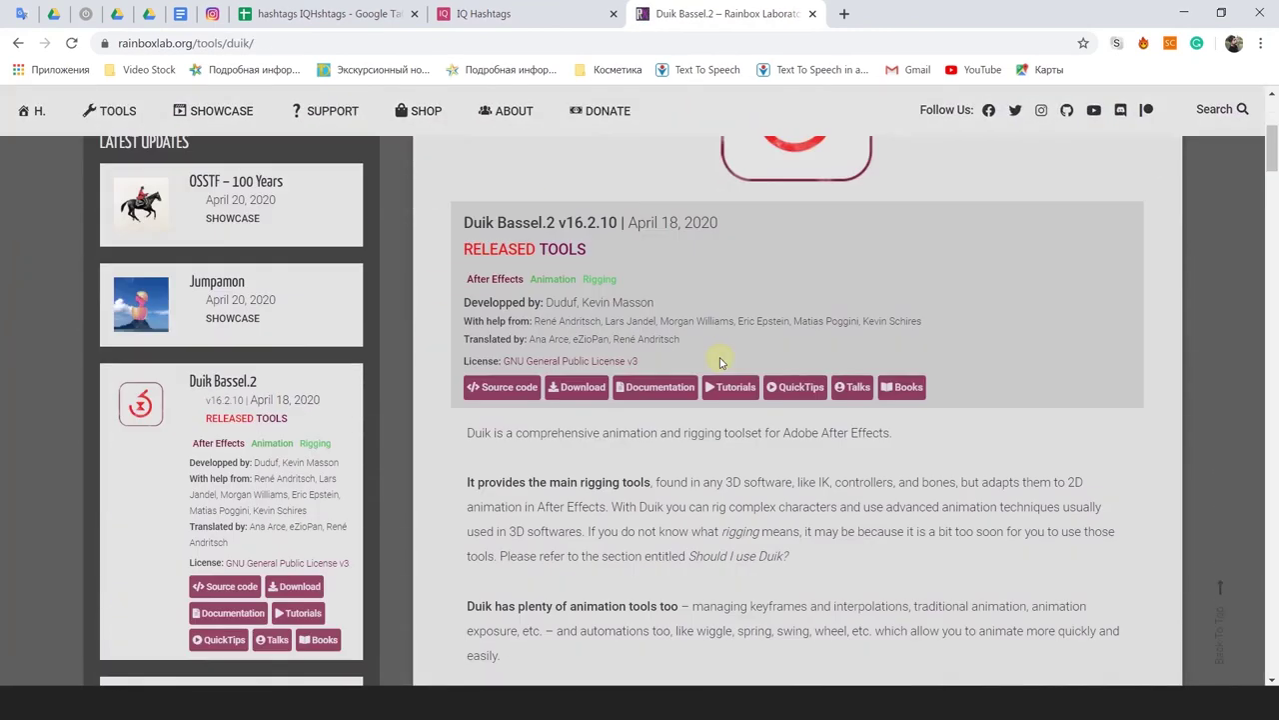
click(580, 396)
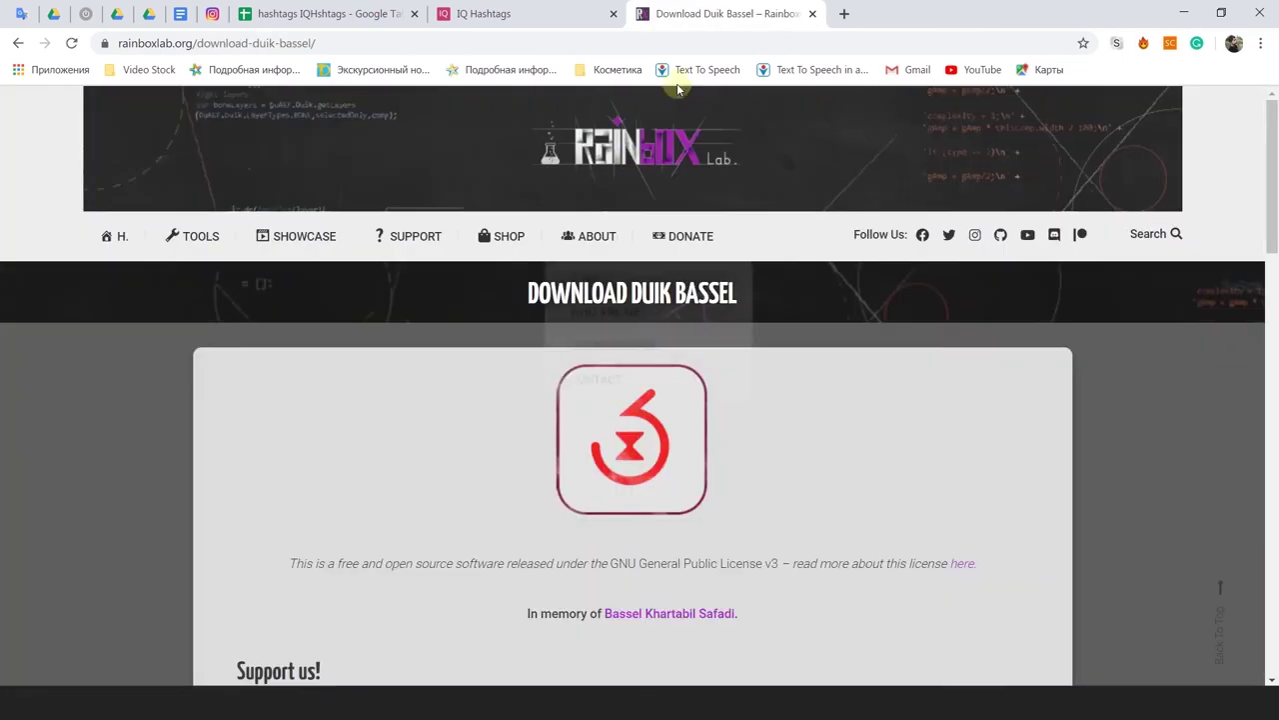
scroll(699, 599, down, 4)
scroll(686, 577, down, 5)
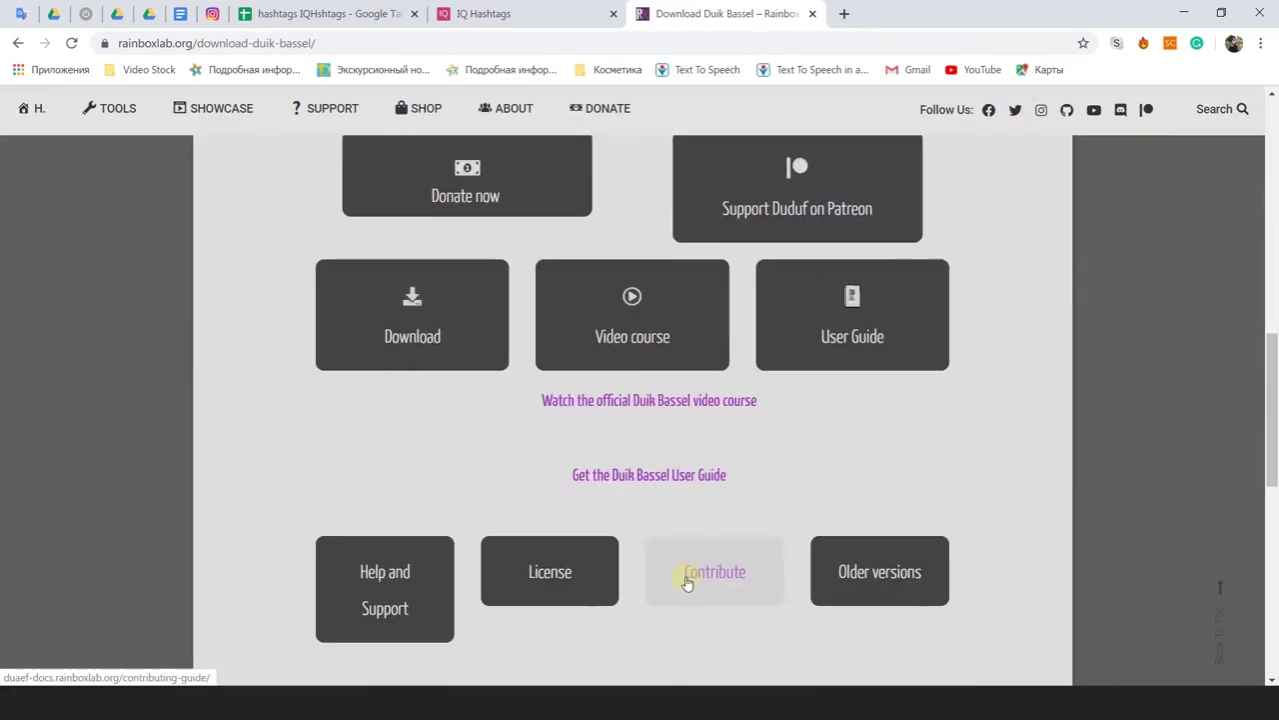
Step: Download the Duik Bassel.2 archive from the Rainbox download page
scroll(400, 400, up, 2)
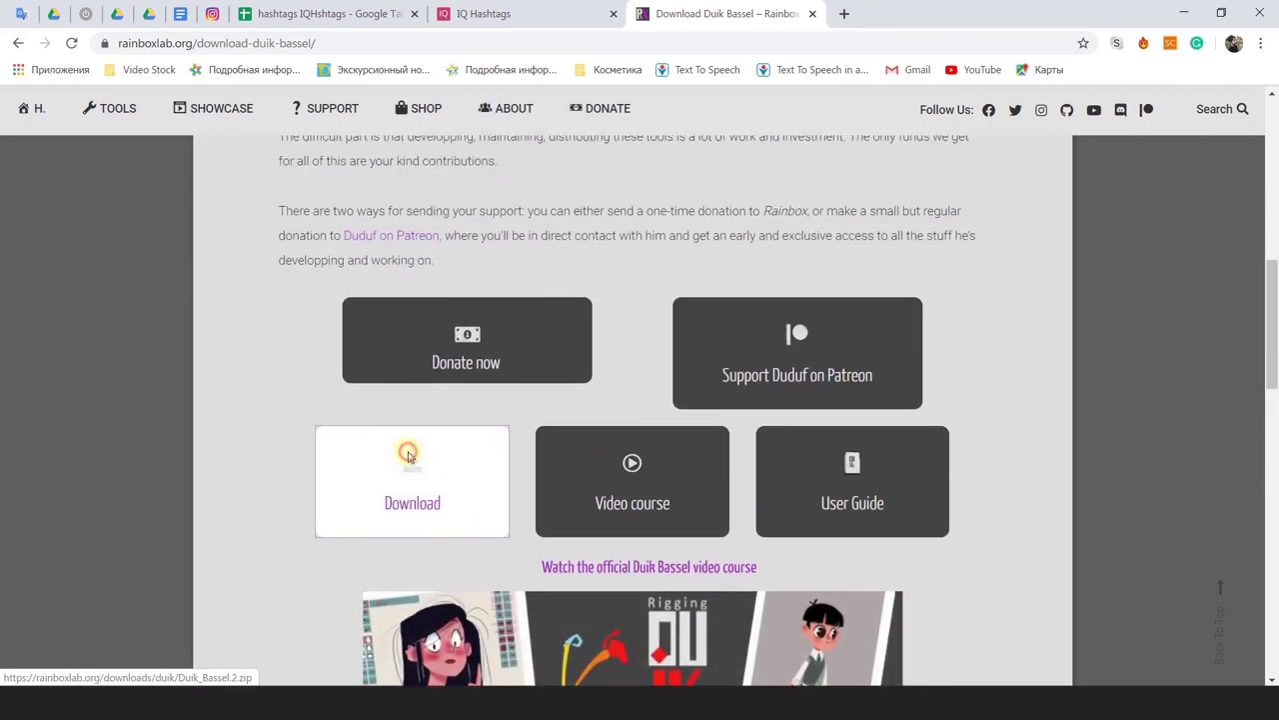
click(440, 473)
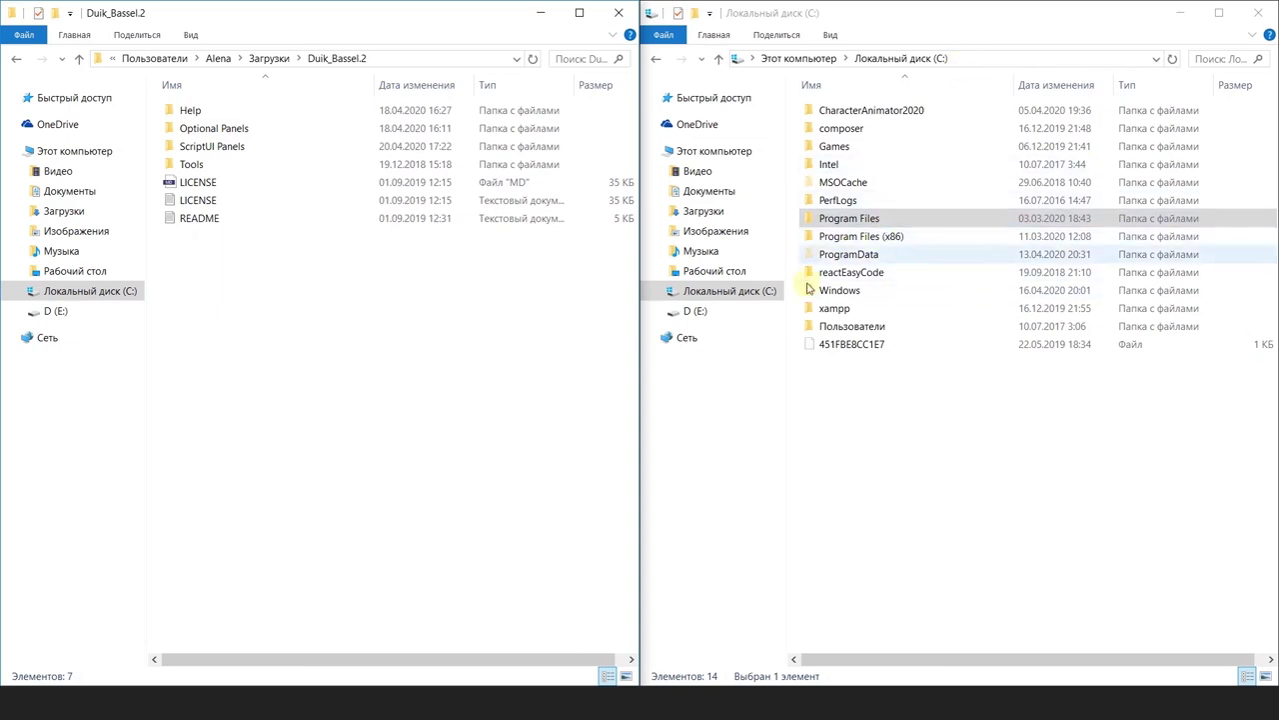
Step: In File Explorer, open the ScriptUI Panels folder inside Program Files, Adobe, Adobe After Effects CC 2017, Support Files, Scripts on drive C
click(733, 300)
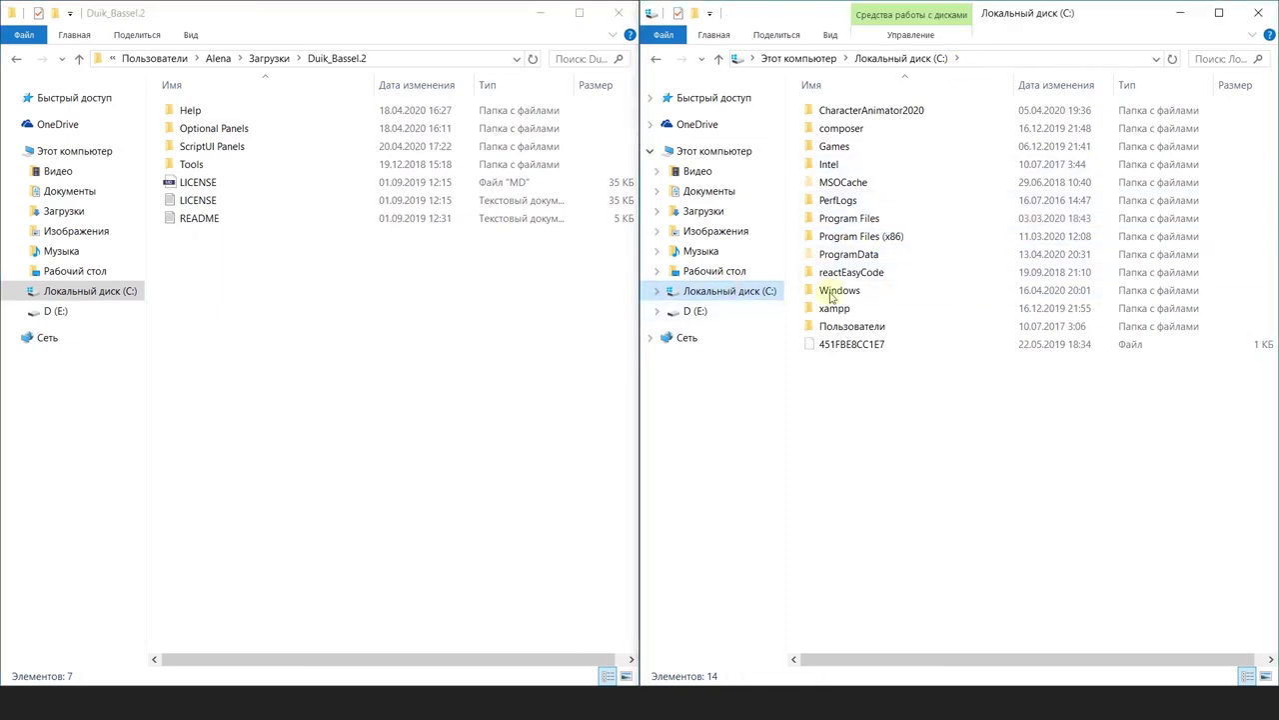
double_click(851, 218)
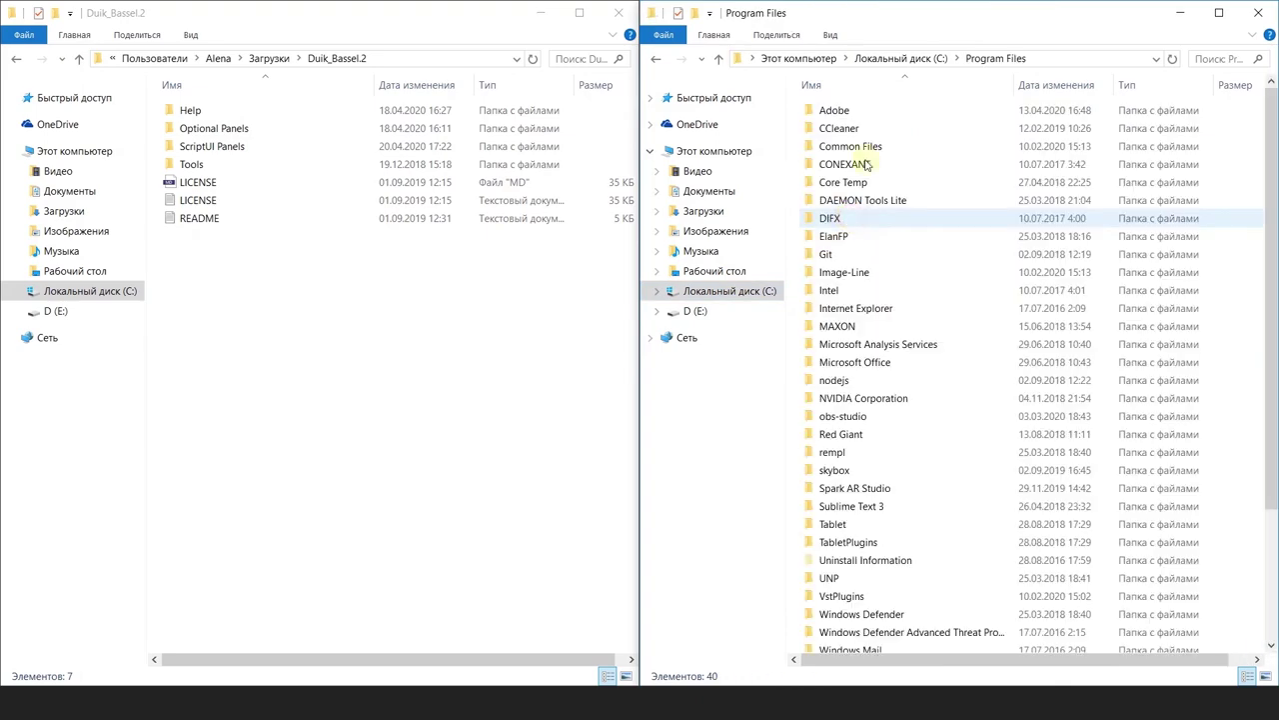
click(862, 112)
click(862, 112)
double_click(862, 112)
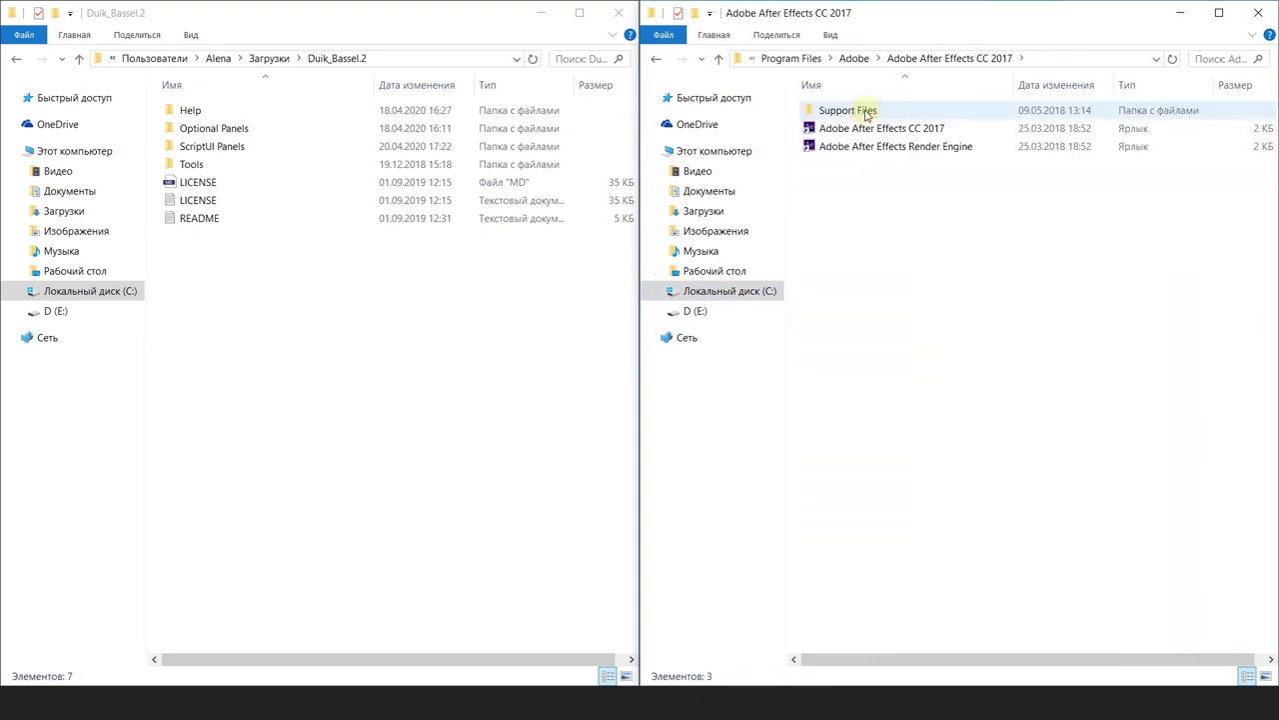
click(866, 112)
double_click(866, 113)
scroll(900, 410, down, 3)
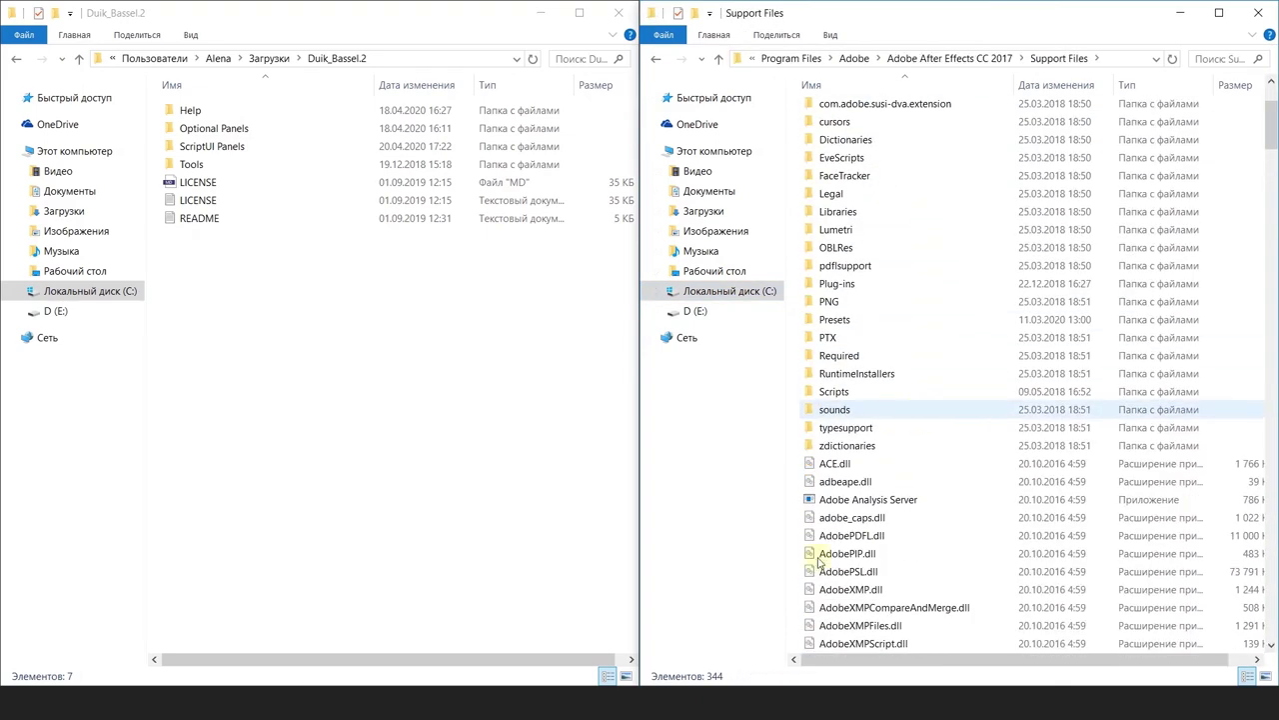
double_click(854, 397)
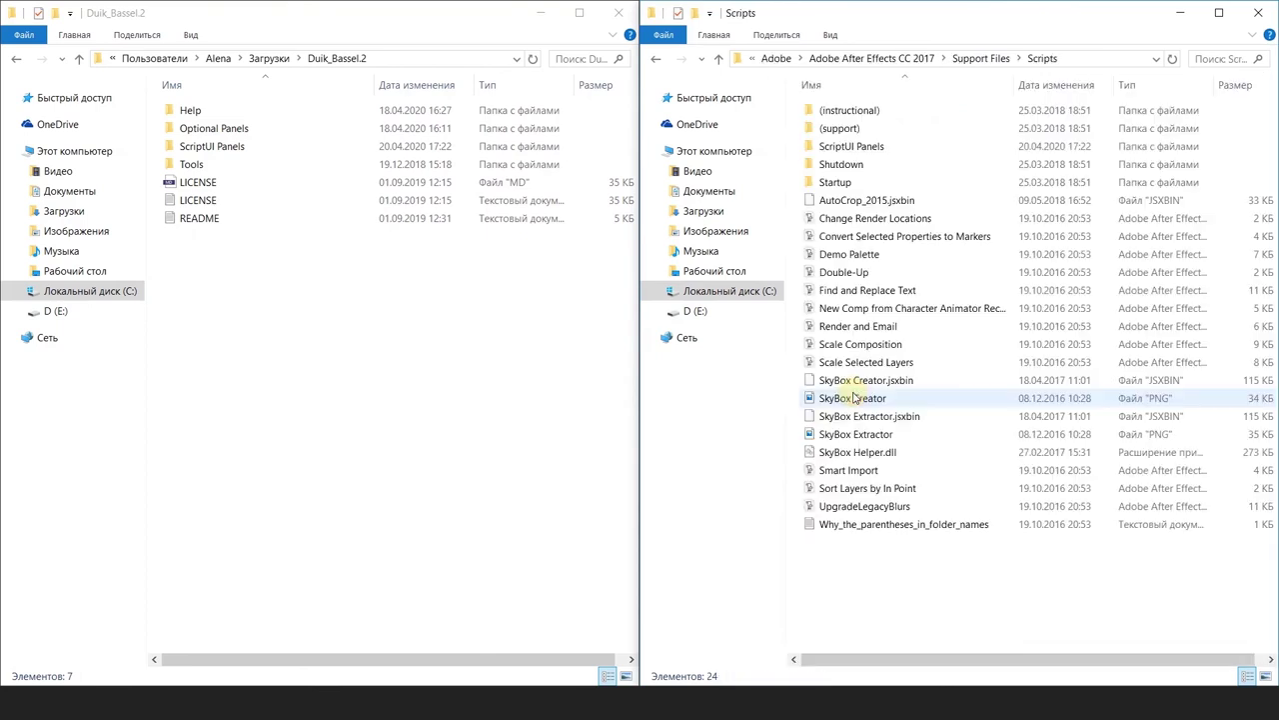
double_click(851, 147)
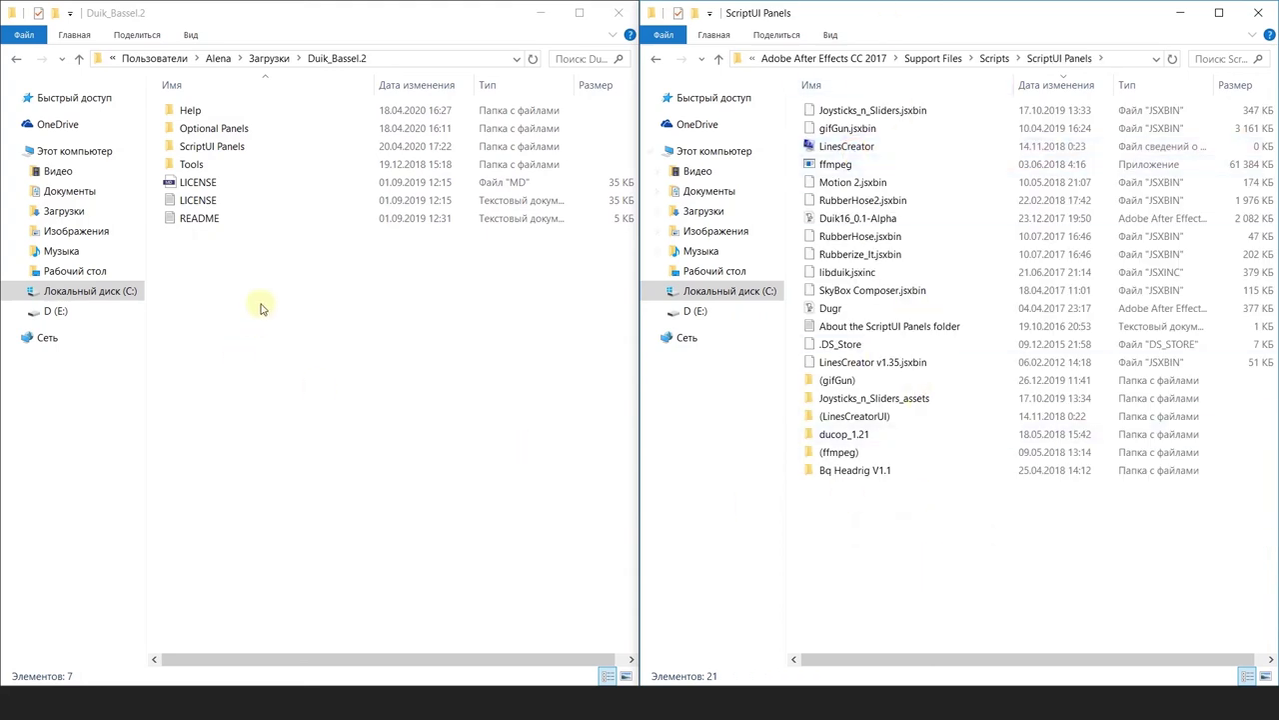
Step: Copy the Duik Bassel.2 script from the downloaded package's ScriptUI Panels folder into the After Effects ScriptUI Panels folder
double_click(212, 146)
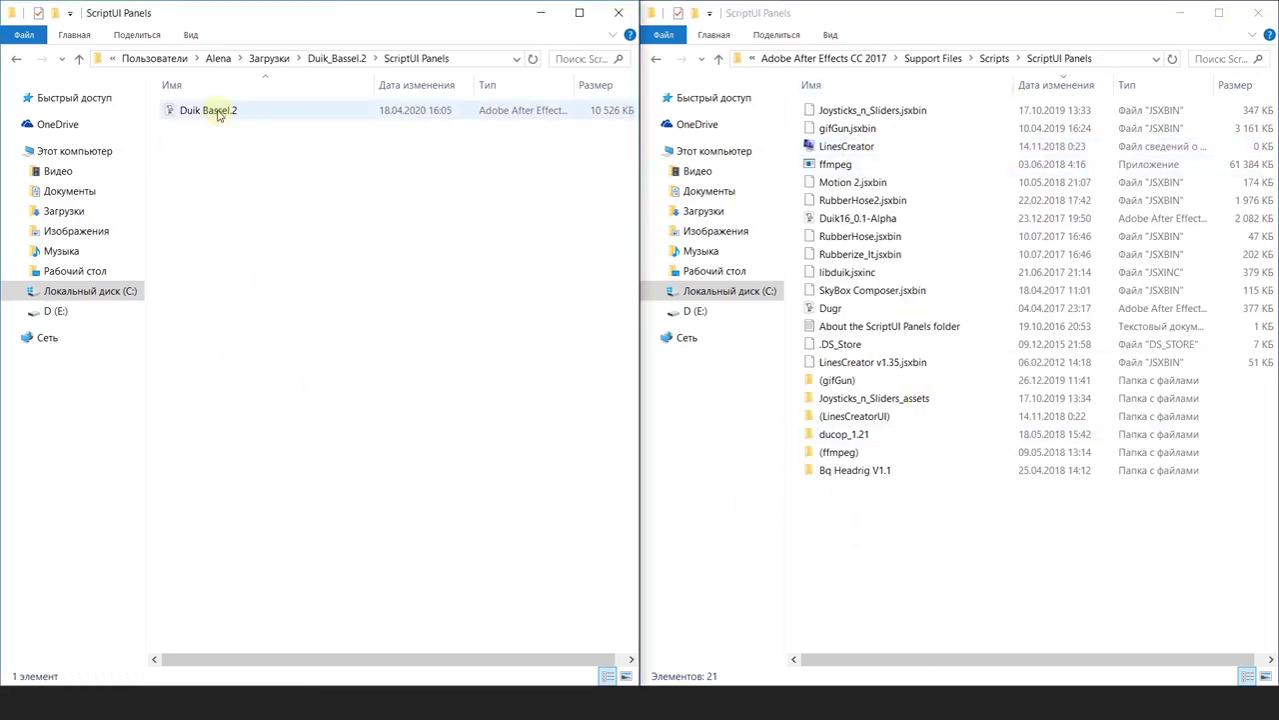
click(220, 111)
drag(219, 111, 866, 542)
click(600, 290)
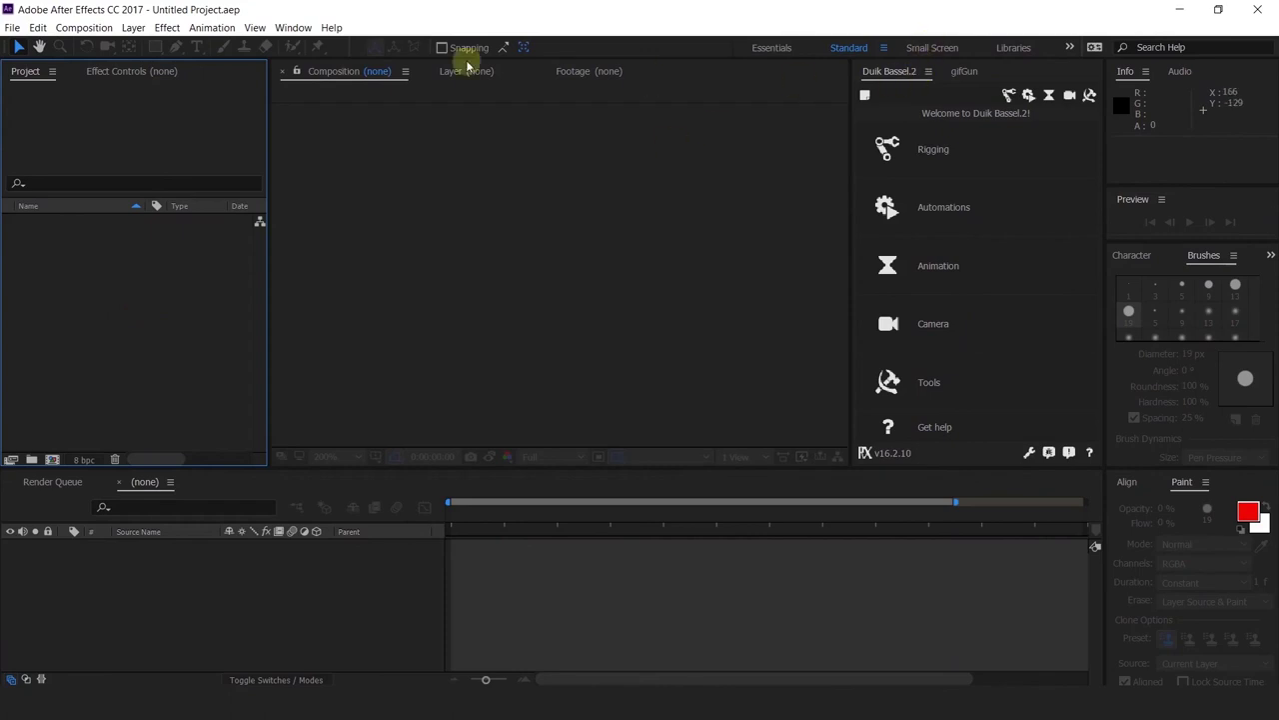
Step: In After Effects, open the General preferences and make sure Allow Scripts to Write Files and Access Network is enabled
click(60, 30)
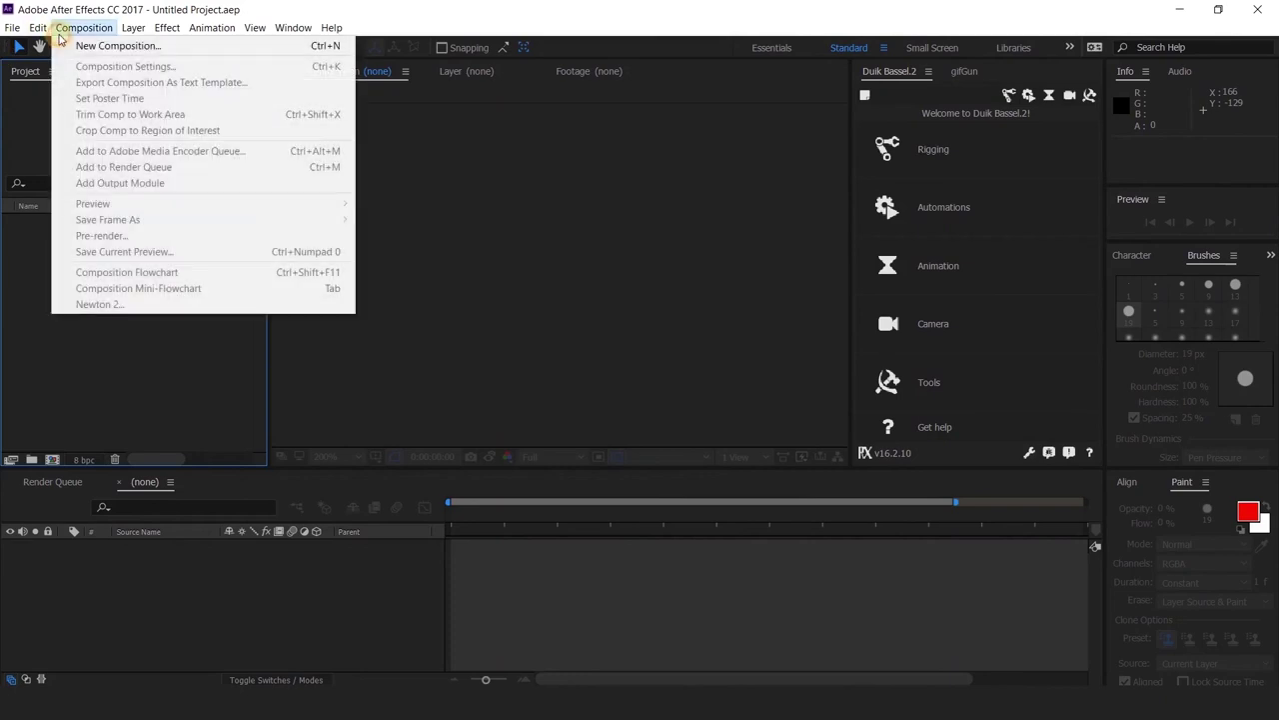
mouse_move(40, 31)
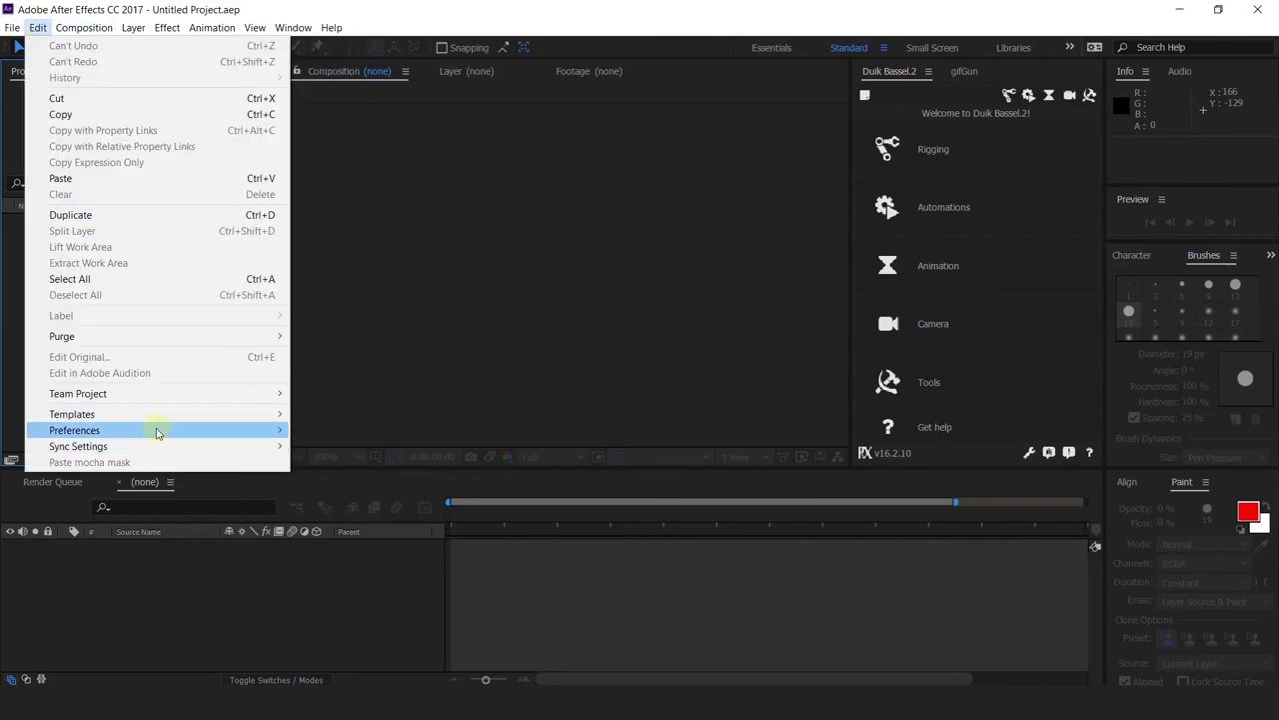
mouse_move(157, 430)
click(387, 432)
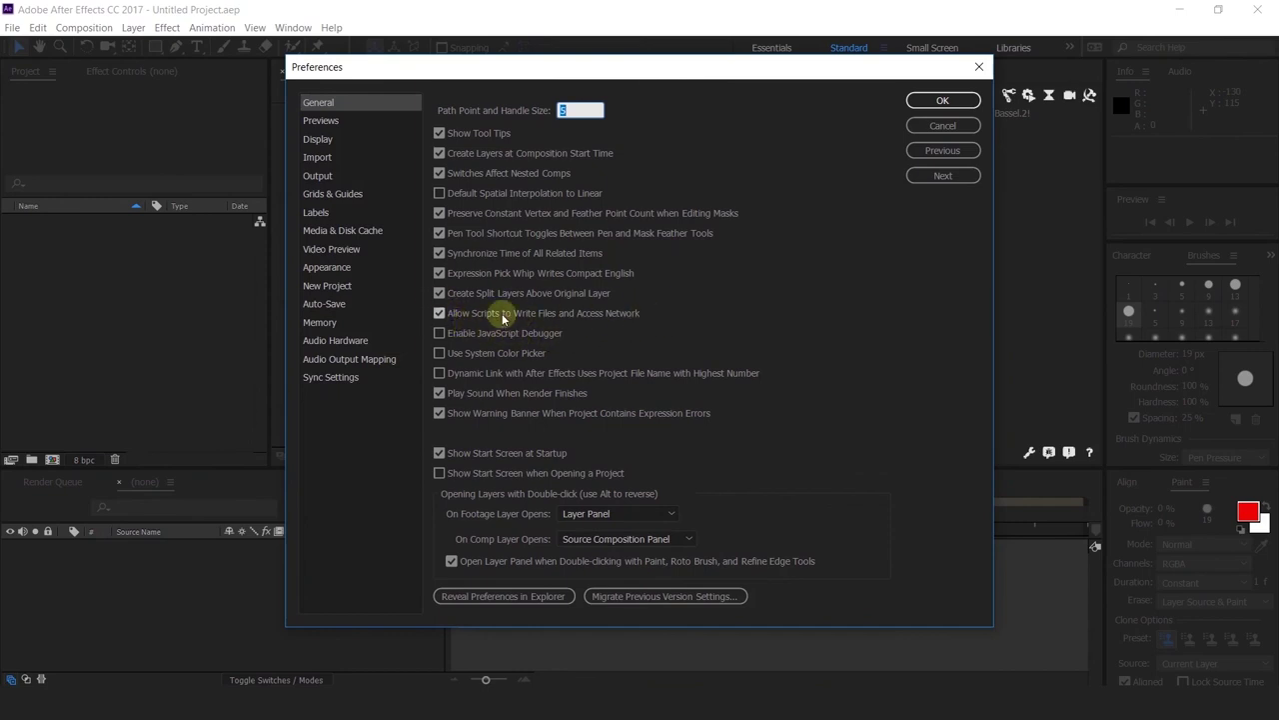
click(440, 314)
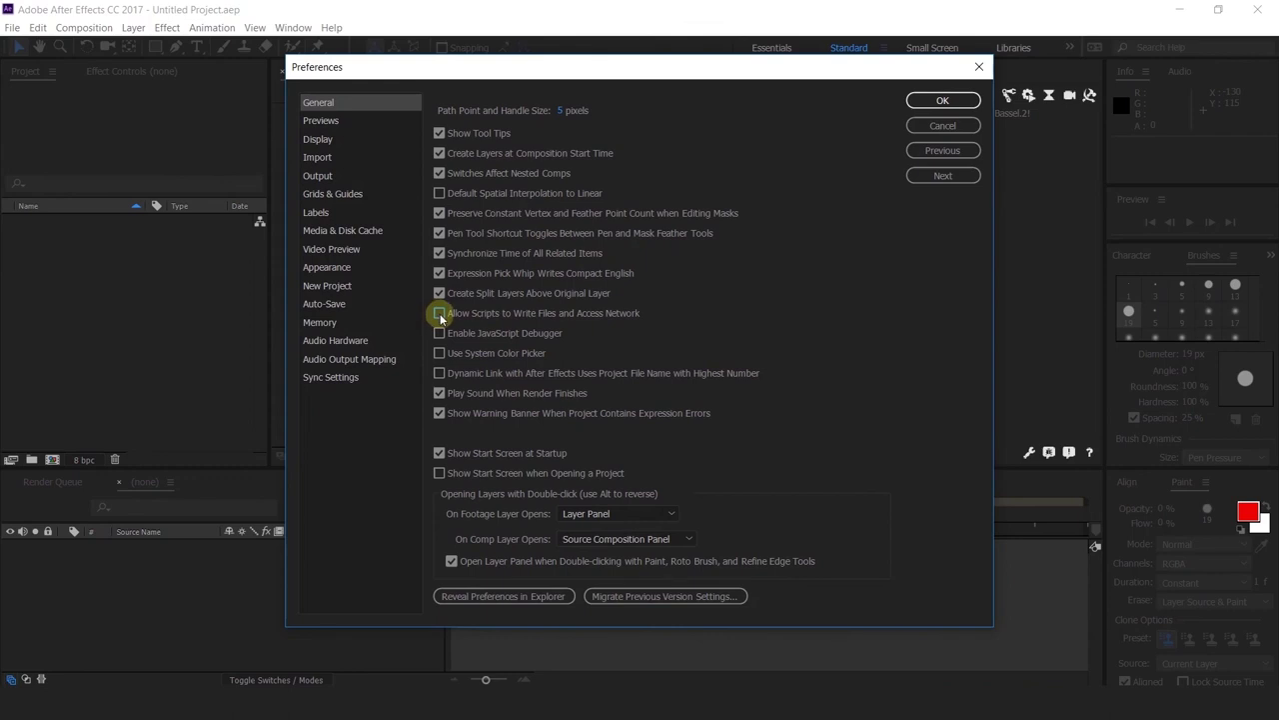
click(440, 314)
click(929, 101)
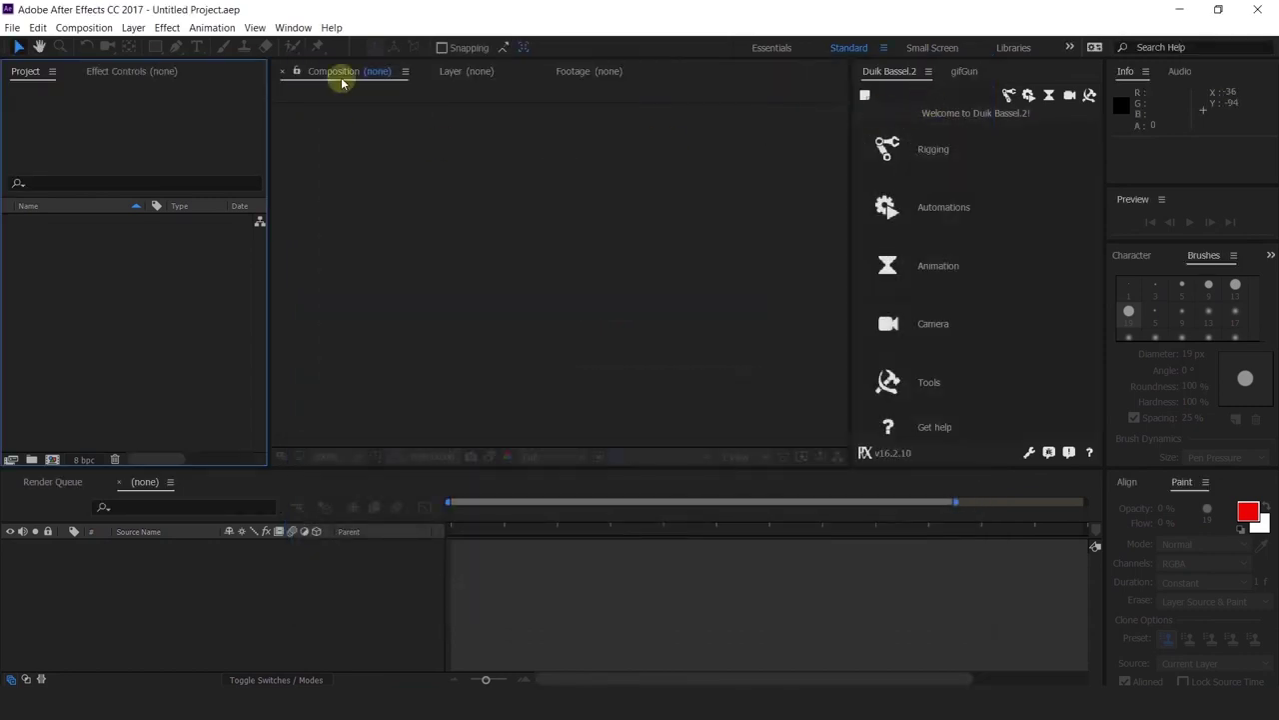
Step: Close the Duik Bassel.2 panel and reopen it from the list of installed script panels
click(293, 27)
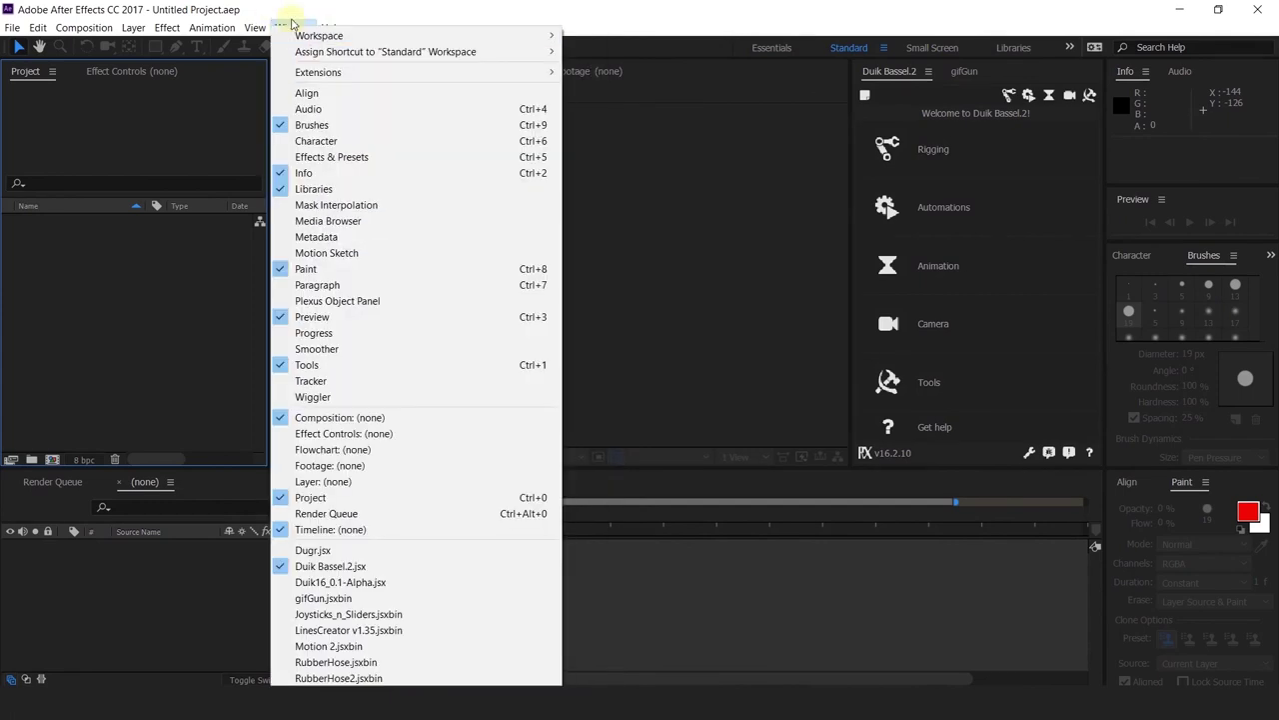
click(327, 568)
click(293, 27)
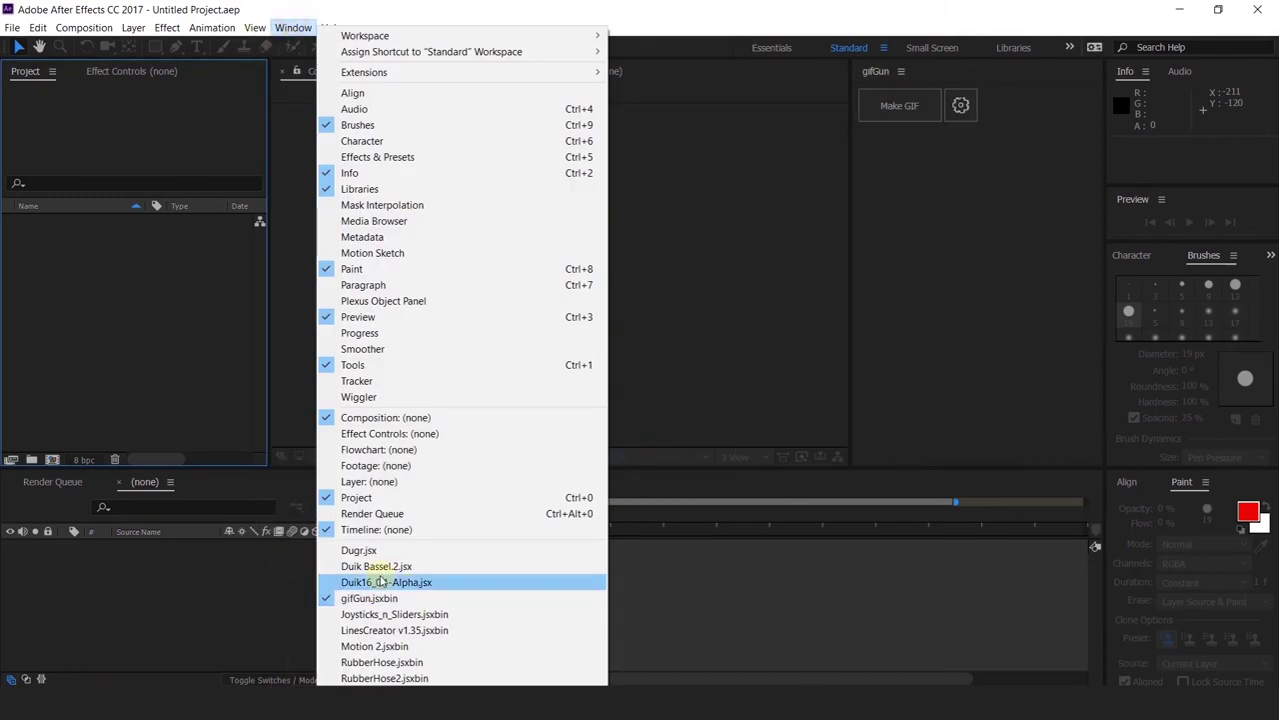
click(363, 565)
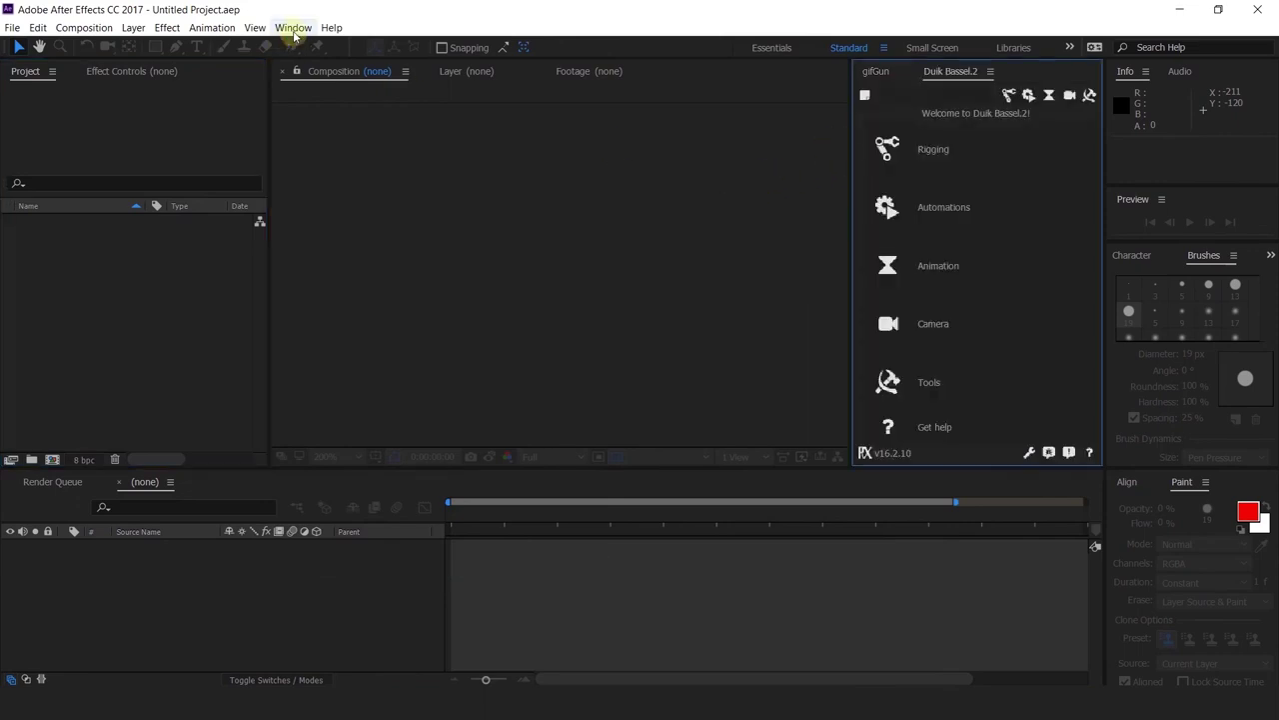
Step: Try docking the Duik Bassel.2 panel with the composition viewer panels, and return it to the gifGun group
drag(950, 71, 686, 204)
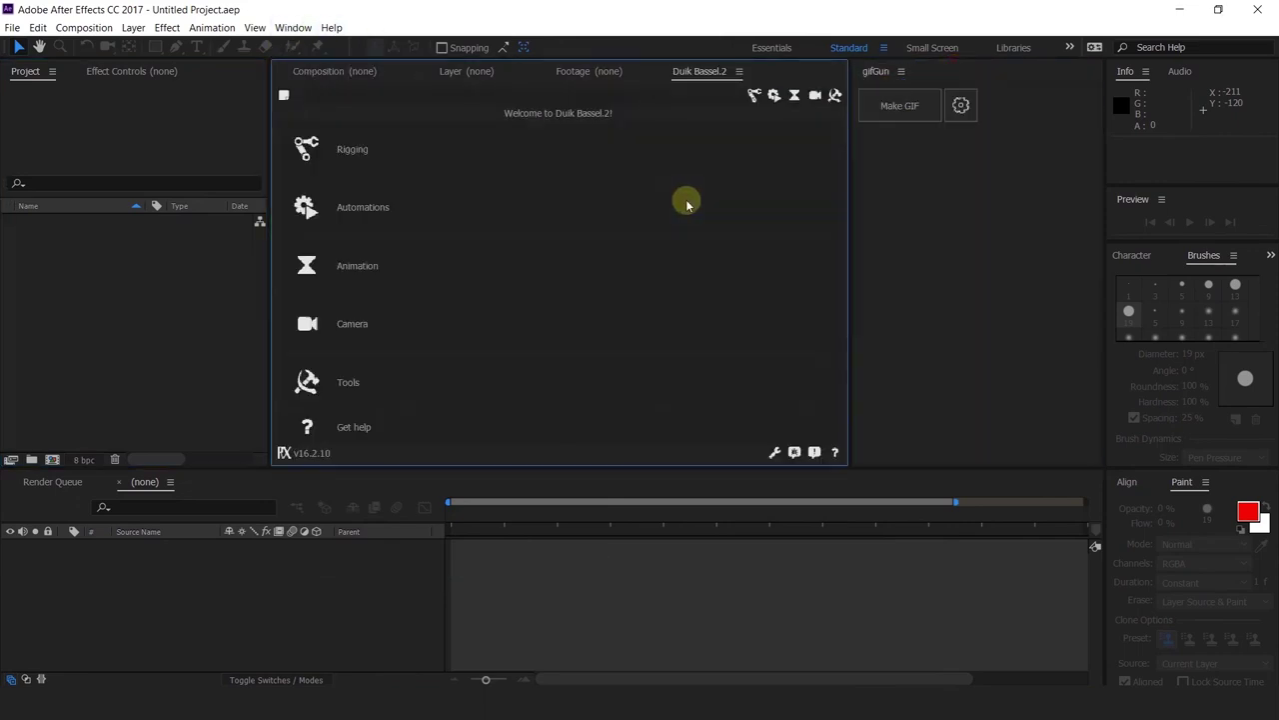
drag(702, 71, 950, 74)
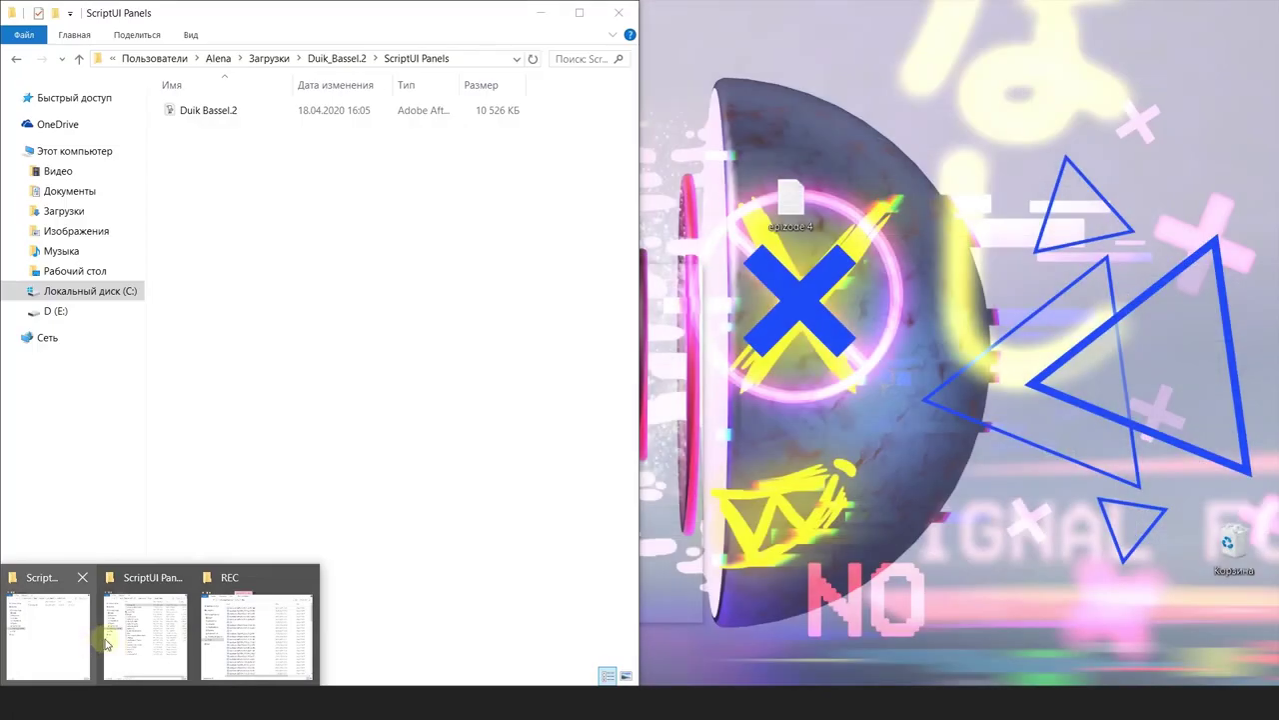
Step: Bring up the ScriptUI Panels folder in File Explorer and go up to its parent Scripts folder
click(108, 644)
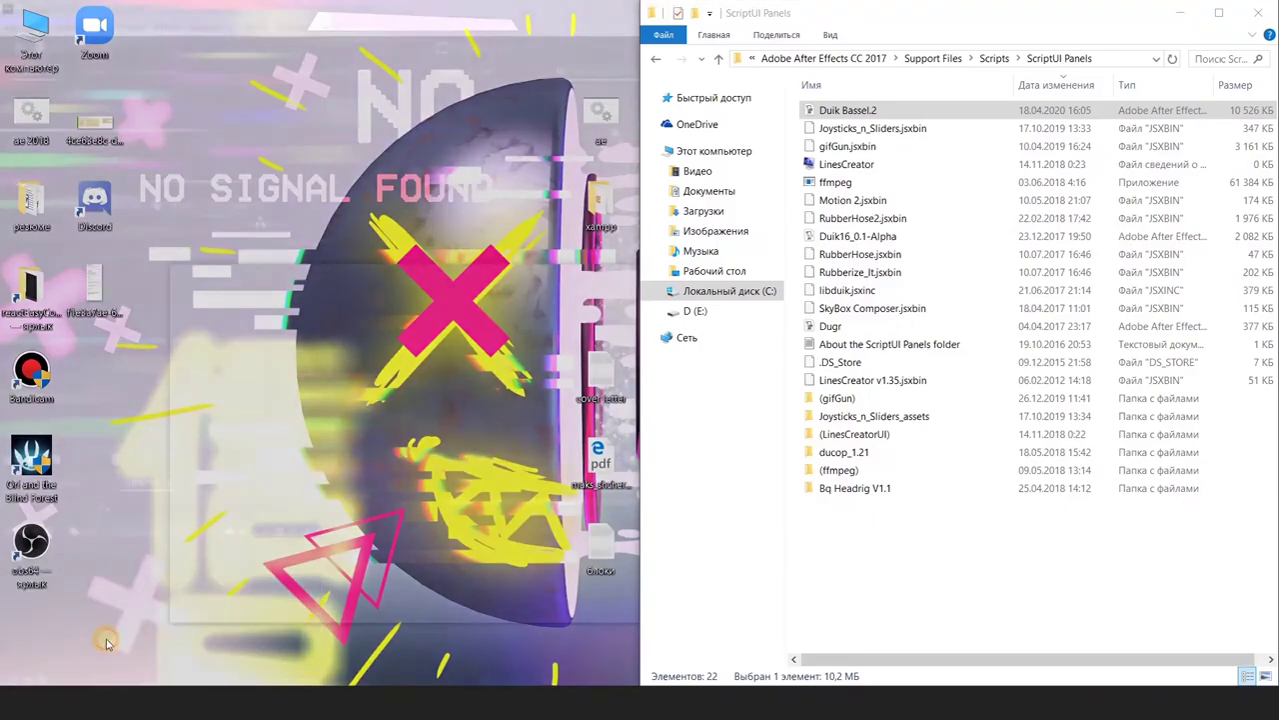
drag(1085, 24, 905, 25)
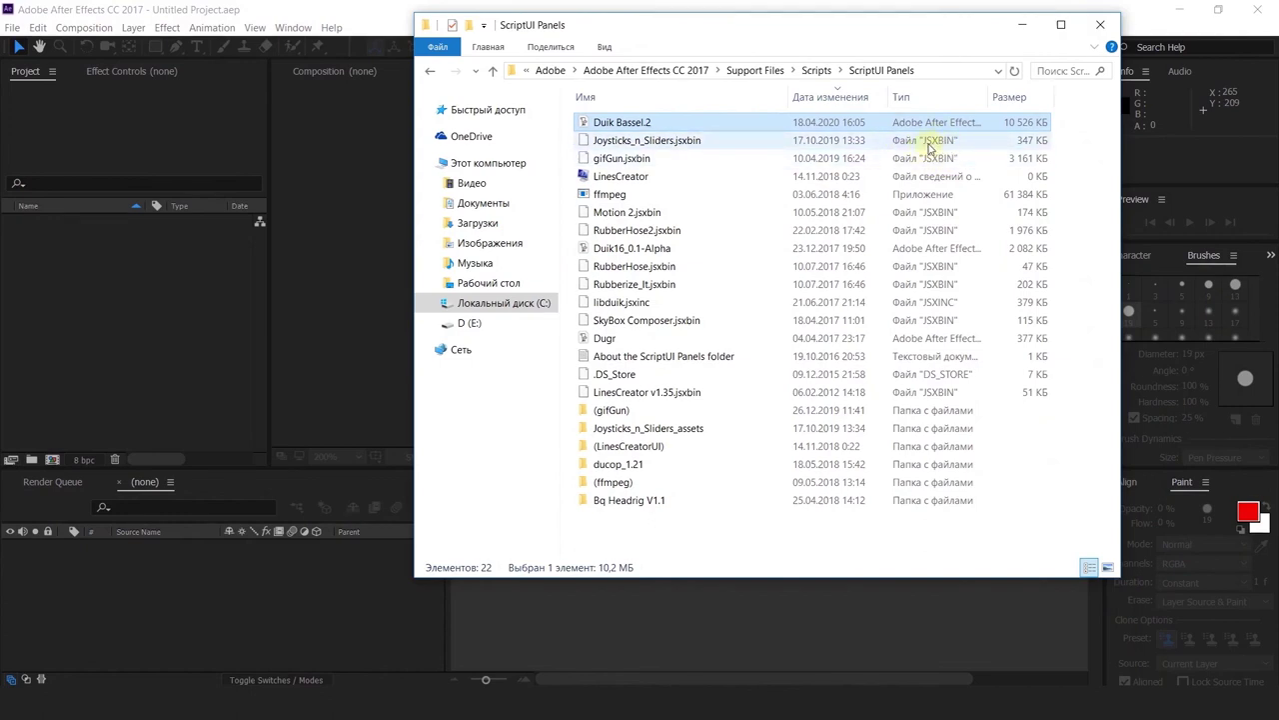
click(816, 70)
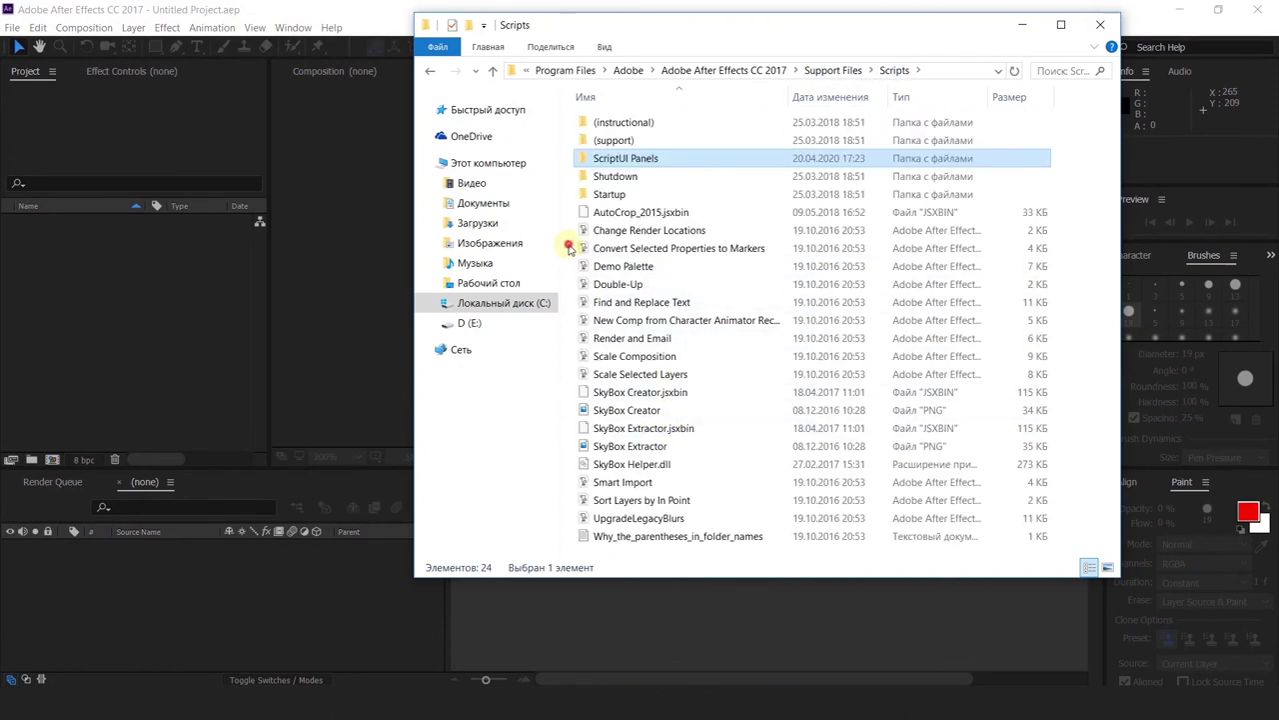
click(700, 310)
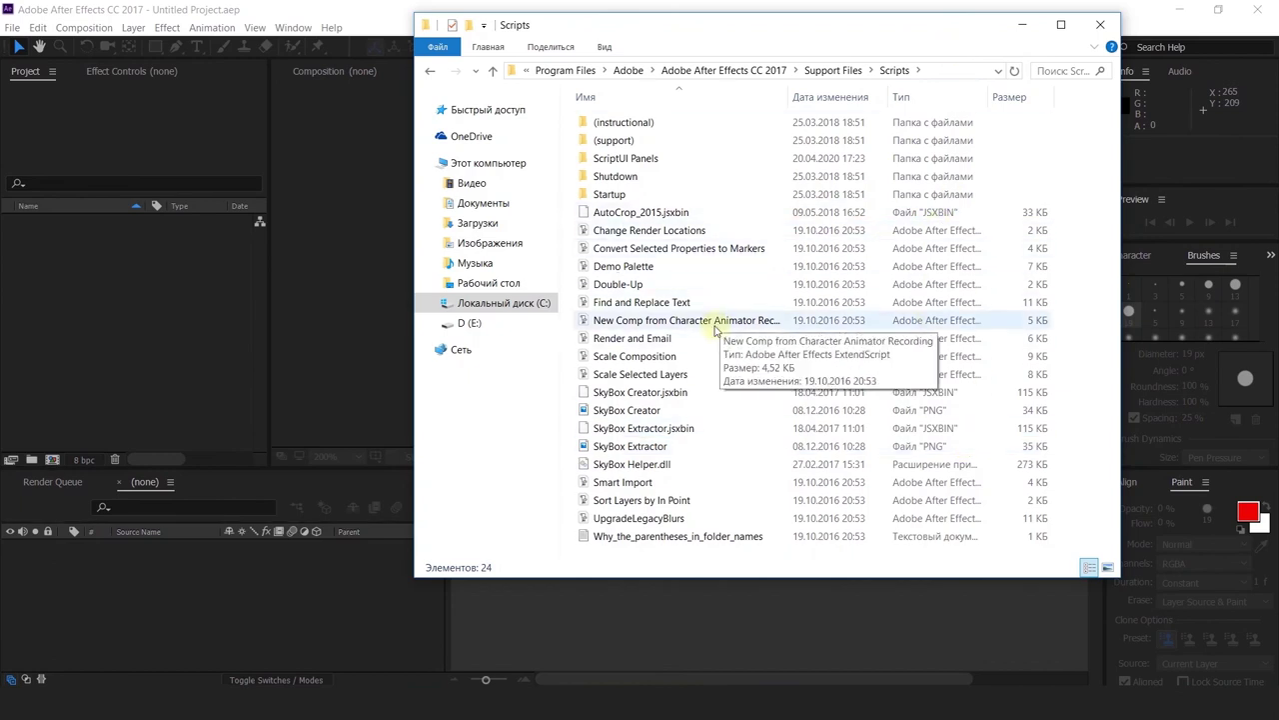
Step: In After Effects, start running a script file and browse to the Scripts folder of After Effects CC 2017
click(12, 28)
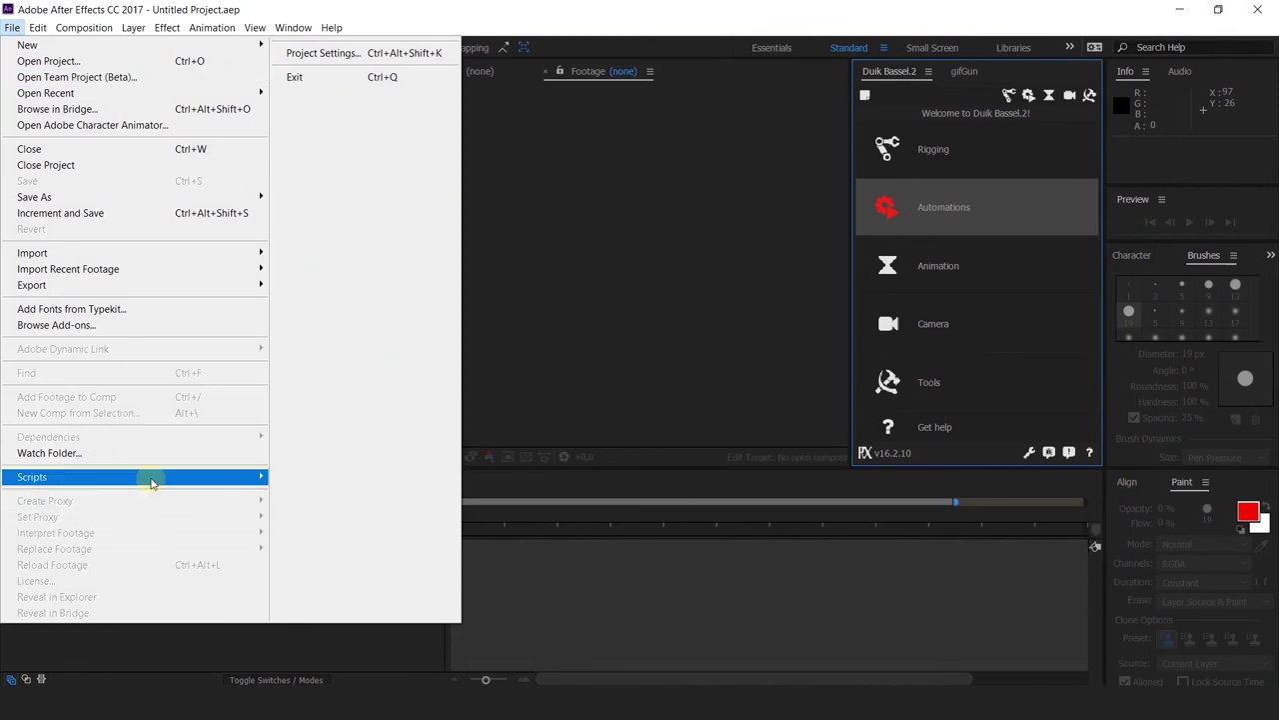
mouse_move(155, 479)
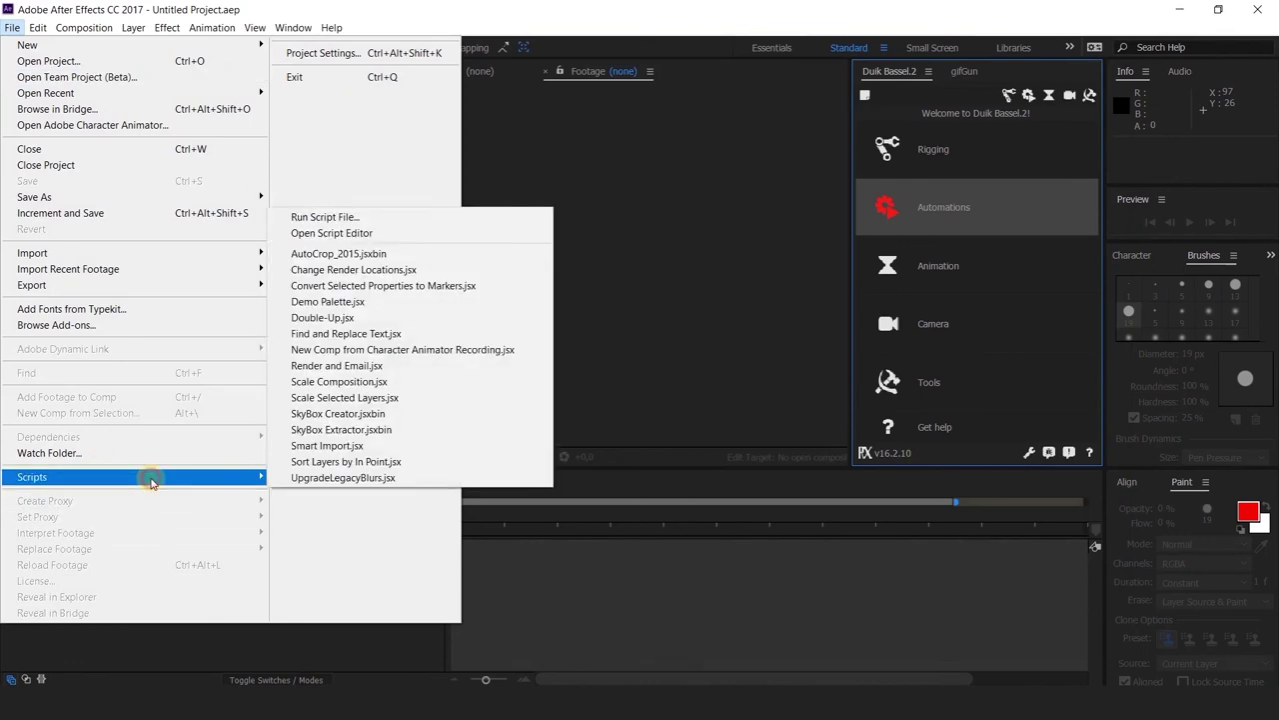
click(333, 219)
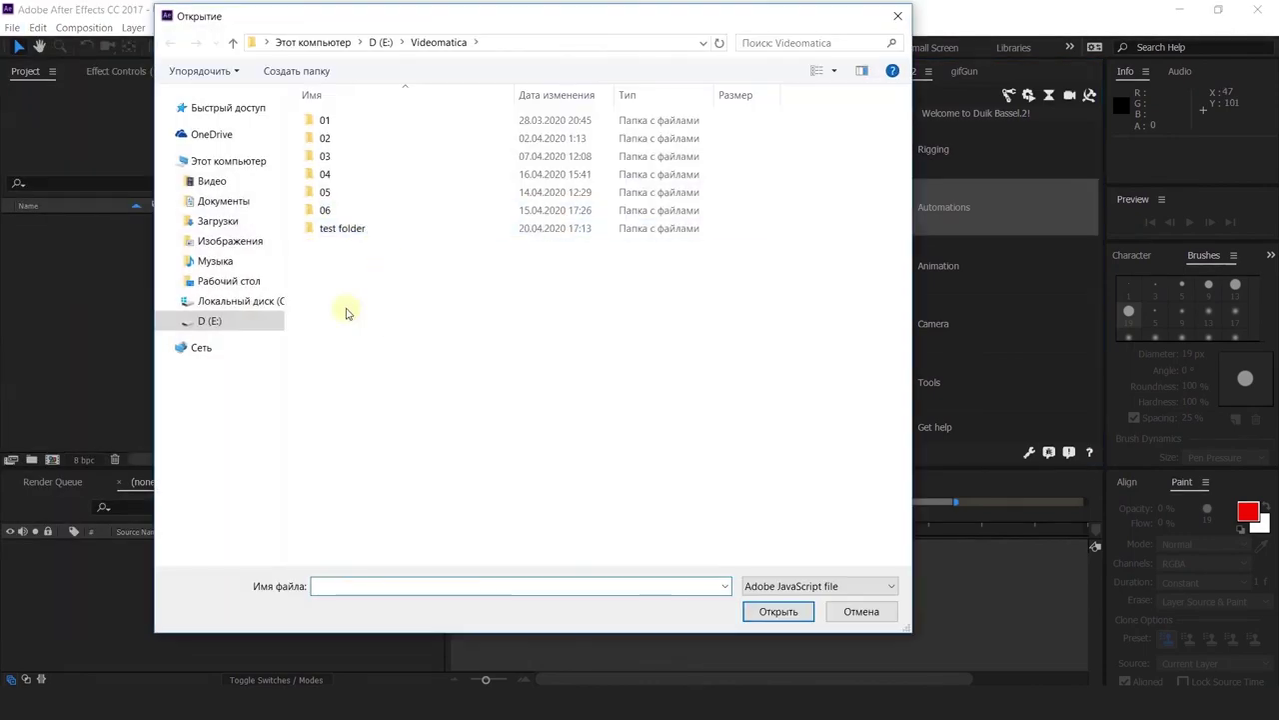
click(240, 301)
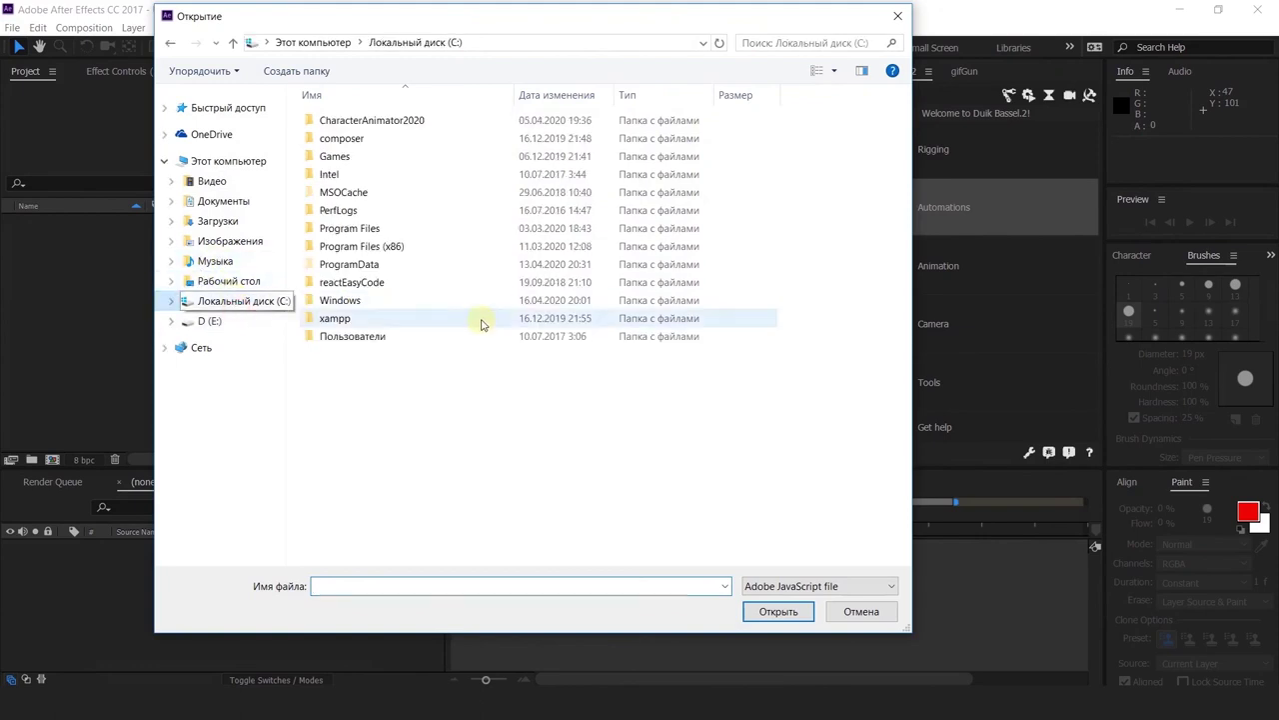
double_click(352, 229)
double_click(362, 124)
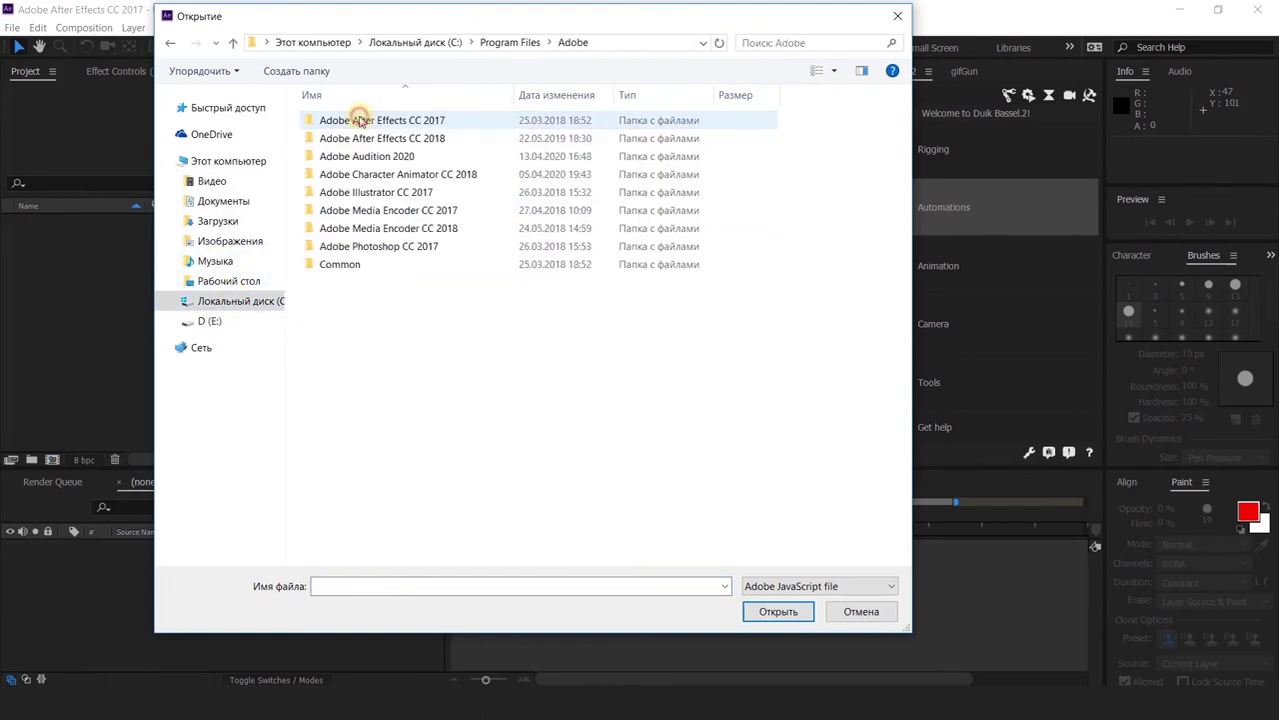
double_click(362, 124)
double_click(356, 123)
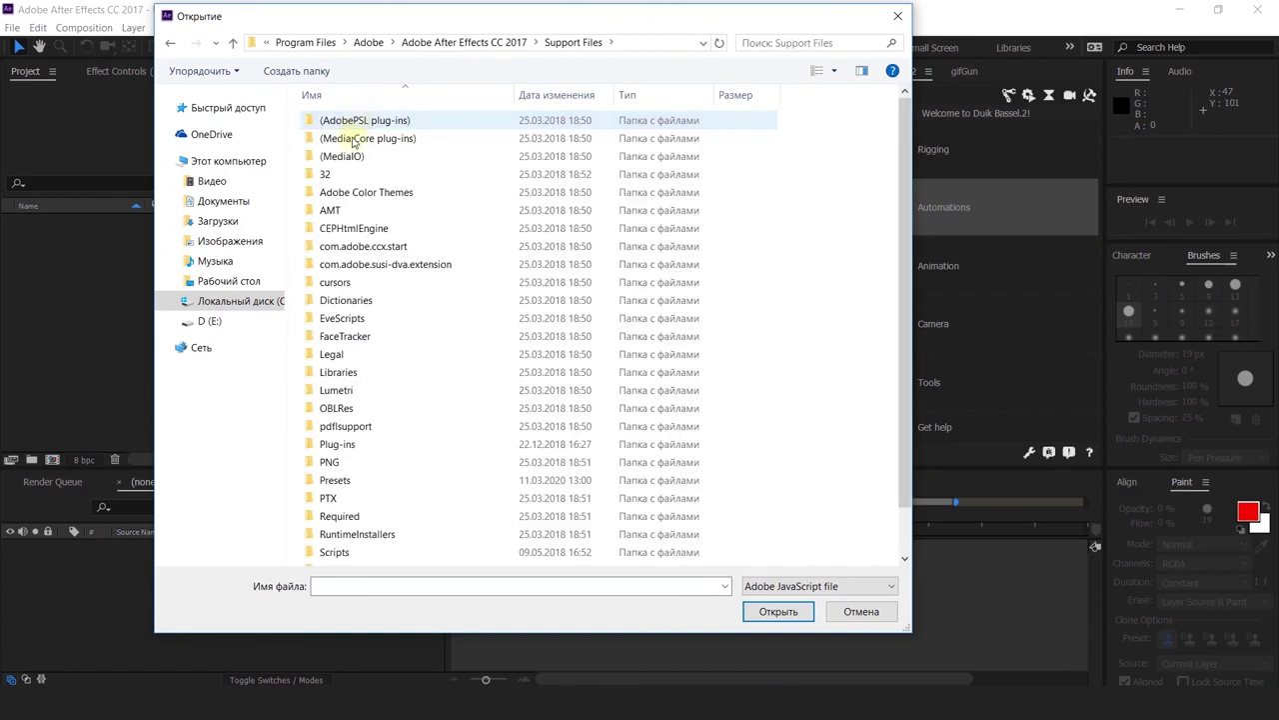
scroll(400, 458, down, 1)
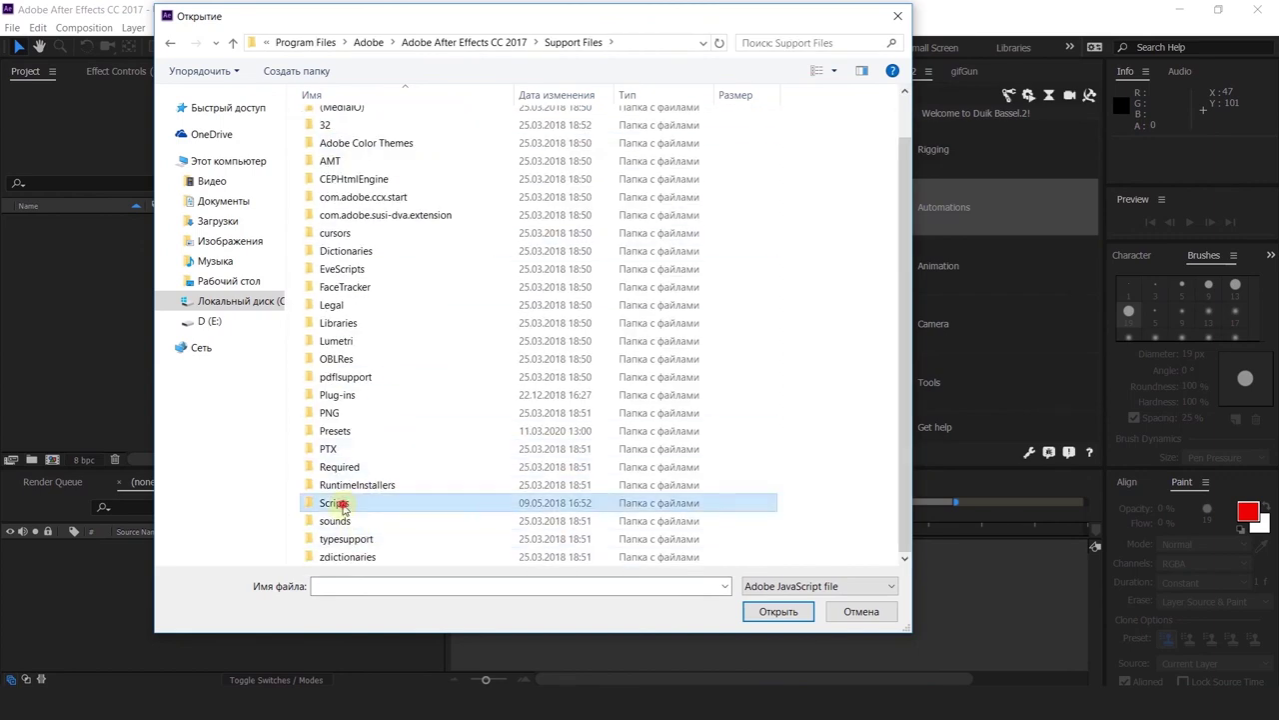
double_click(345, 541)
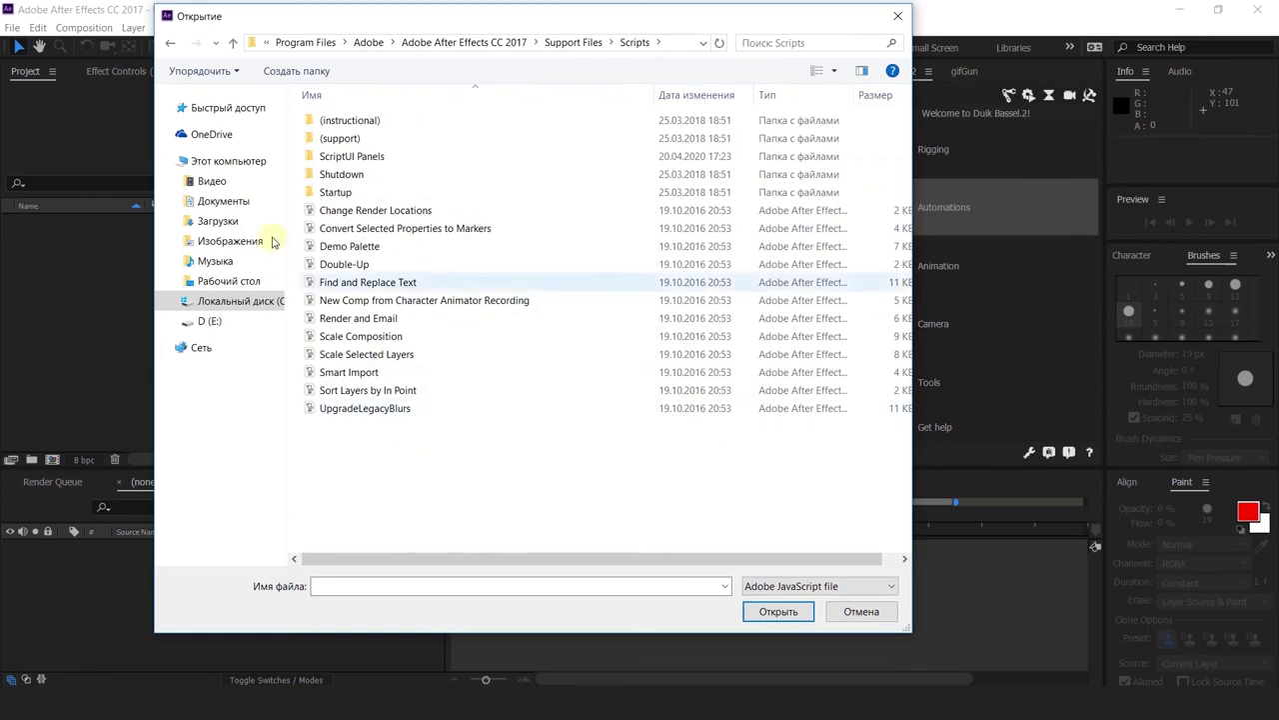
Step: View the scripts in the ScriptUI Panels folder, go back to Scripts and dismiss the dialog without running a script
double_click(324, 157)
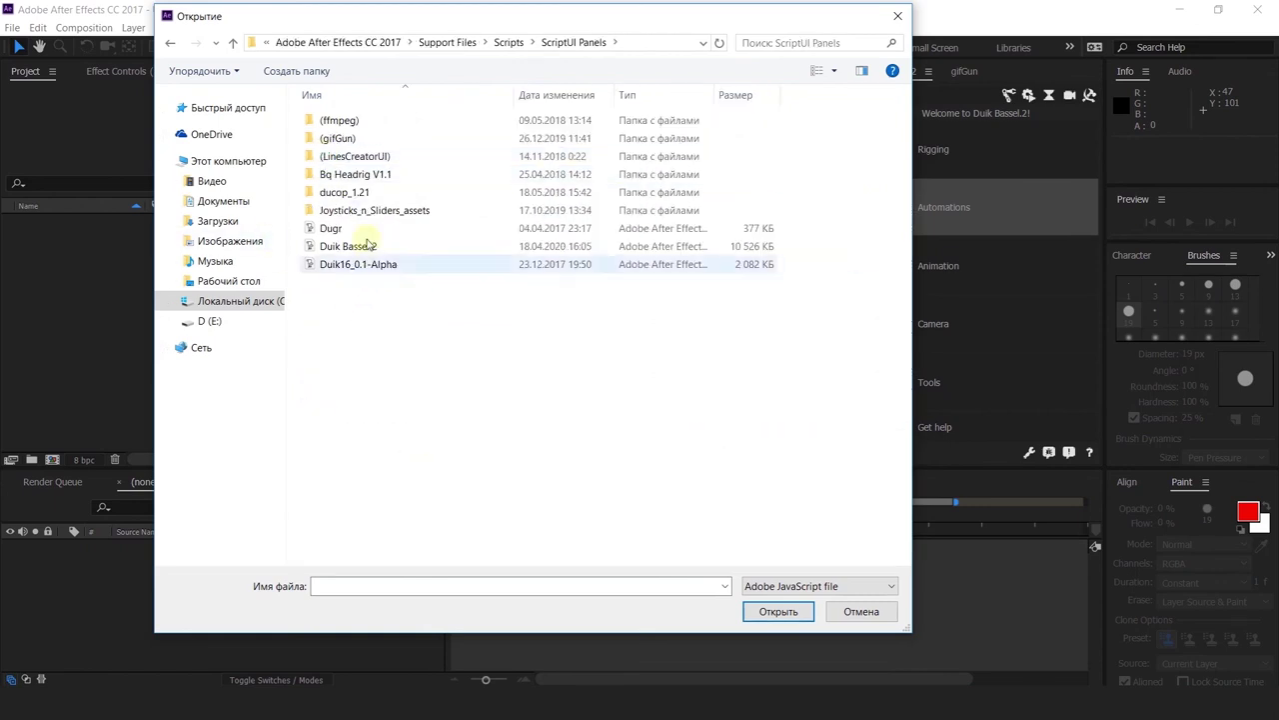
click(171, 52)
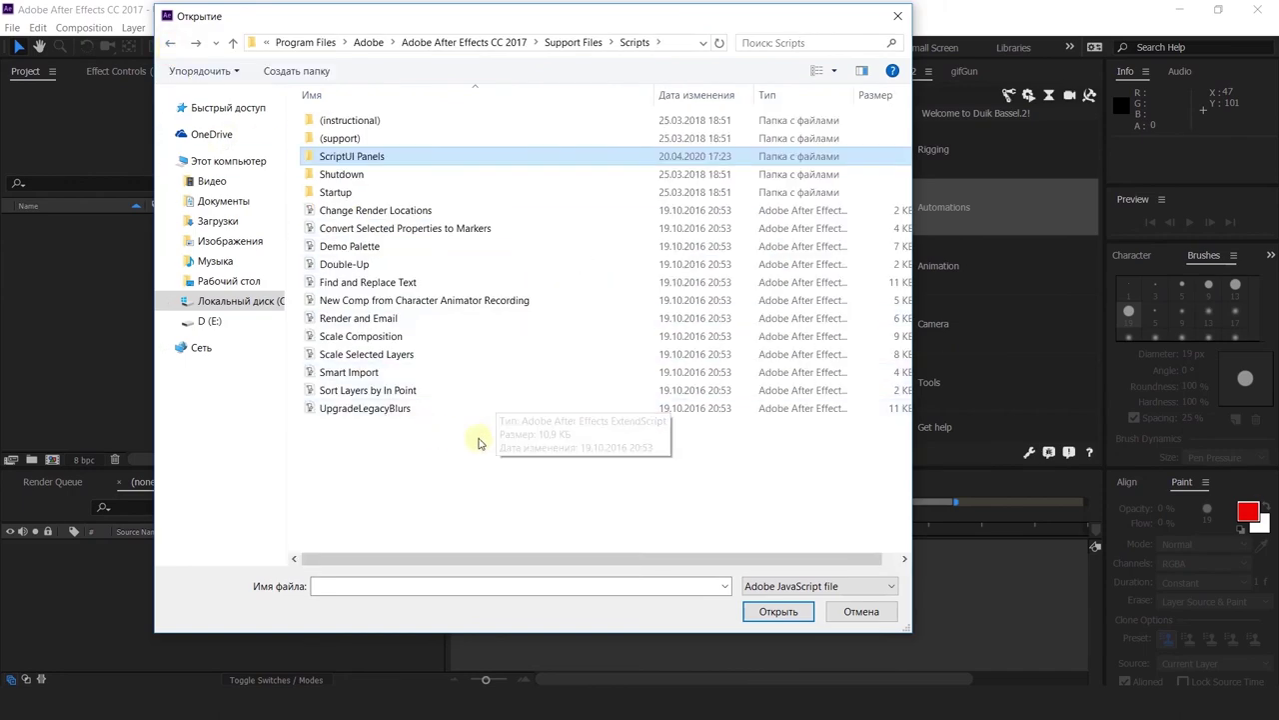
click(848, 612)
Step: Run the installed AutoCrop_2015.jsxbin script and move its floating window over the Duik Bassel.2 panel
click(11, 27)
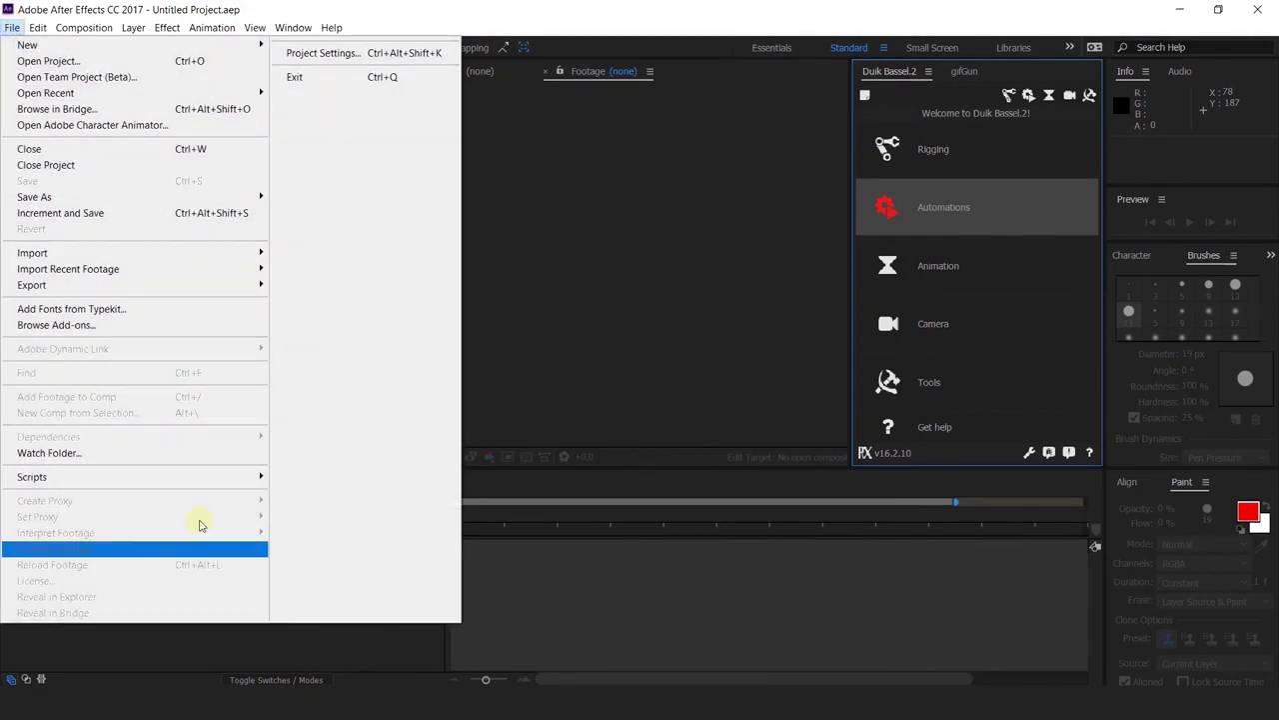
mouse_move(250, 476)
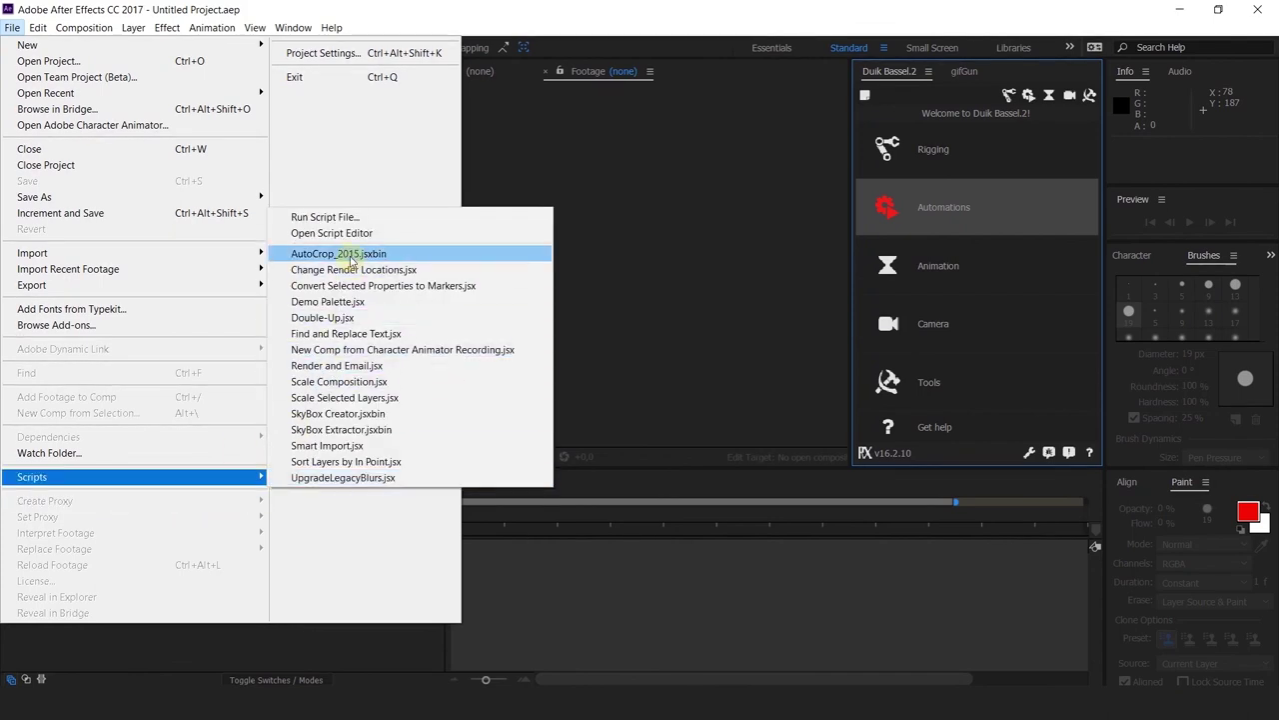
click(352, 256)
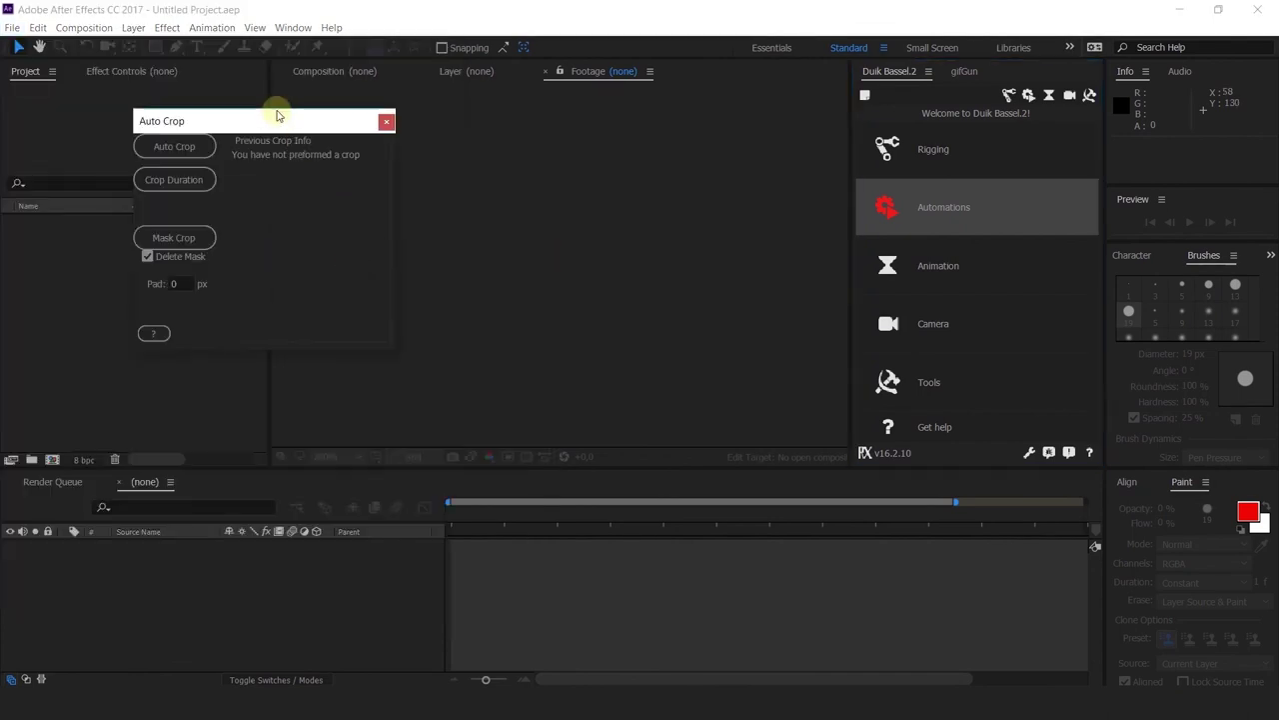
drag(277, 114, 804, 124)
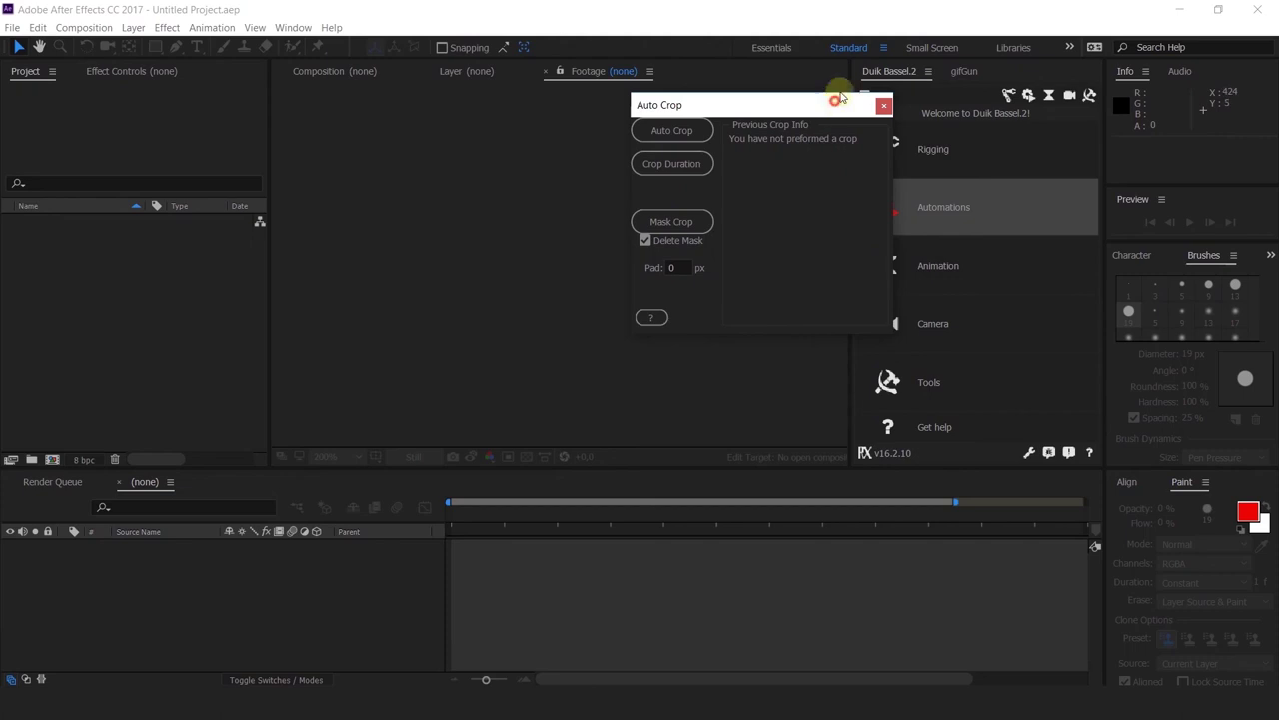
drag(836, 105, 856, 98)
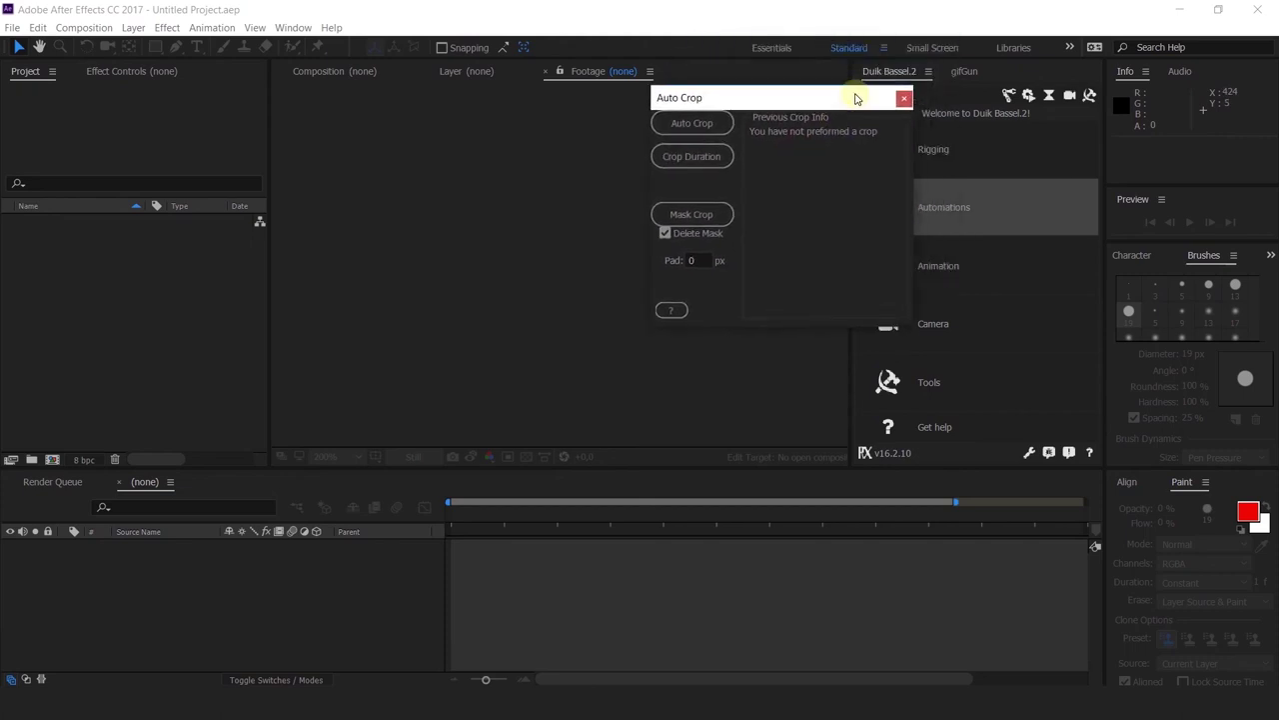
drag(729, 100, 874, 110)
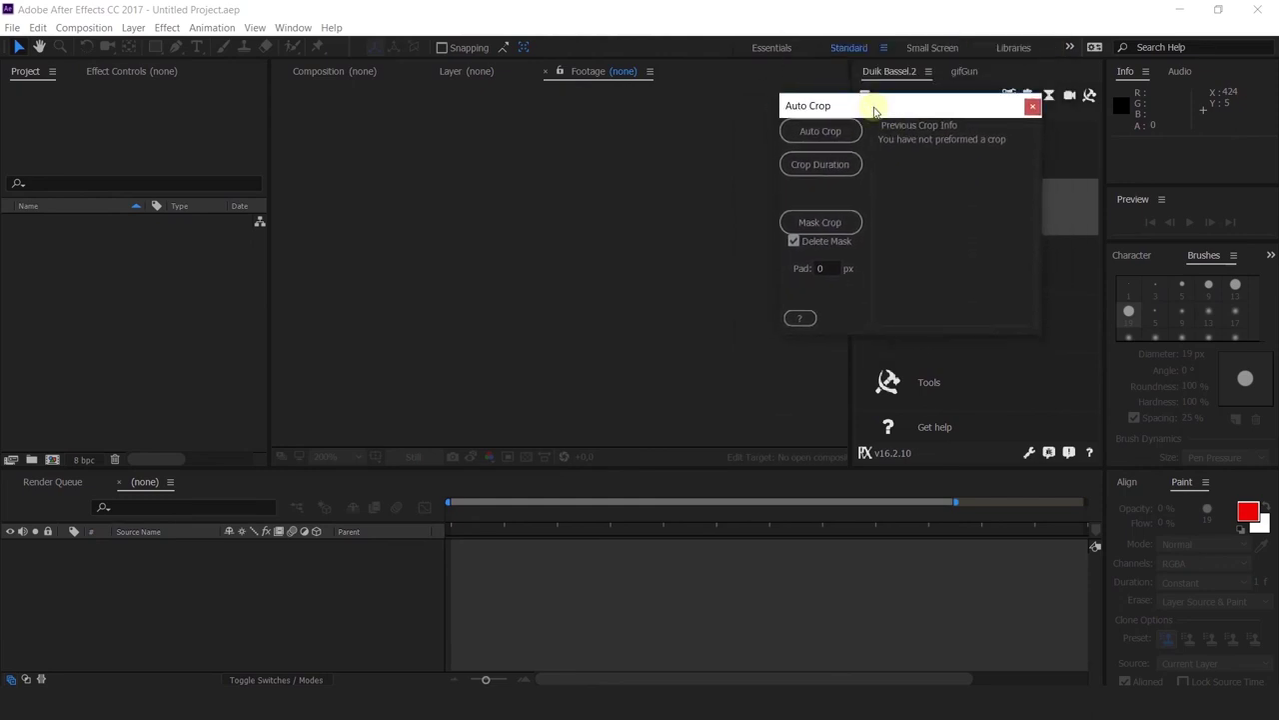